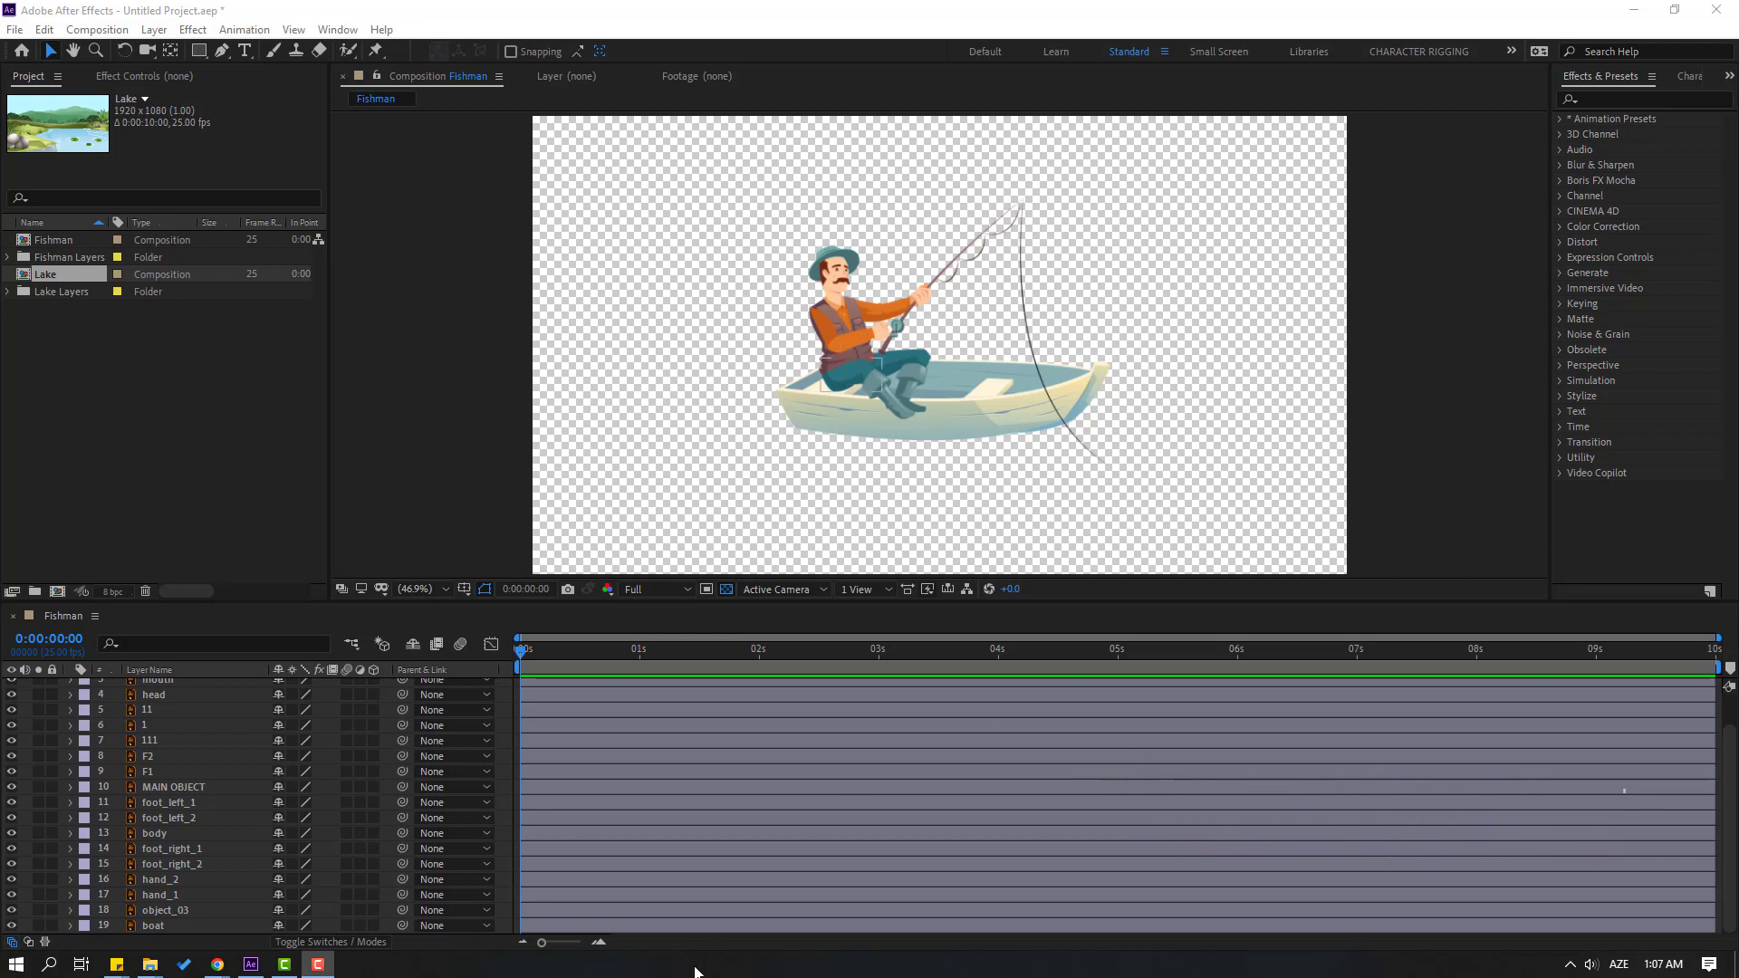
- Select hand layer 1, zoom onto the fisherman's hands, and solo the layer
scroll(166, 823, up, 1)
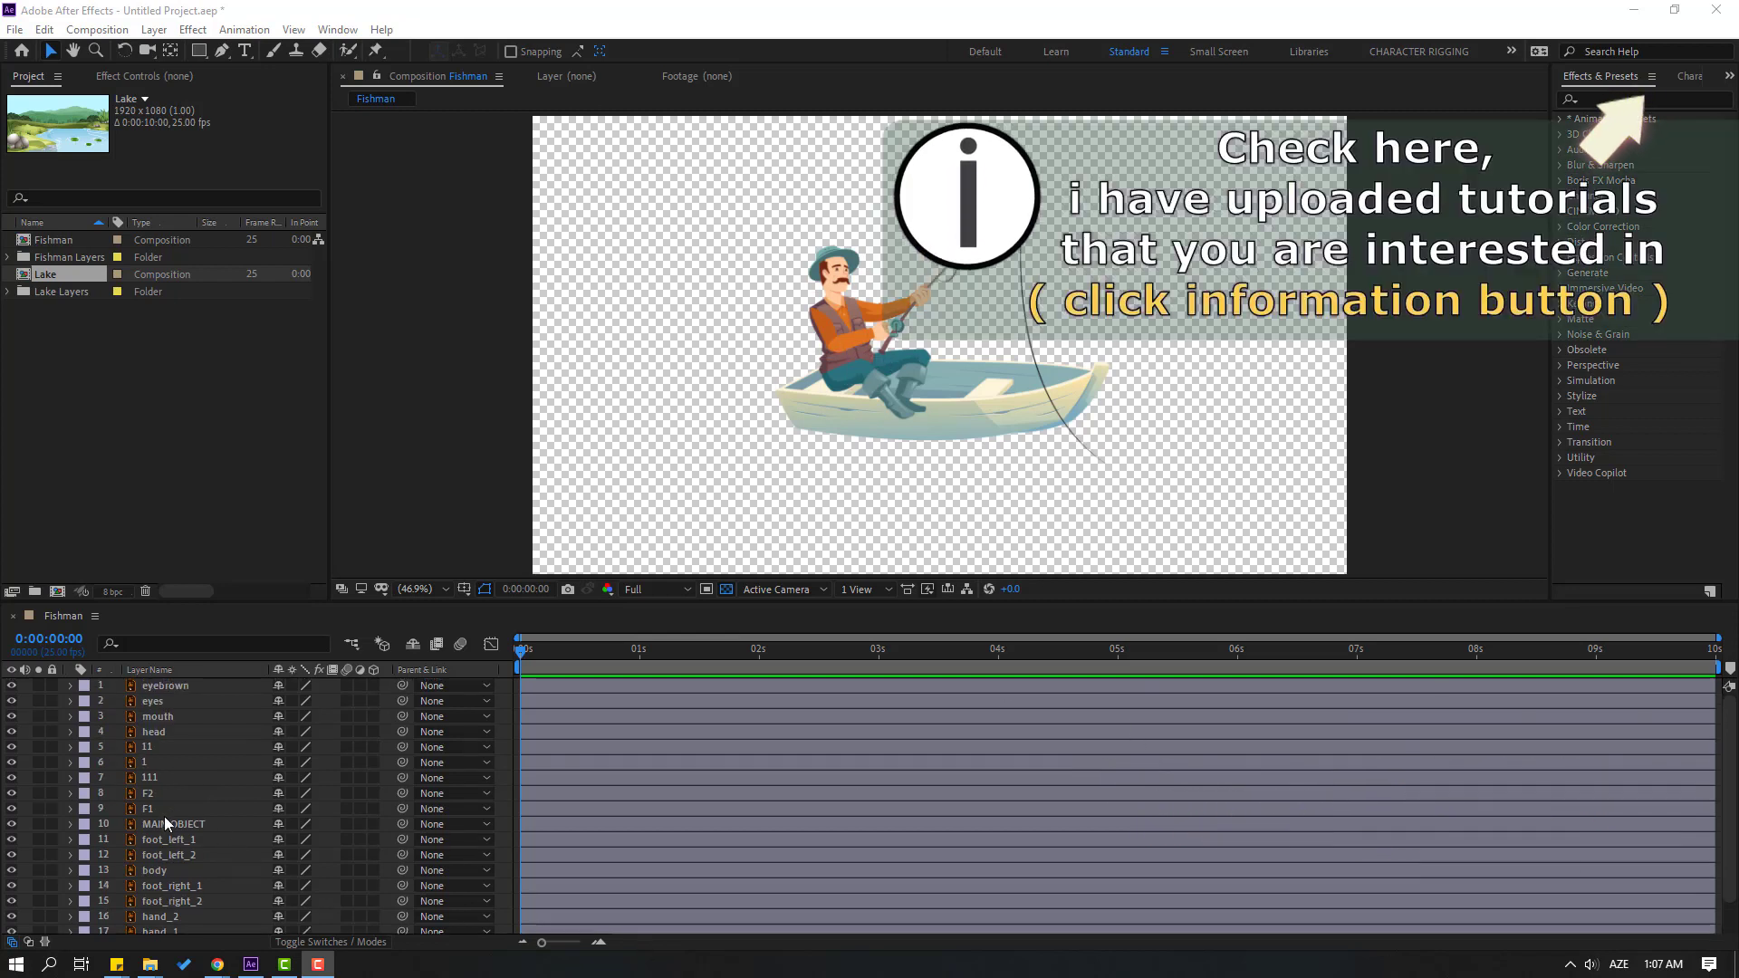
click(145, 761)
scroll(886, 359, up, 3)
scroll(886, 358, up, 1)
drag(501, 334, 824, 345)
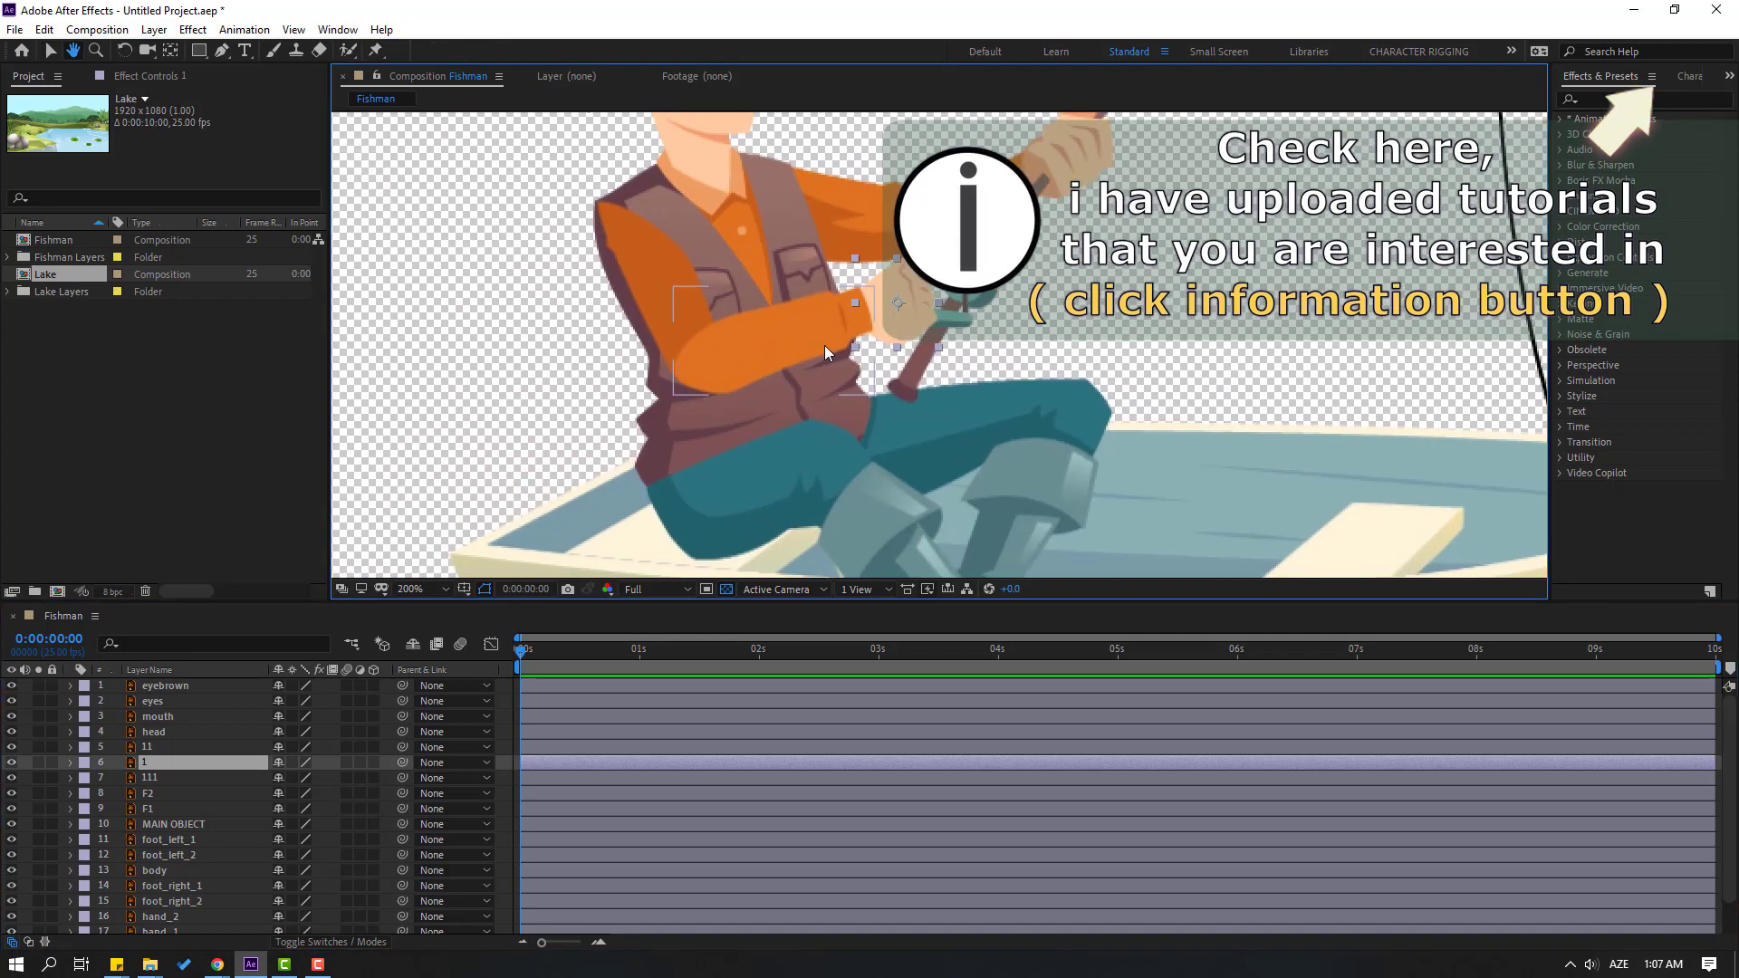
drag(978, 345, 917, 345)
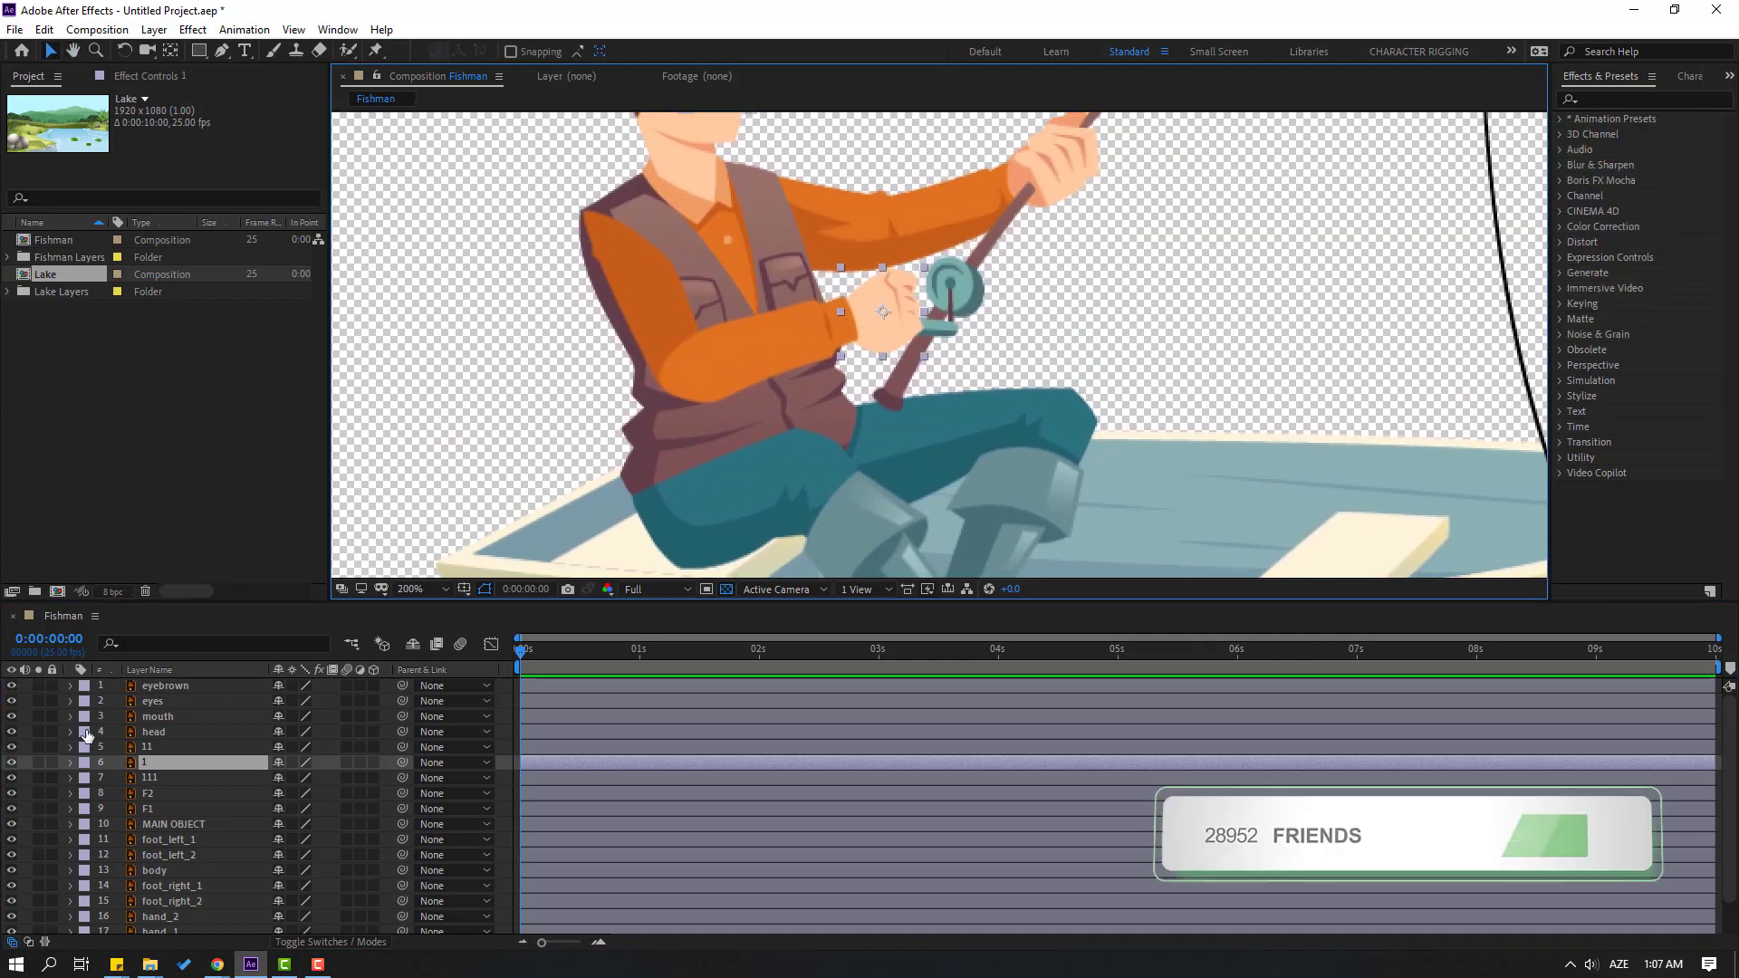
click(38, 762)
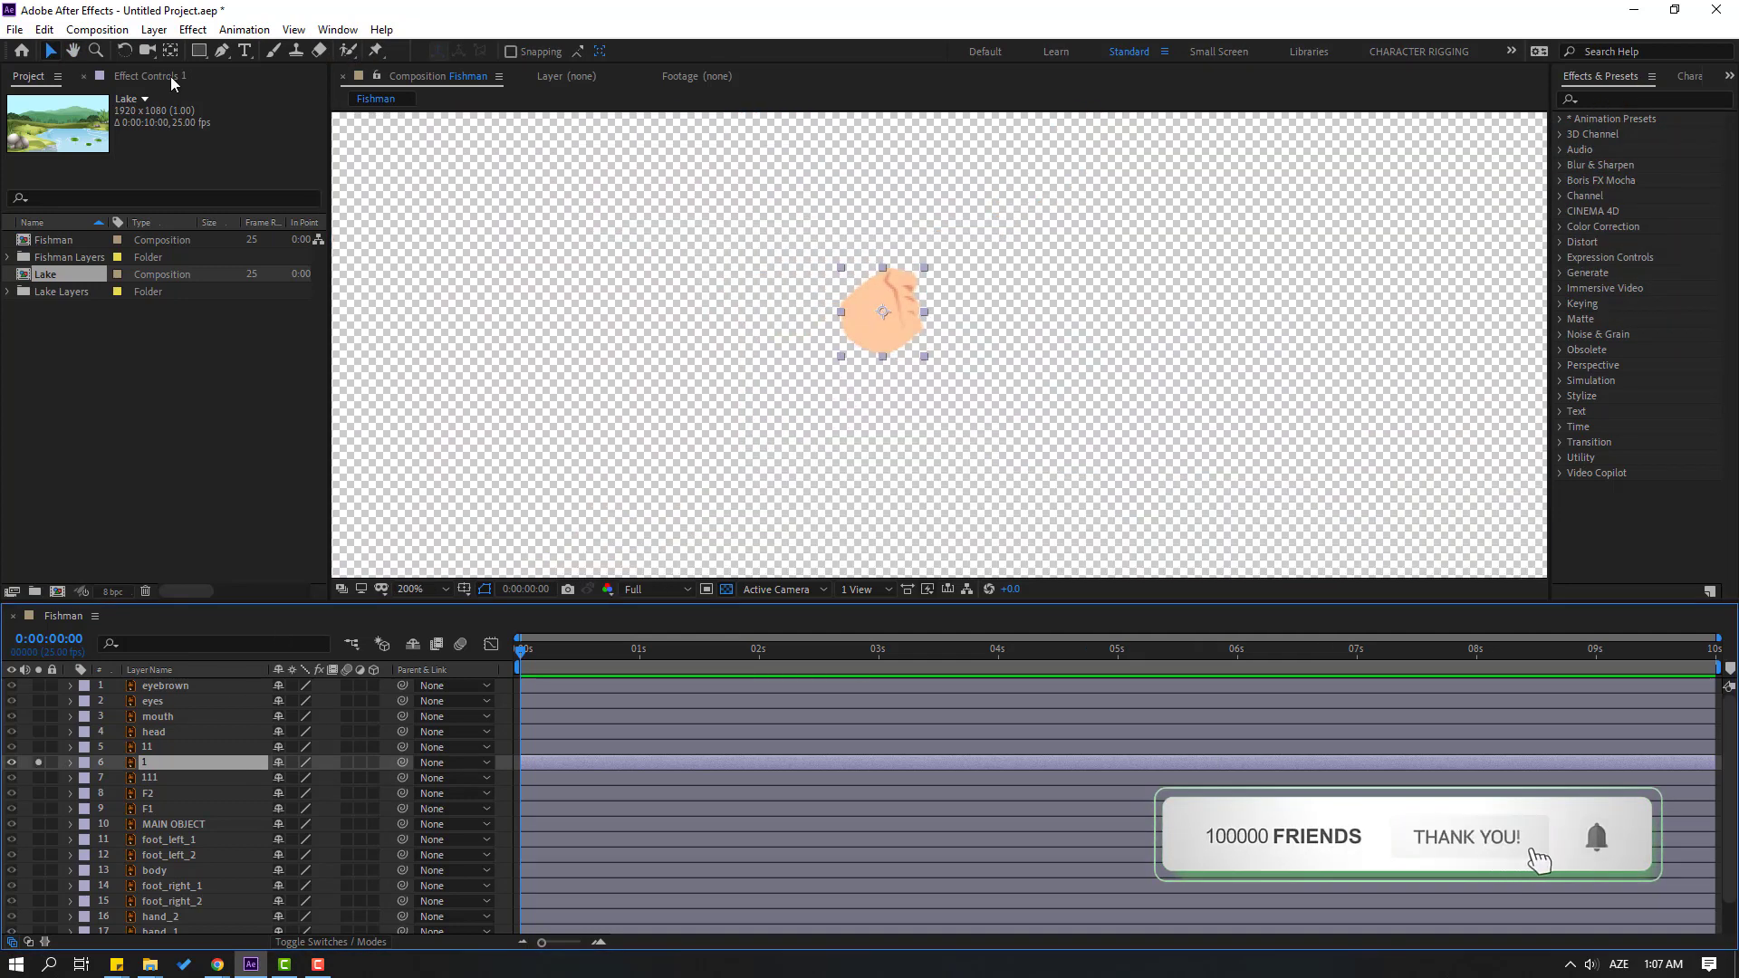
click(170, 50)
scroll(854, 272, up, 2)
scroll(781, 299, down, 1)
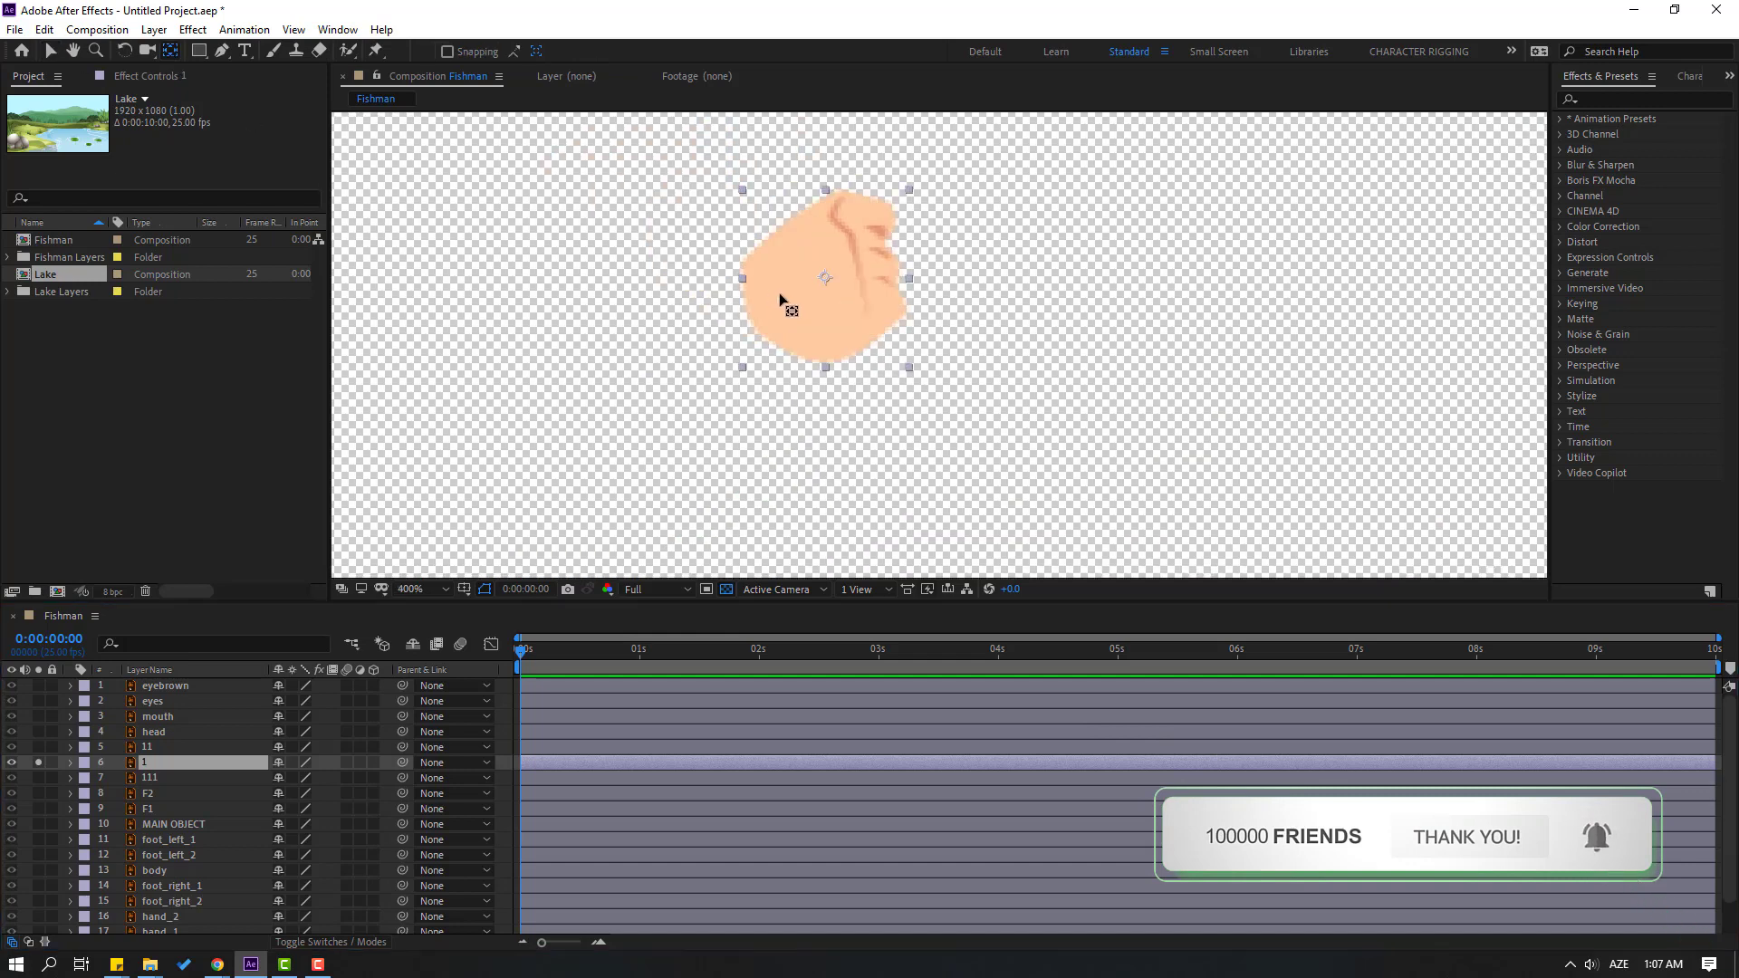
- Turn off the transparency grid and move hand layer 1's anchor point to the wrist
click(727, 590)
drag(825, 279, 765, 322)
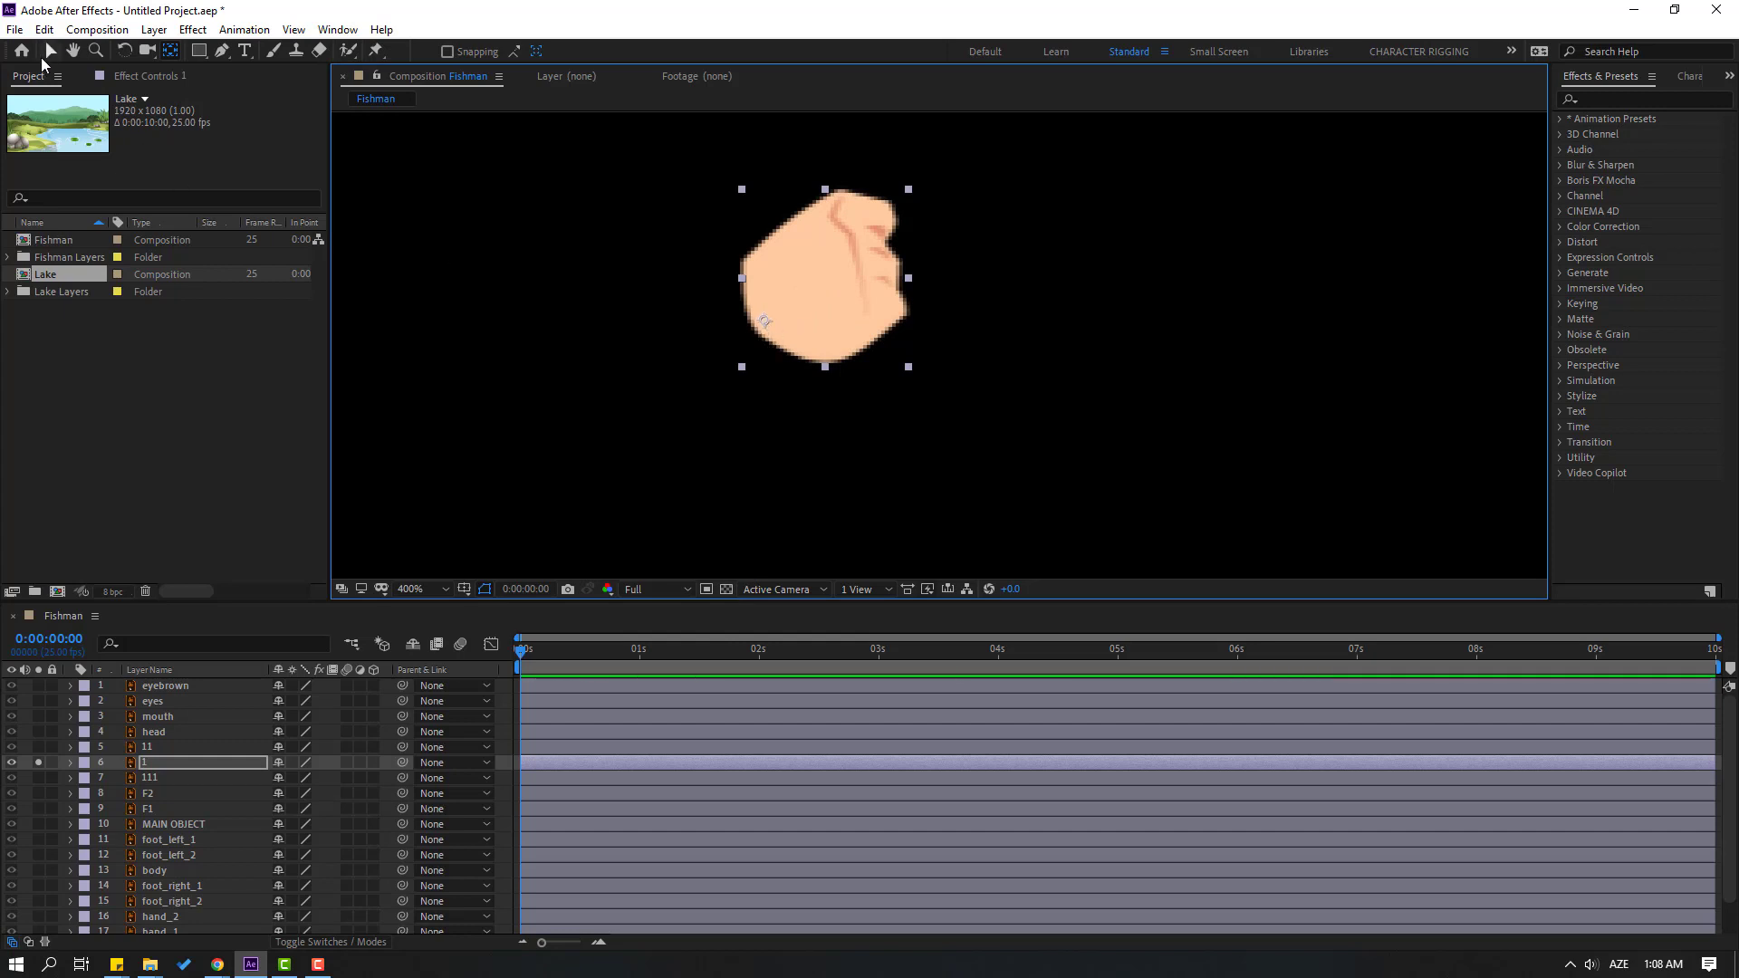
click(50, 50)
click(38, 762)
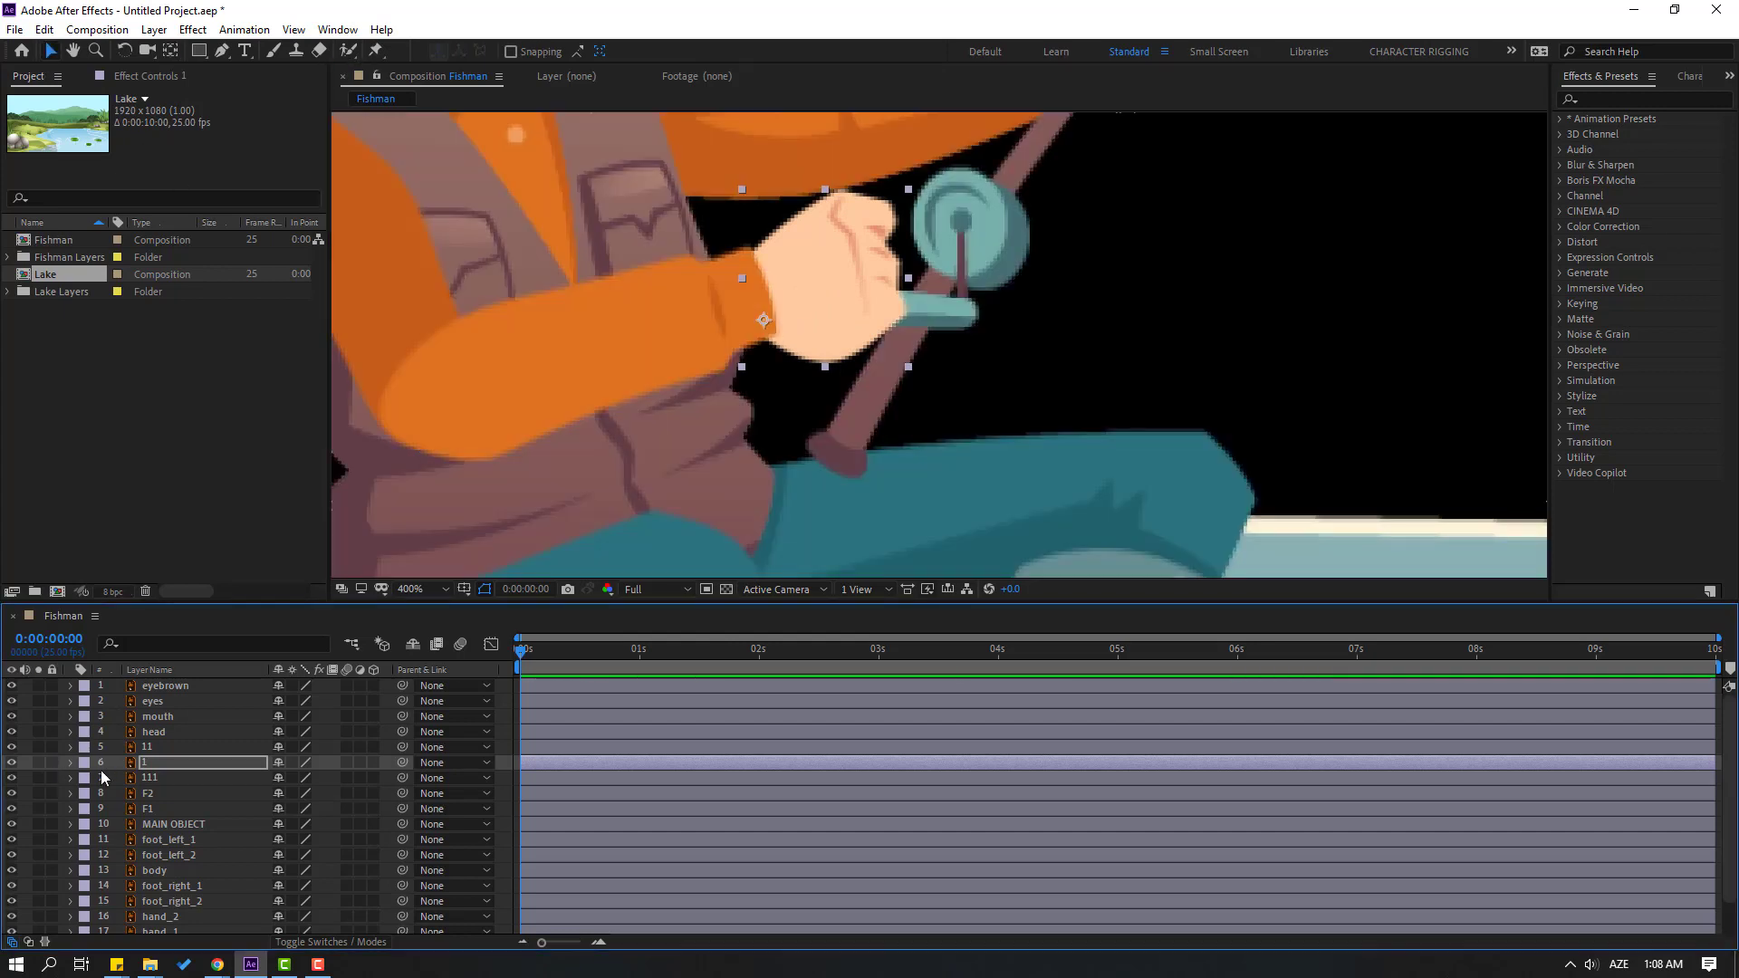
- Solo forearm layer 11 and move its anchor point to the left (elbow) end
click(139, 748)
click(39, 747)
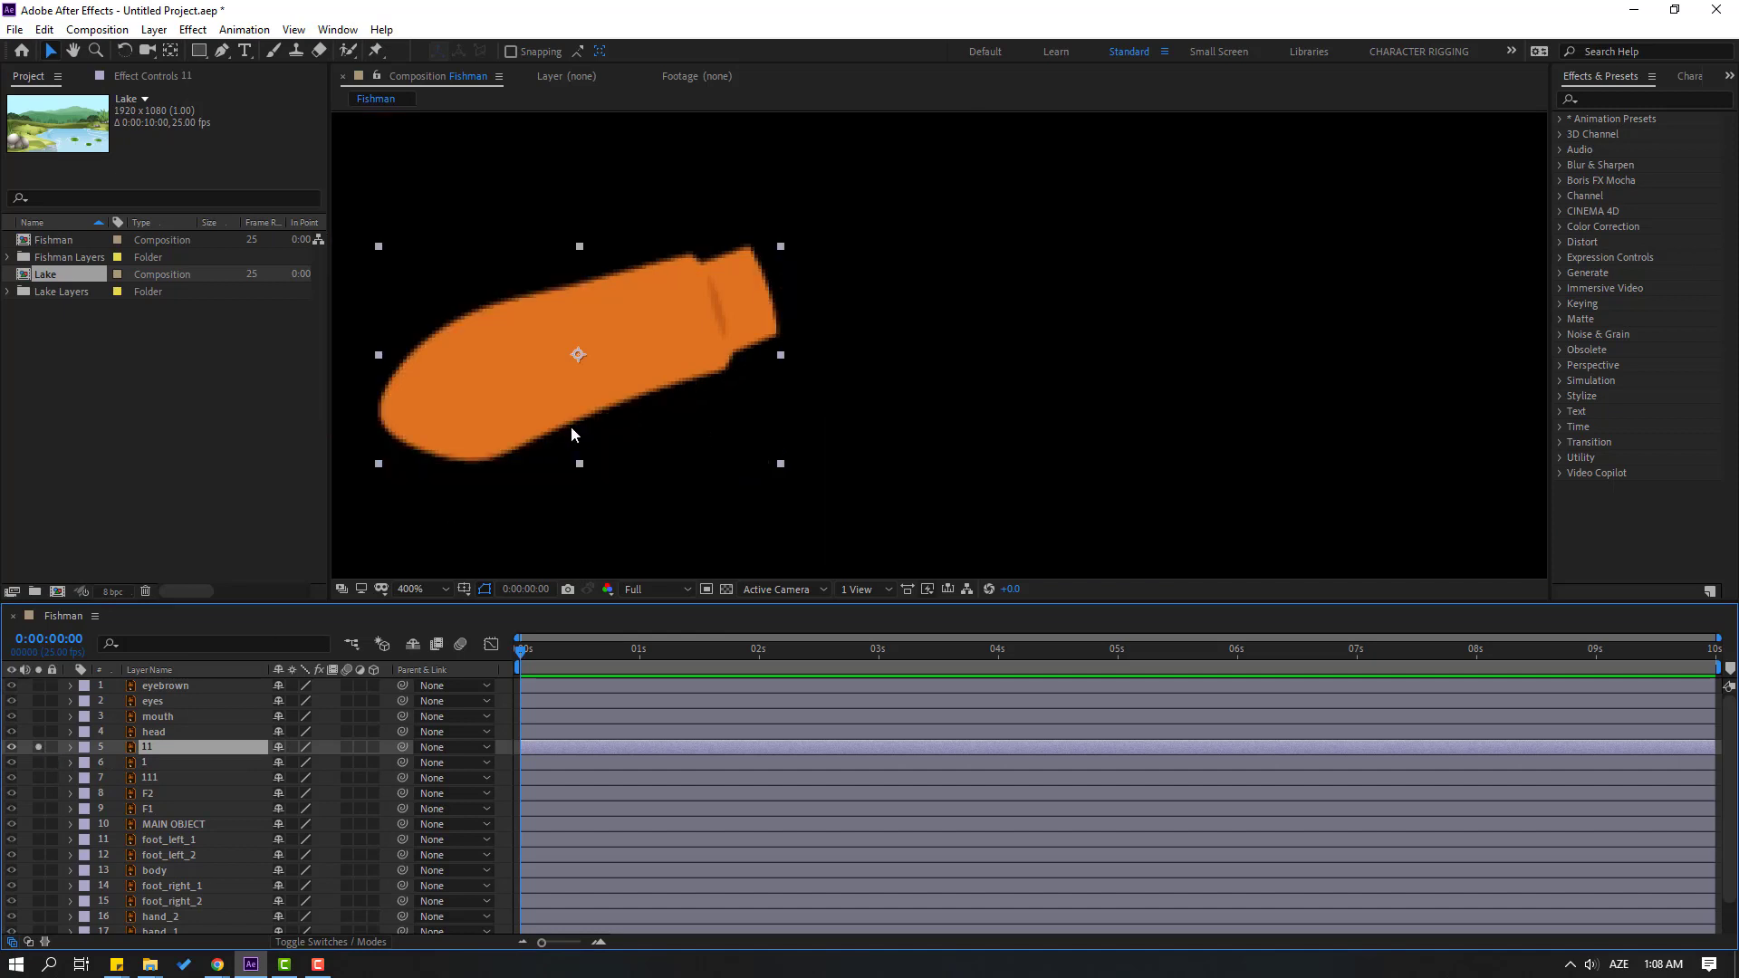
drag(361, 355, 440, 357)
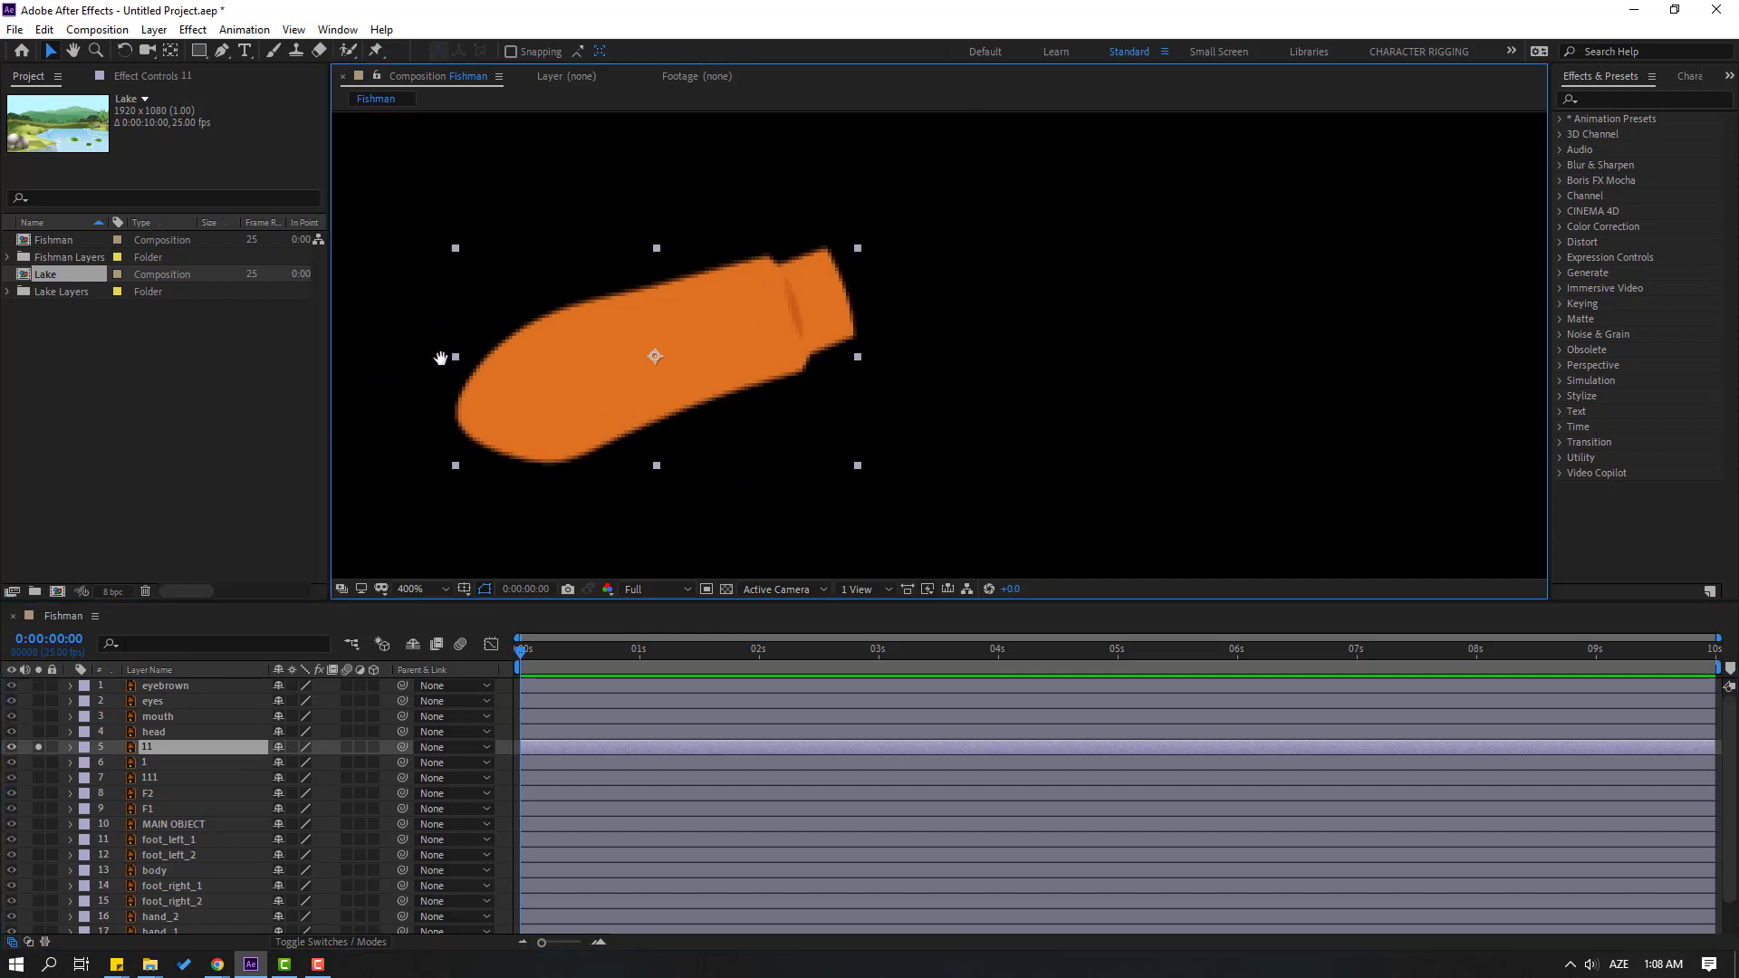
click(169, 53)
drag(663, 365, 481, 411)
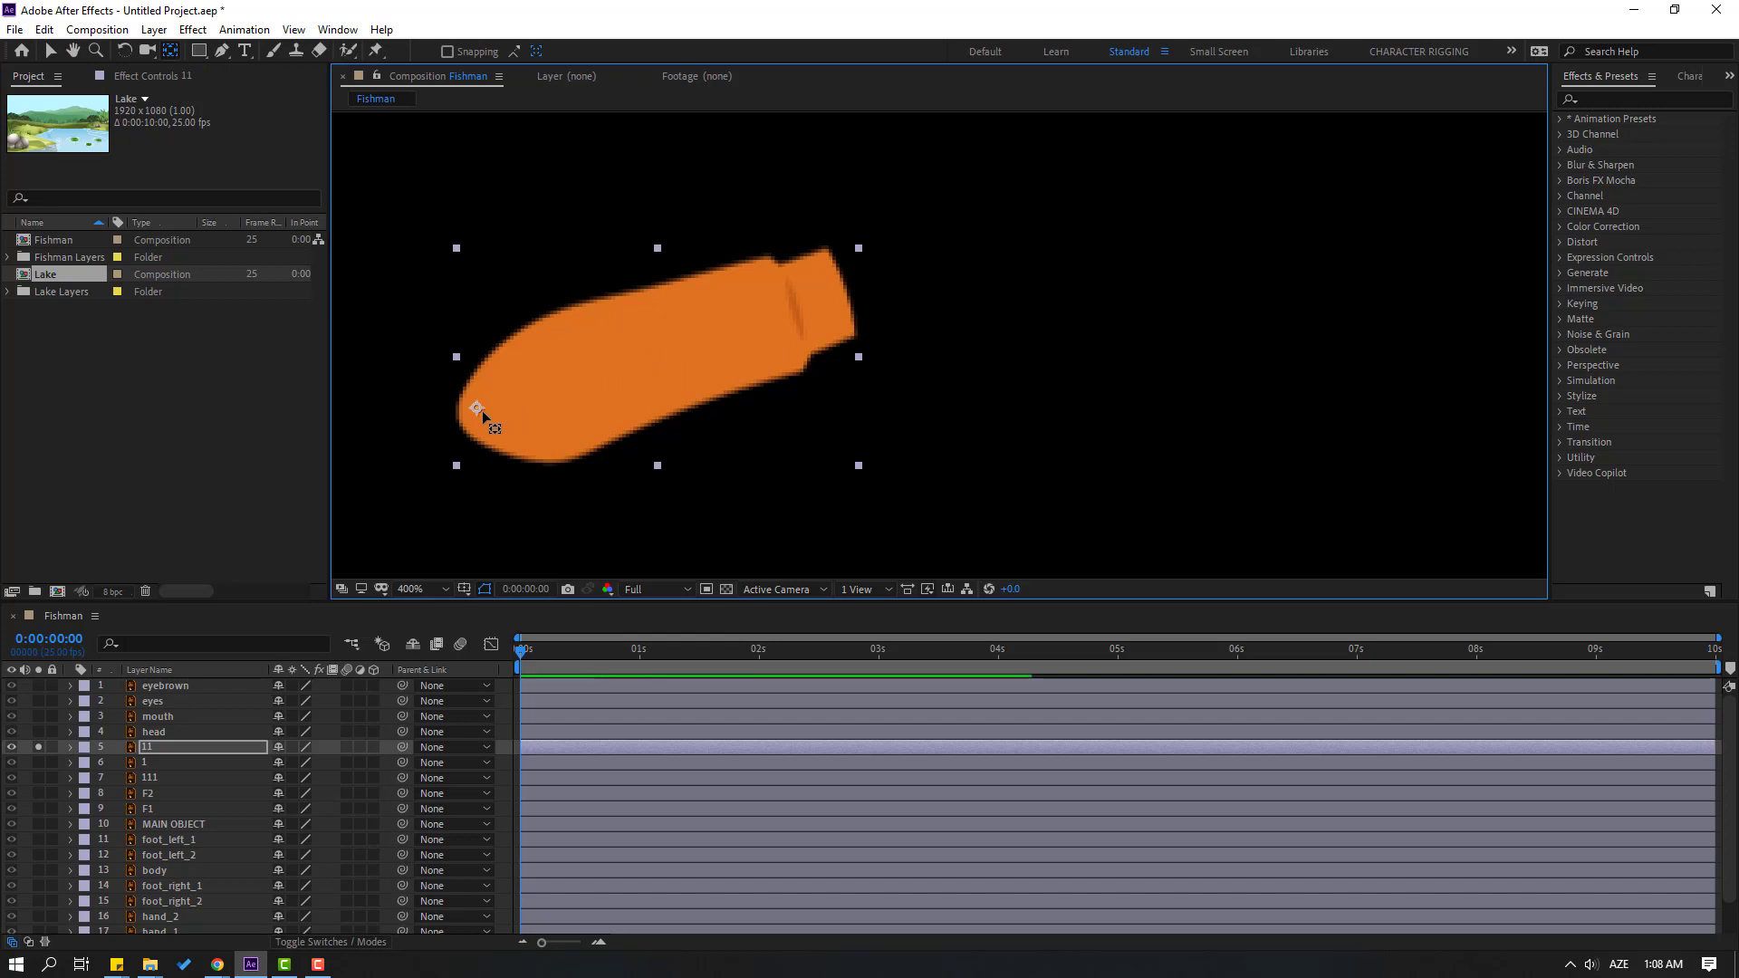
click(52, 55)
click(37, 746)
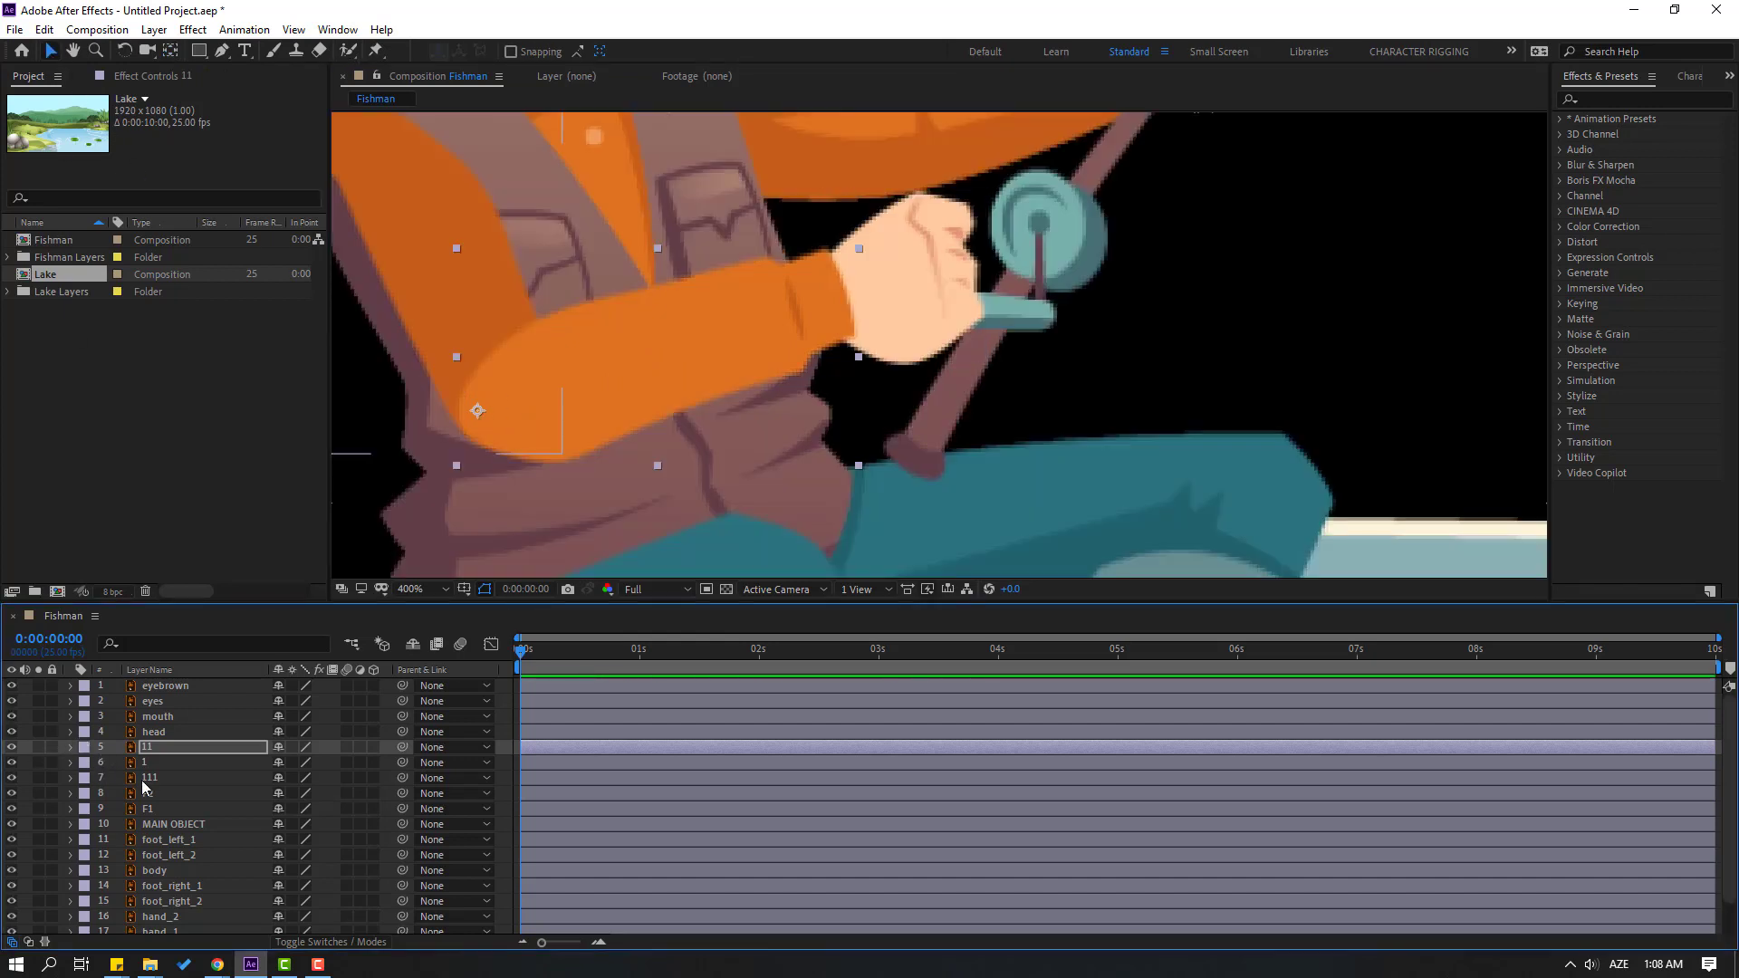
- Solo upper-arm layer 111 and move its anchor point to the top (shoulder) tip
click(143, 778)
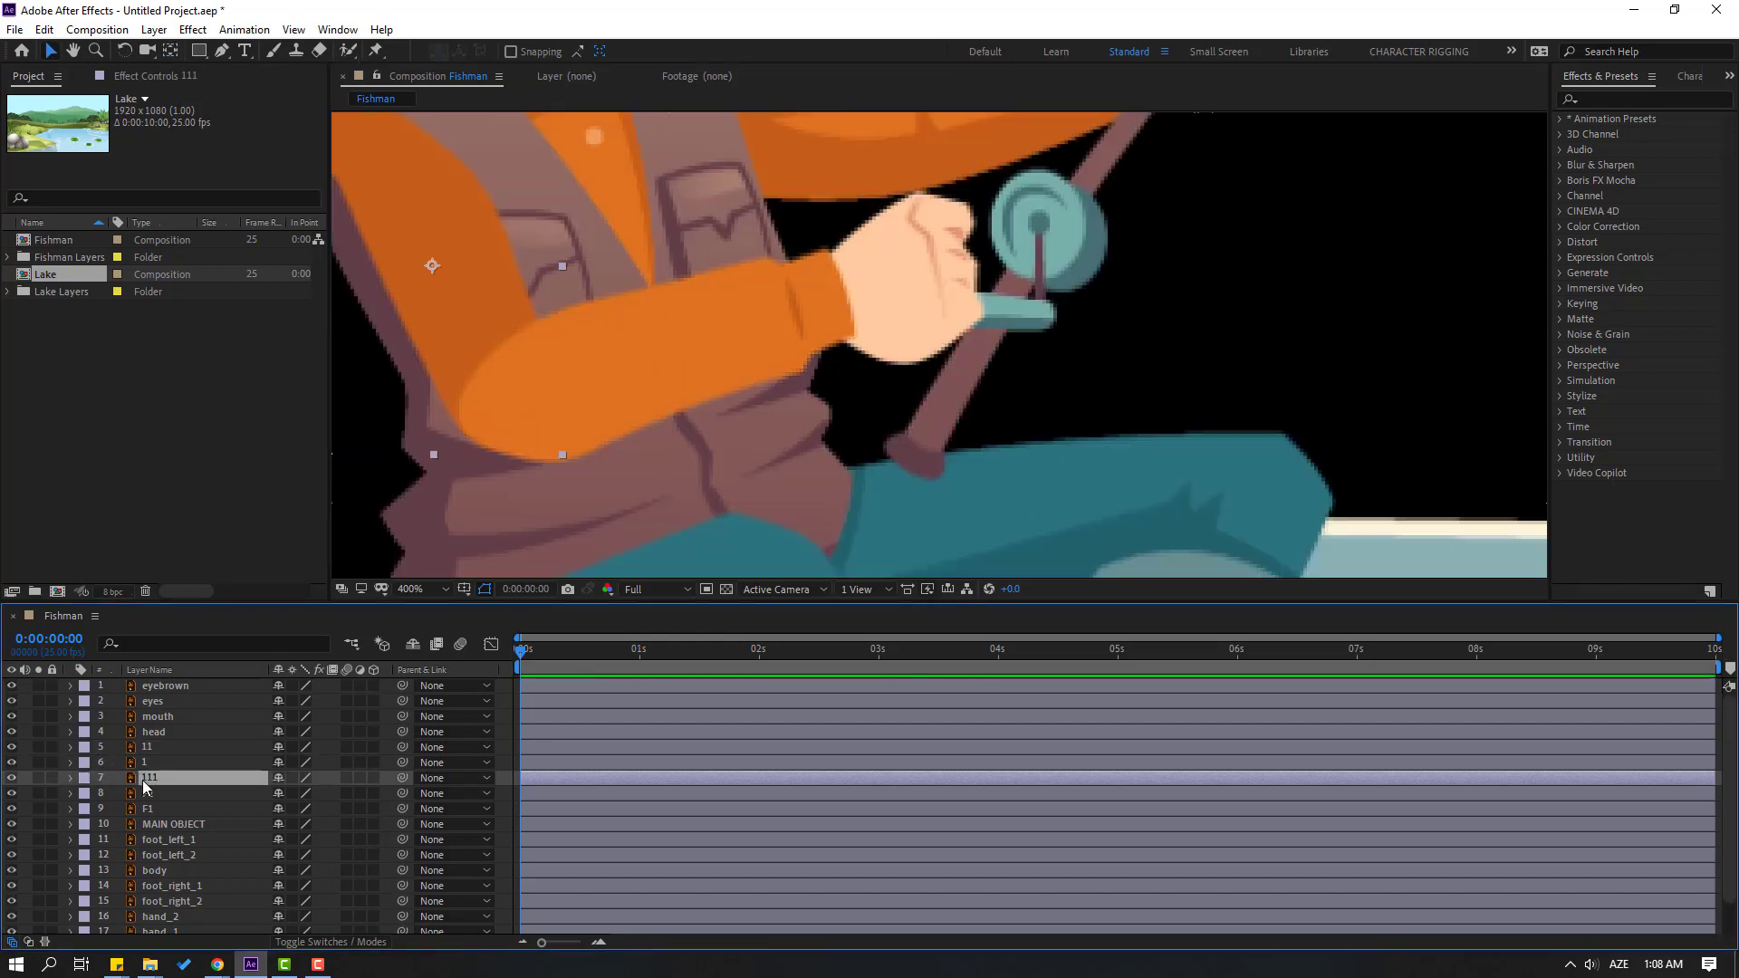
click(37, 777)
drag(548, 313, 685, 400)
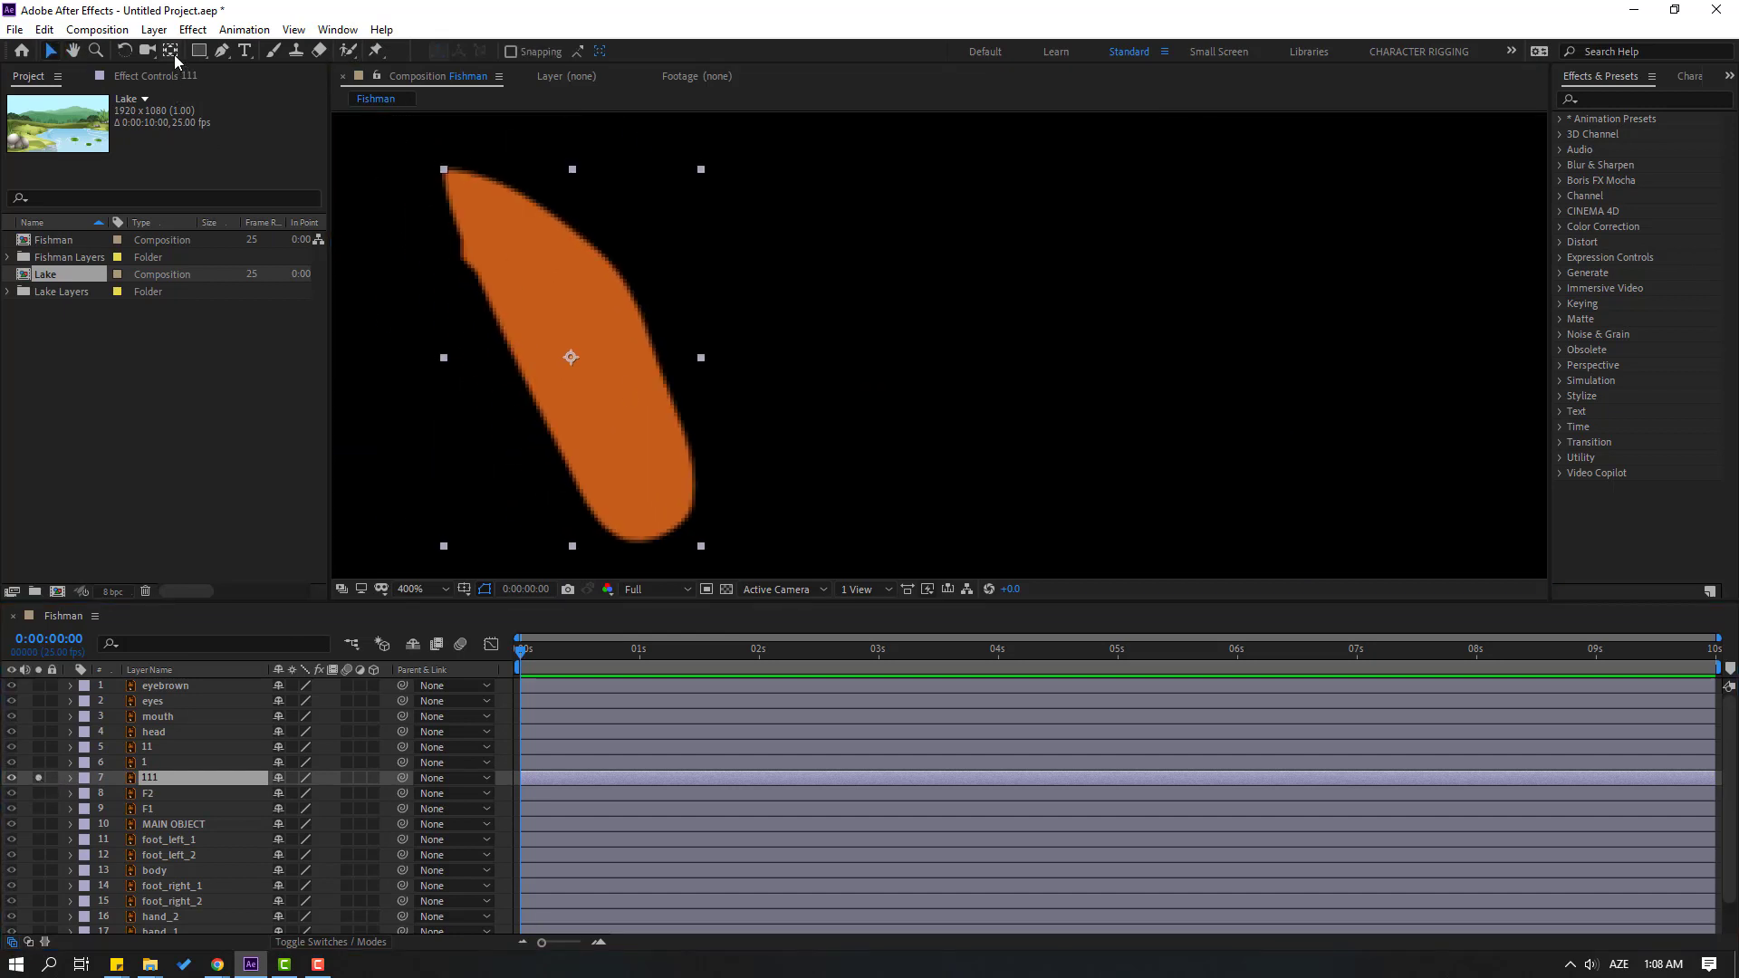
click(170, 52)
drag(573, 355, 460, 173)
click(51, 51)
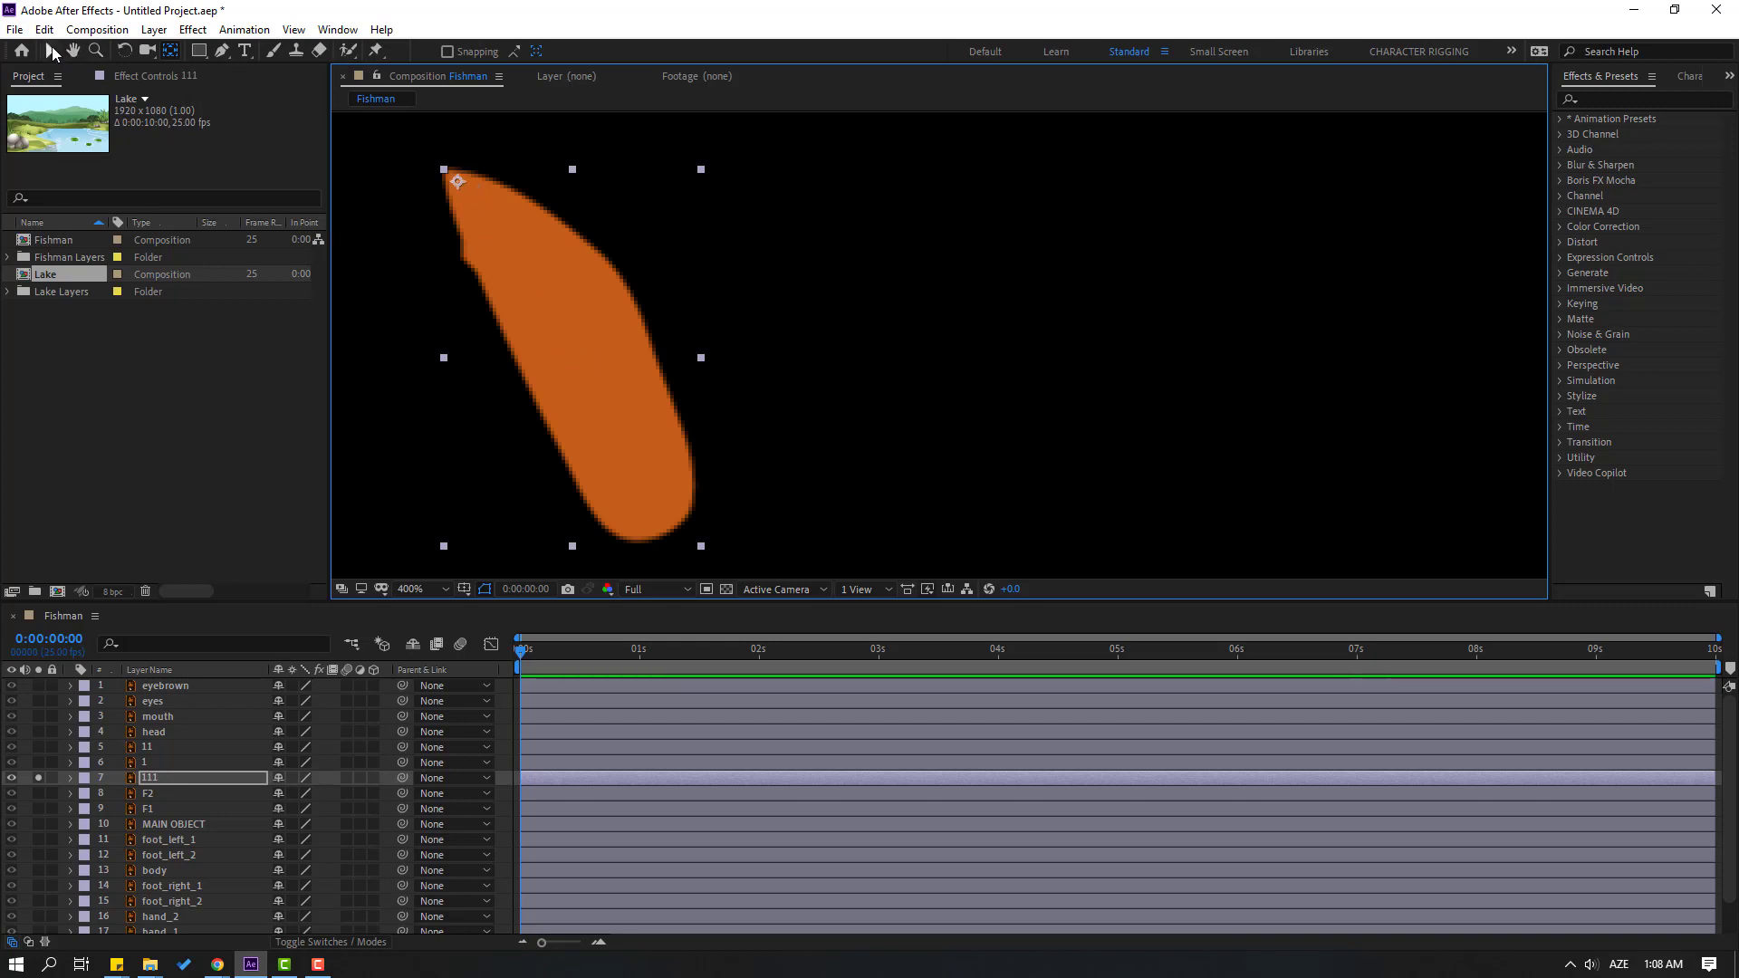
click(38, 777)
scroll(429, 547, down, 2)
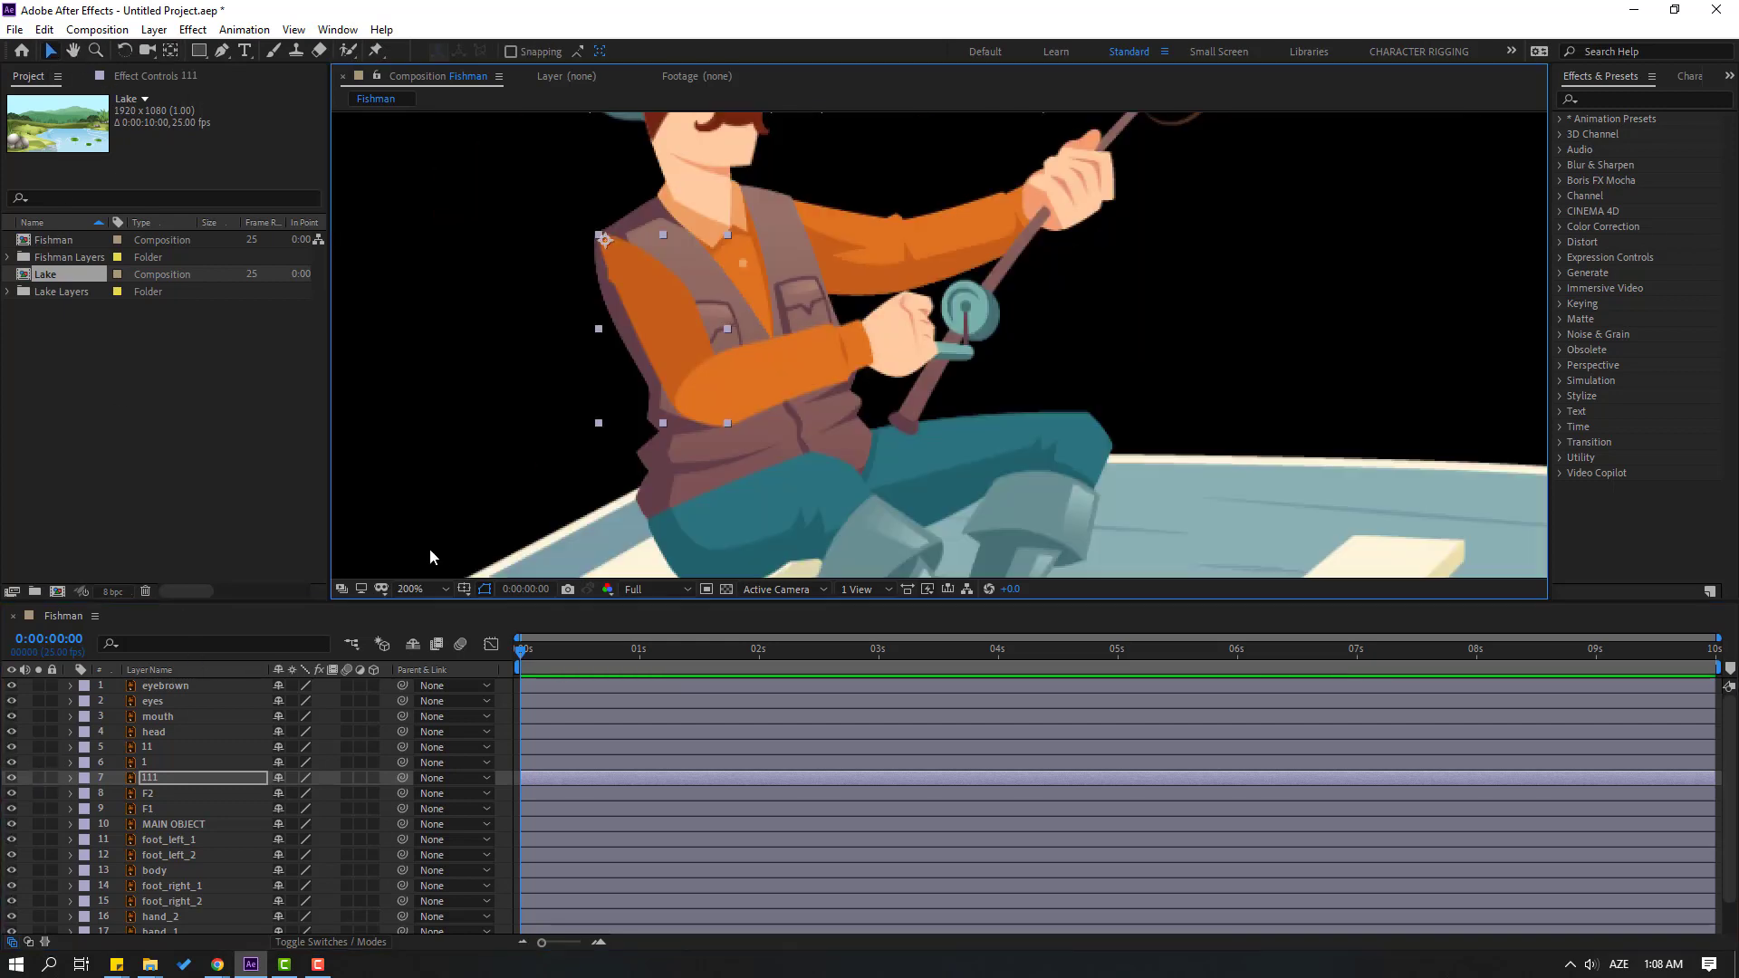
- Parent layer 1 to 11, layer 11 to 111, and layer 111 to body
click(153, 762)
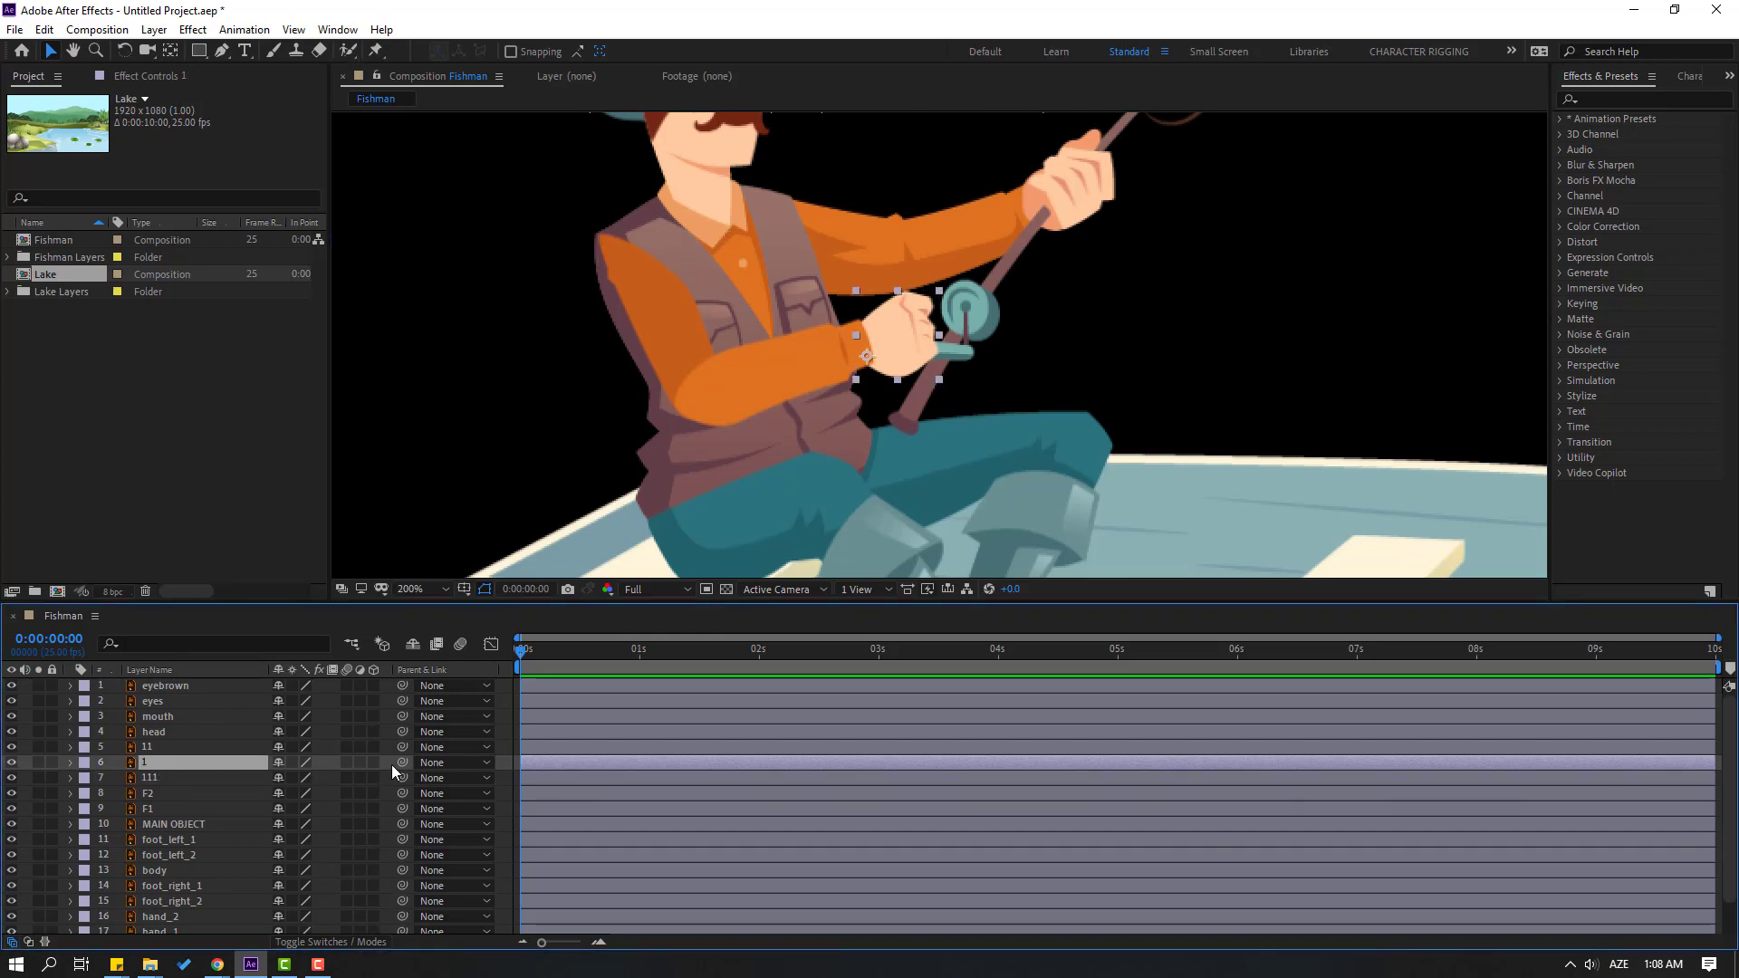
drag(398, 762, 138, 751)
click(148, 748)
drag(401, 747, 156, 779)
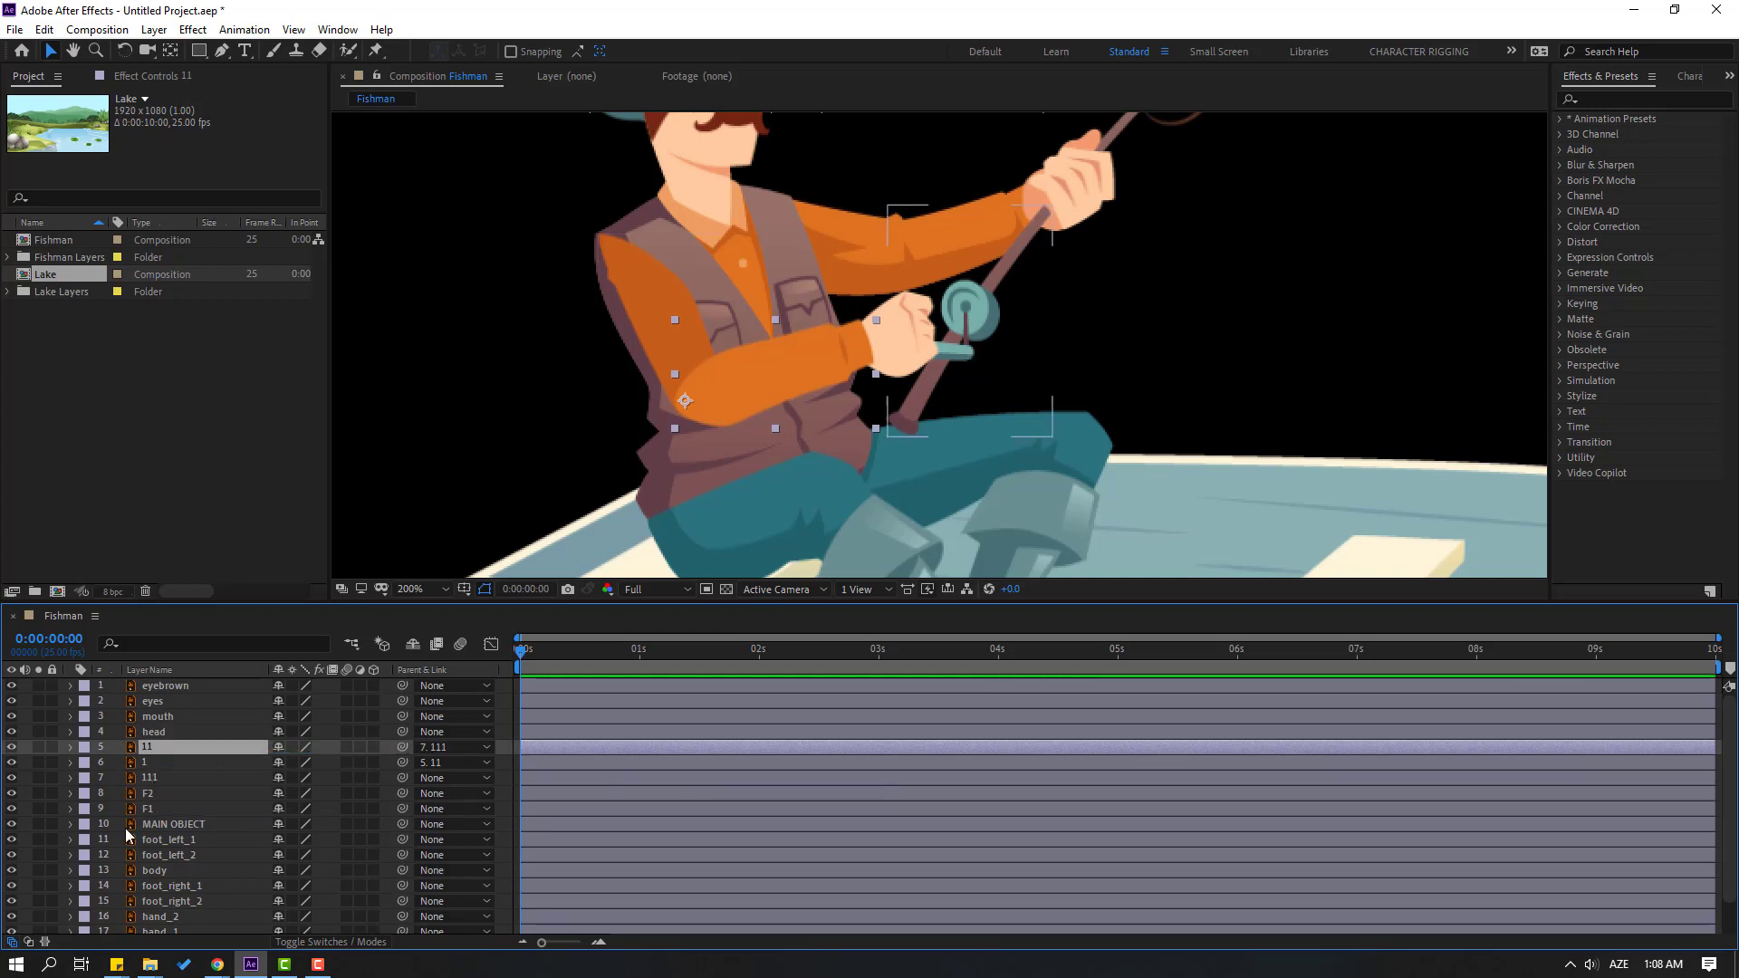
click(161, 777)
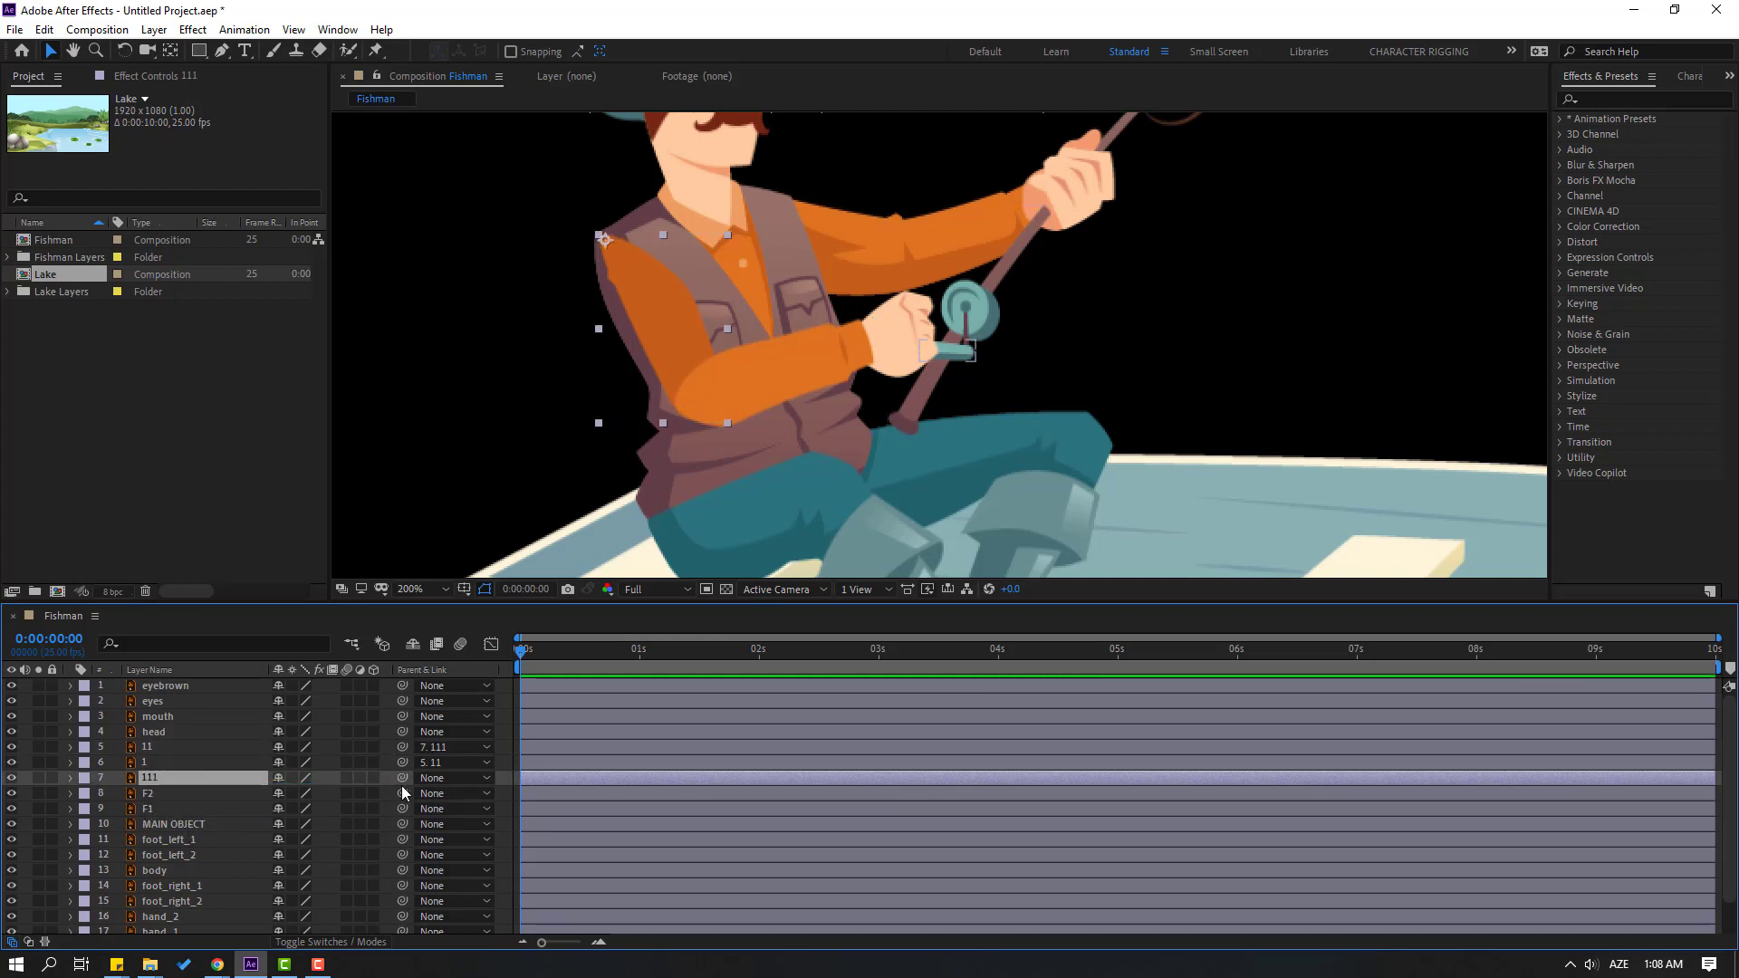
drag(401, 779, 151, 873)
- Solo the body layer and move its anchor point down to the bottom edge
click(136, 873)
click(40, 870)
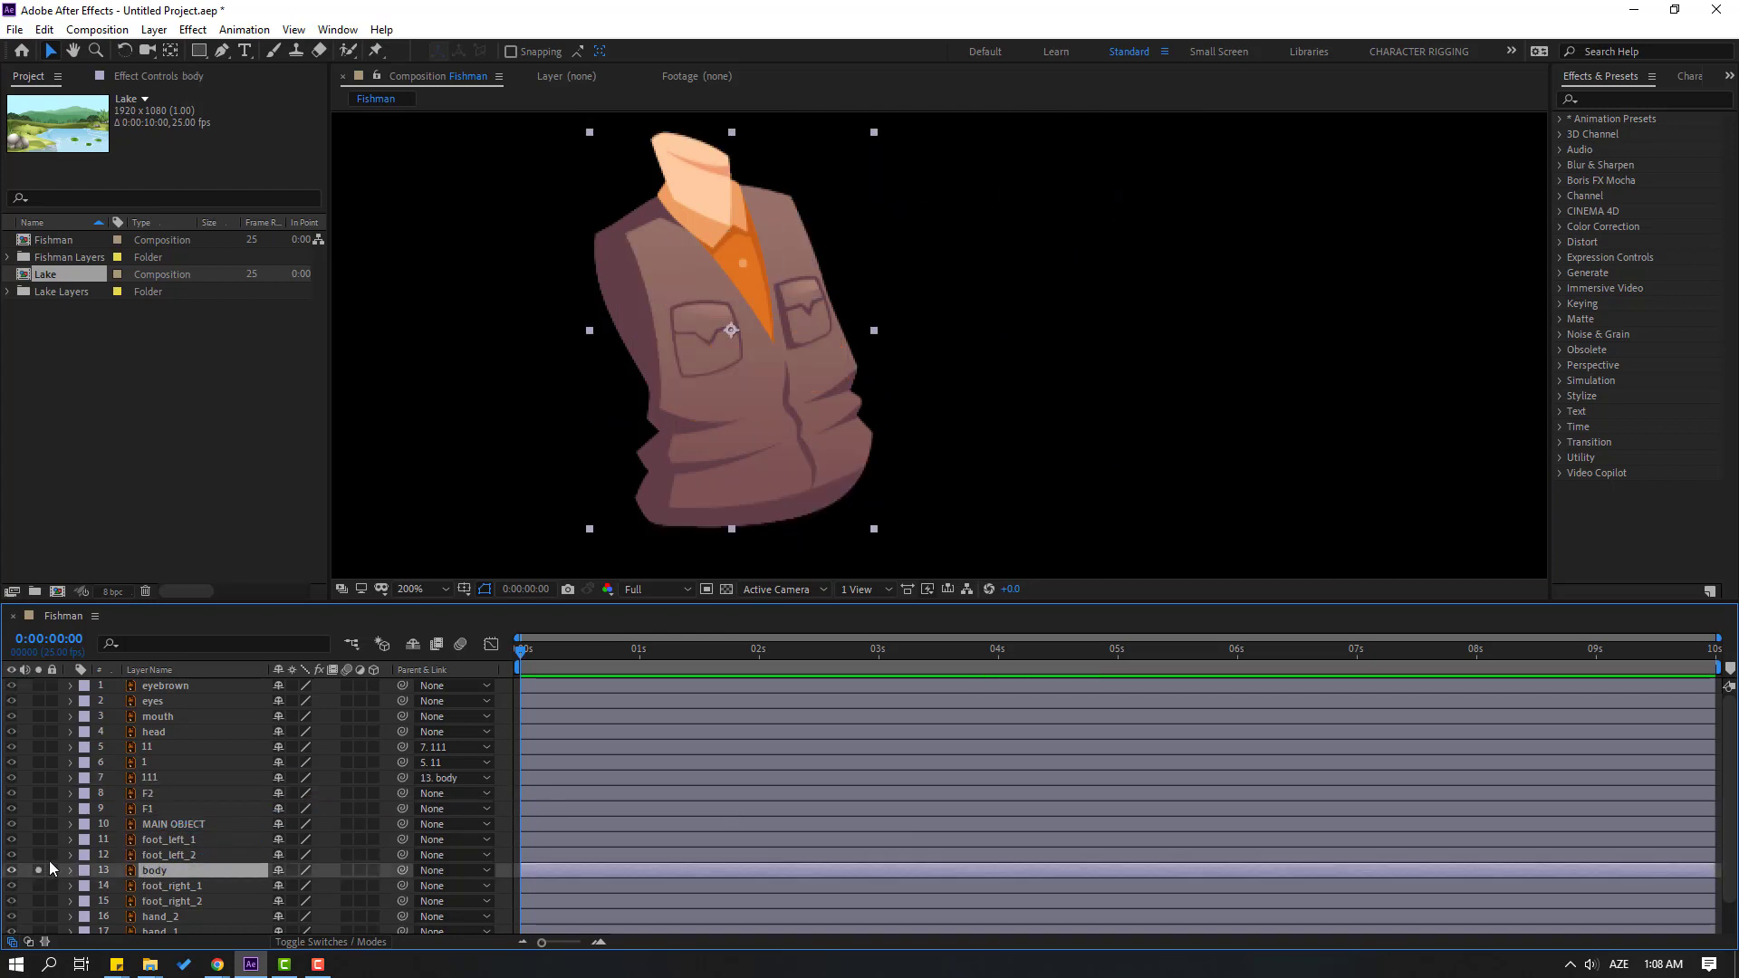
click(170, 58)
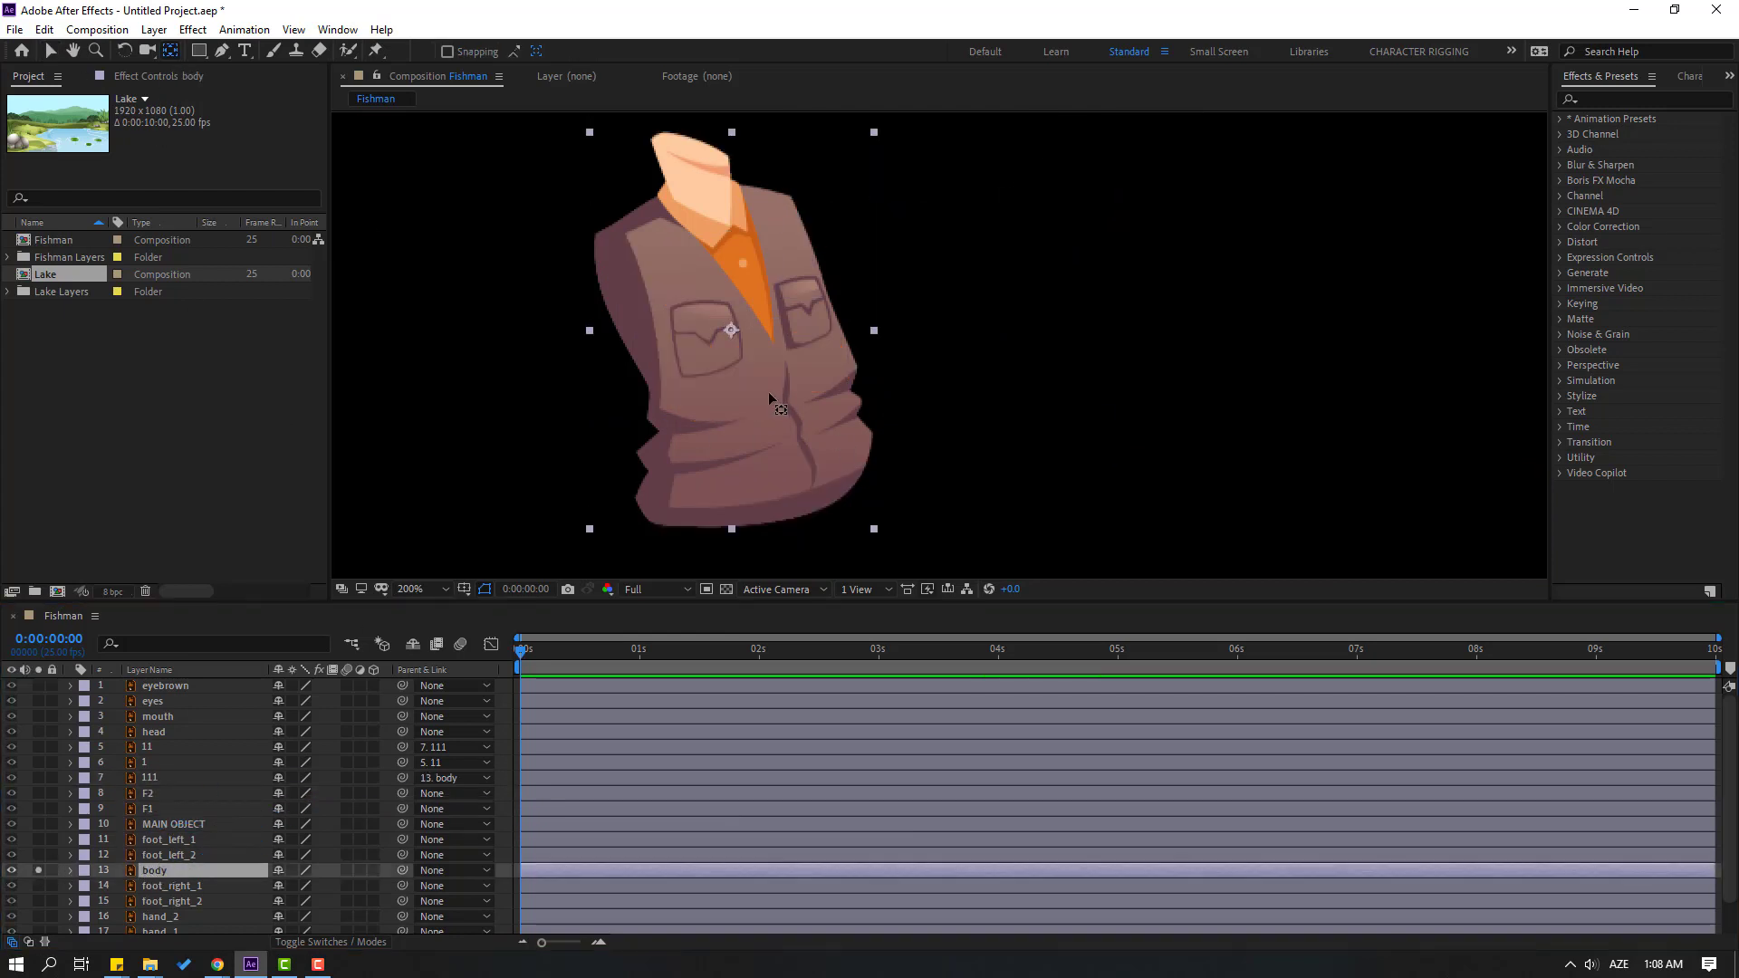
drag(727, 334, 772, 508)
click(53, 54)
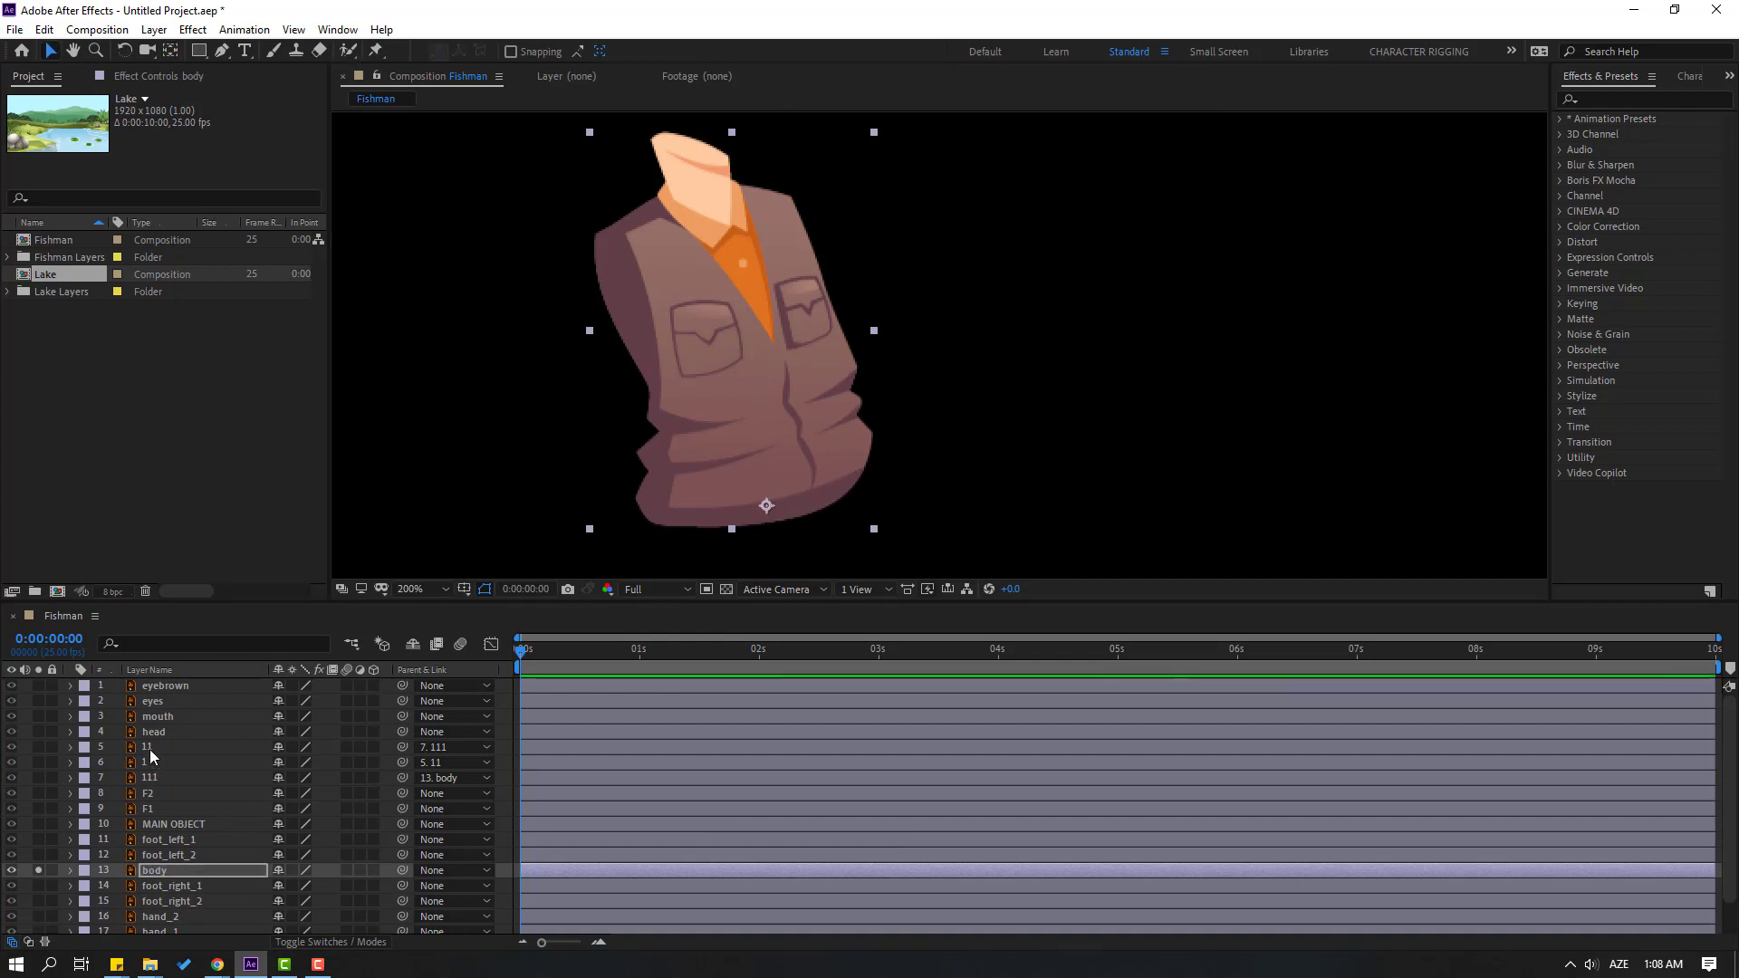
click(38, 870)
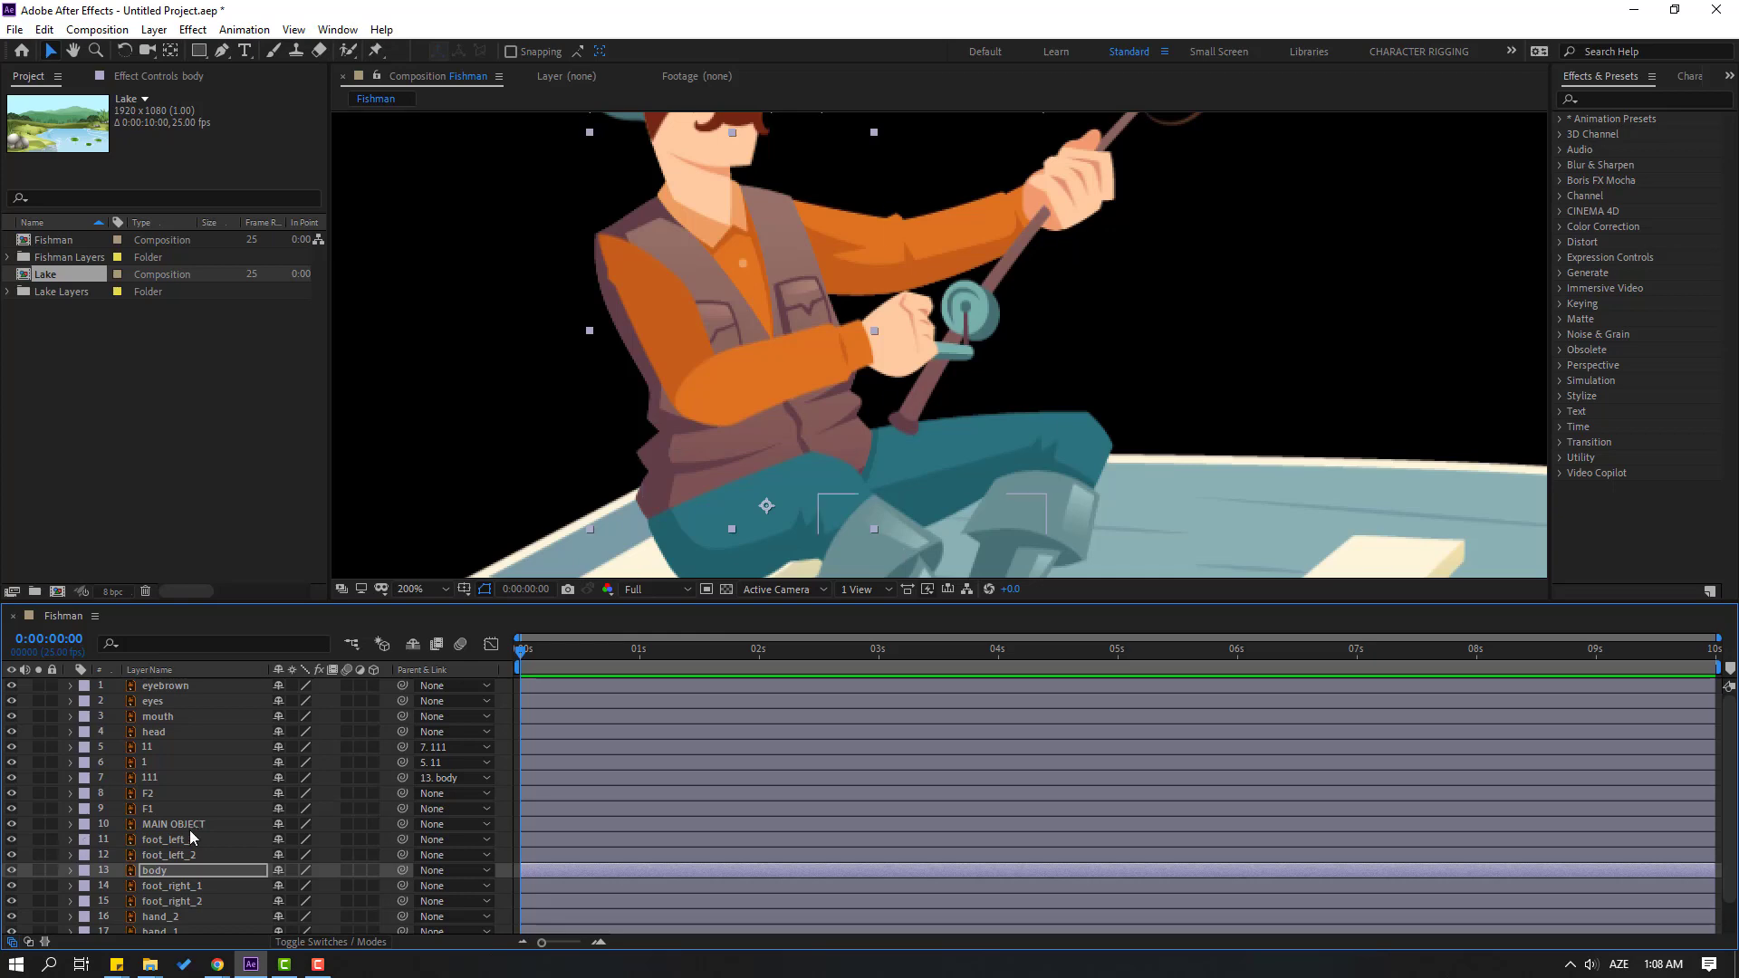
- Parent eyebrown, eyes and mouth to head, and parent head to body
click(154, 717)
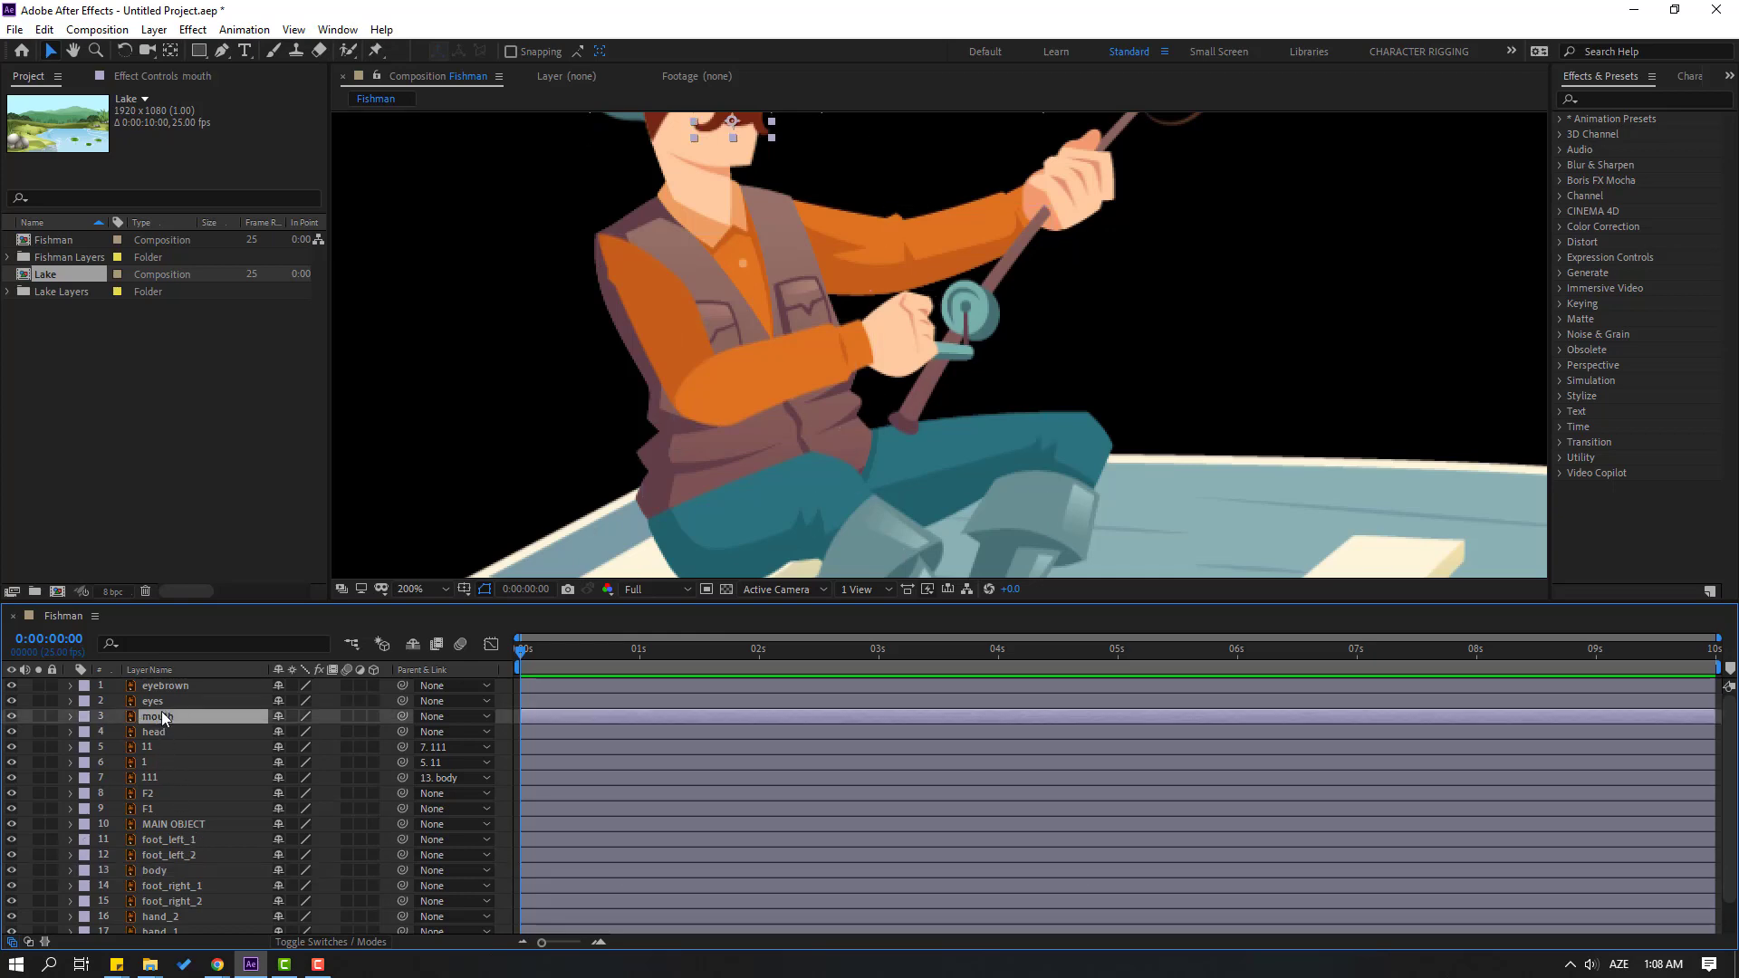
ctrl+click(181, 701)
ctrl+click(168, 688)
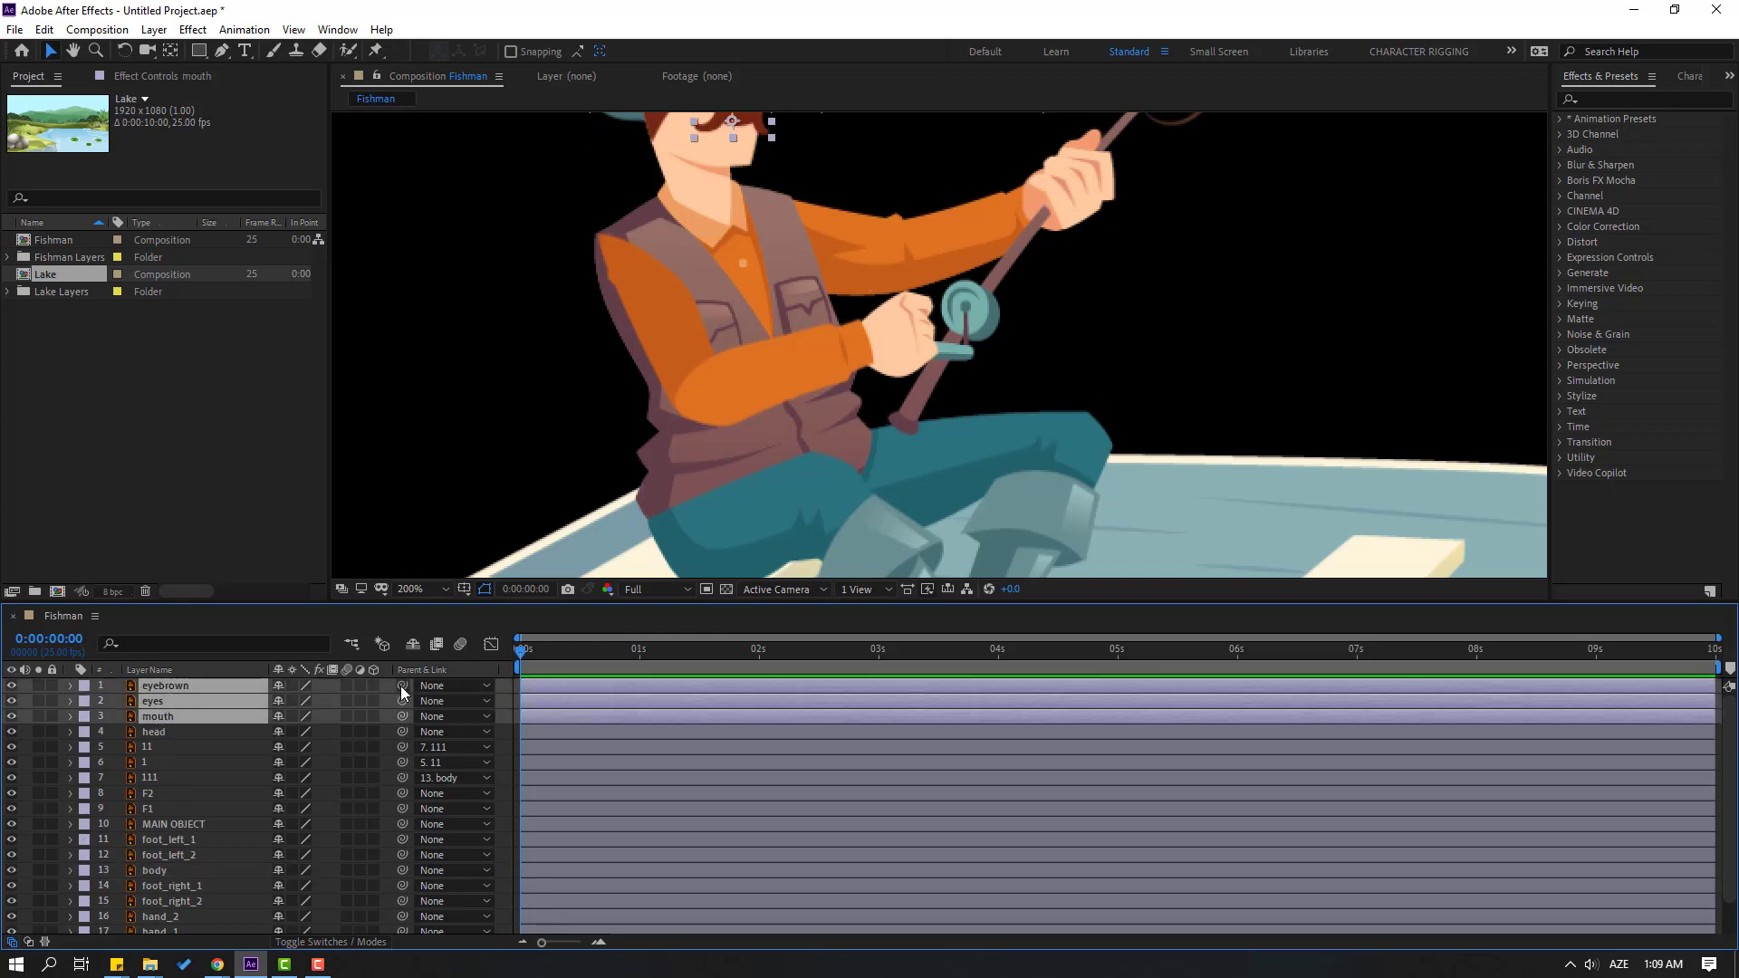
drag(402, 687, 159, 733)
click(159, 735)
drag(399, 732, 150, 870)
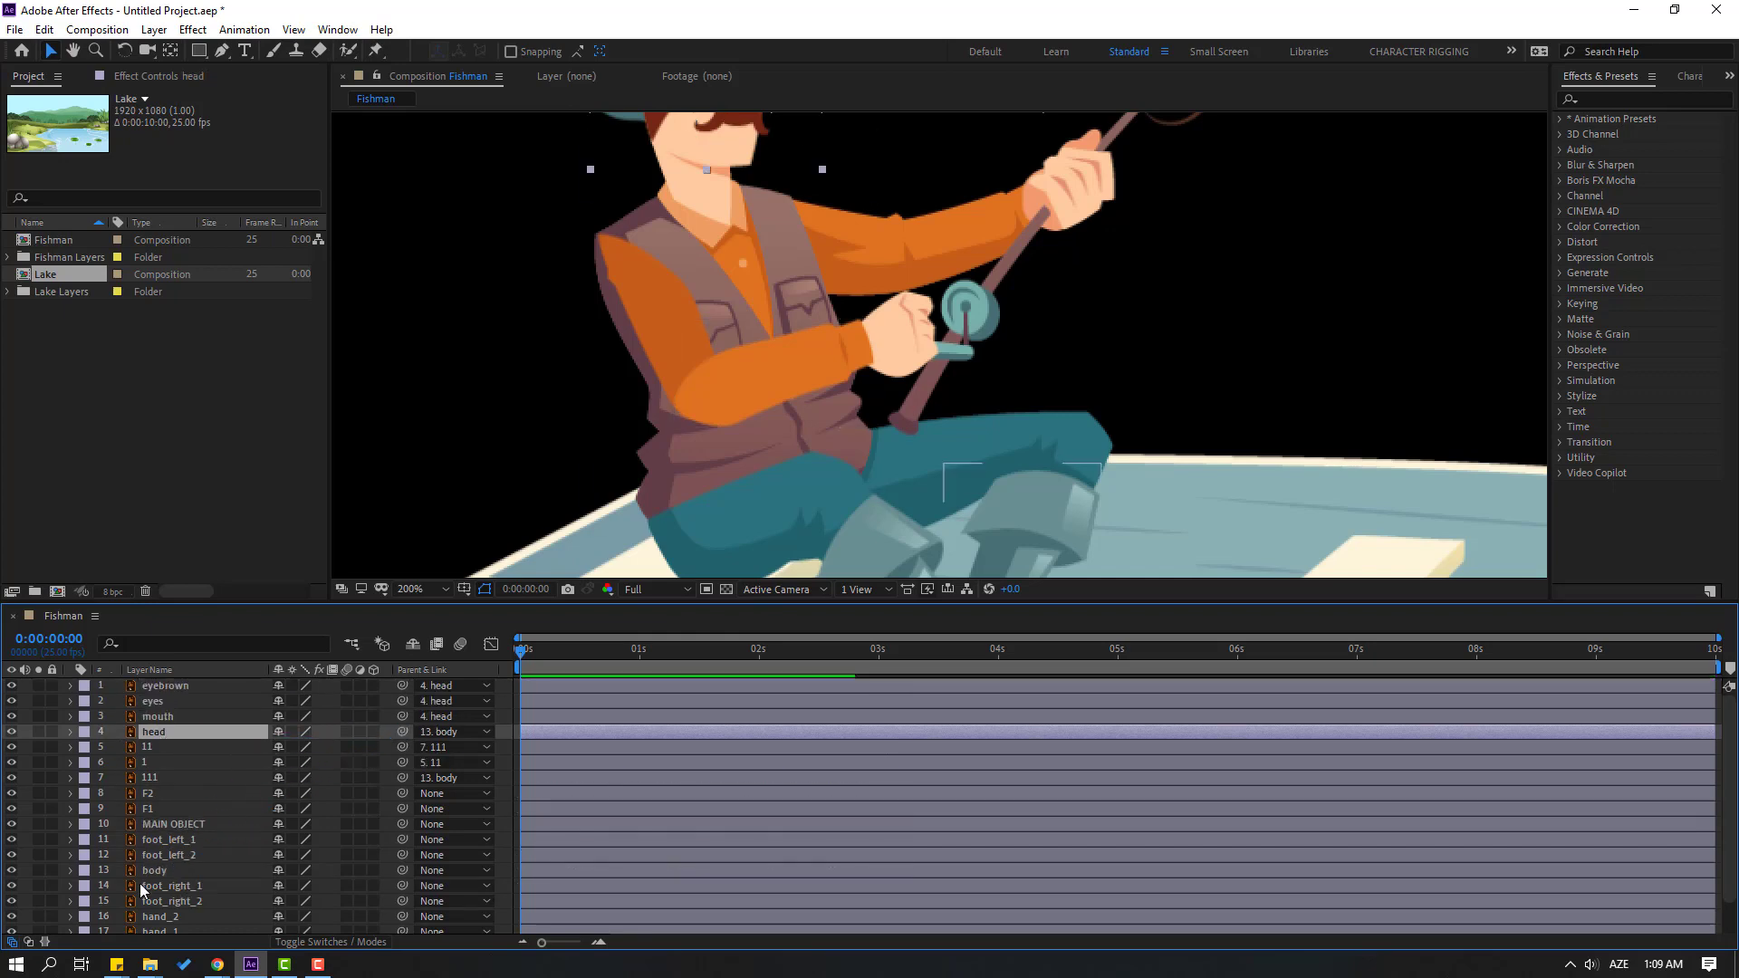
- Solo the head layer and move its anchor point down to the chin with the Y tool
click(40, 732)
drag(643, 302, 720, 444)
scroll(703, 350, up, 3)
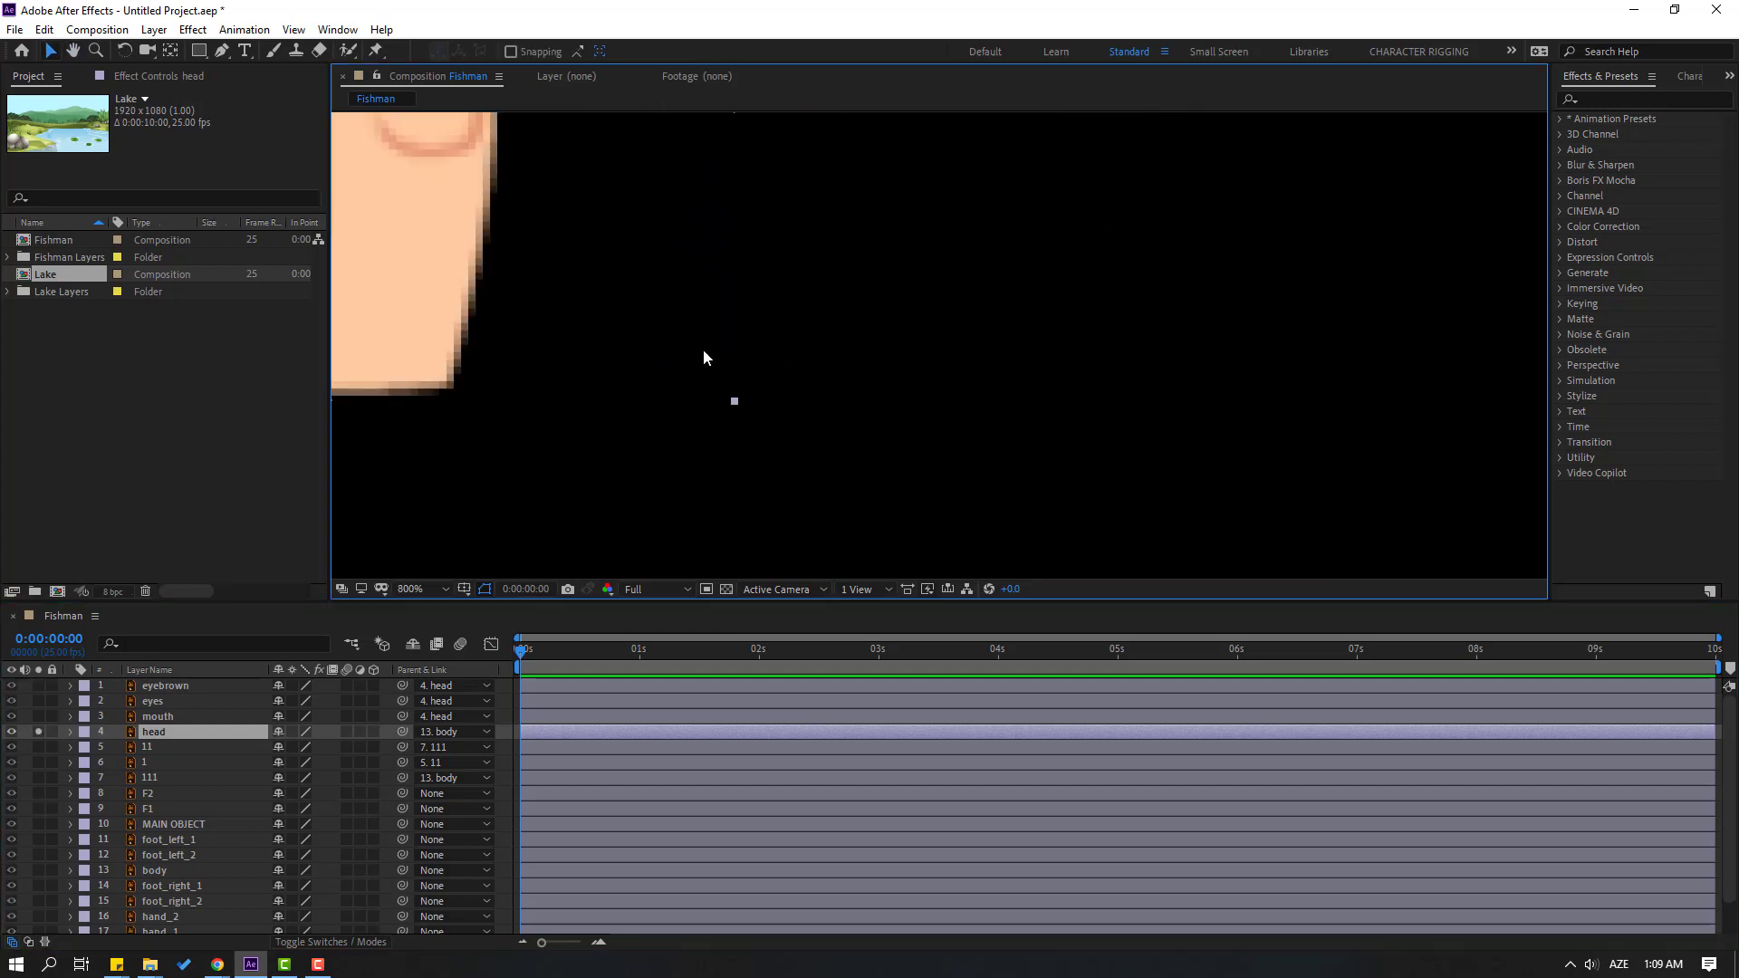
scroll(704, 358, down, 1)
key(y)
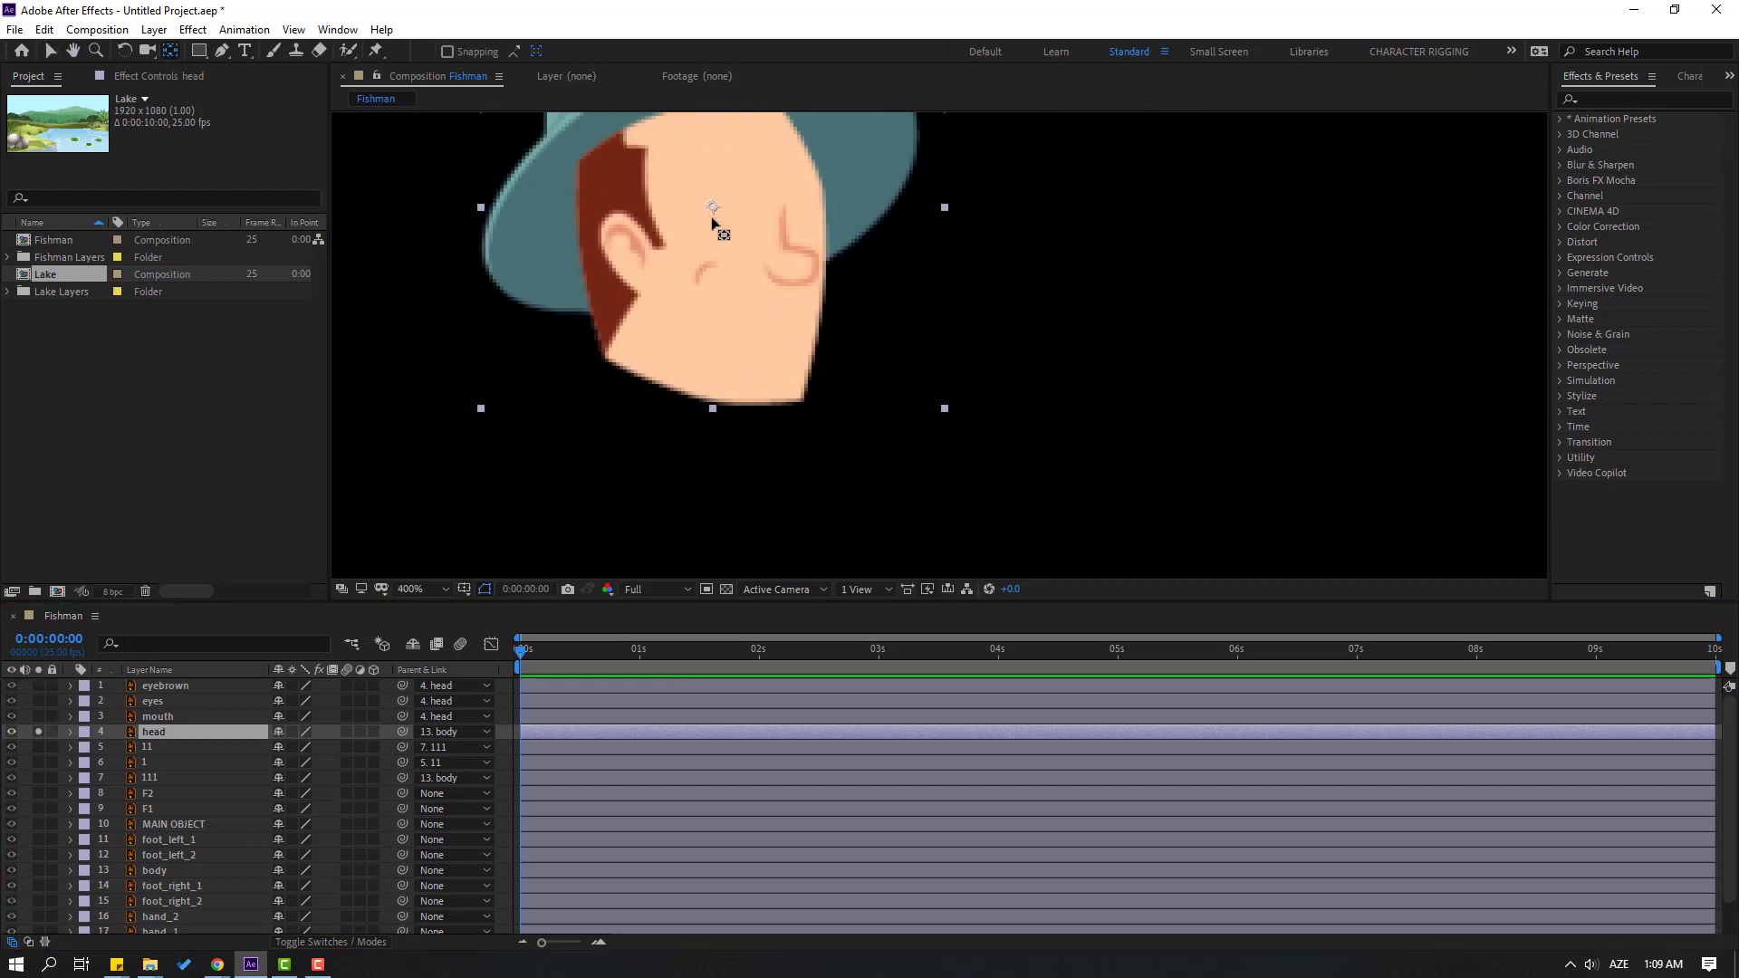
drag(712, 219, 702, 391)
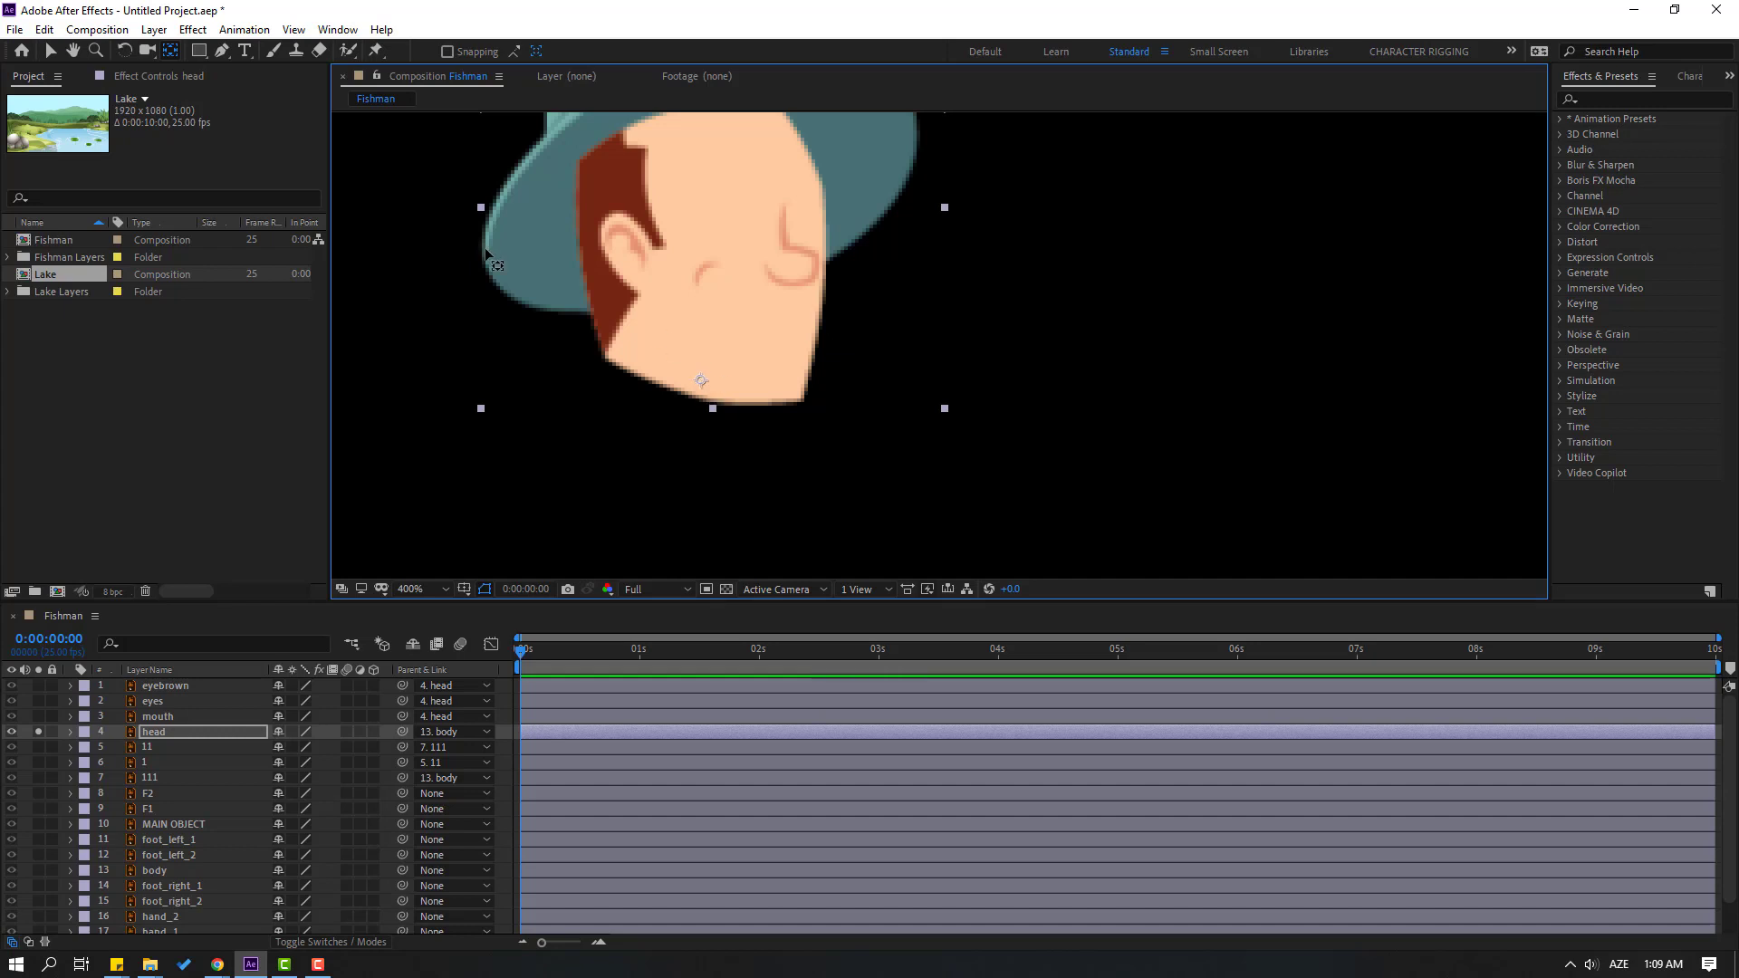
click(50, 51)
click(38, 733)
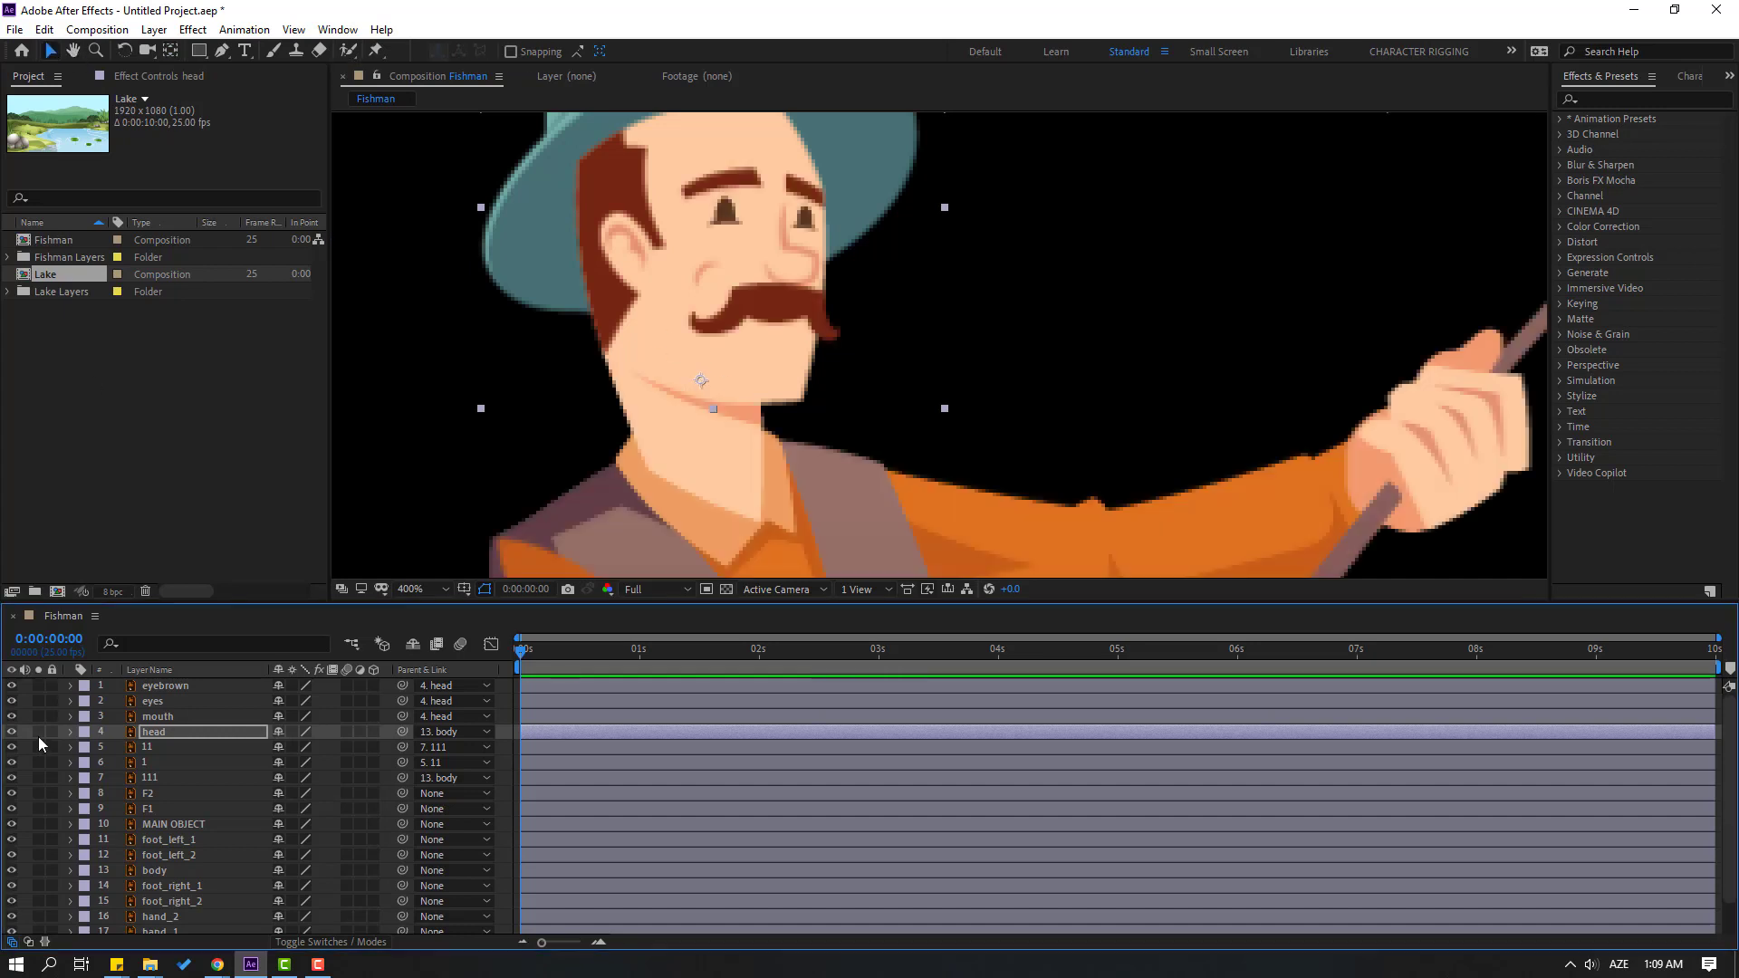
- Reveal the head's Rotation, test-tilt it, and nudge its anchor point slightly left
key(r)
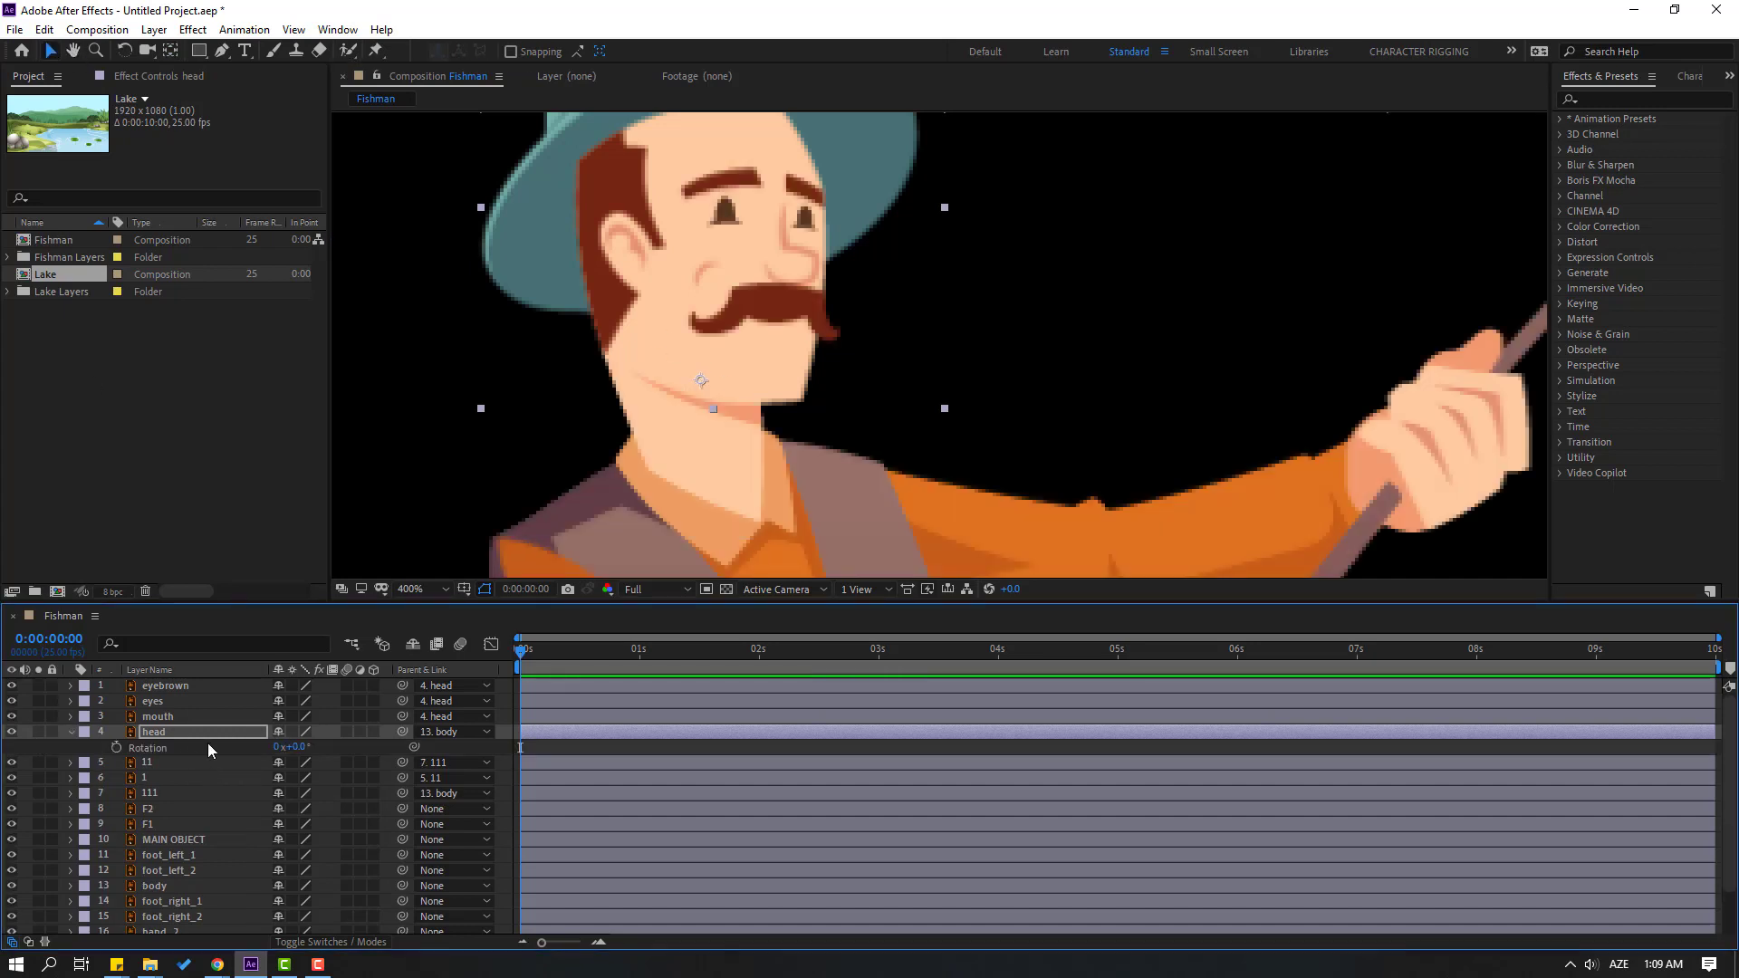
drag(296, 748, 303, 749)
key(ctrl+z)
click(166, 53)
drag(704, 379, 671, 374)
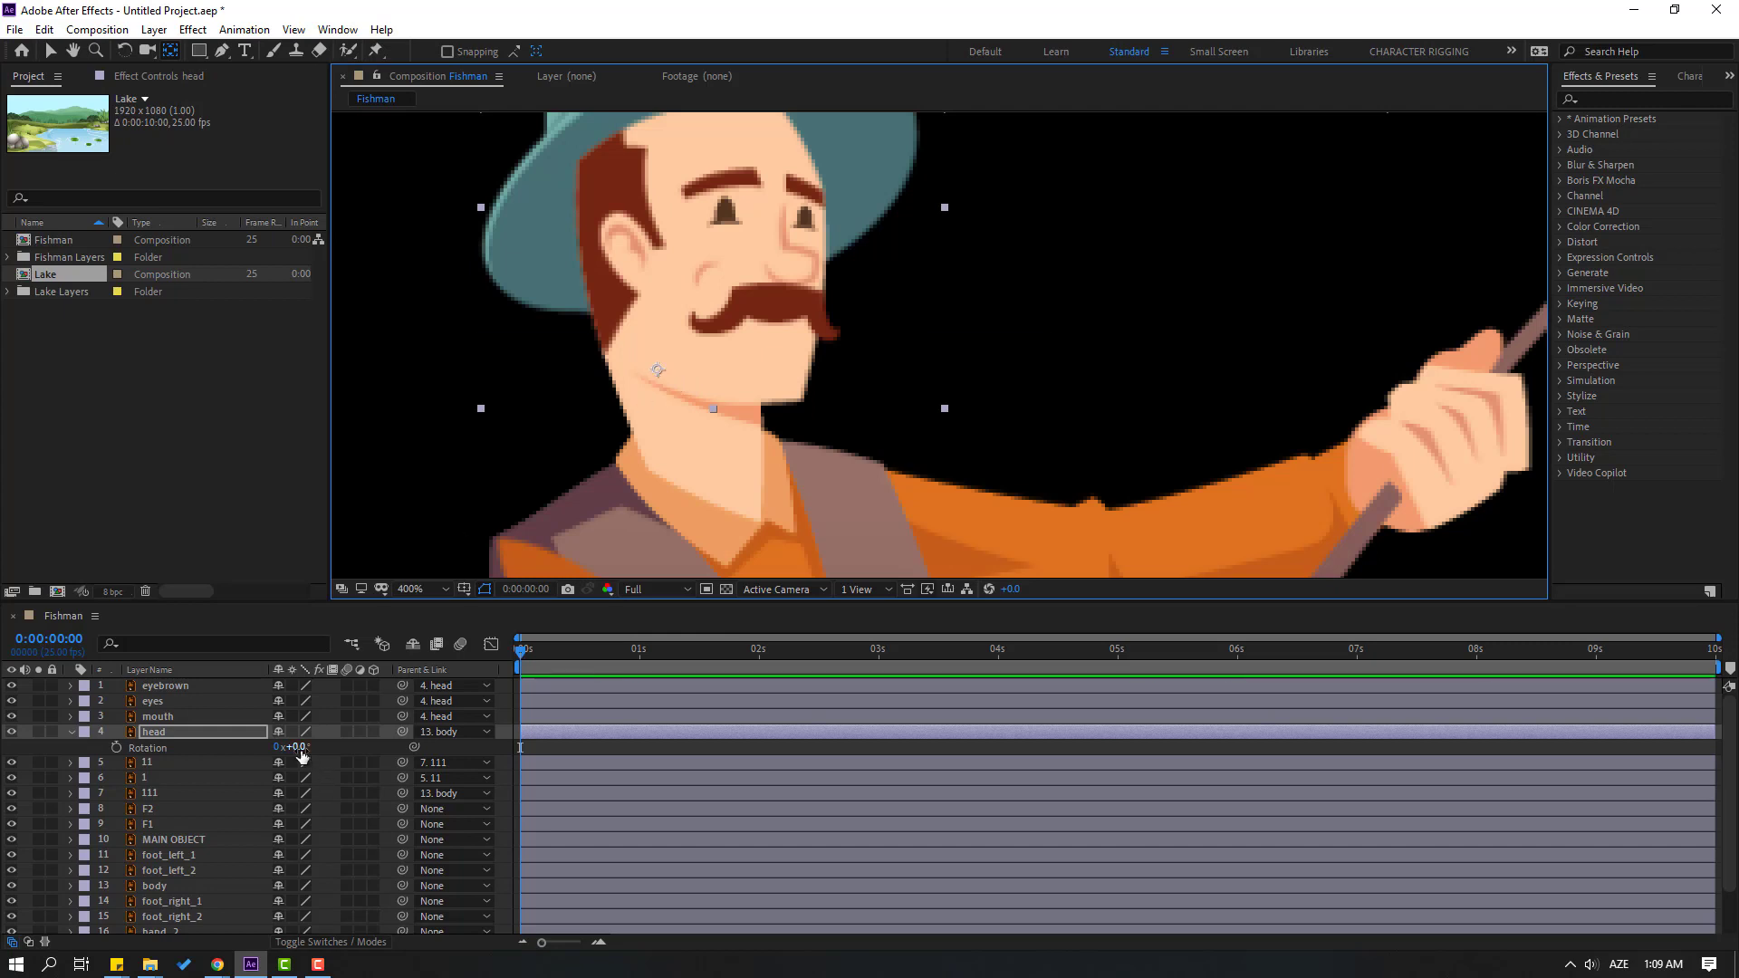
drag(304, 748, 306, 748)
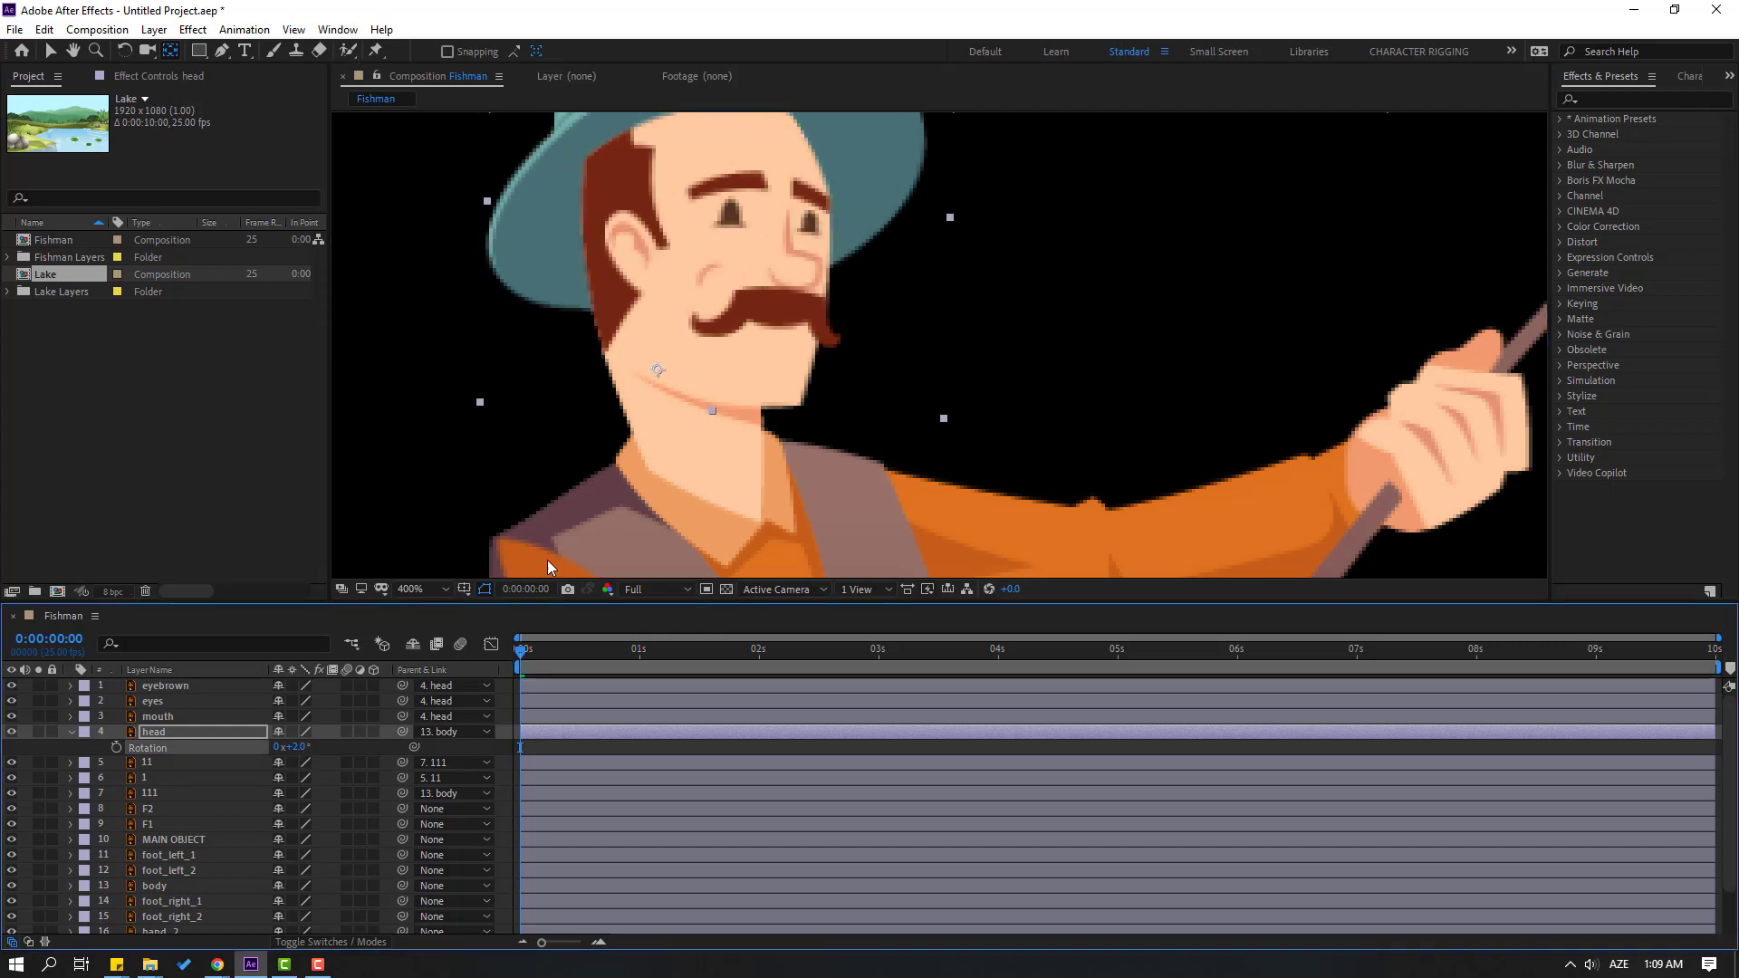
key(v)
- Refine the head's pivot toward the neck and test-tilt the head to check it
drag(746, 377, 735, 374)
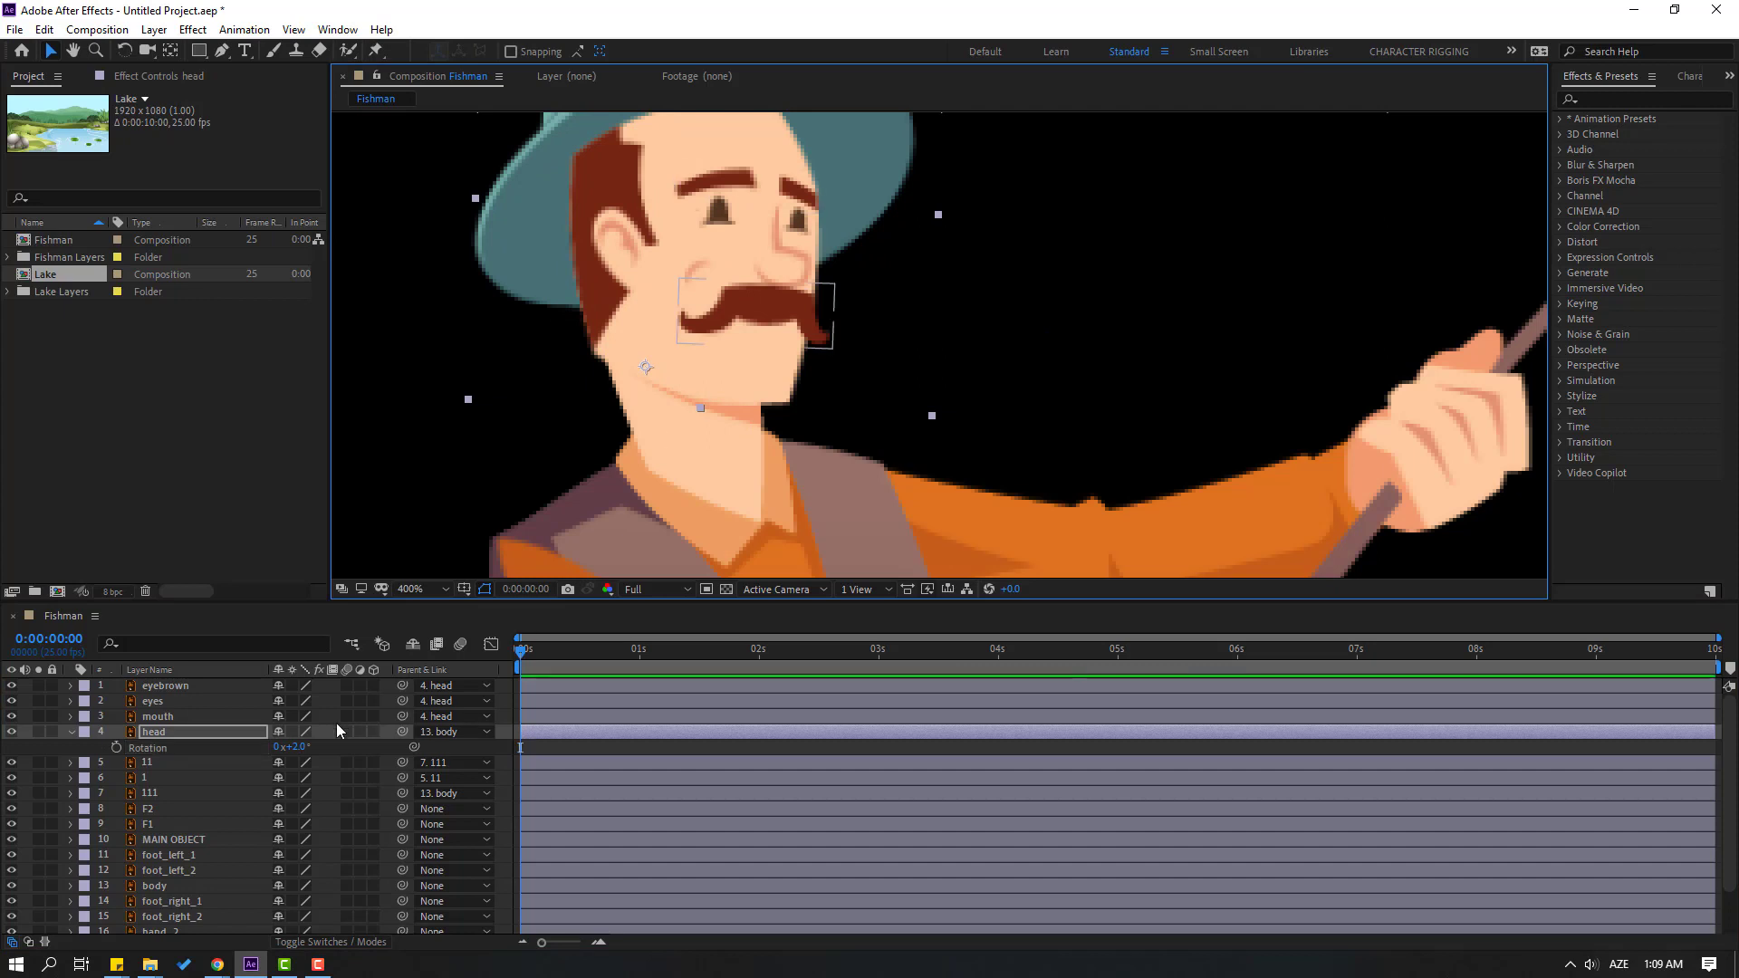
drag(304, 747, 302, 747)
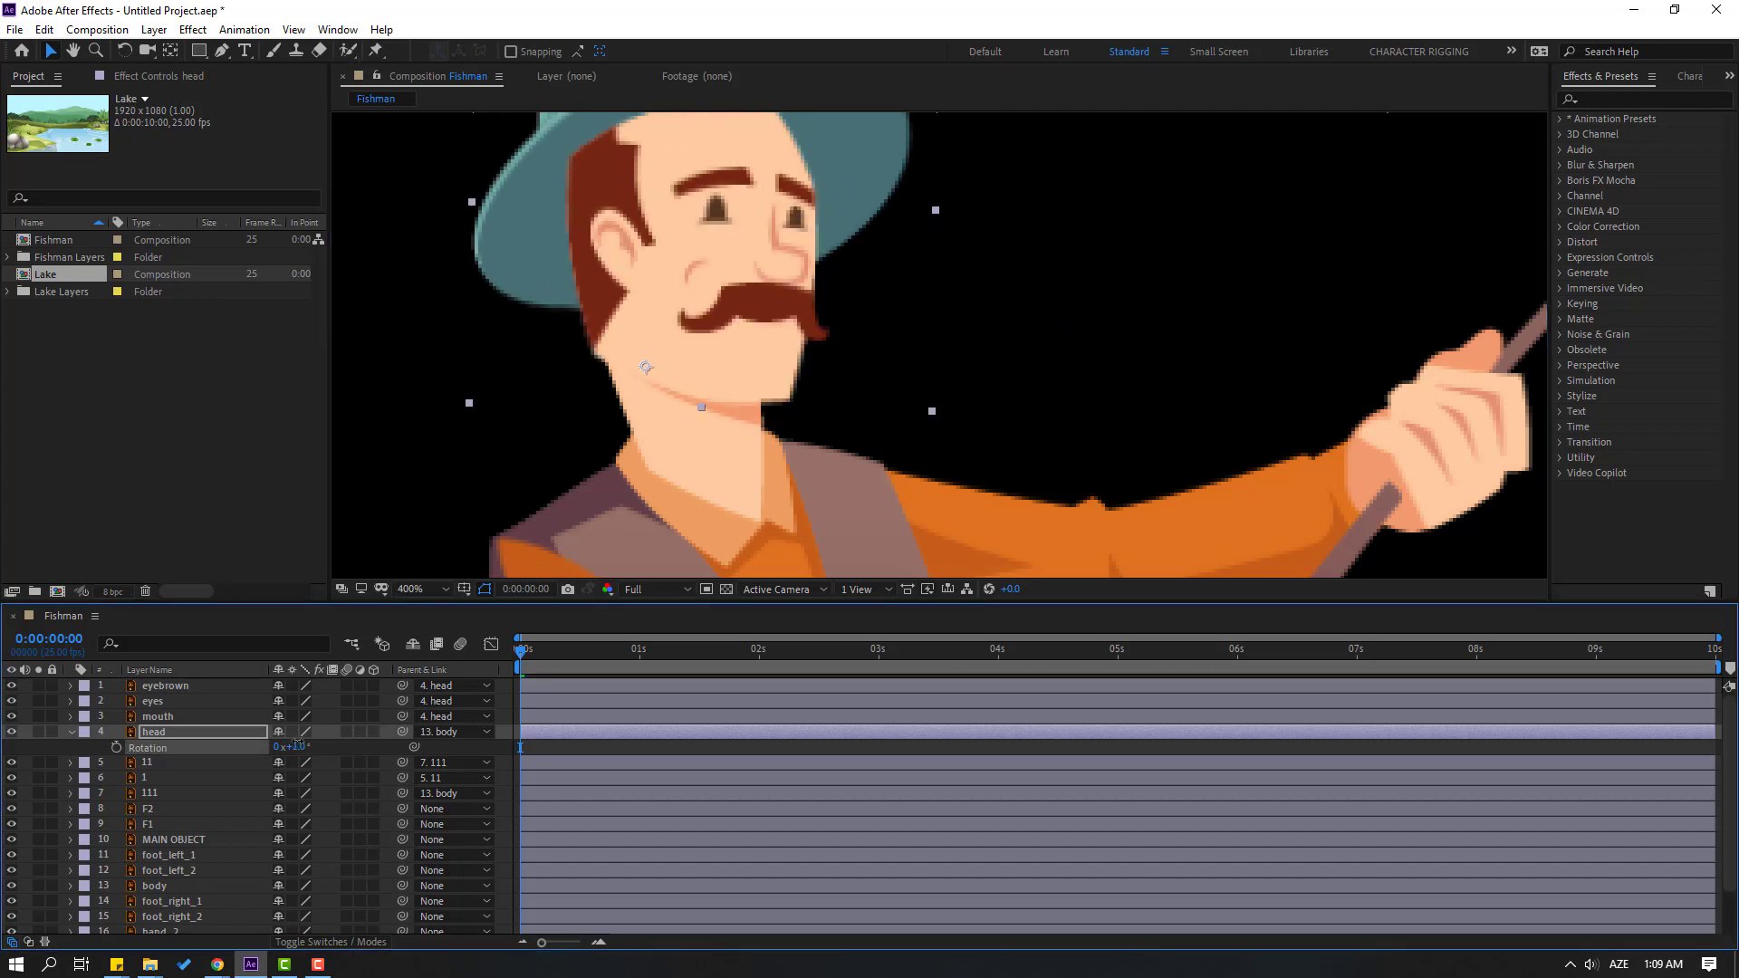
key(ctrl+z)
click(170, 51)
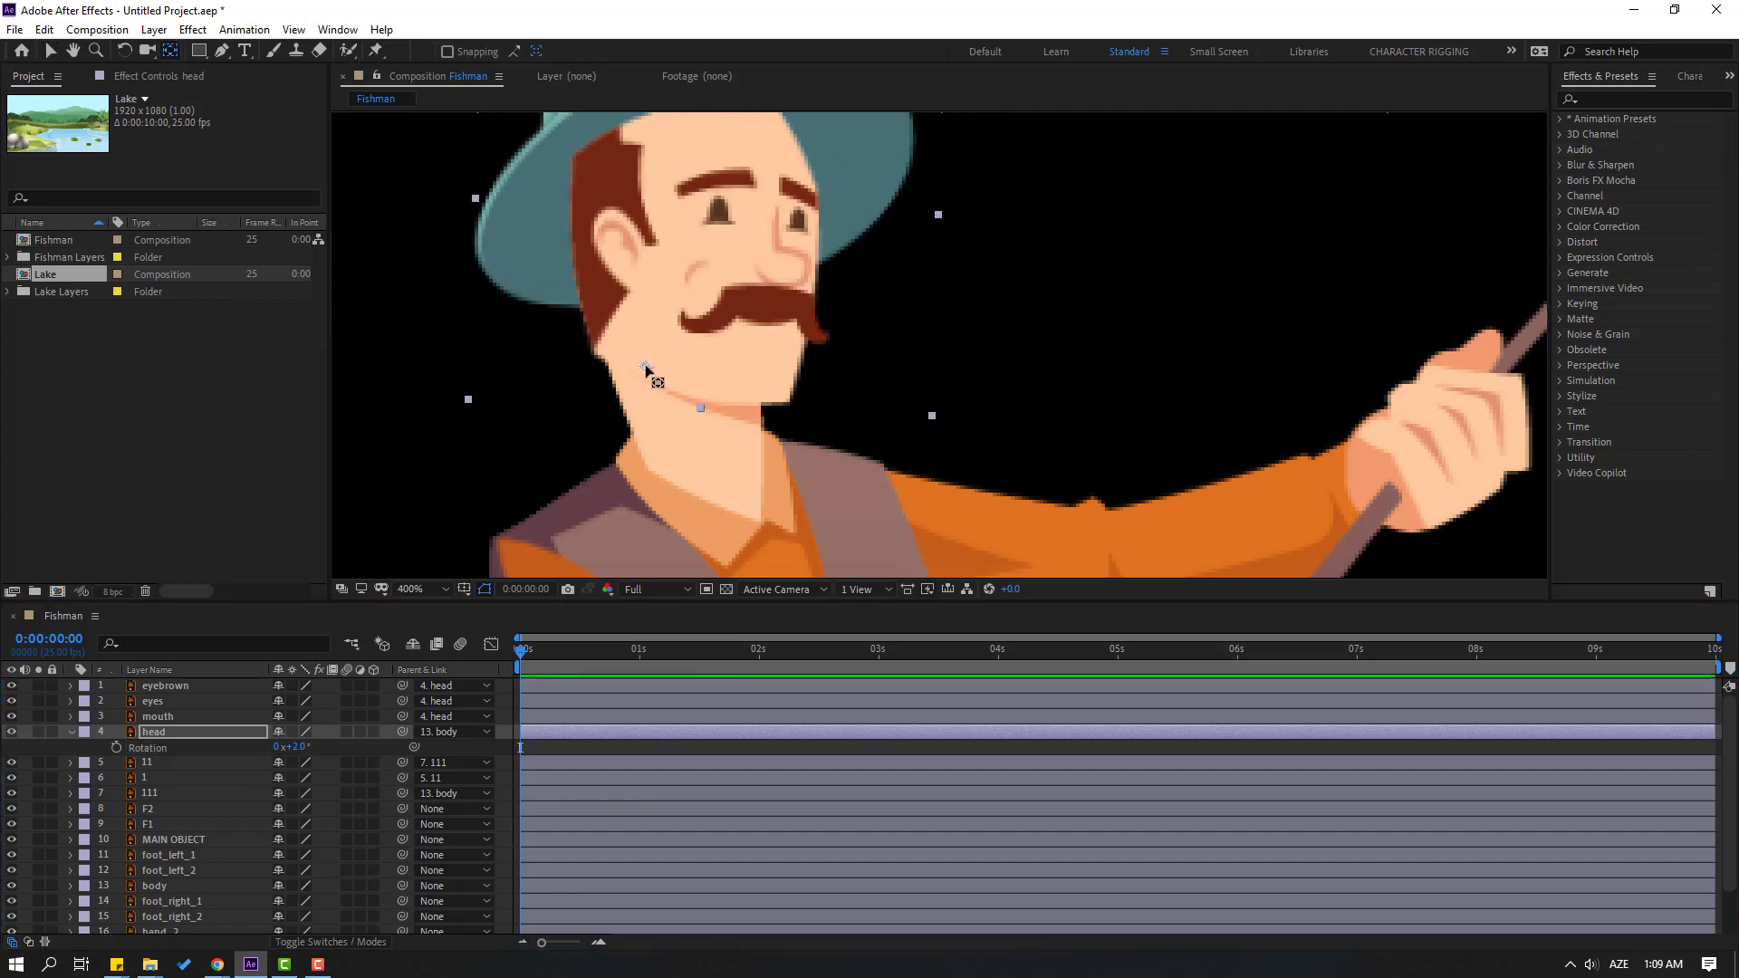
drag(646, 366, 671, 377)
key(v)
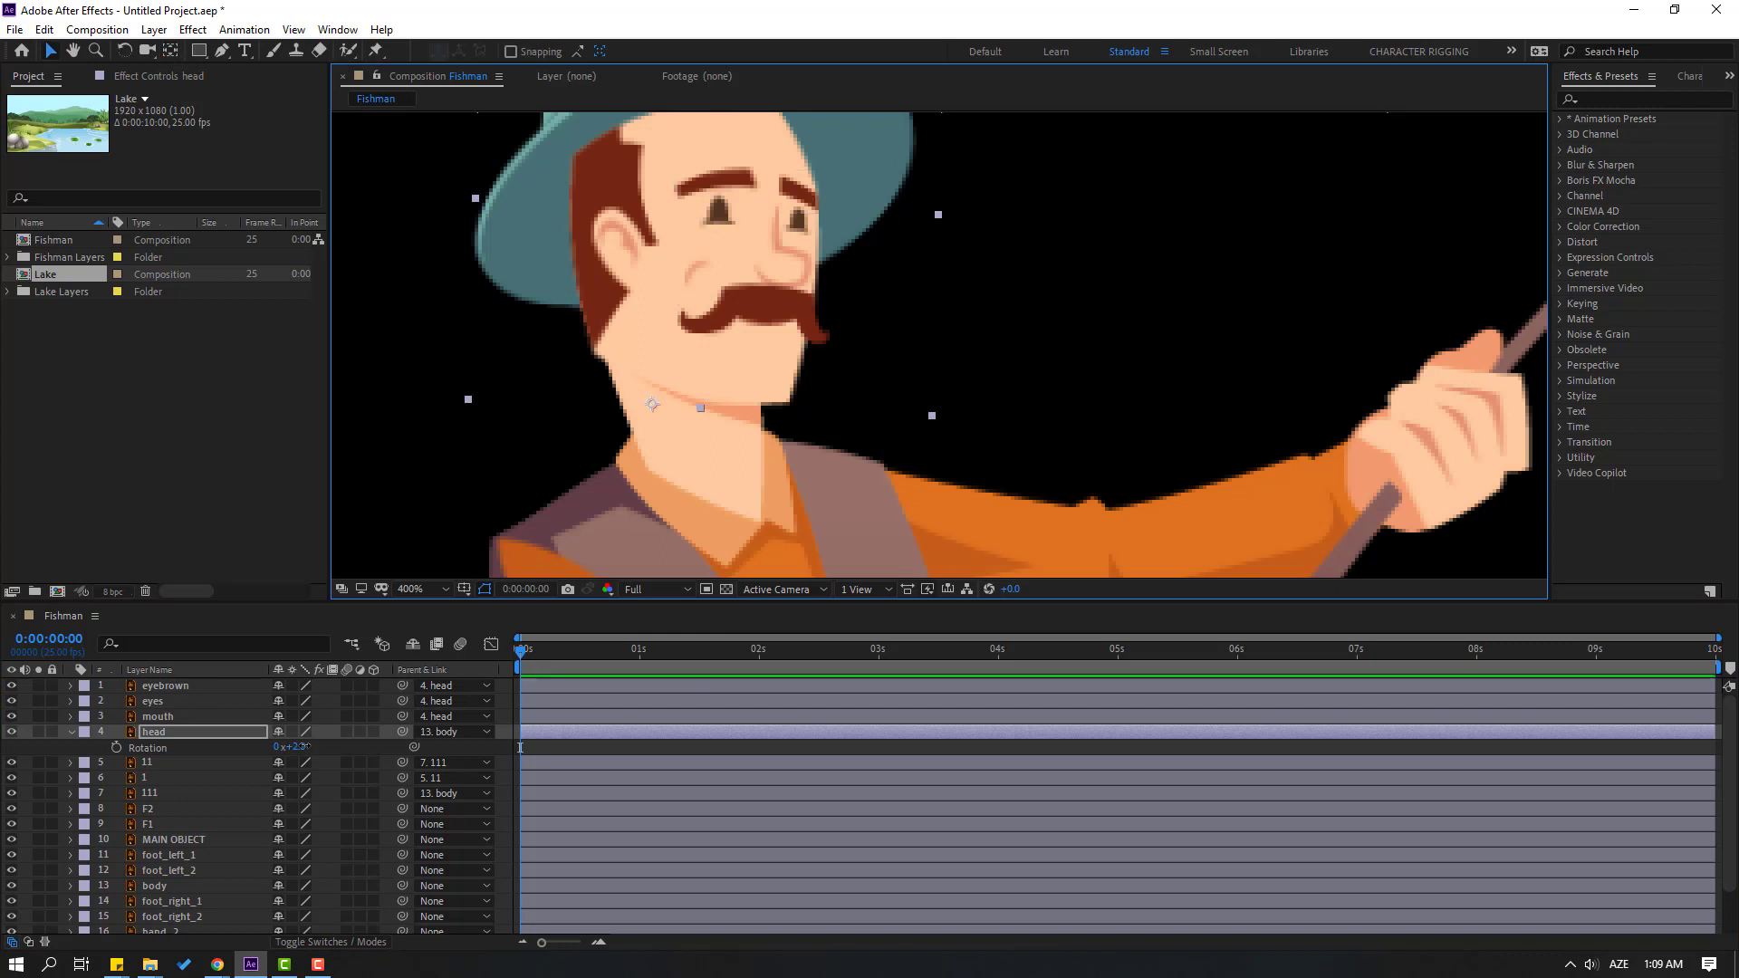
drag(301, 746, 301, 746)
- Solo hand_1 and move its anchor point to the arm's left shoulder end
click(71, 732)
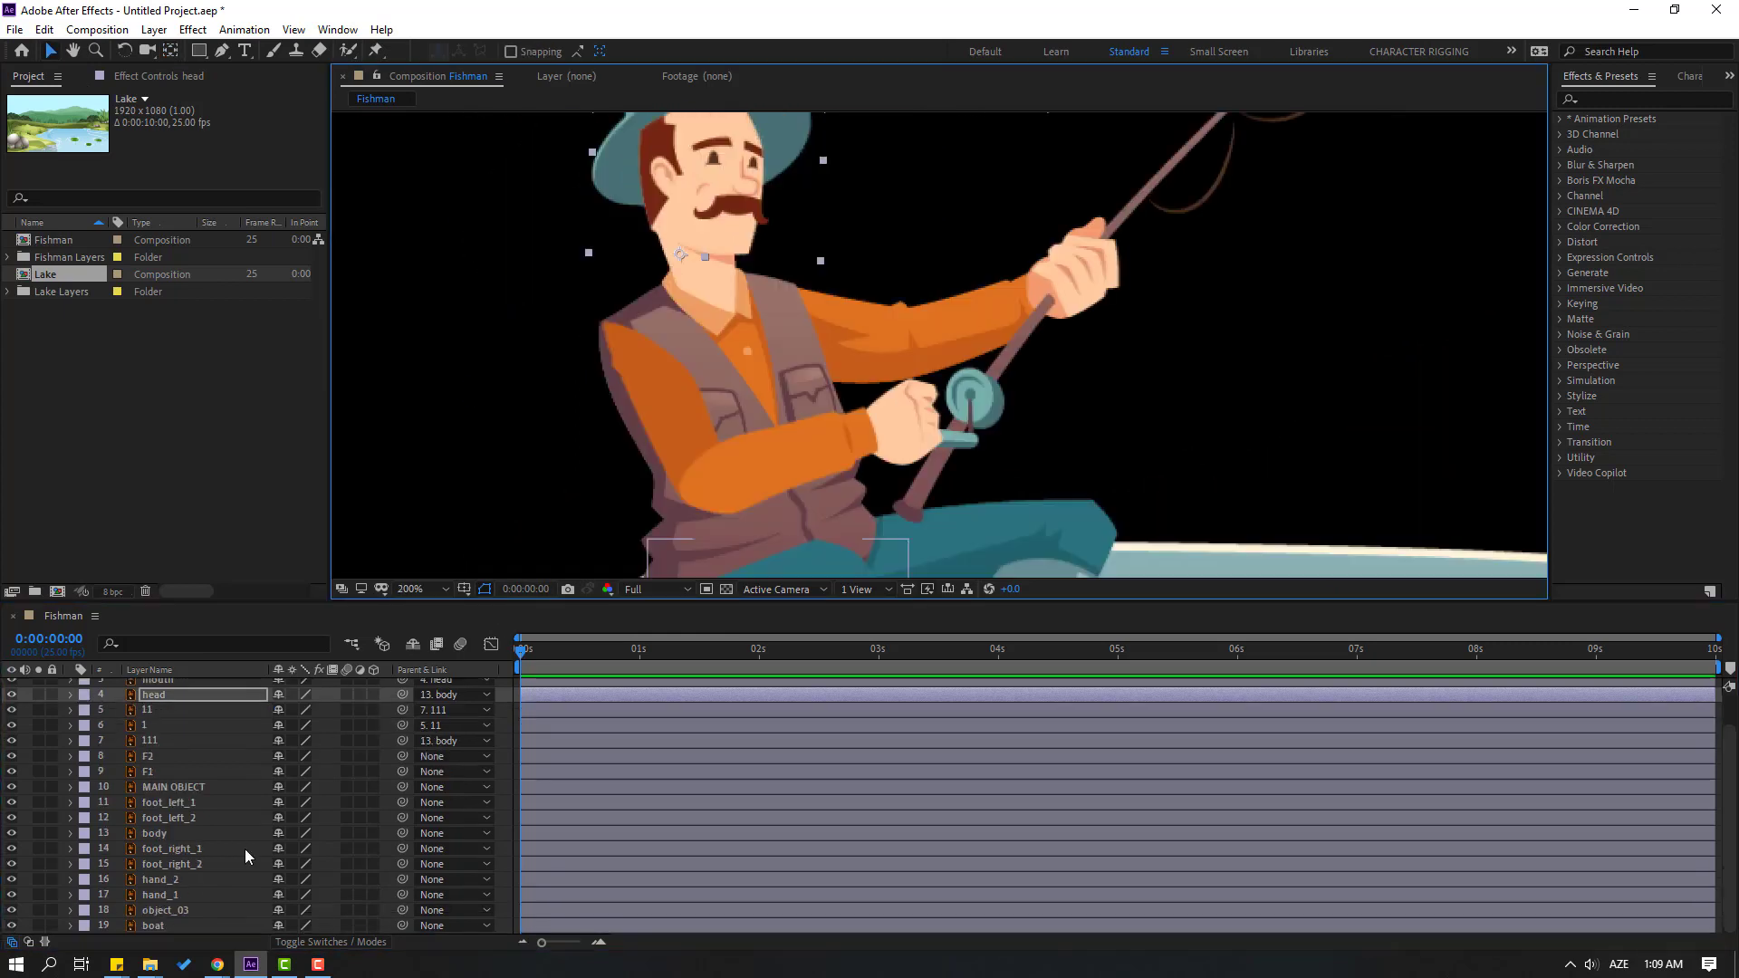
click(161, 895)
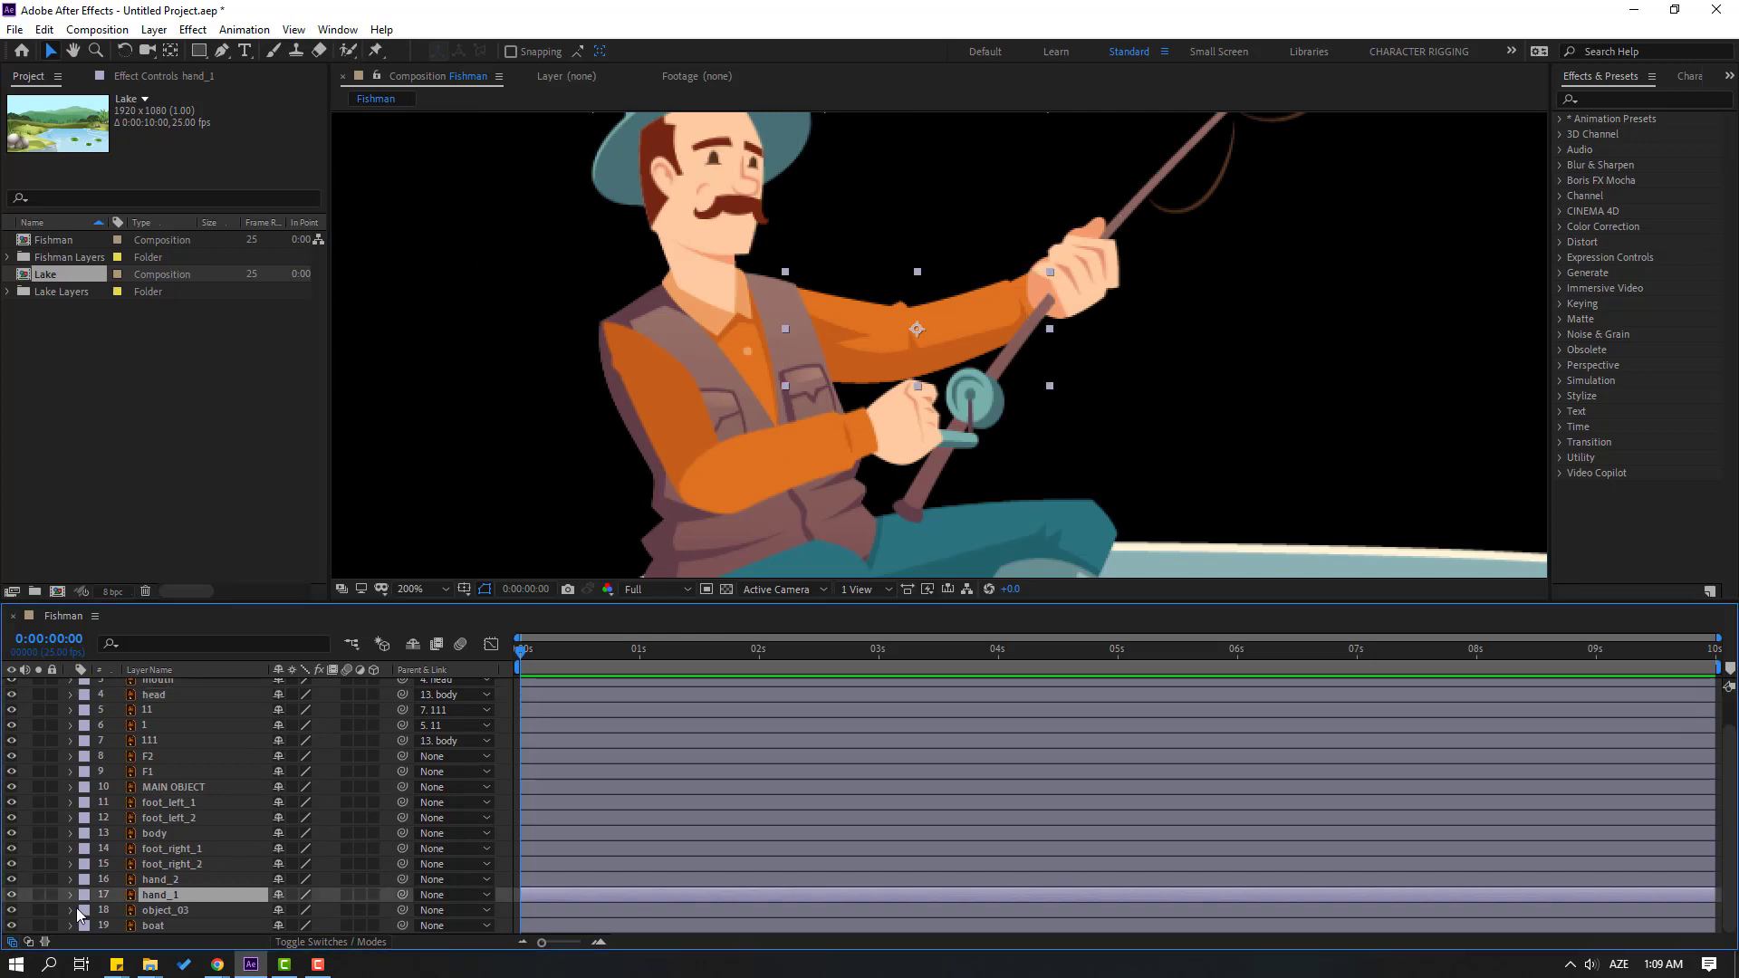
click(38, 895)
click(38, 895)
click(38, 895)
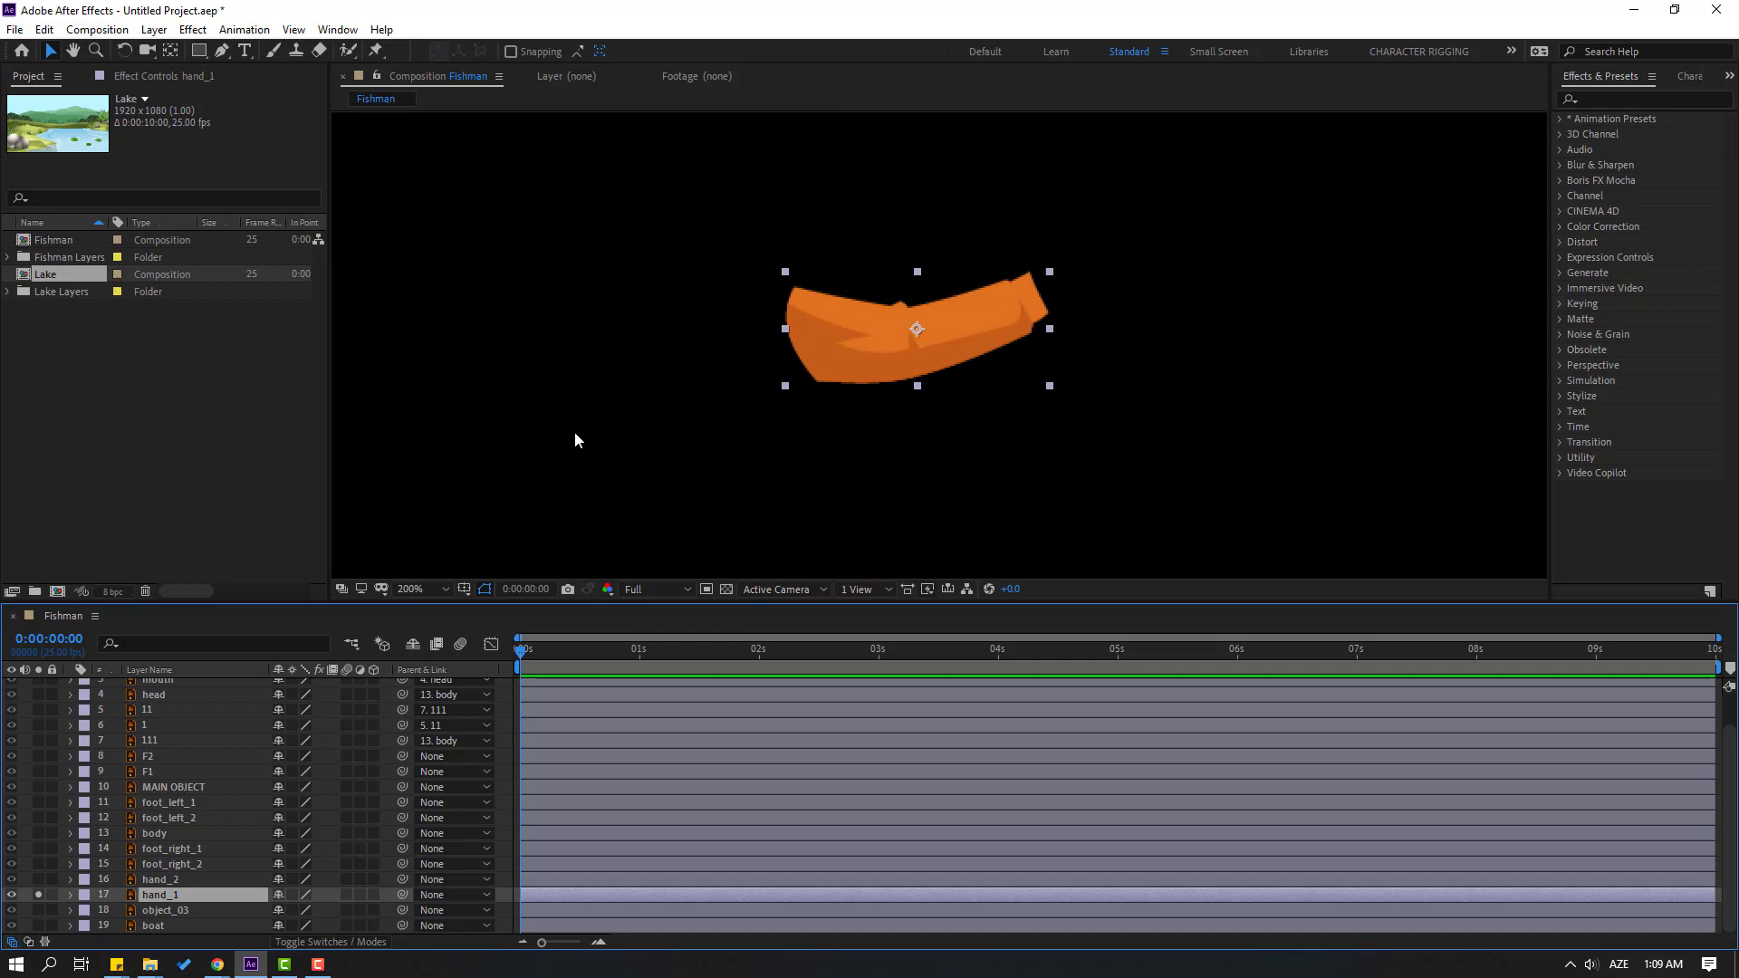
click(169, 52)
drag(917, 329, 804, 335)
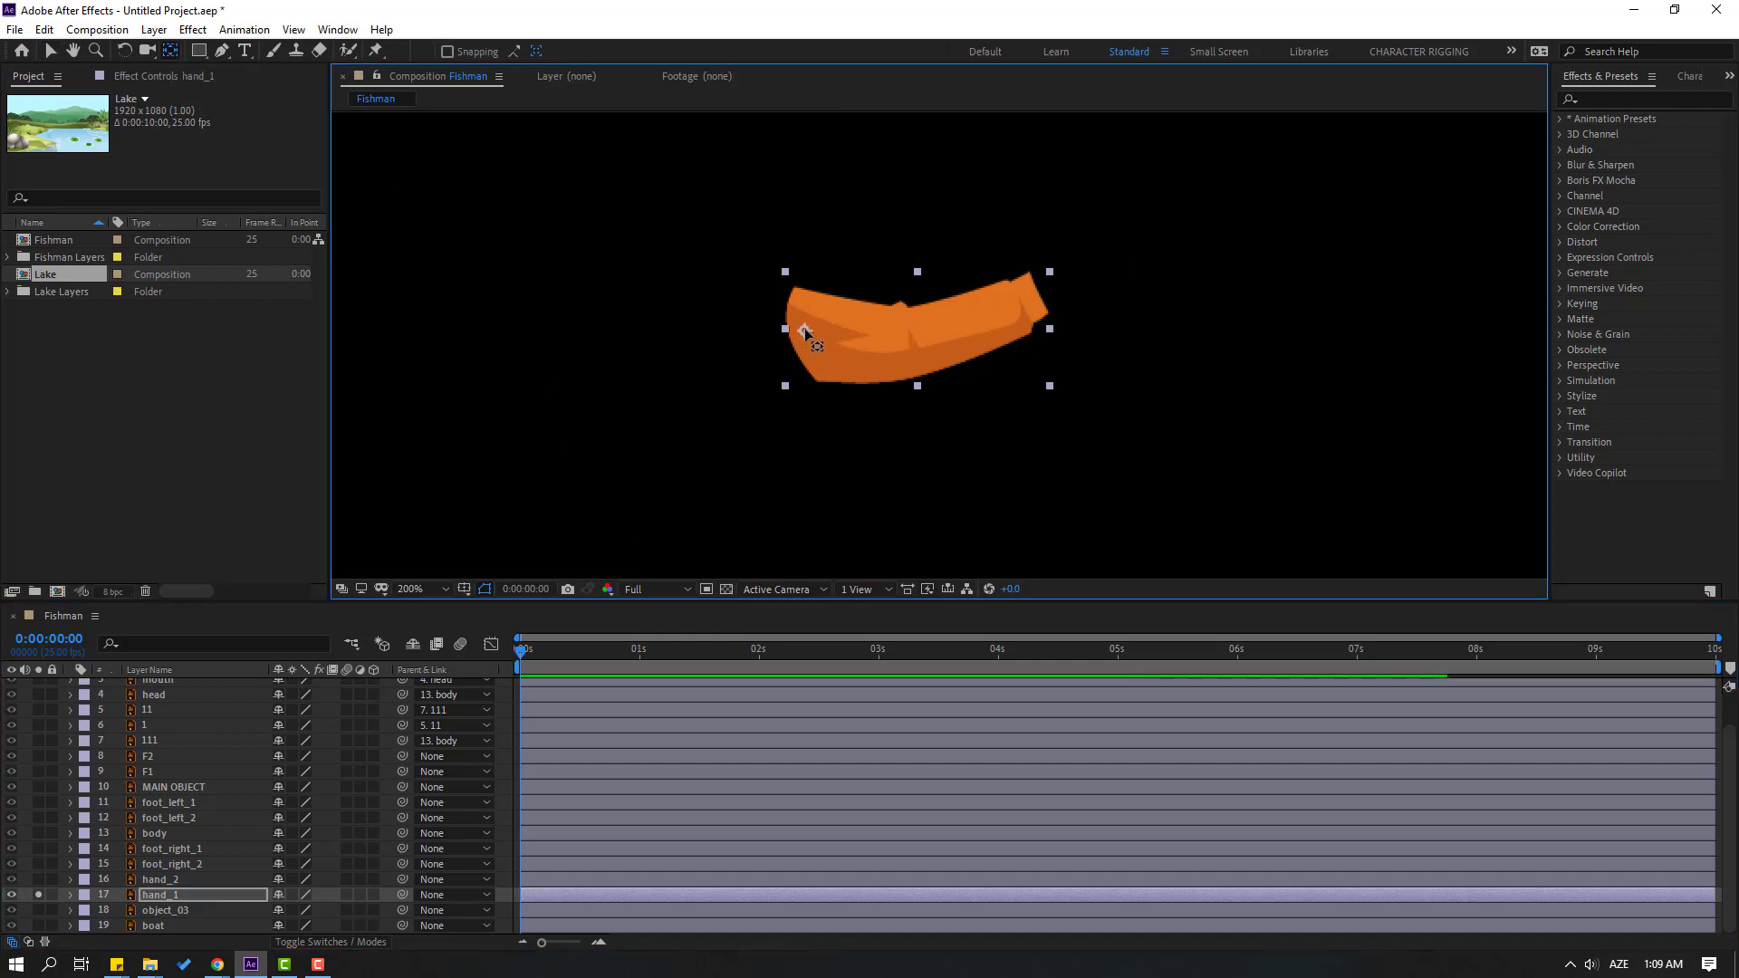
click(51, 50)
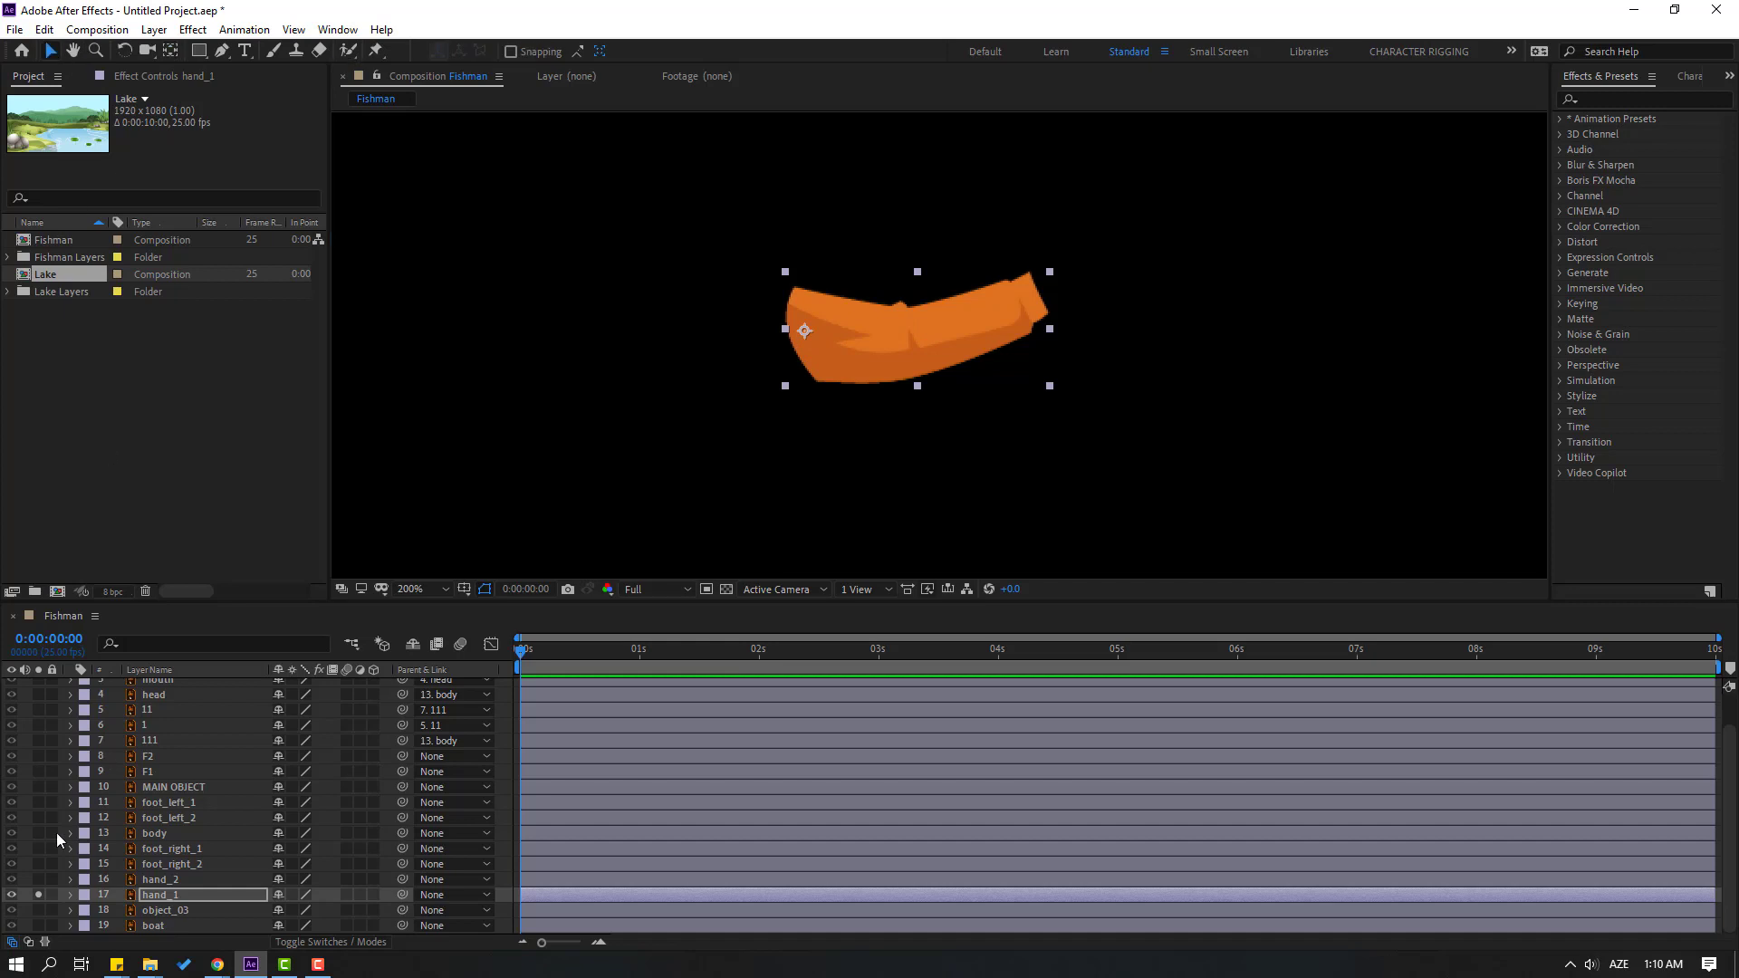
click(38, 895)
- Solo hand_2 and move its anchor point down-left to the wrist
click(160, 880)
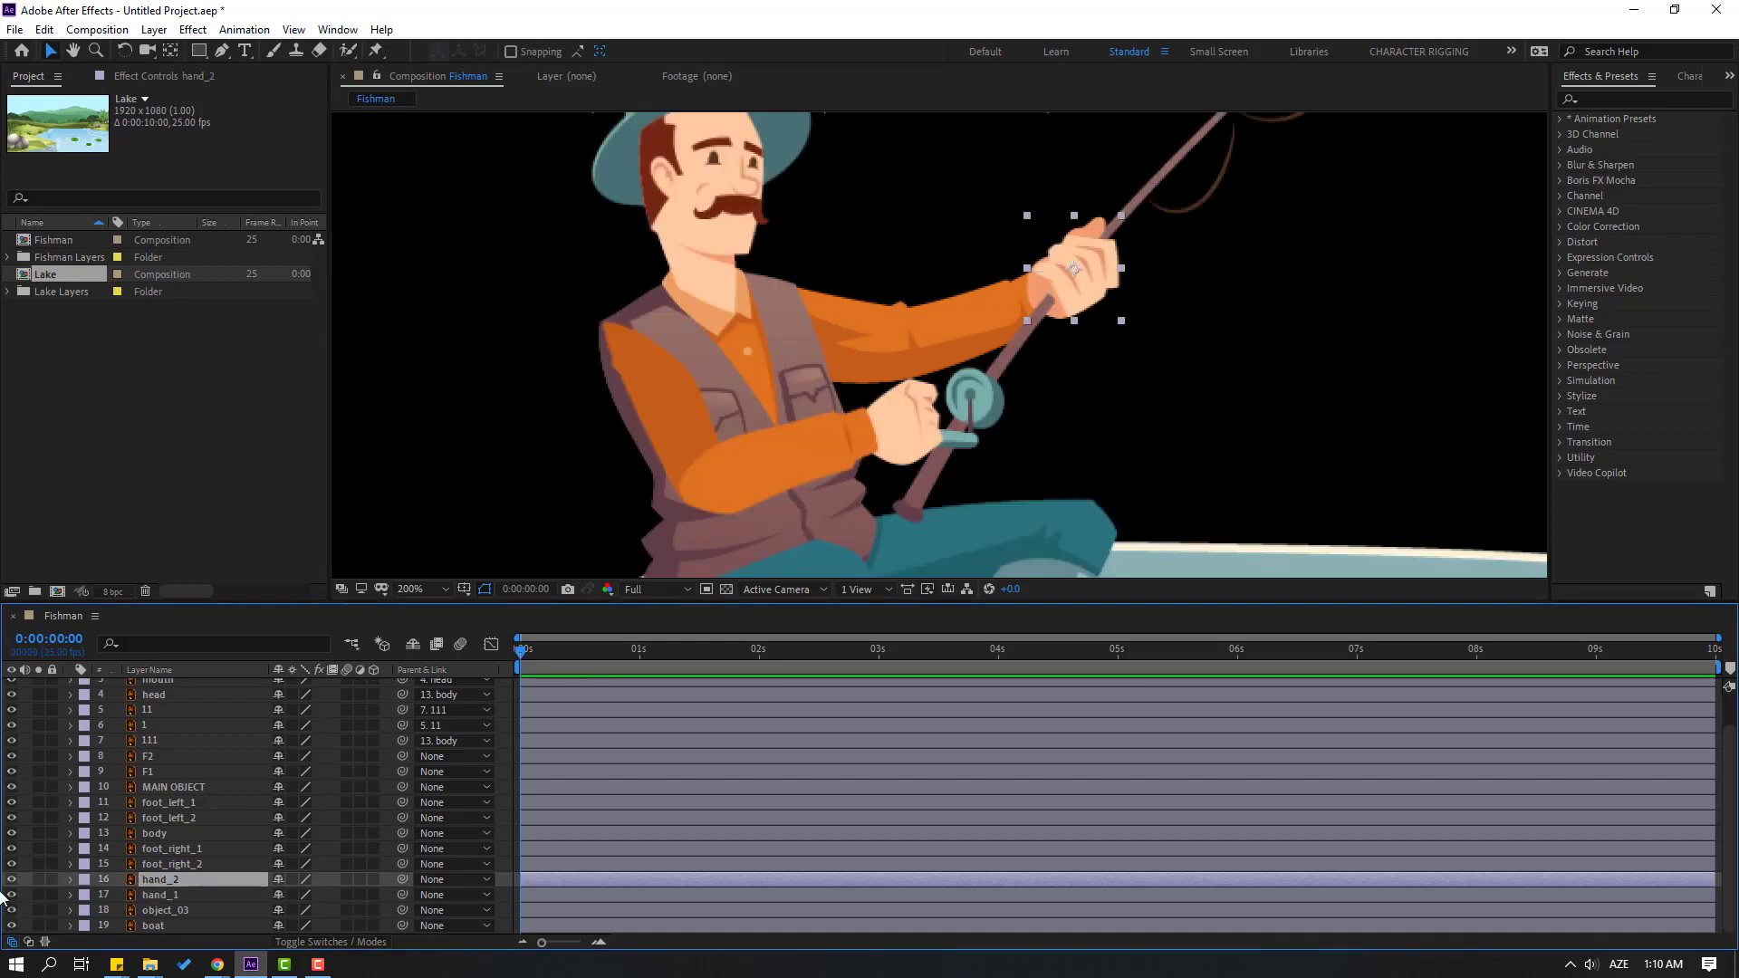
click(38, 879)
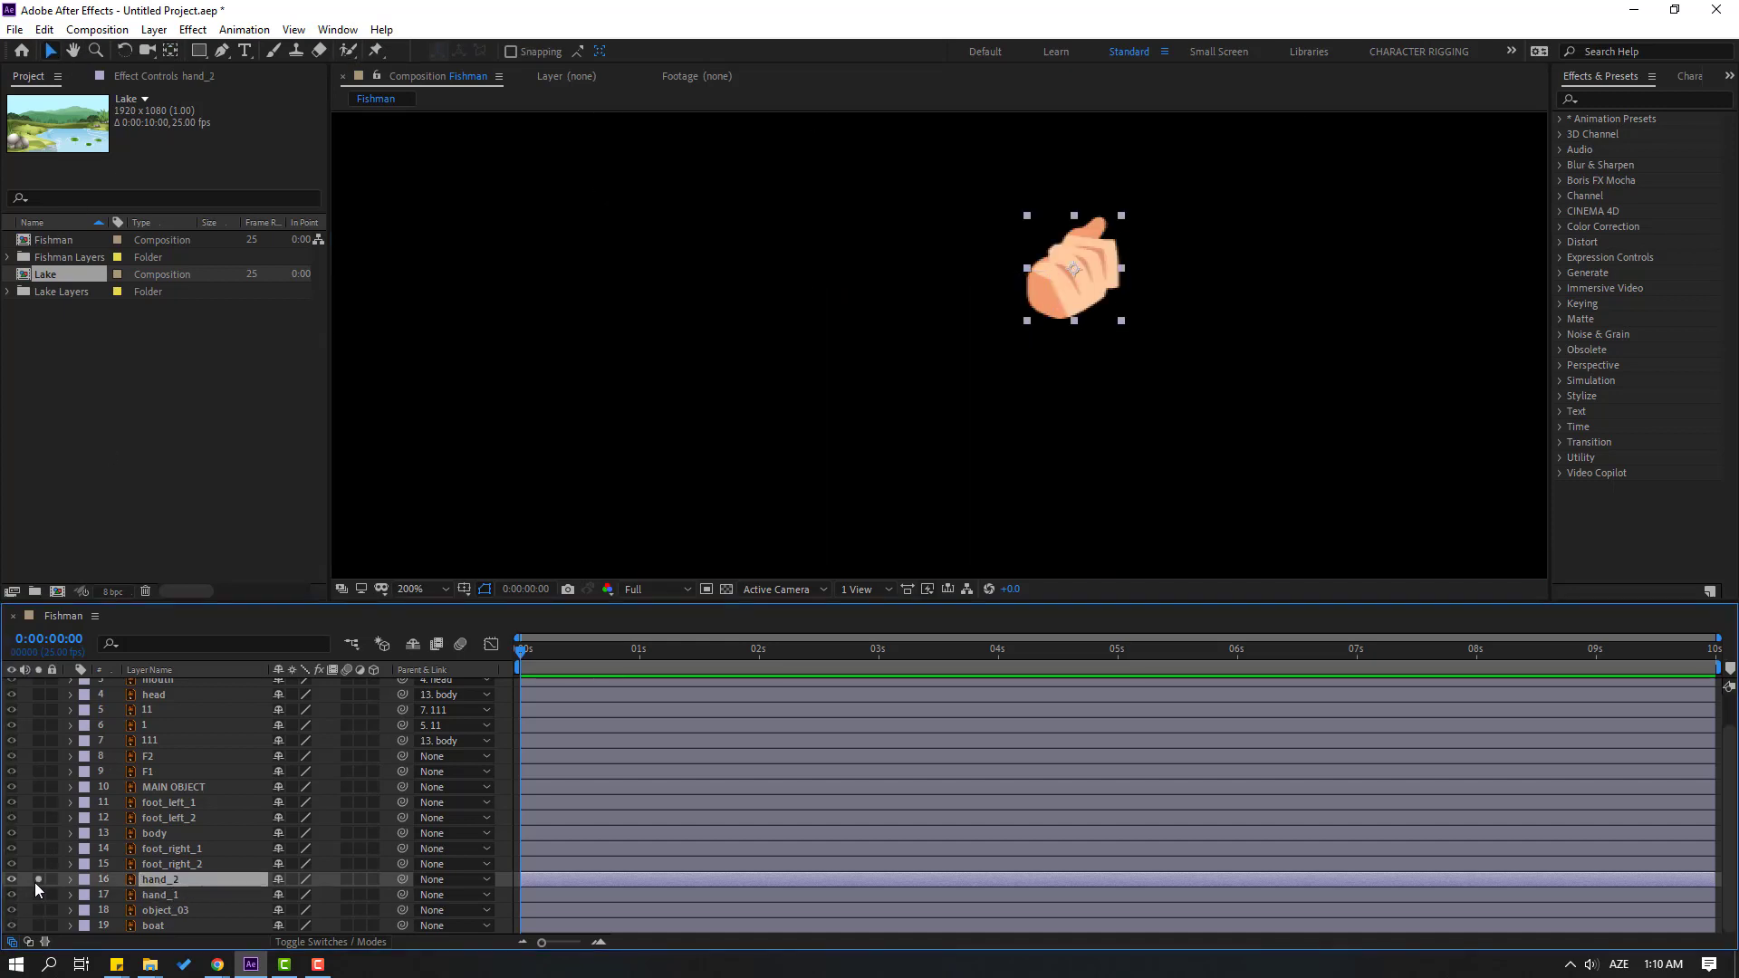
click(172, 50)
drag(1075, 274, 1046, 302)
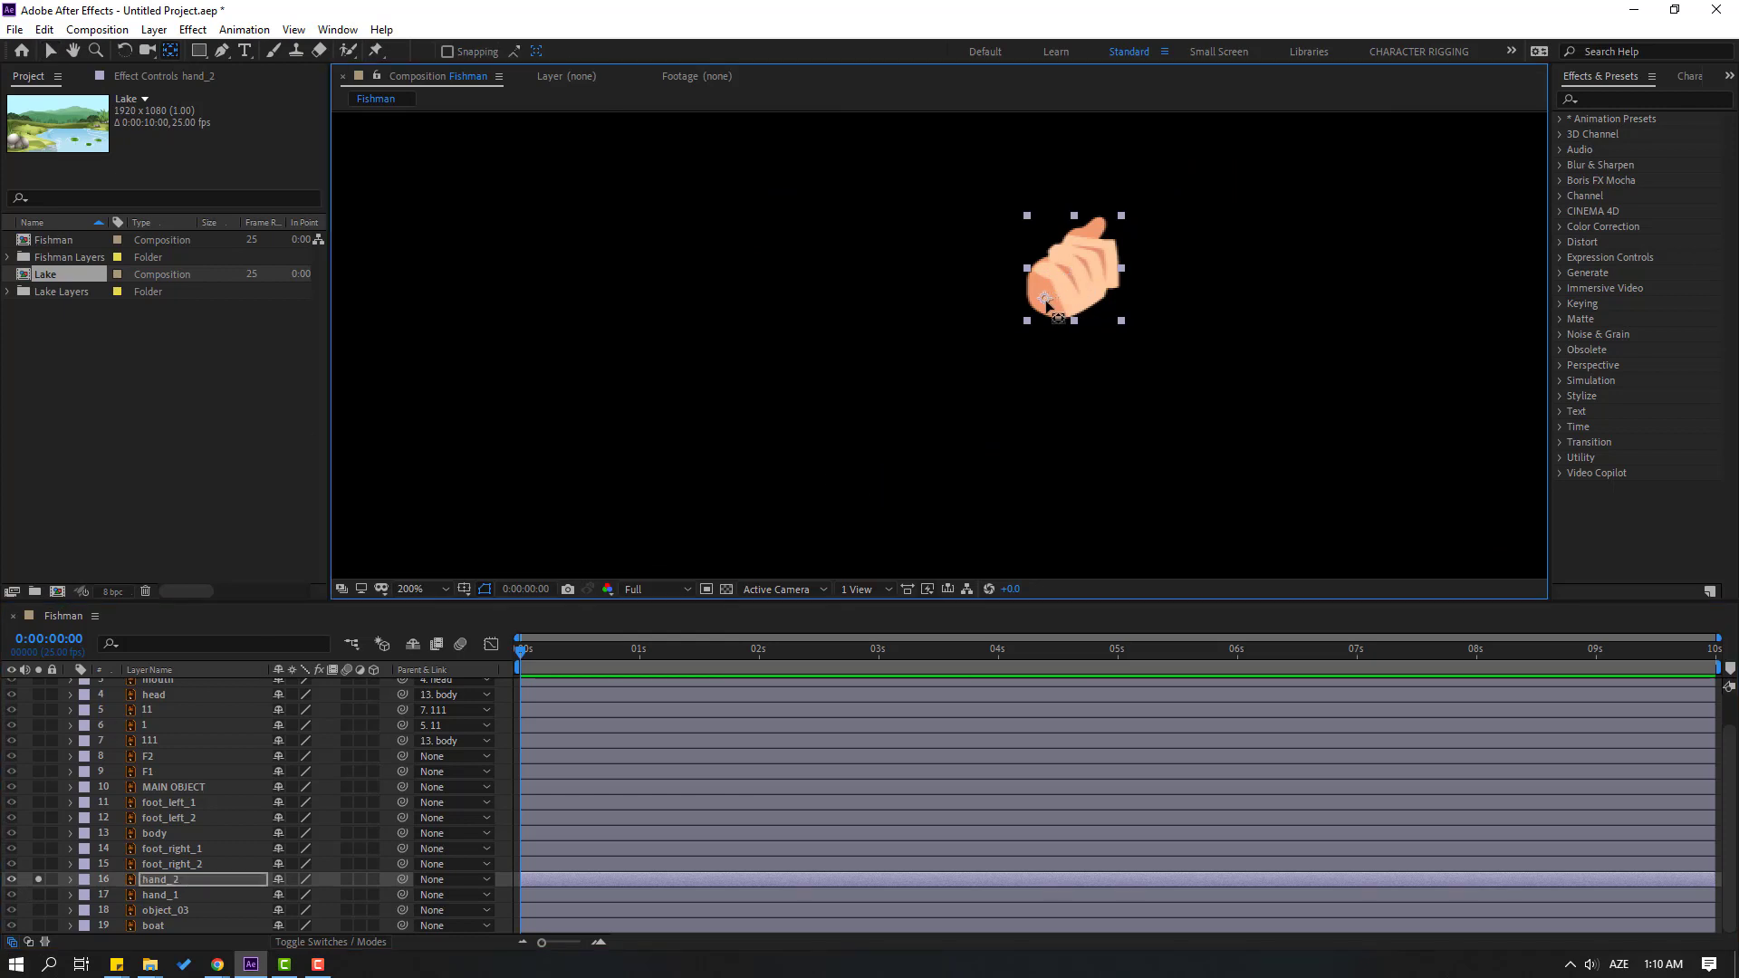
click(38, 879)
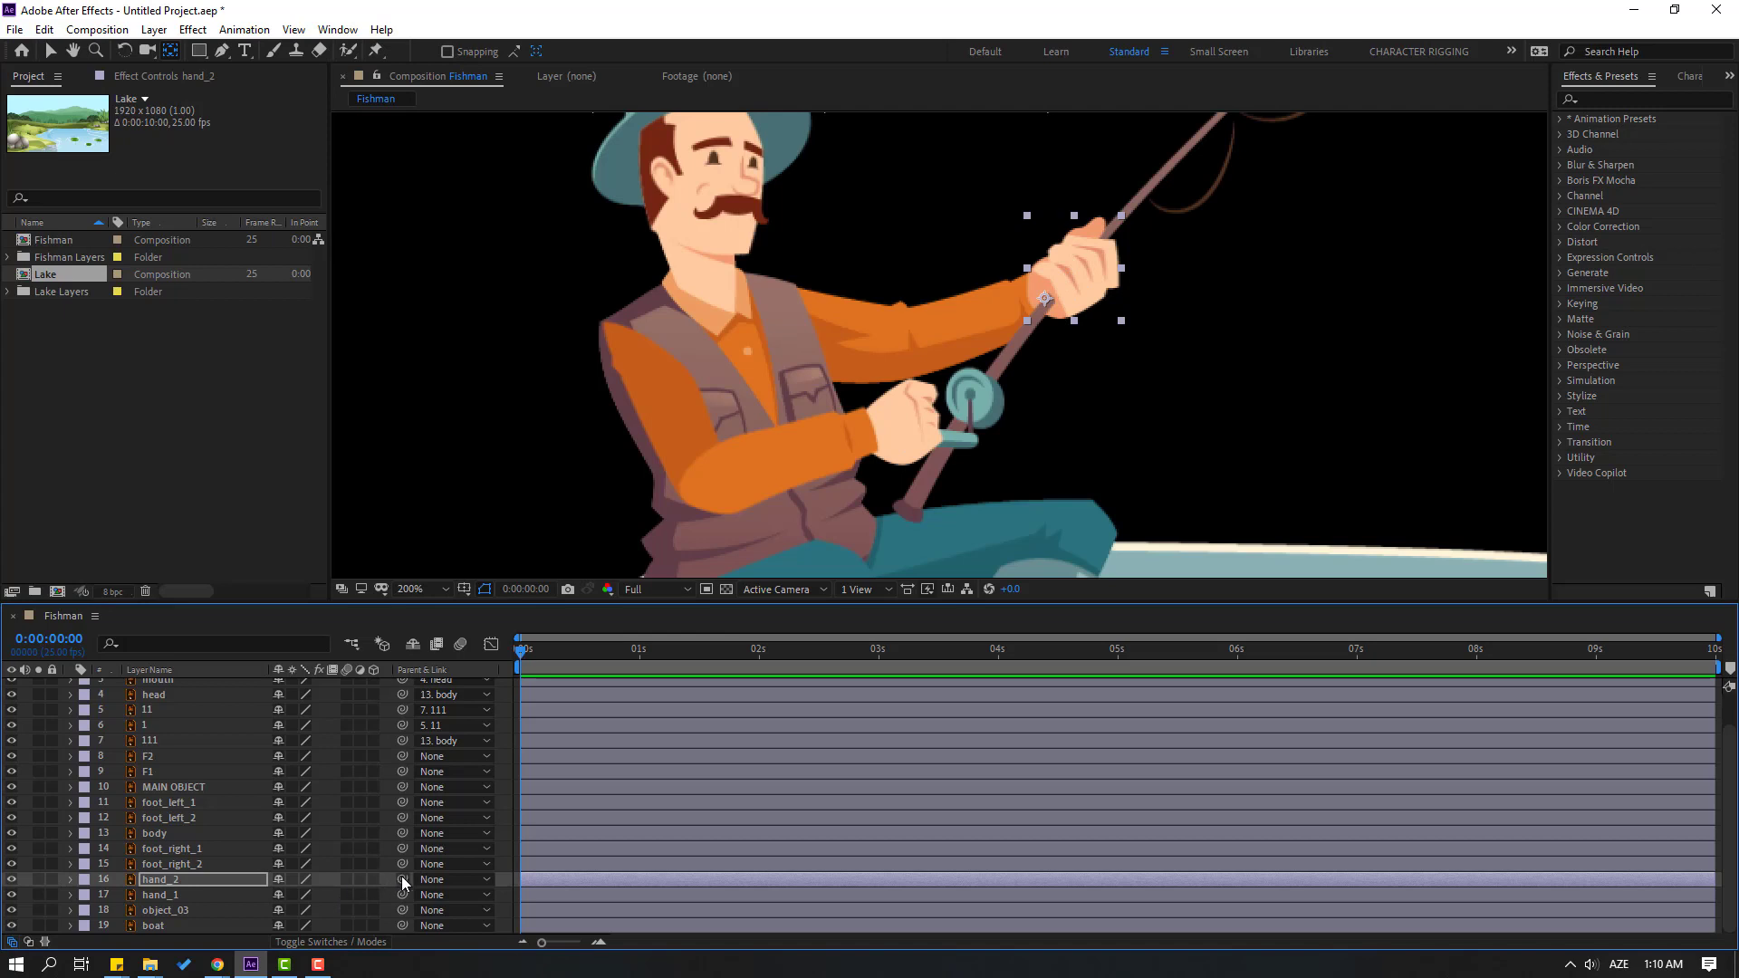
- Parent hand_2 to hand_1 and hand_1 to body, then test by rotating the body
drag(402, 879, 163, 901)
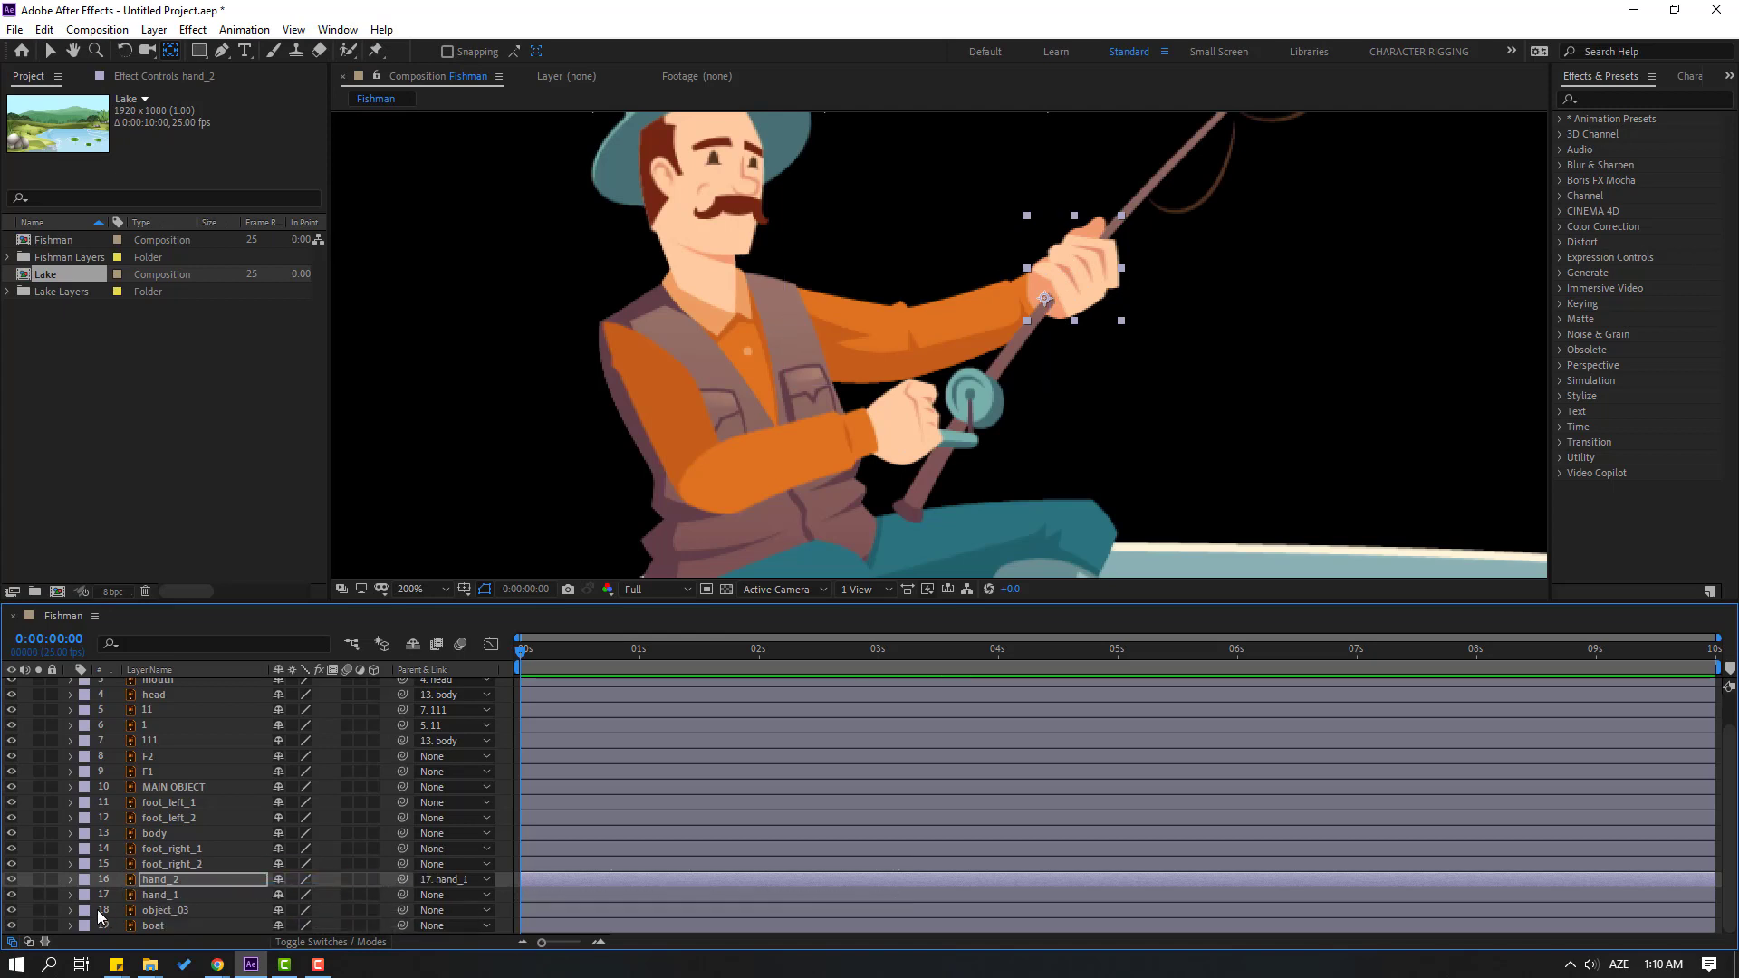
click(163, 896)
drag(400, 894, 156, 833)
click(53, 52)
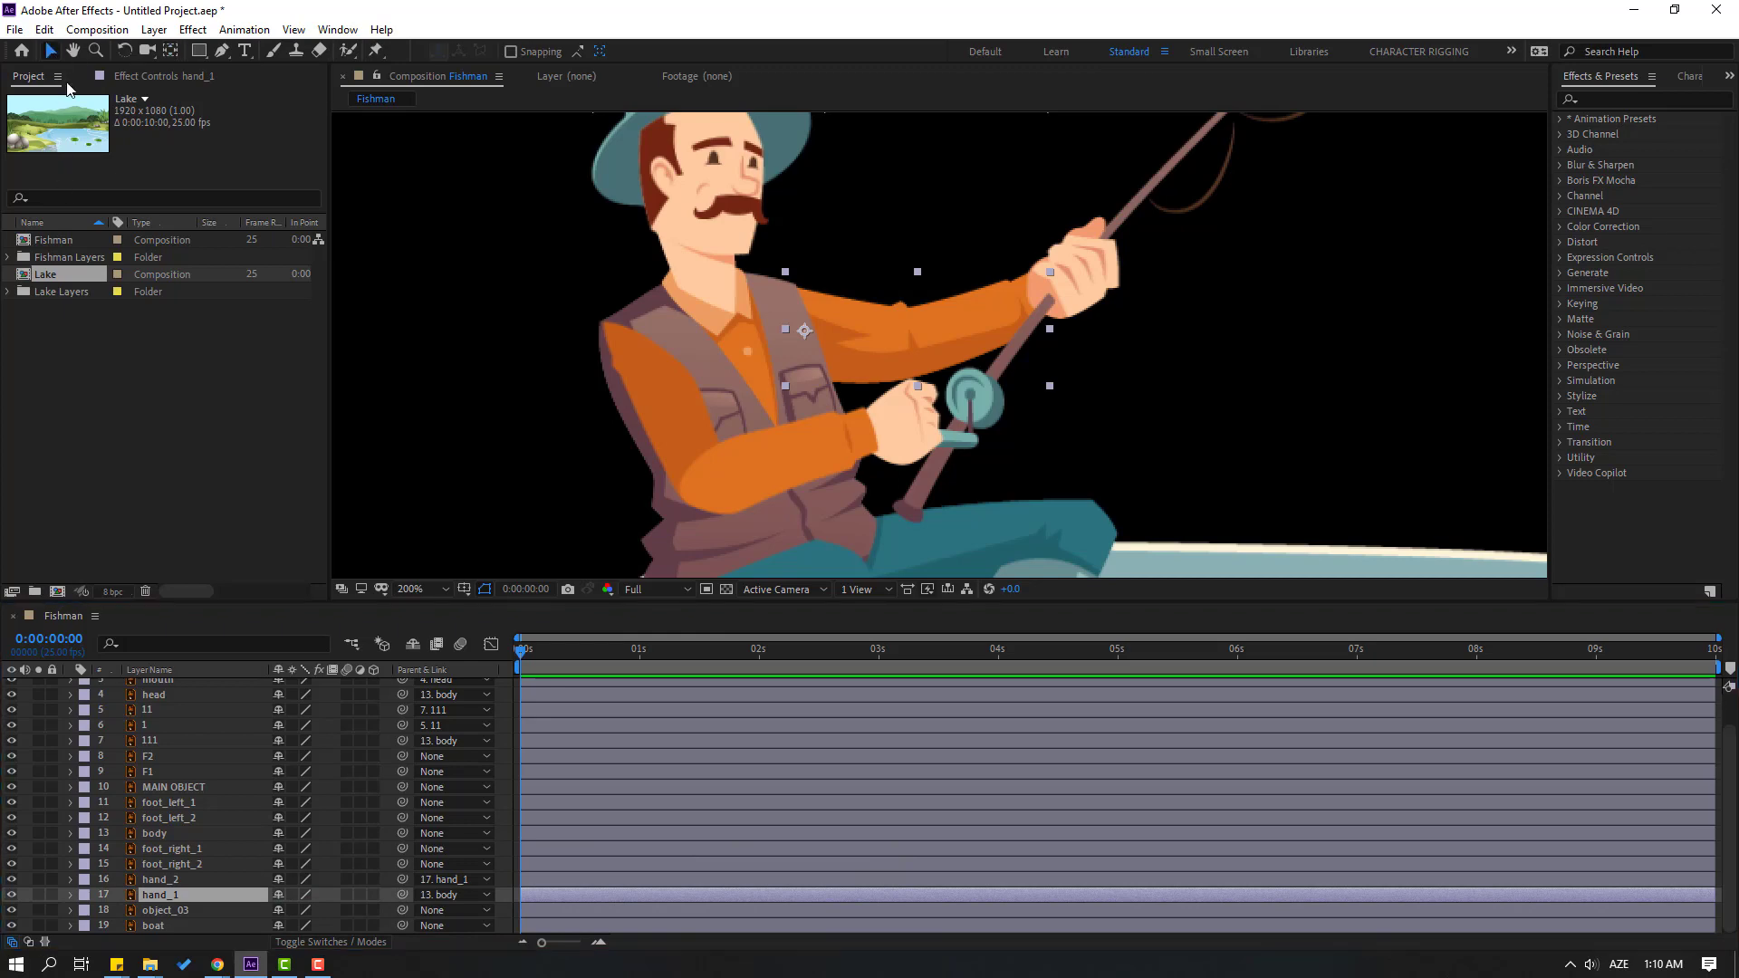
click(153, 835)
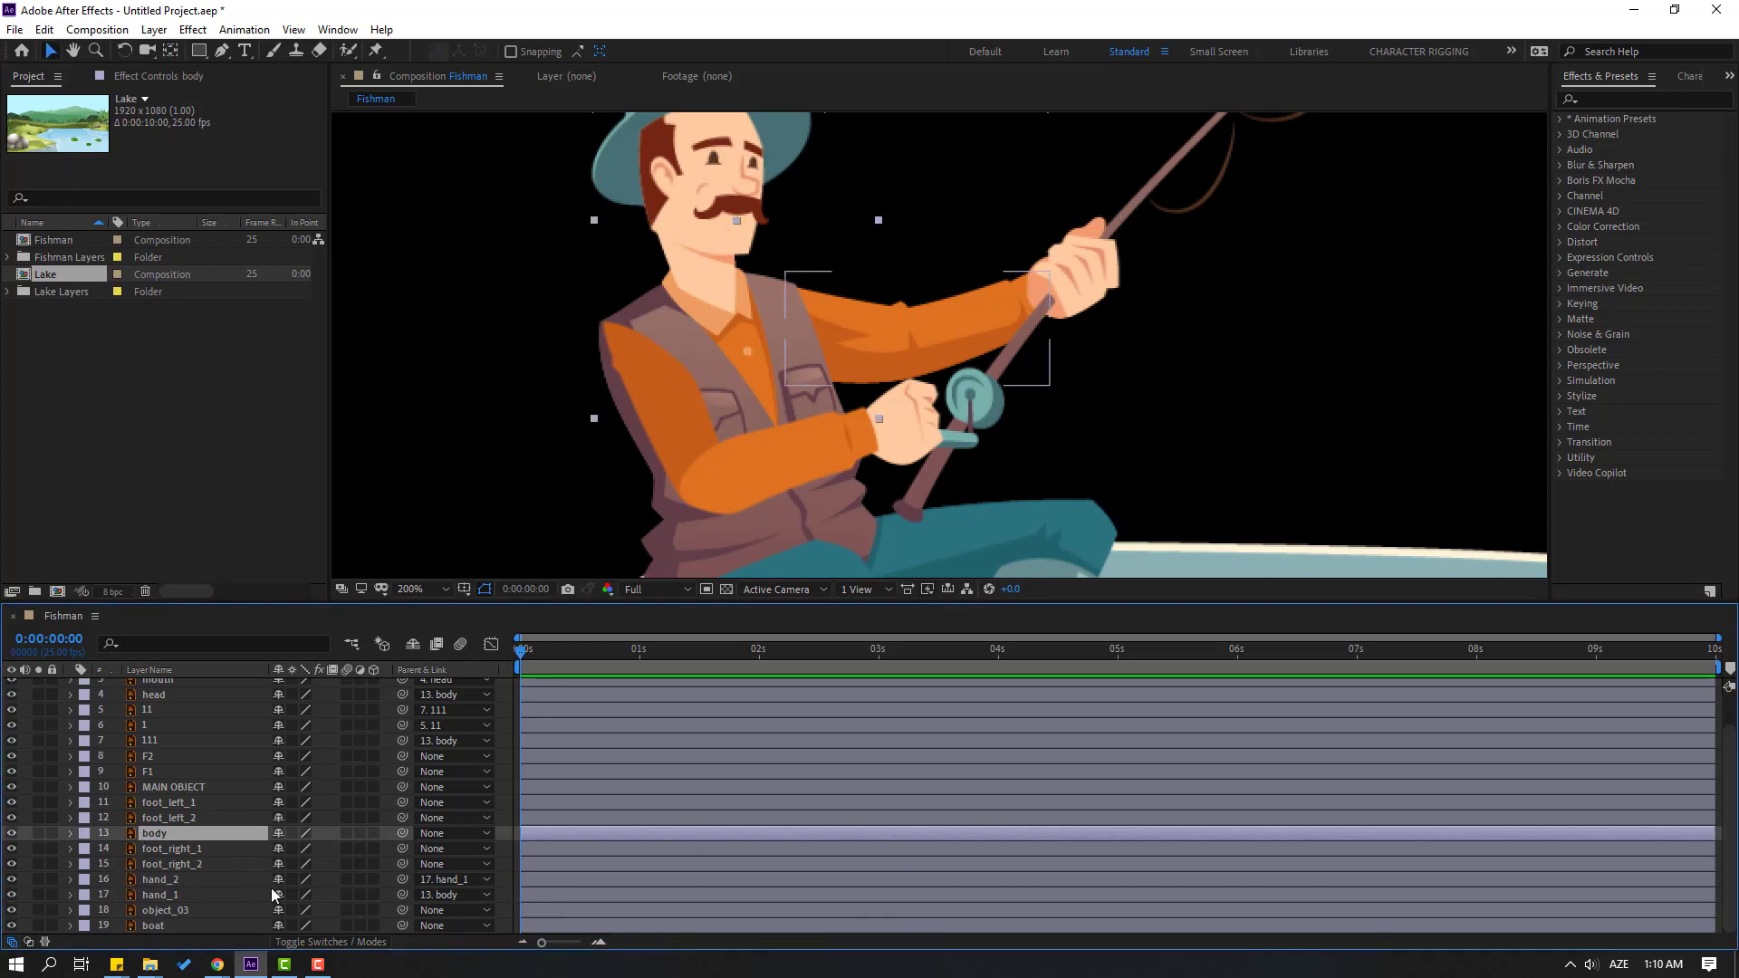
key(r)
drag(296, 847, 303, 848)
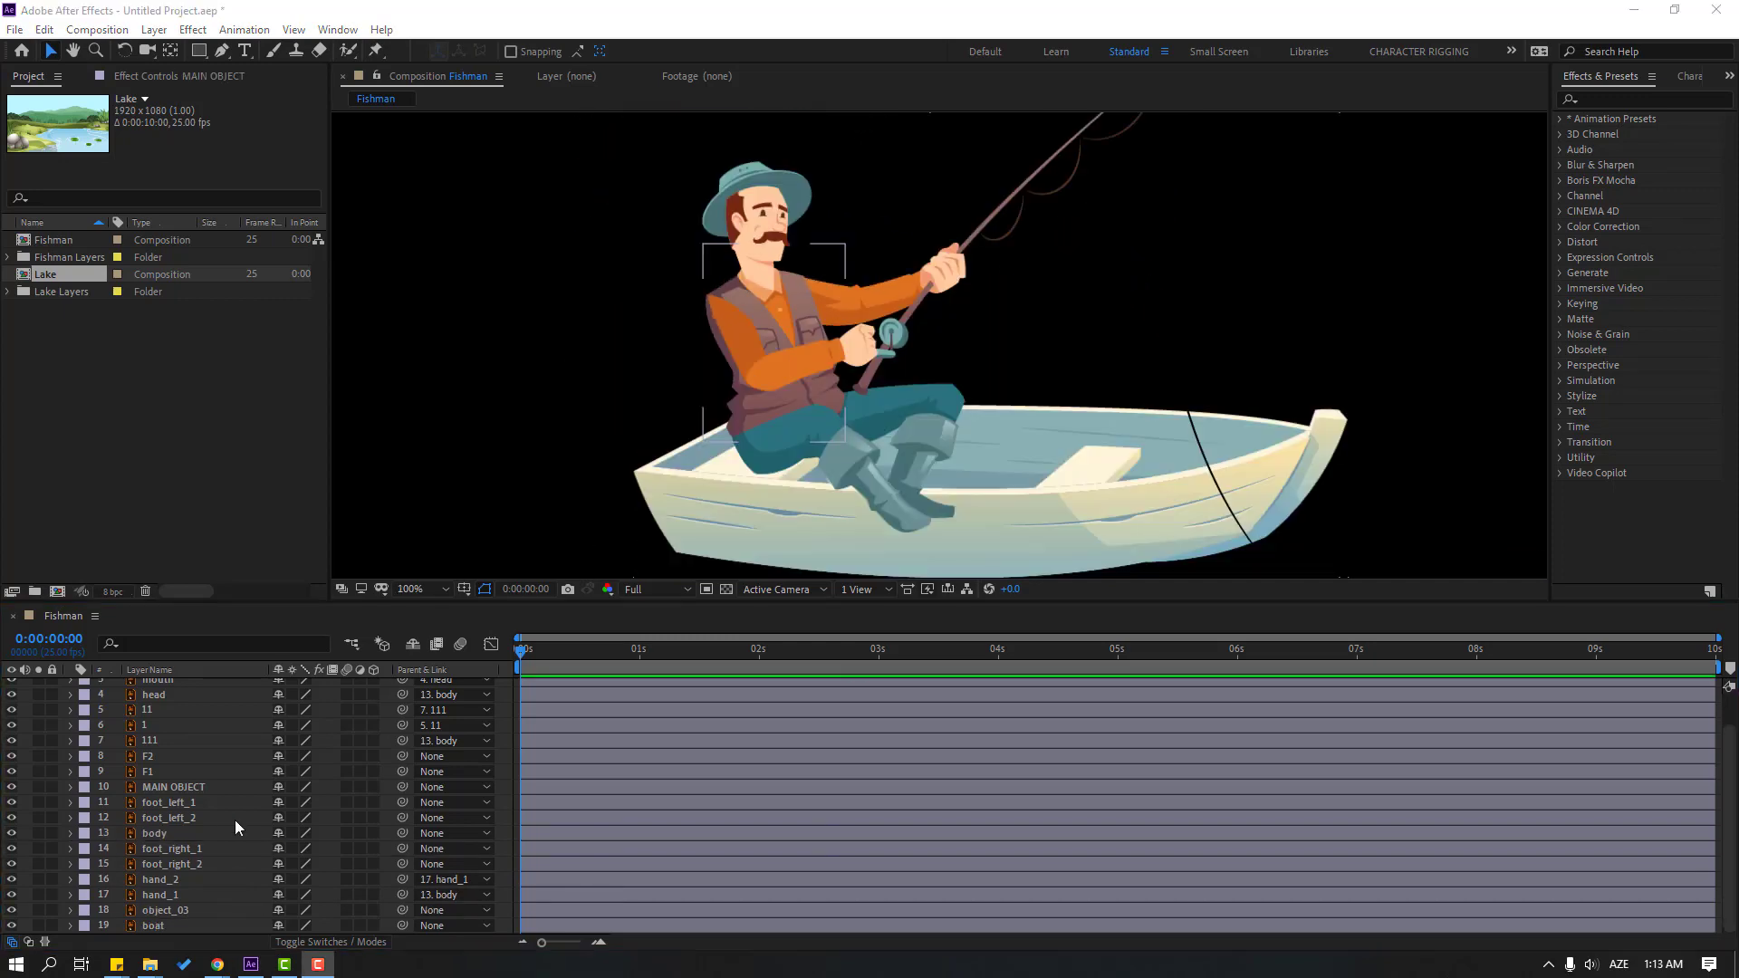
- Parent MAIN OBJECT to hand_1 and test-rotate the arm, undoing the rotation
click(173, 785)
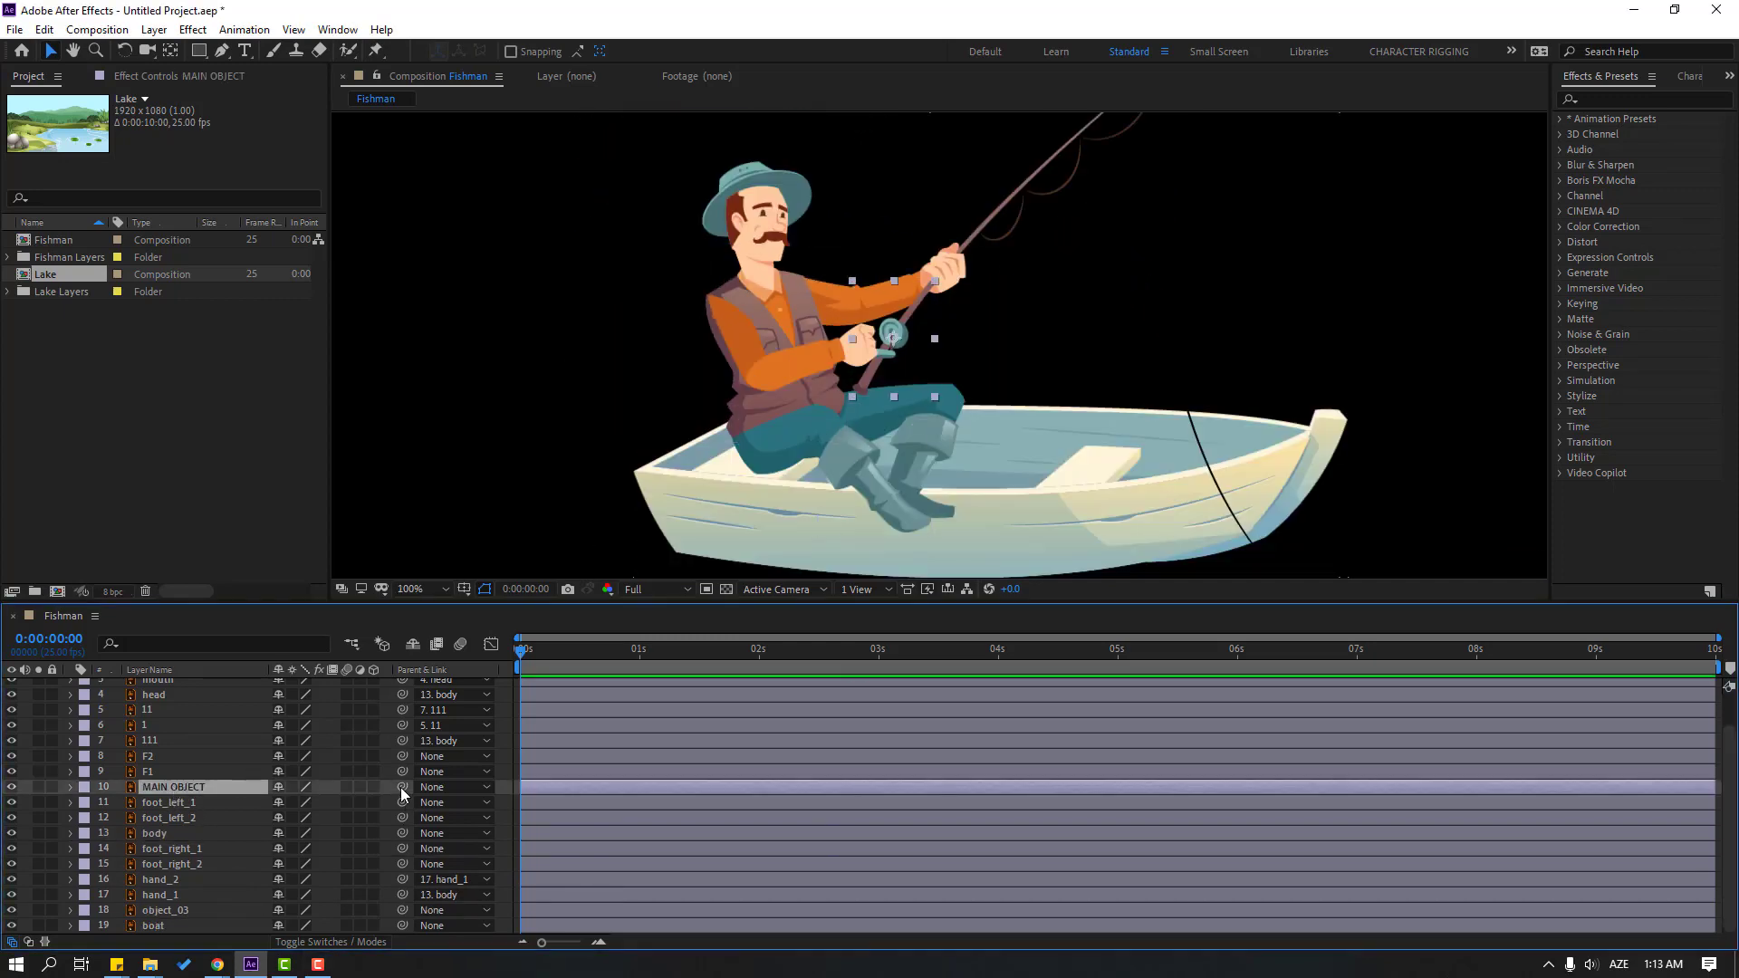
drag(401, 786, 185, 893)
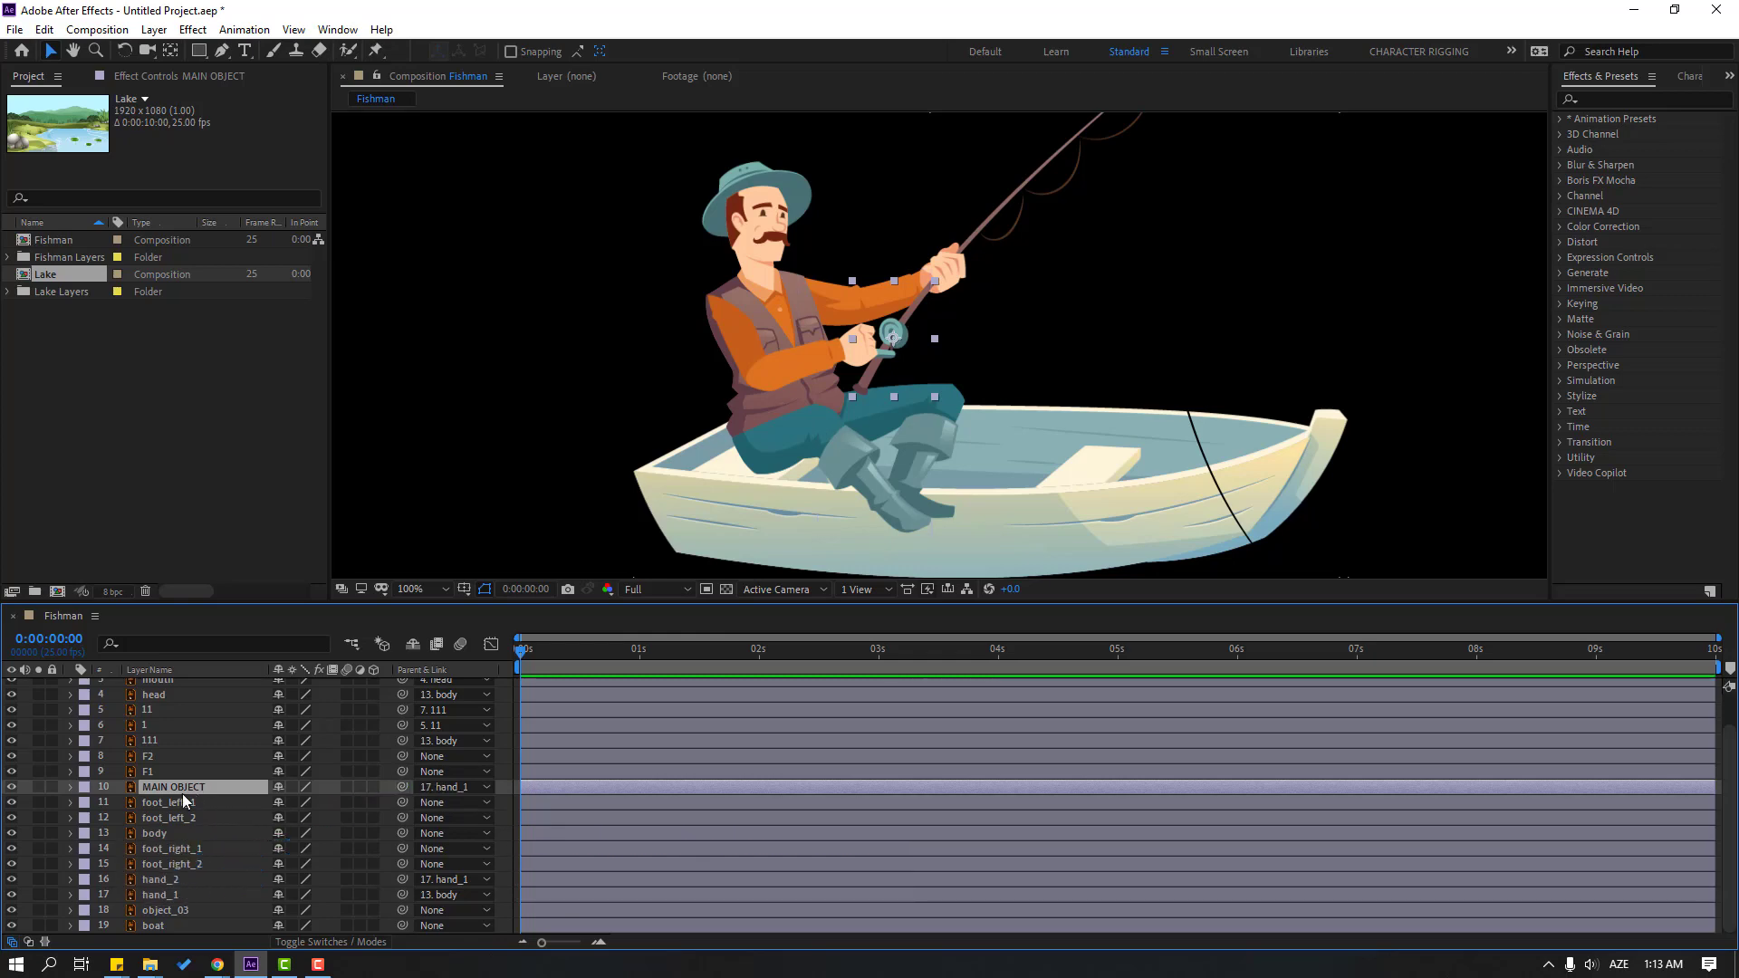
click(166, 888)
key(r)
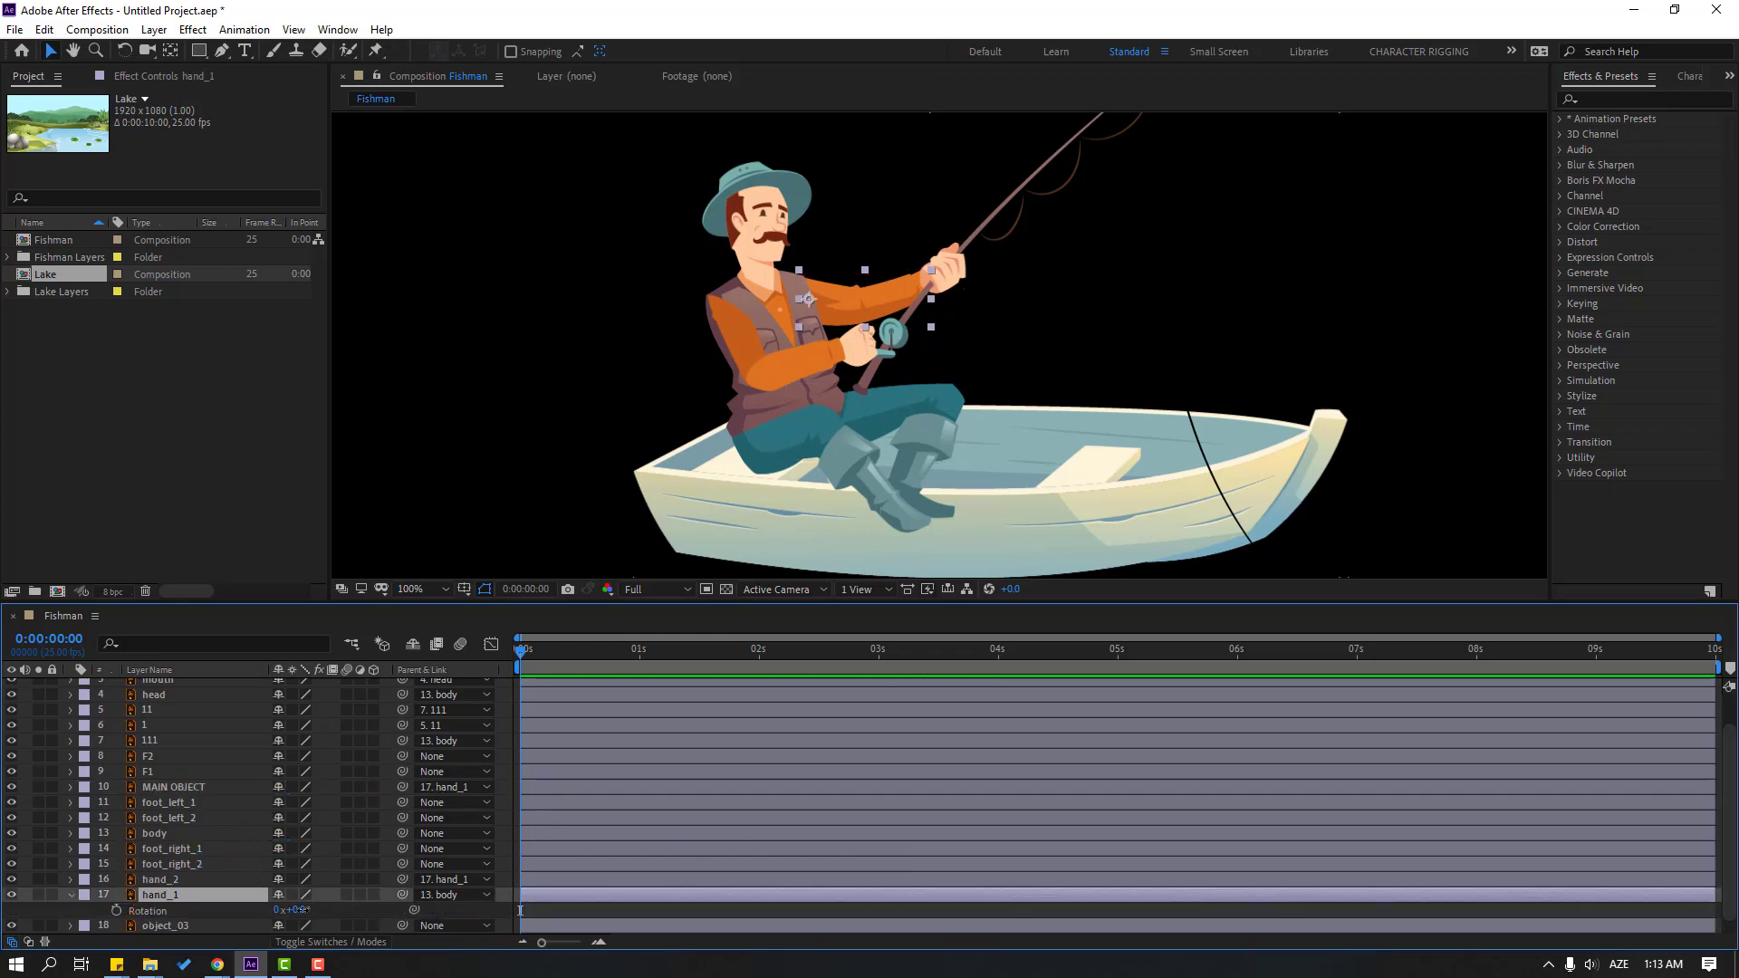
drag(299, 909, 299, 922)
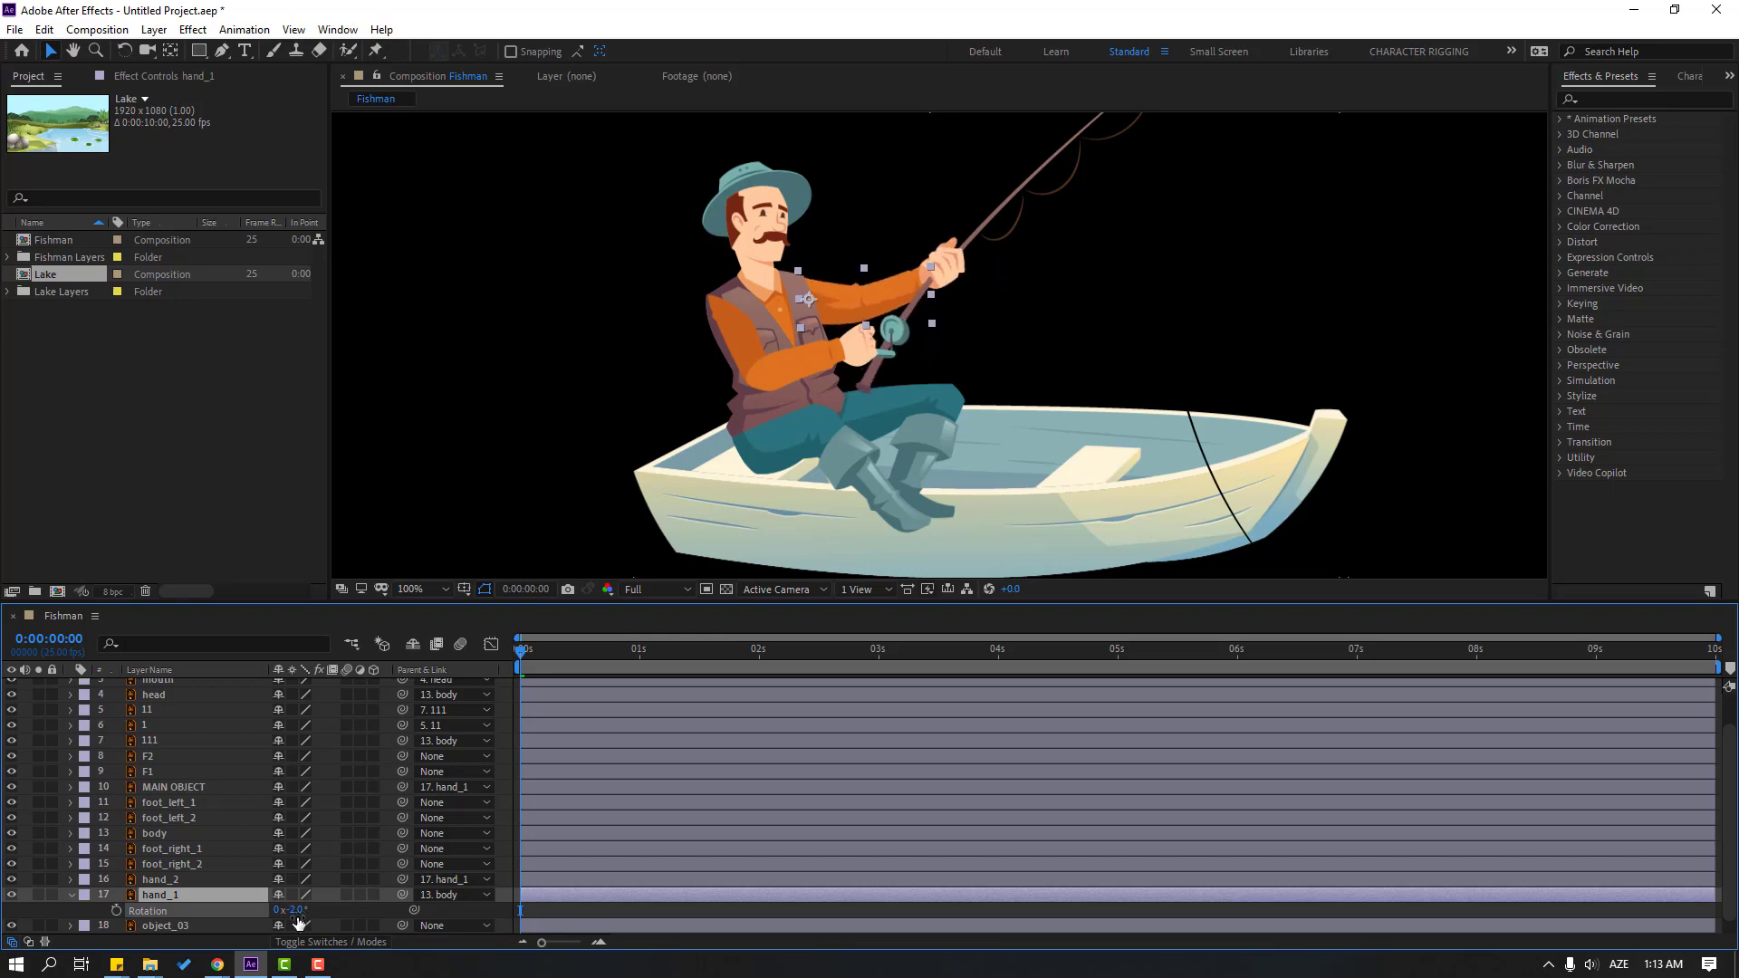
key(ctrl+z)
- Parent object_03 to hand_1 and rotate the arm to confirm everything follows
scroll(146, 923, down, 1)
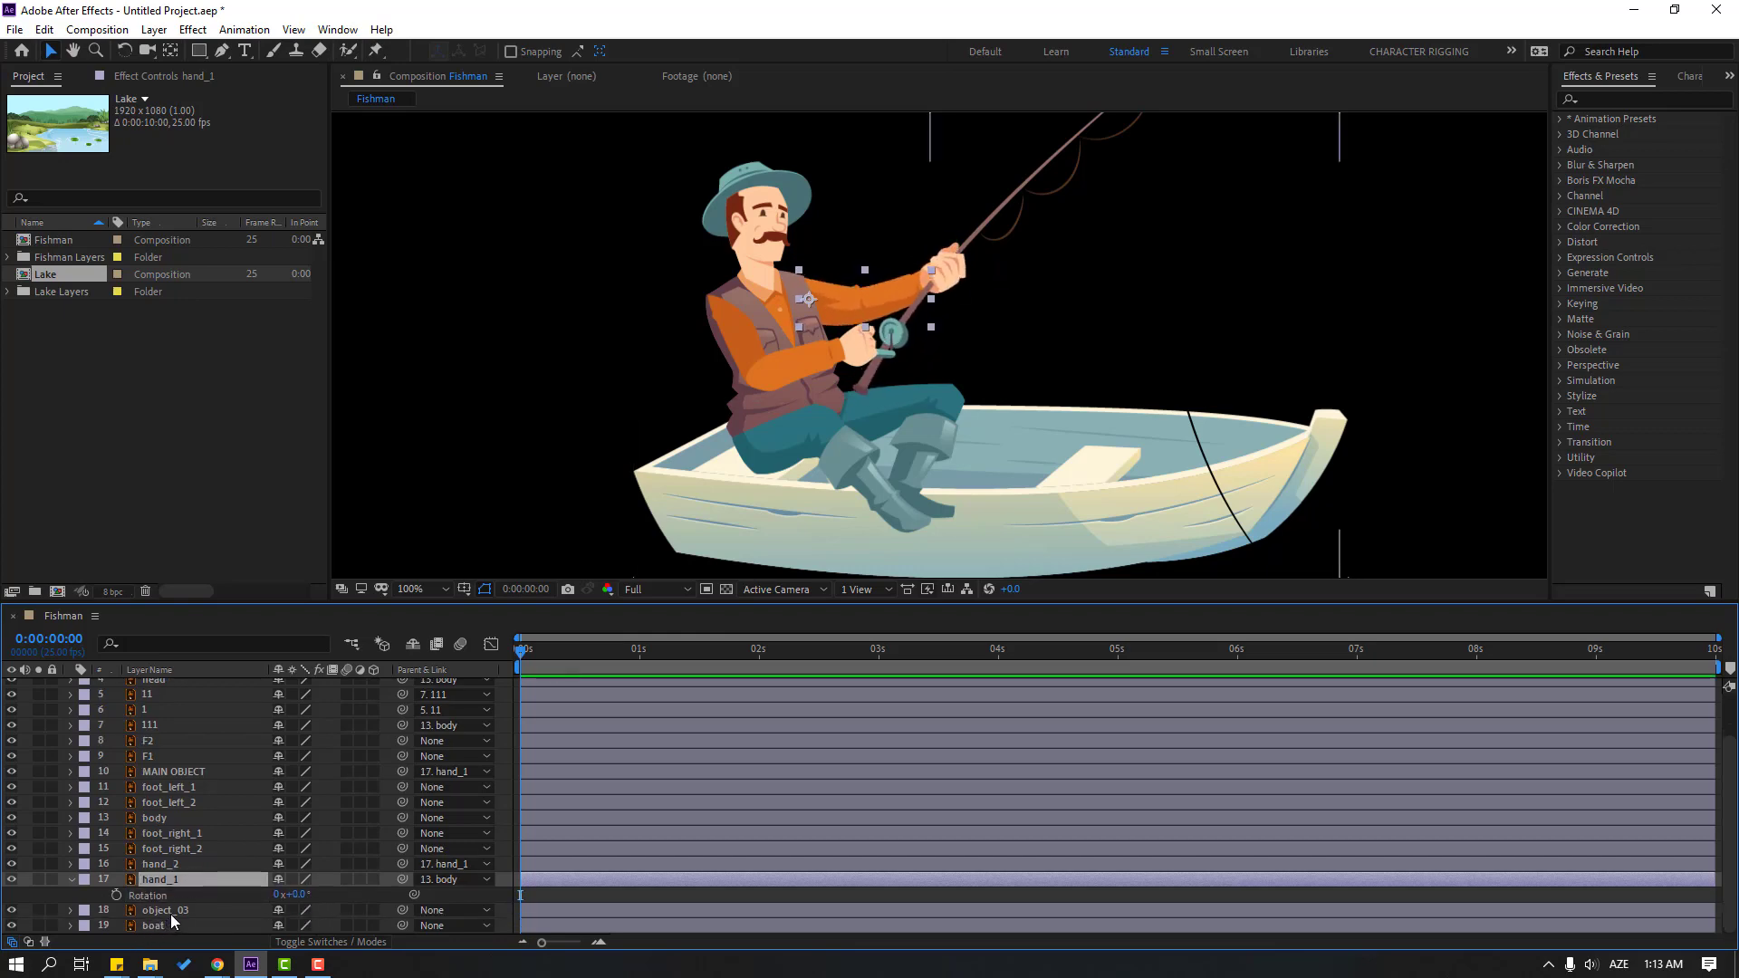
click(167, 910)
drag(400, 910, 161, 882)
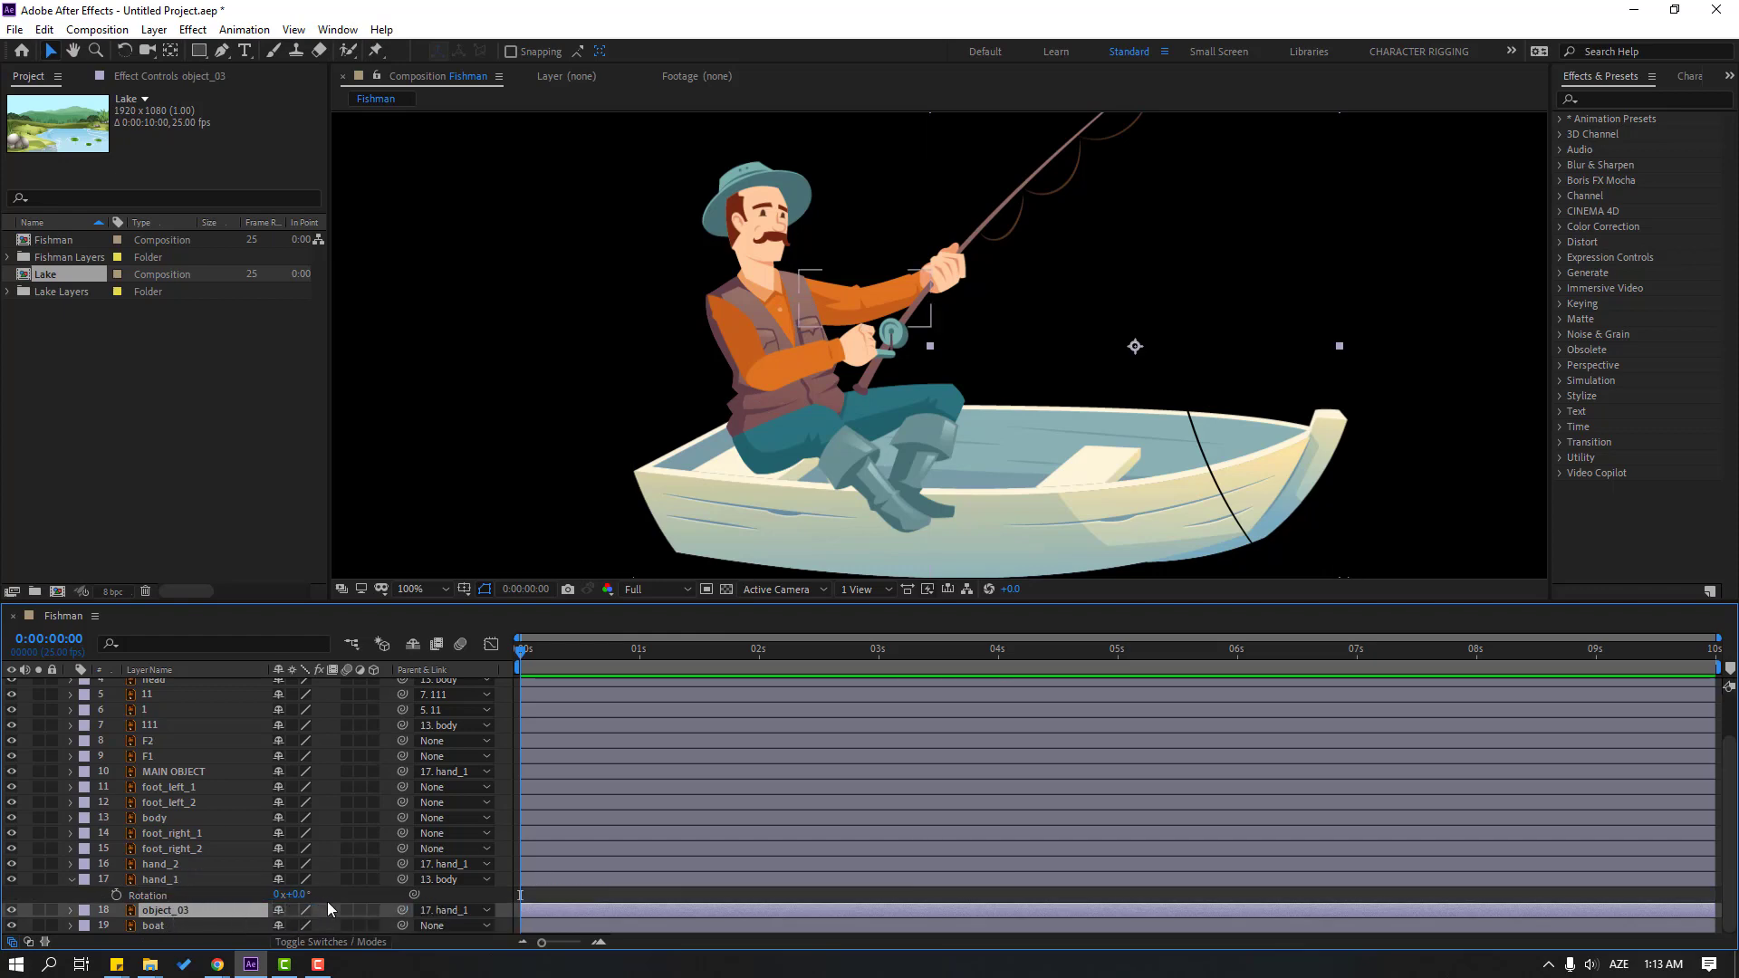
drag(298, 903, 316, 898)
click(69, 880)
scroll(136, 832, up, 3)
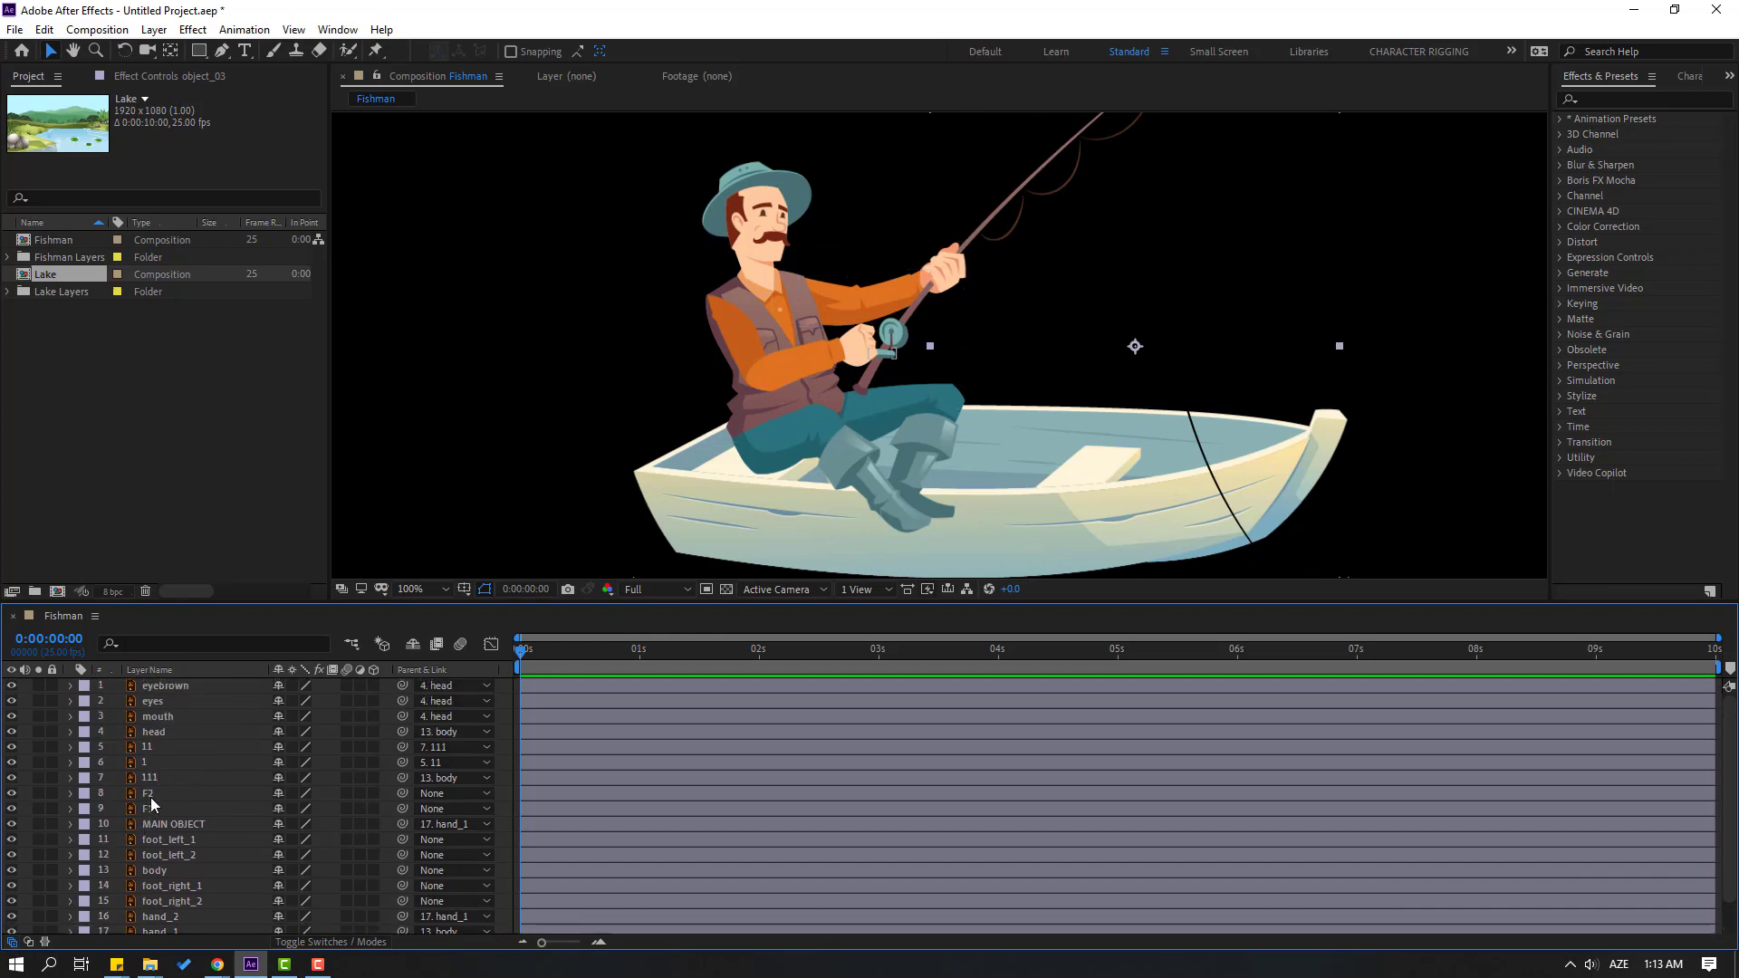
- Parent F1 to MAIN OBJECT and test the rig by rotating hand_1 upward
click(150, 795)
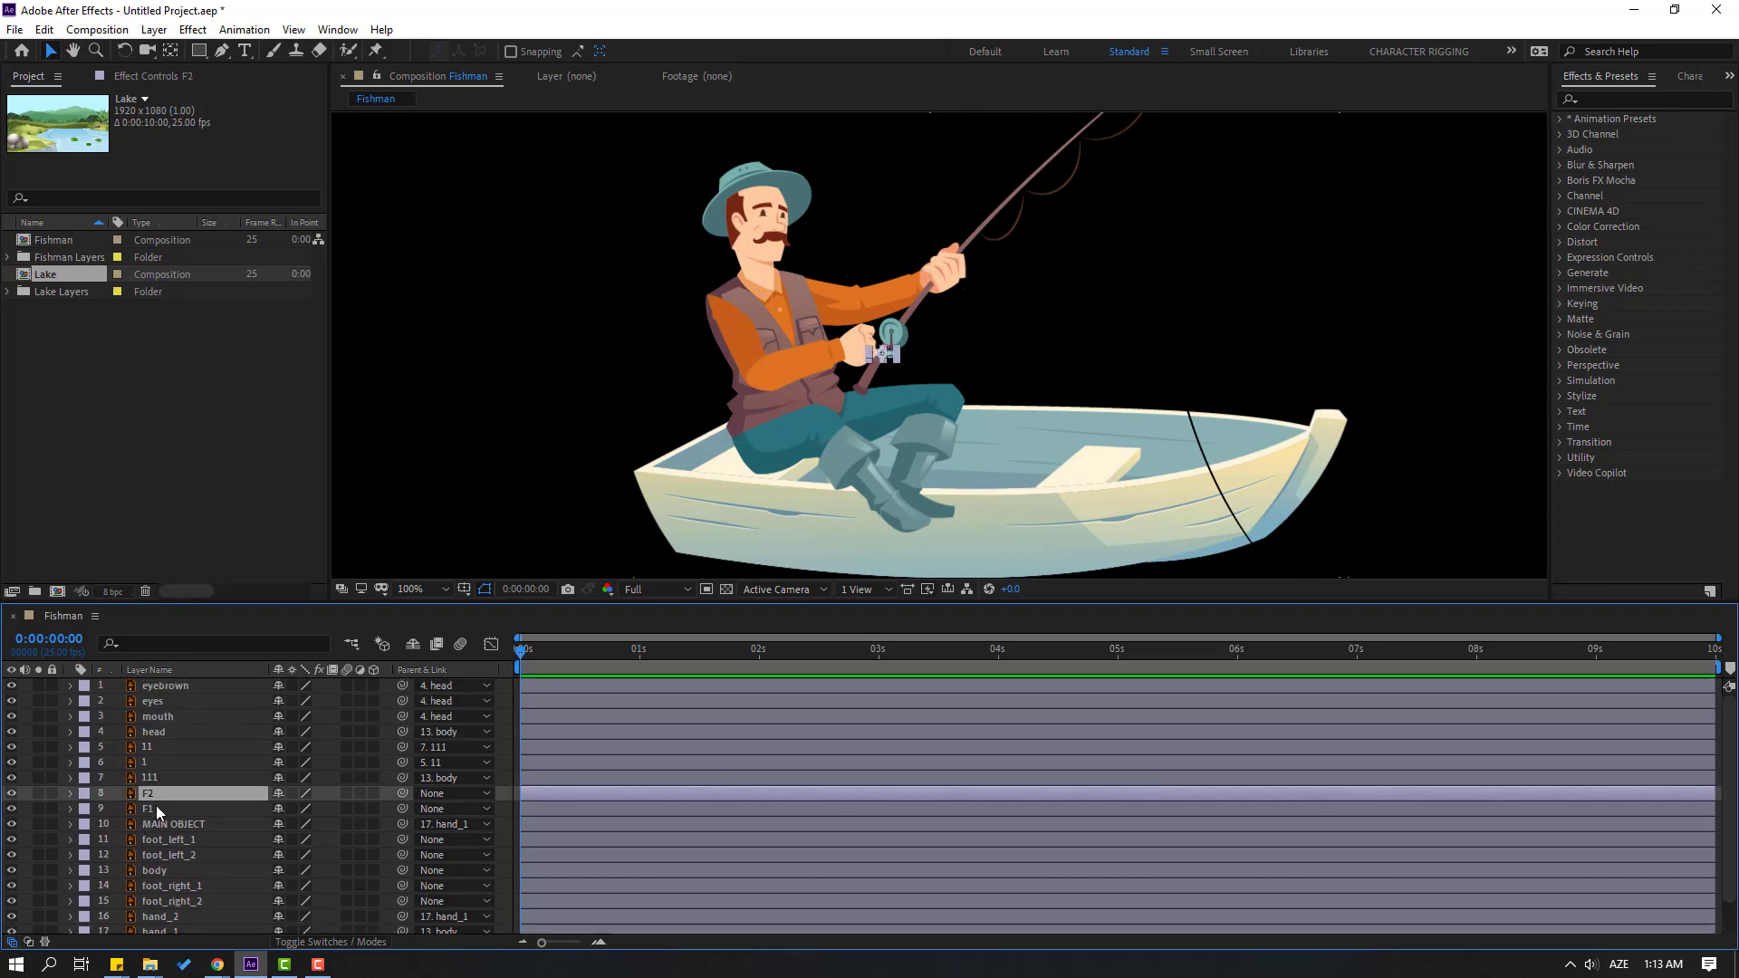
click(156, 806)
scroll(154, 806, down, 1)
drag(402, 772, 176, 786)
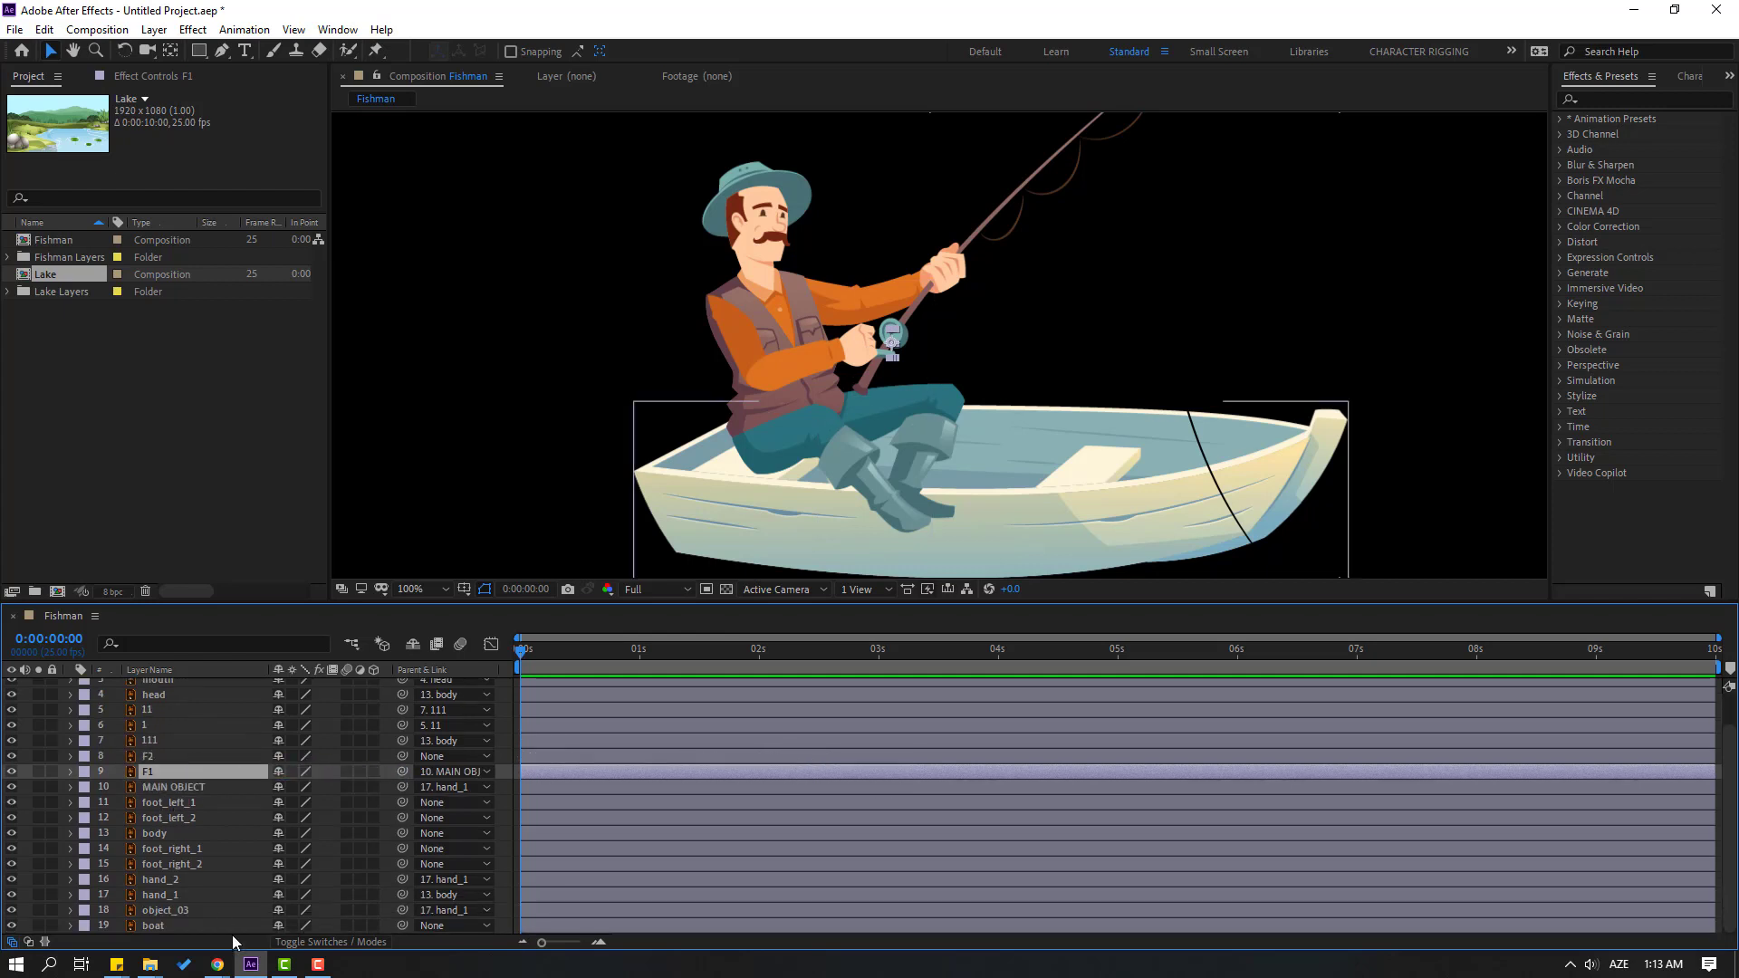
click(174, 896)
key(r)
drag(291, 910, 292, 916)
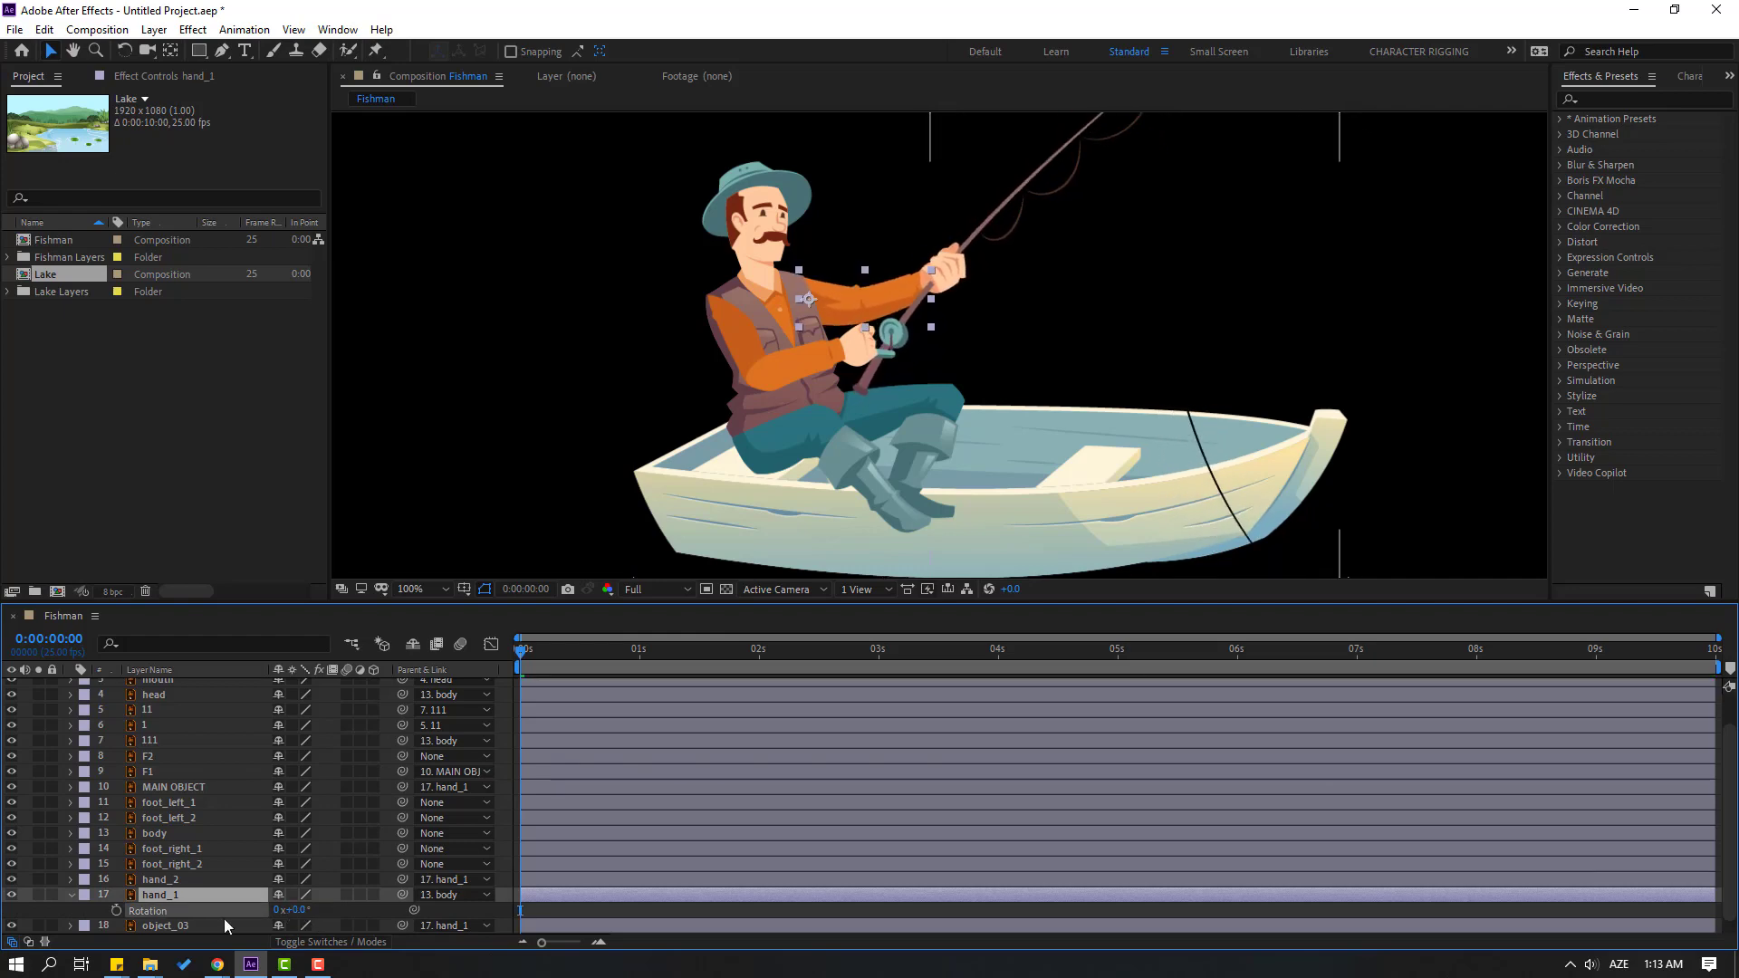
click(73, 895)
- Select arm layers 1, 11 and 111 and open the Window menu
click(163, 765)
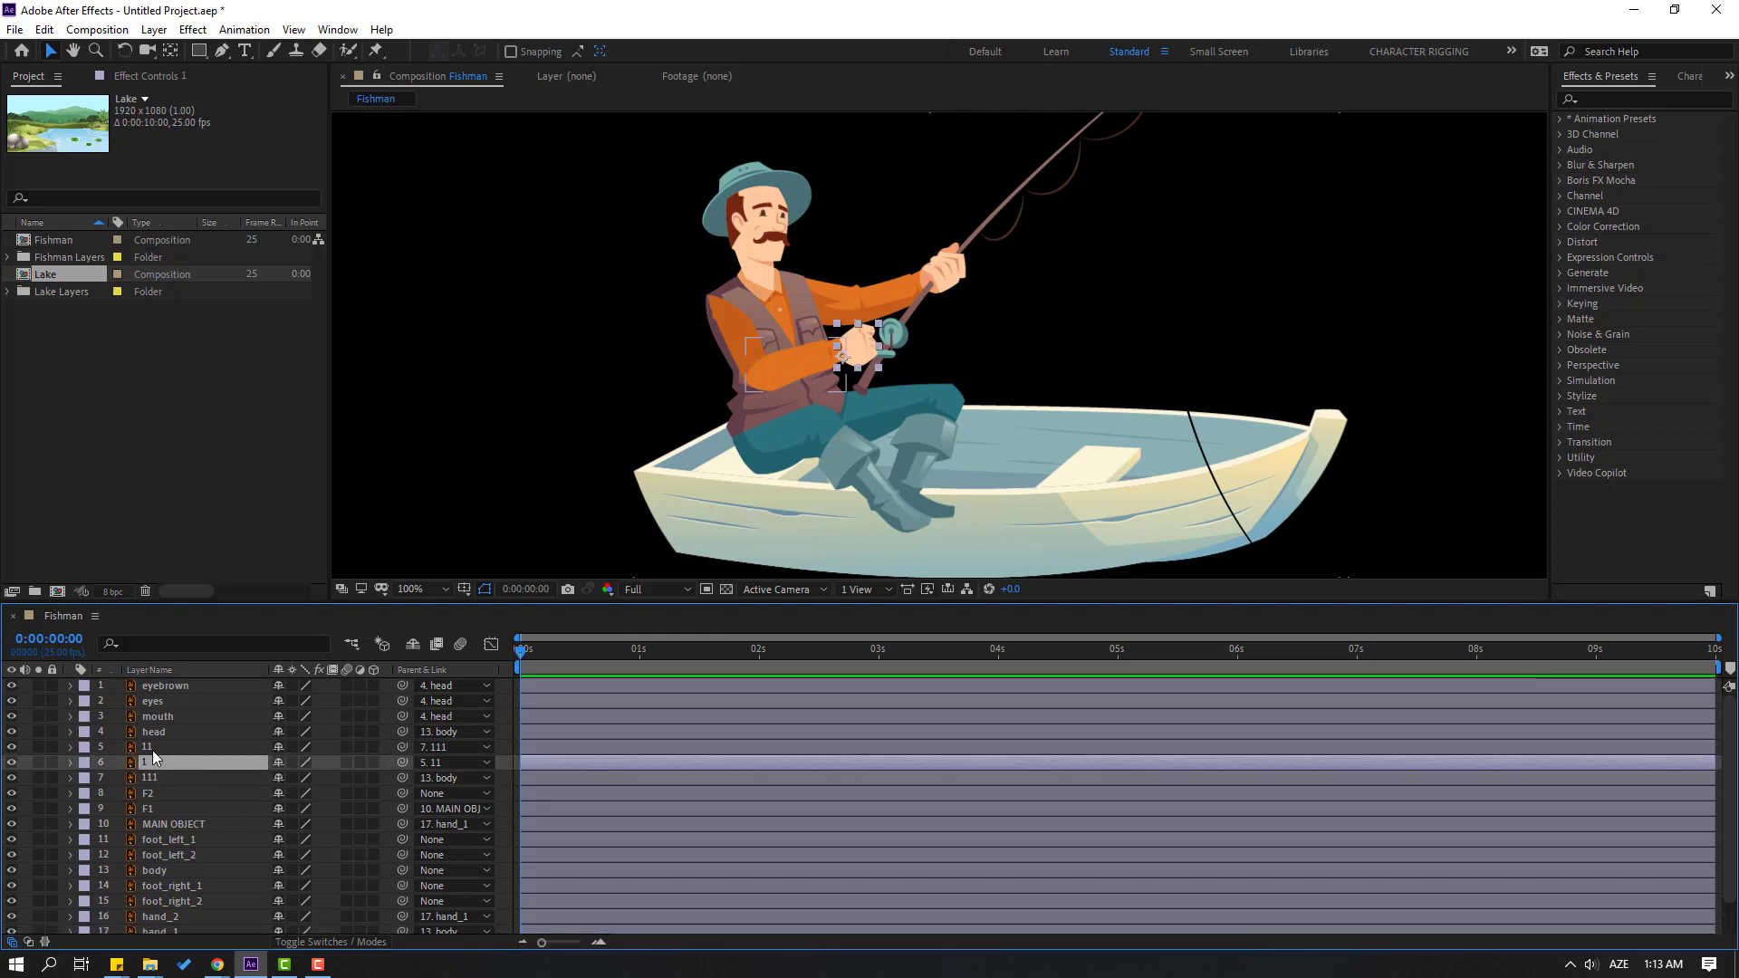
ctrl+click(154, 747)
ctrl+click(166, 776)
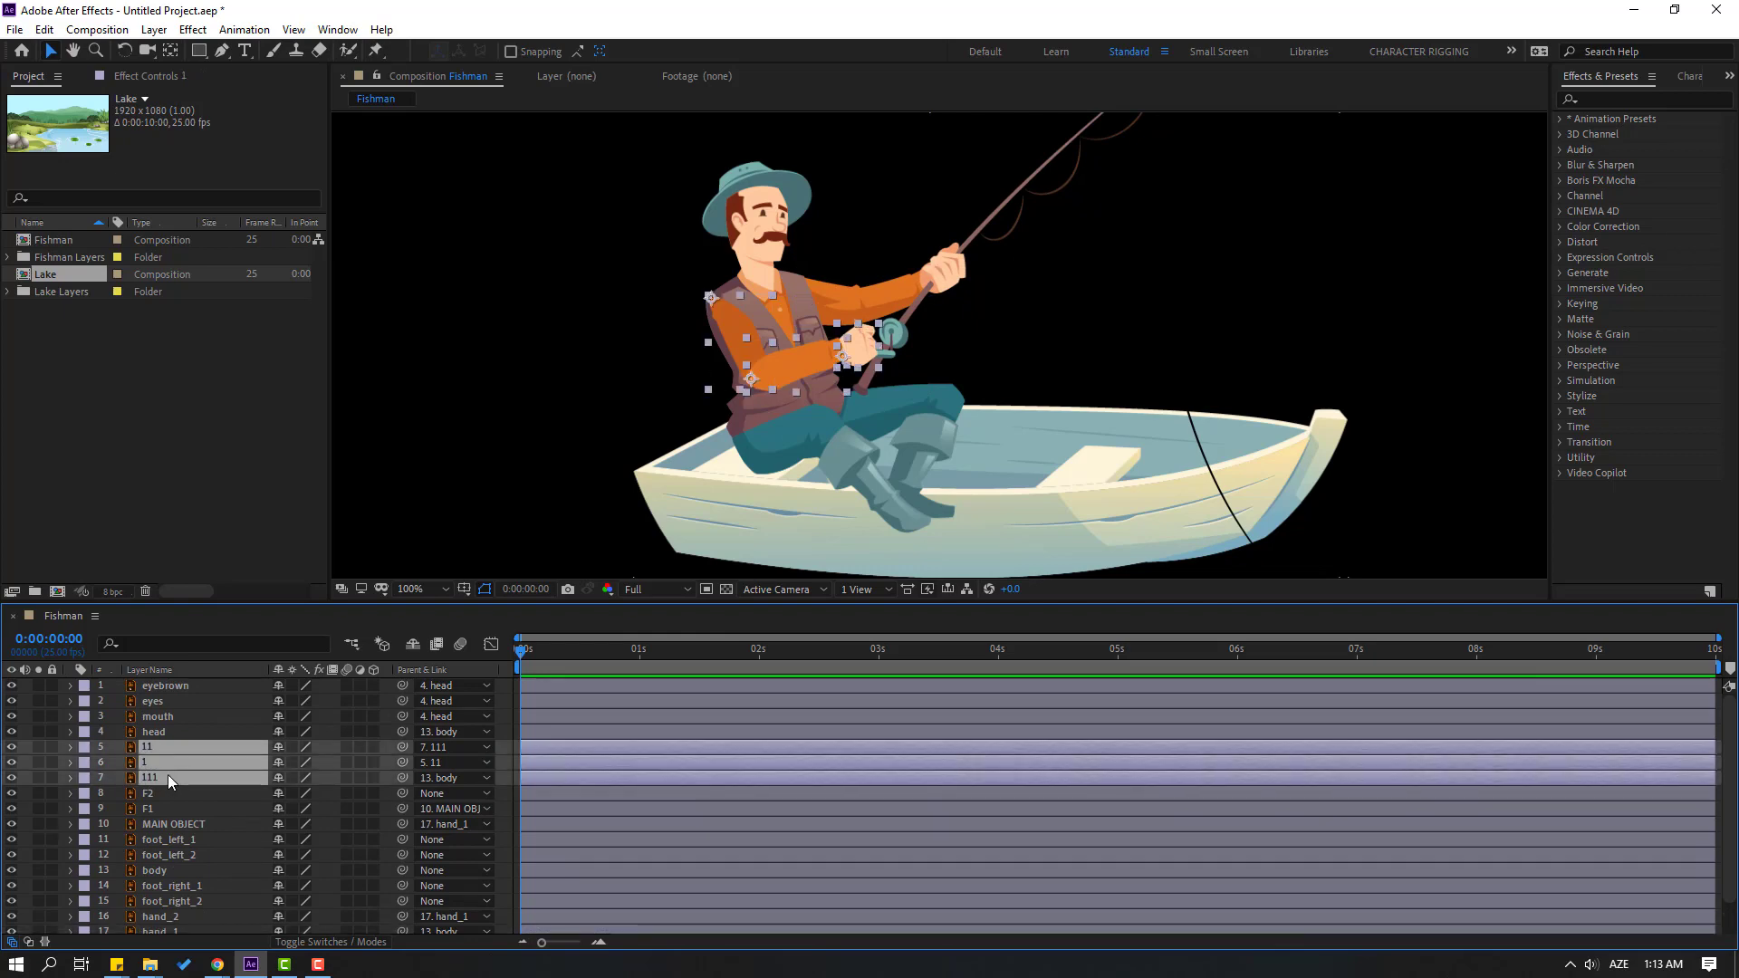
click(332, 35)
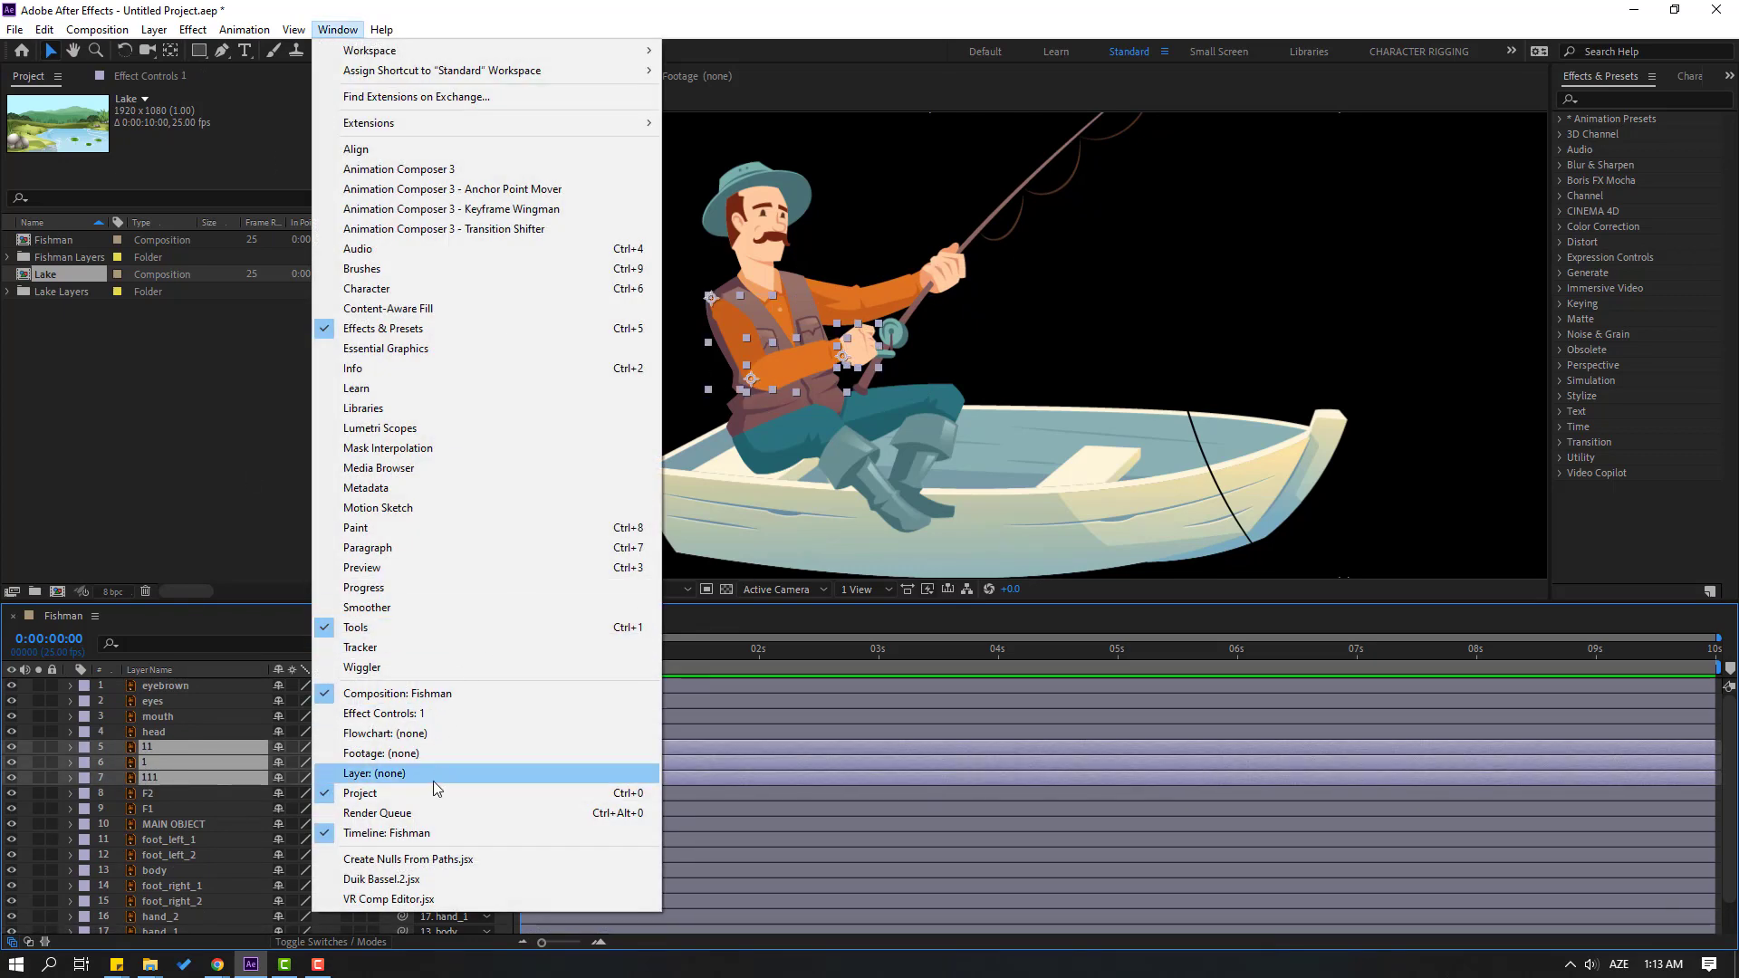
- Build a Duik Bassel.2 IK rig on the arm chain and drag its controller to test the bend
click(382, 880)
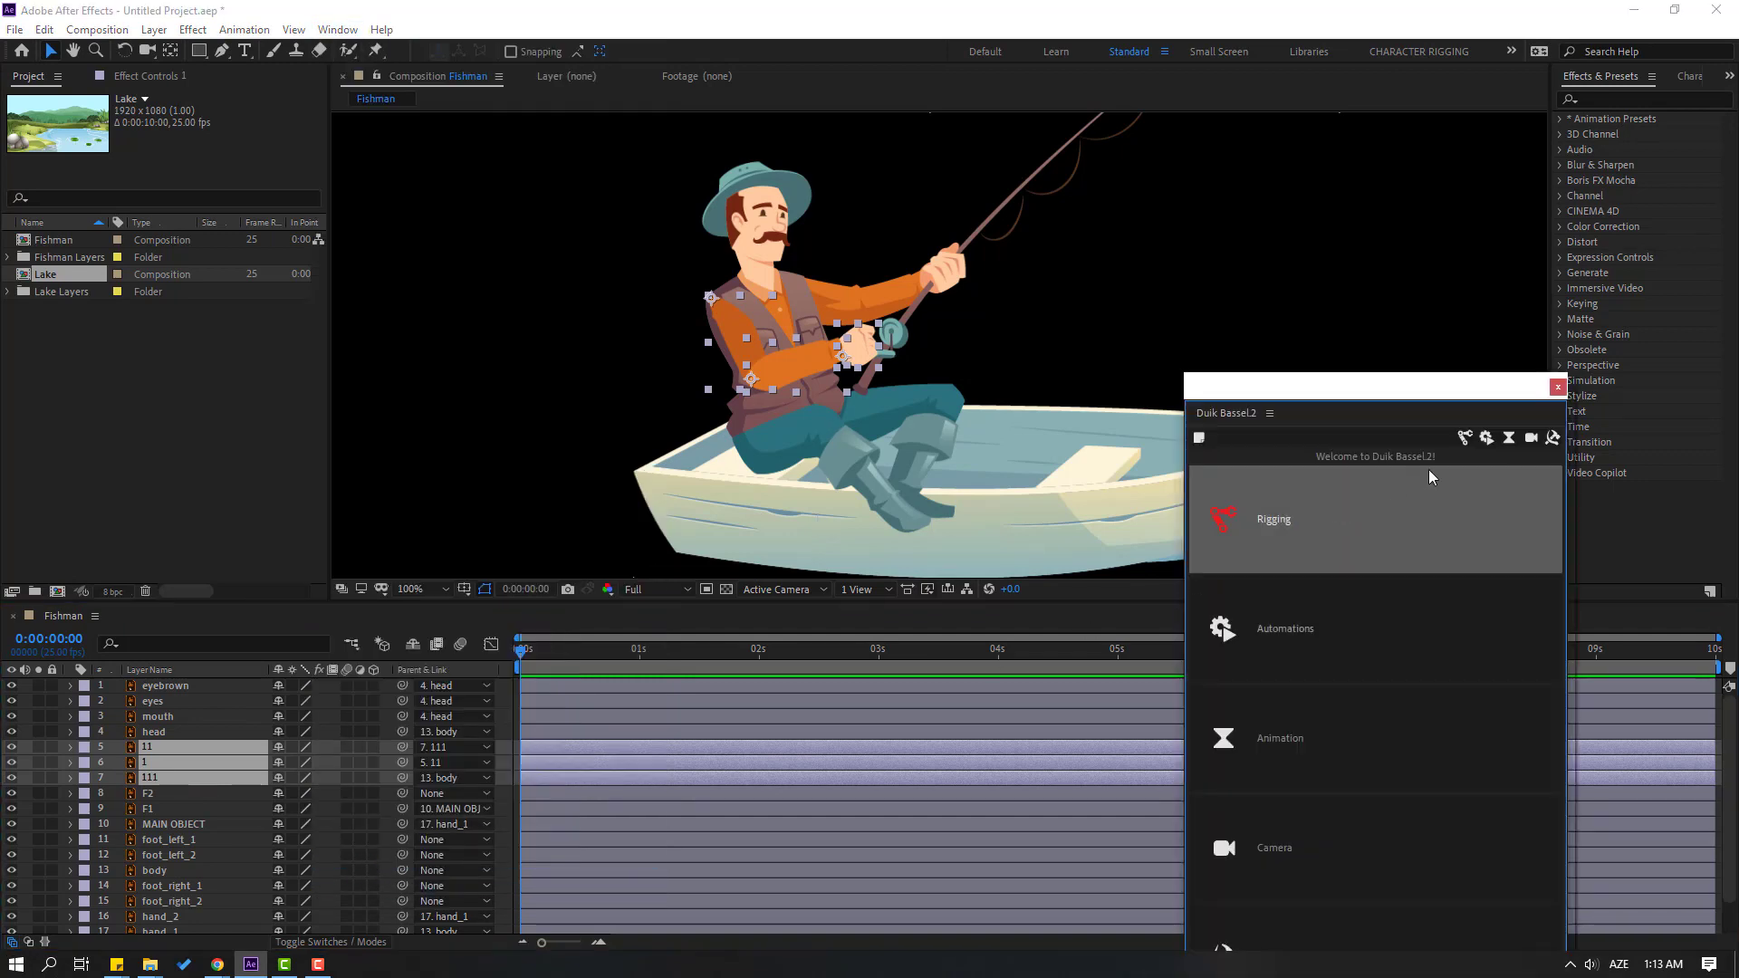
click(1463, 439)
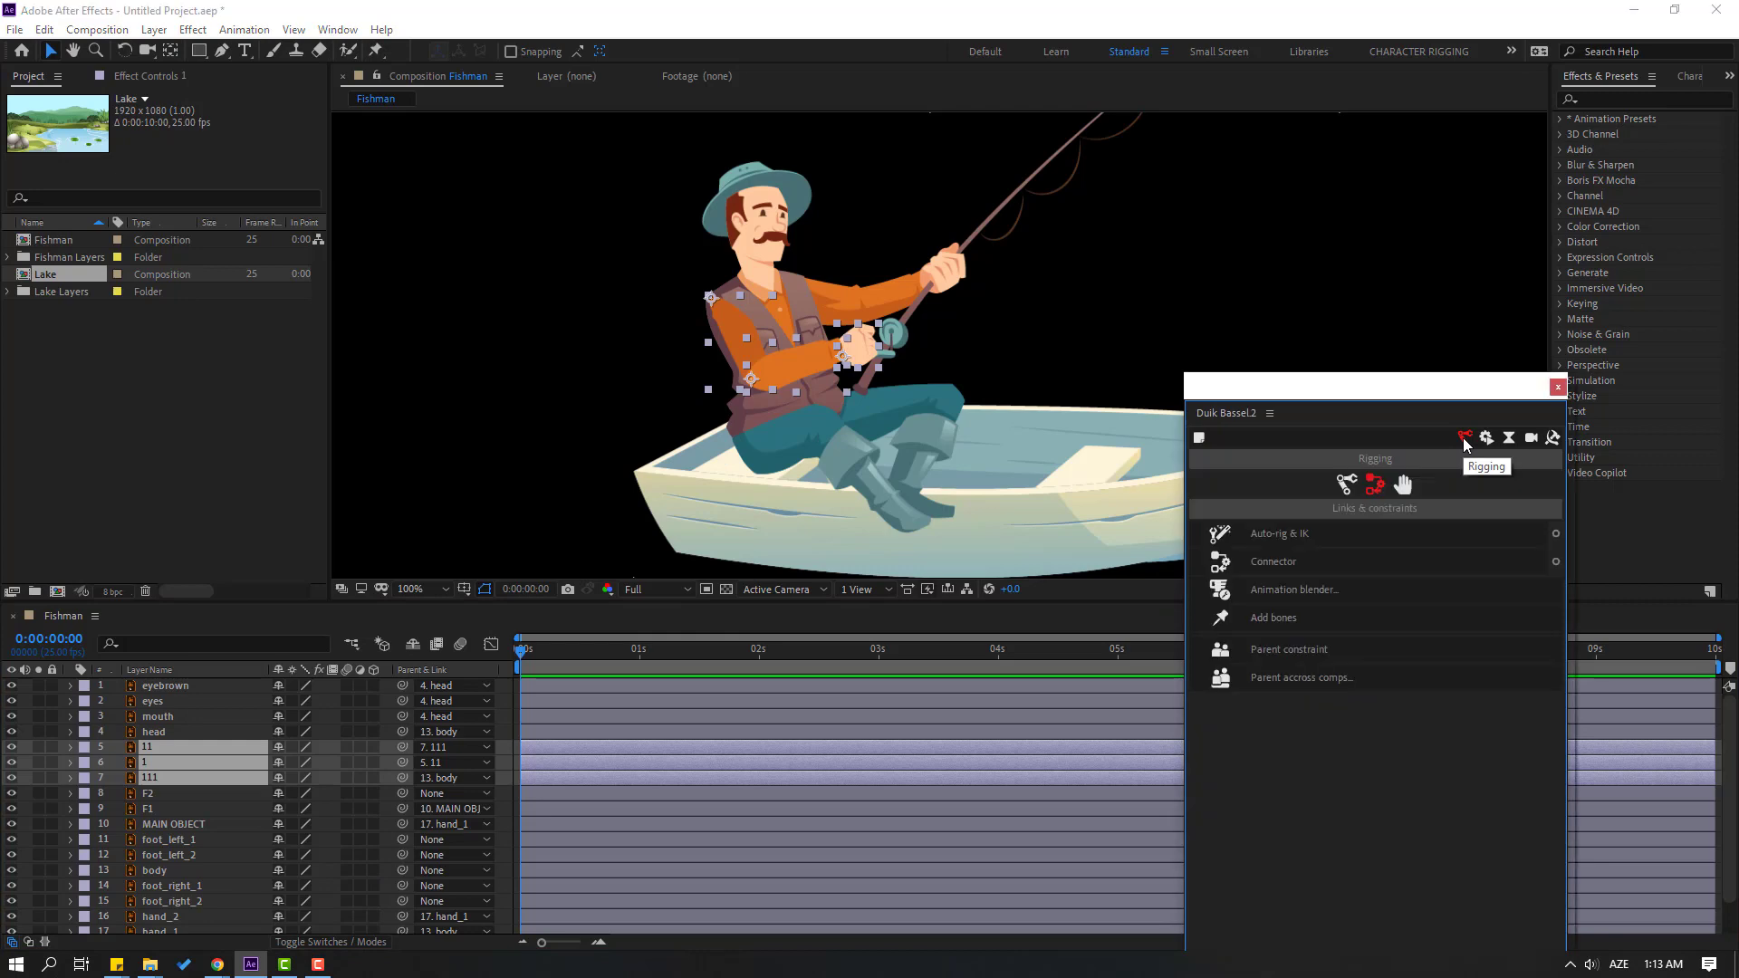
click(1277, 536)
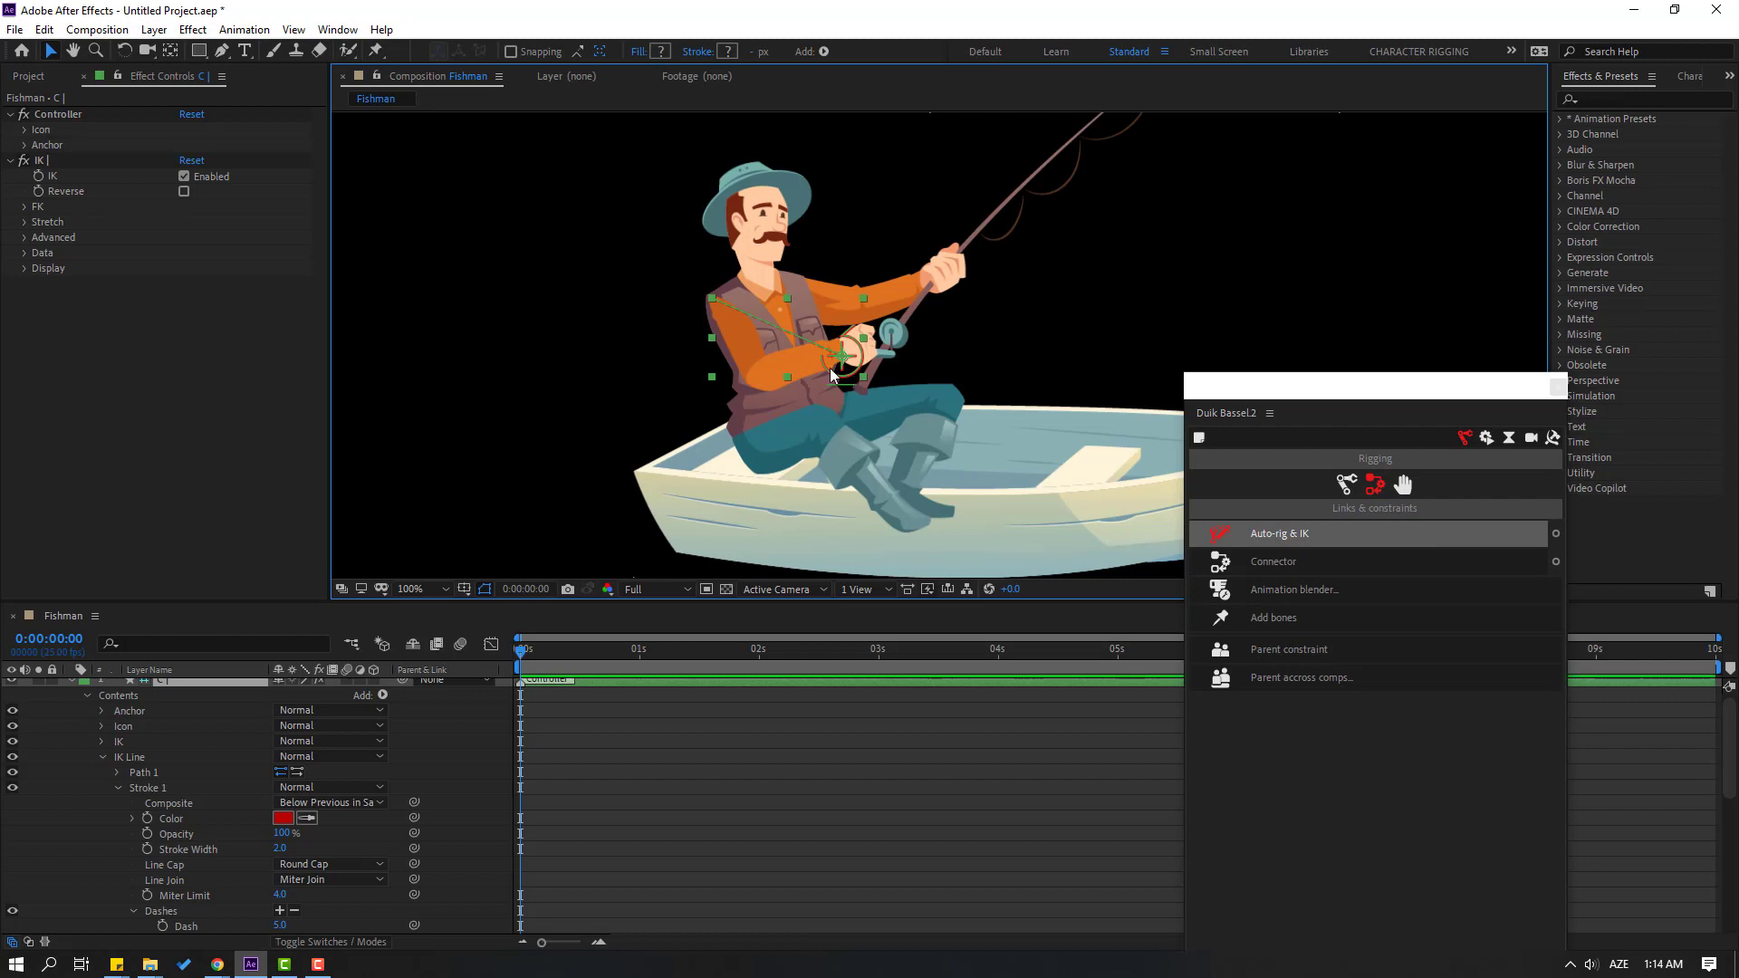
mouse_move(845, 366)
mouse_down()
mouse_move(820, 364)
mouse_move(836, 363)
mouse_up()
- Undo the arm test moves and parent layer F2 to controller layer C
key(ctrl+z)
click(167, 683)
key(u)
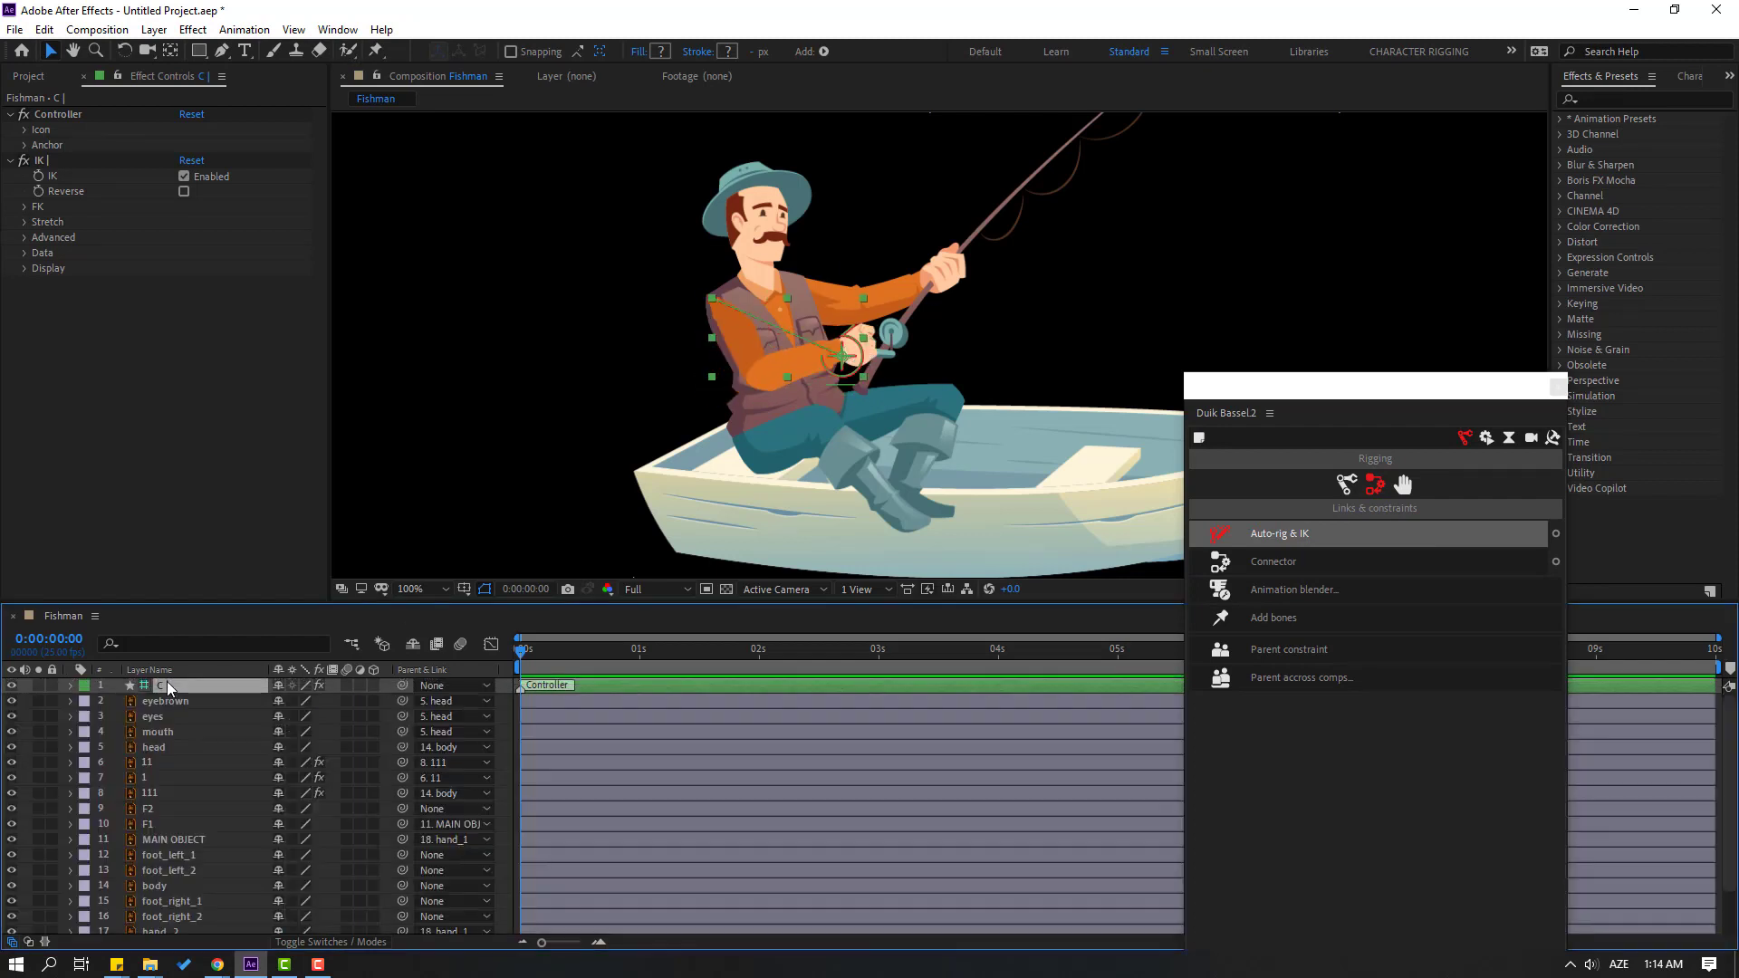
click(156, 809)
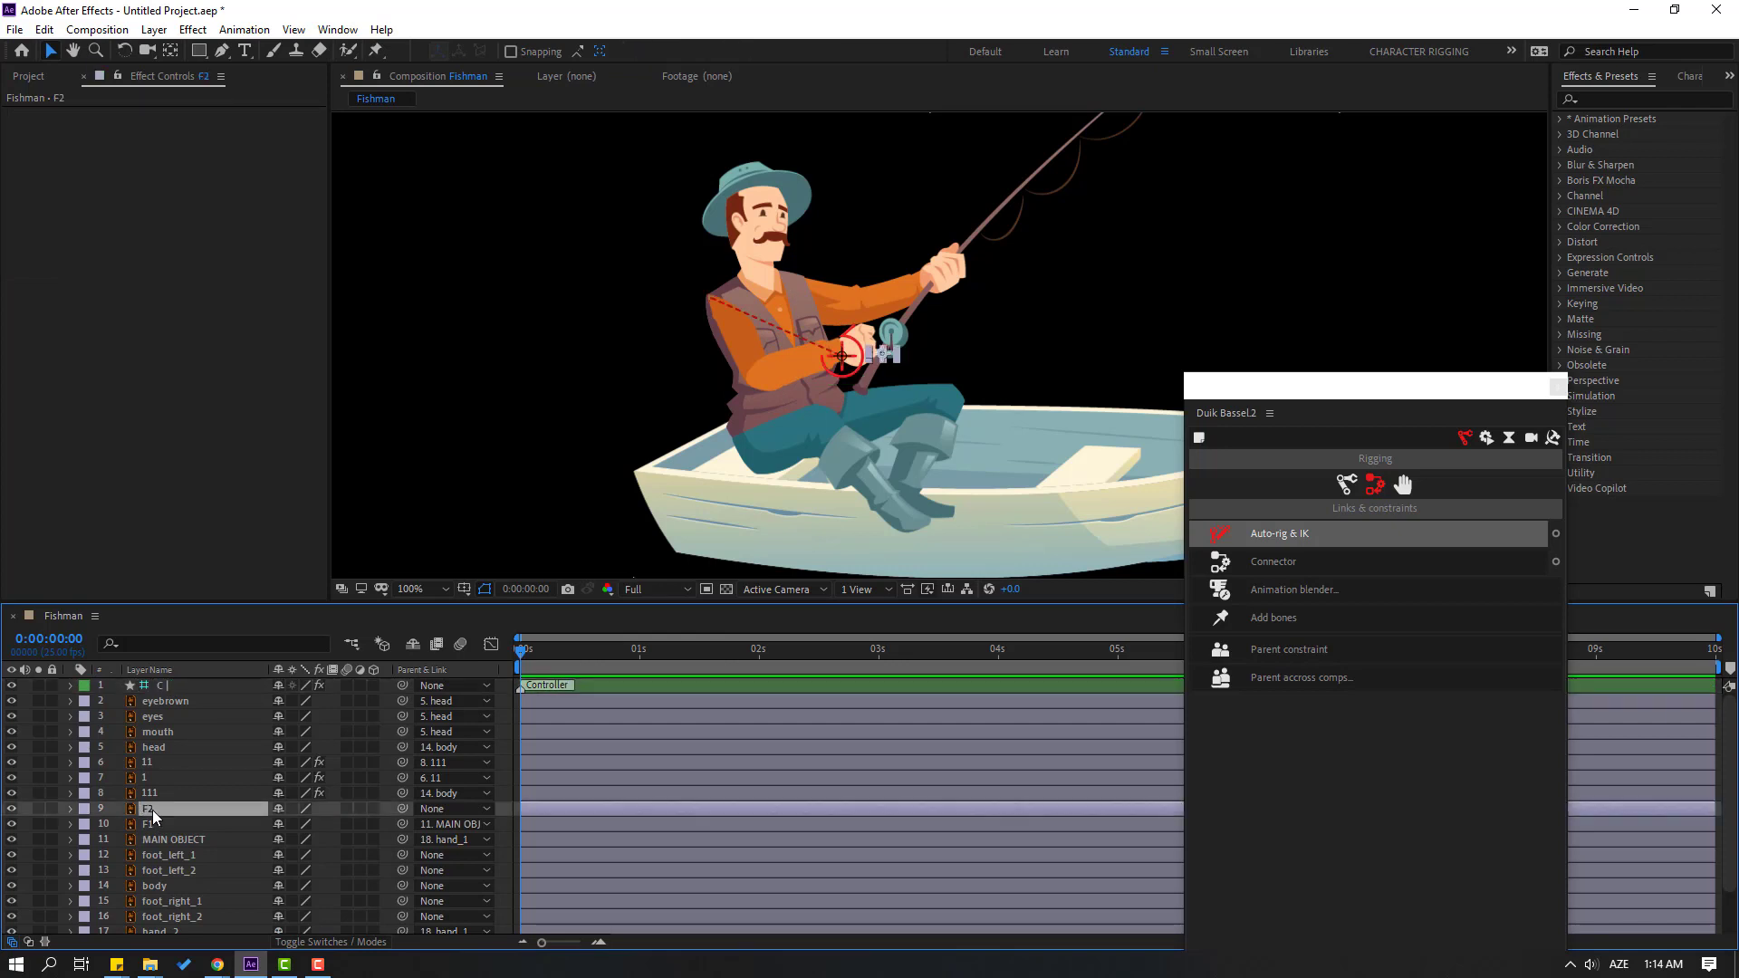
drag(402, 807, 158, 694)
scroll(940, 342, up, 4)
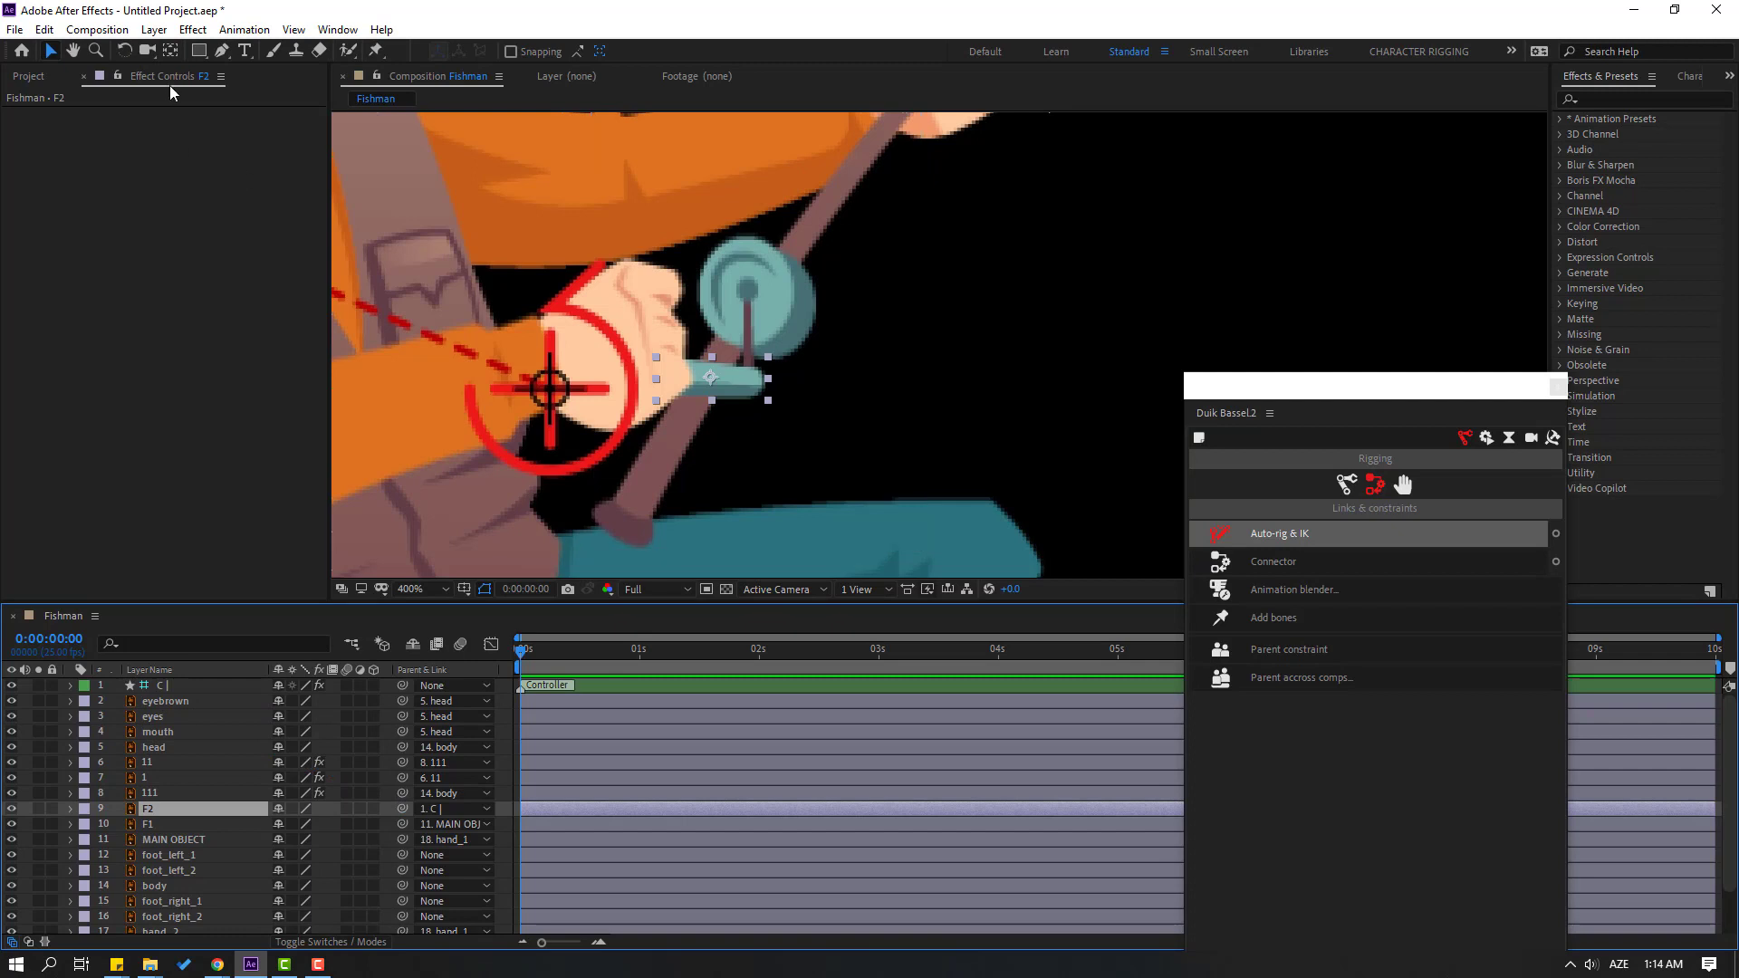
- Move F1's anchor point up to the centre of the reel with the Pan Behind tool
click(709, 379)
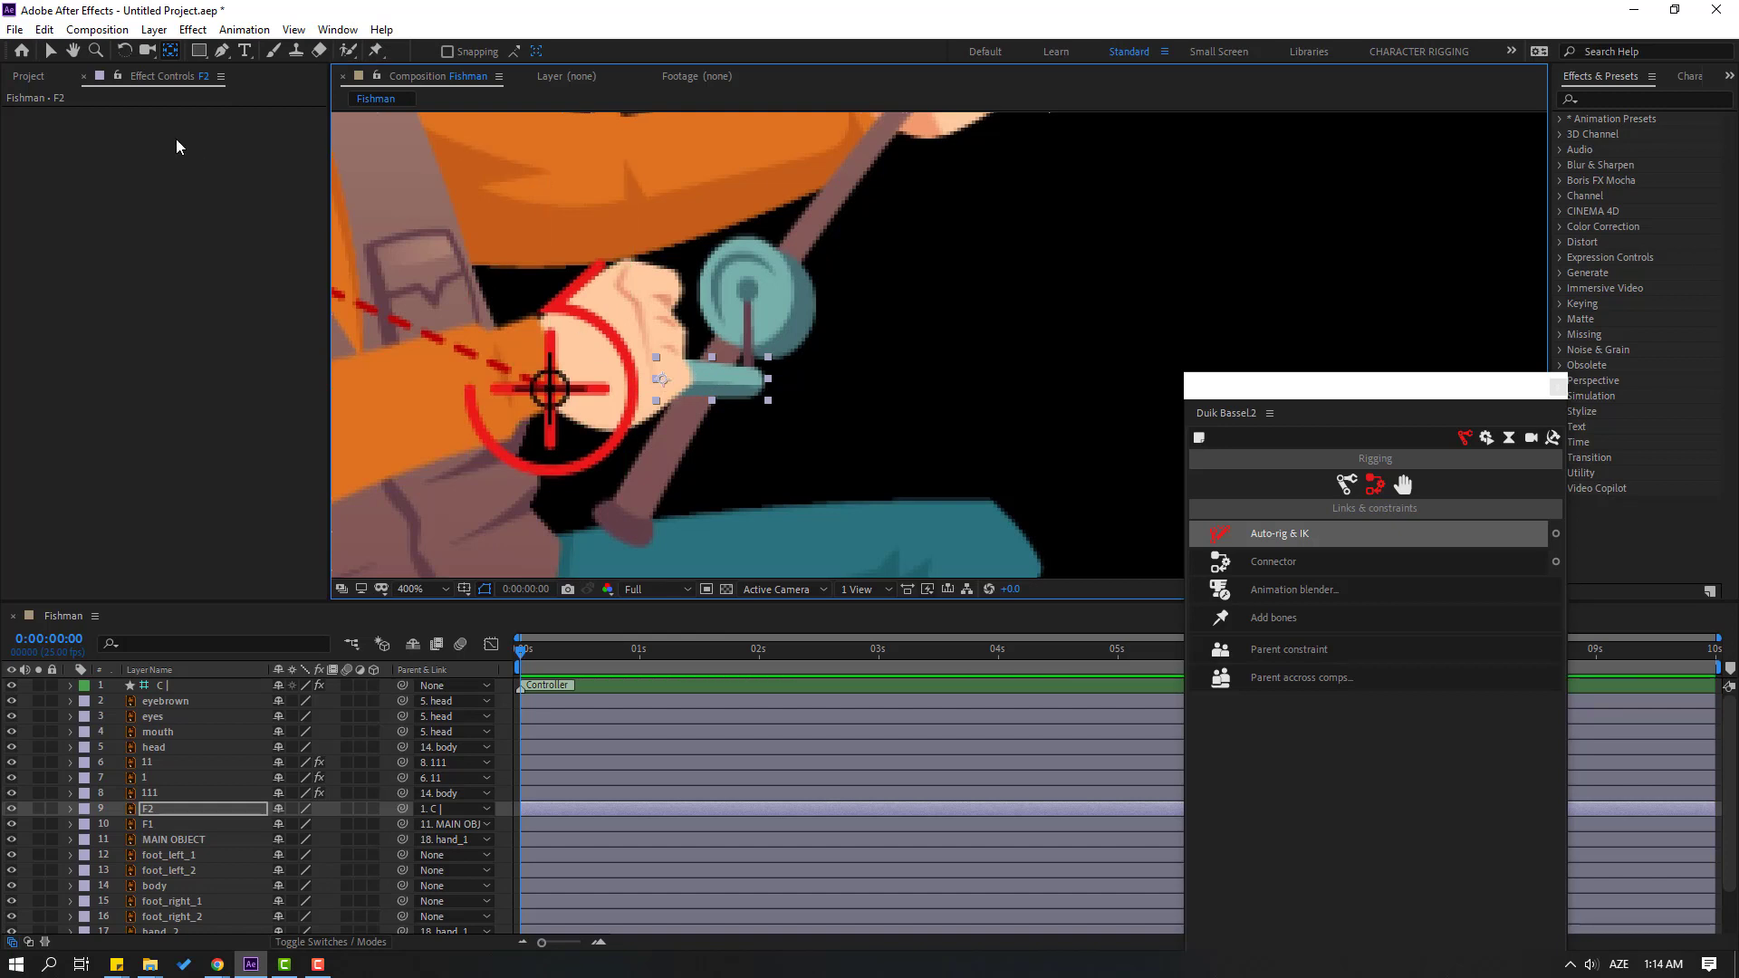
click(50, 51)
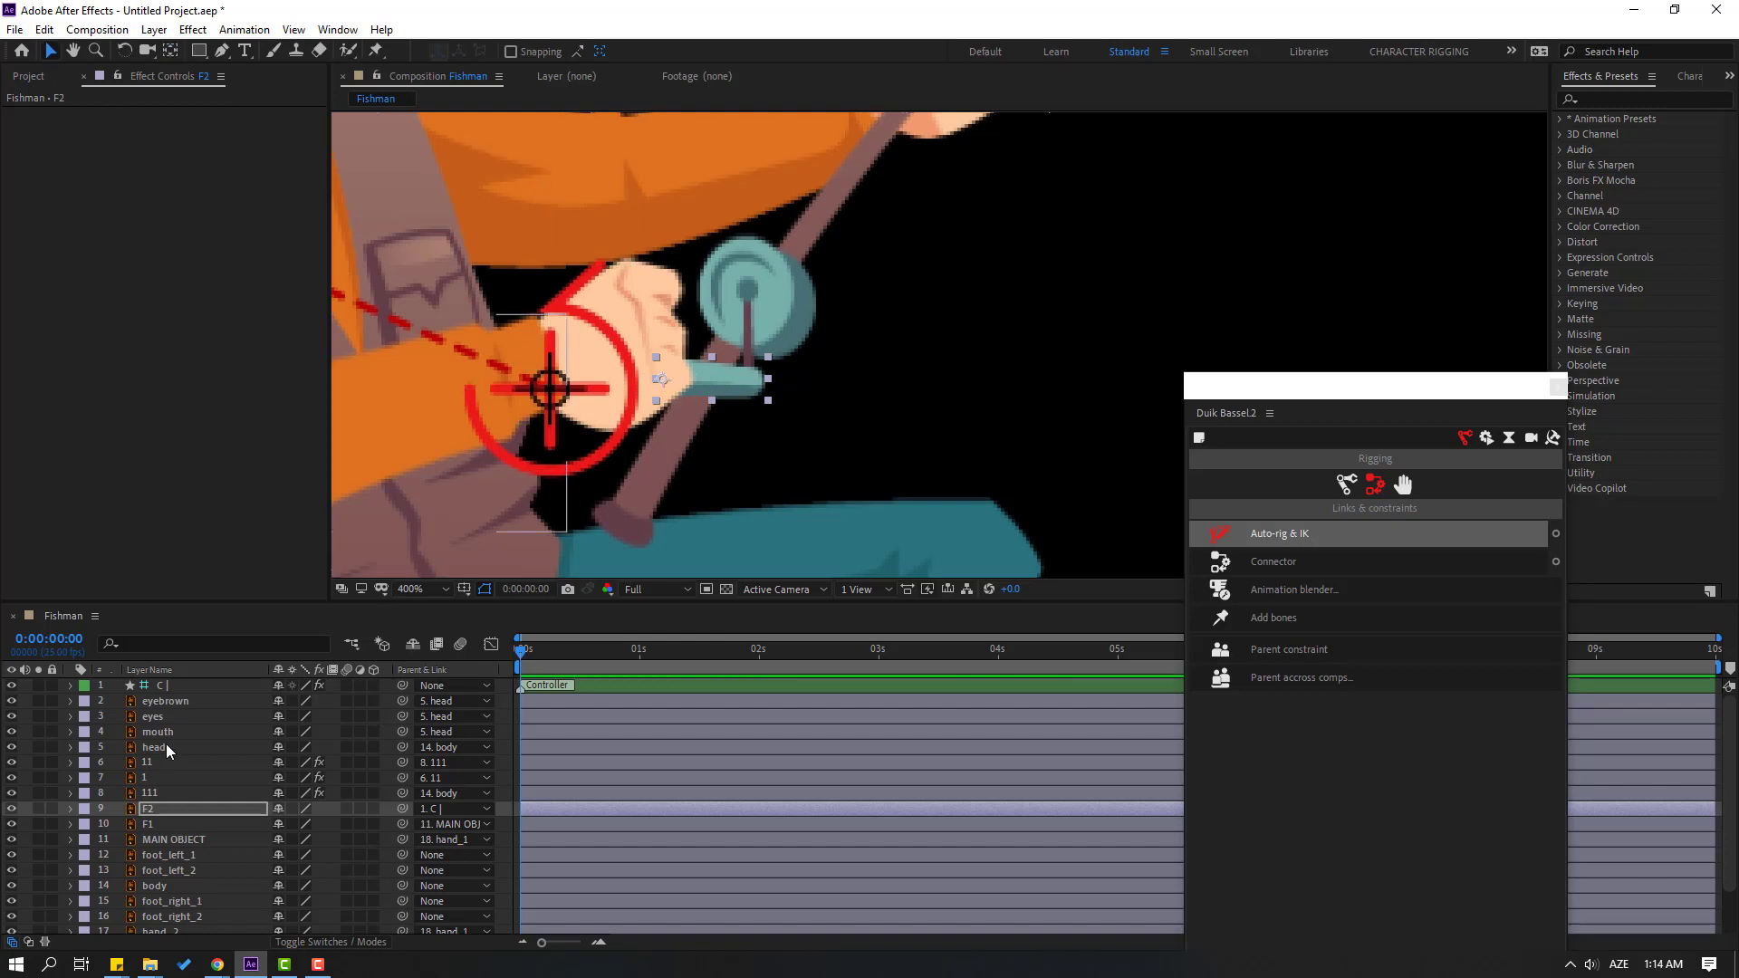
click(145, 823)
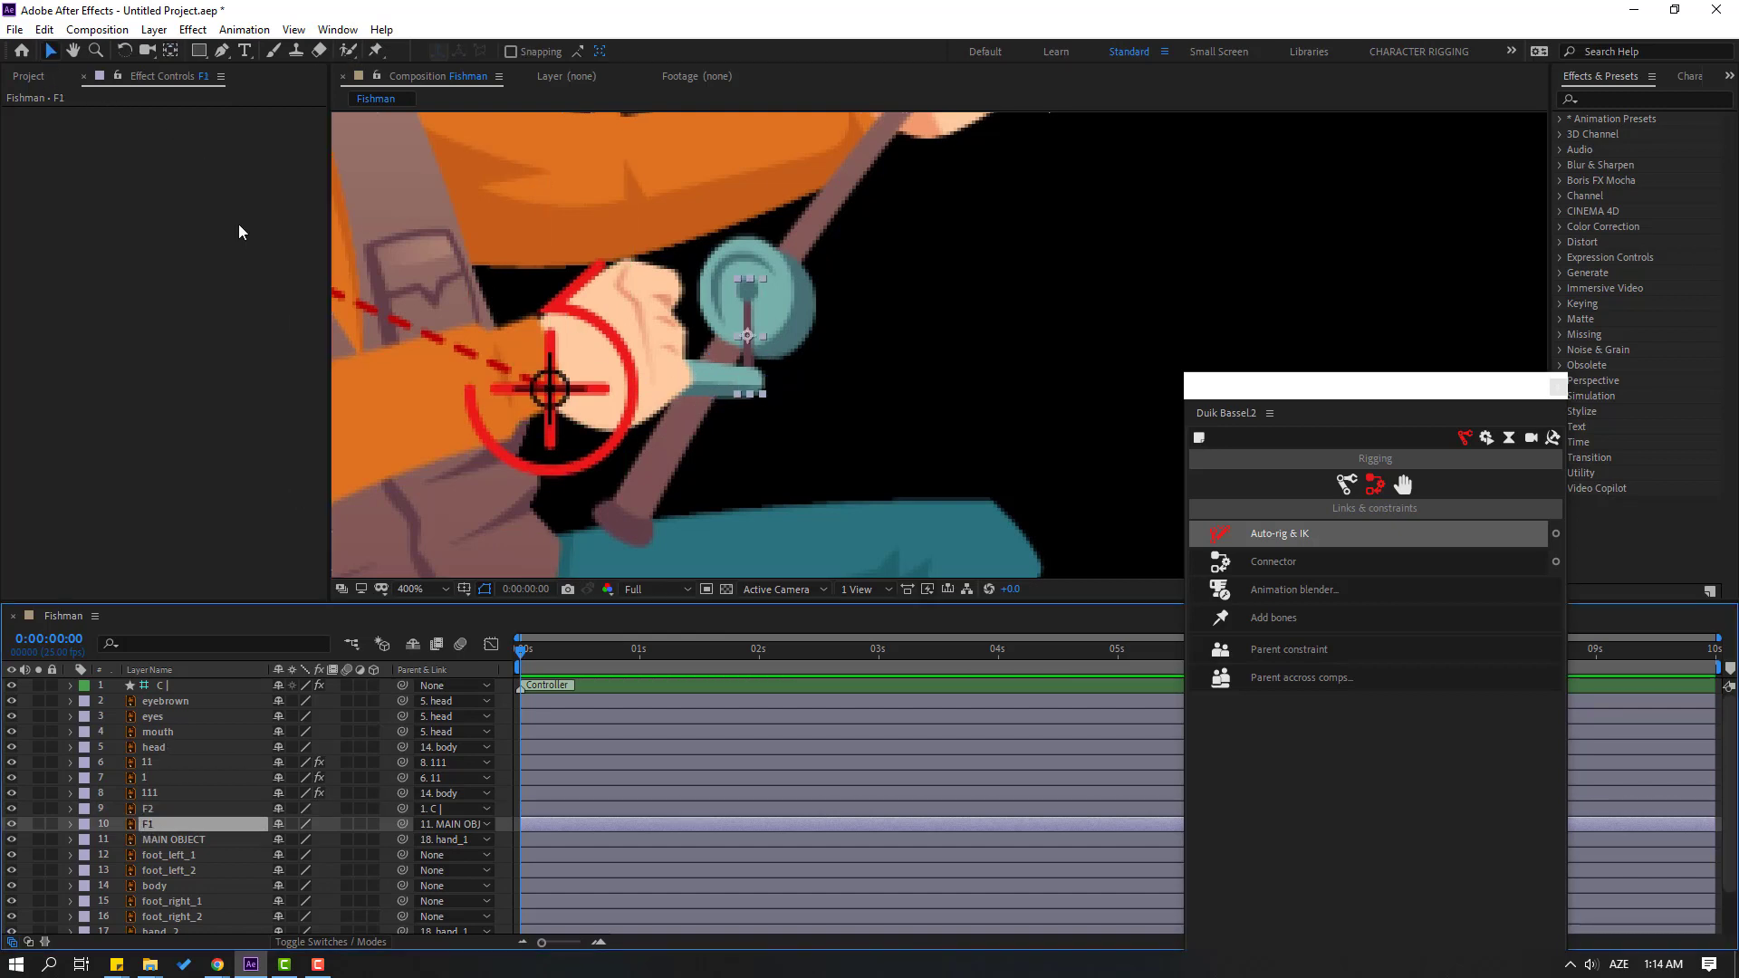
click(170, 50)
drag(746, 335, 748, 296)
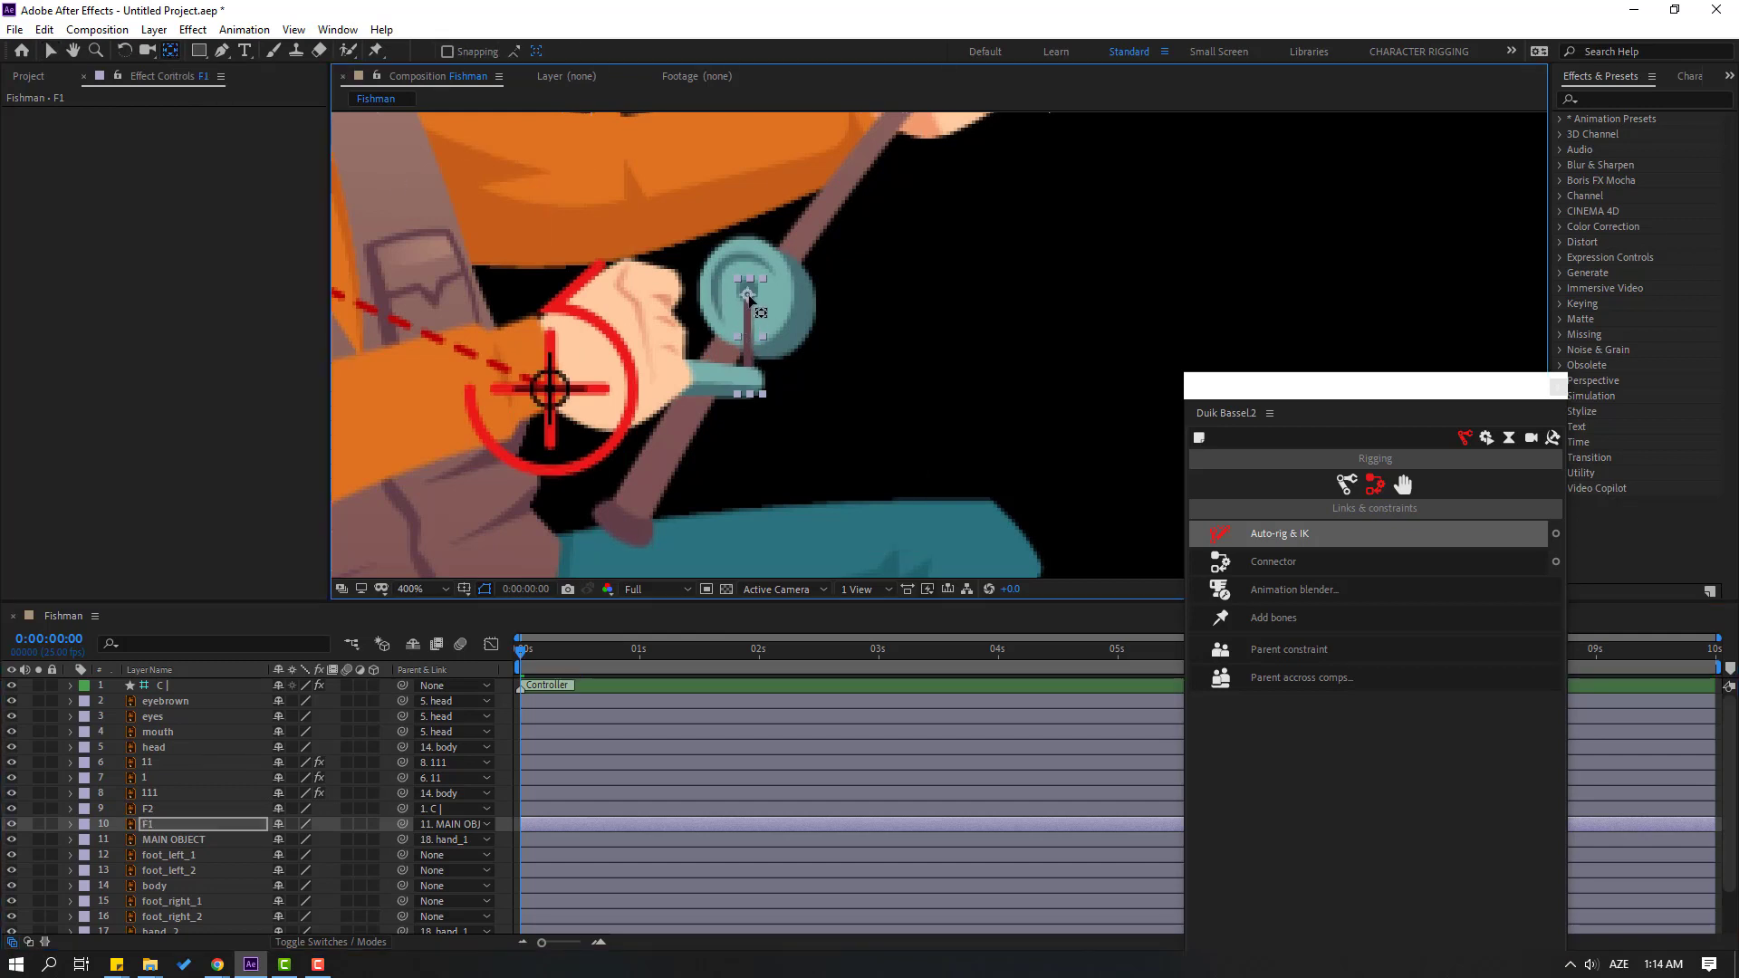
click(50, 51)
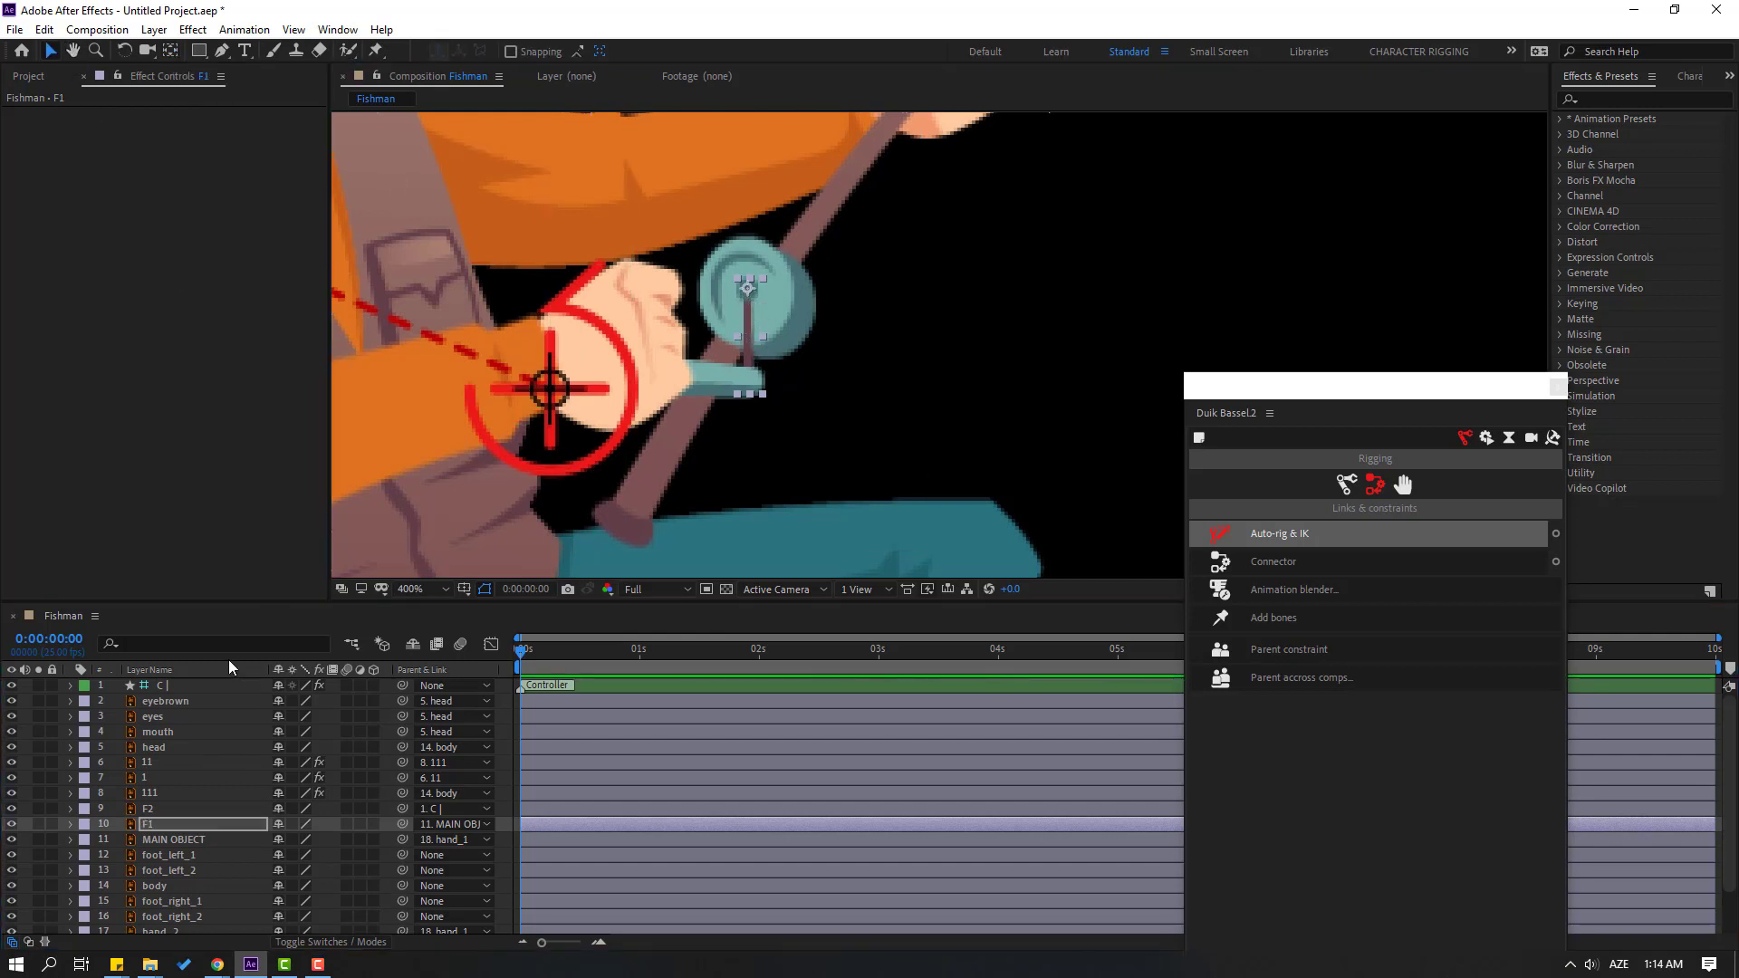
- Test-spin F1 around its new pivot and test-move controller C, undoing both
click(145, 810)
click(148, 821)
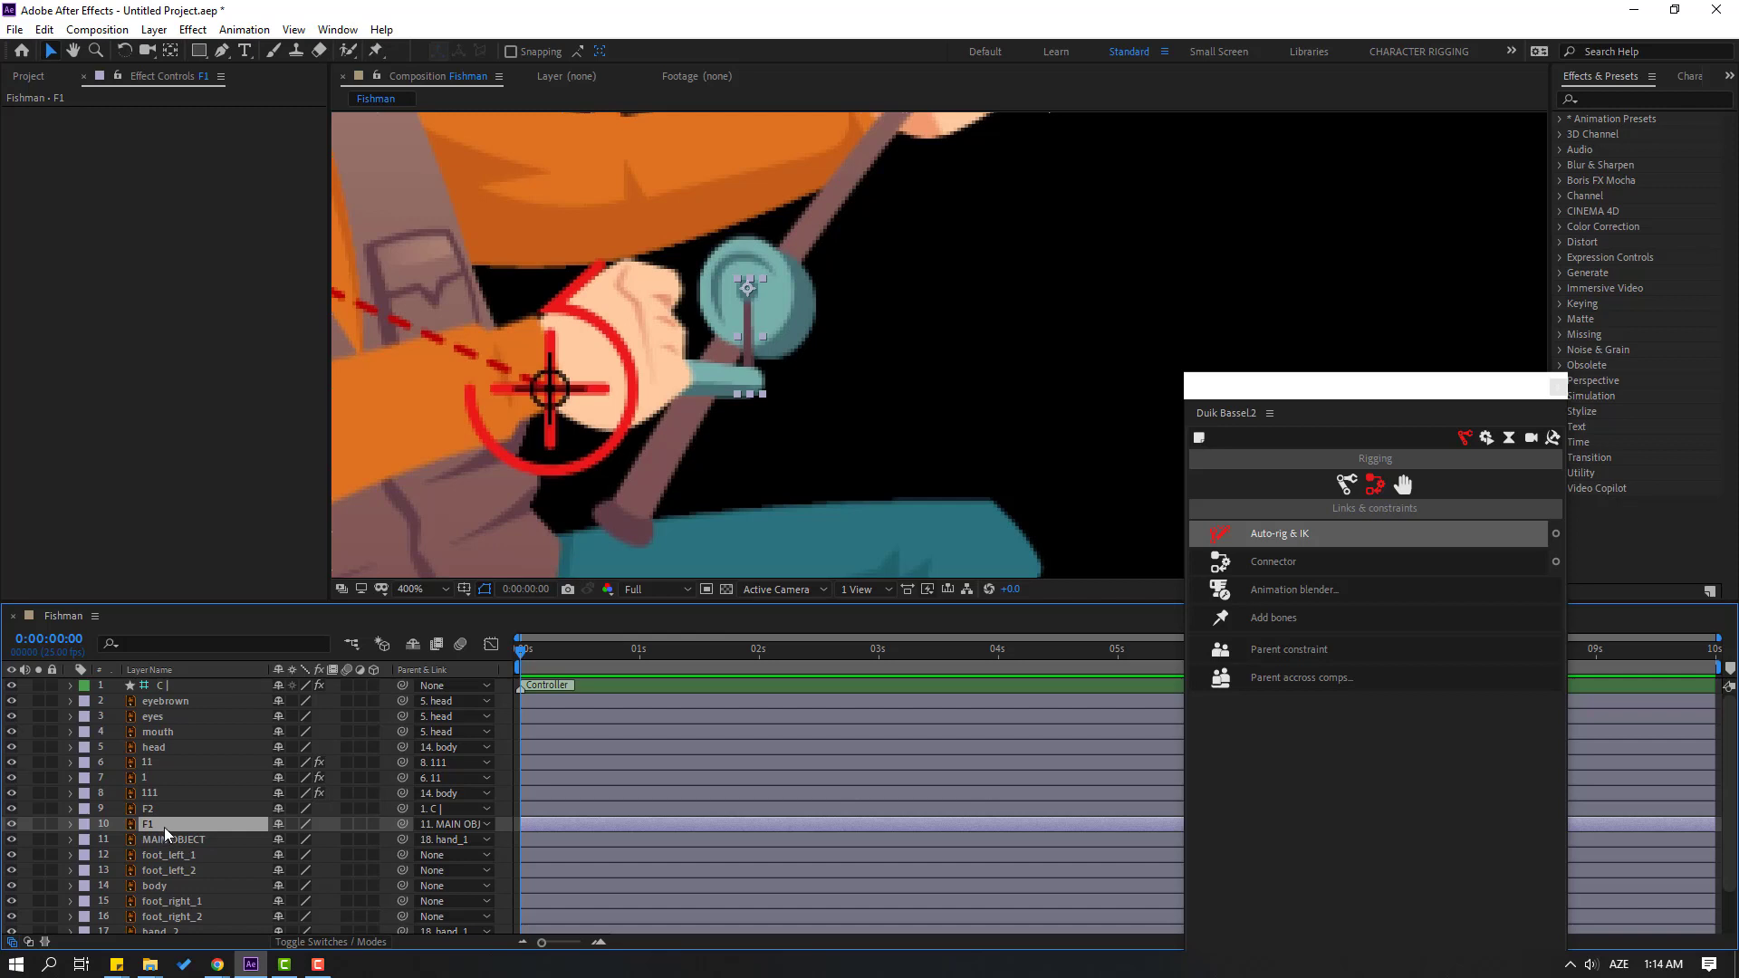
key(r)
drag(298, 840, 308, 839)
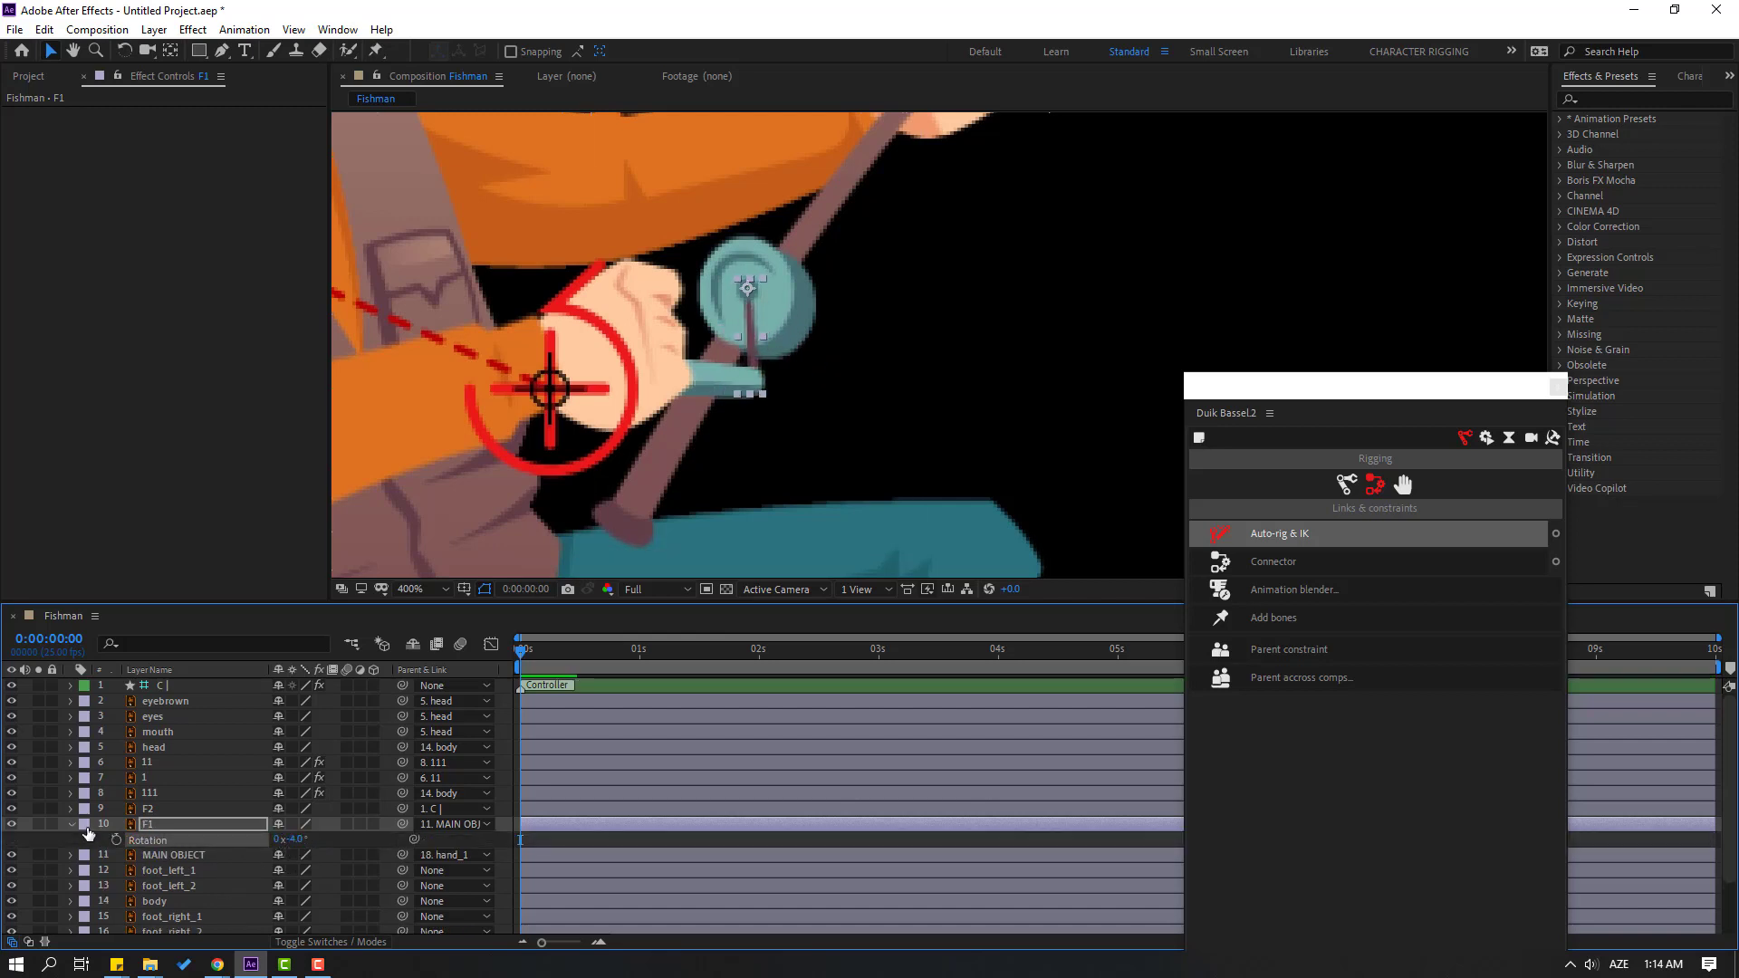
key(ctrl+z)
click(72, 825)
click(448, 464)
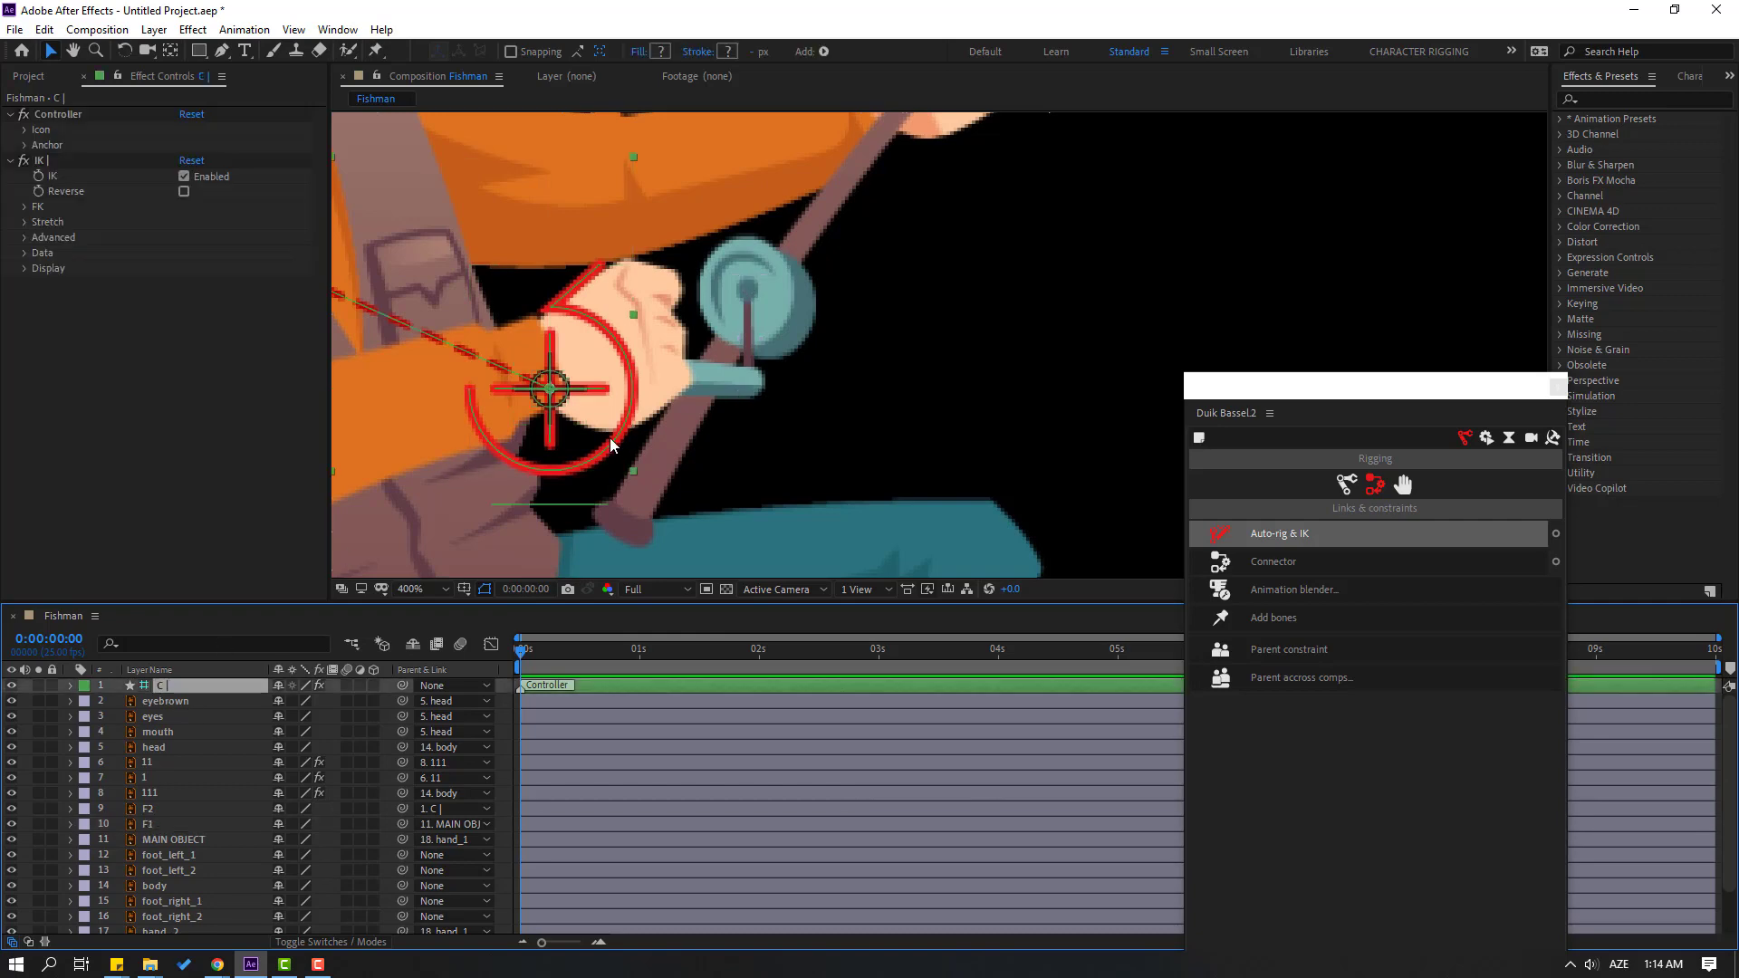
drag(611, 439, 593, 406)
key(ctrl+z)
- Fit the whole composition in the viewer and reselect layer F1
scroll(747, 422, down, 4)
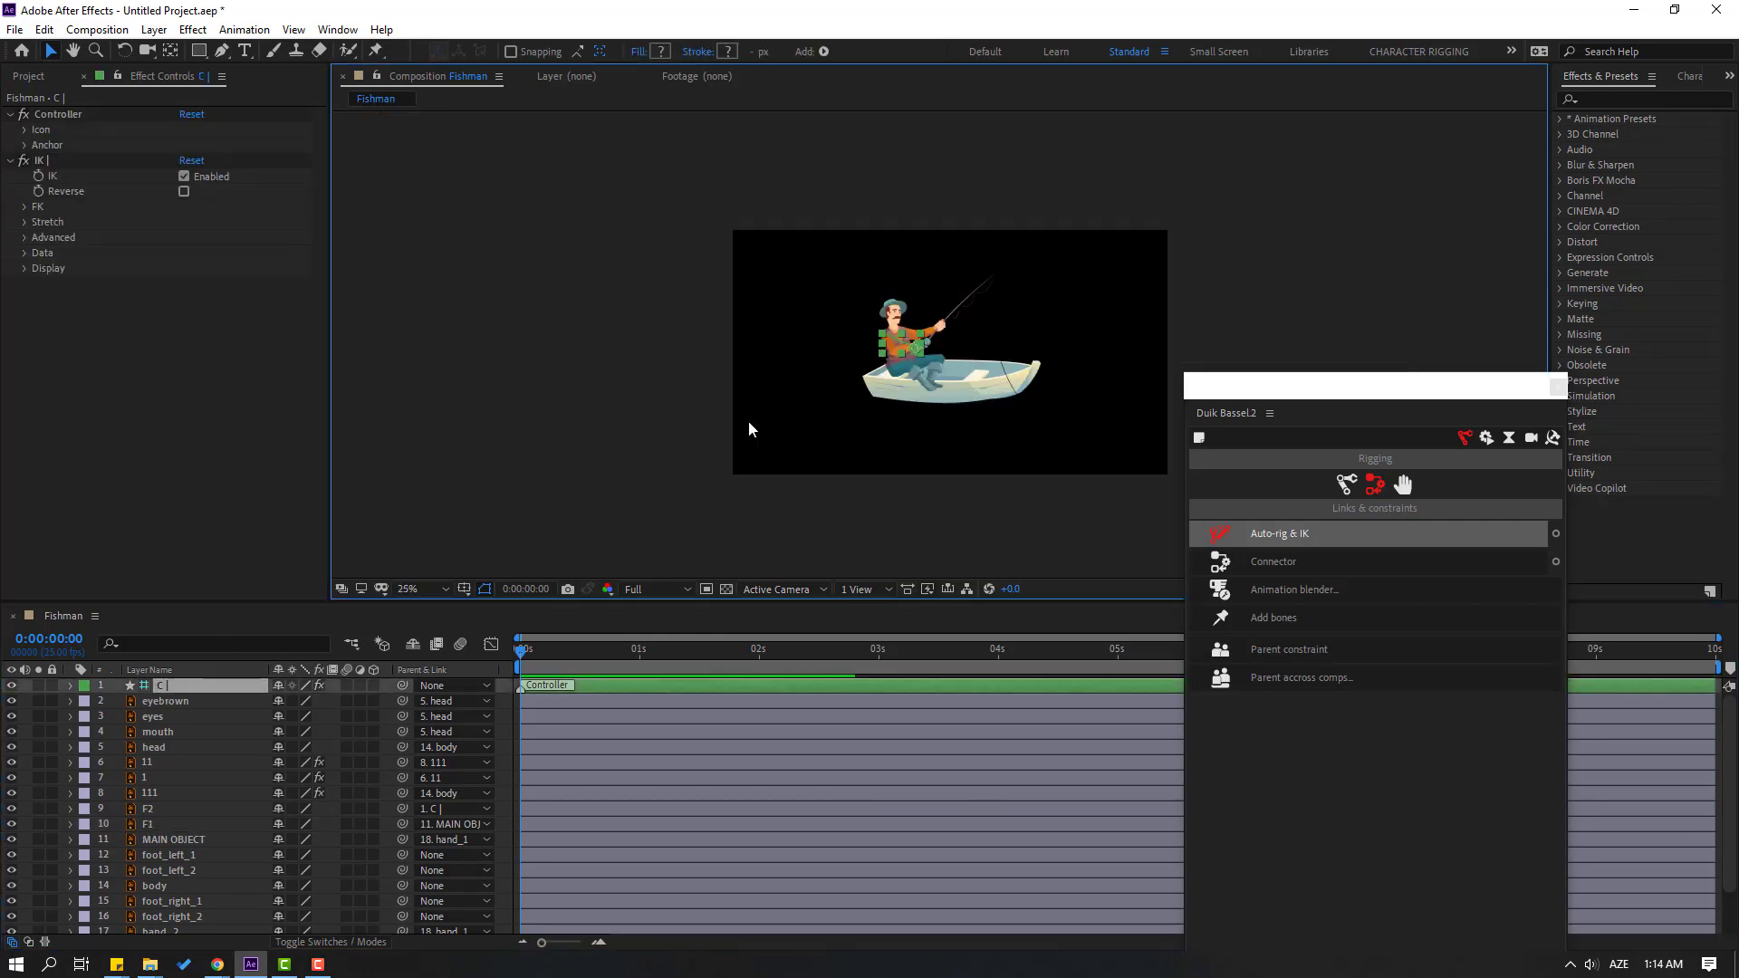
scroll(748, 420, up, 4)
click(446, 589)
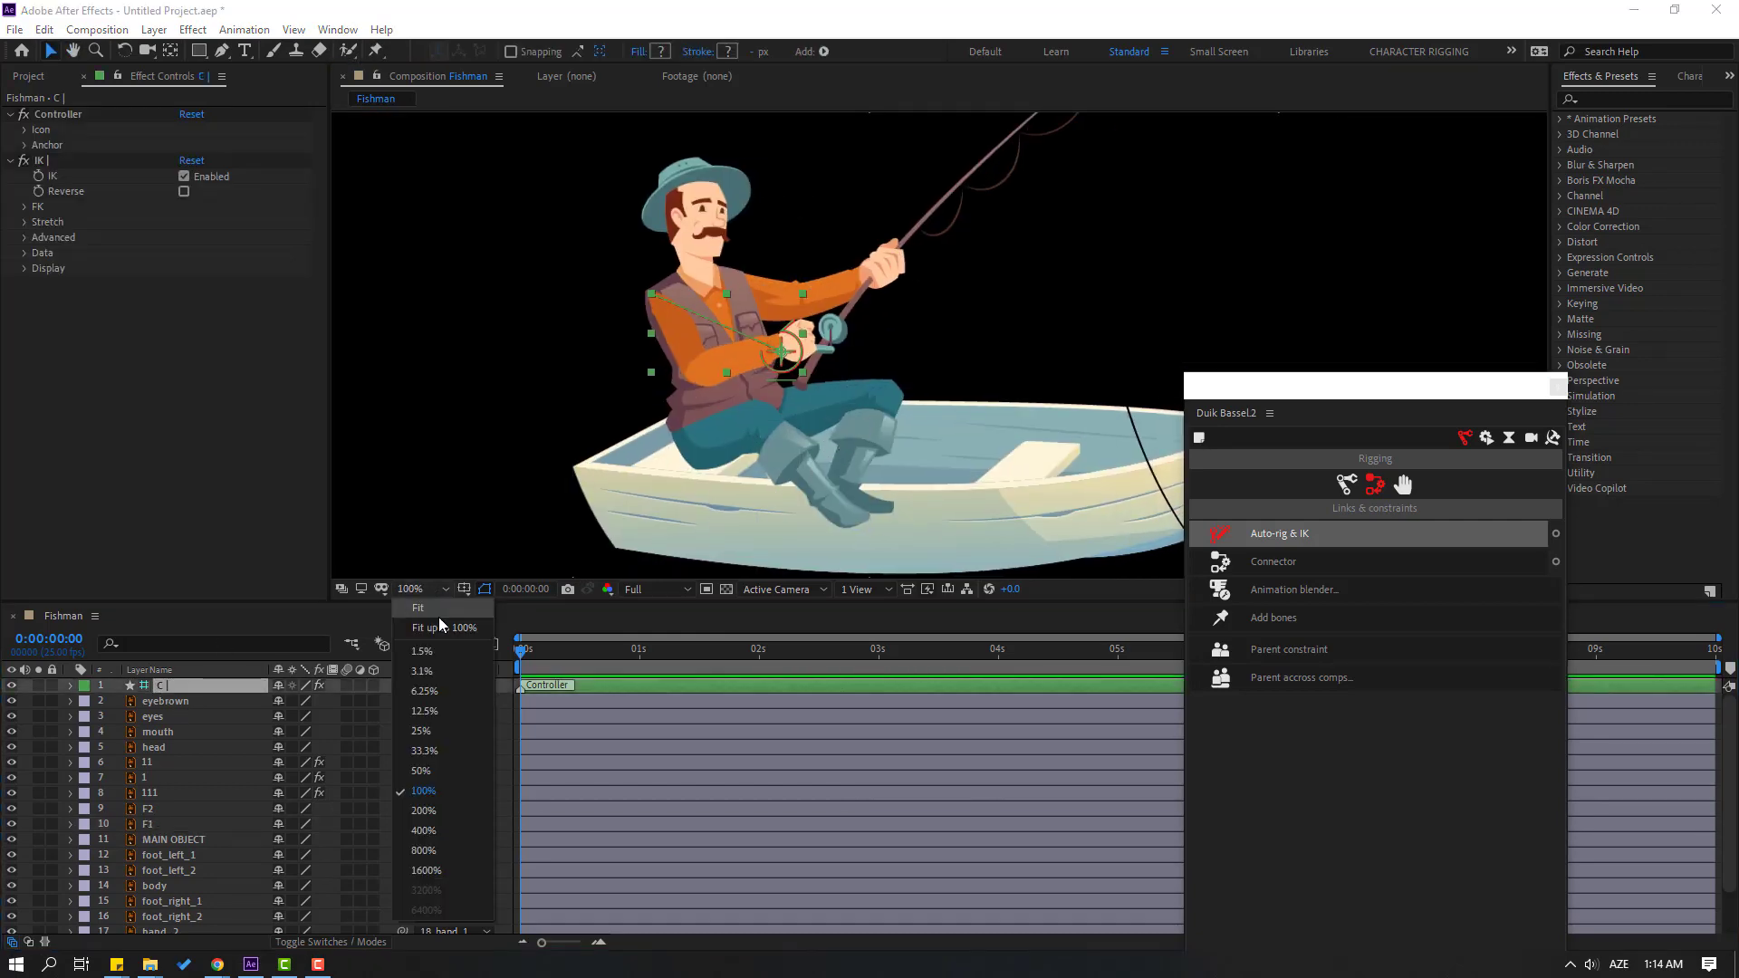
click(438, 617)
scroll(960, 383, up, 2)
scroll(579, 457, up, 3)
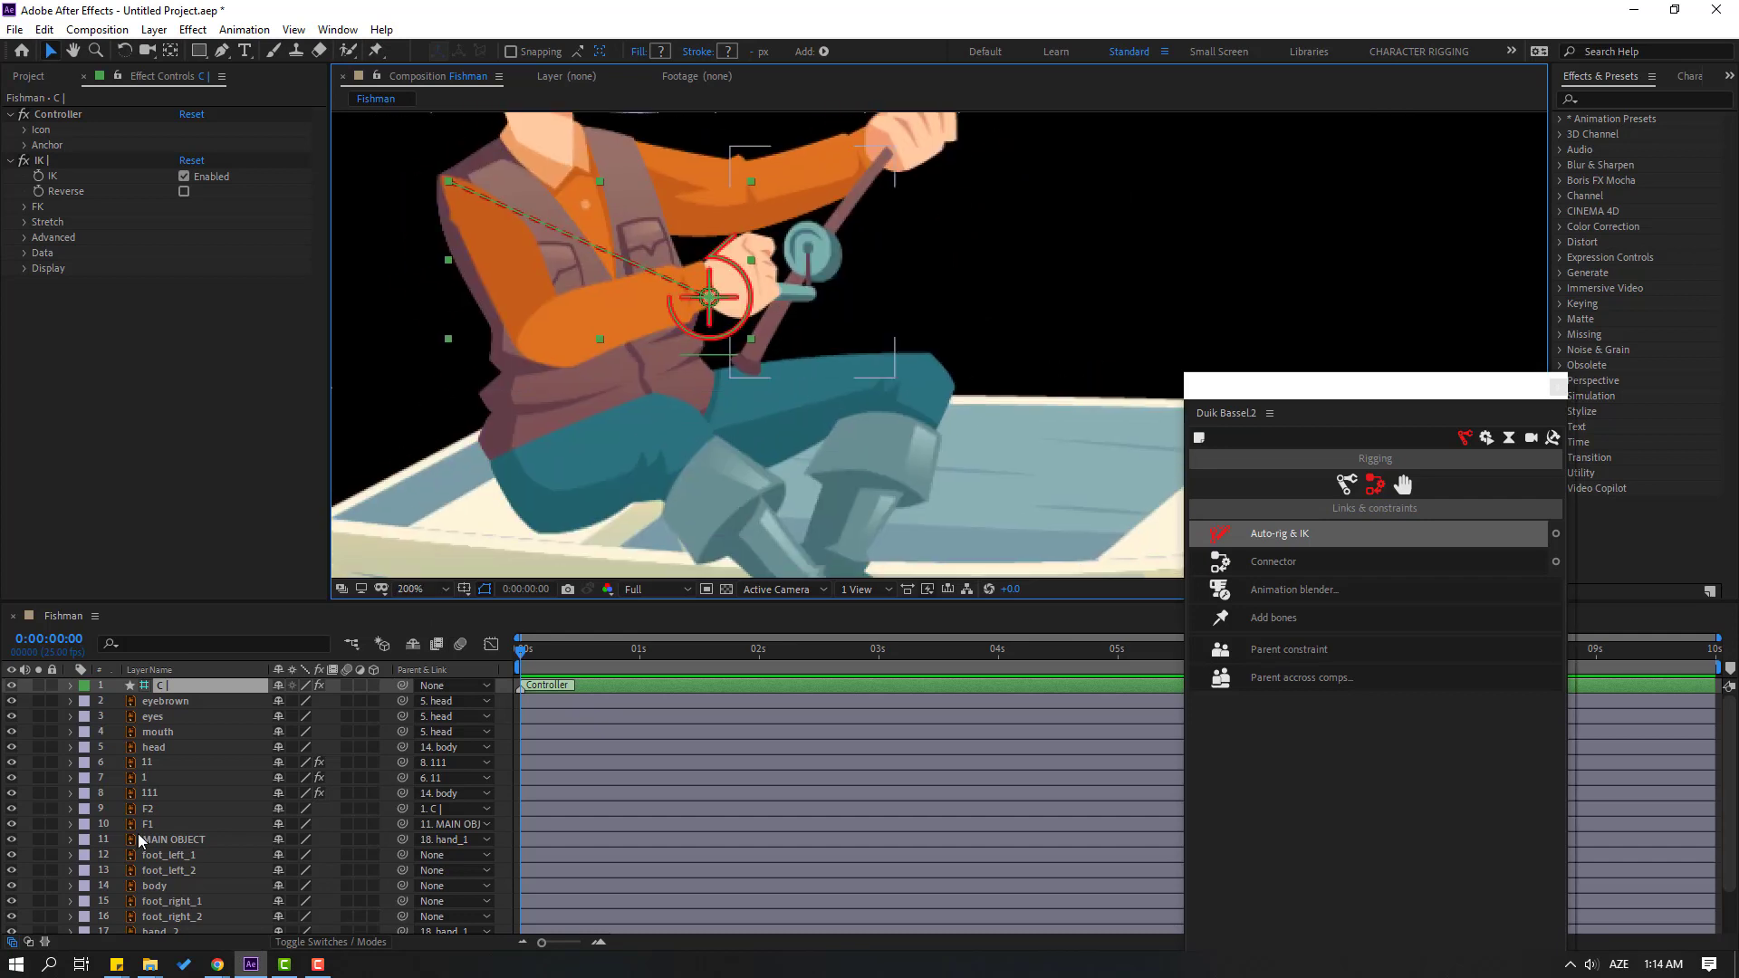
click(152, 821)
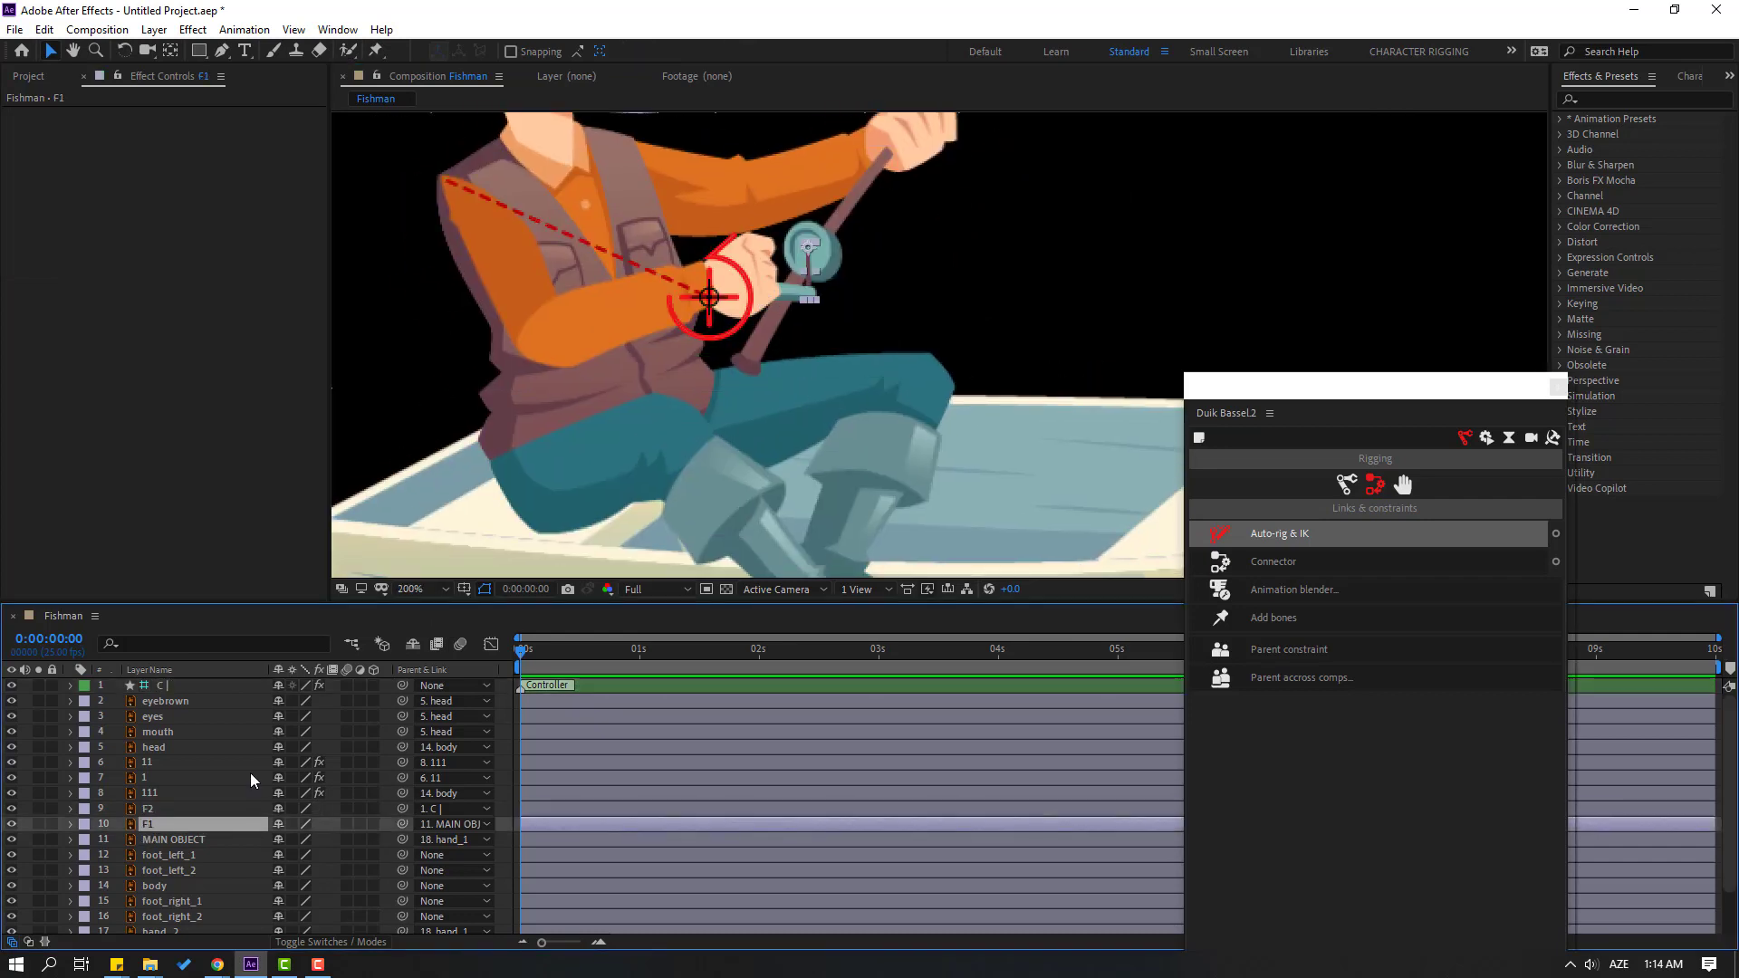
scroll(785, 326, up, 2)
- Key F1's Rotation at 0 s, rotate it to -57° at frame 10, and key frame 13
key(r)
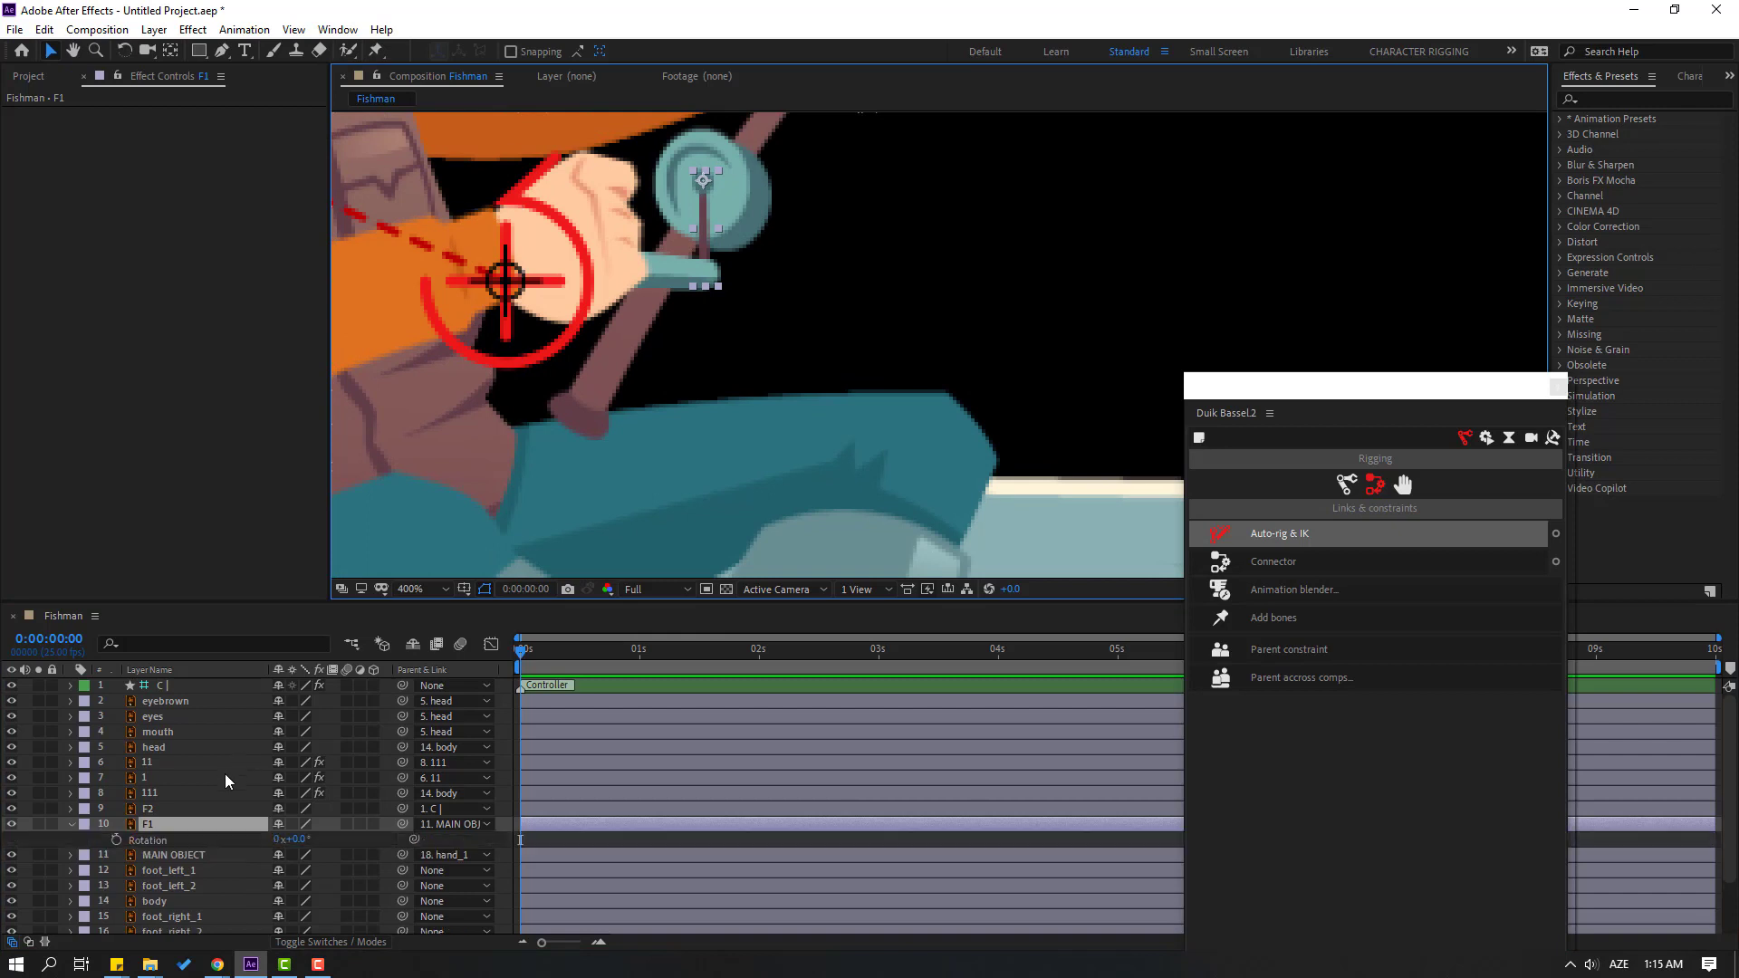
click(117, 839)
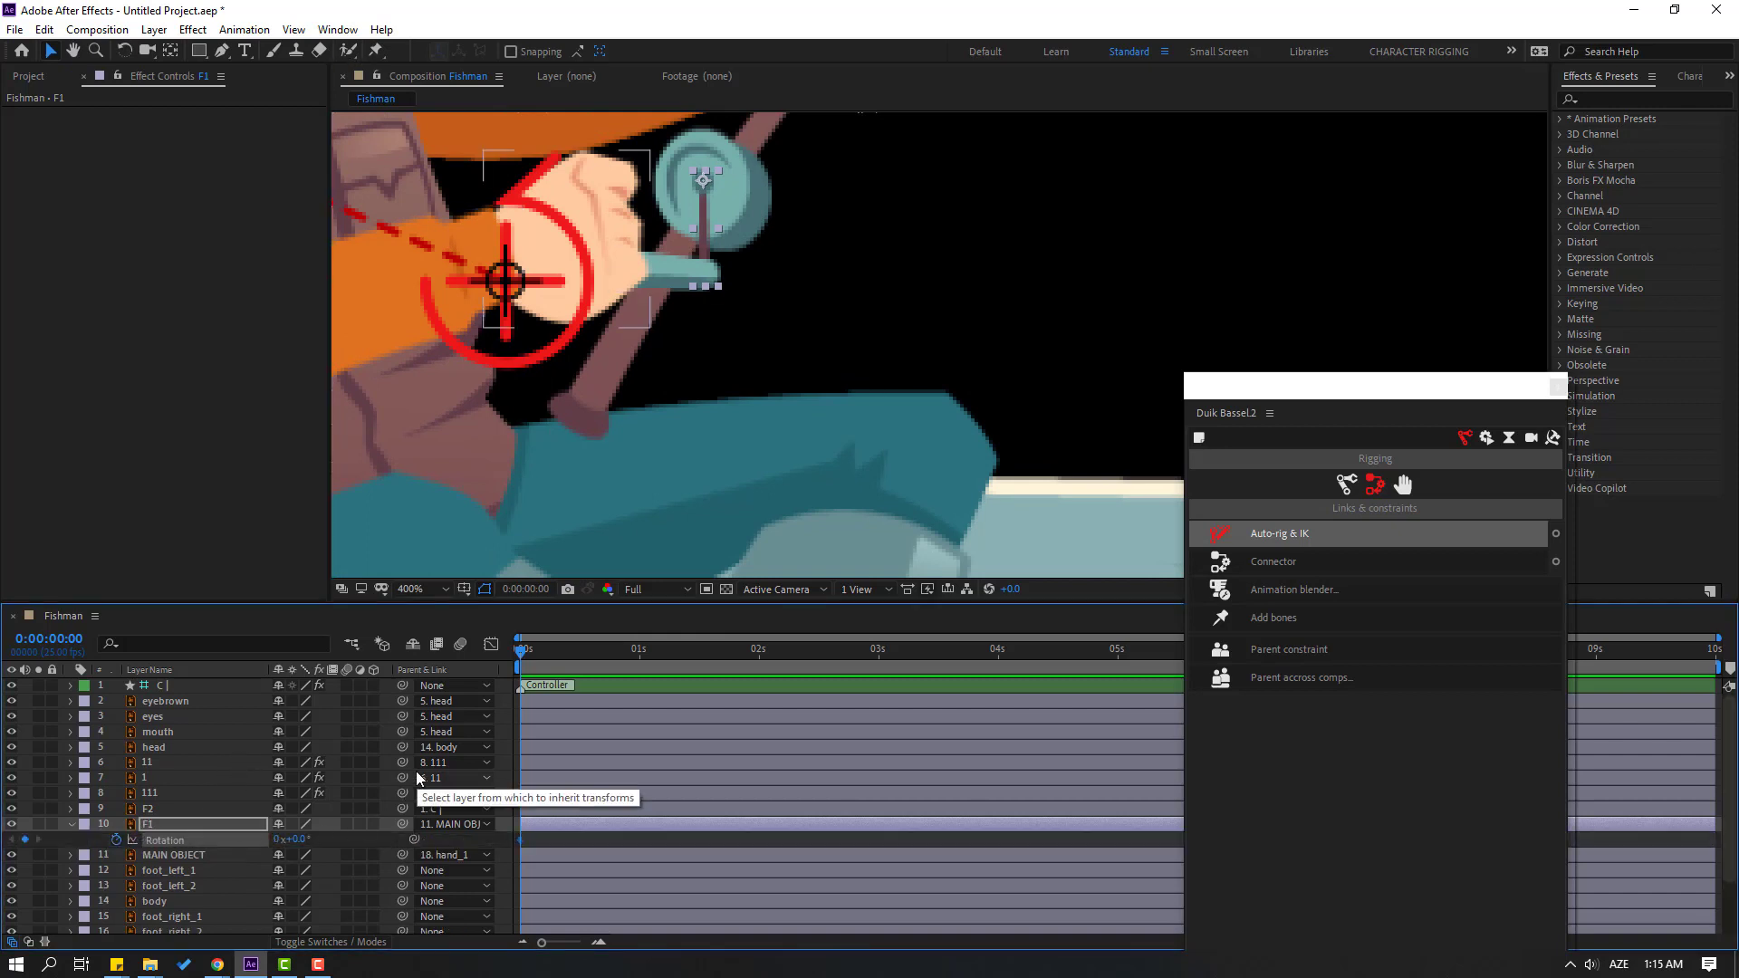
key(shift+Page_Down)
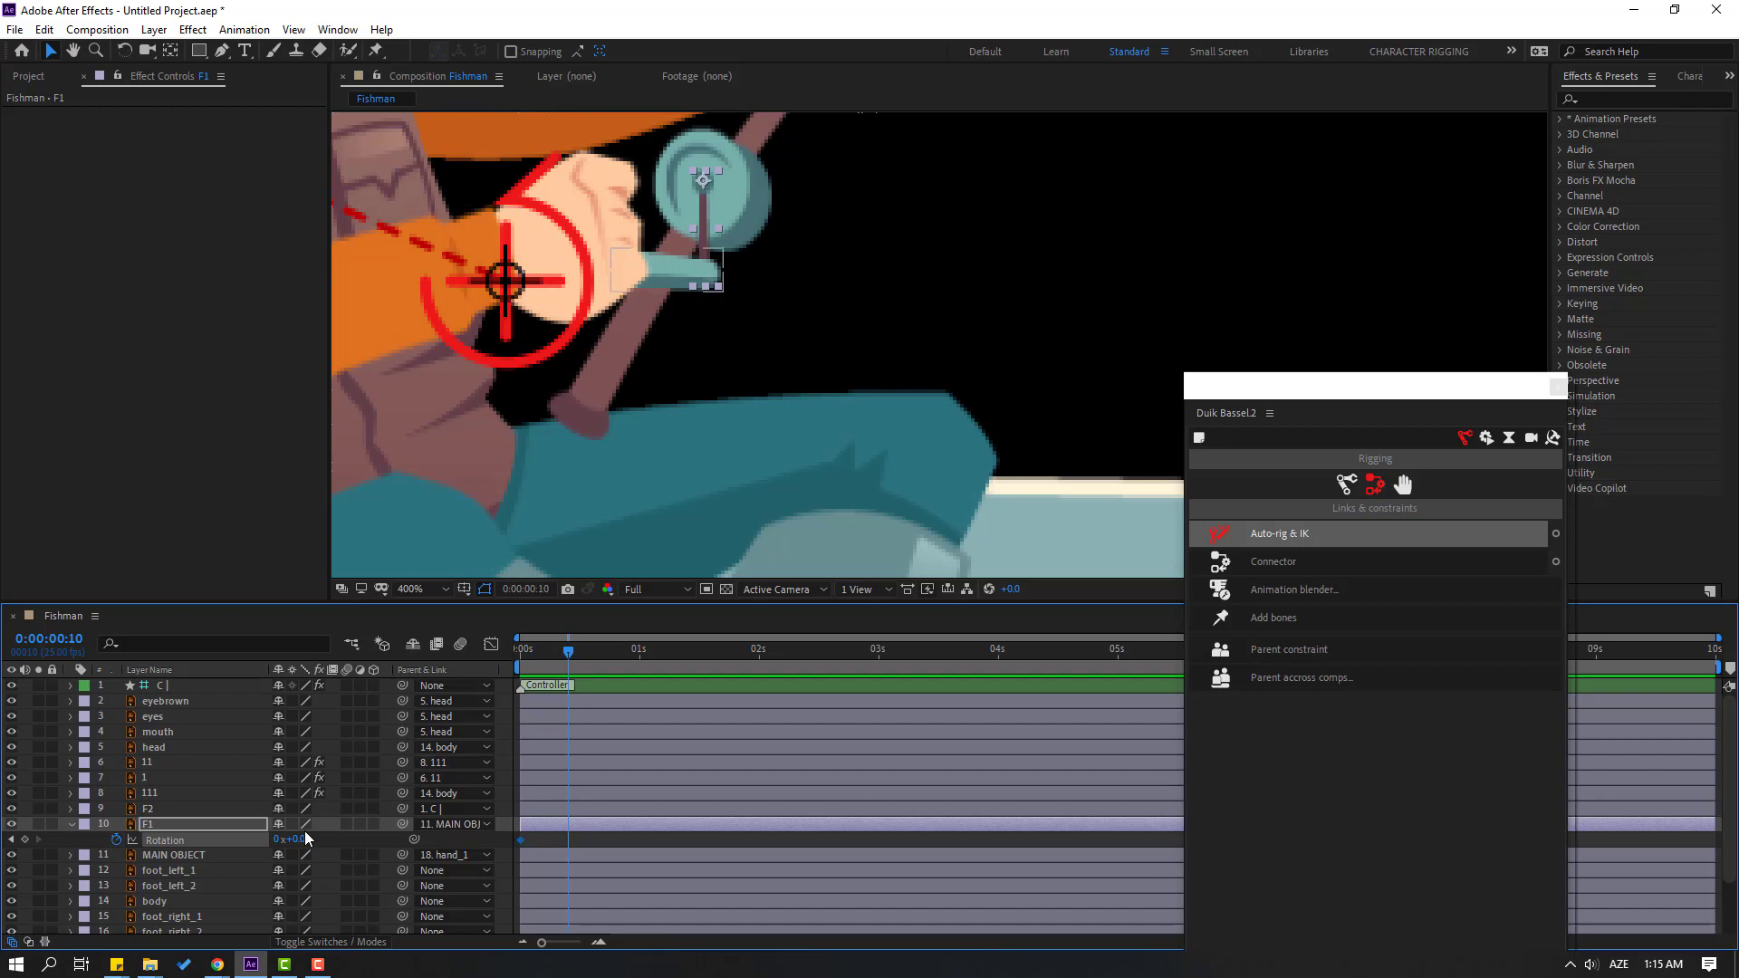
drag(294, 839, 243, 840)
drag(566, 648, 581, 661)
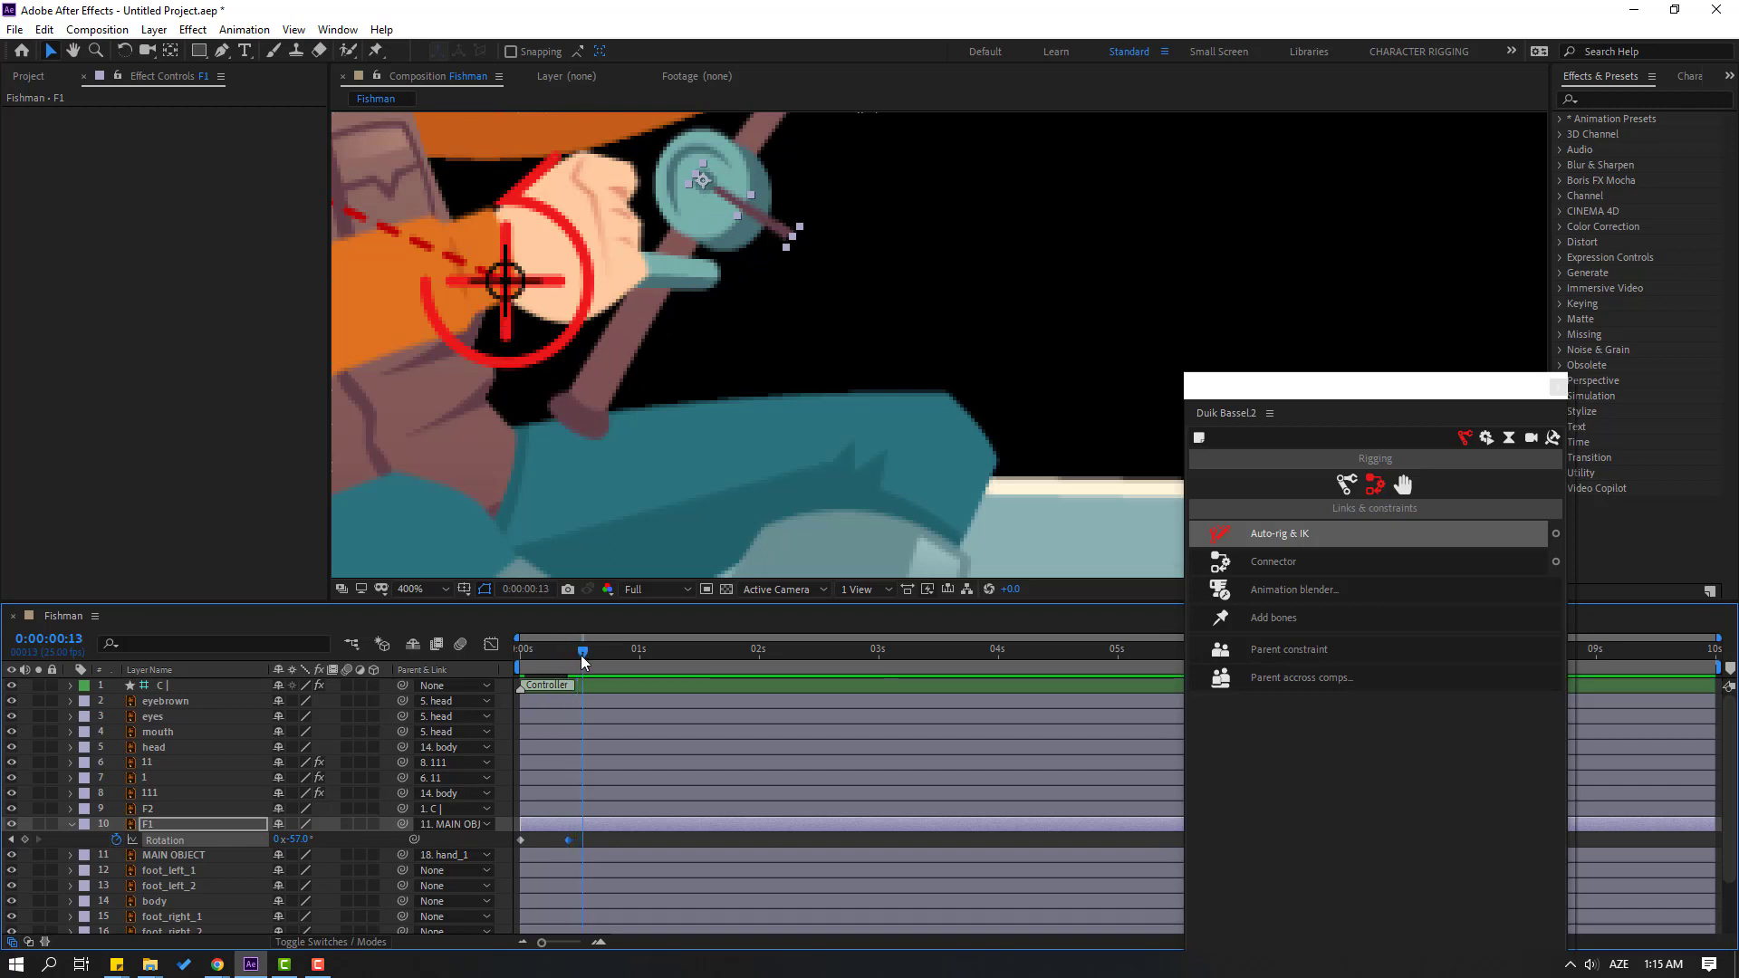
click(26, 840)
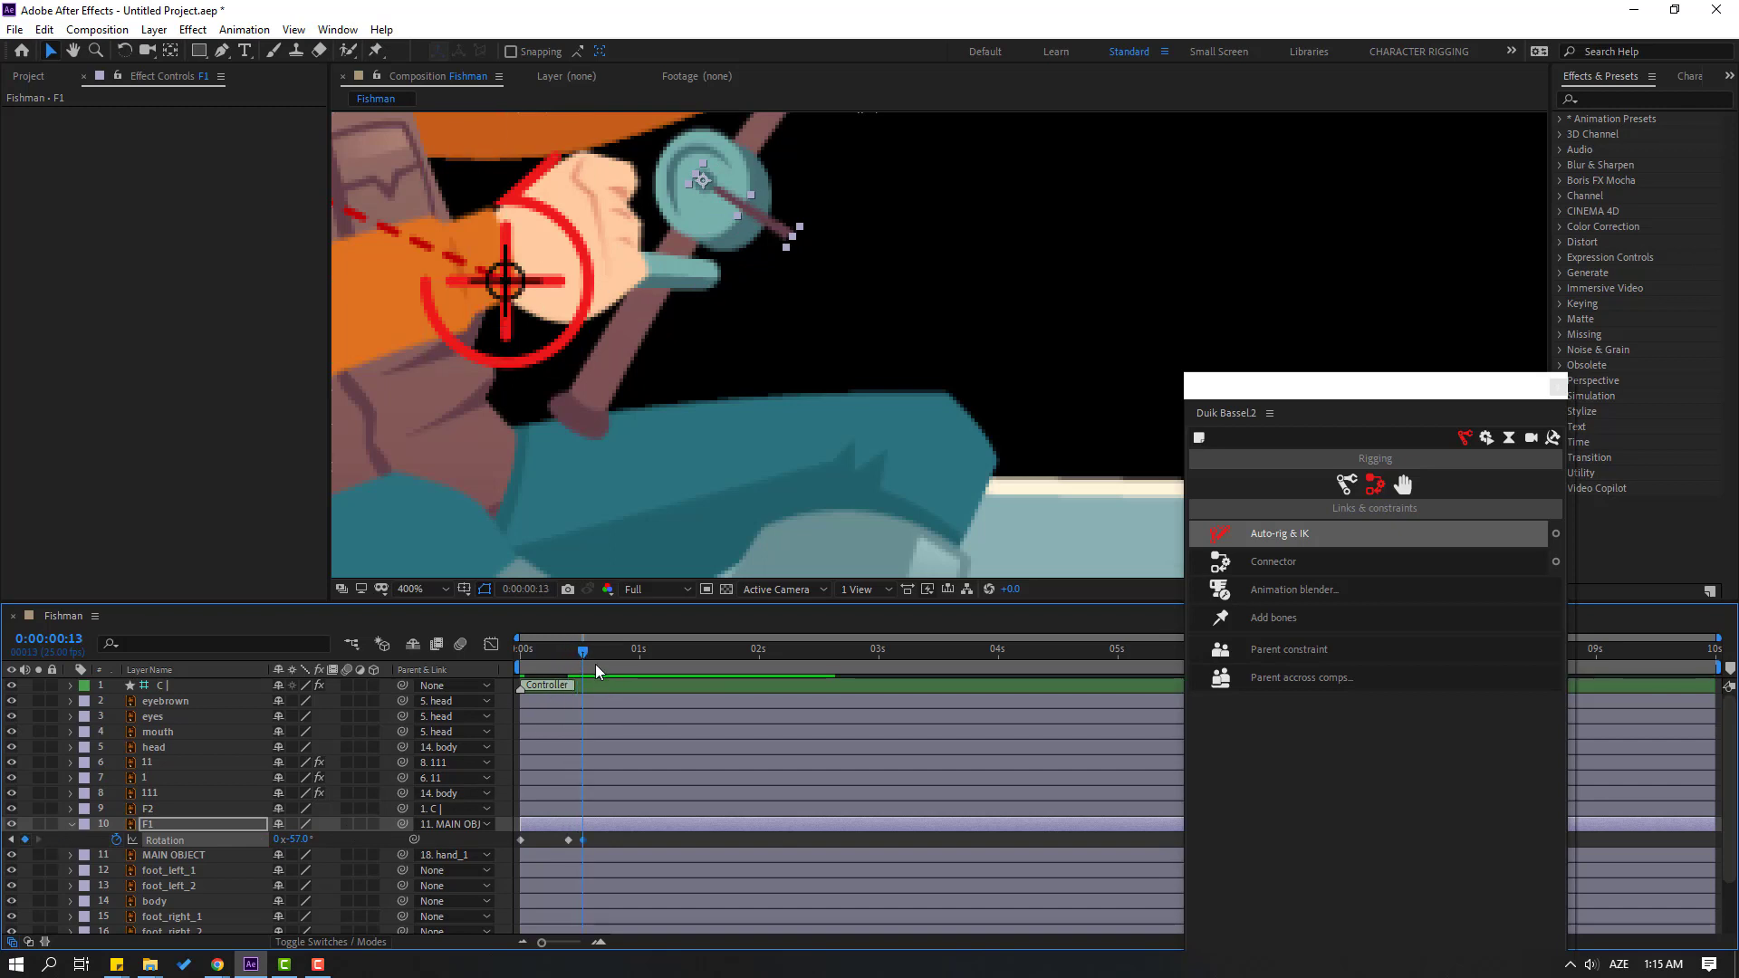
- Key F1's Rotation at +34° and at 0:00:01:01, then swing the handle far the other way
key(shift+Page_Down)
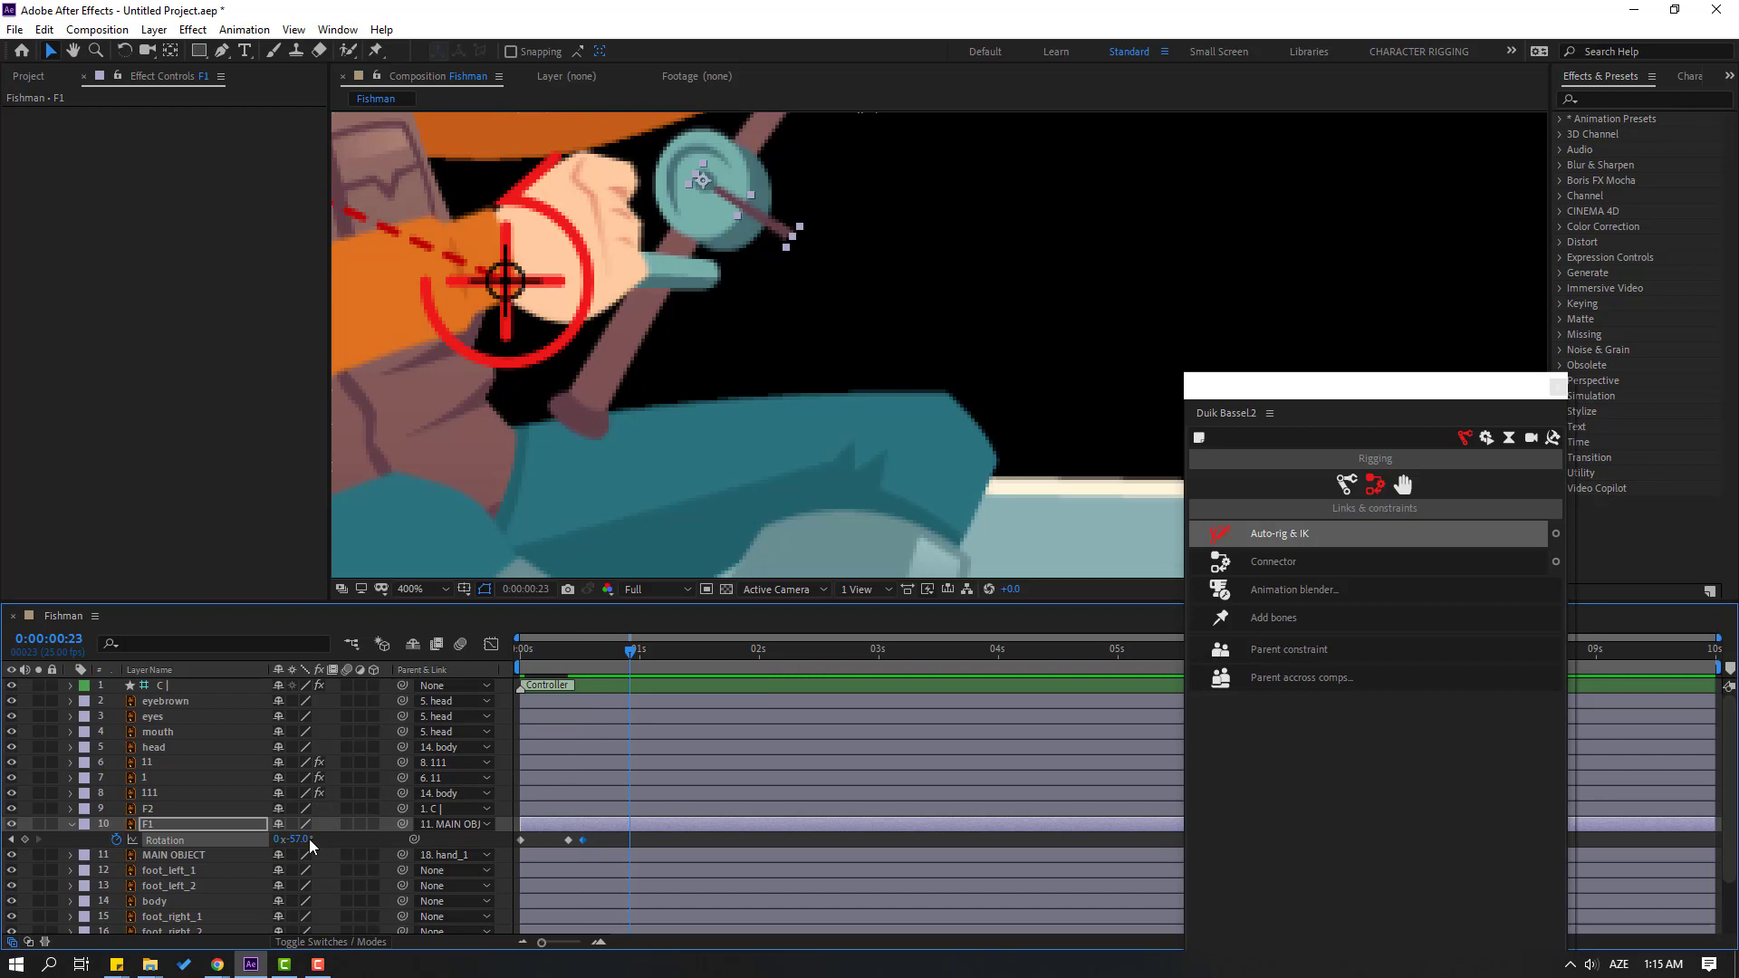
drag(306, 845, 387, 833)
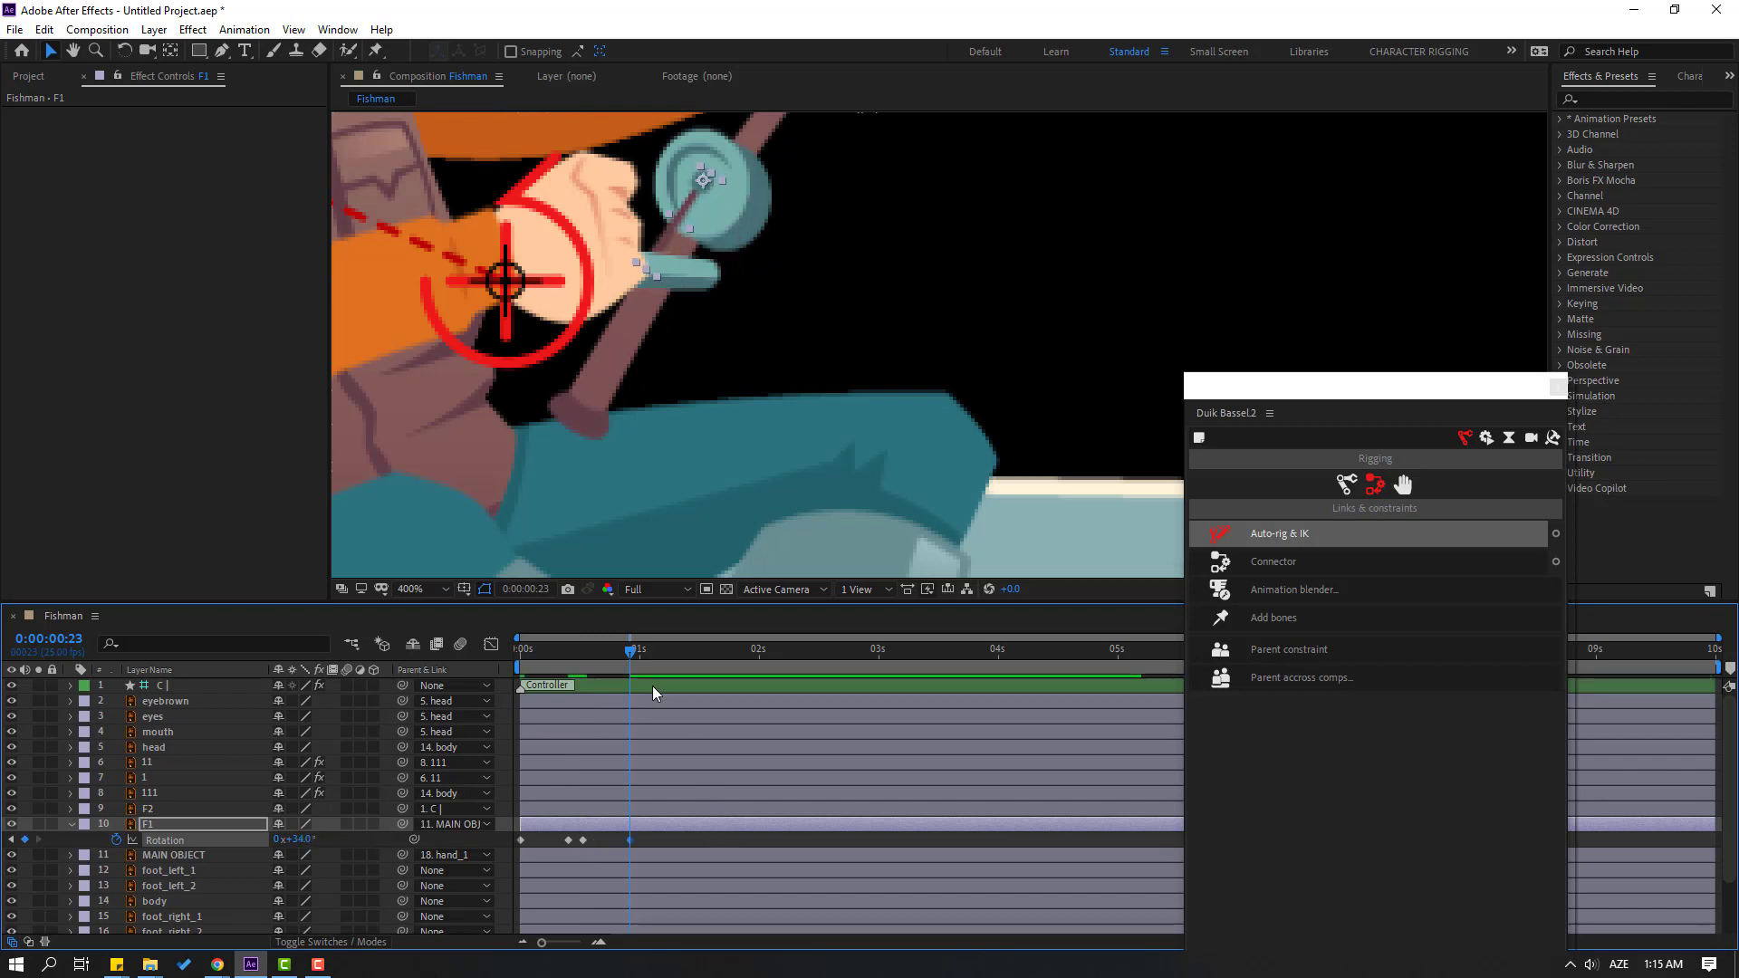
ctrl+click(625, 689)
key(Page_Down)
click(25, 840)
key(shift+Page_Down)
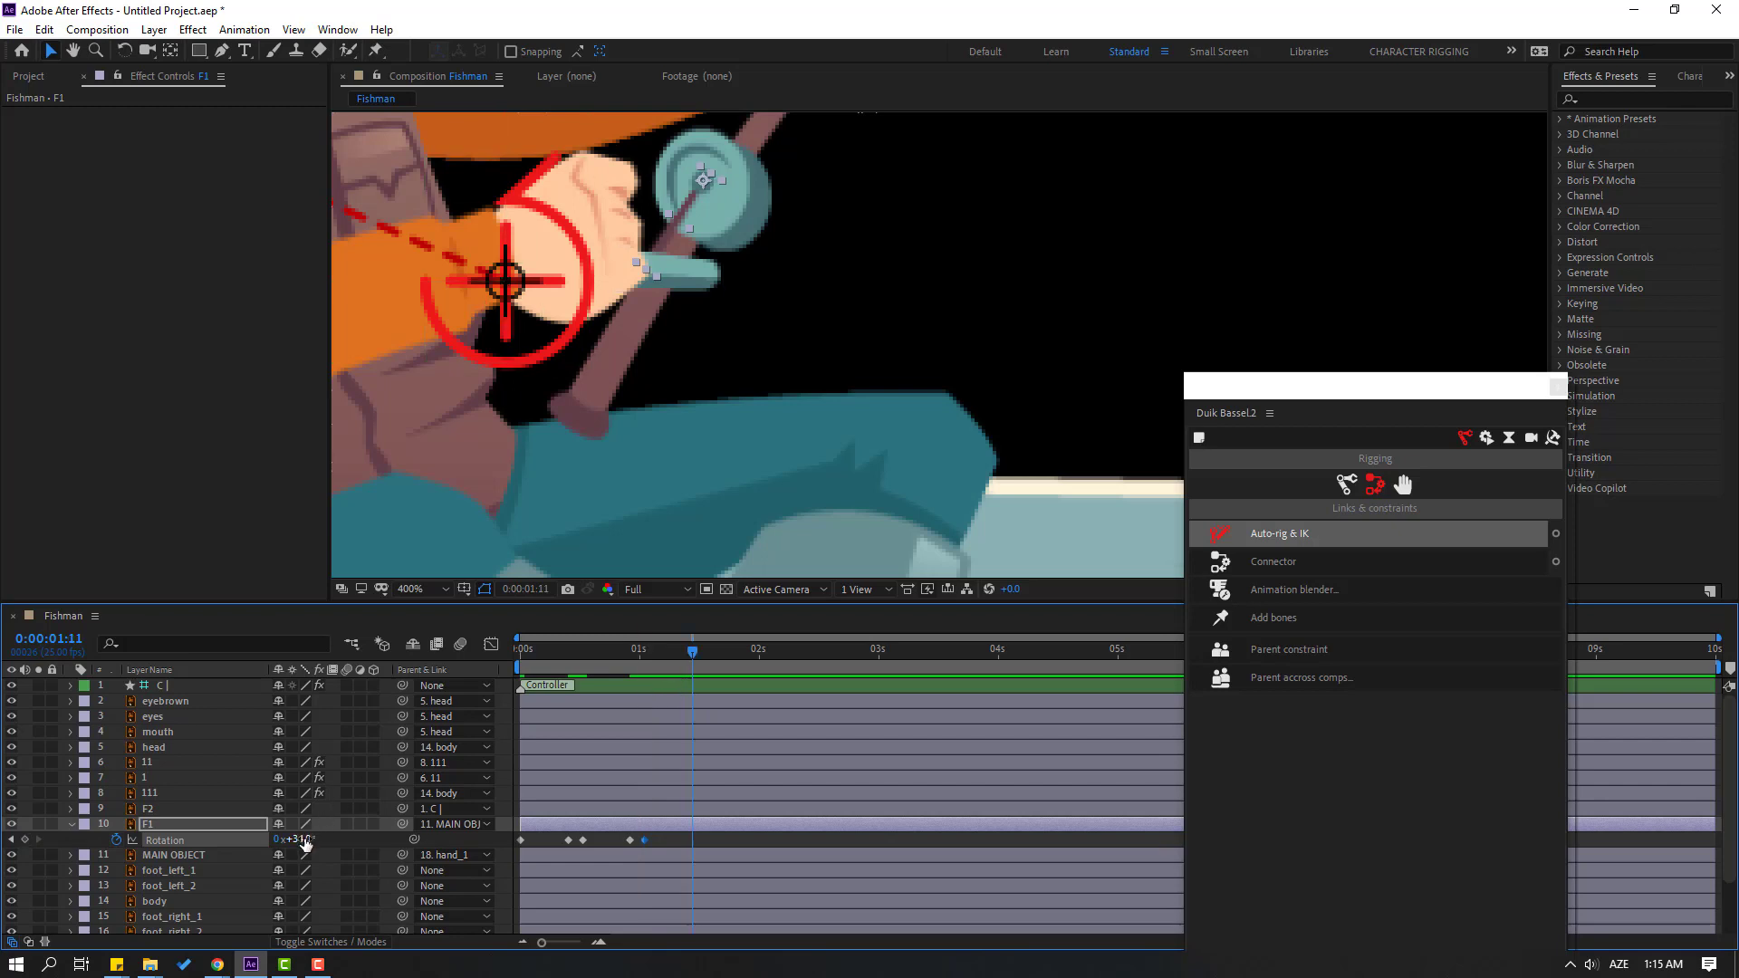
drag(305, 840, 183, 842)
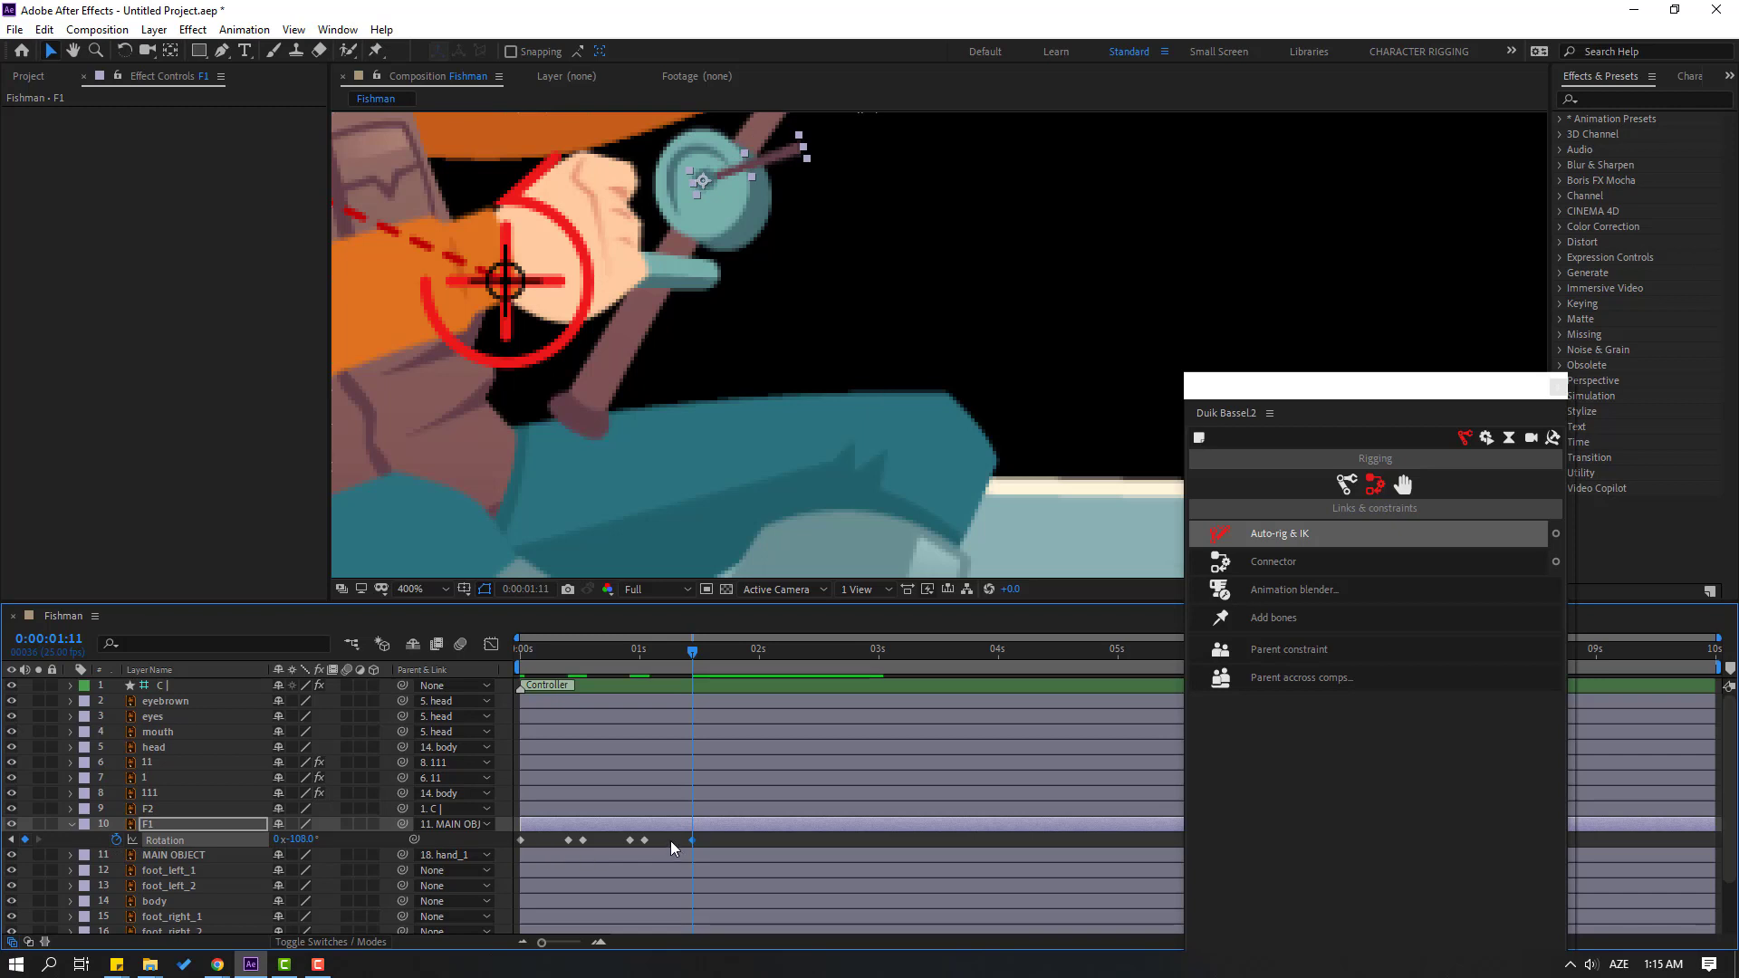
- Apply Easy Ease to all of F1's Rotation keyframes and return to the start
click(578, 838)
drag(577, 838, 512, 849)
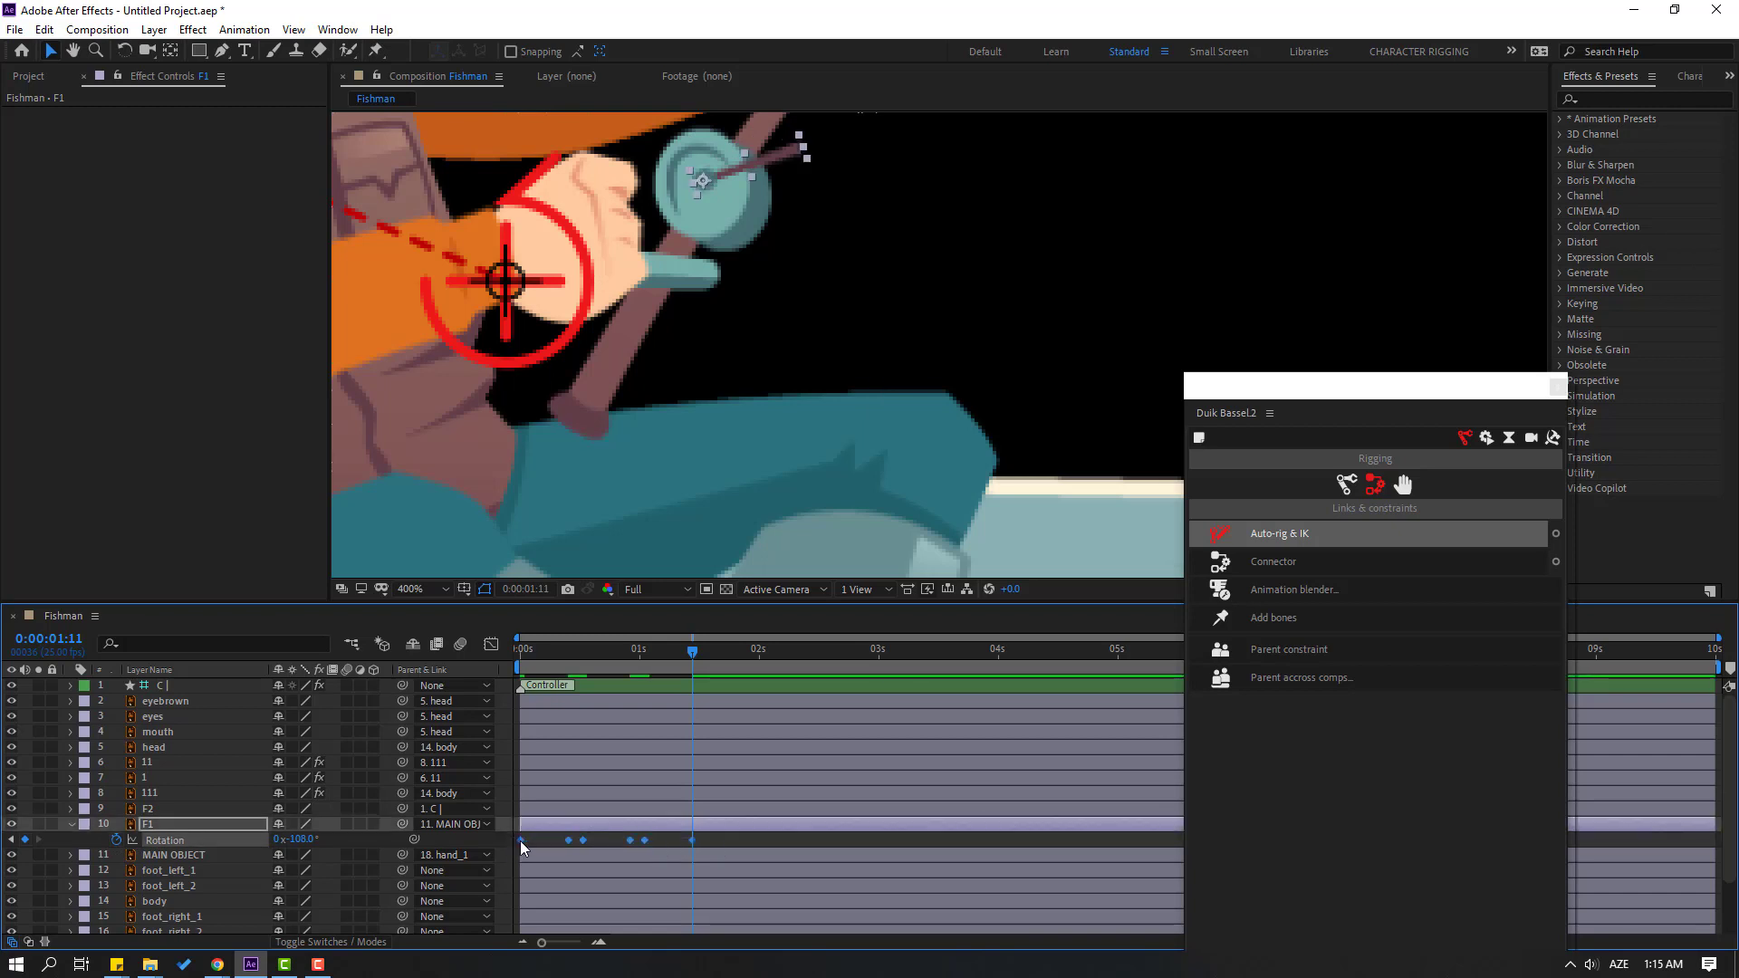
right_click(520, 840)
mouse_move(634, 828)
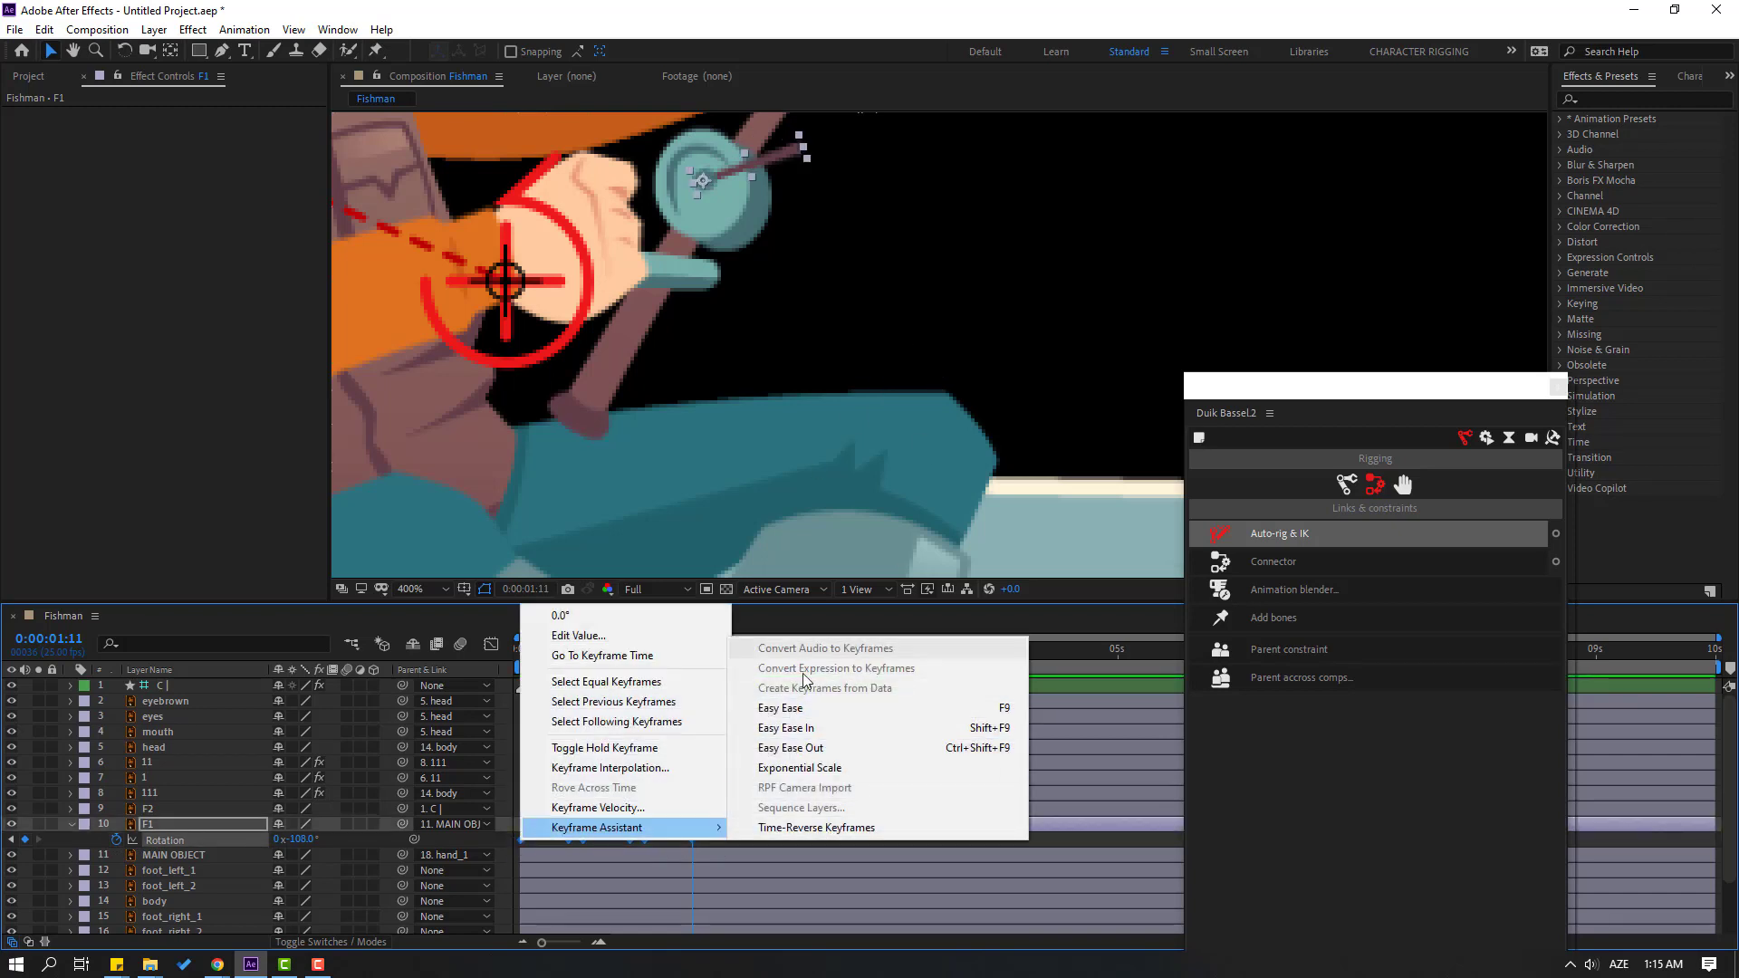
click(796, 706)
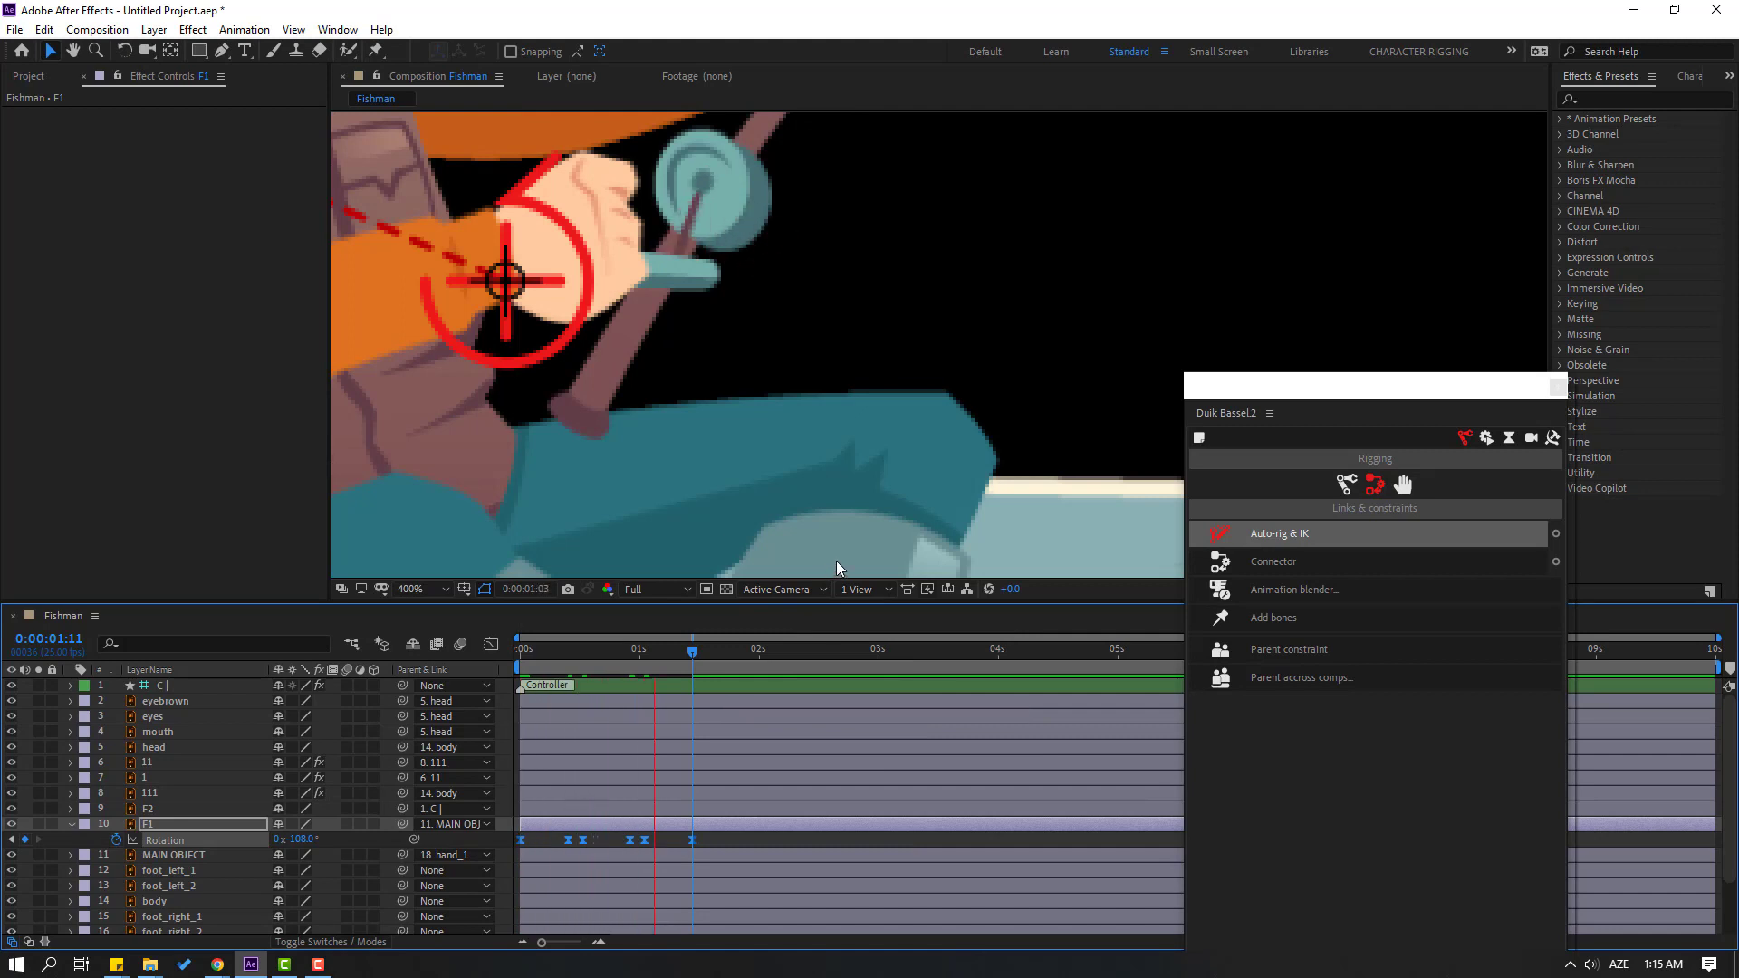
click(654, 652)
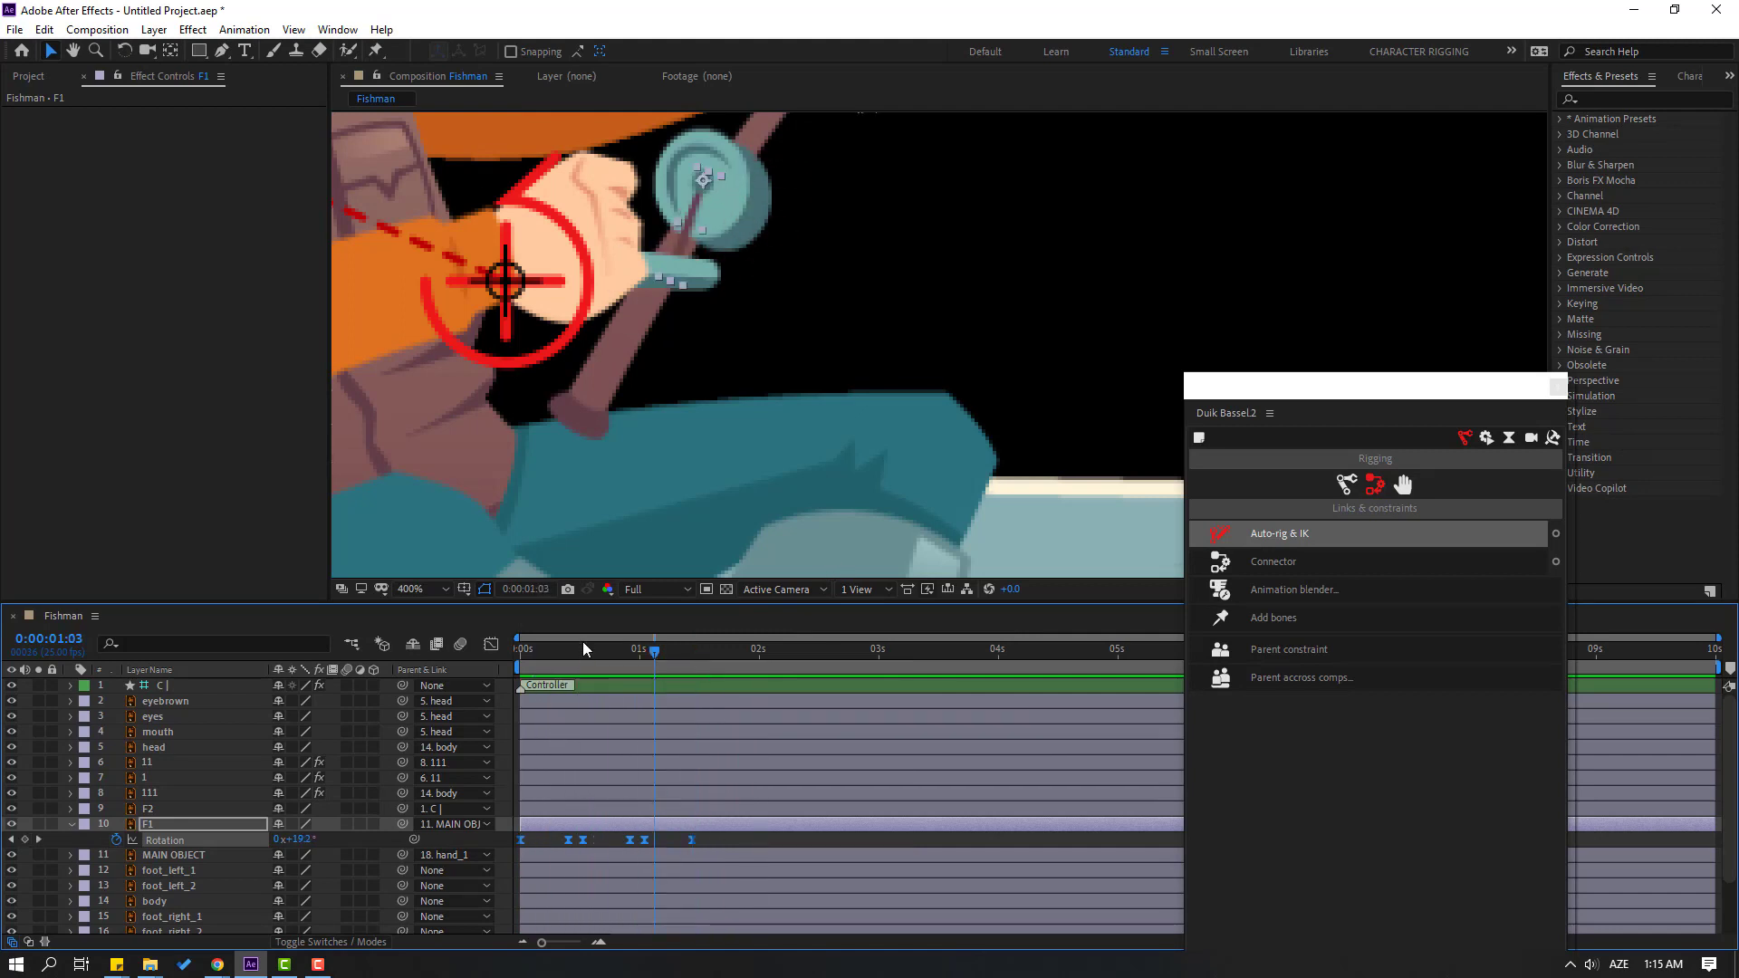
key(Home)
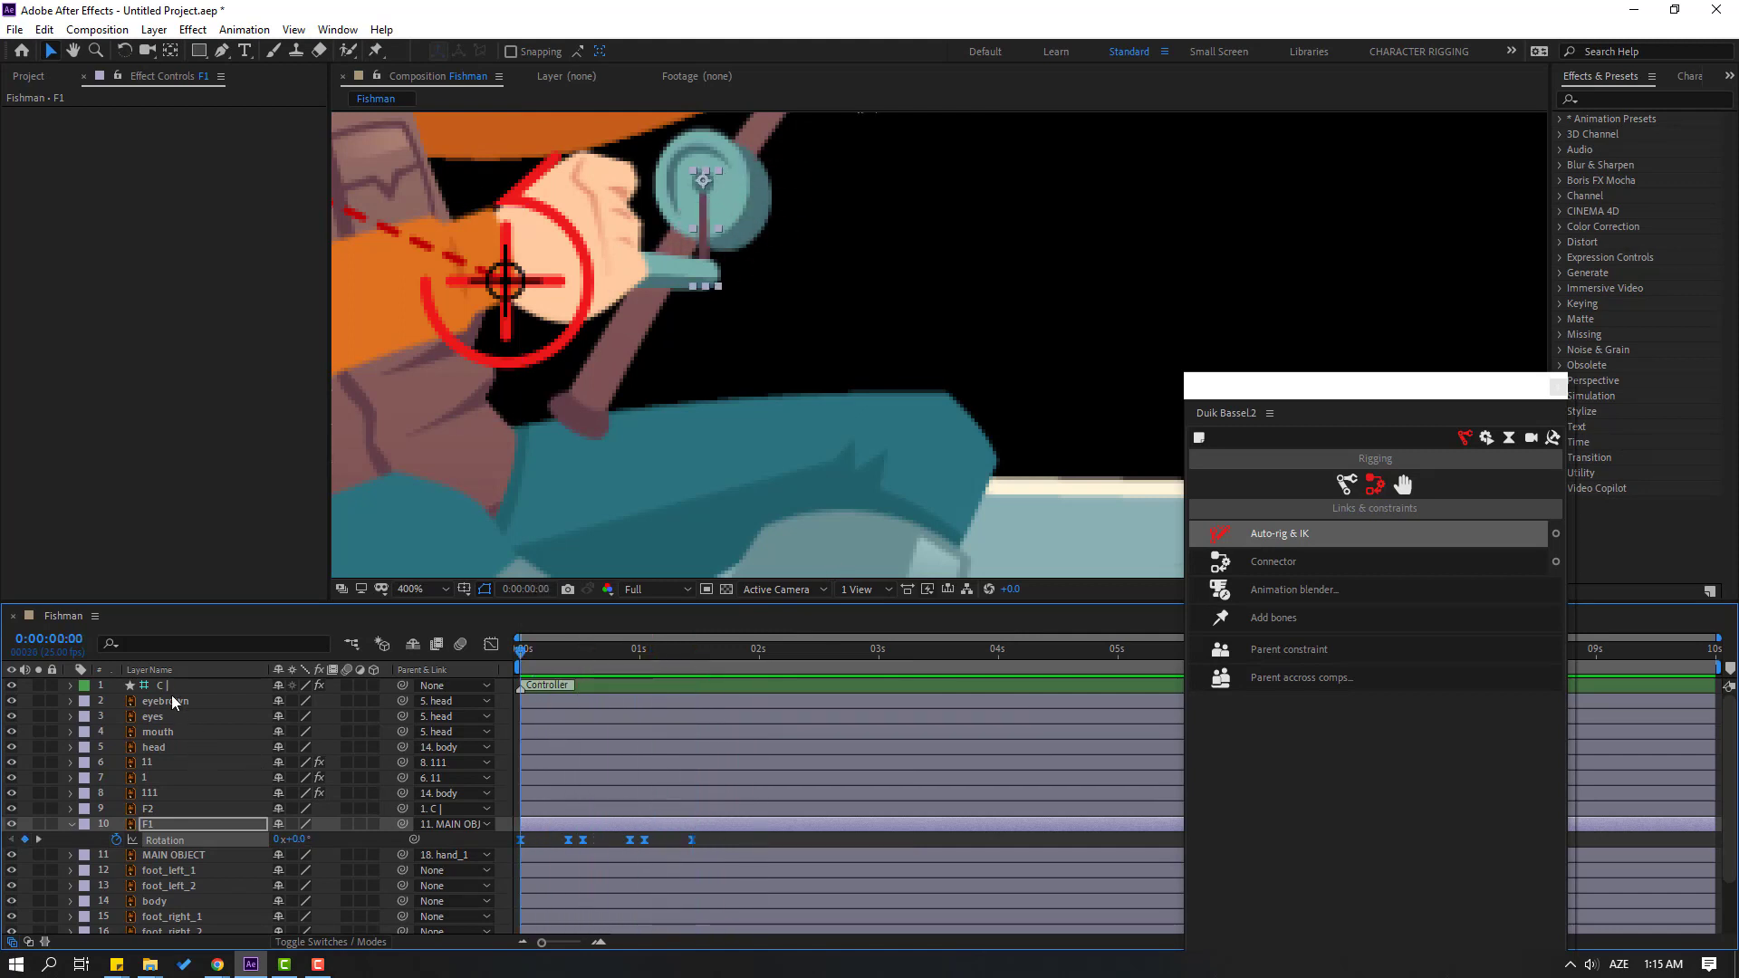
click(170, 686)
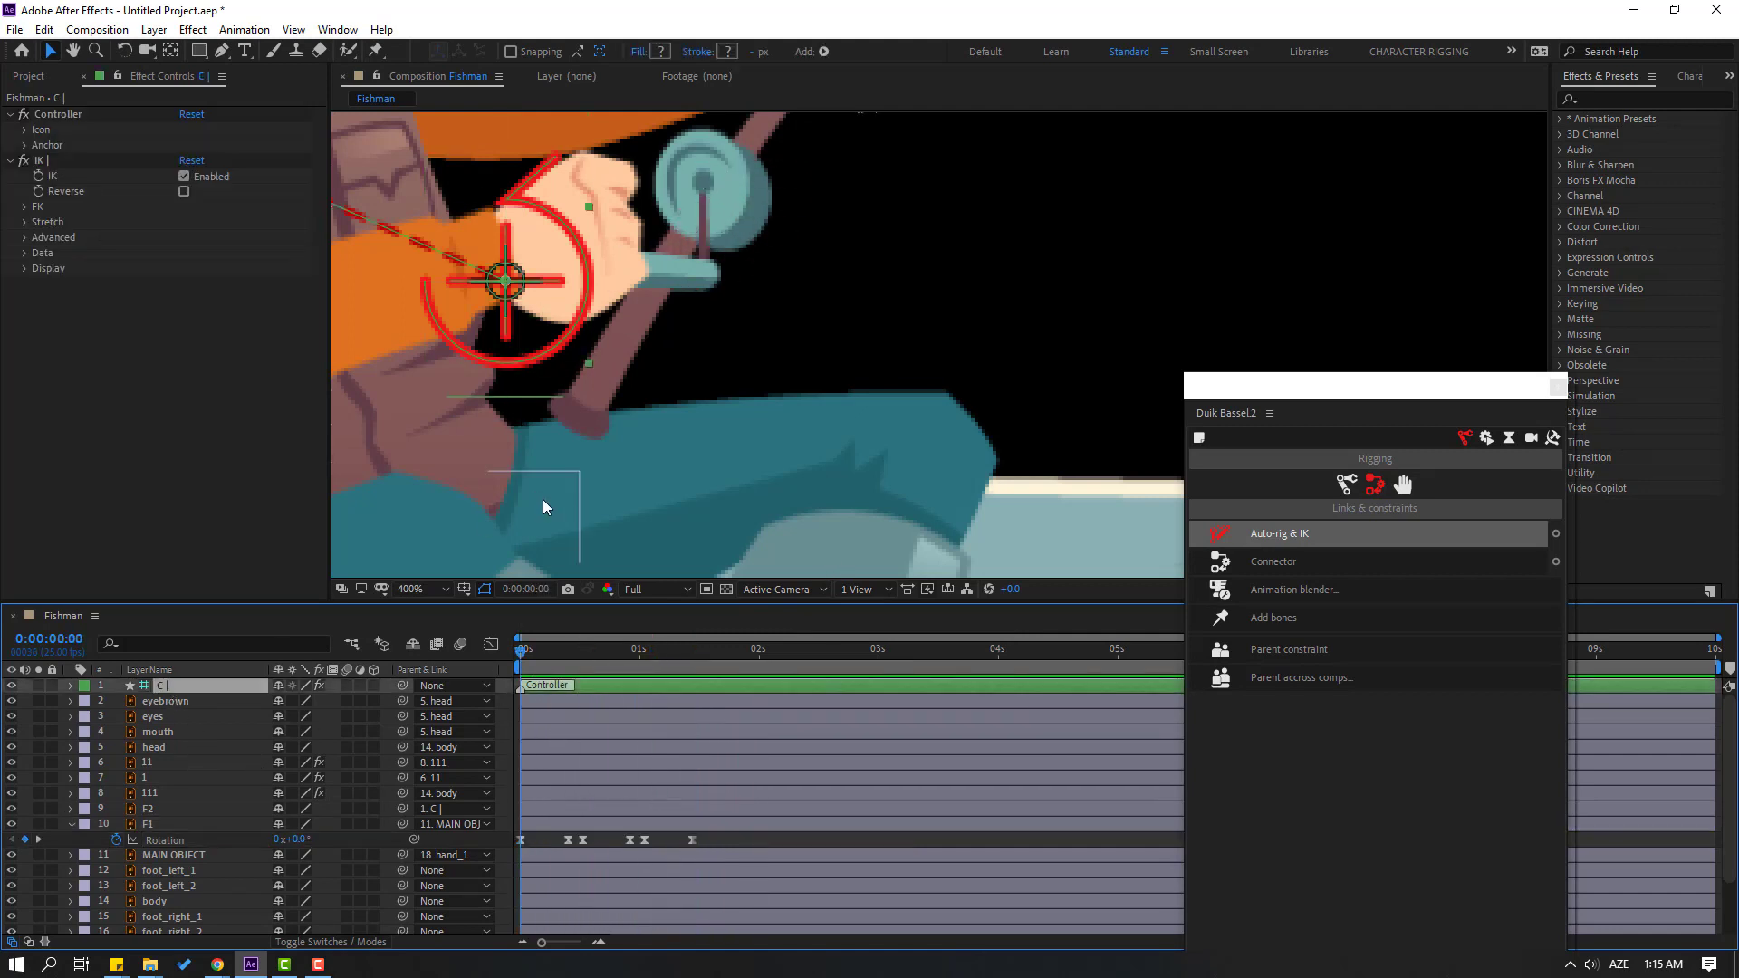
- Start keyframing controller C's Position and place it on the reel handle around frame 10
key(p)
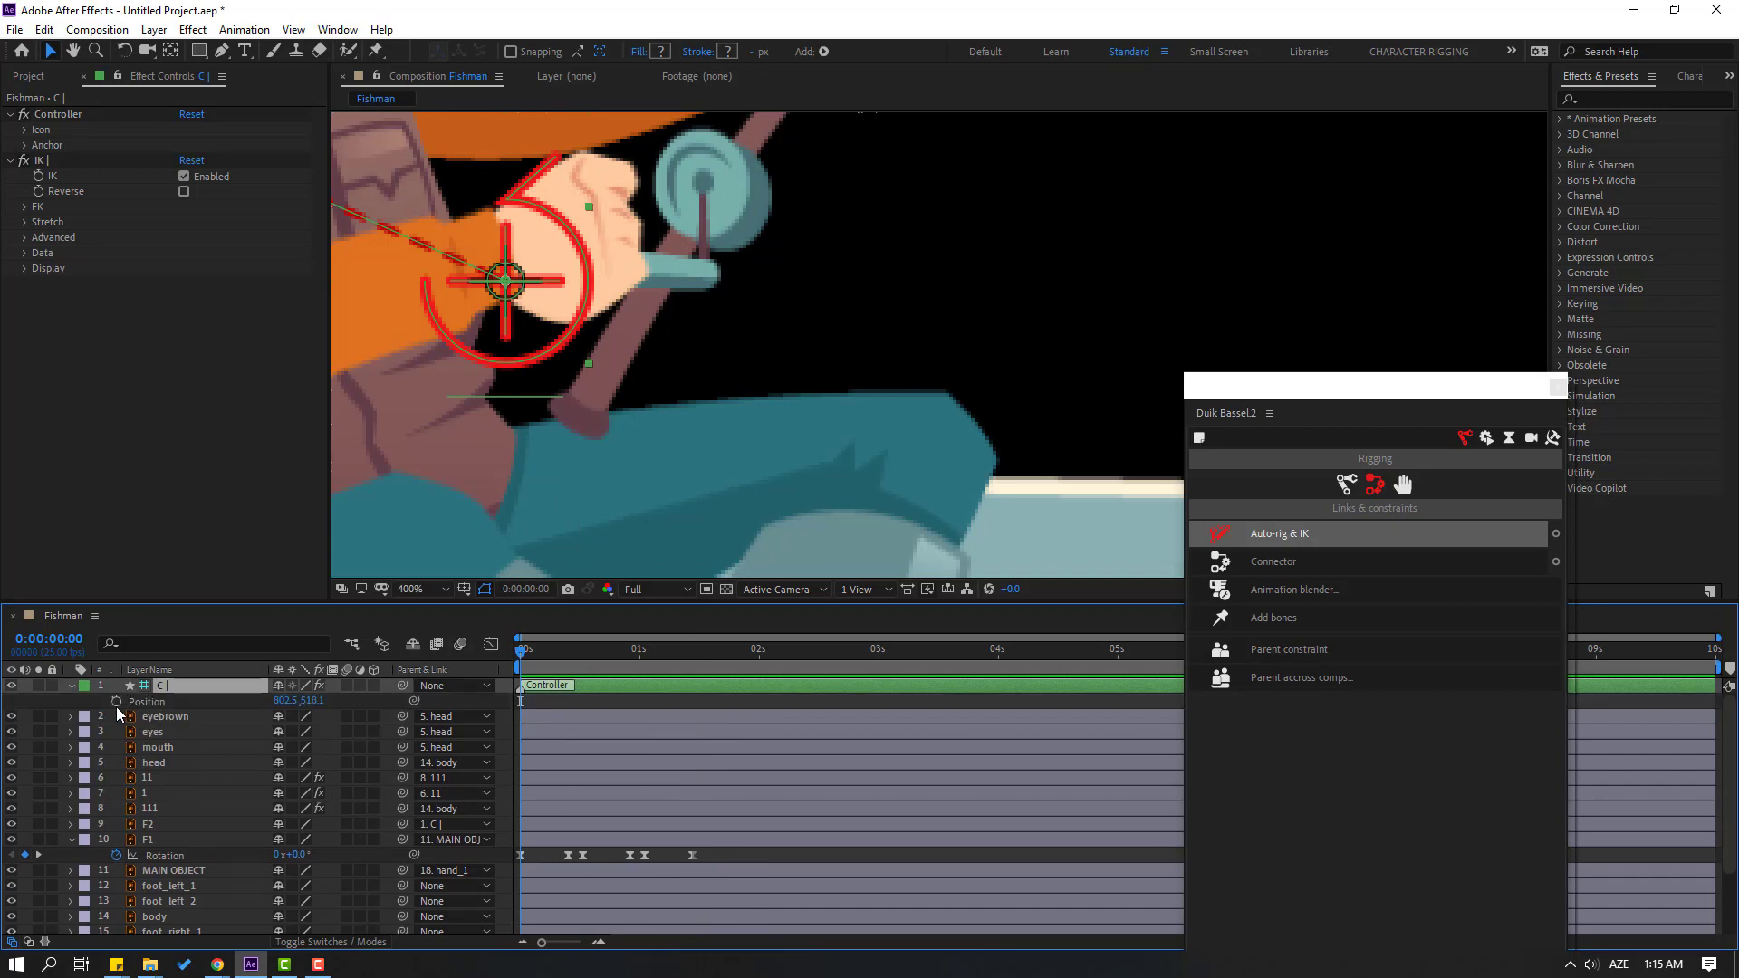
click(115, 703)
drag(530, 658, 570, 665)
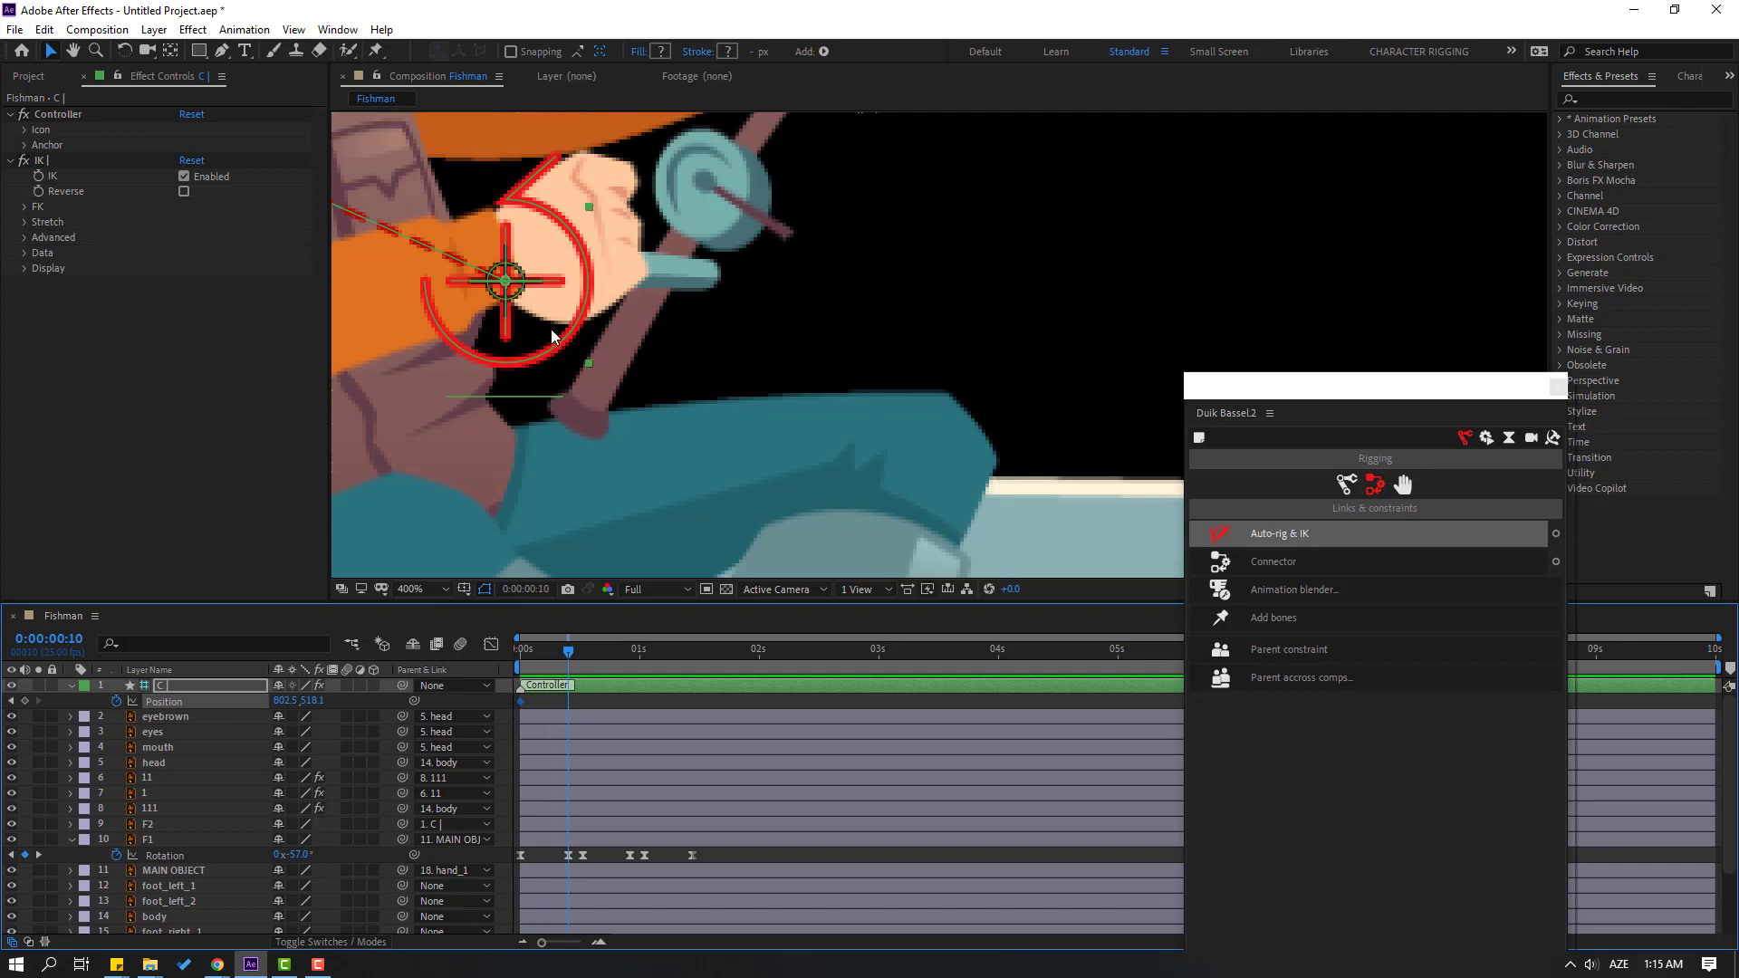
drag(550, 329, 626, 293)
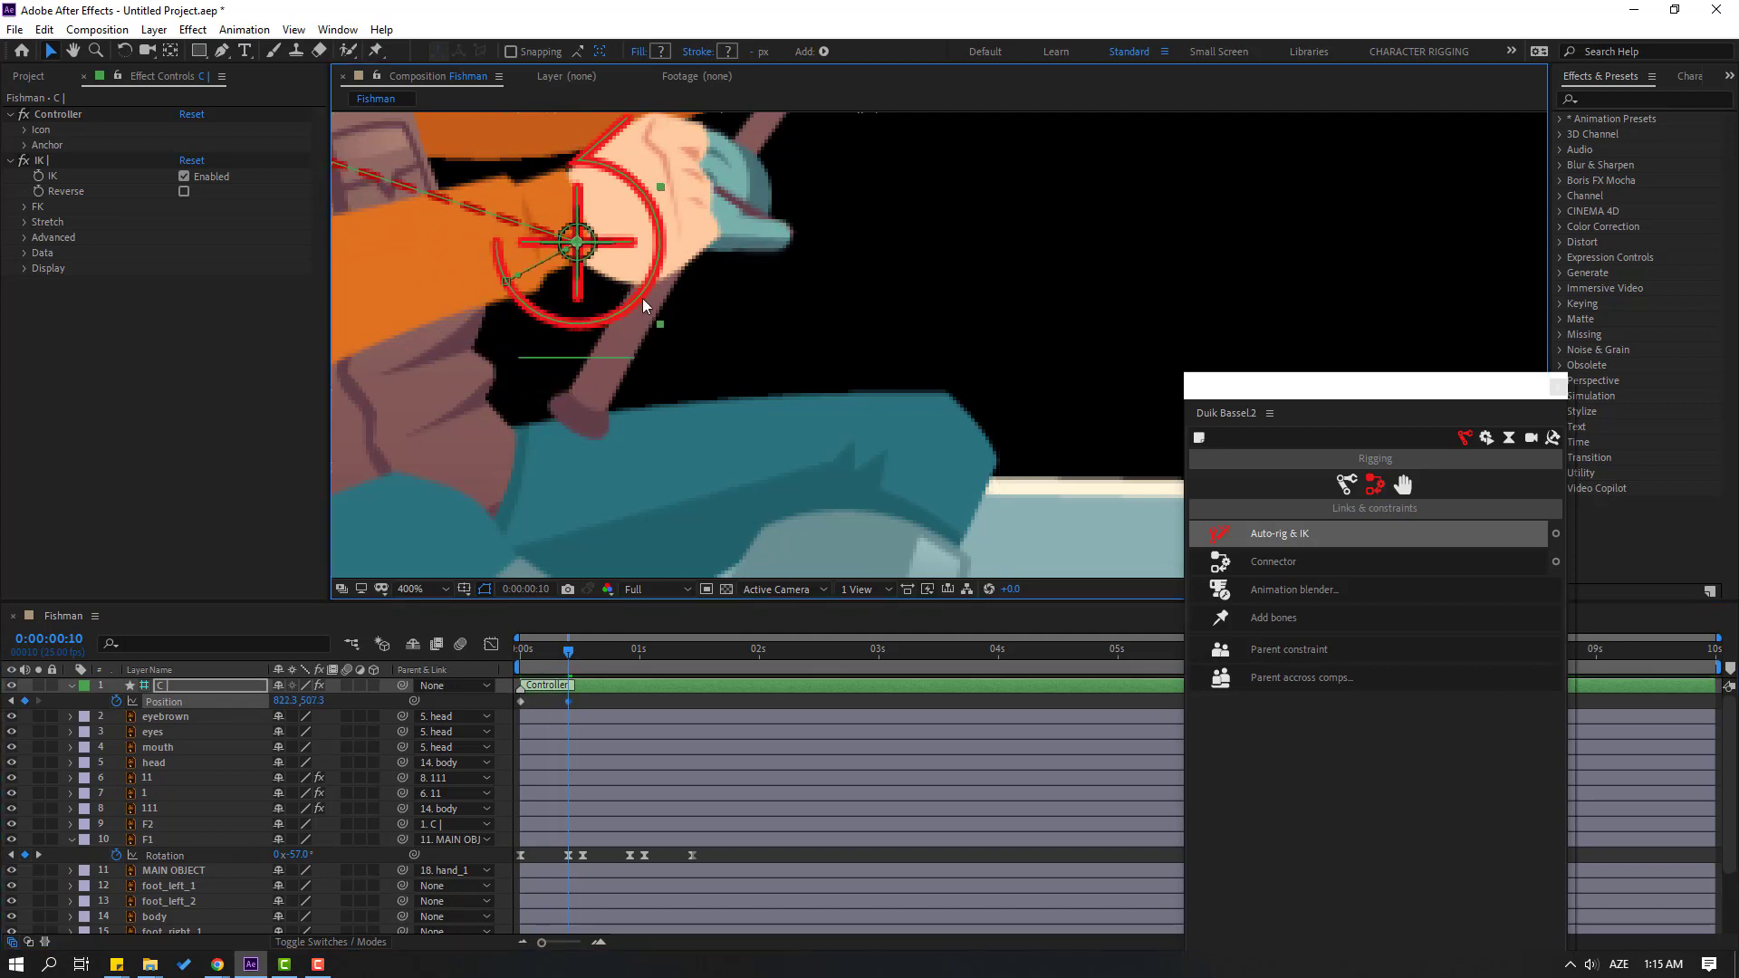
scroll(639, 303, down, 2)
key(space)
drag(874, 296, 844, 322)
scroll(844, 322, up, 1)
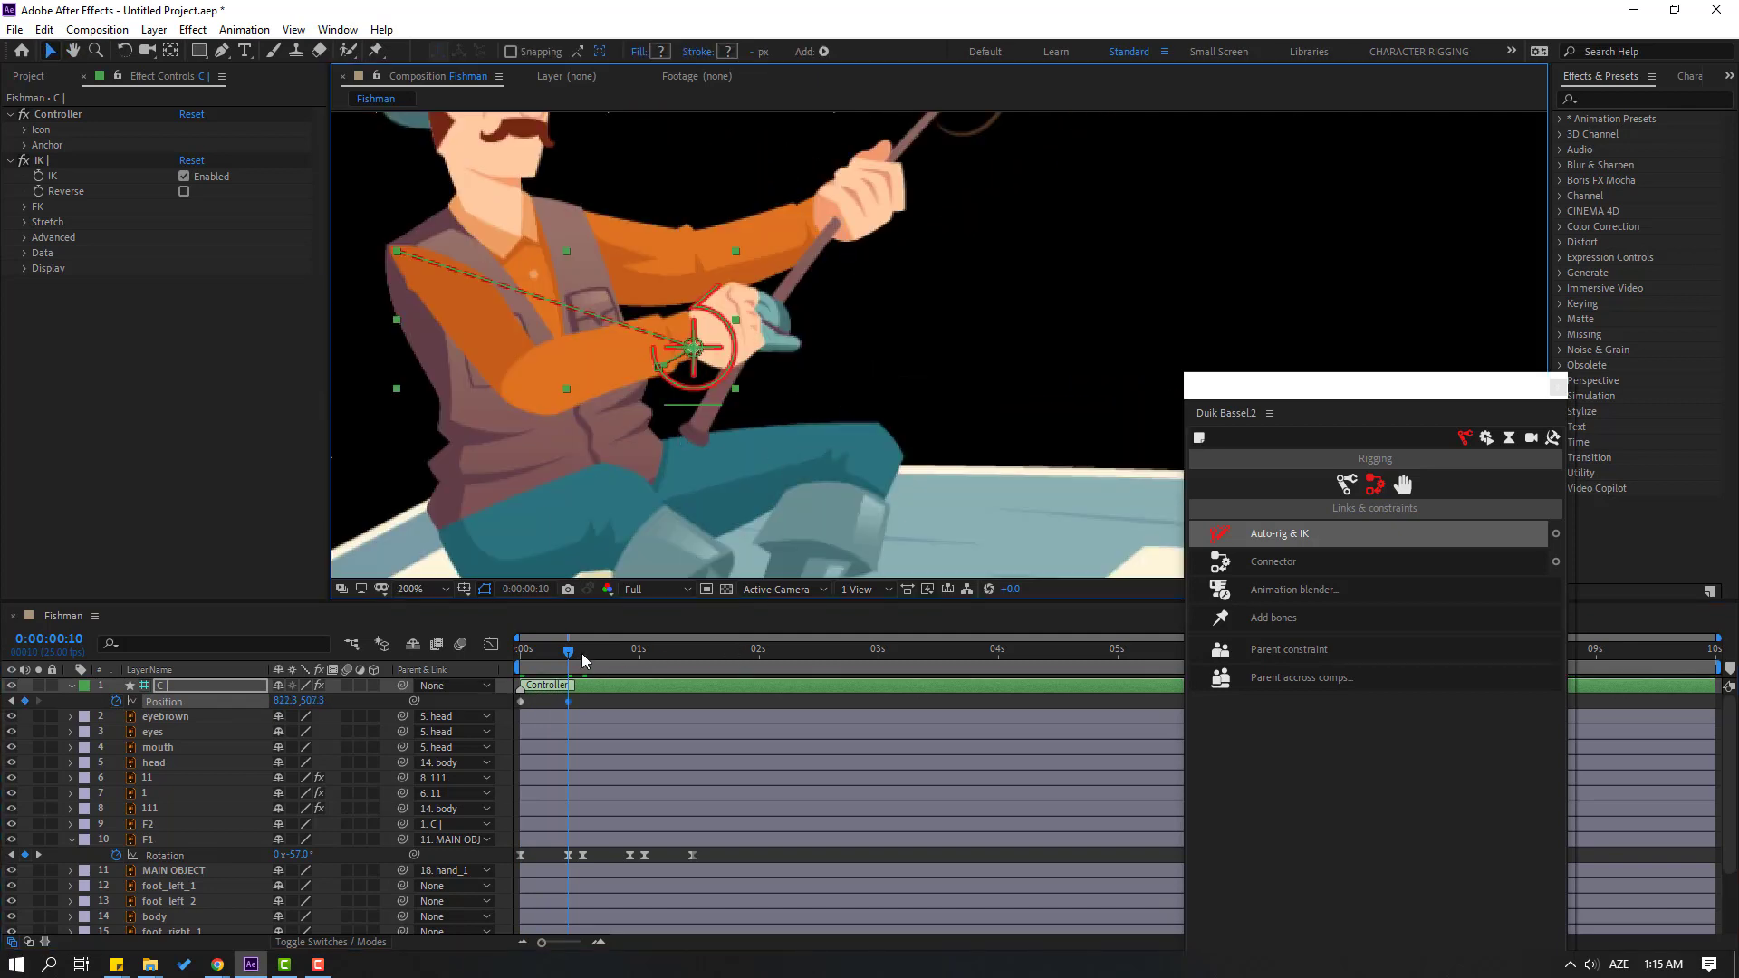
- Apply Easy Ease to controller C's opening Position keyframe from frame 5
mouse_move(570, 653)
mouse_down()
mouse_move(504, 657)
mouse_move(544, 656)
mouse_up()
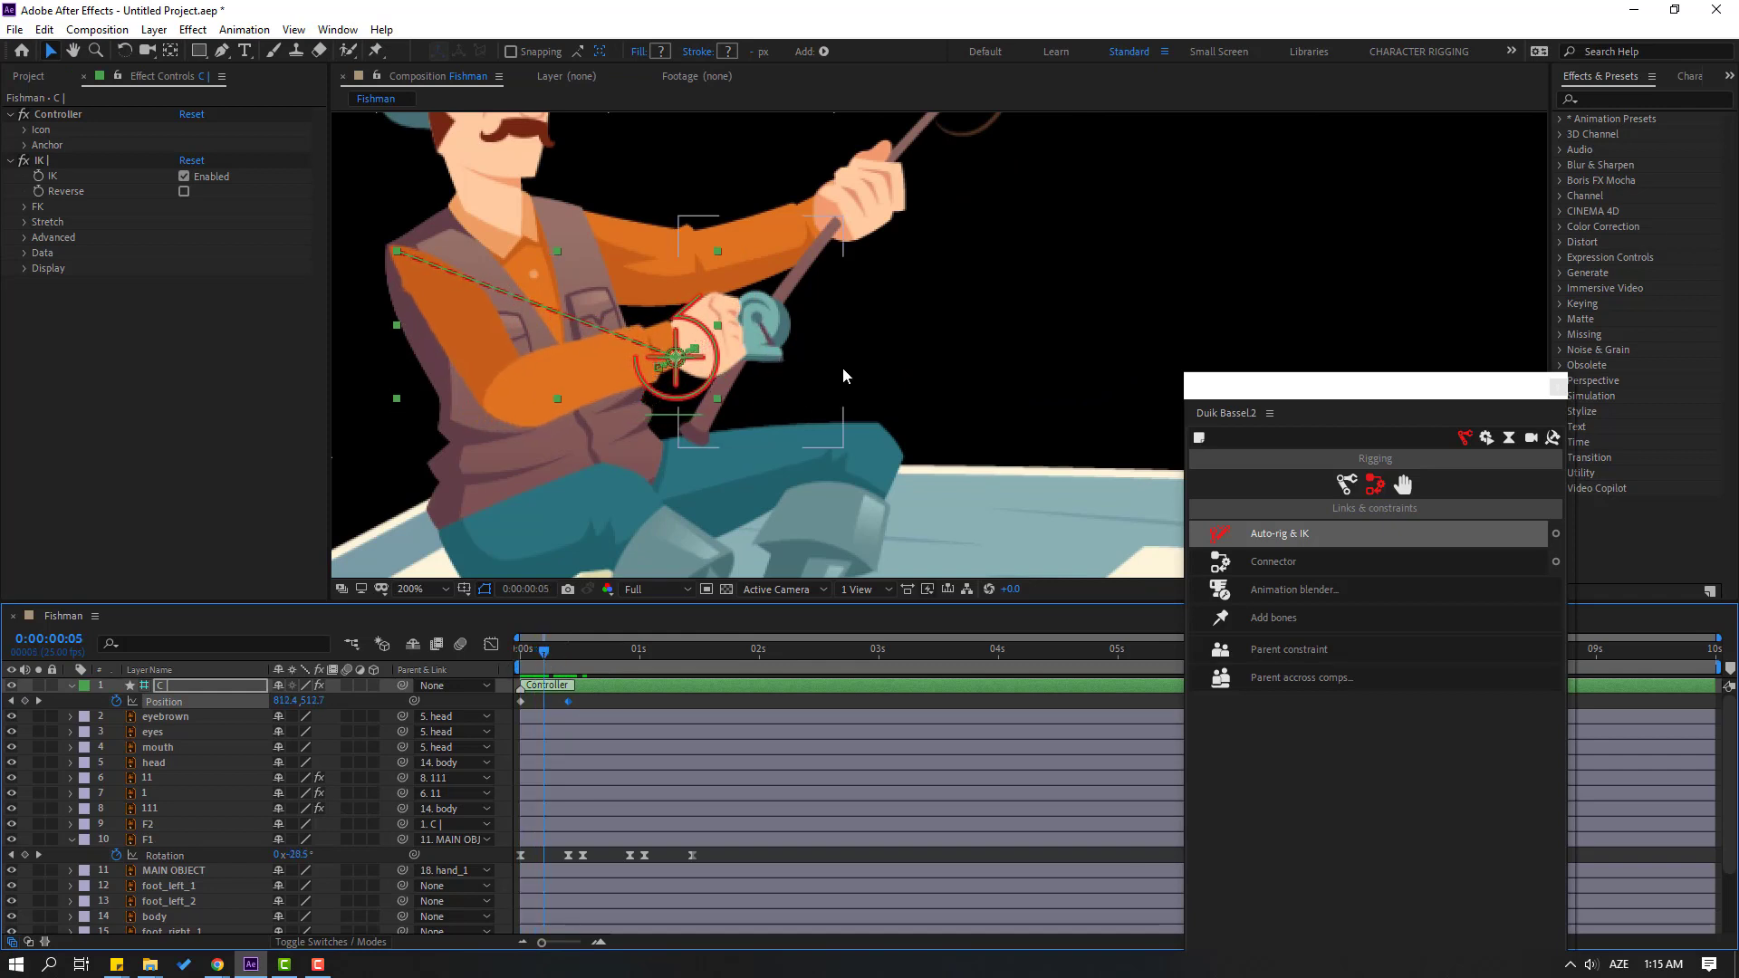
scroll(842, 367, up, 1)
key(space)
drag(708, 426, 833, 393)
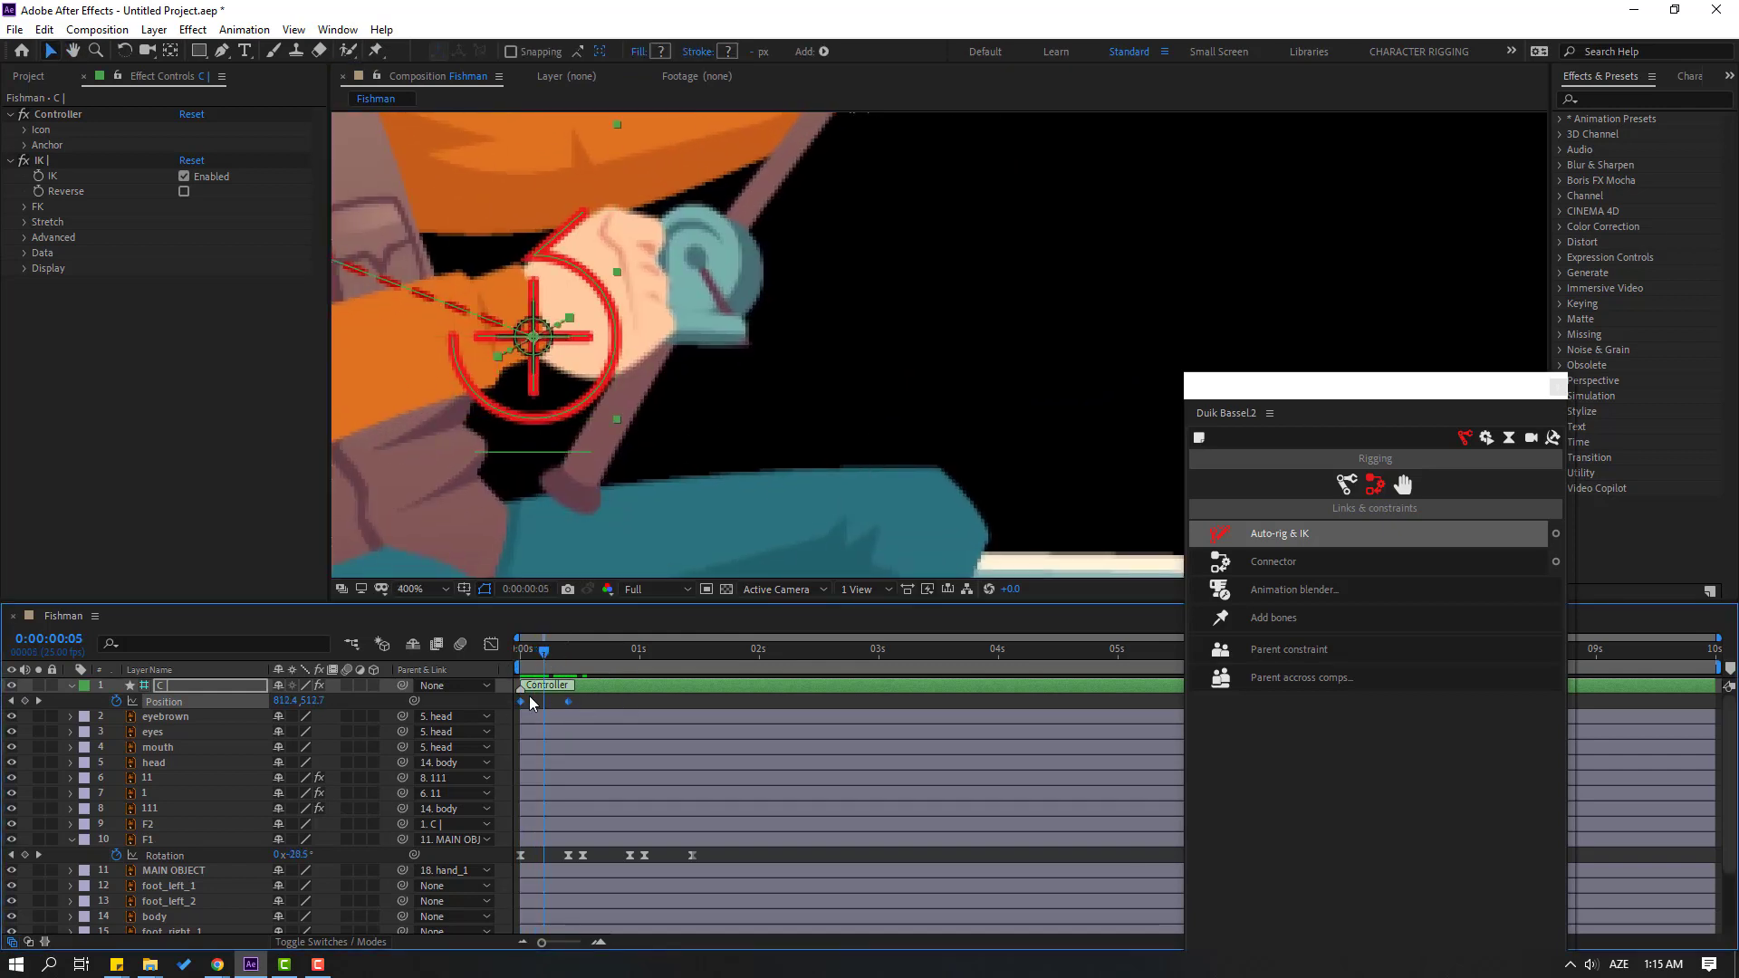
right_click(523, 701)
mouse_move(634, 921)
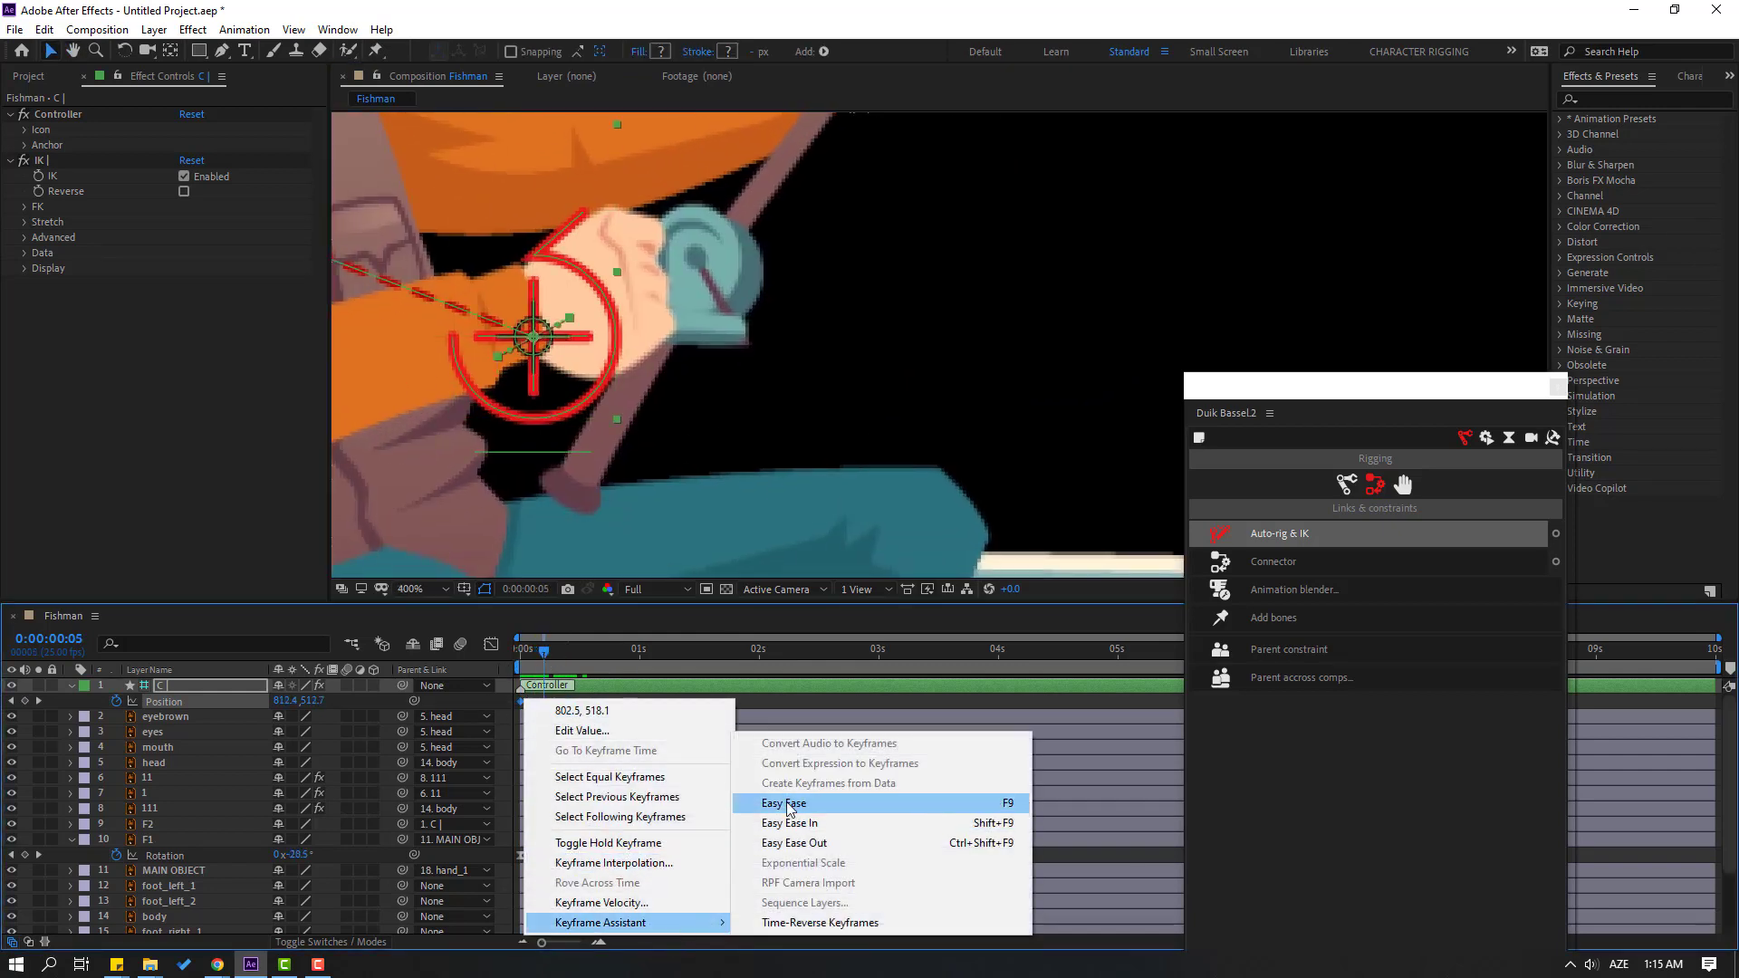
click(783, 804)
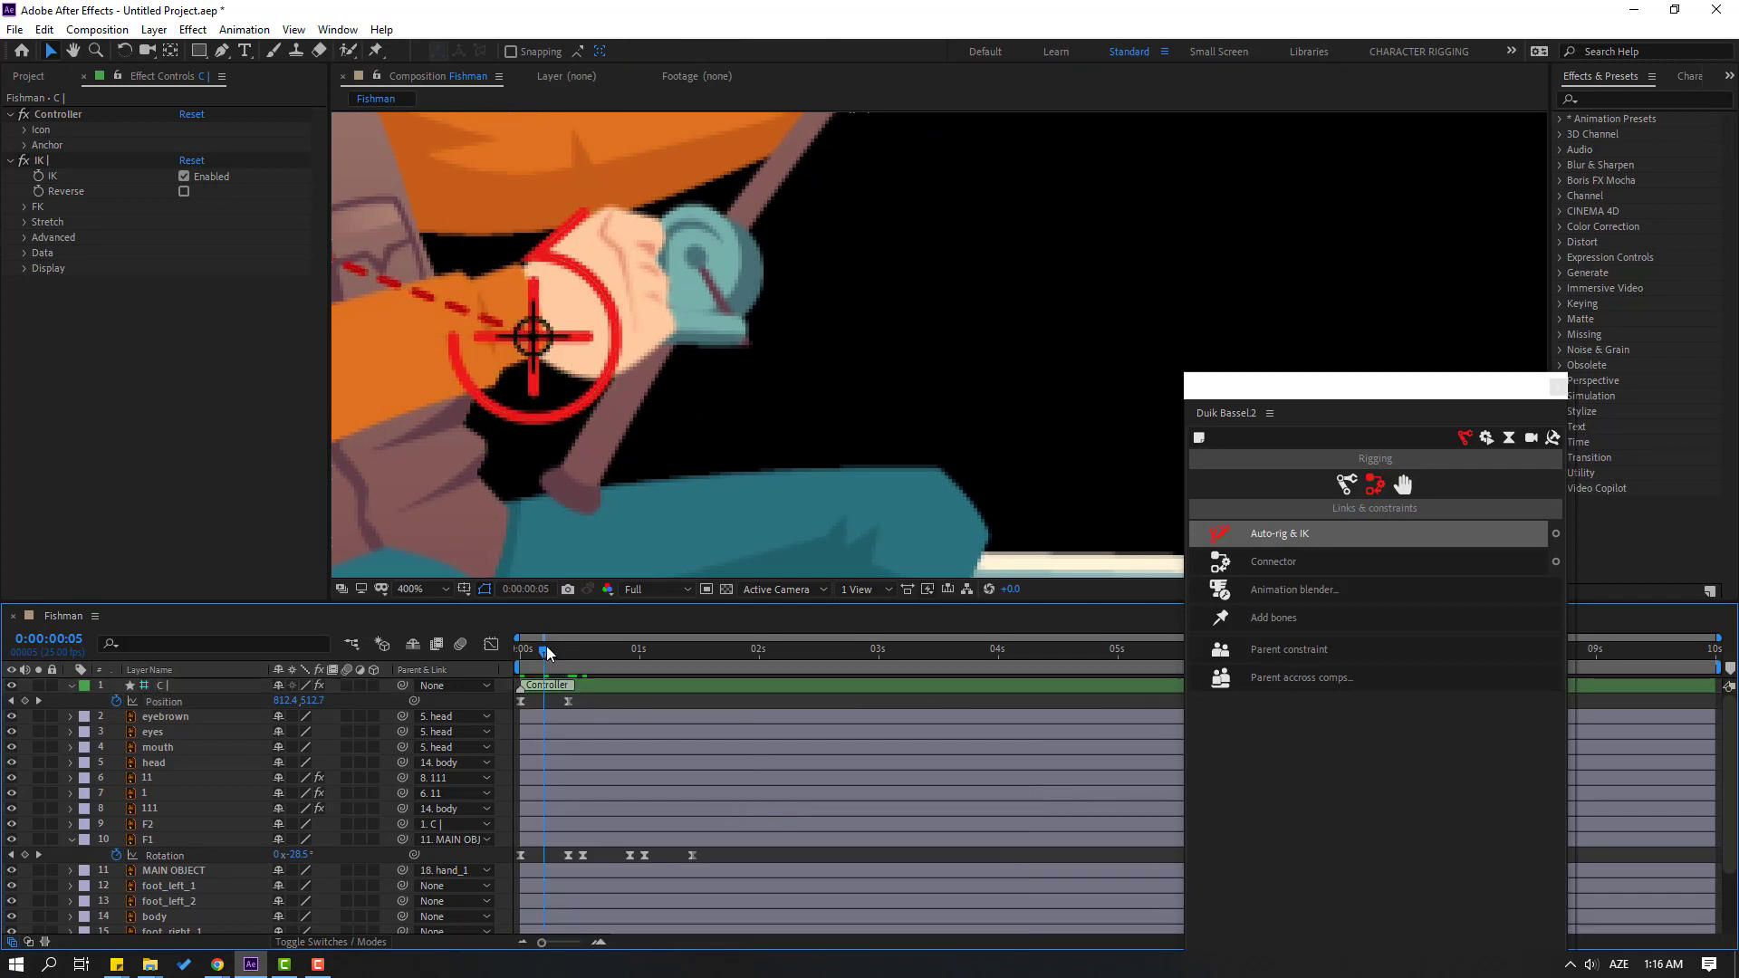
mouse_move(543, 648)
mouse_down()
mouse_move(503, 644)
mouse_move(544, 644)
mouse_up()
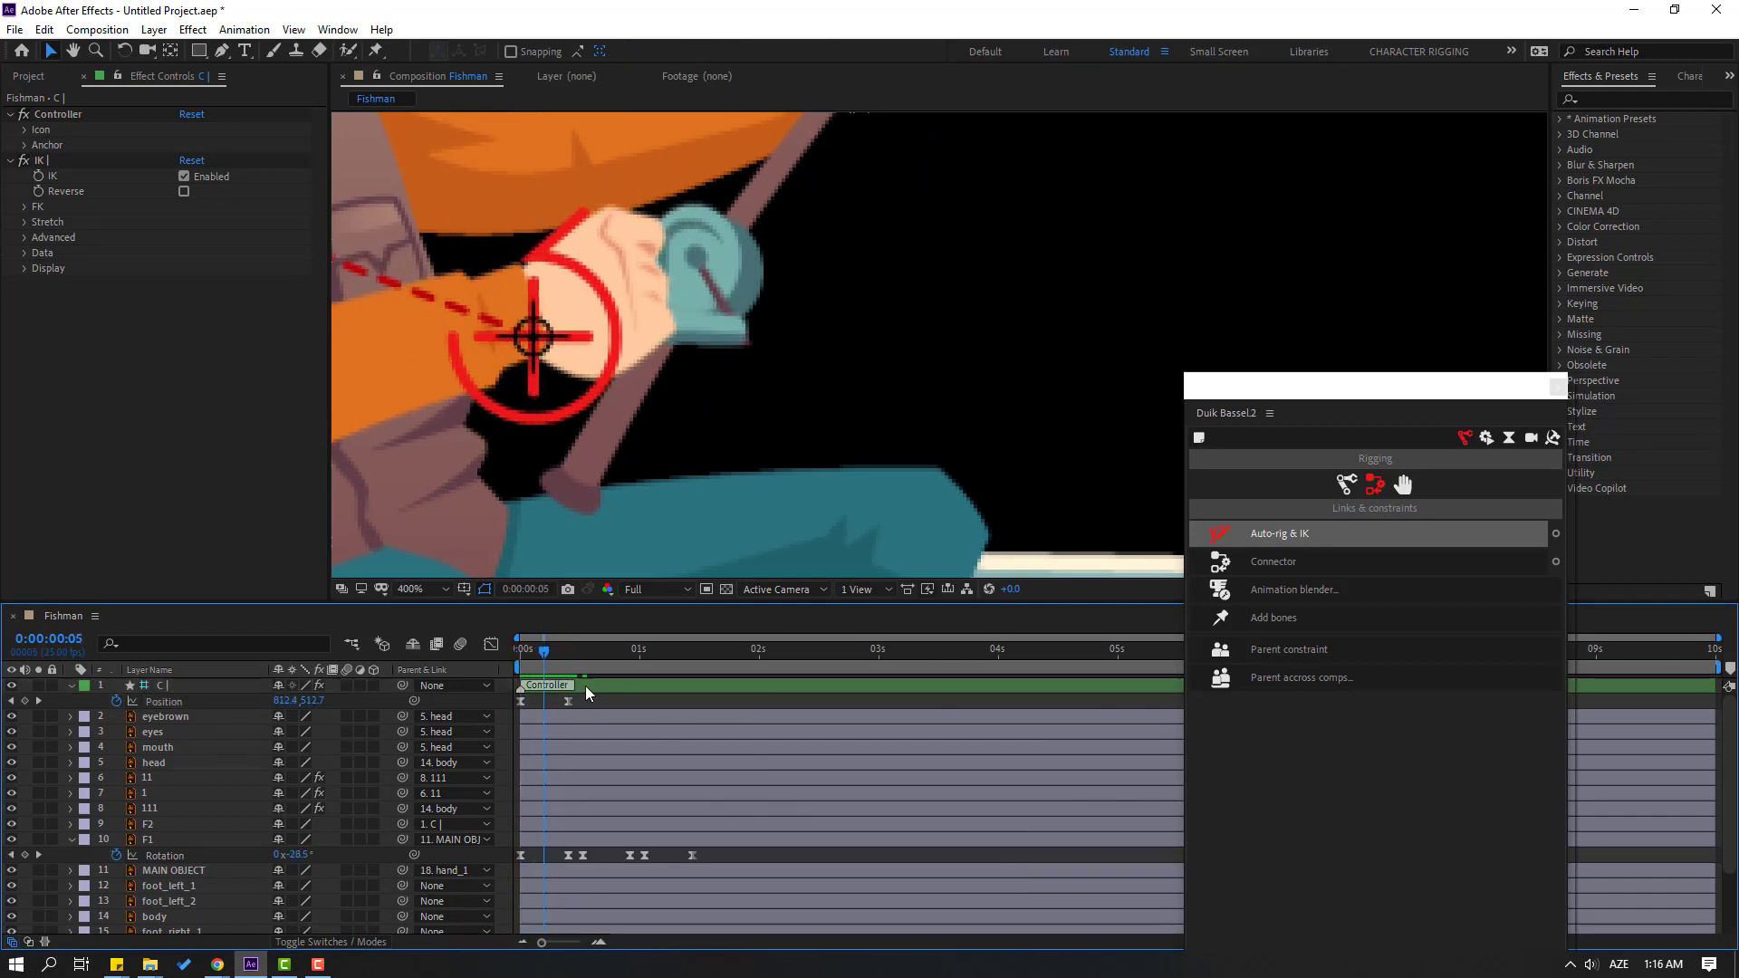
click(584, 687)
- Key controller C's Position at frames 5, 21, 19 and 14 so the hand follows the handle
drag(603, 324, 611, 331)
drag(521, 653, 570, 659)
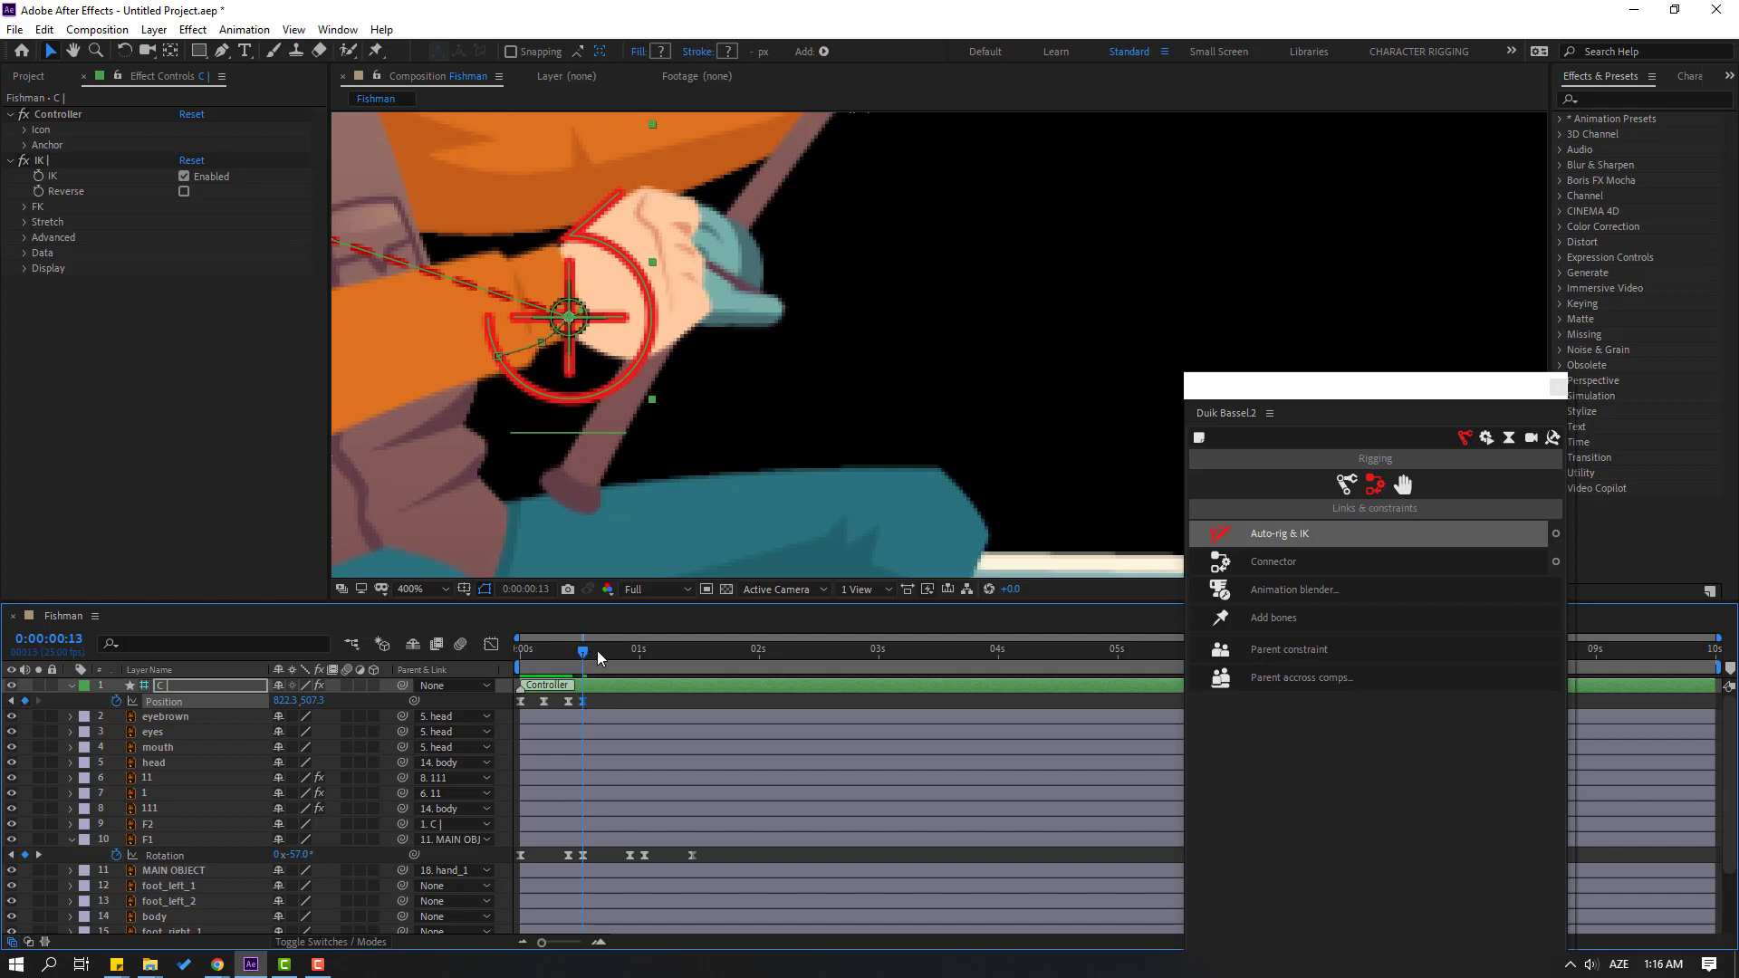
drag(584, 652, 628, 653)
drag(621, 351, 490, 381)
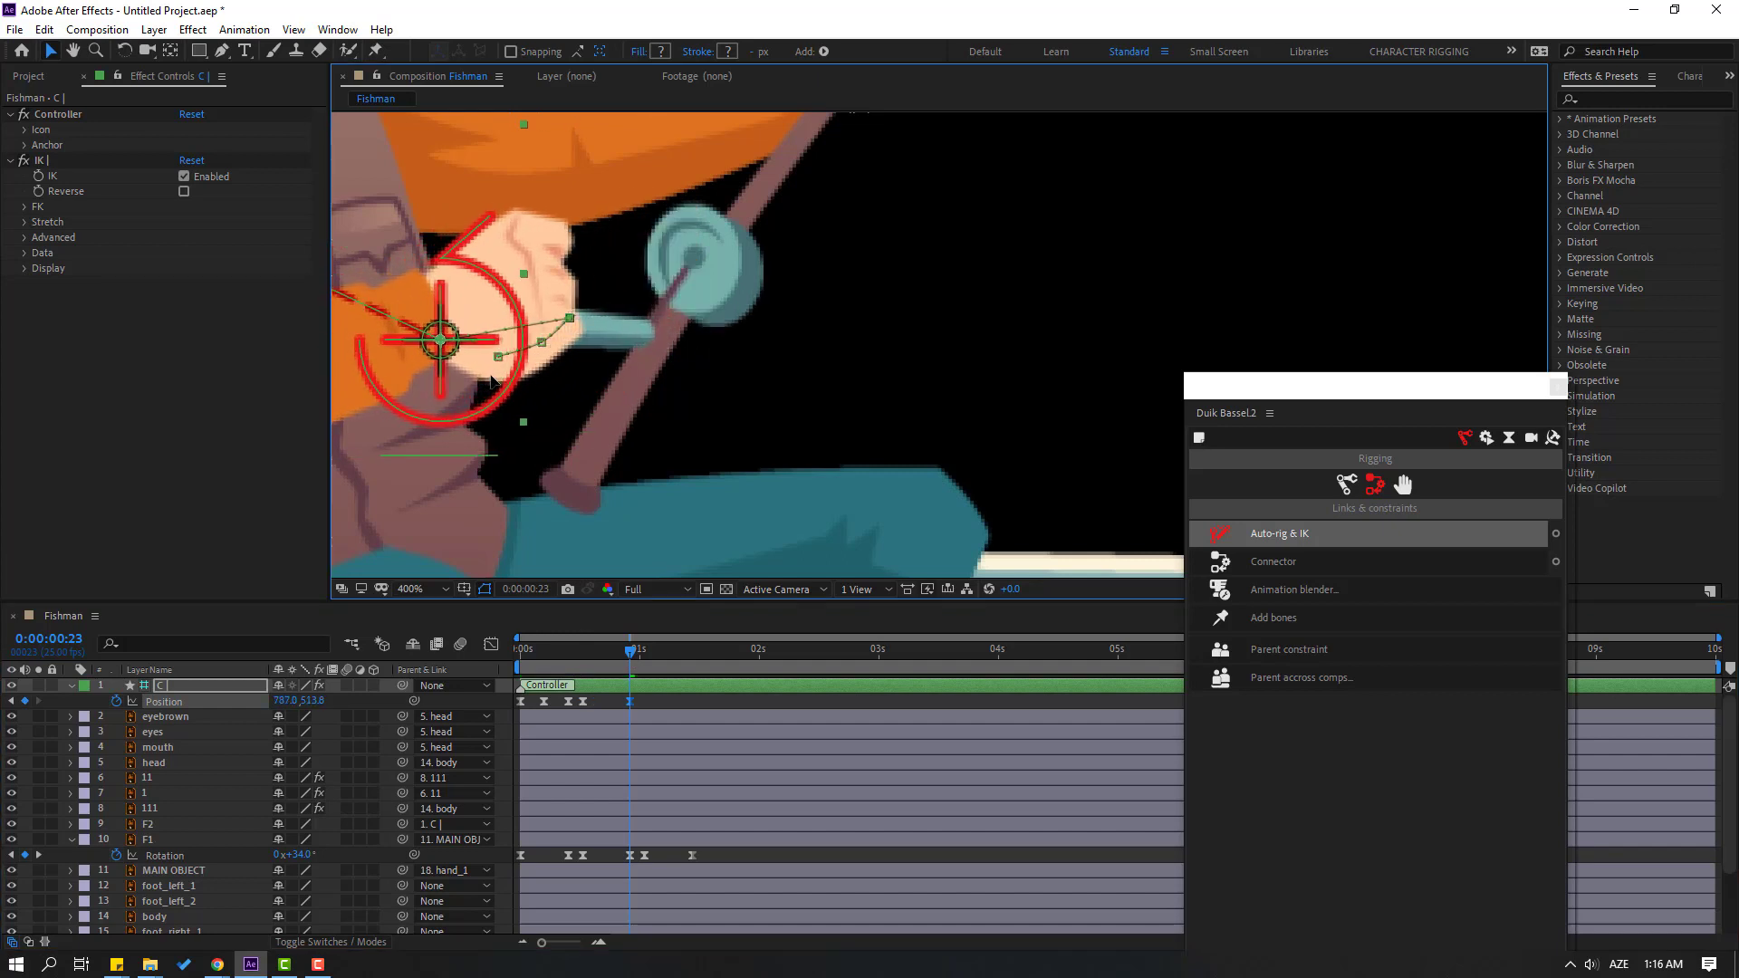
drag(627, 660, 610, 657)
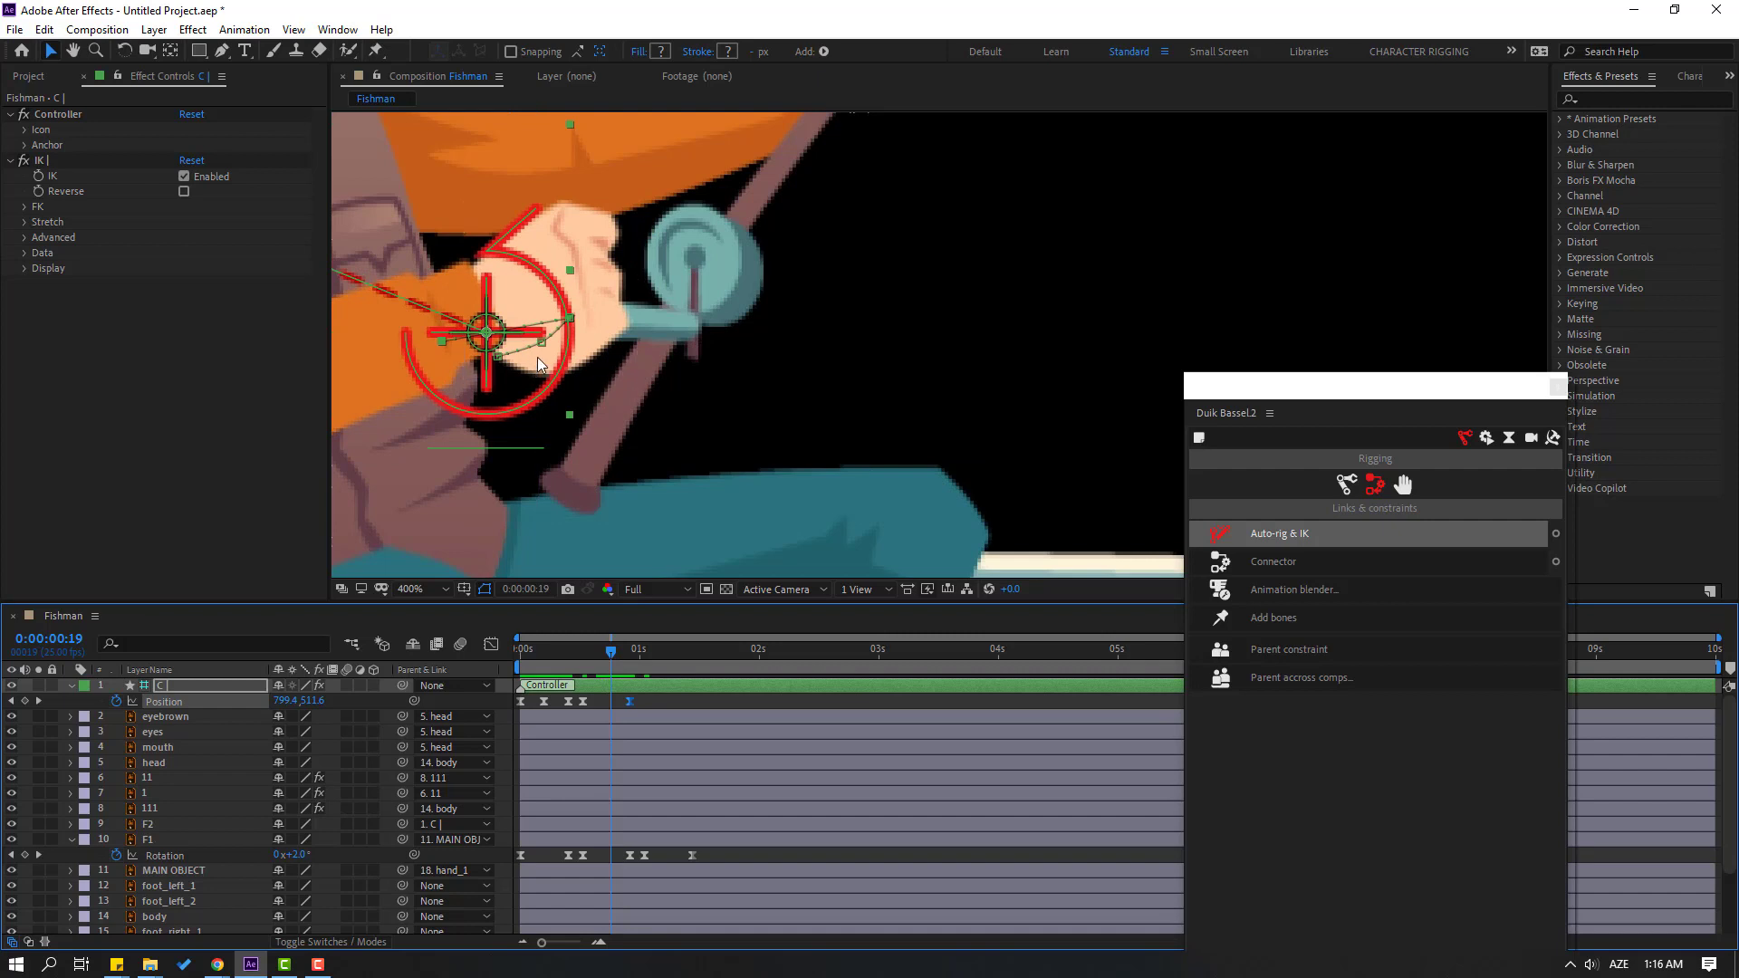
drag(538, 358, 547, 382)
mouse_move(583, 646)
mouse_down()
mouse_move(621, 644)
mouse_move(579, 643)
mouse_move(605, 647)
mouse_up()
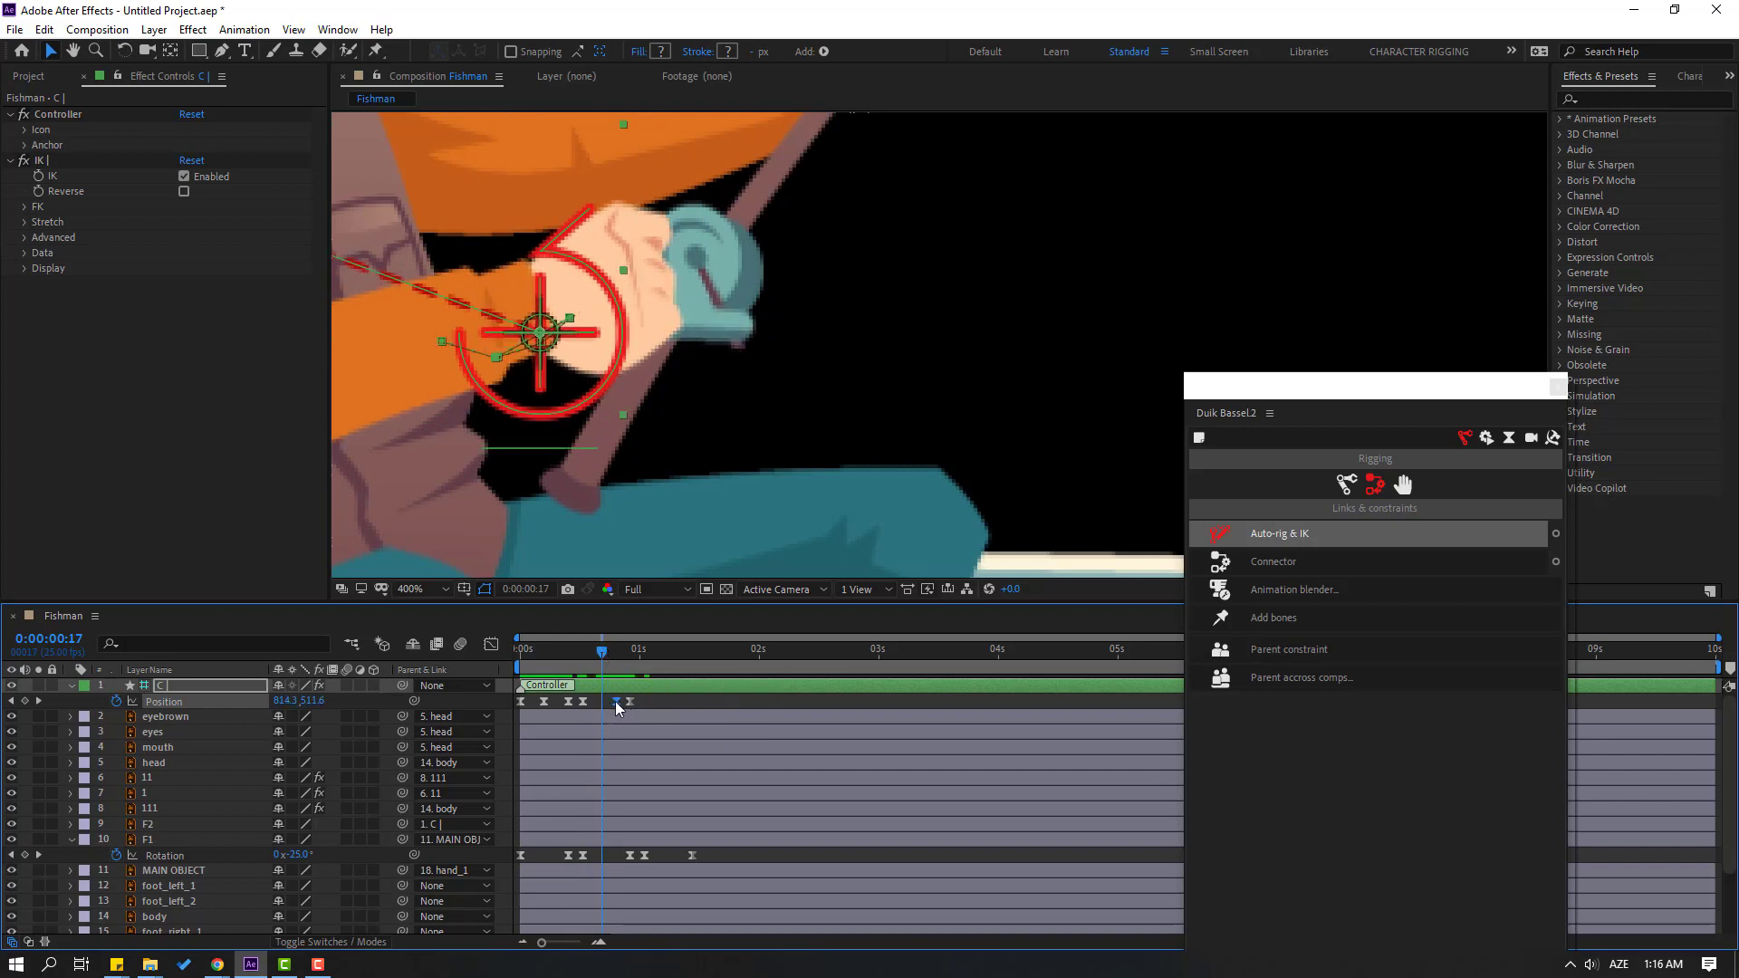
drag(528, 340, 535, 345)
- Key the hand on the raised handle near 0:00:01:12 and at 0:00:01:04, checking to 0:00:01:10
drag(570, 644, 640, 652)
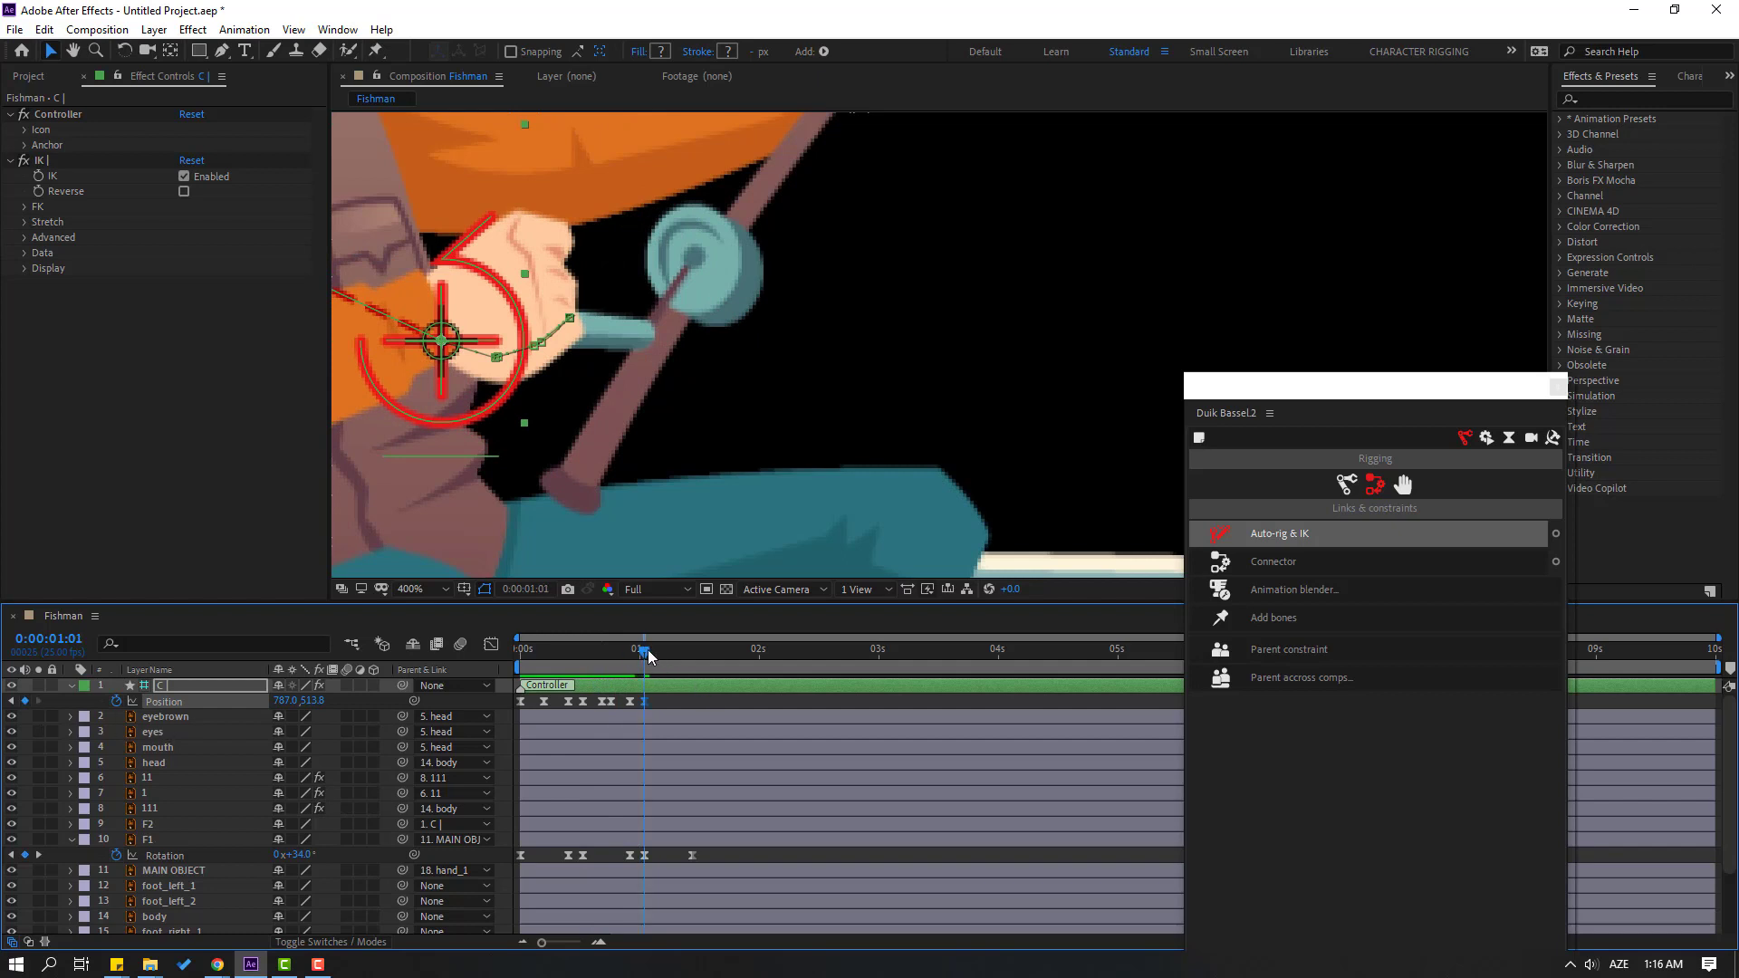
drag(648, 649, 702, 656)
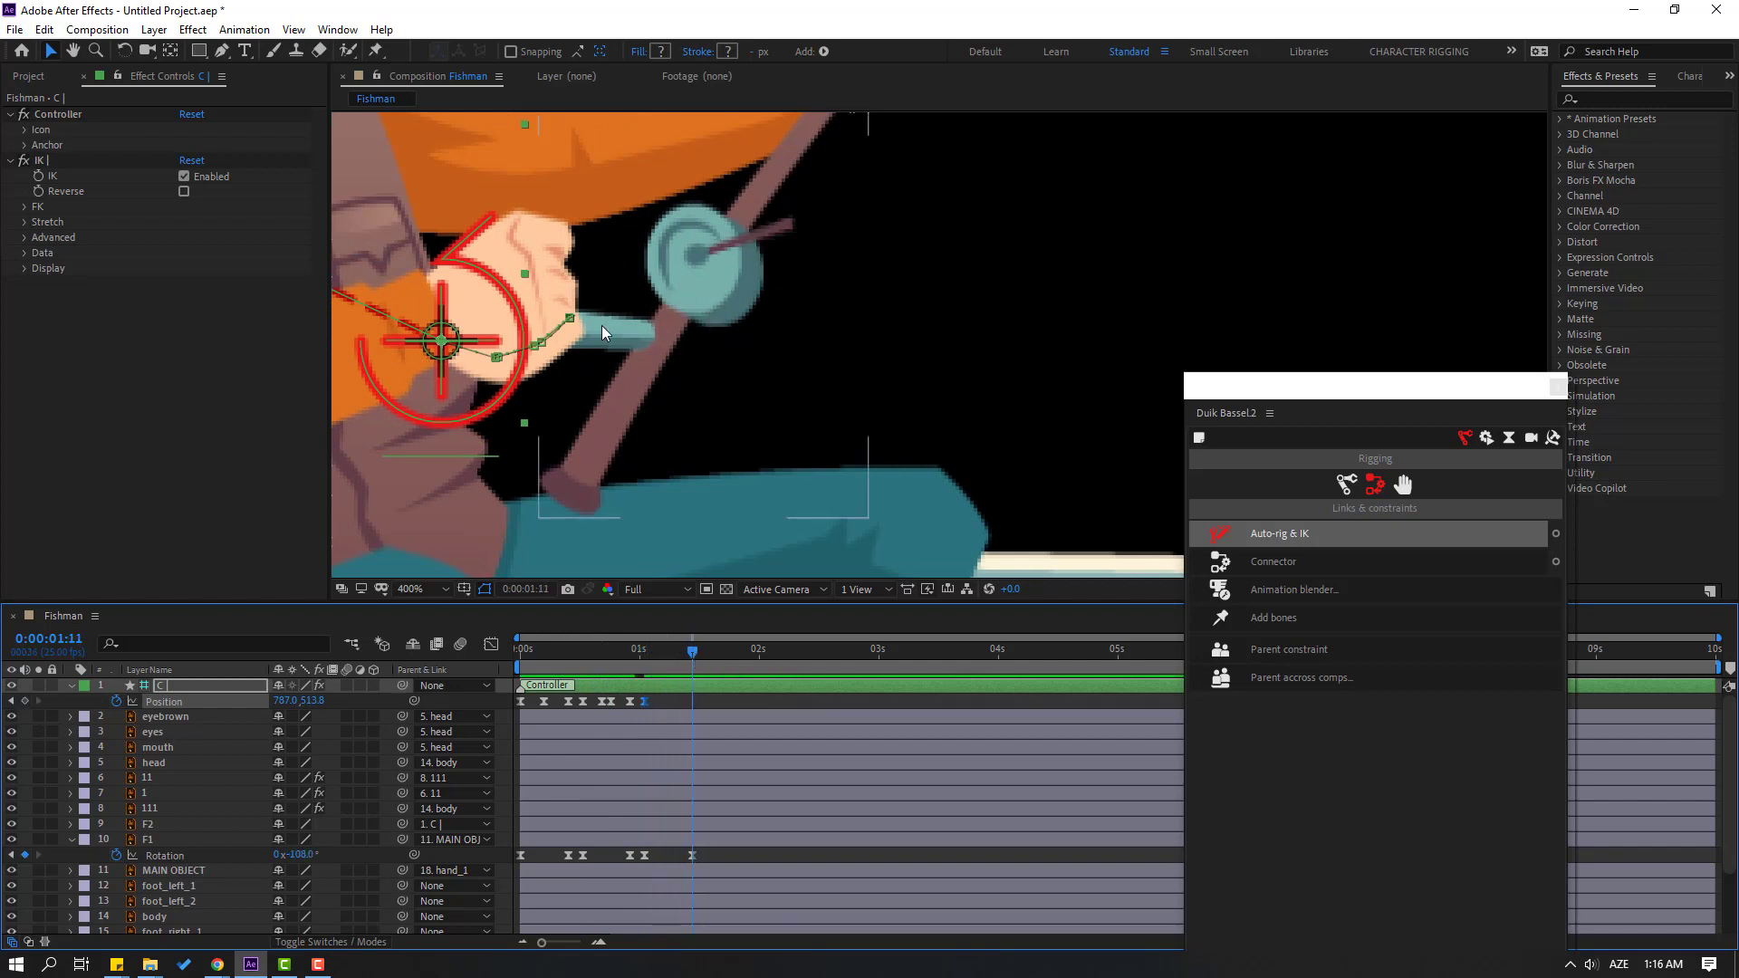
drag(467, 382, 611, 266)
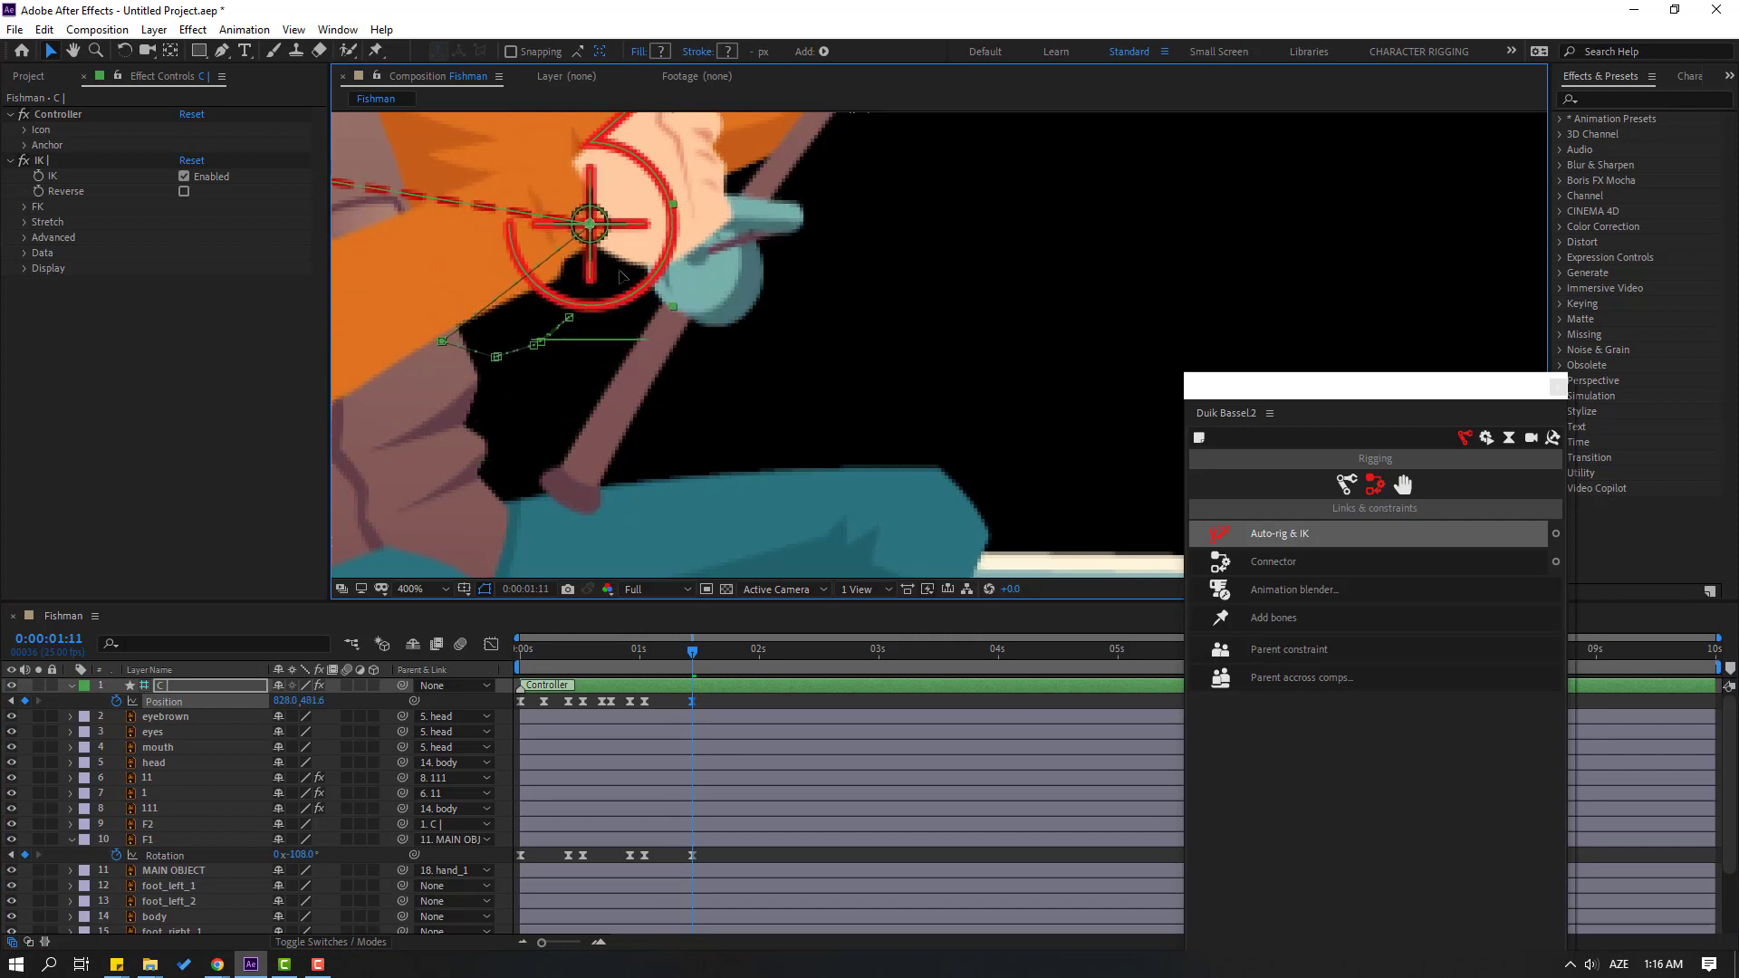
drag(642, 650, 668, 650)
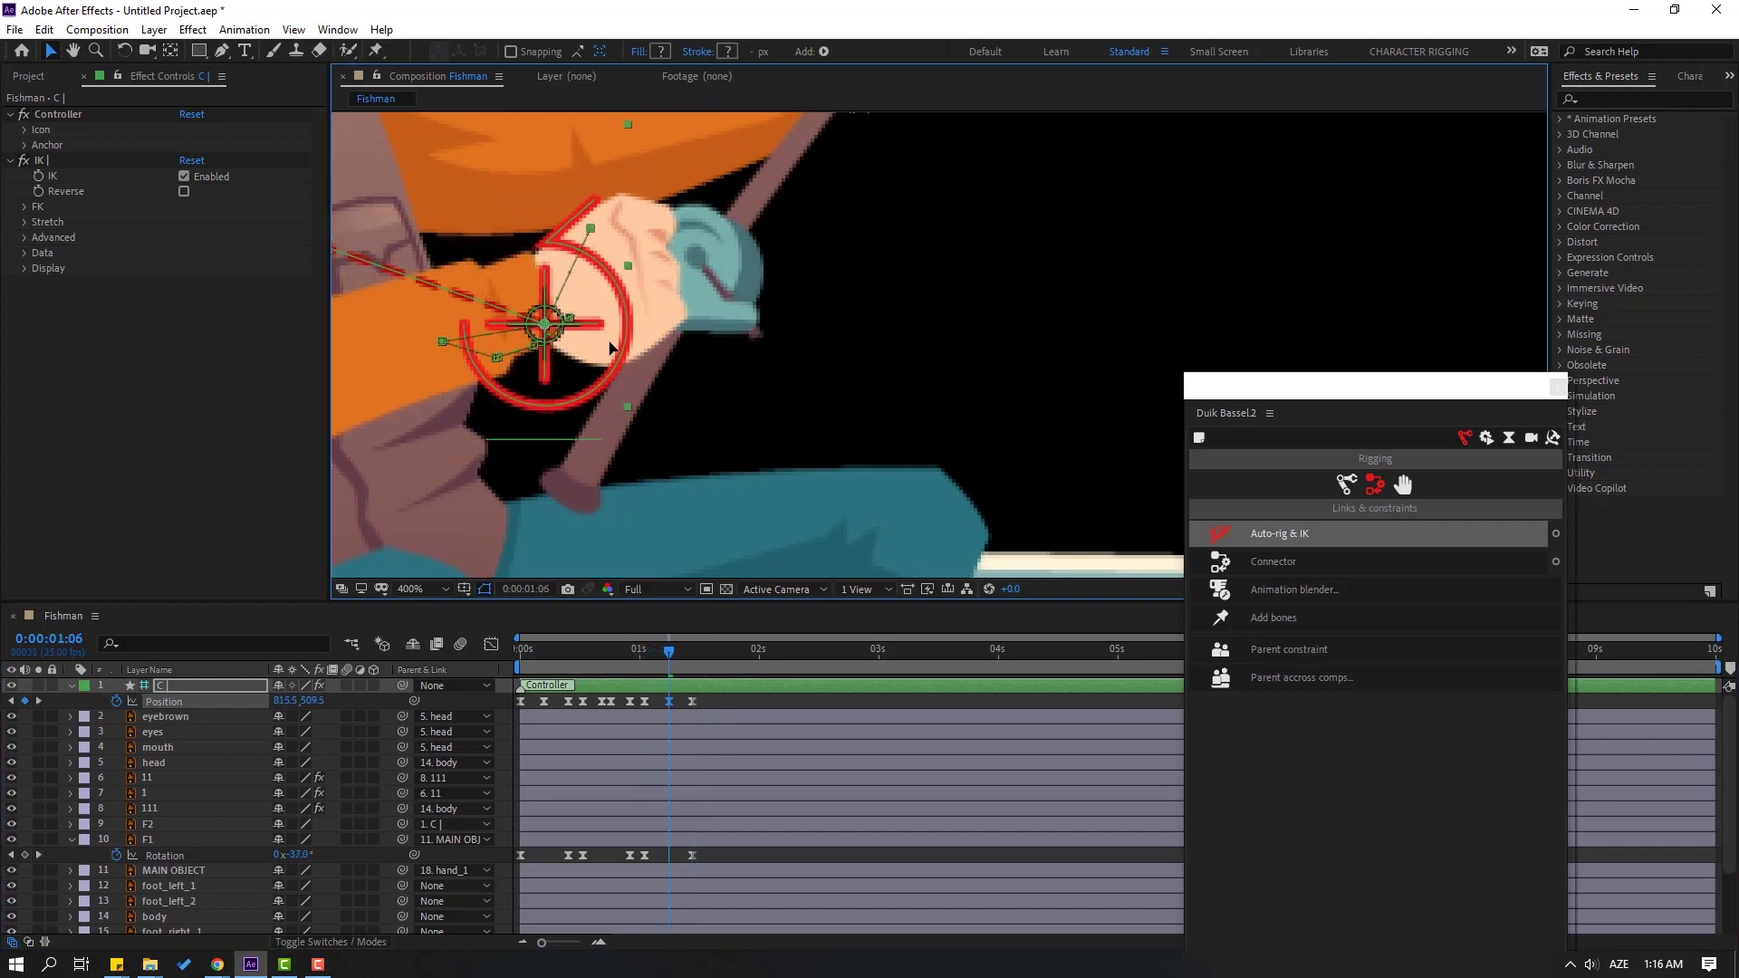
click(640, 654)
mouse_move(642, 657)
mouse_down()
mouse_move(679, 657)
mouse_move(657, 662)
mouse_up()
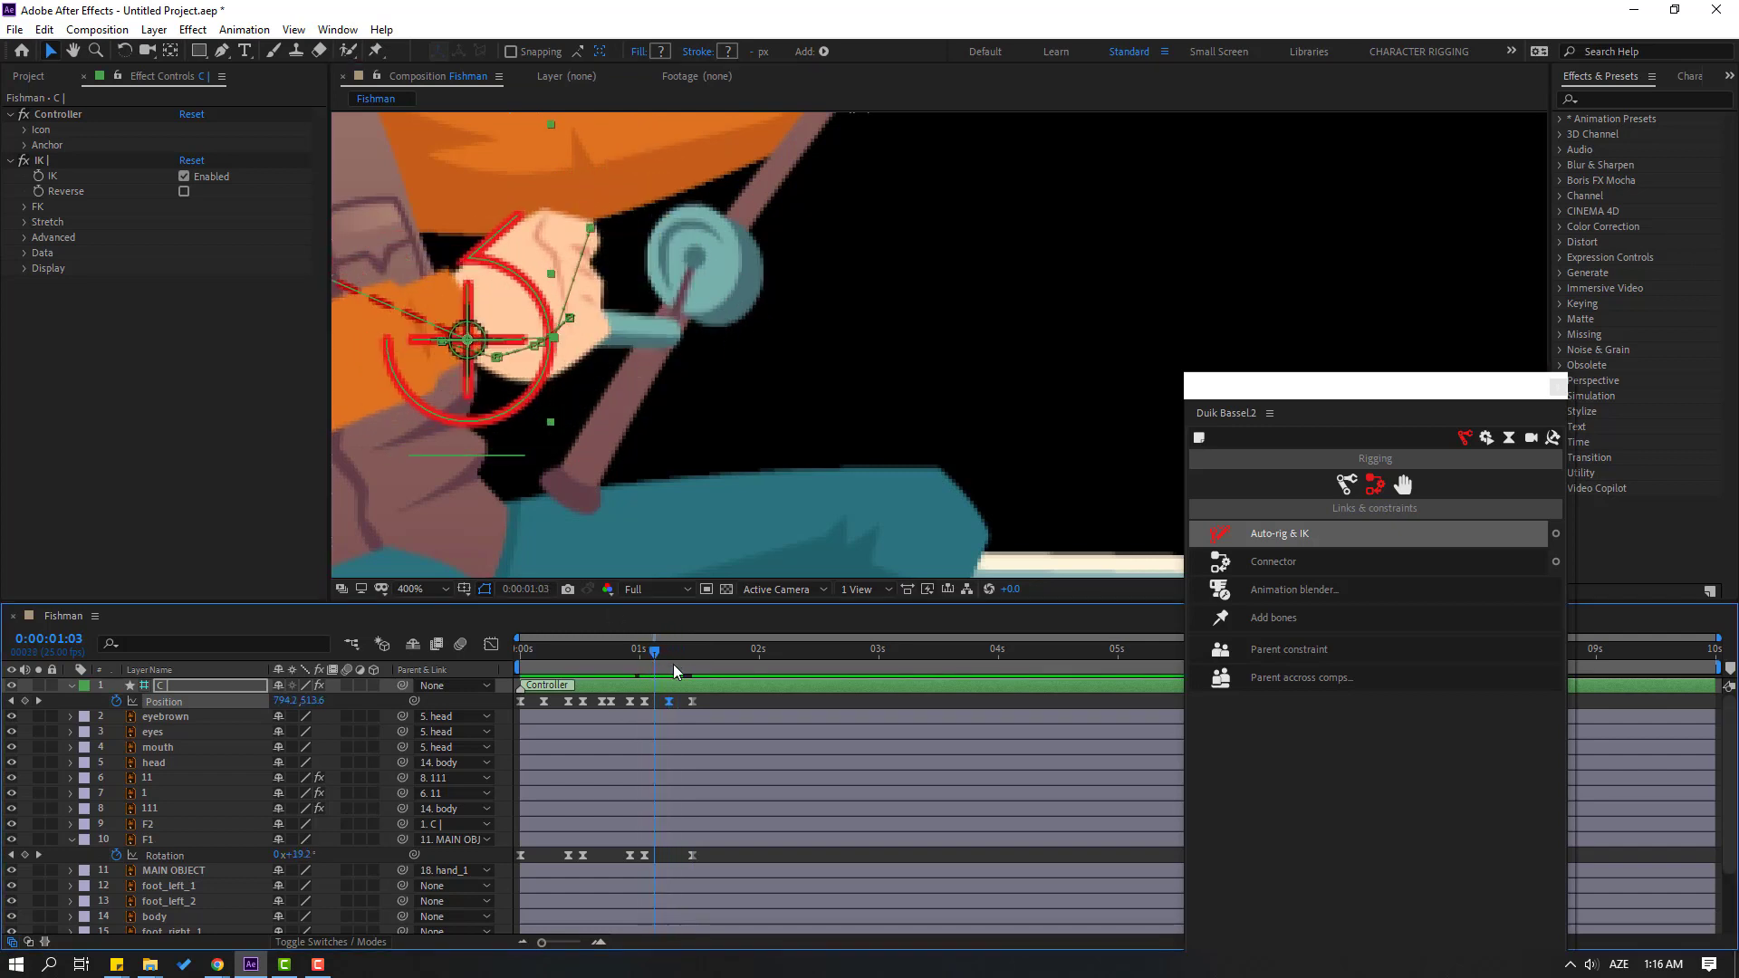
key(Page_Down)
drag(553, 379, 554, 386)
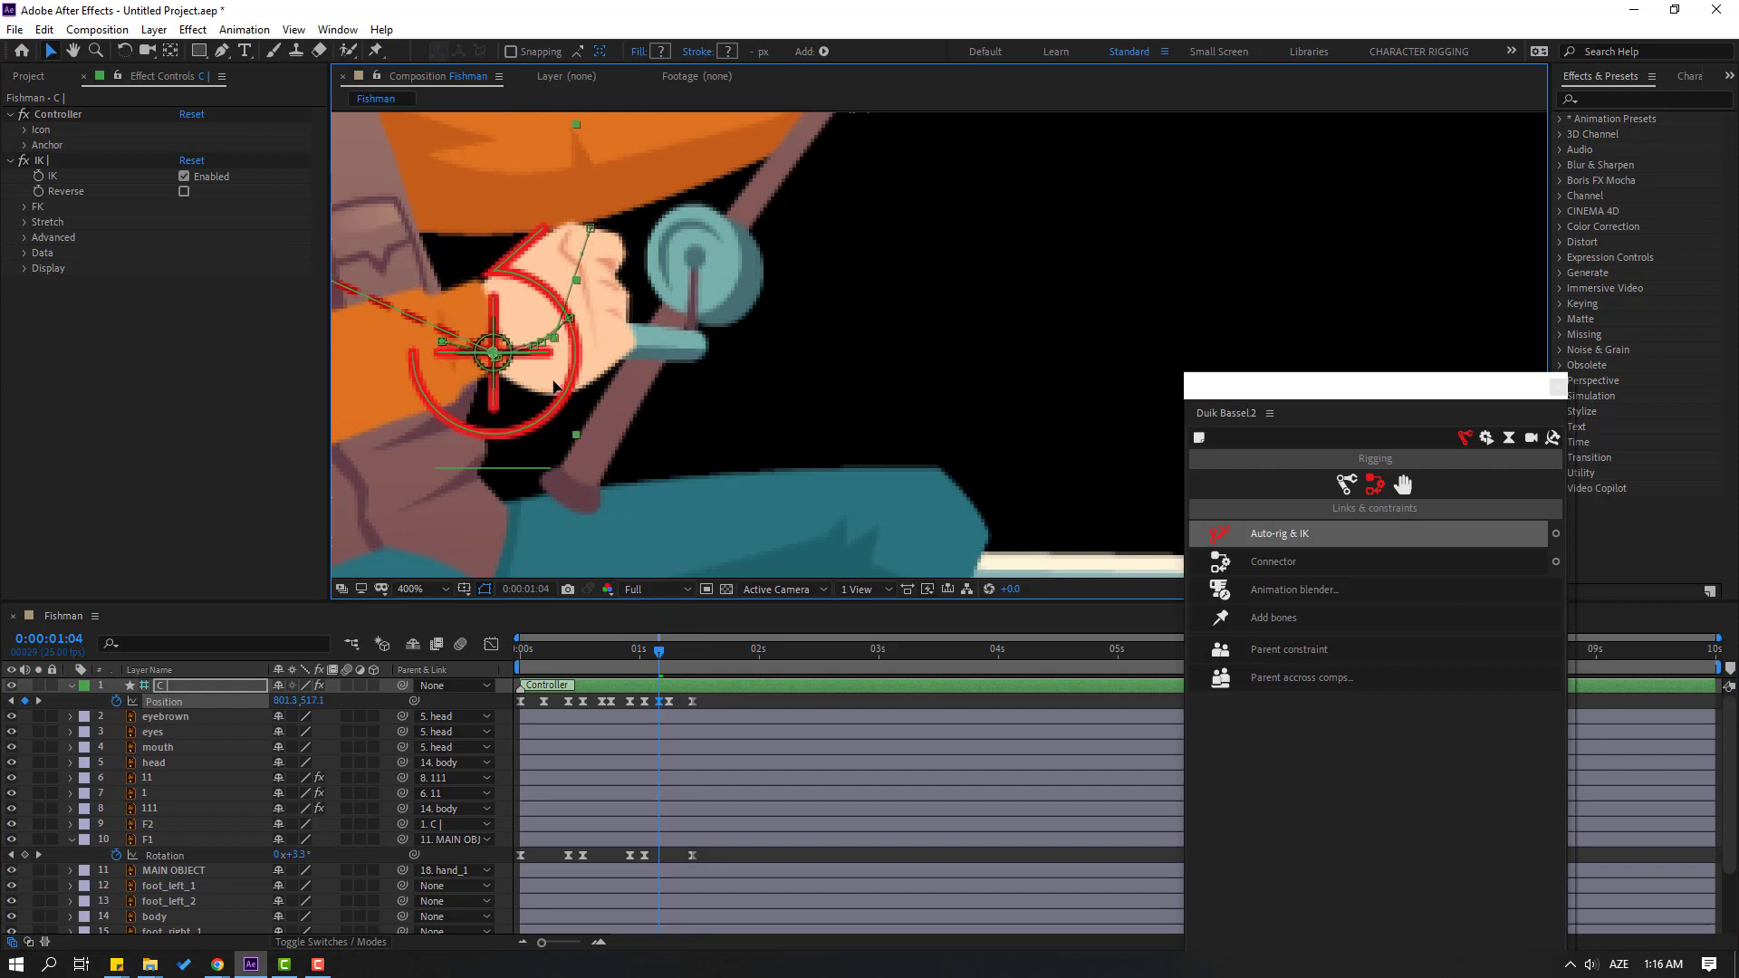
key(space)
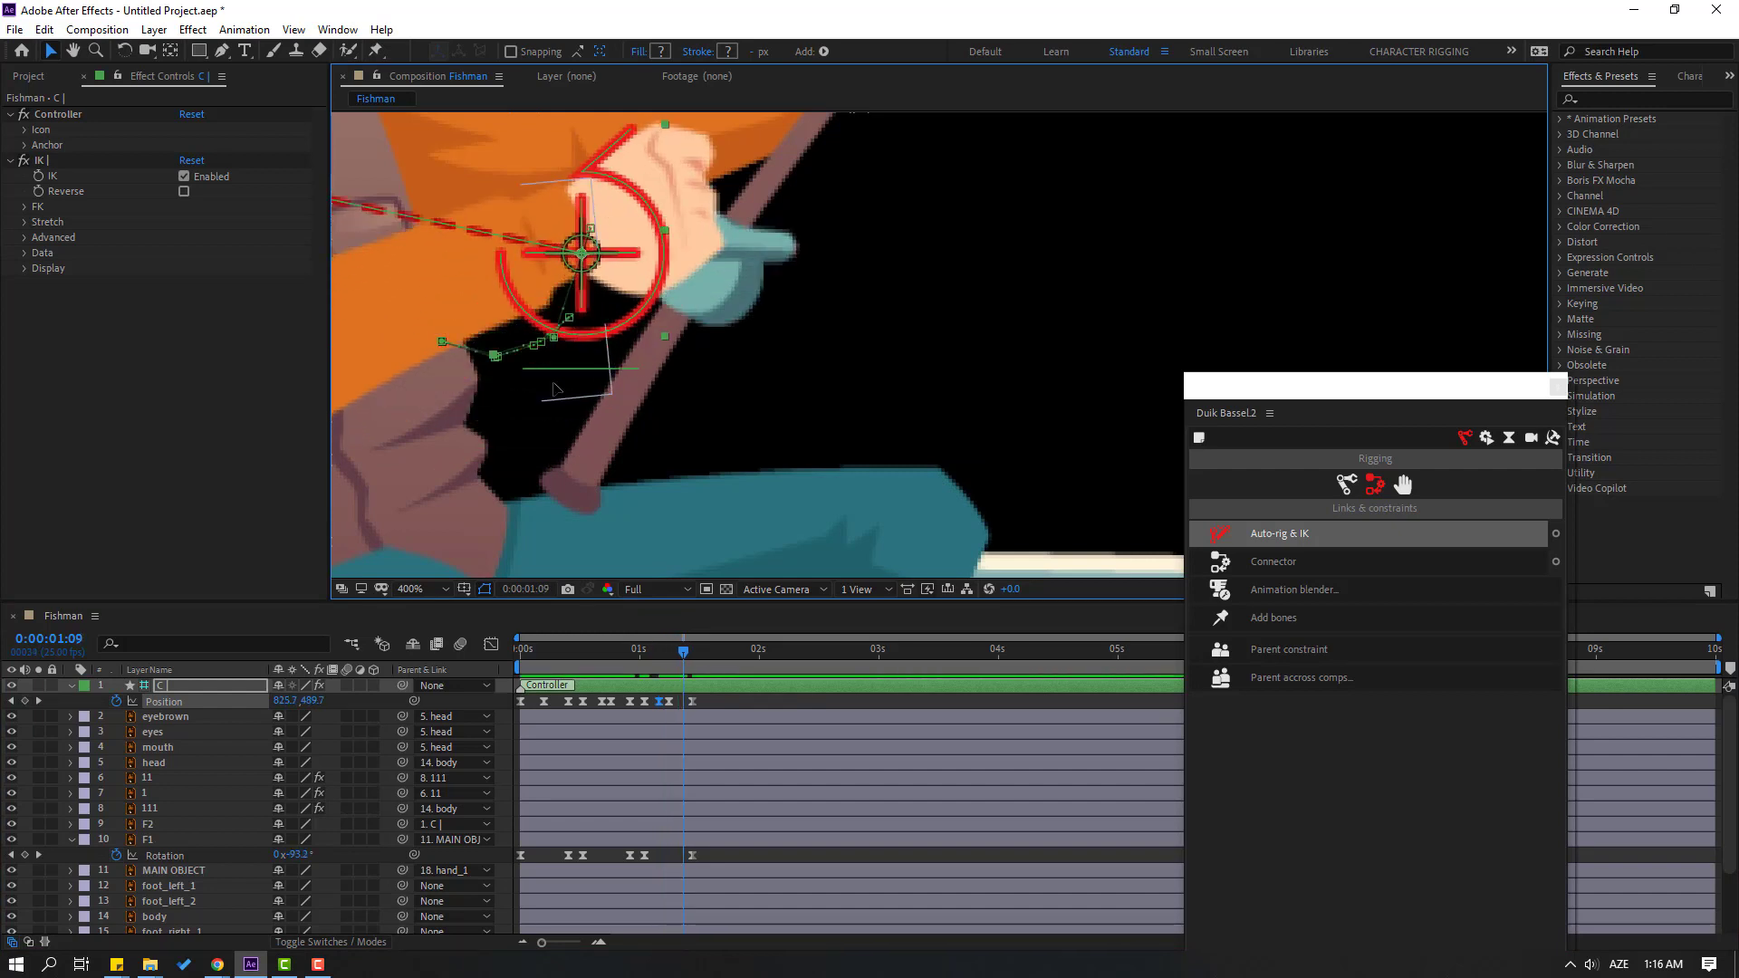
key(Page_Up)
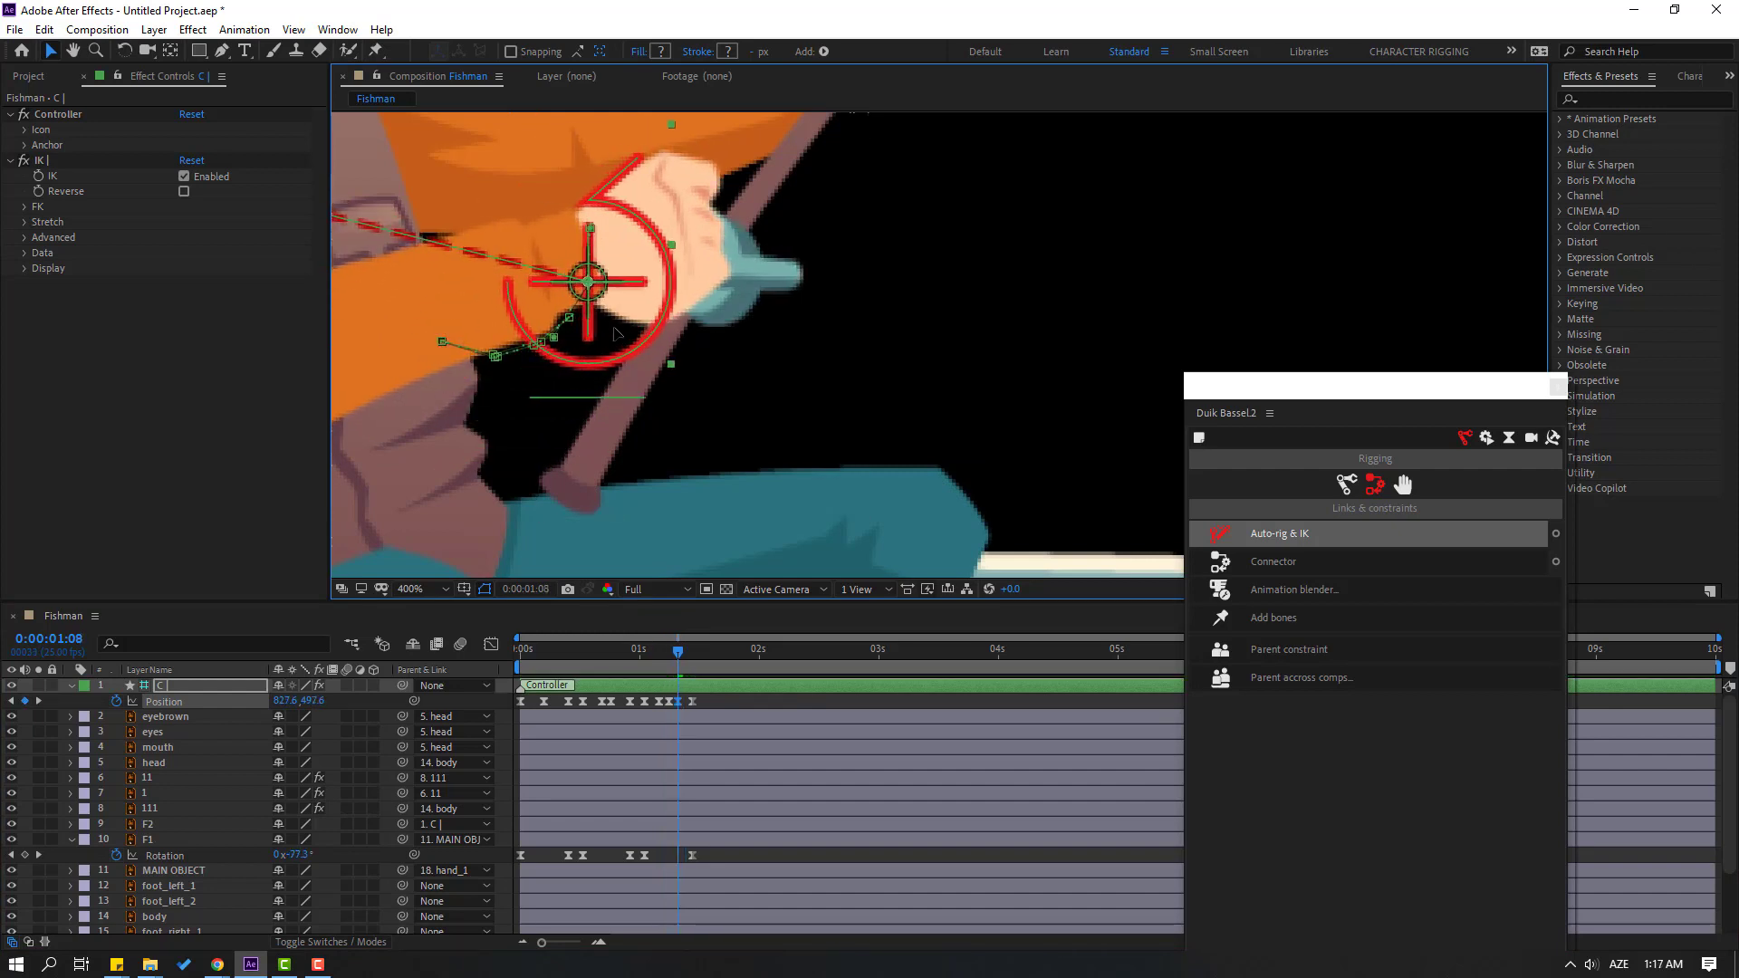
key(Page_Down)
key(Page_Down)
key(Page_Down)
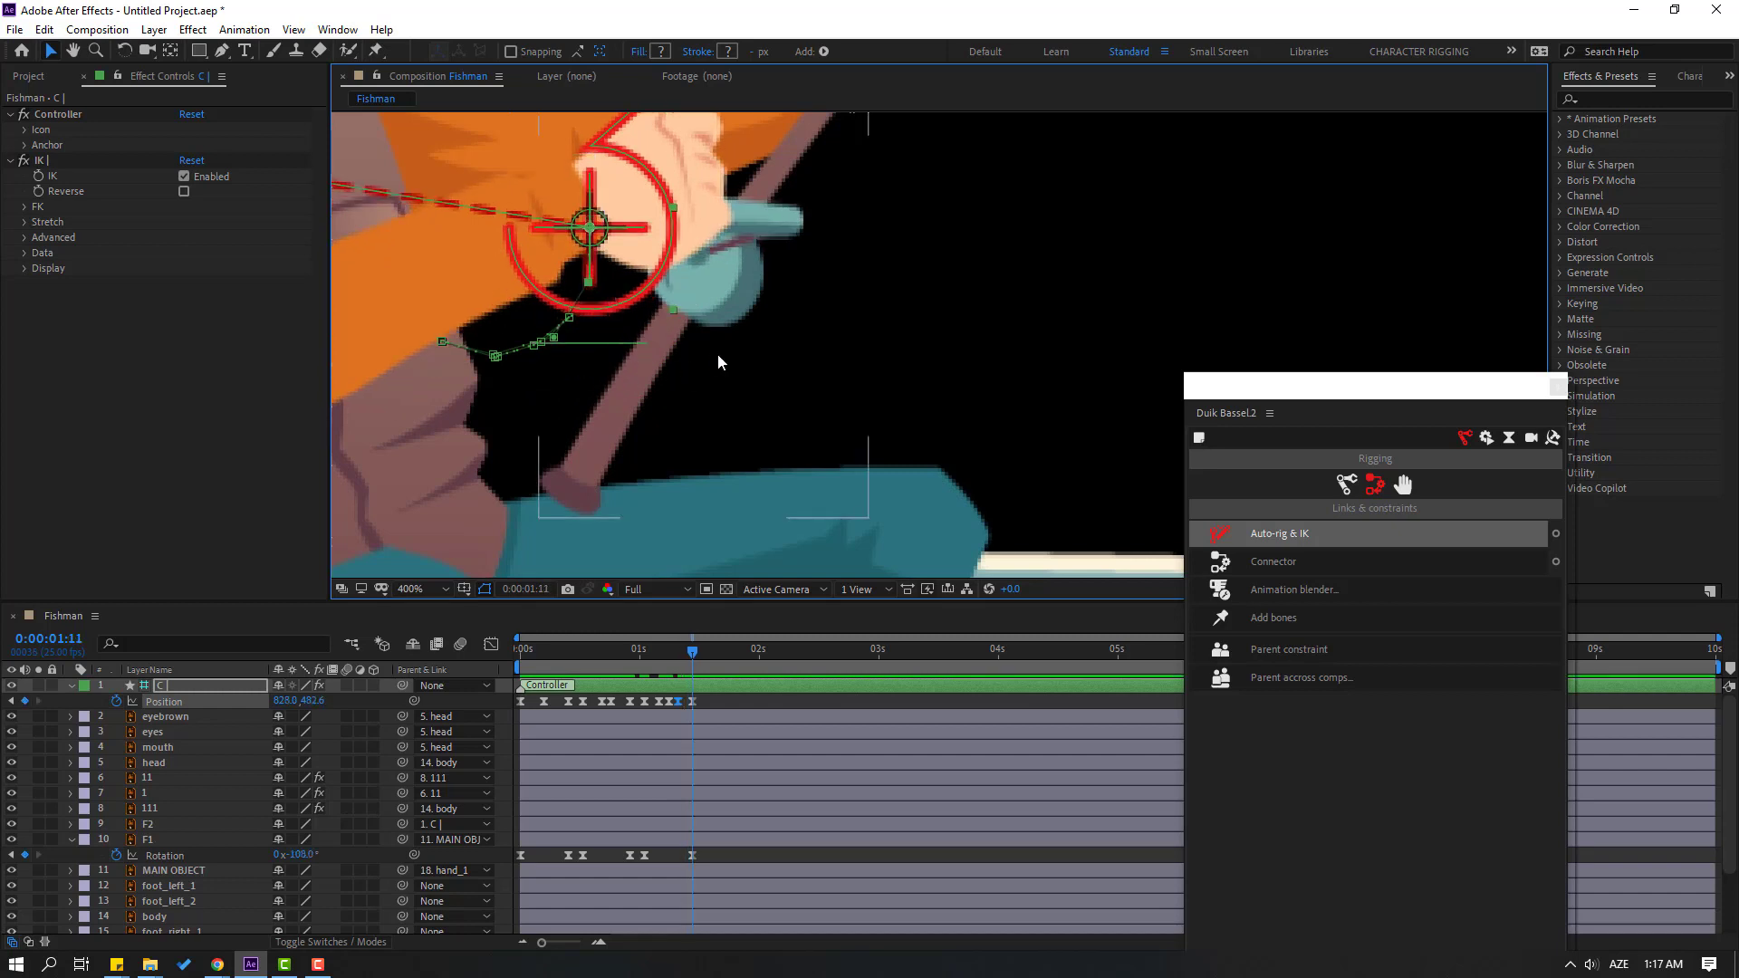
scroll(718, 355, down, 4)
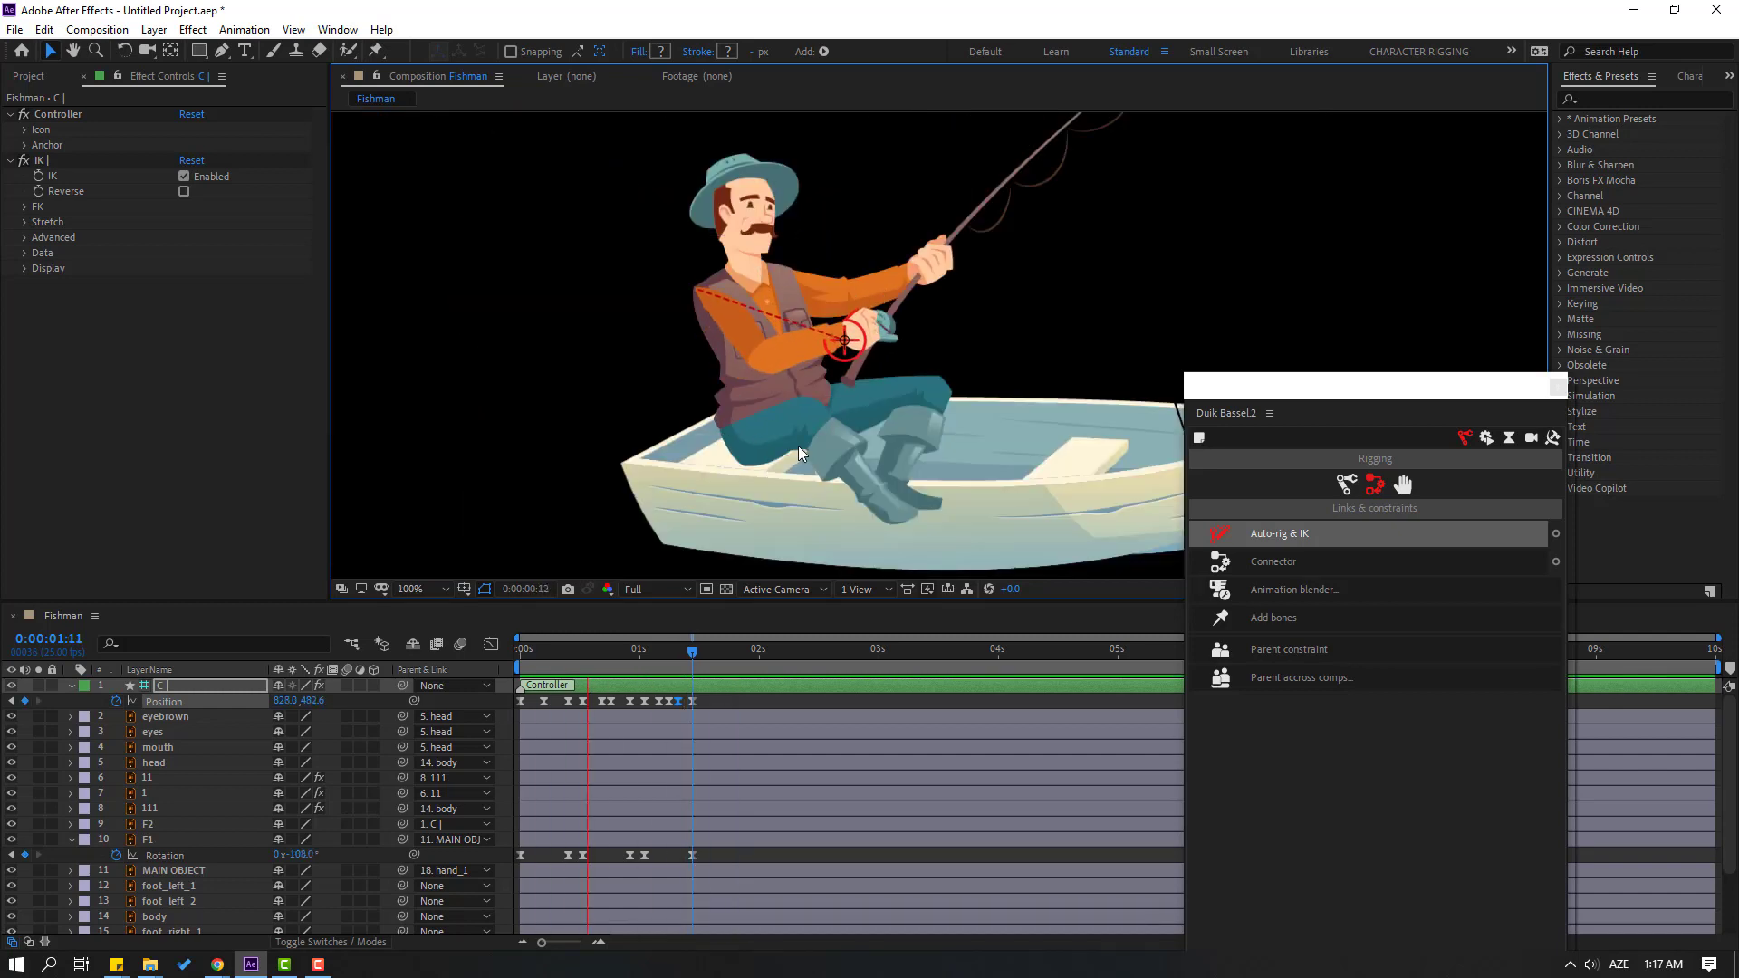
- Add an F1 Rotation key at 0:00:01:17, then rotate F1 to -157° around 0:00:02:04
key(space)
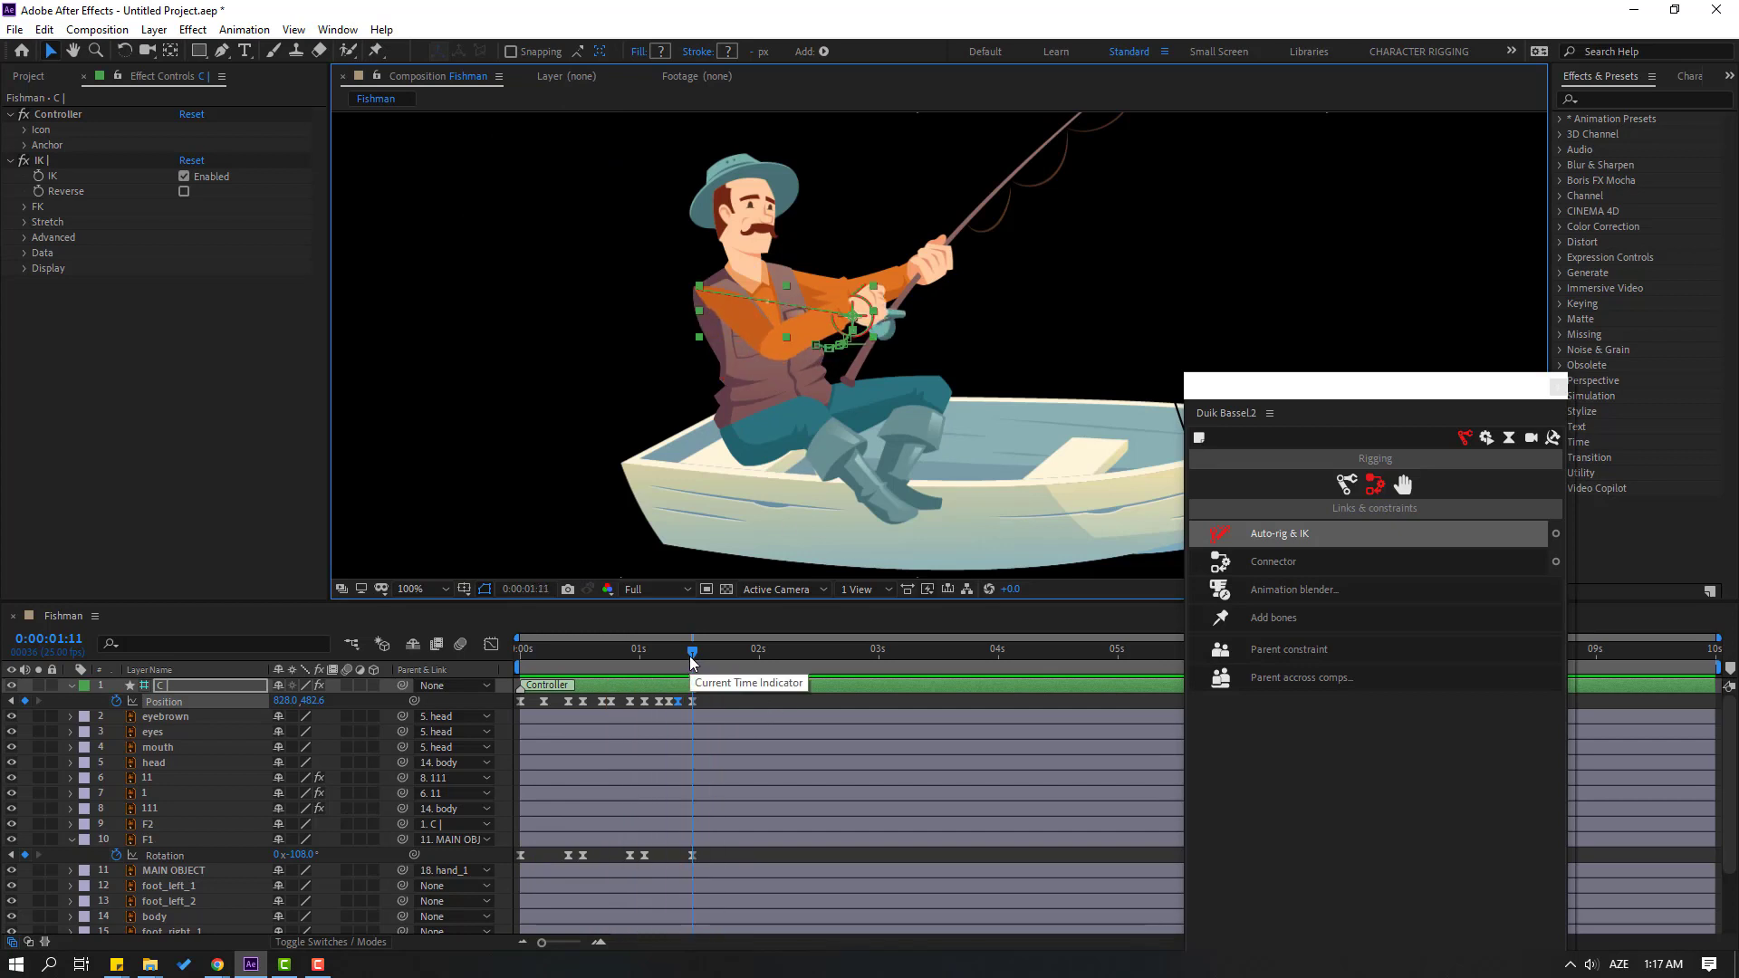
drag(702, 654, 721, 650)
click(23, 854)
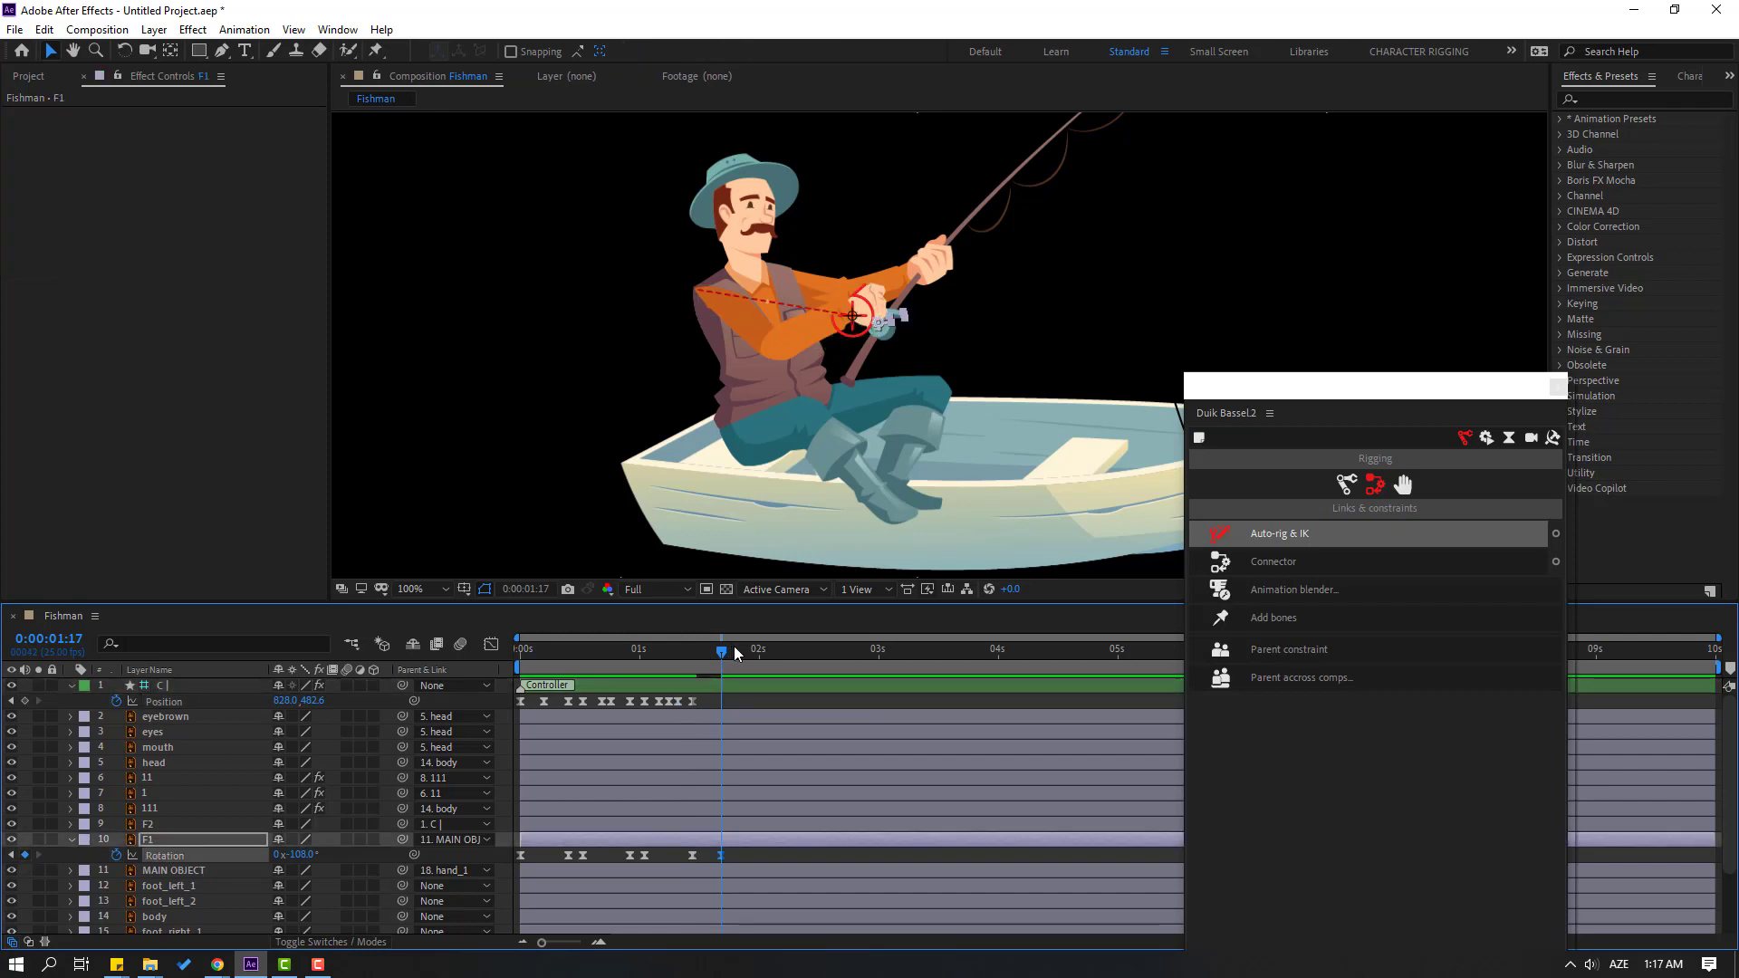
drag(741, 648, 782, 650)
scroll(926, 366, up, 4)
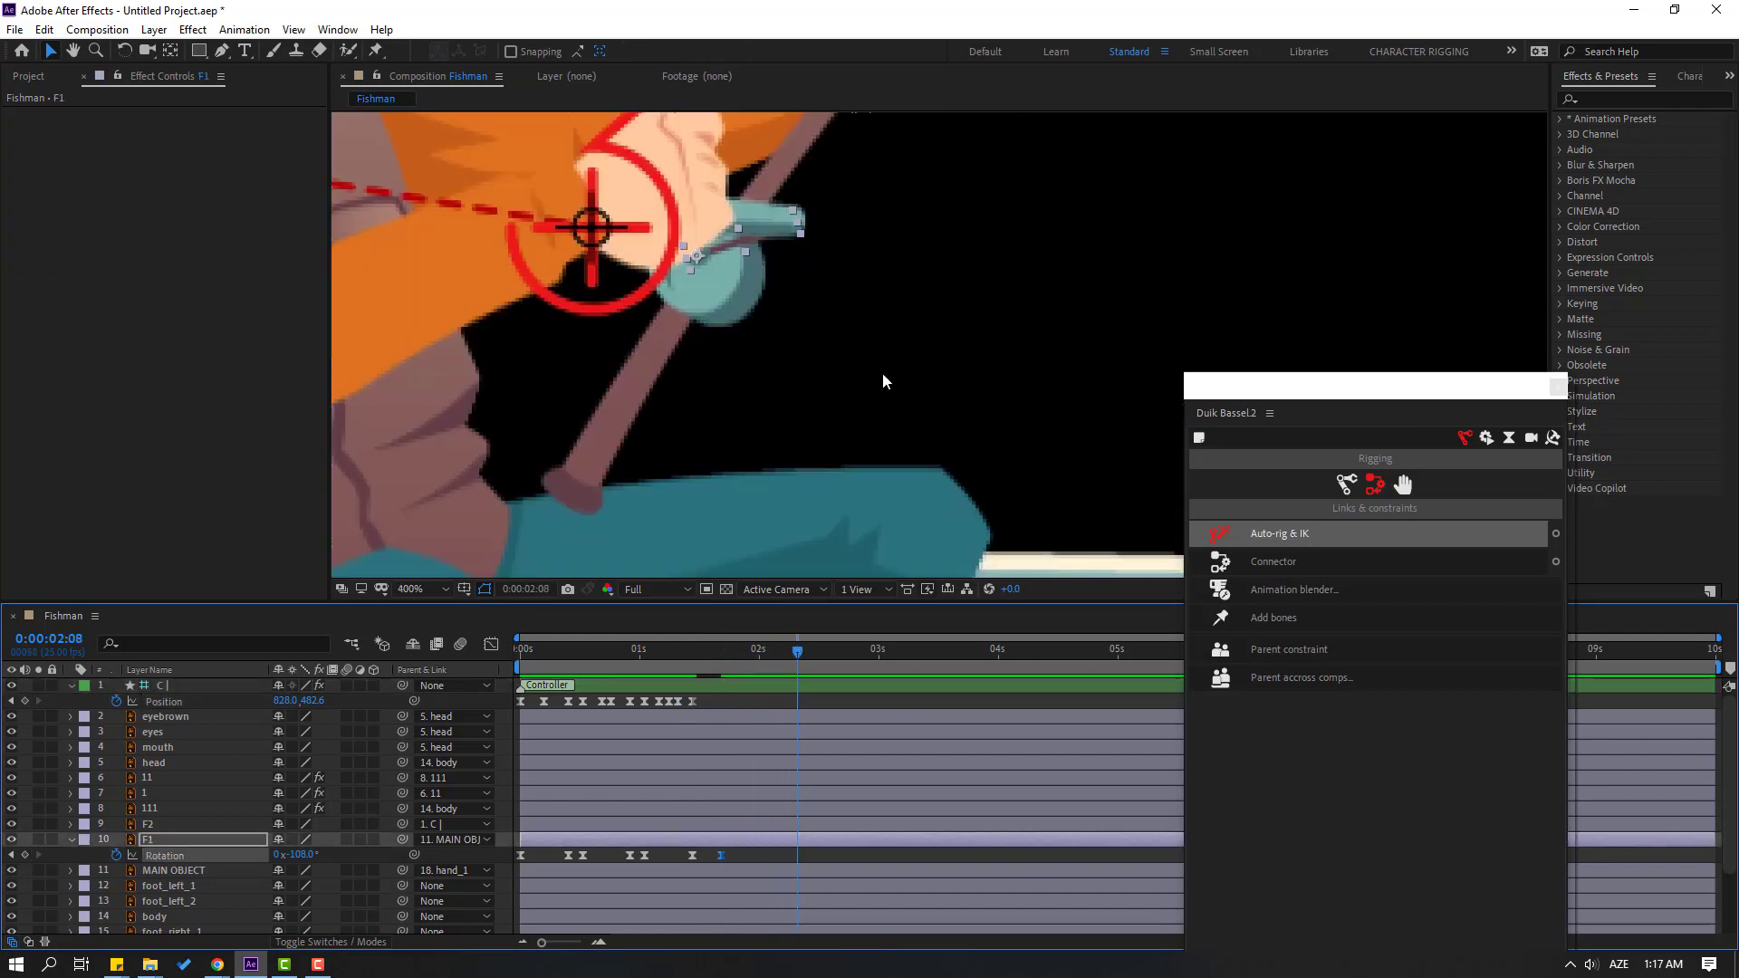
drag(308, 857, 164, 916)
drag(777, 650, 698, 658)
- Key controller C's Position with easy ease, then place the hand on the handle at 0:00:02:08 and 0:00:02:03
click(25, 701)
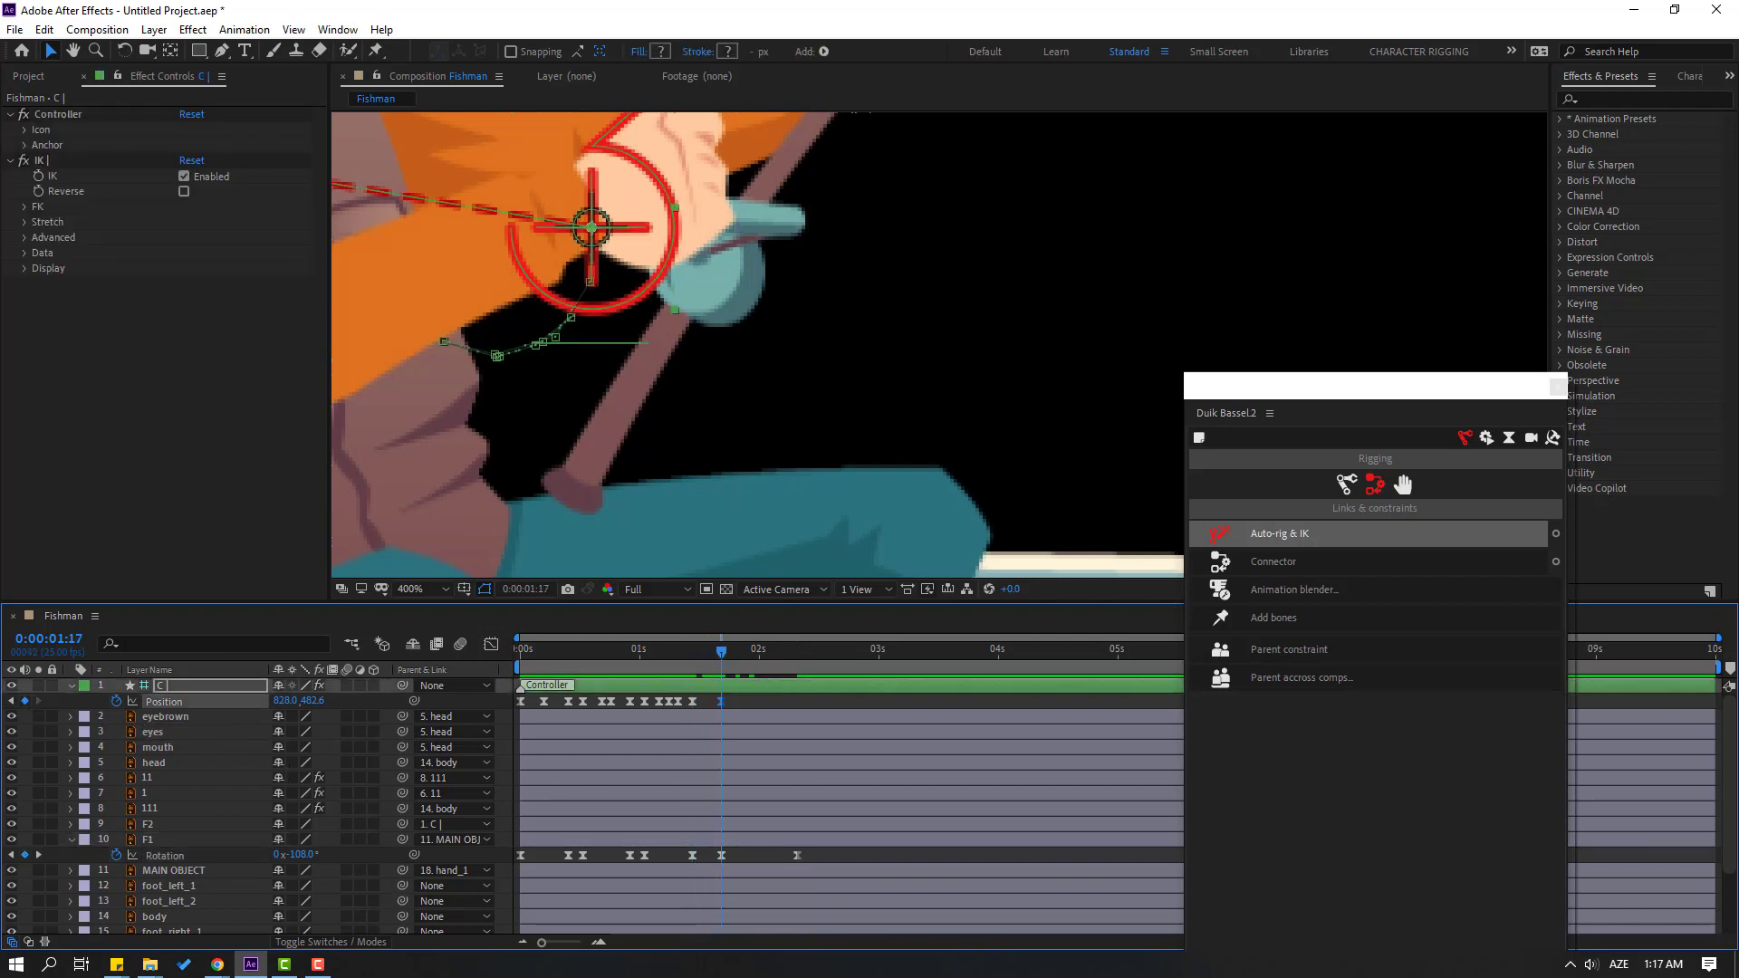
key(F9)
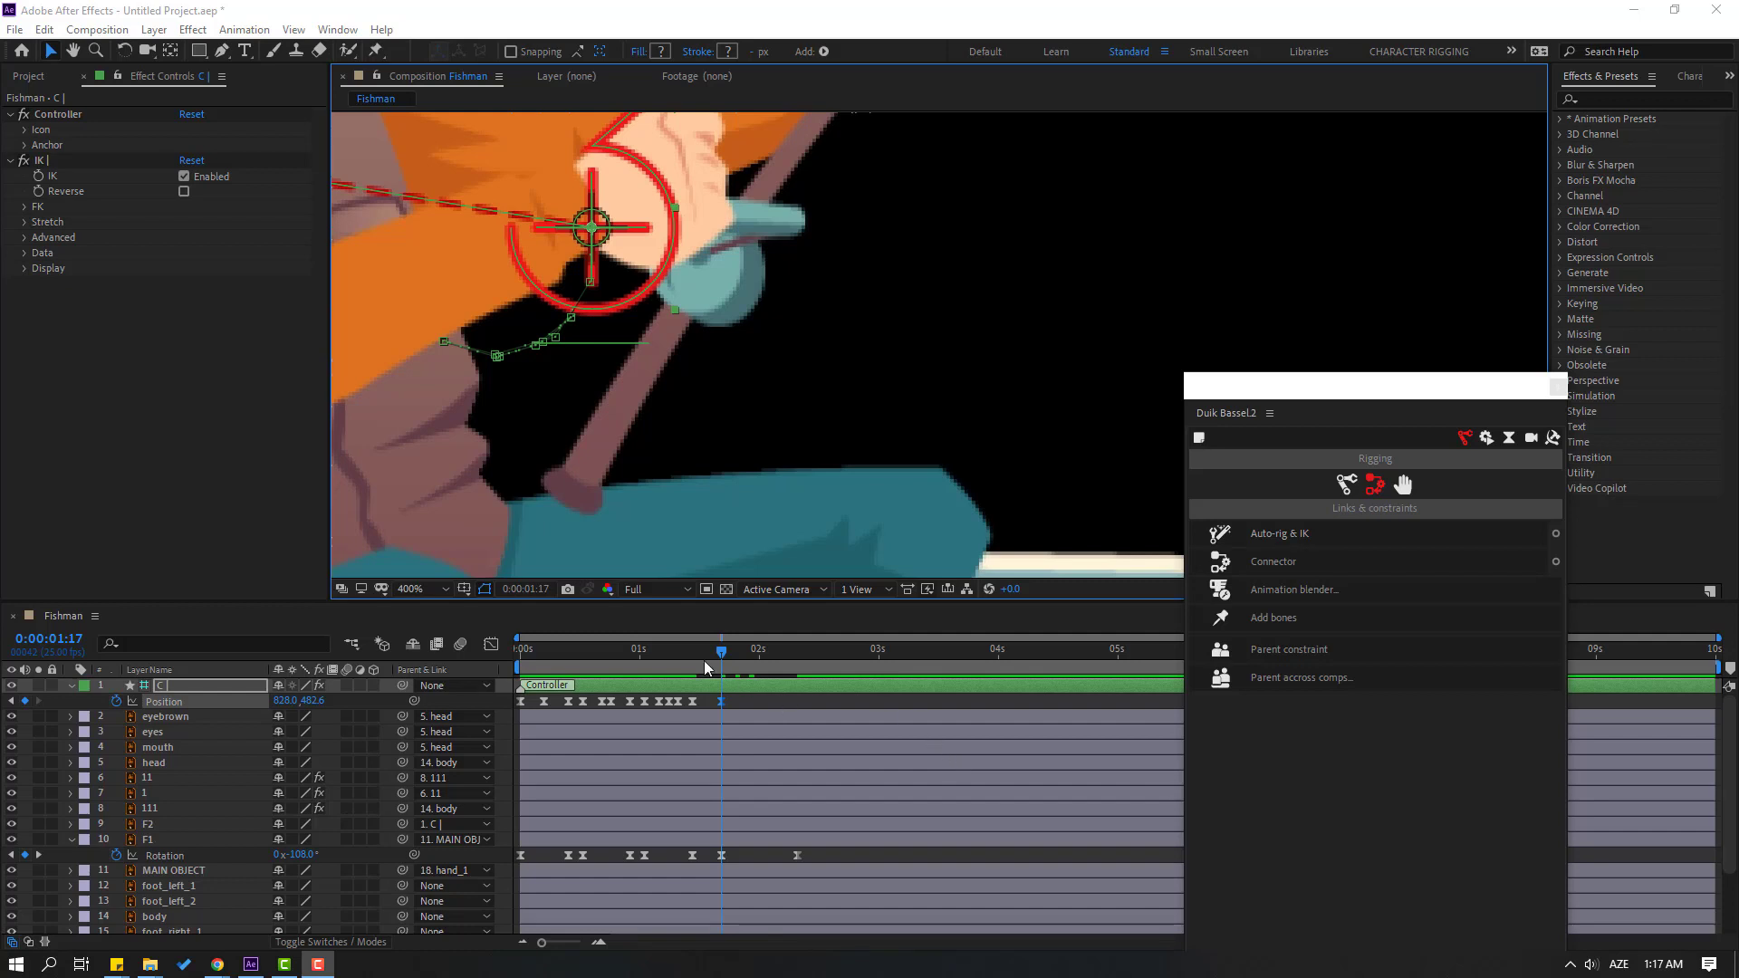
drag(729, 658, 791, 652)
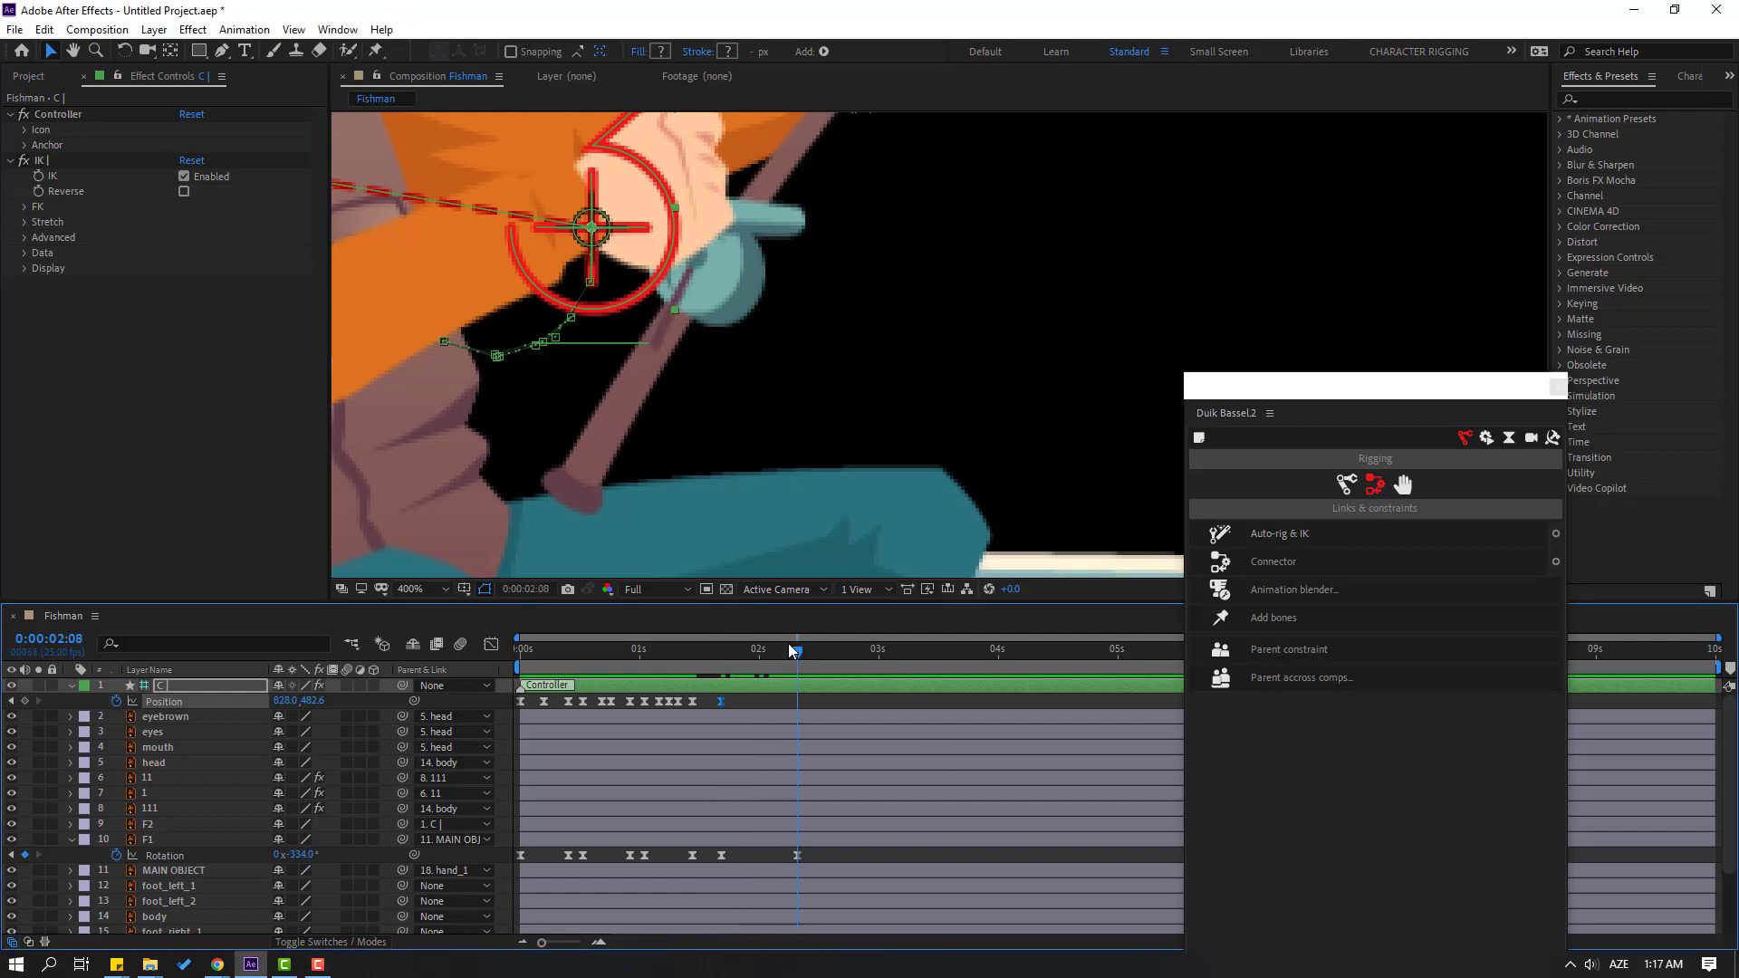
drag(567, 288, 433, 404)
drag(784, 656, 759, 652)
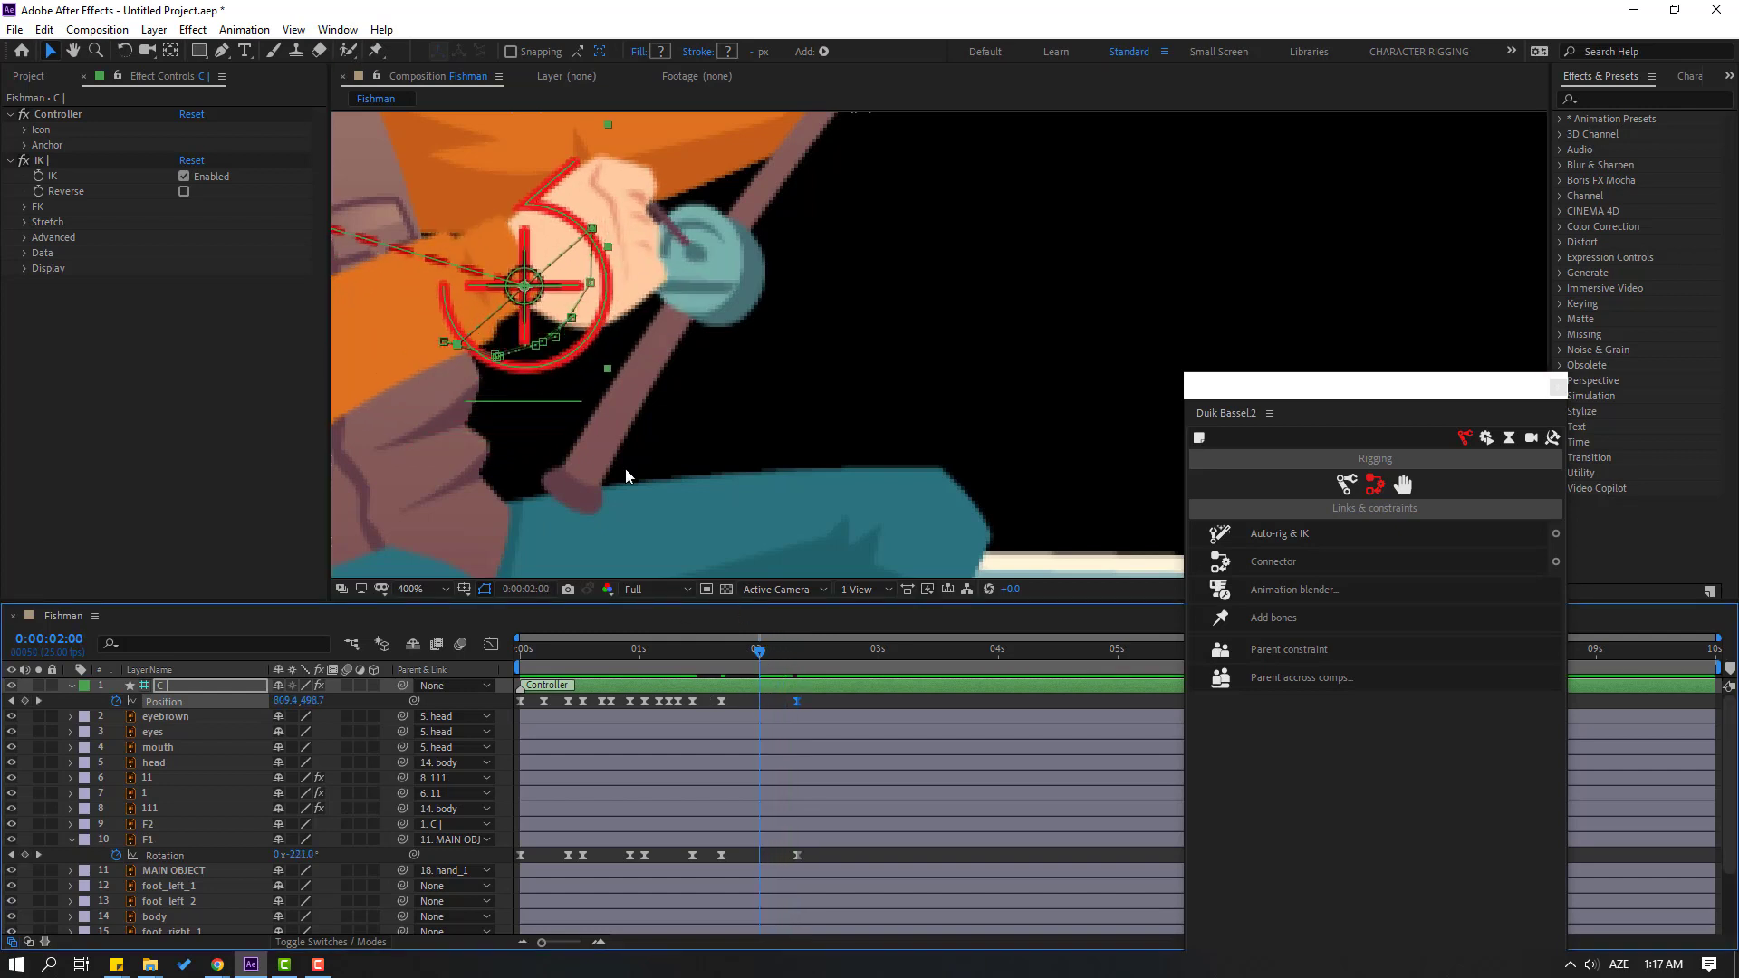
drag(584, 330, 494, 236)
- Step through 0:00:01:19 to 0:00:01:23, nudging the hand onto the handle to key each pose
mouse_move(711, 650)
mouse_down()
mouse_move(744, 649)
mouse_move(729, 649)
mouse_up()
key(Page_Down)
key(Page_Down)
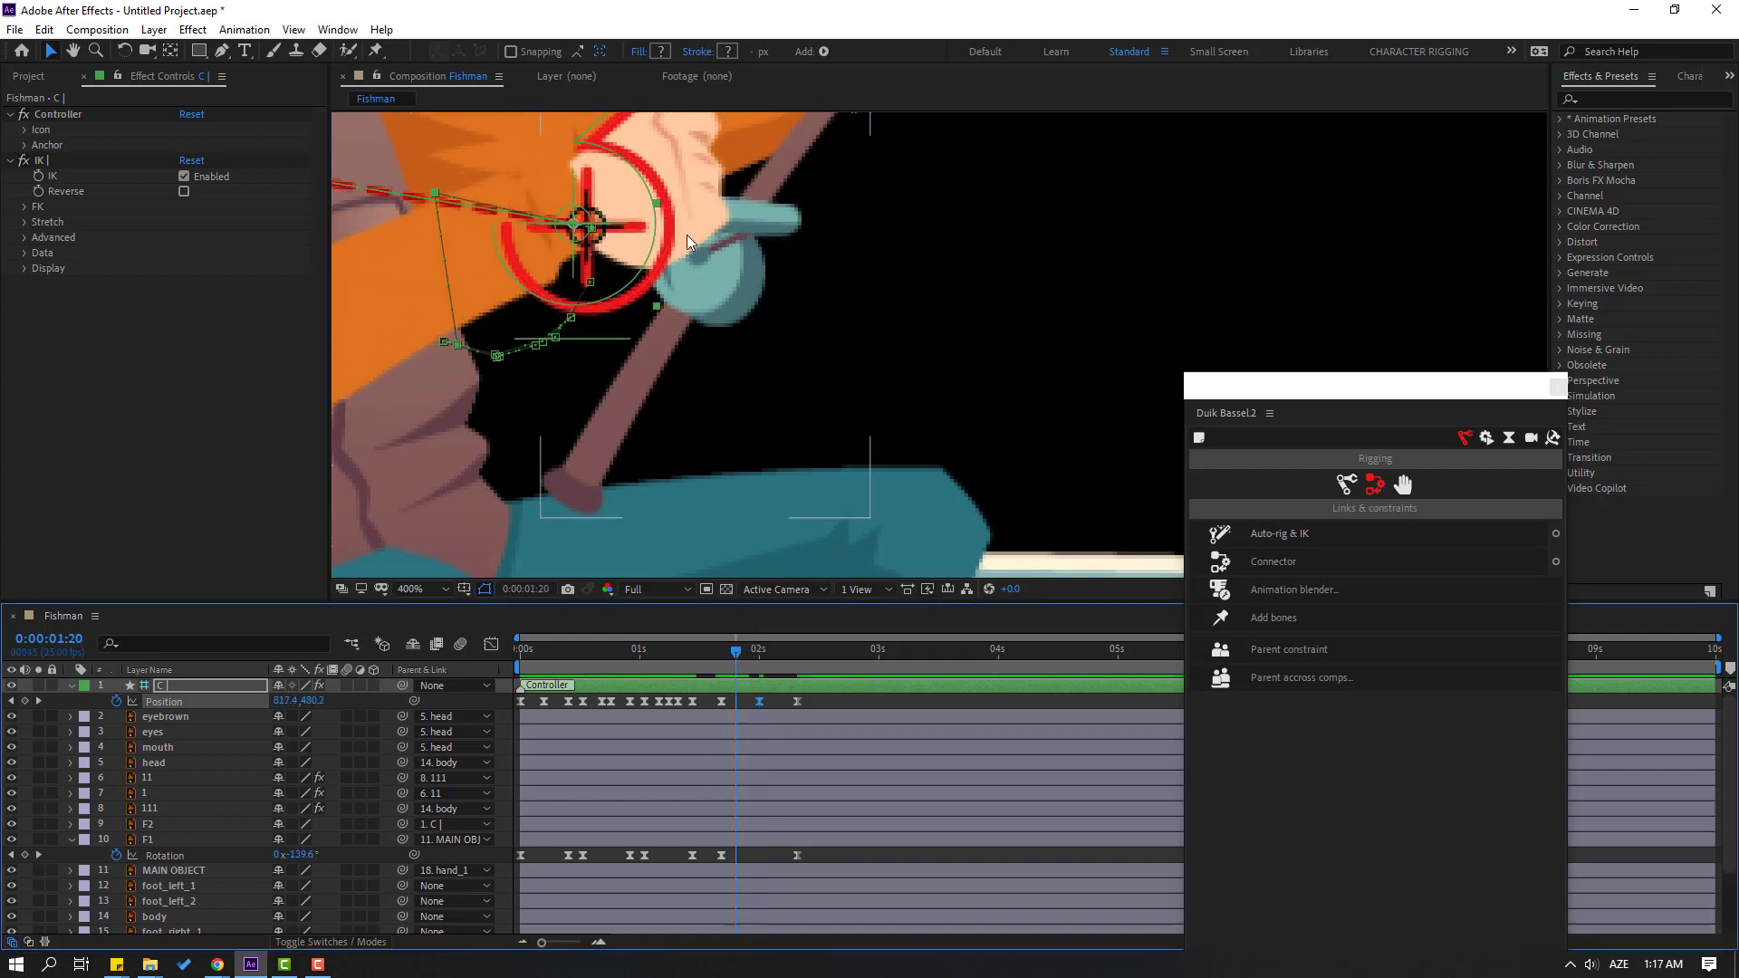
key(Page_Down)
mouse_move(556, 248)
mouse_down()
mouse_move(556, 197)
mouse_move(571, 219)
mouse_up()
key(Page_Up)
key(Page_Up)
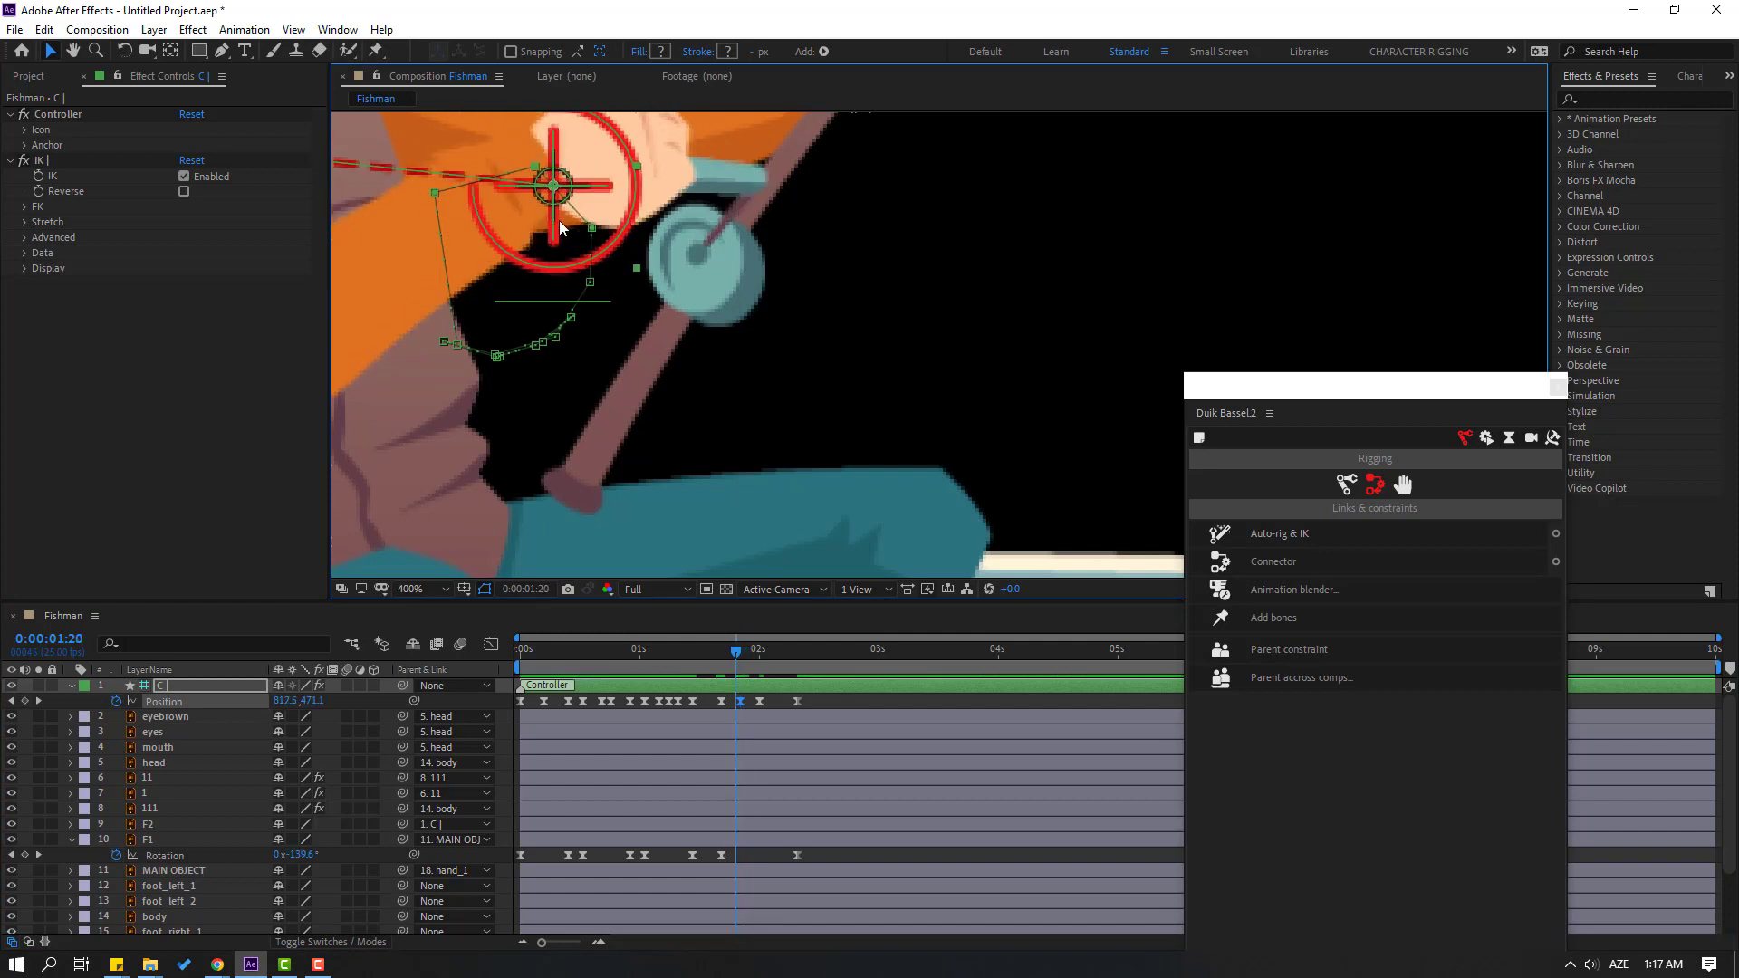
key(Page_Up)
key(Page_Up)
key(Page_Up)
key(Page_Down)
key(Page_Down)
key(Page_Down)
key(Page_Down)
key(Page_Down)
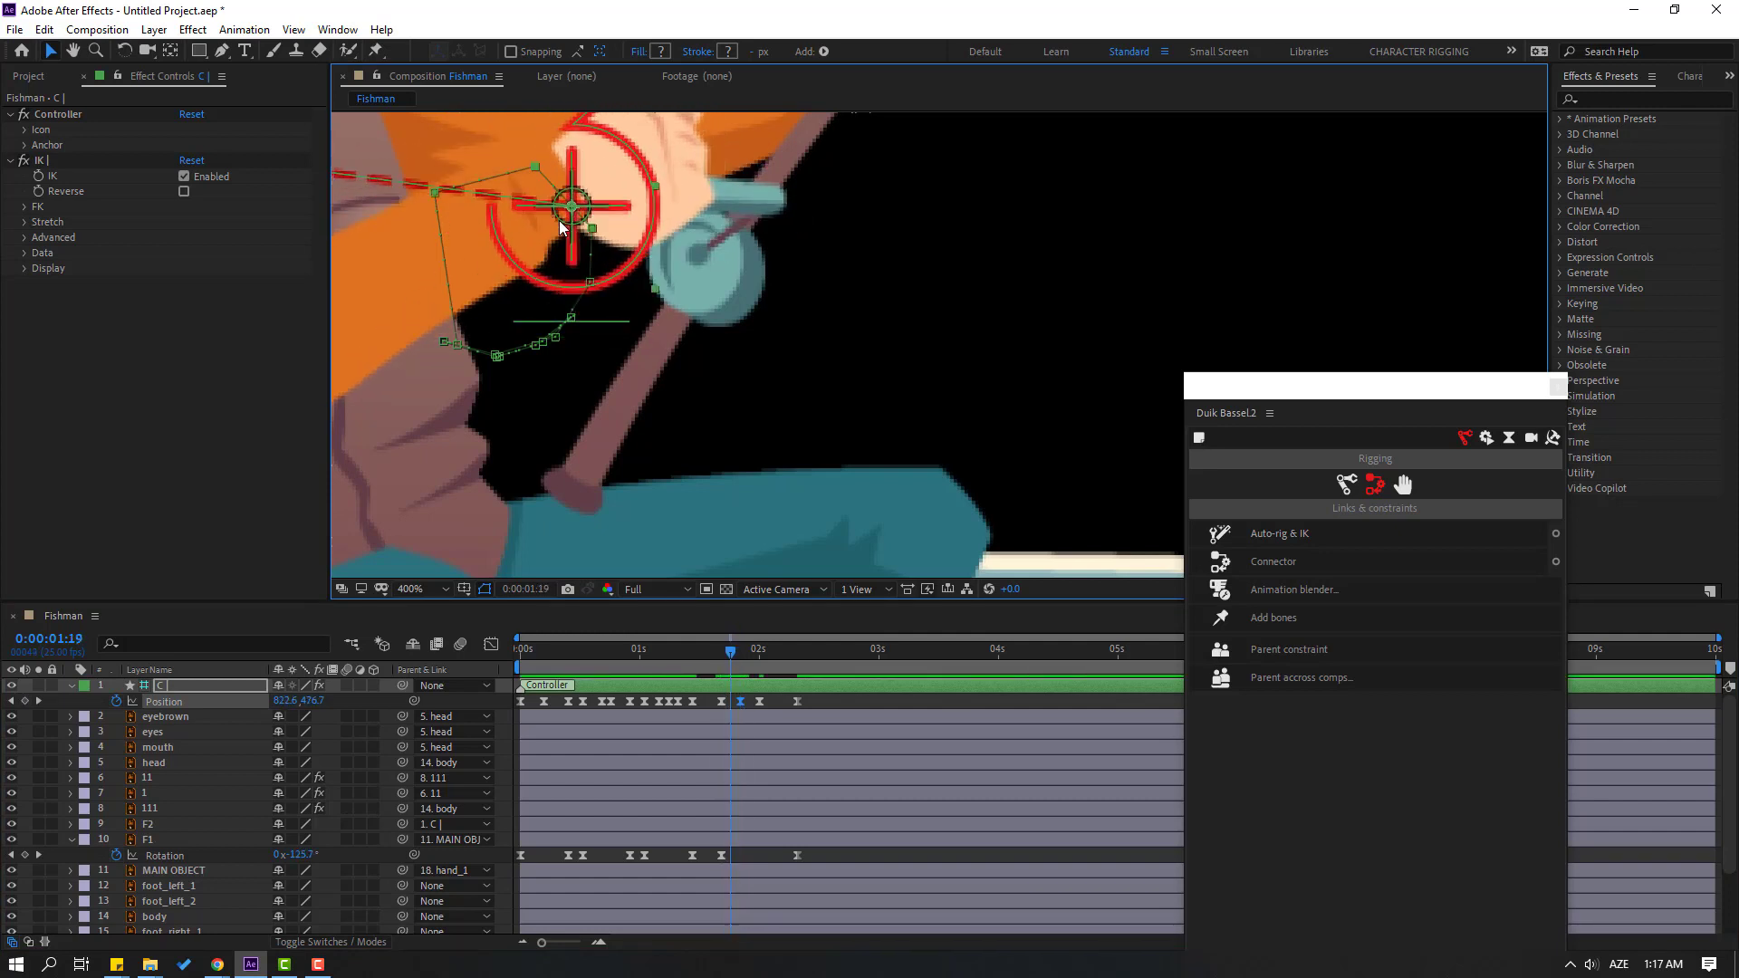
key(Page_Down)
key(Page_Down)
key(Page_Up)
key(Page_Up)
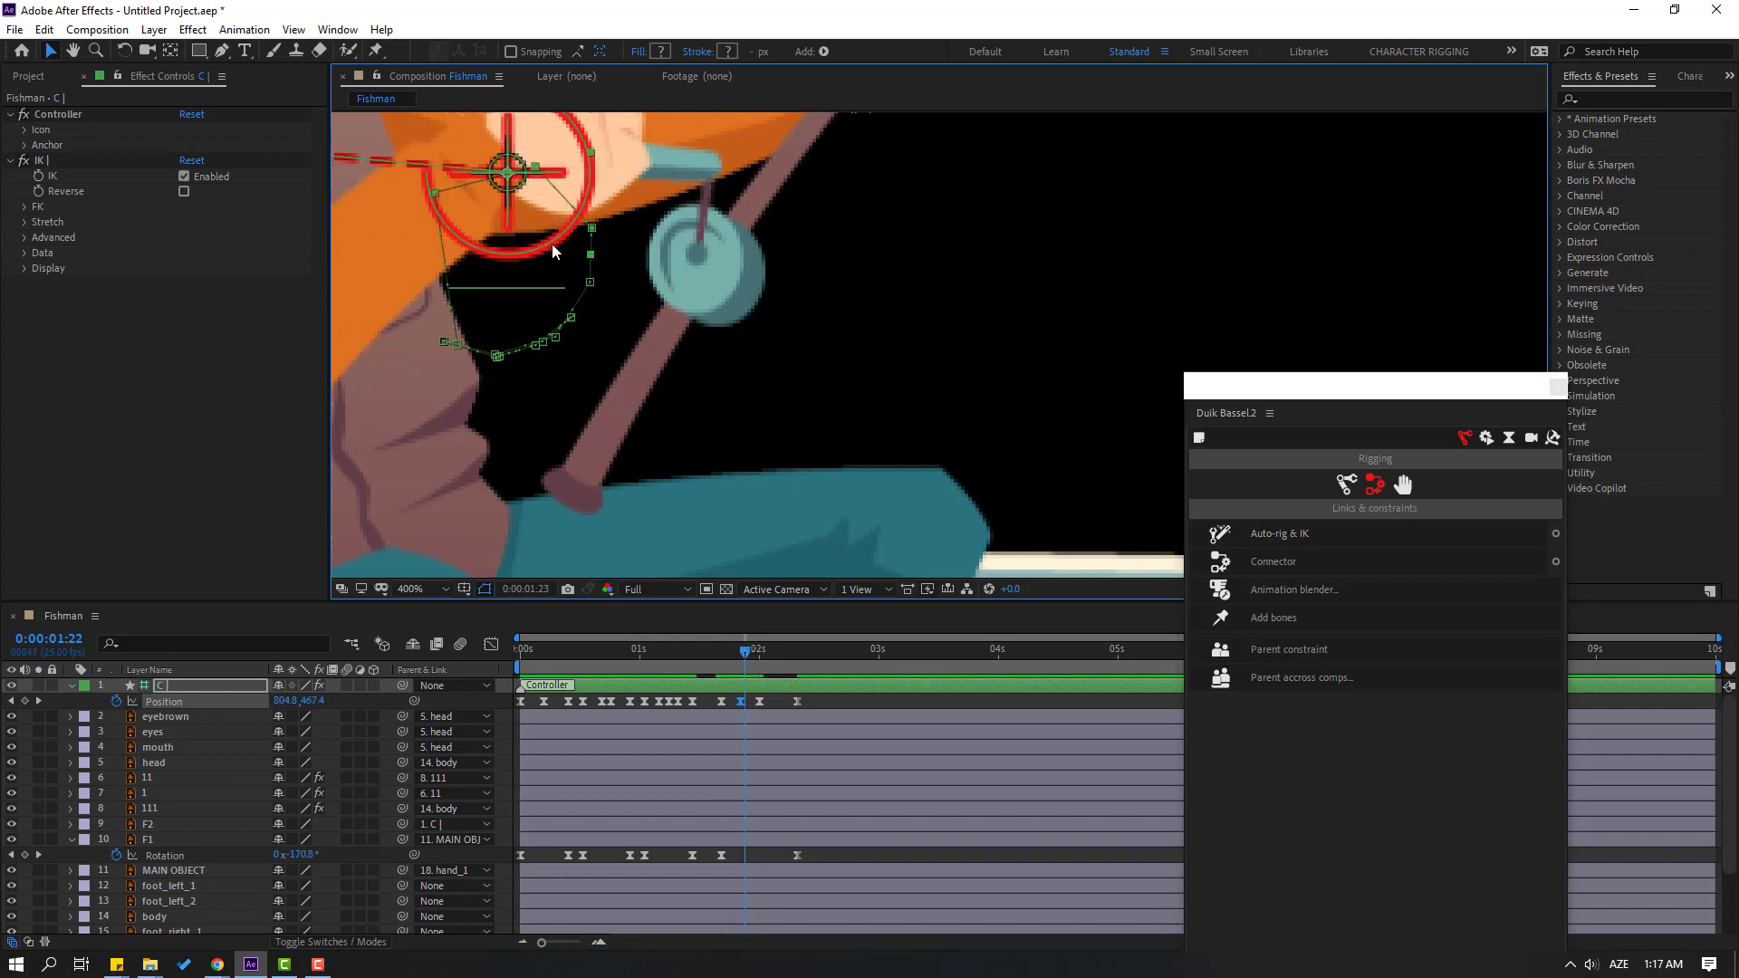
key(Page_Down)
drag(502, 229, 508, 221)
- Check the arm's pose around 0:00:02:01, then play a preview of the animation
key(Page_Down)
key(Page_Down)
key(Page_Down)
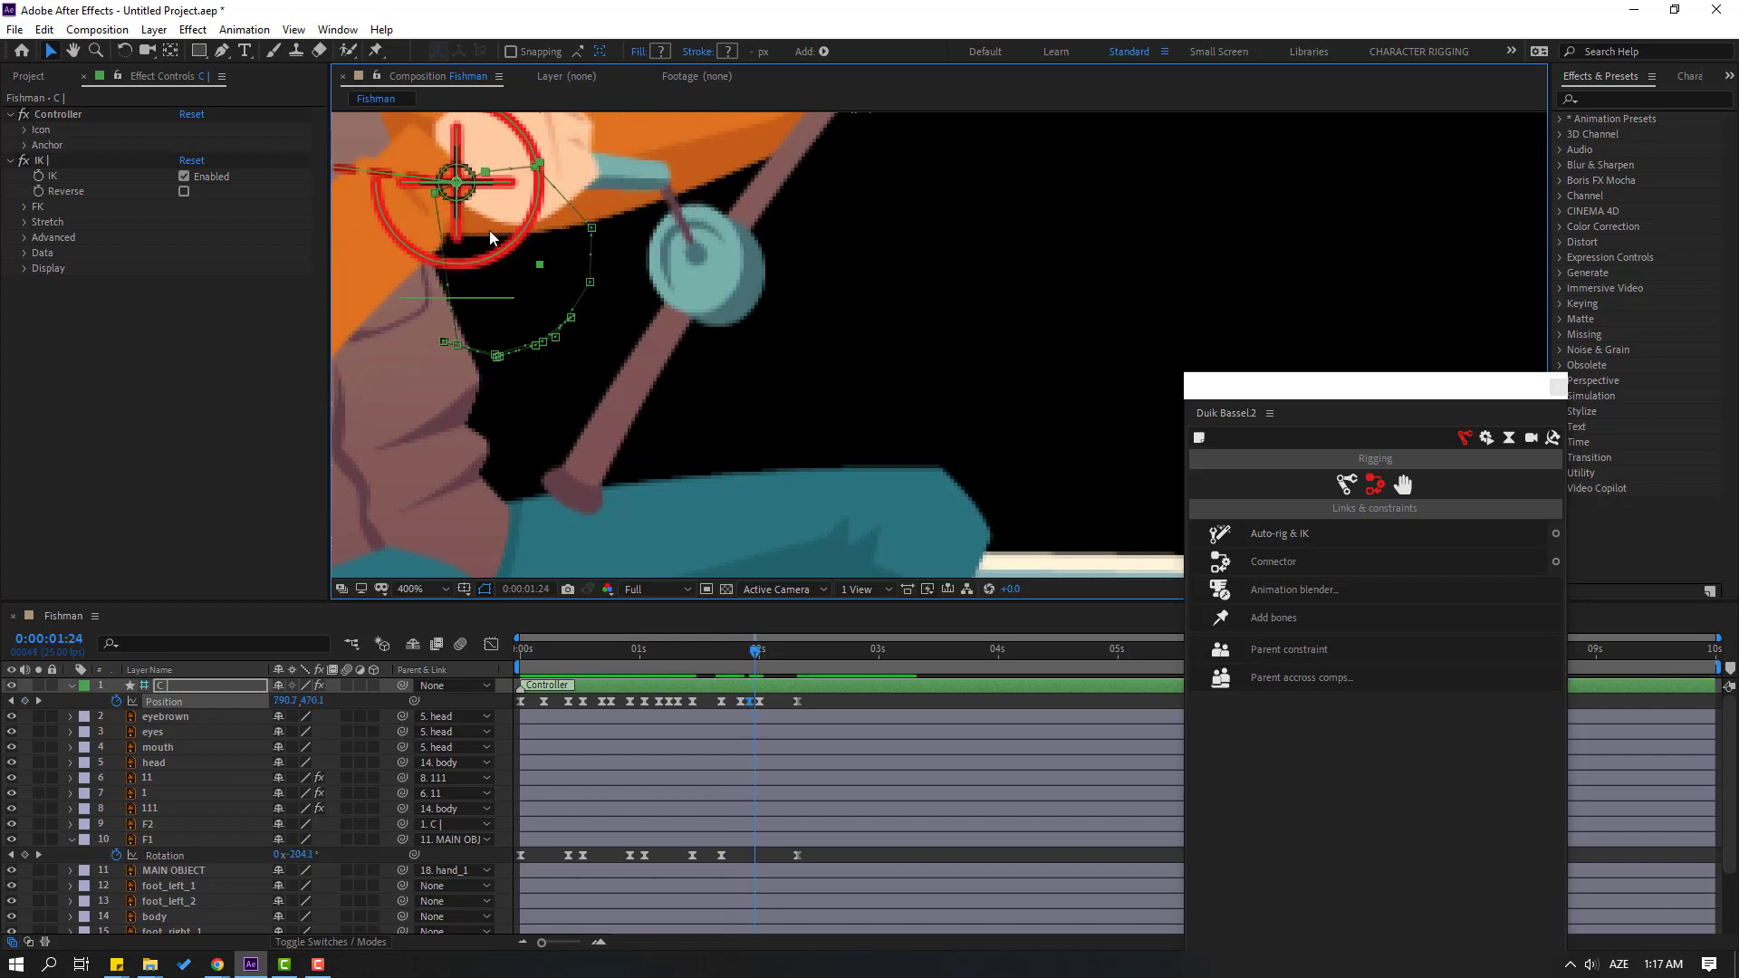
key(Page_Down)
key(Page_Down)
key(Page_Down)
key(Page_Down)
key(Page_Down)
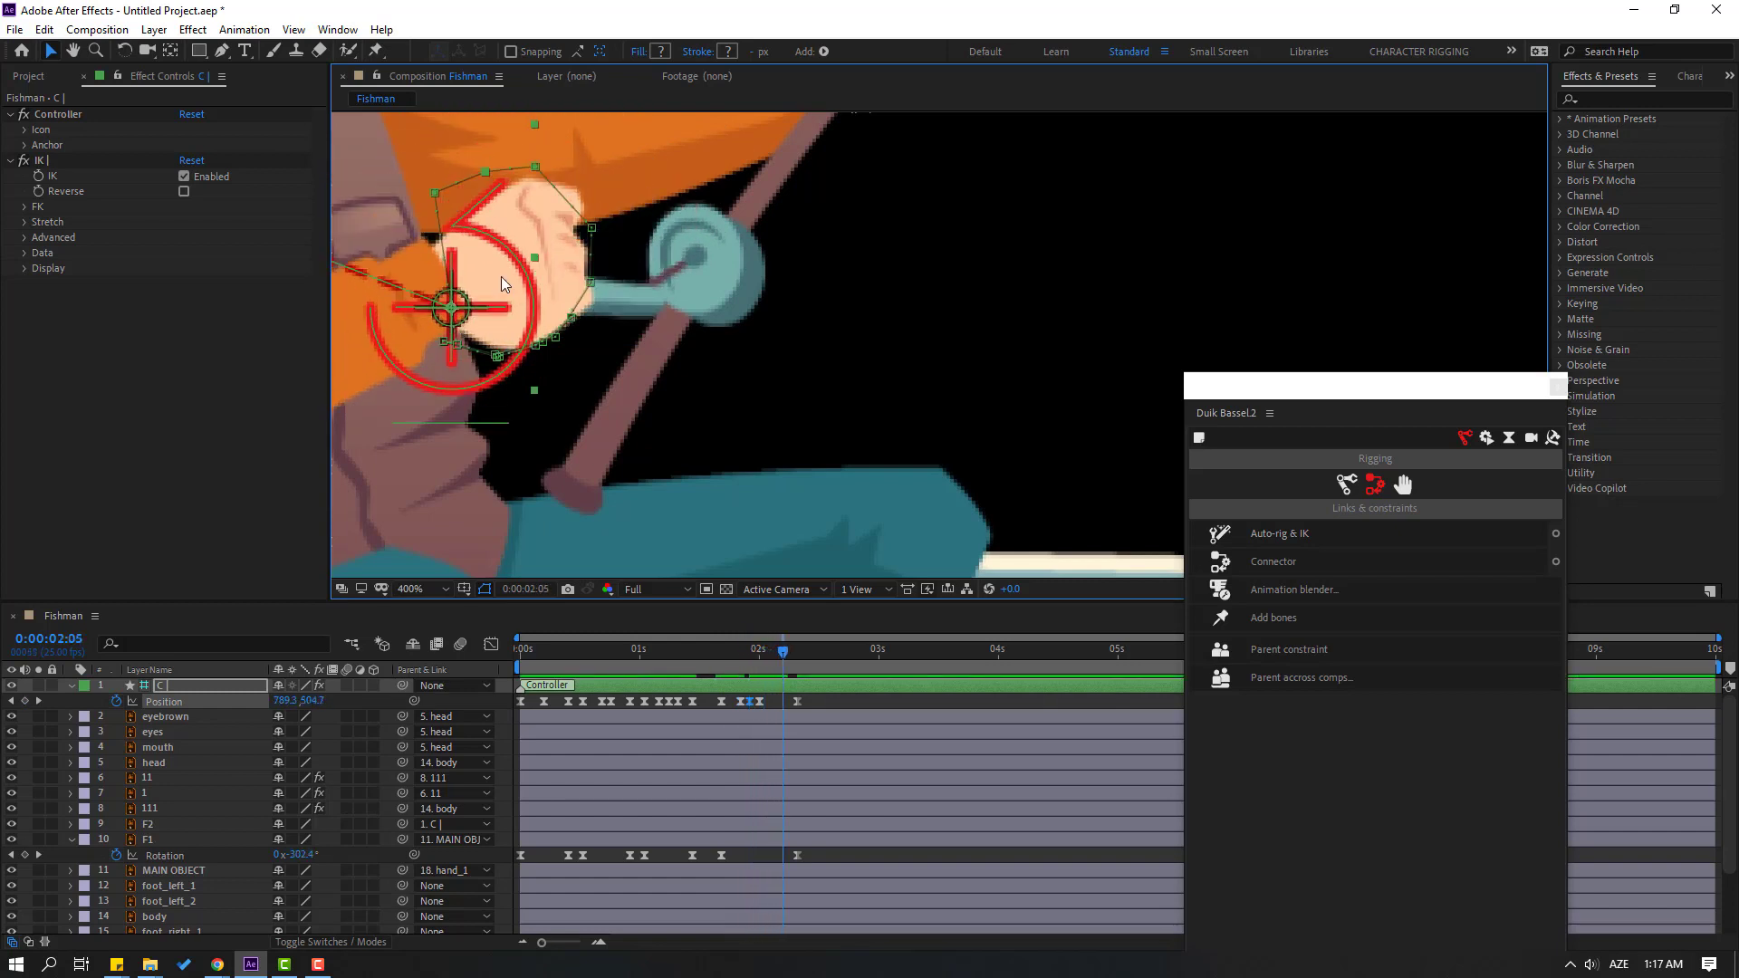
key(Page_Down)
key(Page_Down)
key(Page_Down)
key(Page_Up)
scroll(882, 221, down, 2)
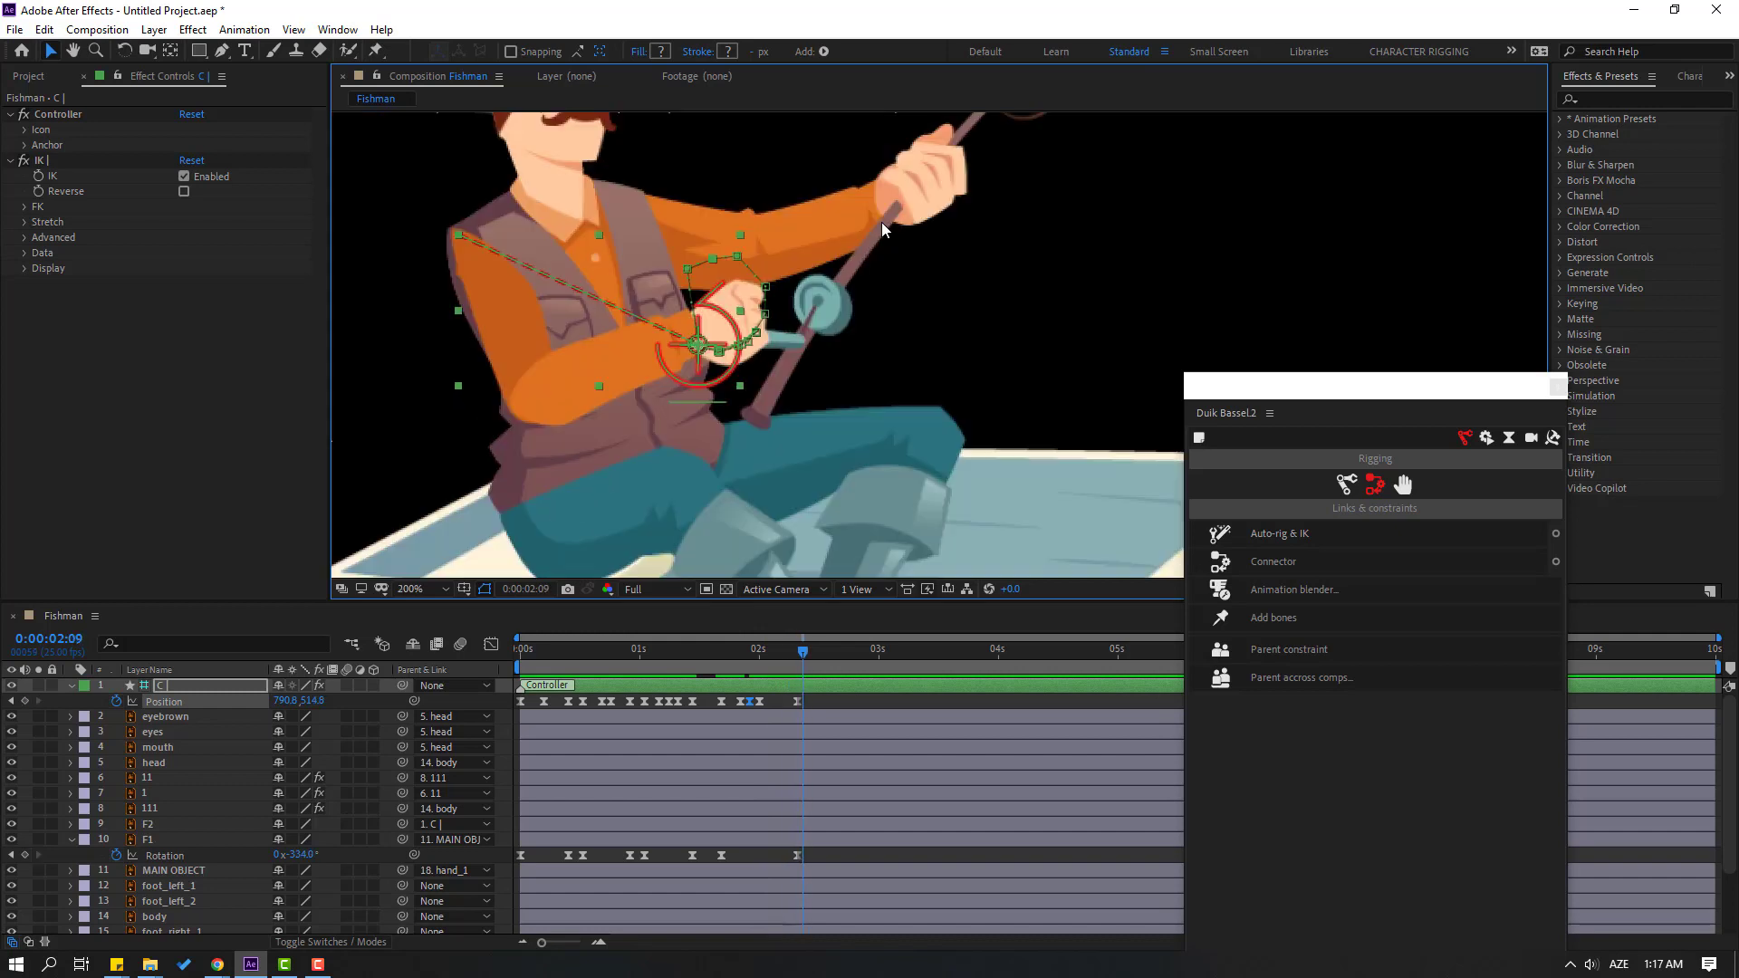
key(space)
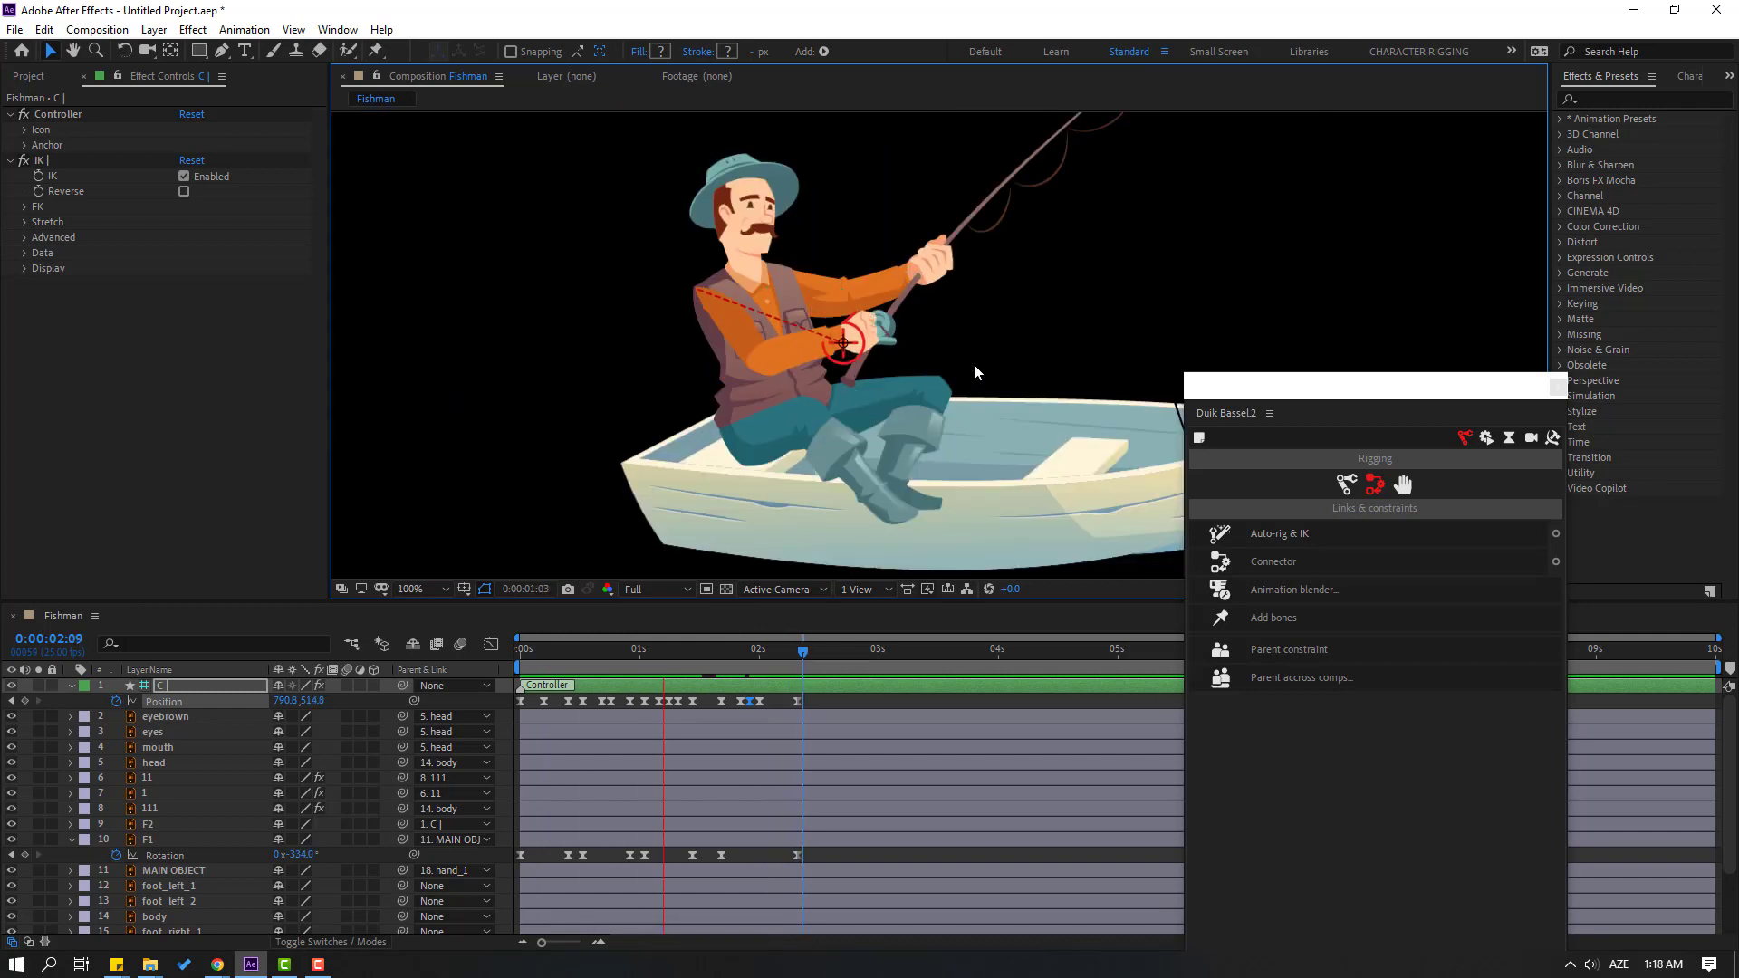
- Add an F1 Rotation keyframe and paste controller C's Position keyframes at the playhead
key(space)
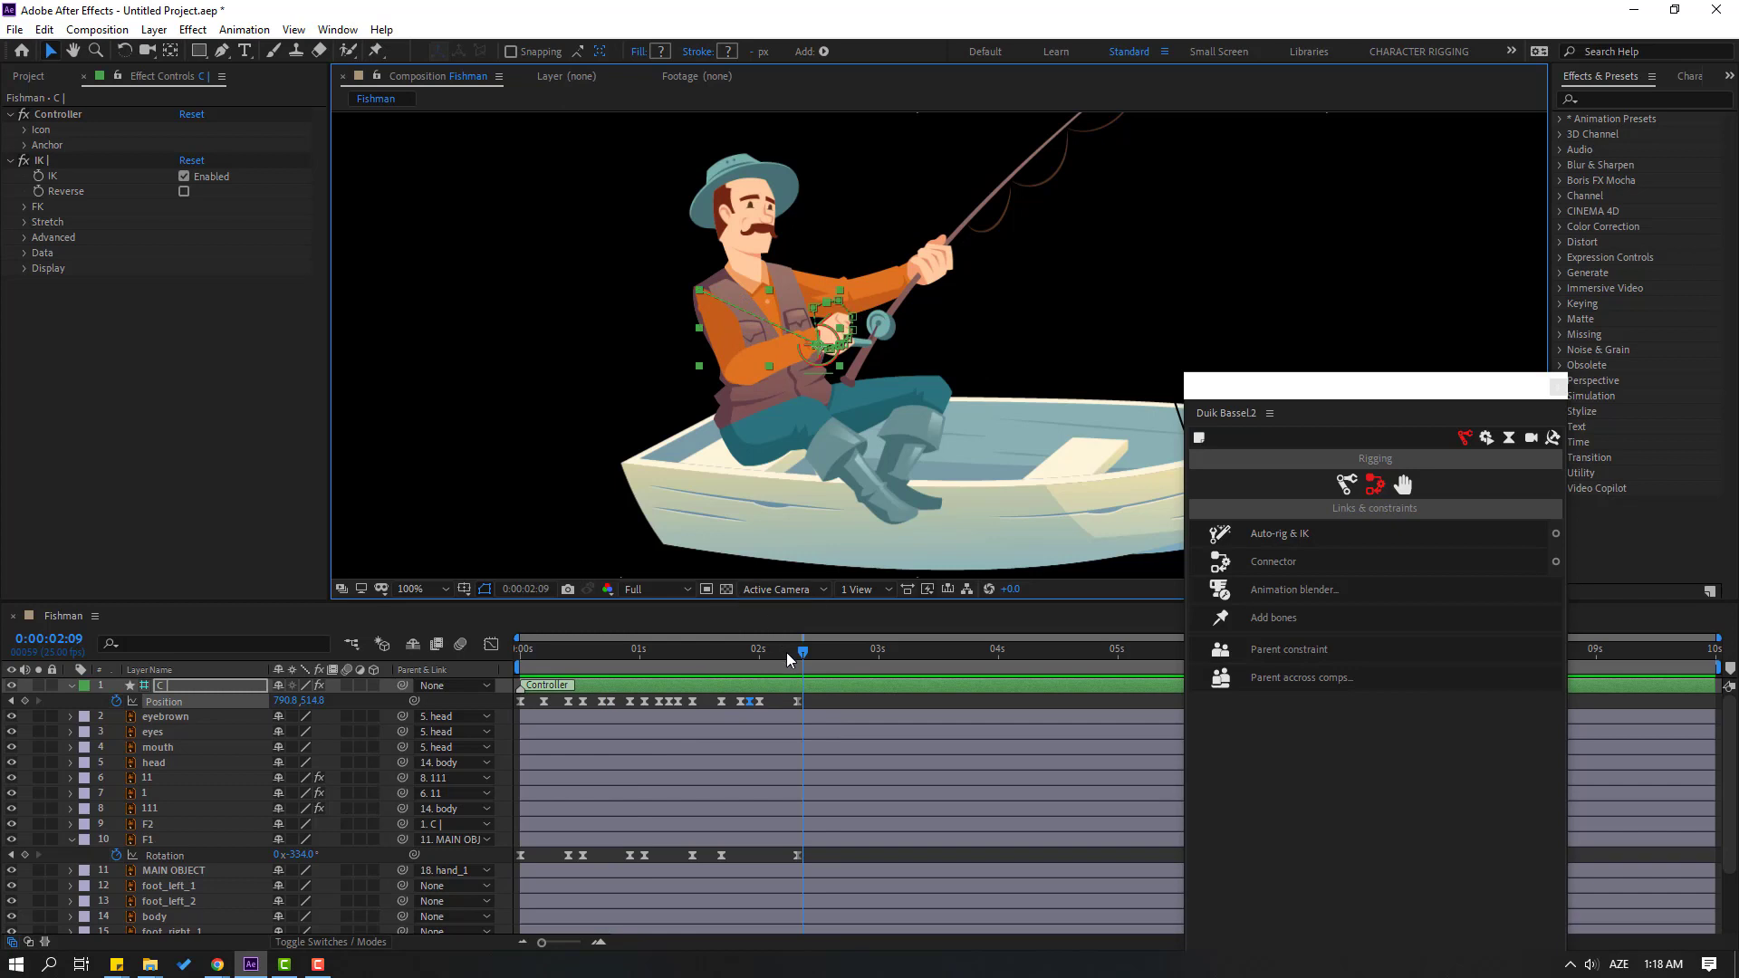
click(794, 651)
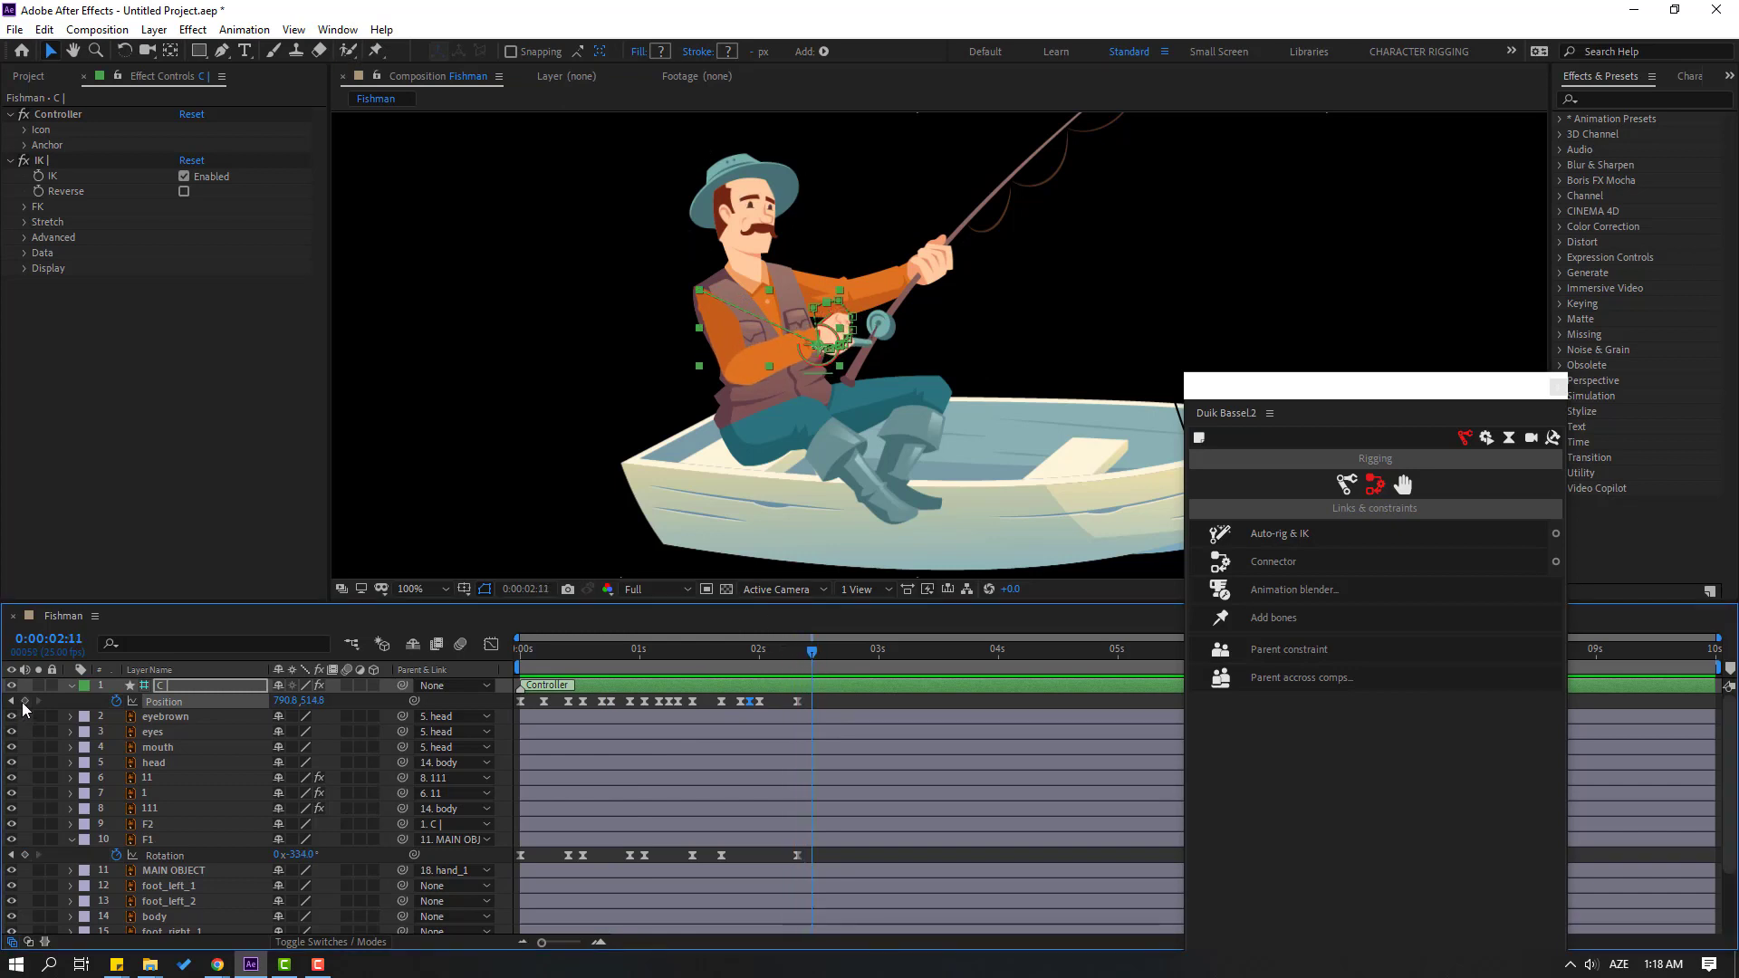
click(25, 854)
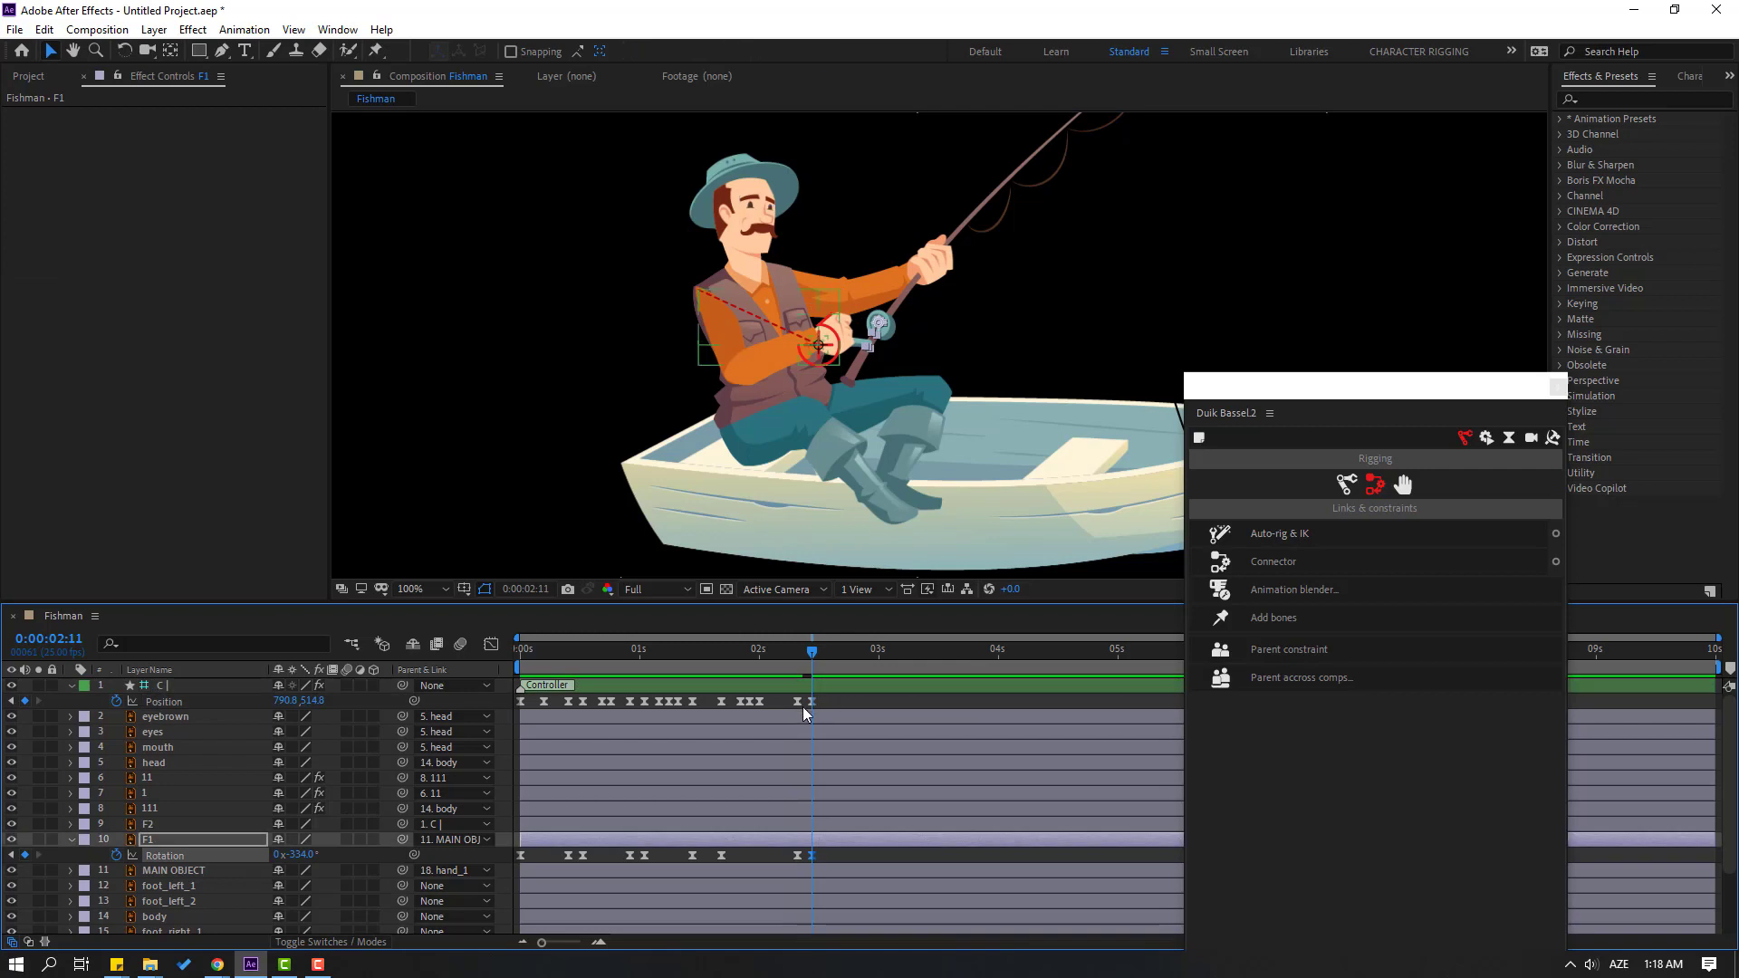
drag(805, 697, 489, 728)
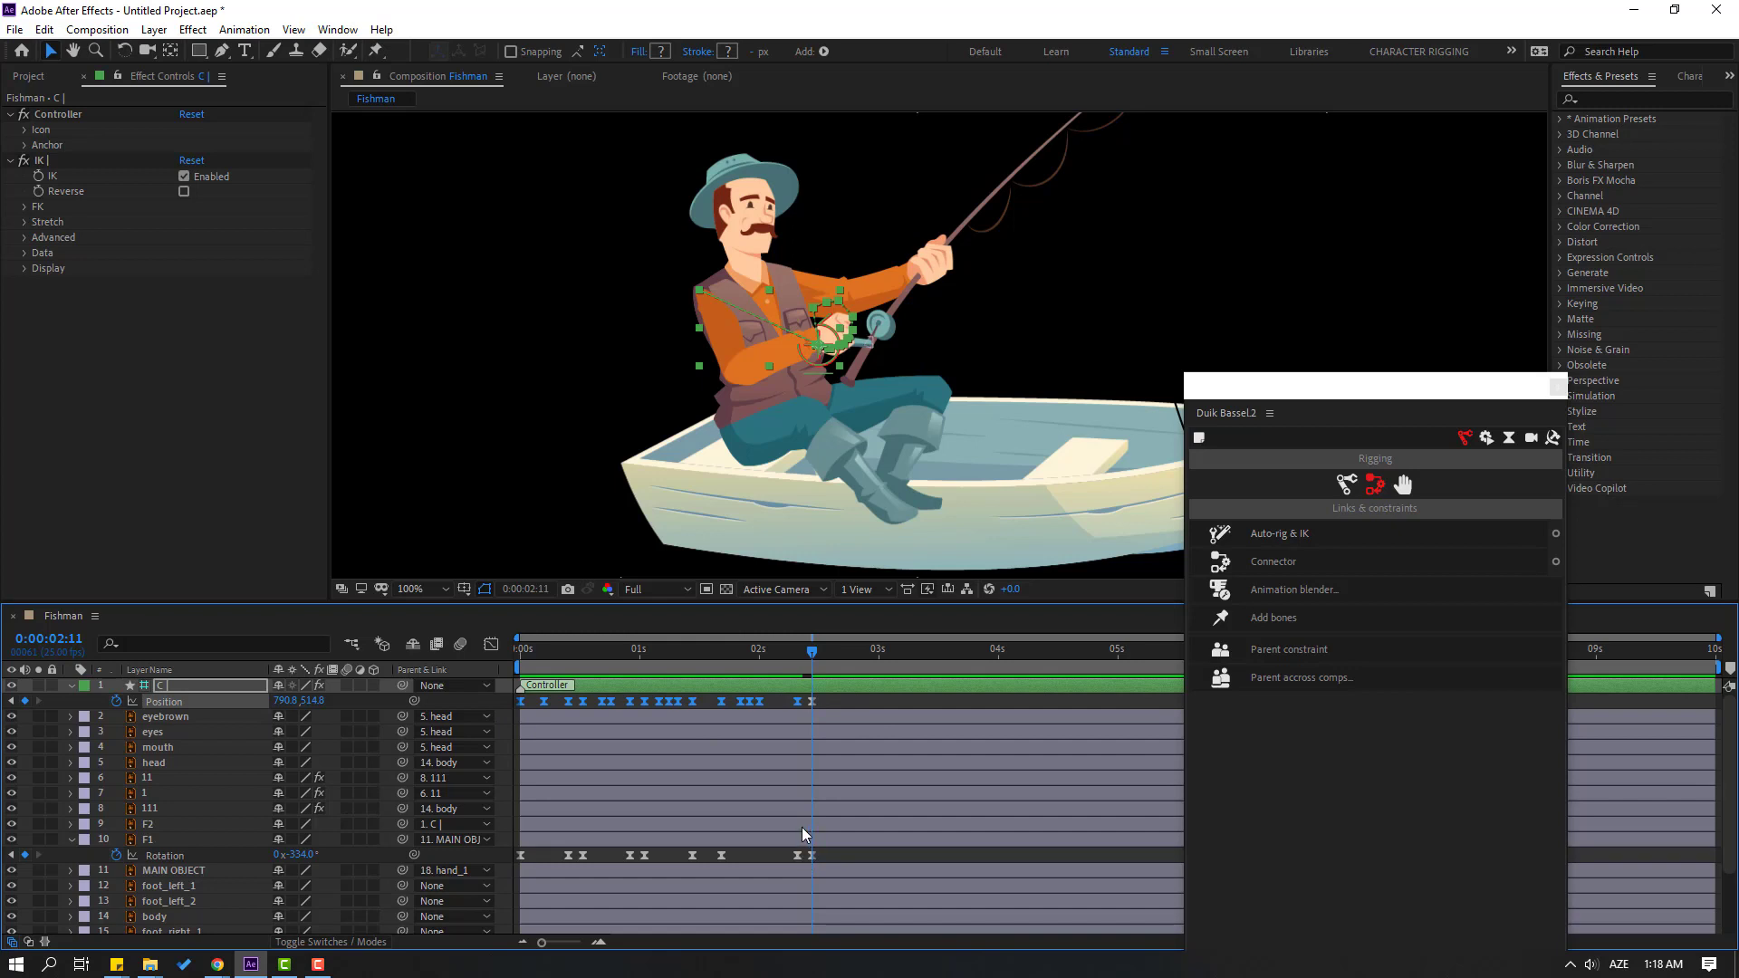
key(ctrl+v)
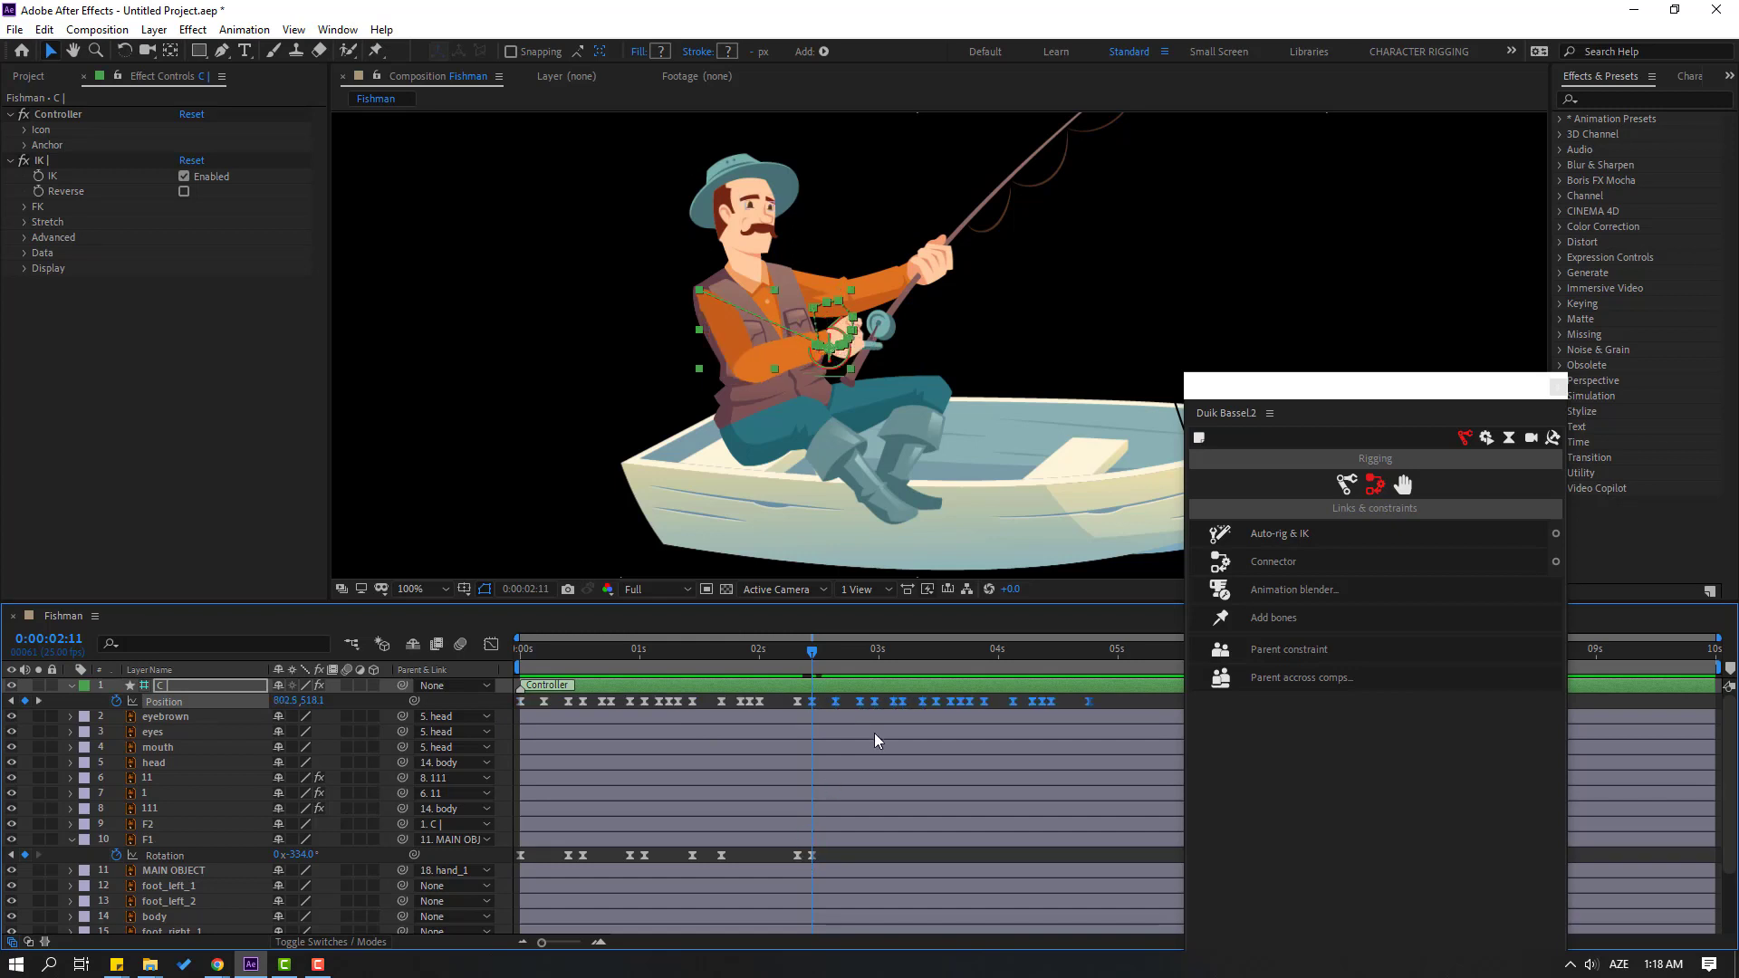
- Copy F1's Rotation keyframes, paste them at 0:00:02:11, and scrub the new section
drag(802, 855, 454, 872)
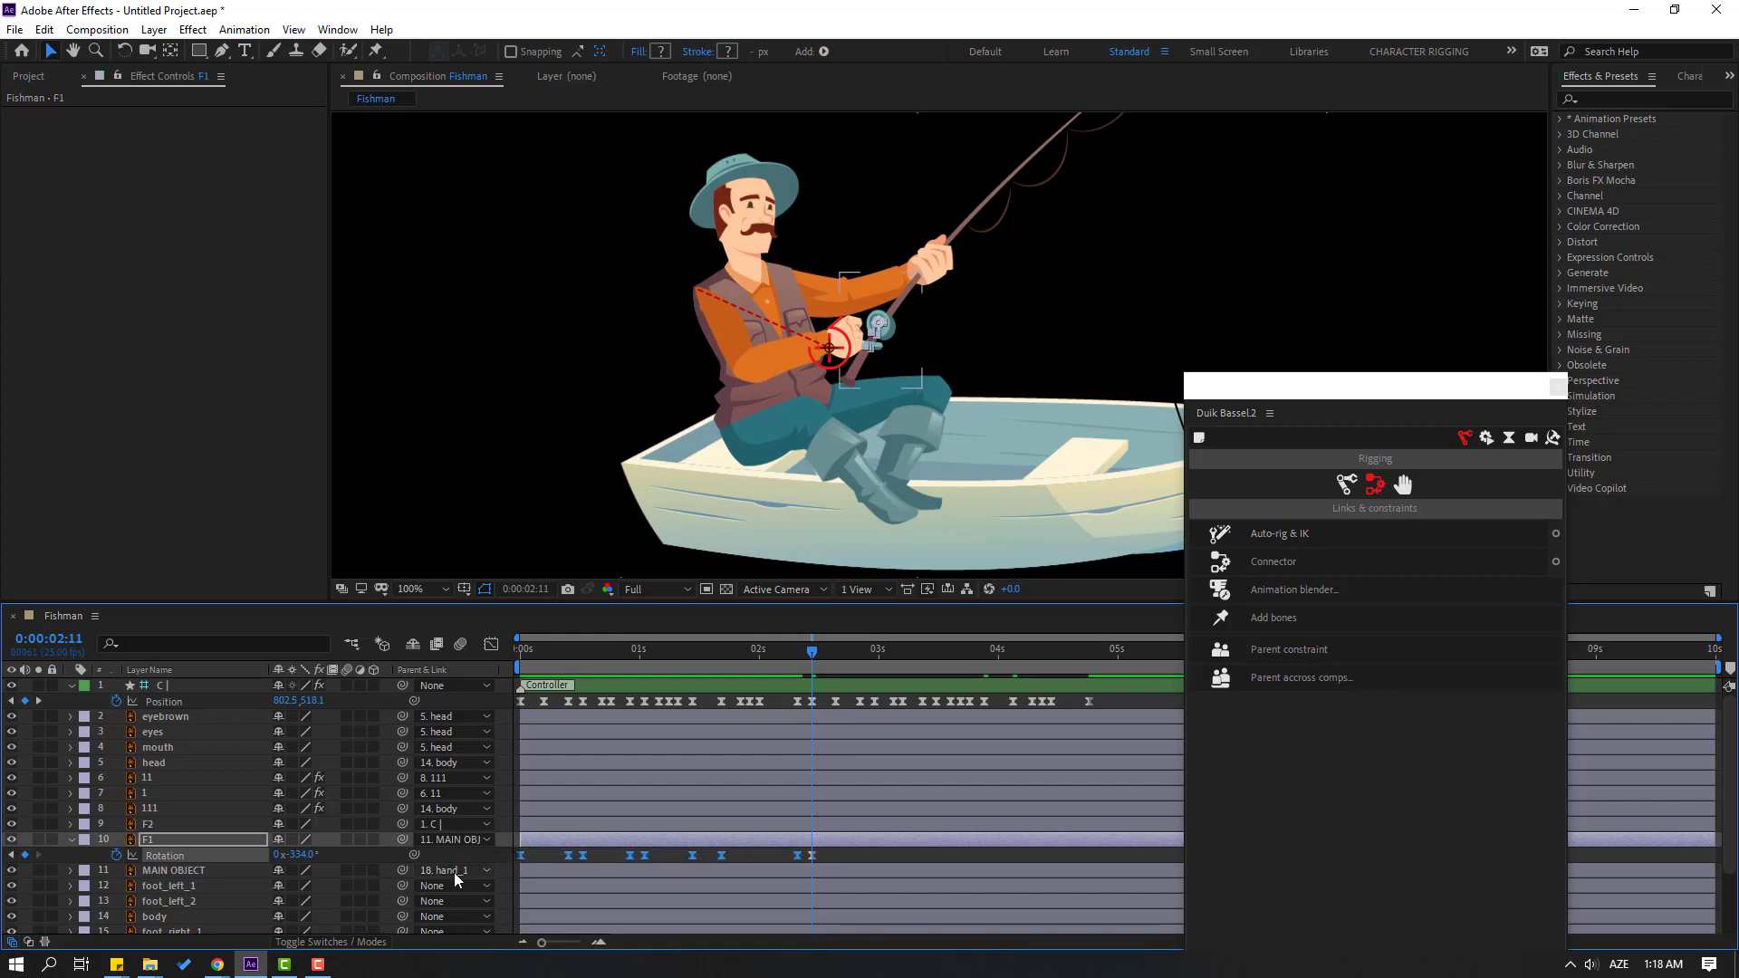
key(ctrl+c)
key(ctrl+v)
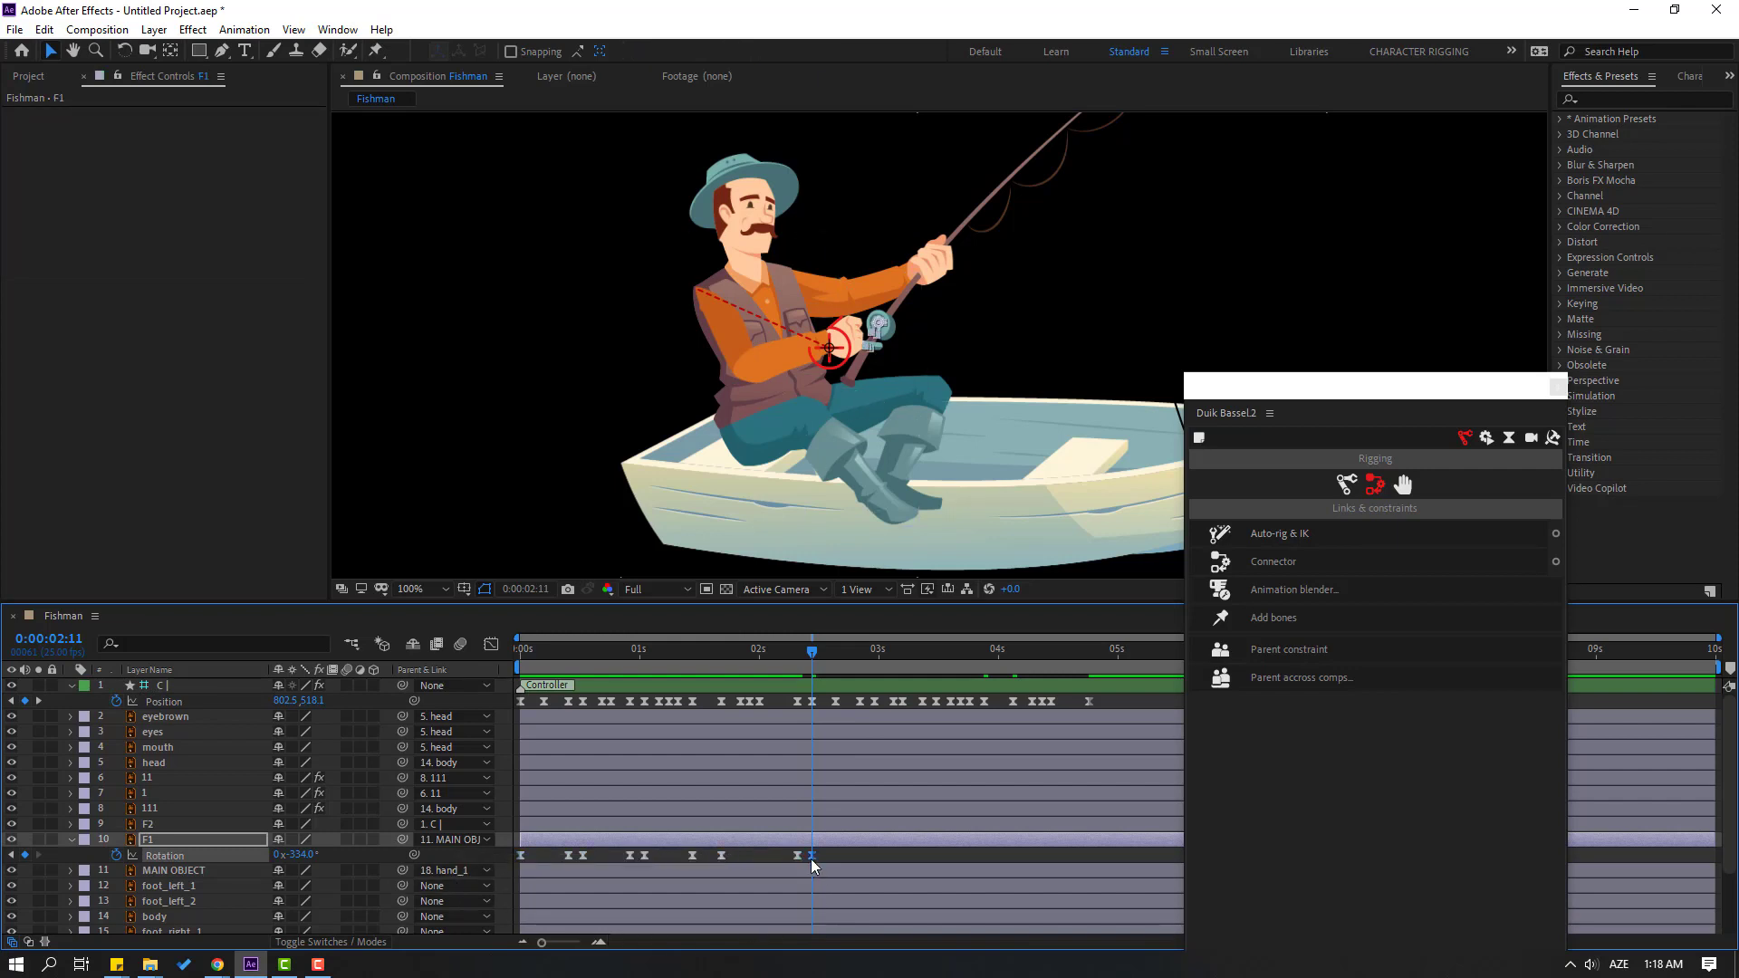
click(798, 651)
drag(806, 658, 983, 645)
- Go back to 2:11 and delete the stray C| Position keyframe
scroll(944, 291, up, 2)
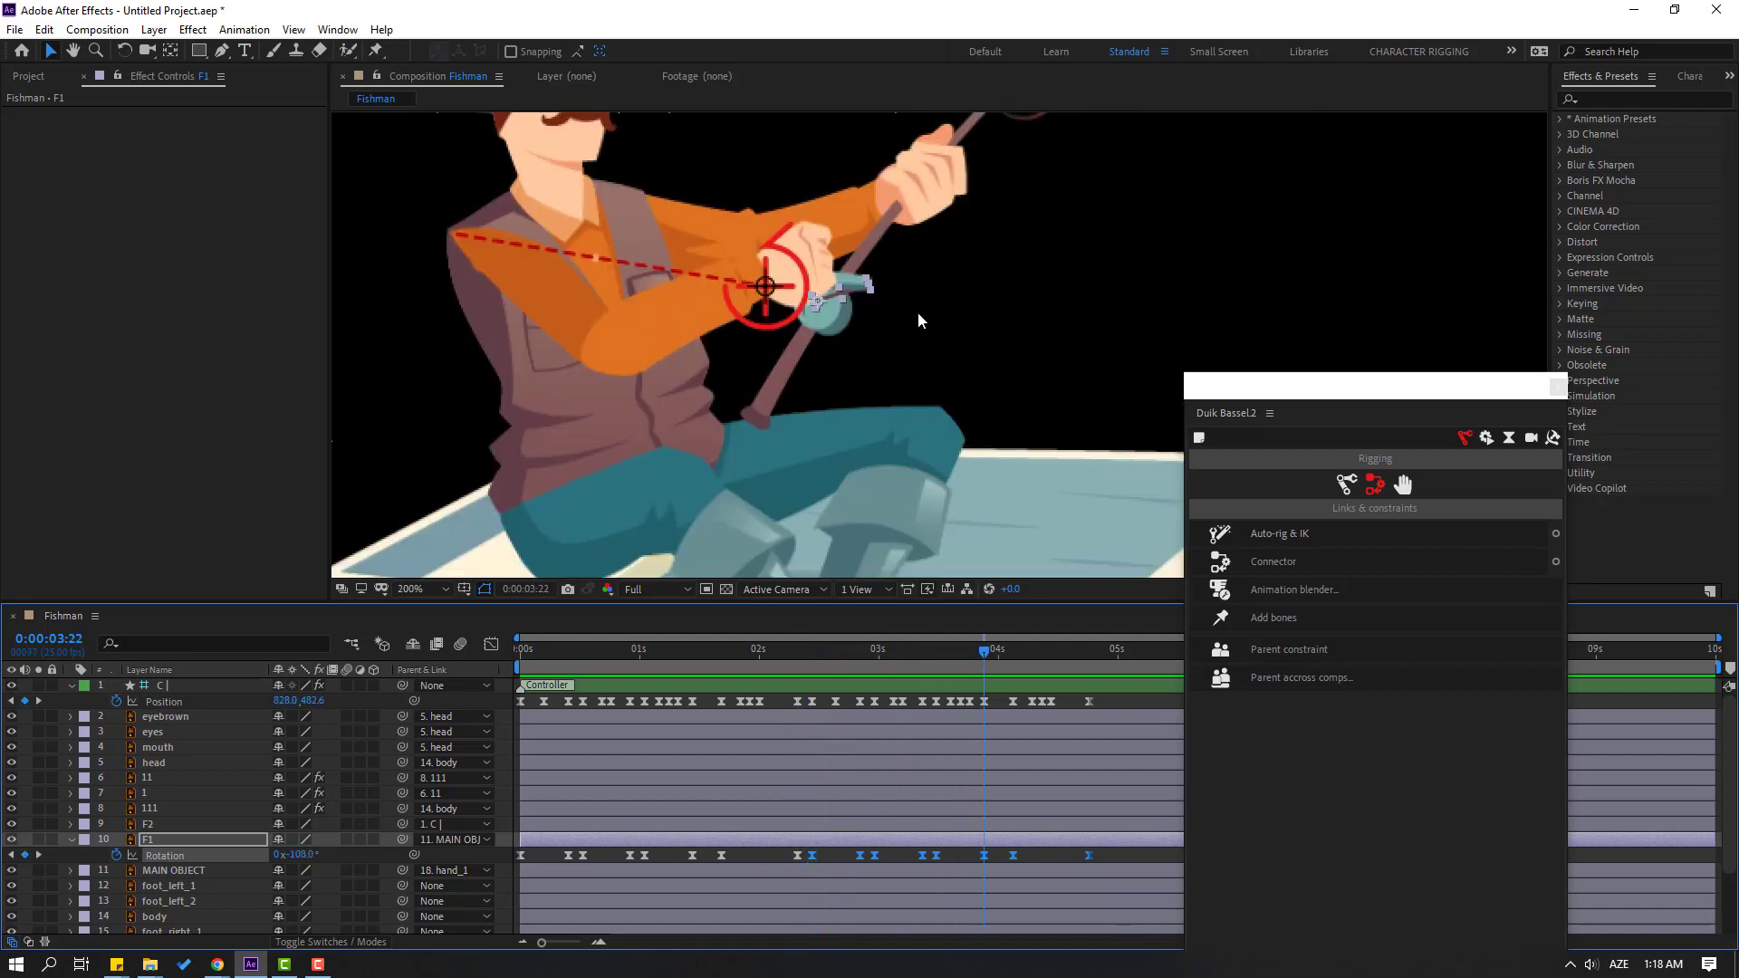
scroll(919, 319, up, 2)
mouse_move(792, 650)
mouse_down()
mouse_move(811, 648)
mouse_move(795, 645)
mouse_move(802, 661)
mouse_up()
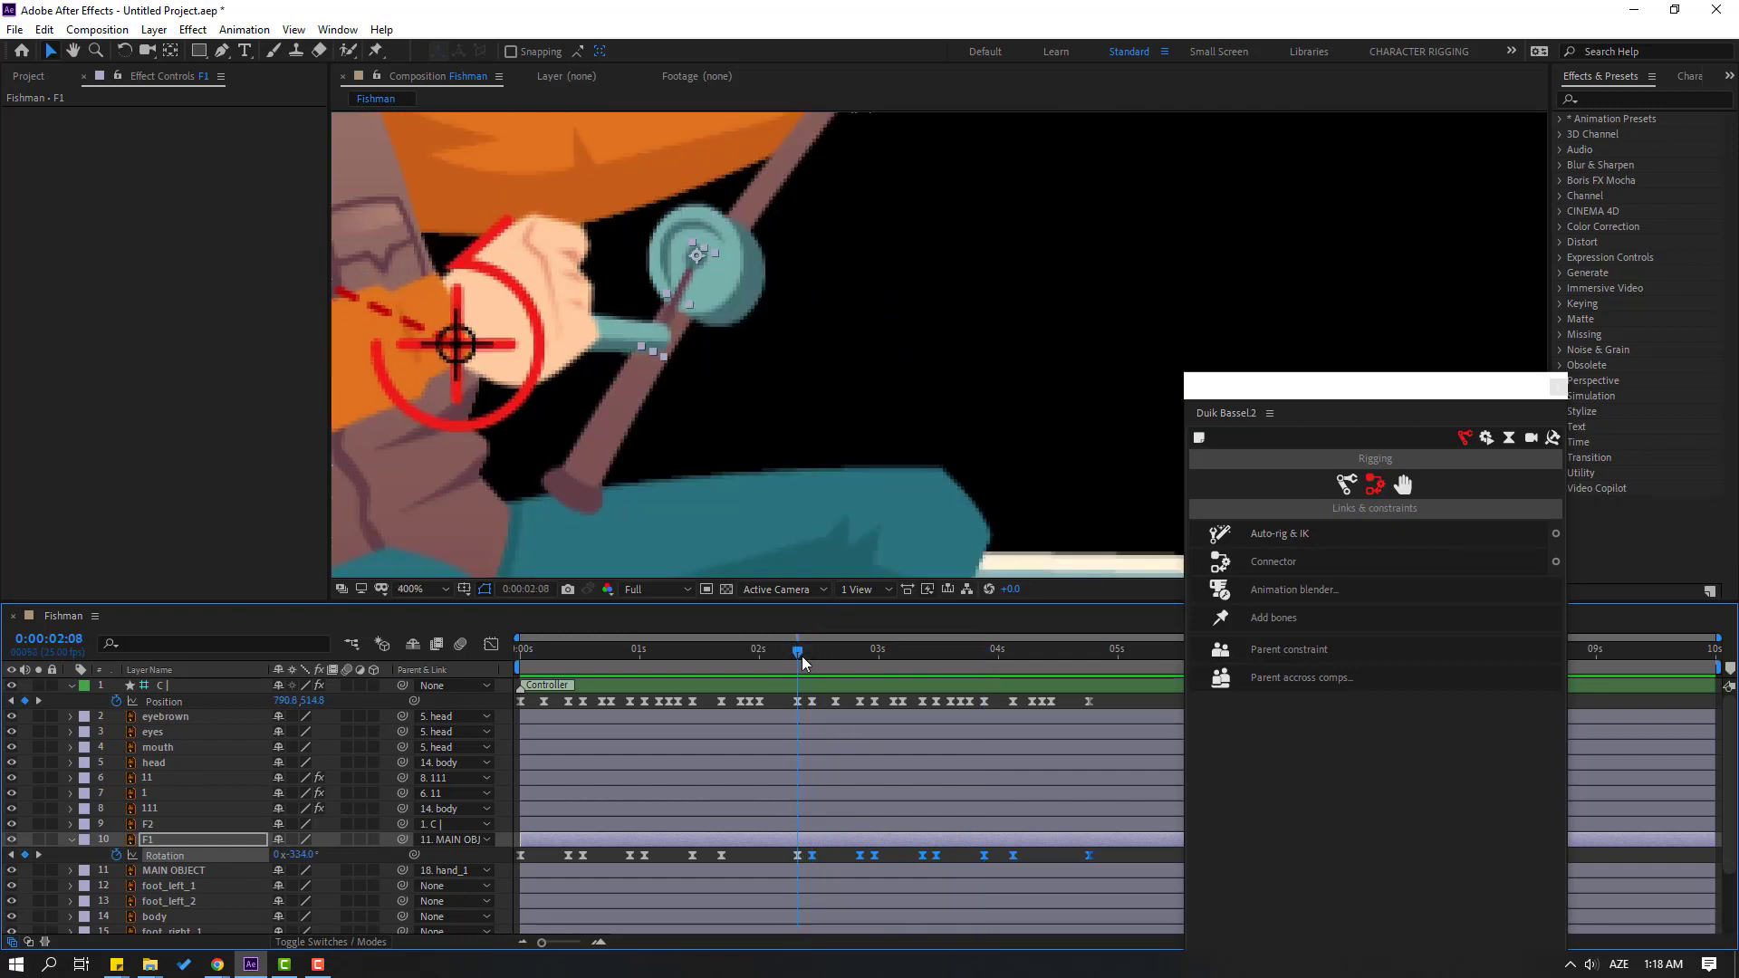
click(818, 705)
click(812, 703)
key(Delete)
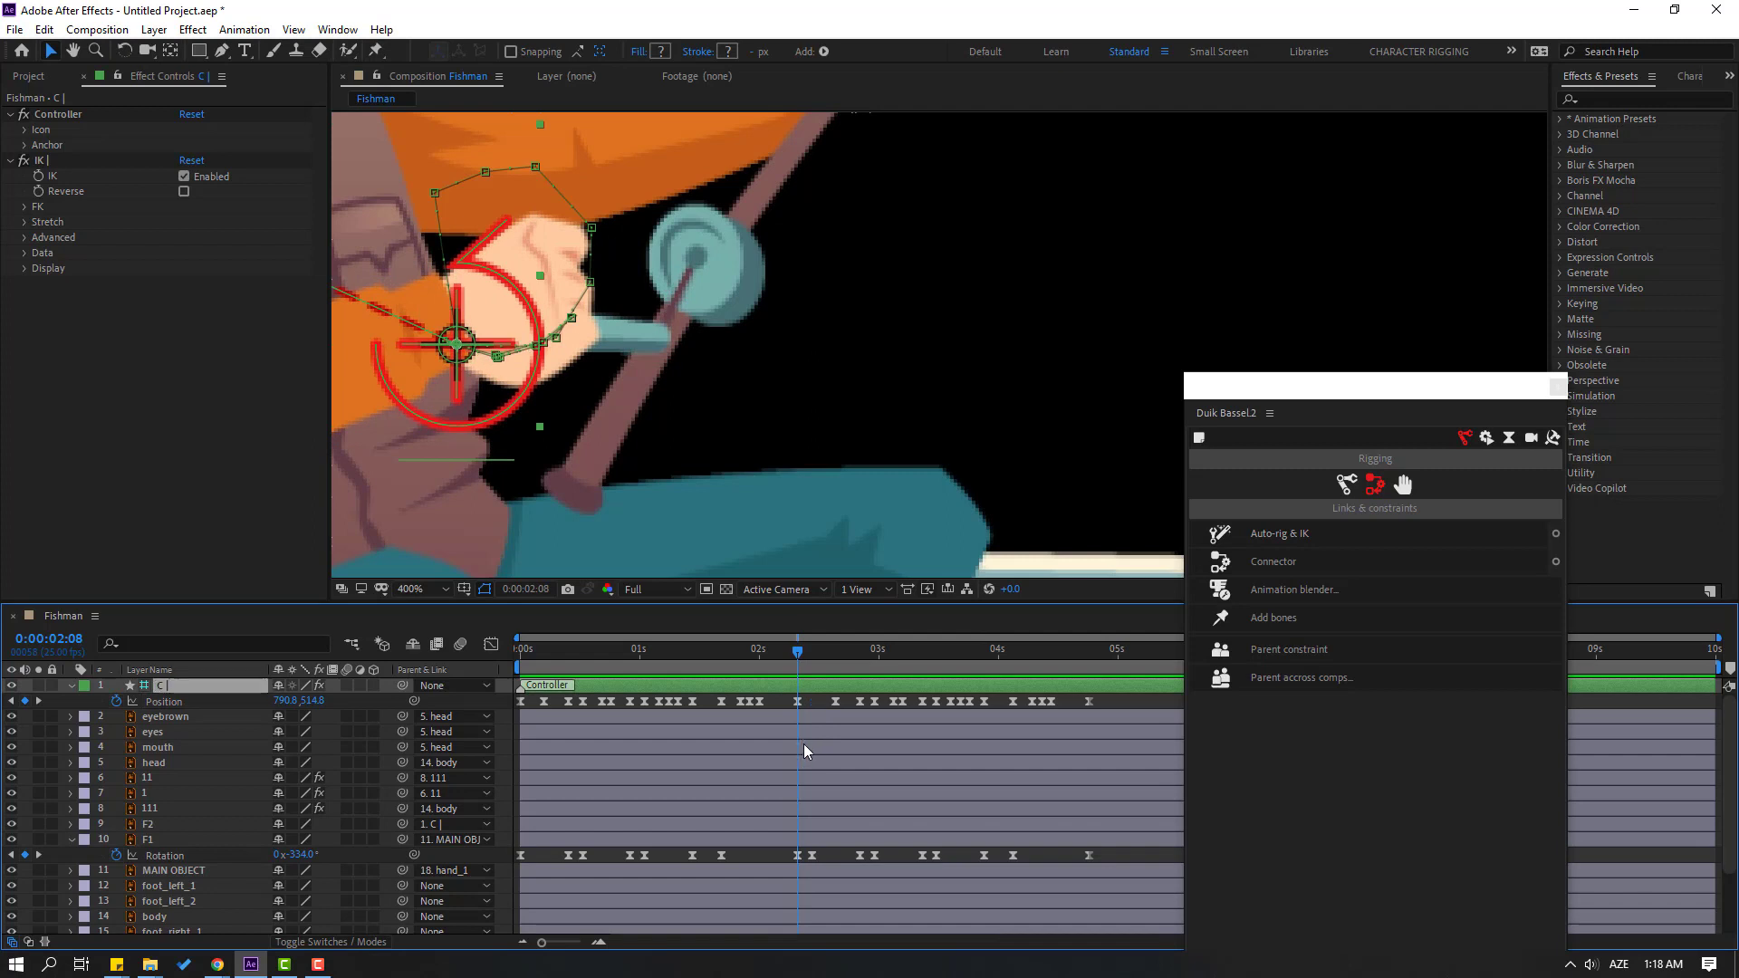
- At 2:12, drag the C| controller up onto the reel handle, then pull it up-left following the reel
click(812, 840)
click(807, 652)
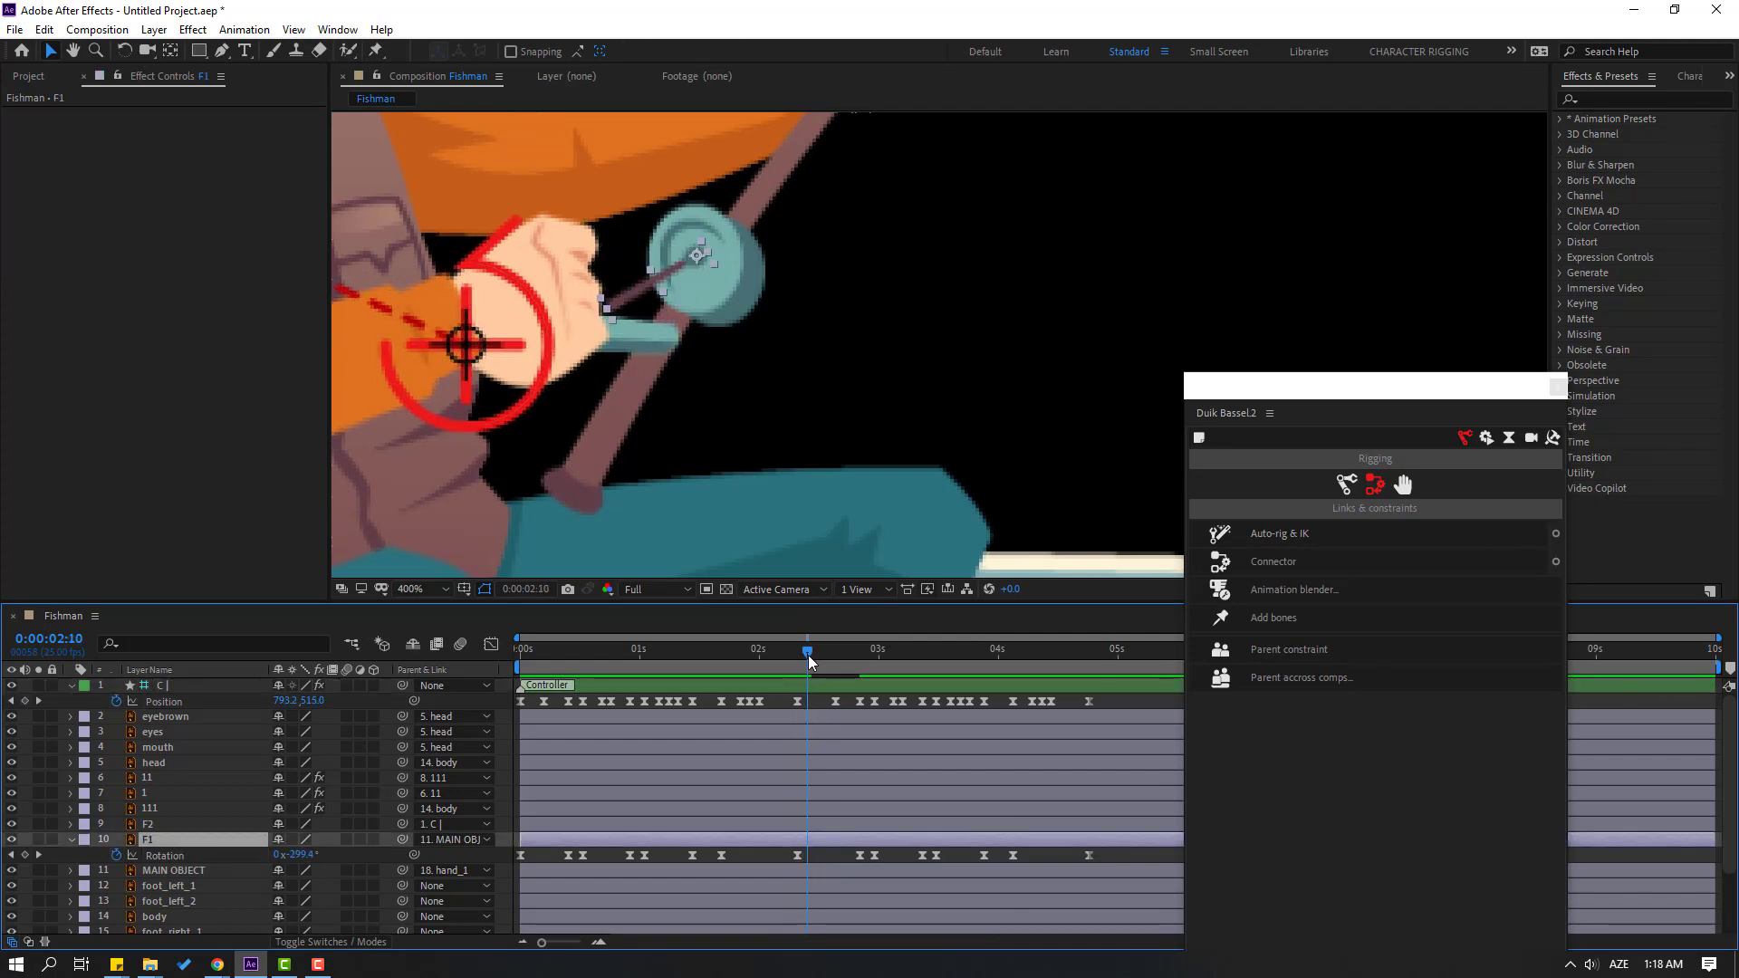
drag(809, 661, 828, 662)
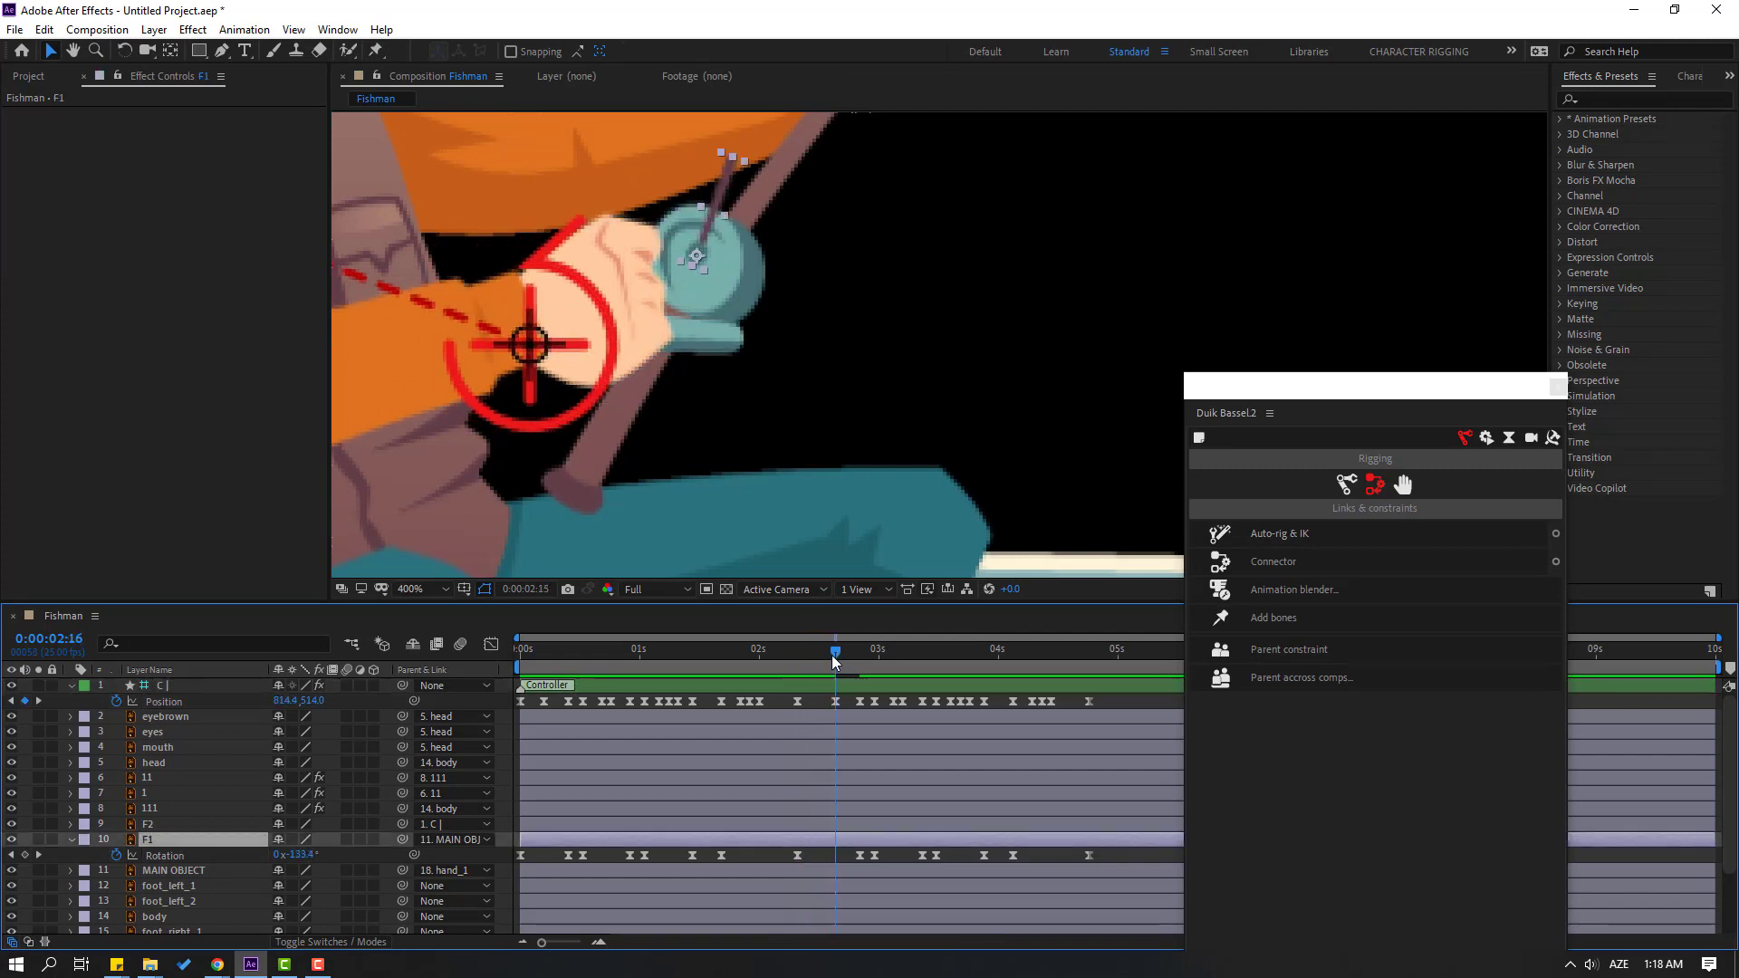
click(542, 343)
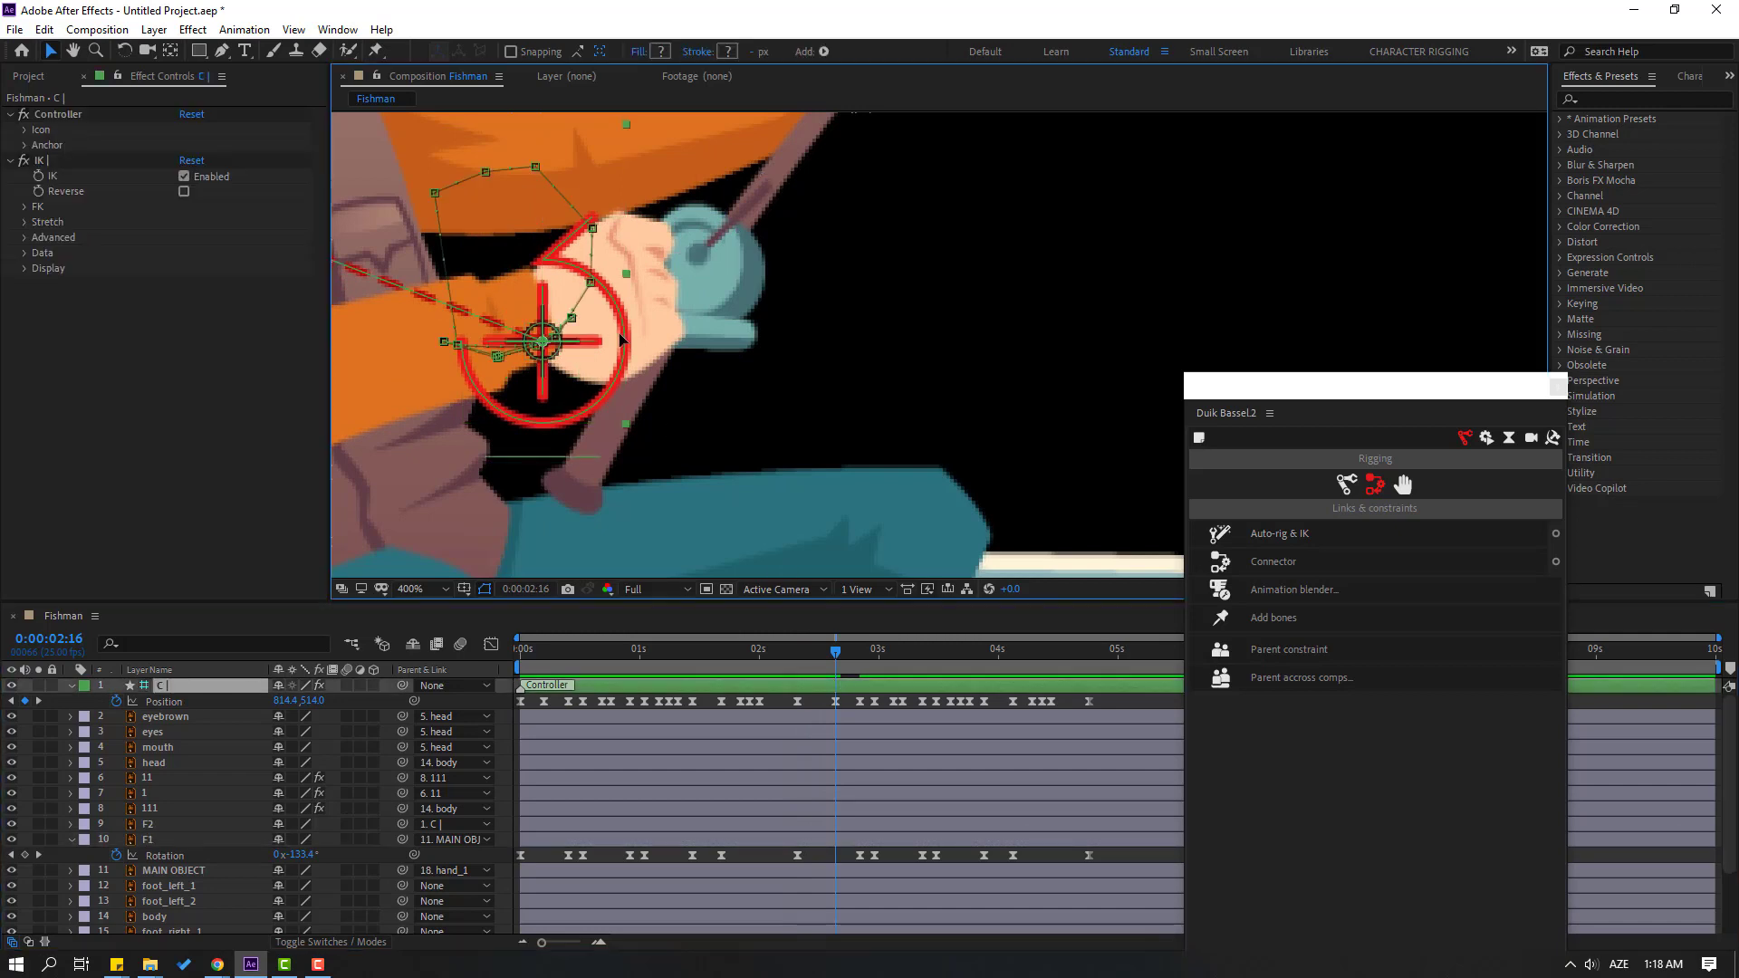
drag(621, 340, 643, 183)
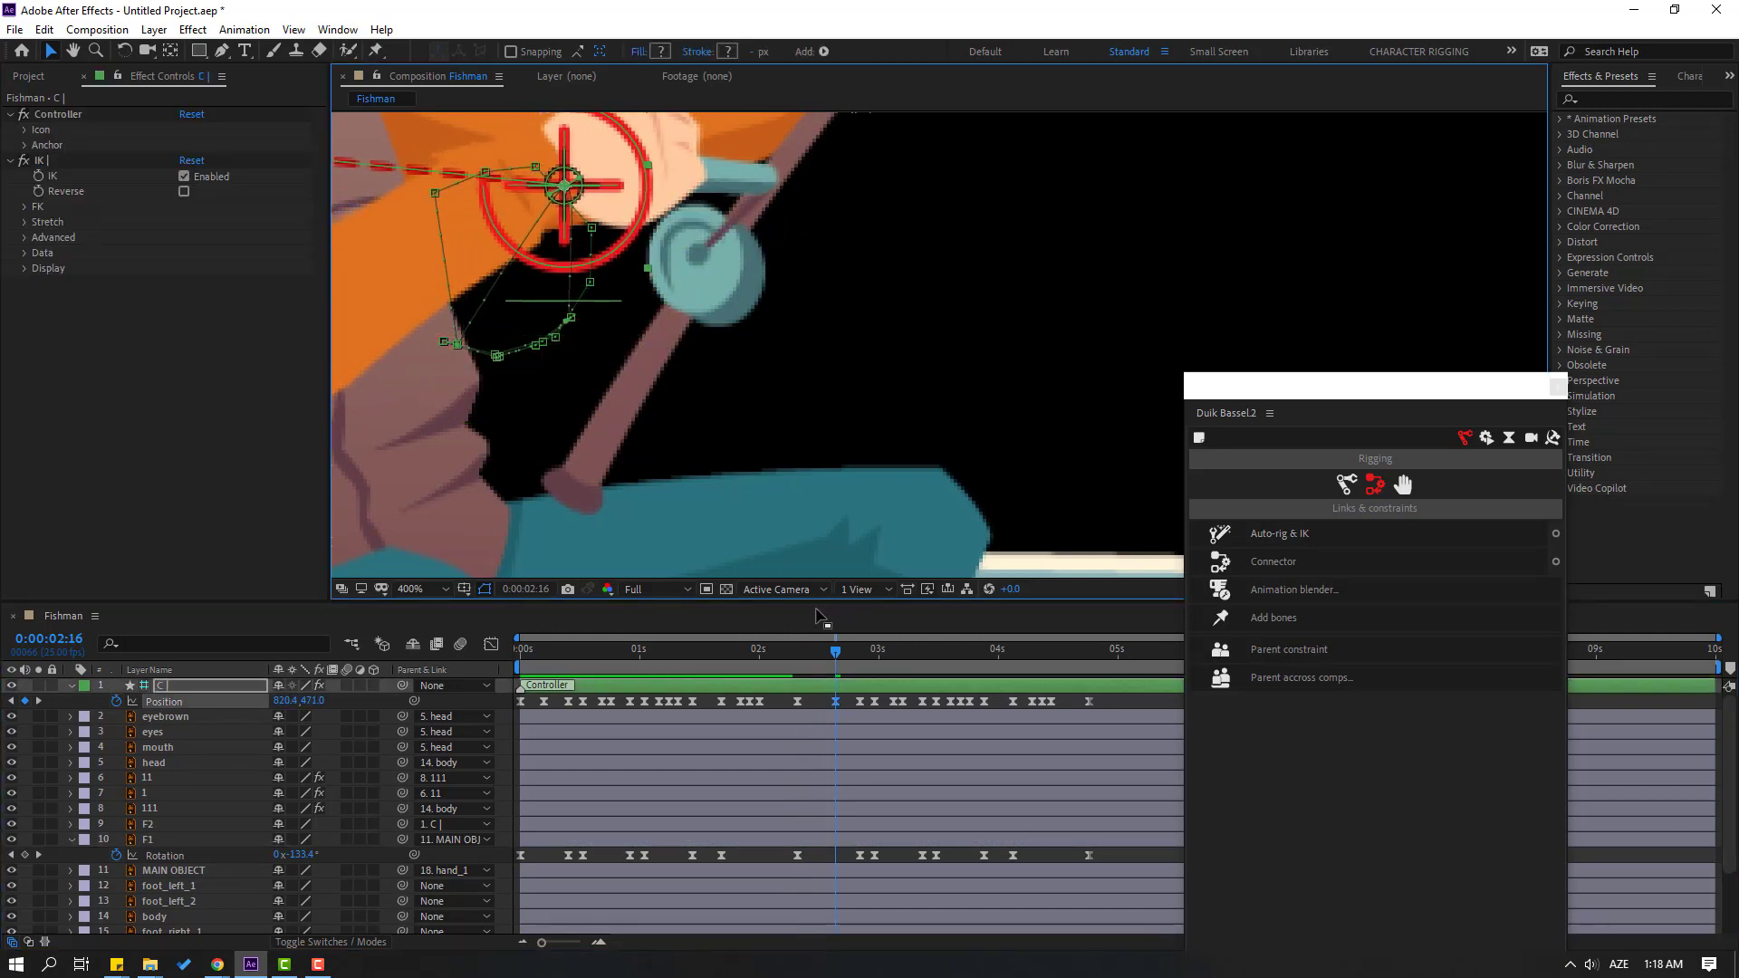
mouse_move(837, 661)
mouse_down()
mouse_move(884, 661)
mouse_move(818, 659)
mouse_up()
drag(542, 345, 450, 289)
- Step frame by frame around 2:14–2:20, nudging C| to add Position keys, then return to 2:06
key(Page_Up)
key(Page_Up)
key(Page_Up)
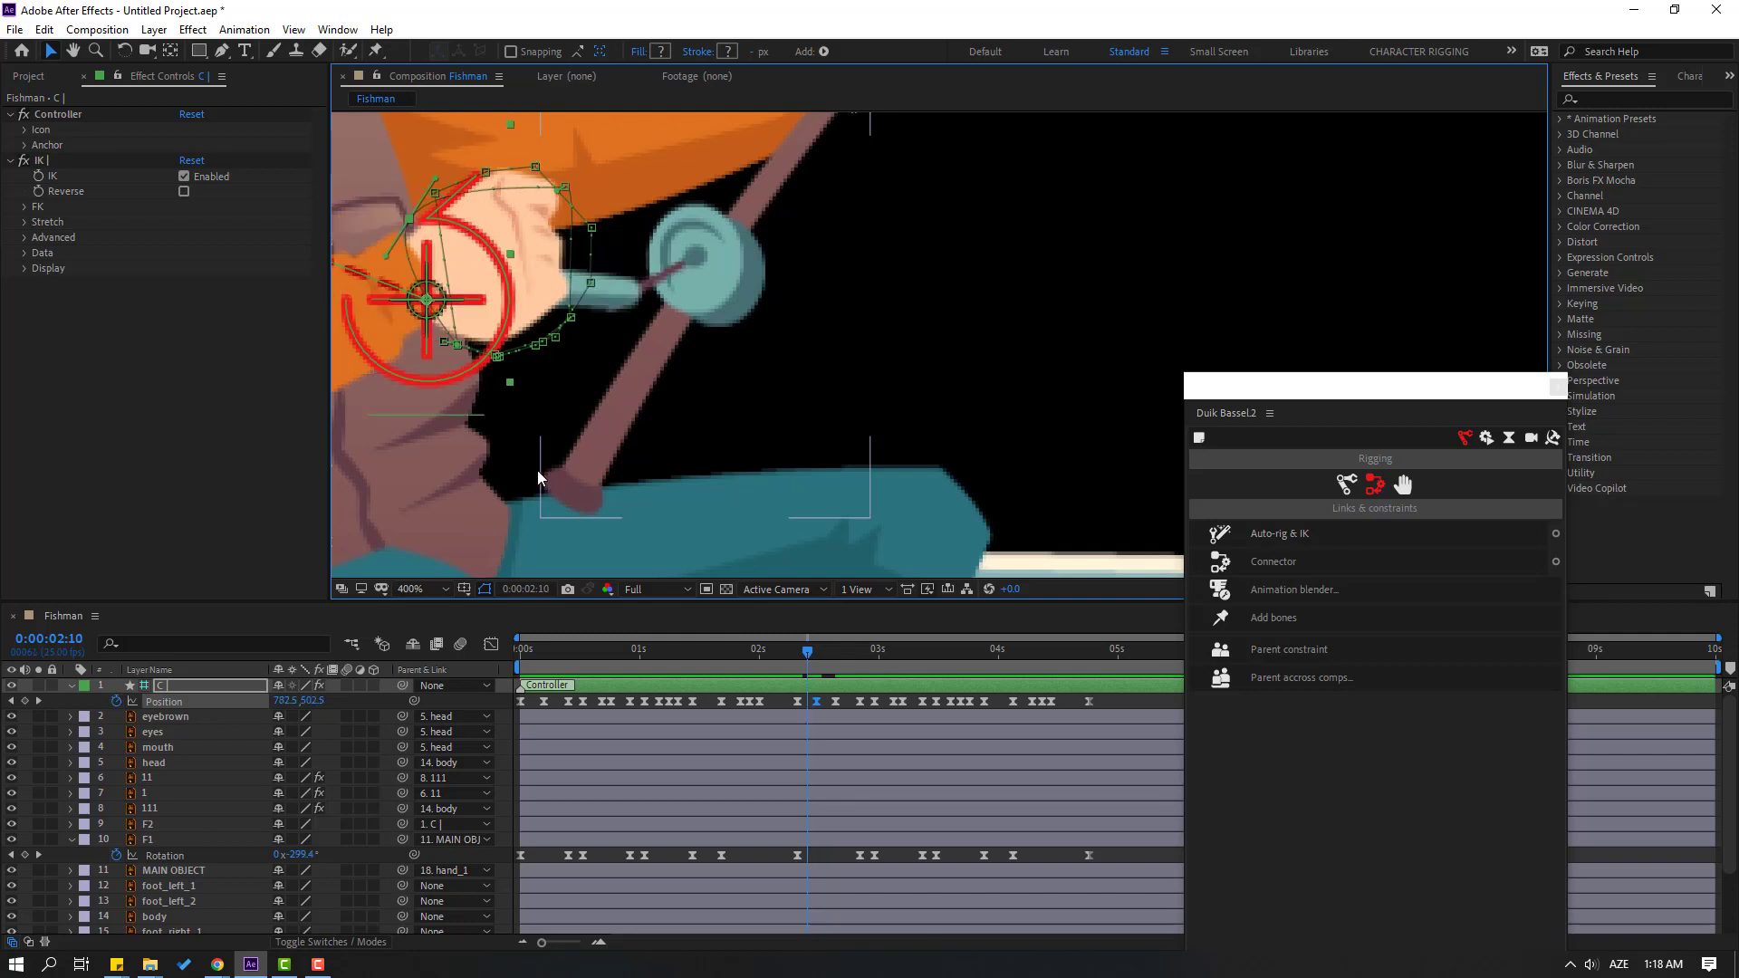
key(Page_Down)
key(Page_Down)
key(Page_Down)
key(Page_Down)
key(Page_Down)
key(Page_Down)
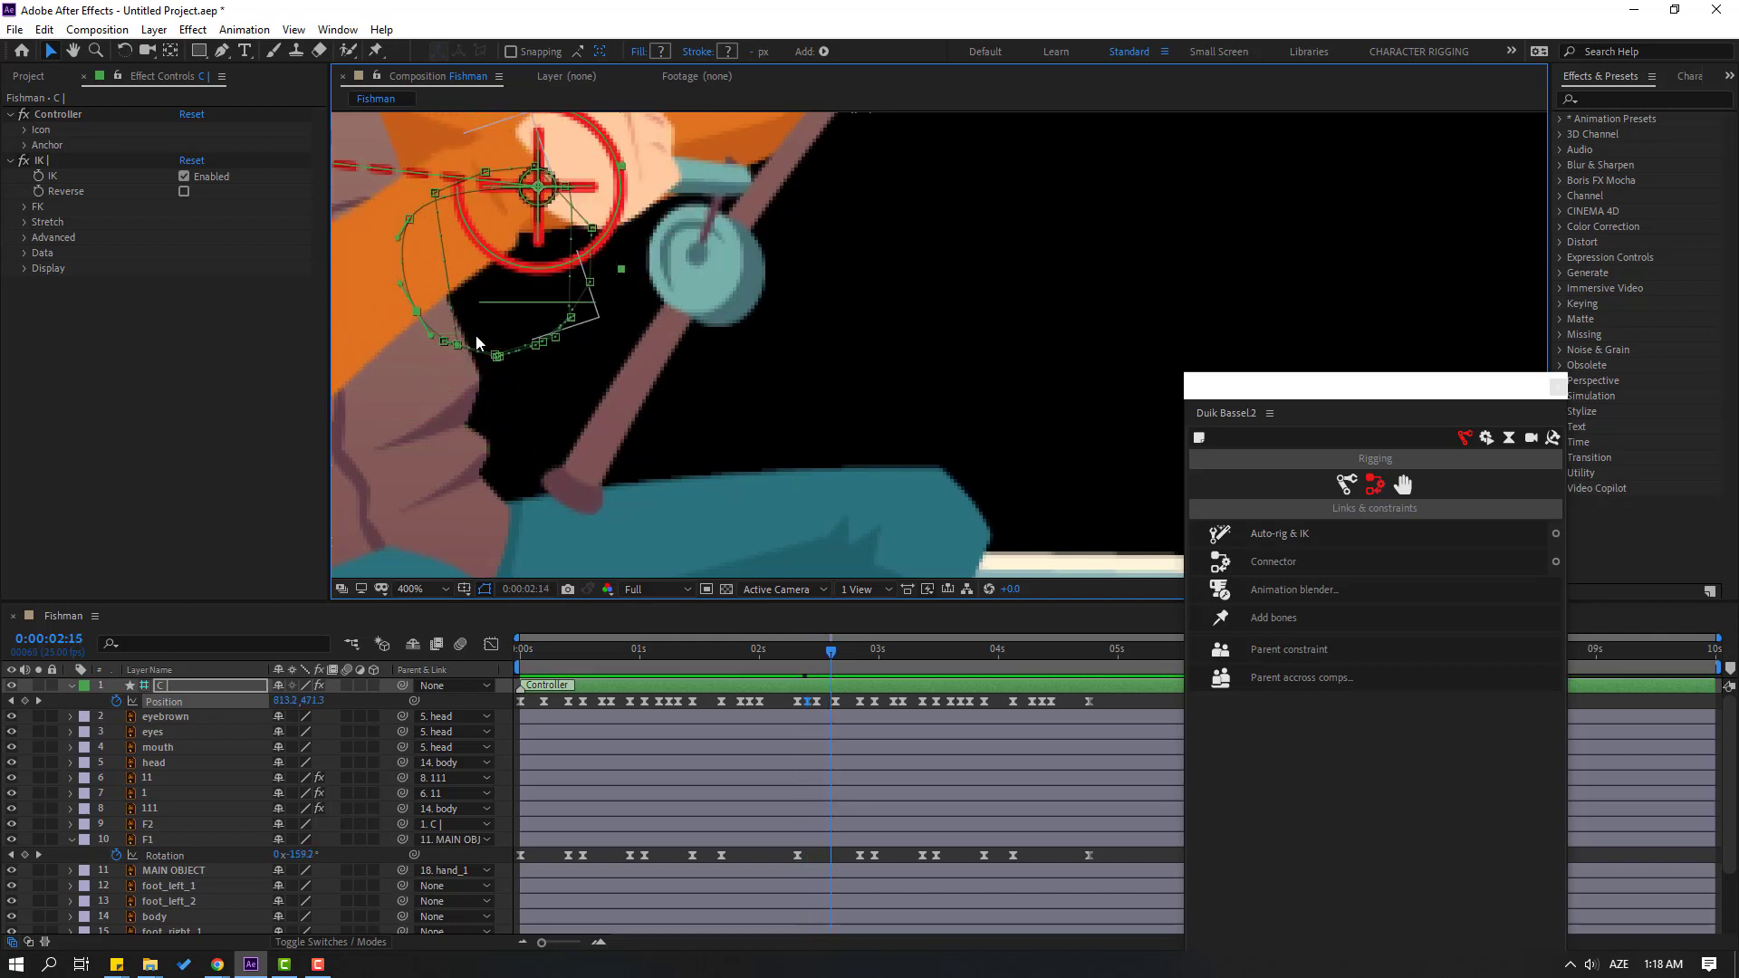
key(Page_Up)
key(Page_Up)
drag(481, 233, 528, 214)
key(Page_Down)
key(Page_Down)
key(Page_Down)
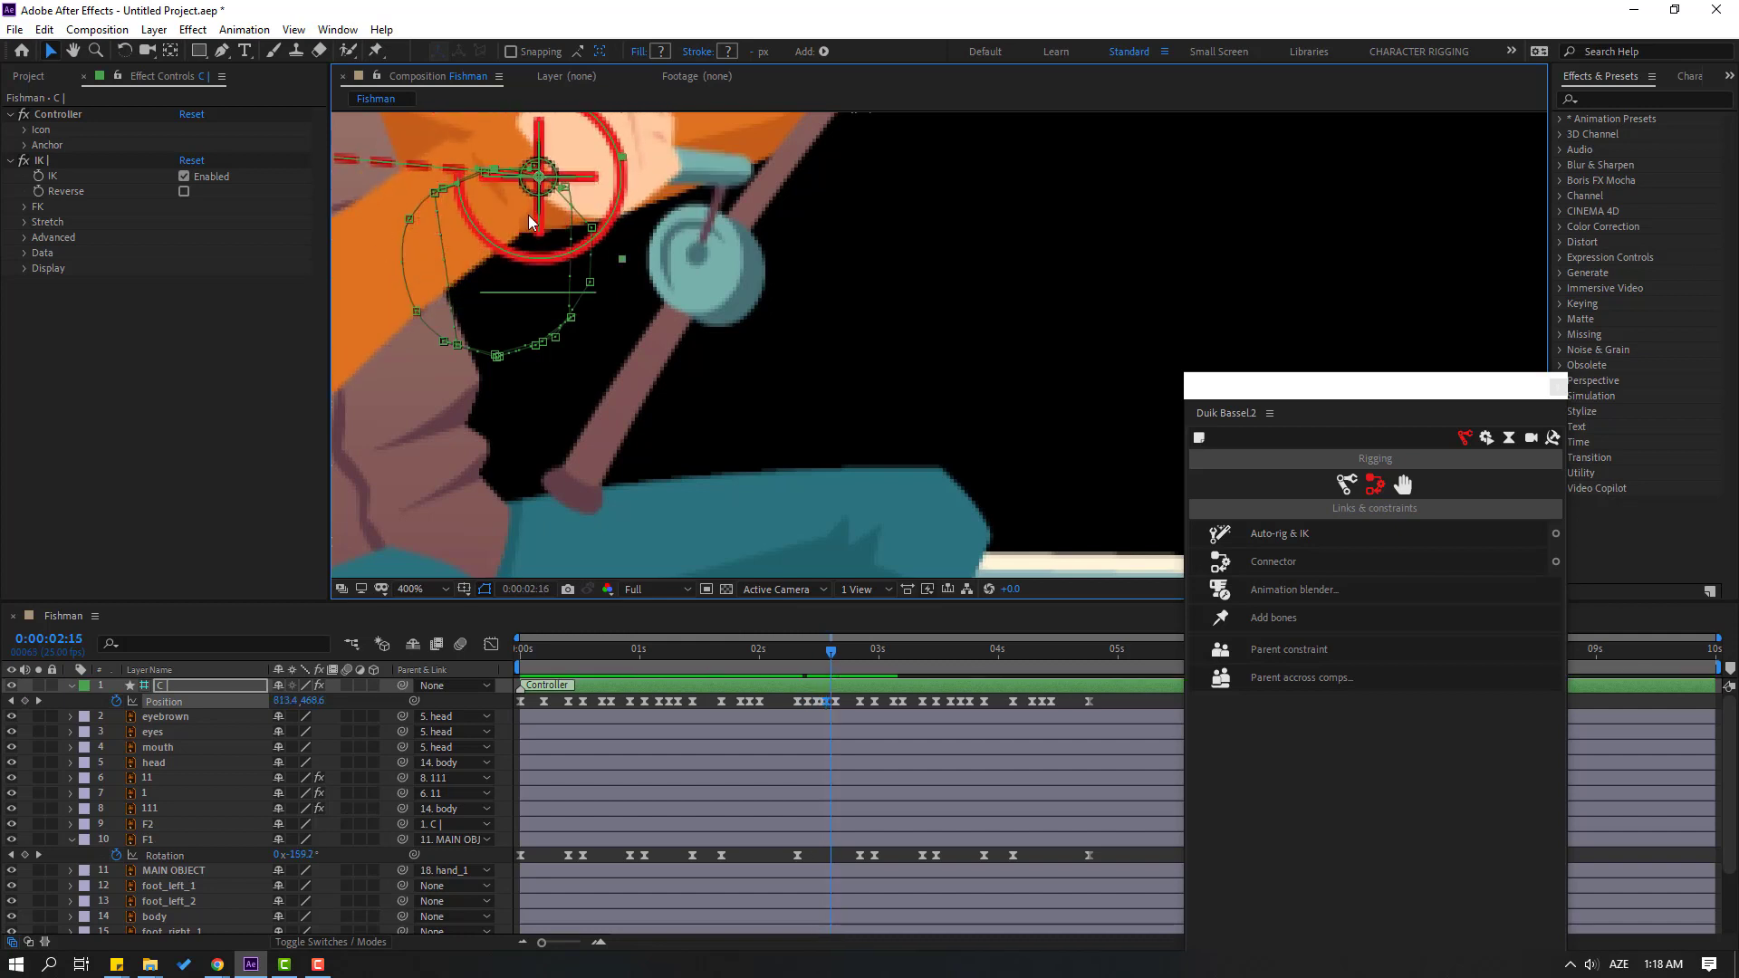
key(Page_Down)
key(Page_Down)
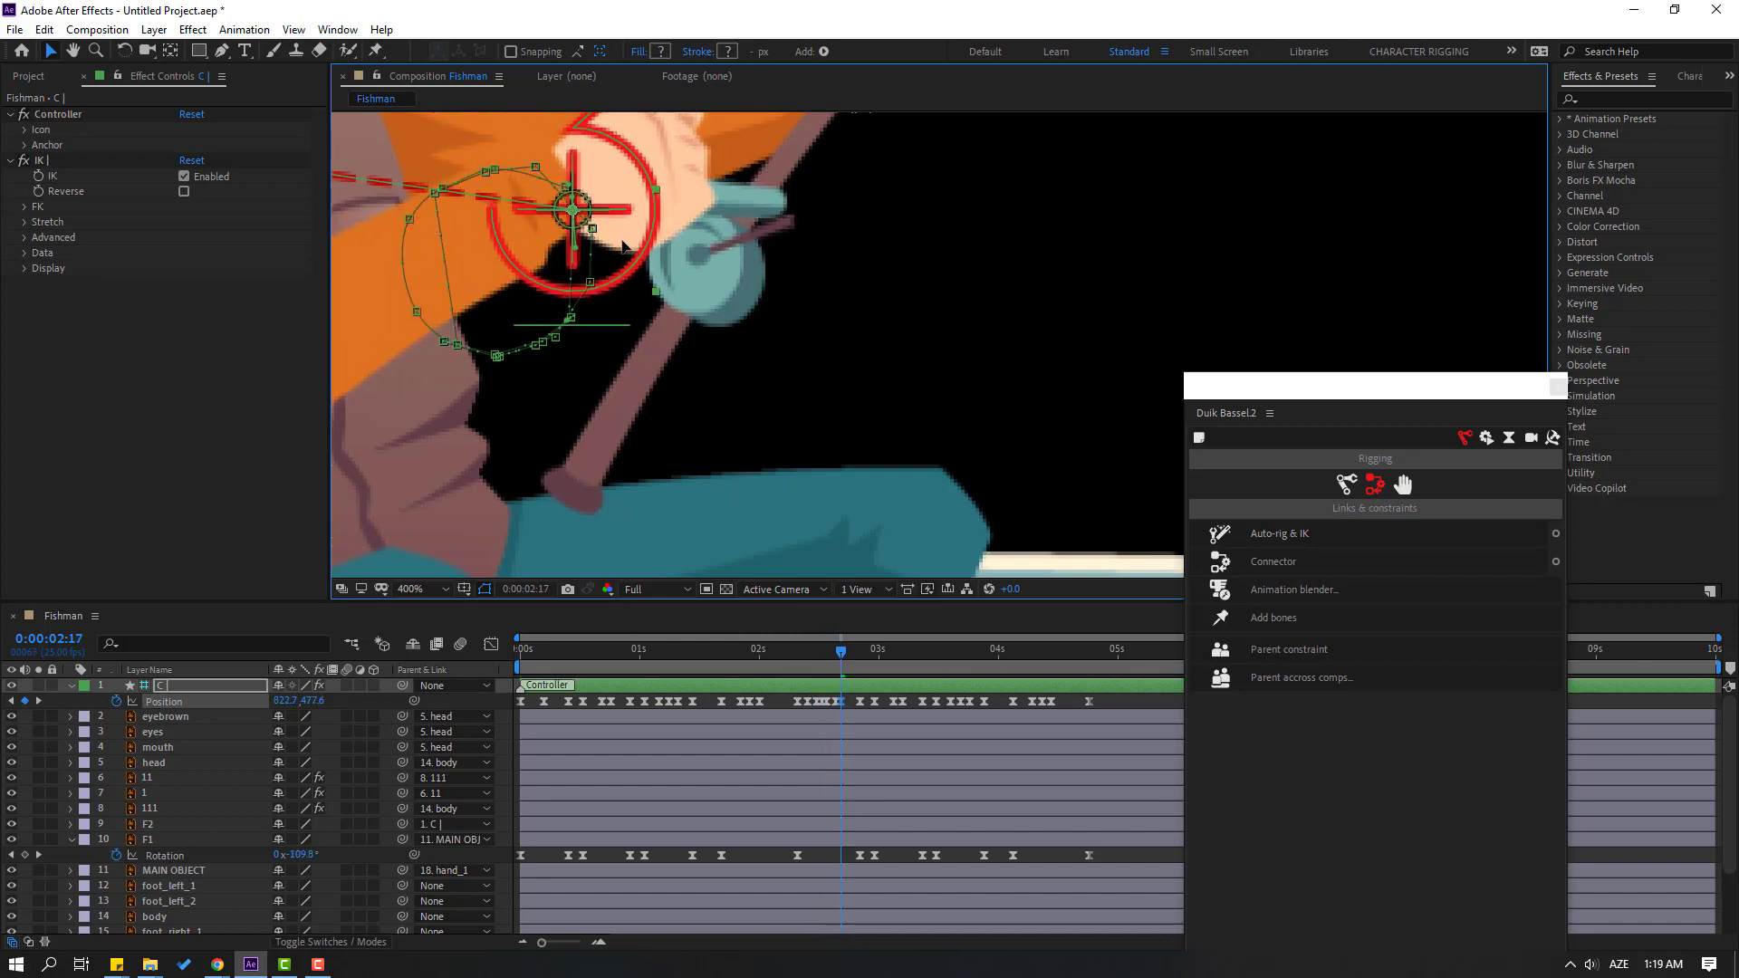
key(Page_Down)
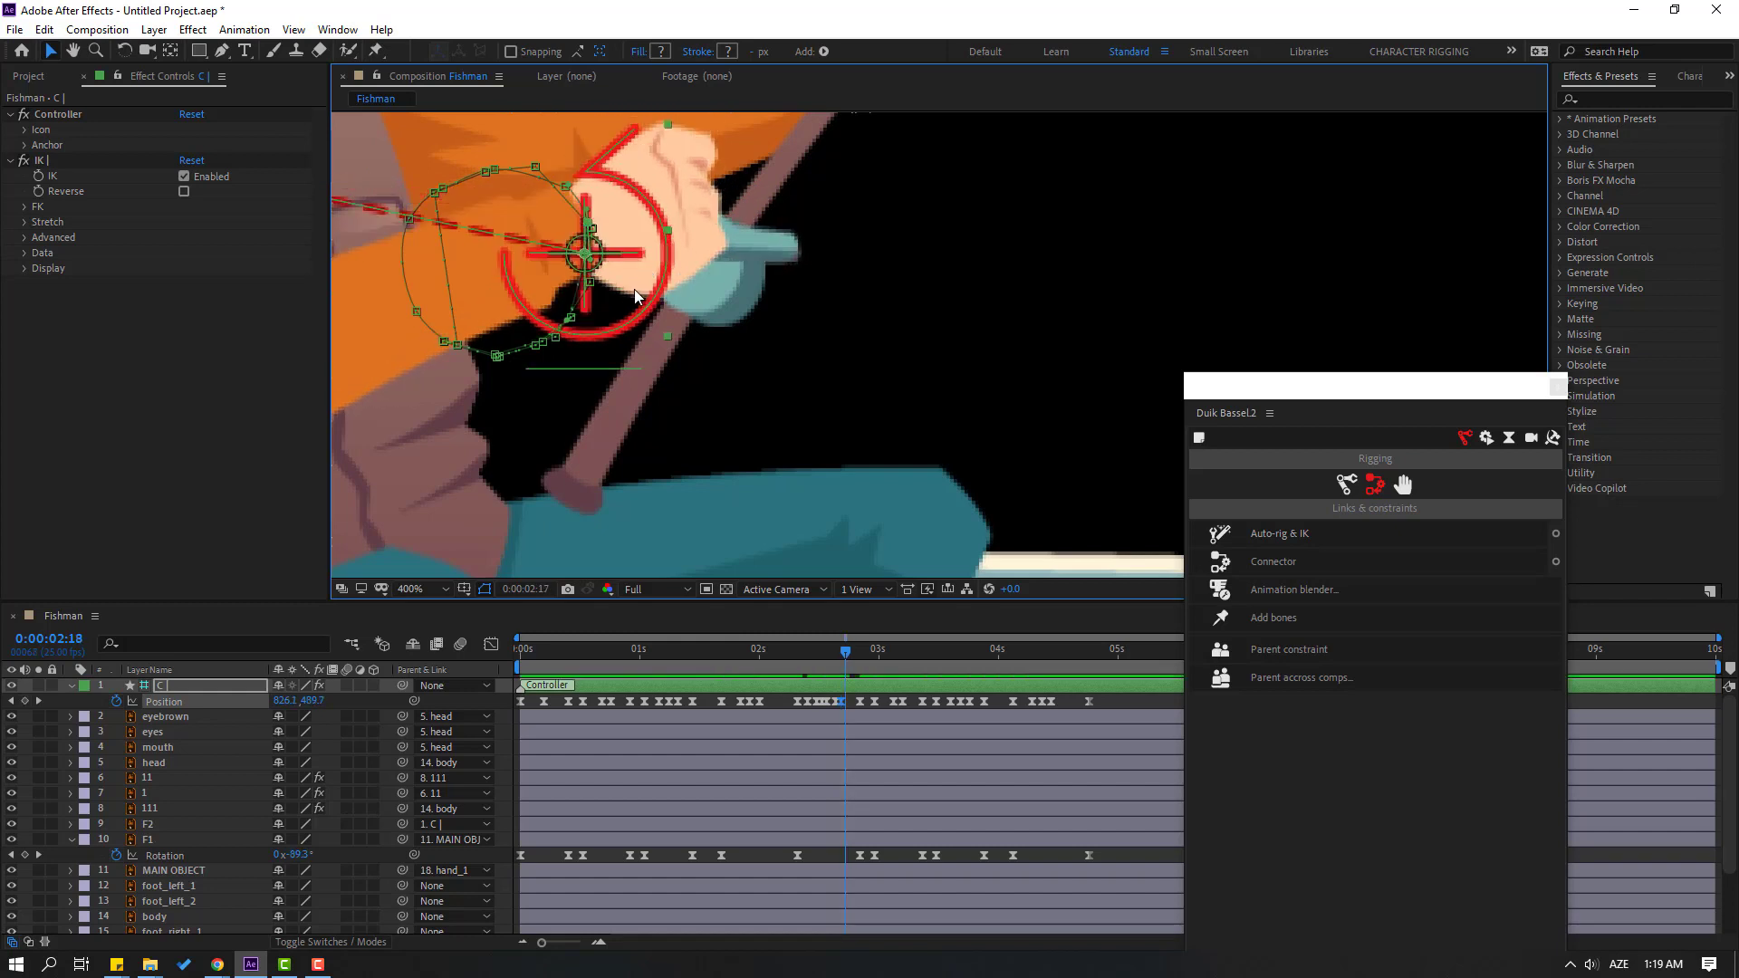
key(Page_Up)
key(Page_Up)
key(Page_Down)
key(Page_Down)
key(Page_Down)
key(Page_Down)
key(Page_Down)
key(Page_Down)
key(Page_Down)
key(Page_Down)
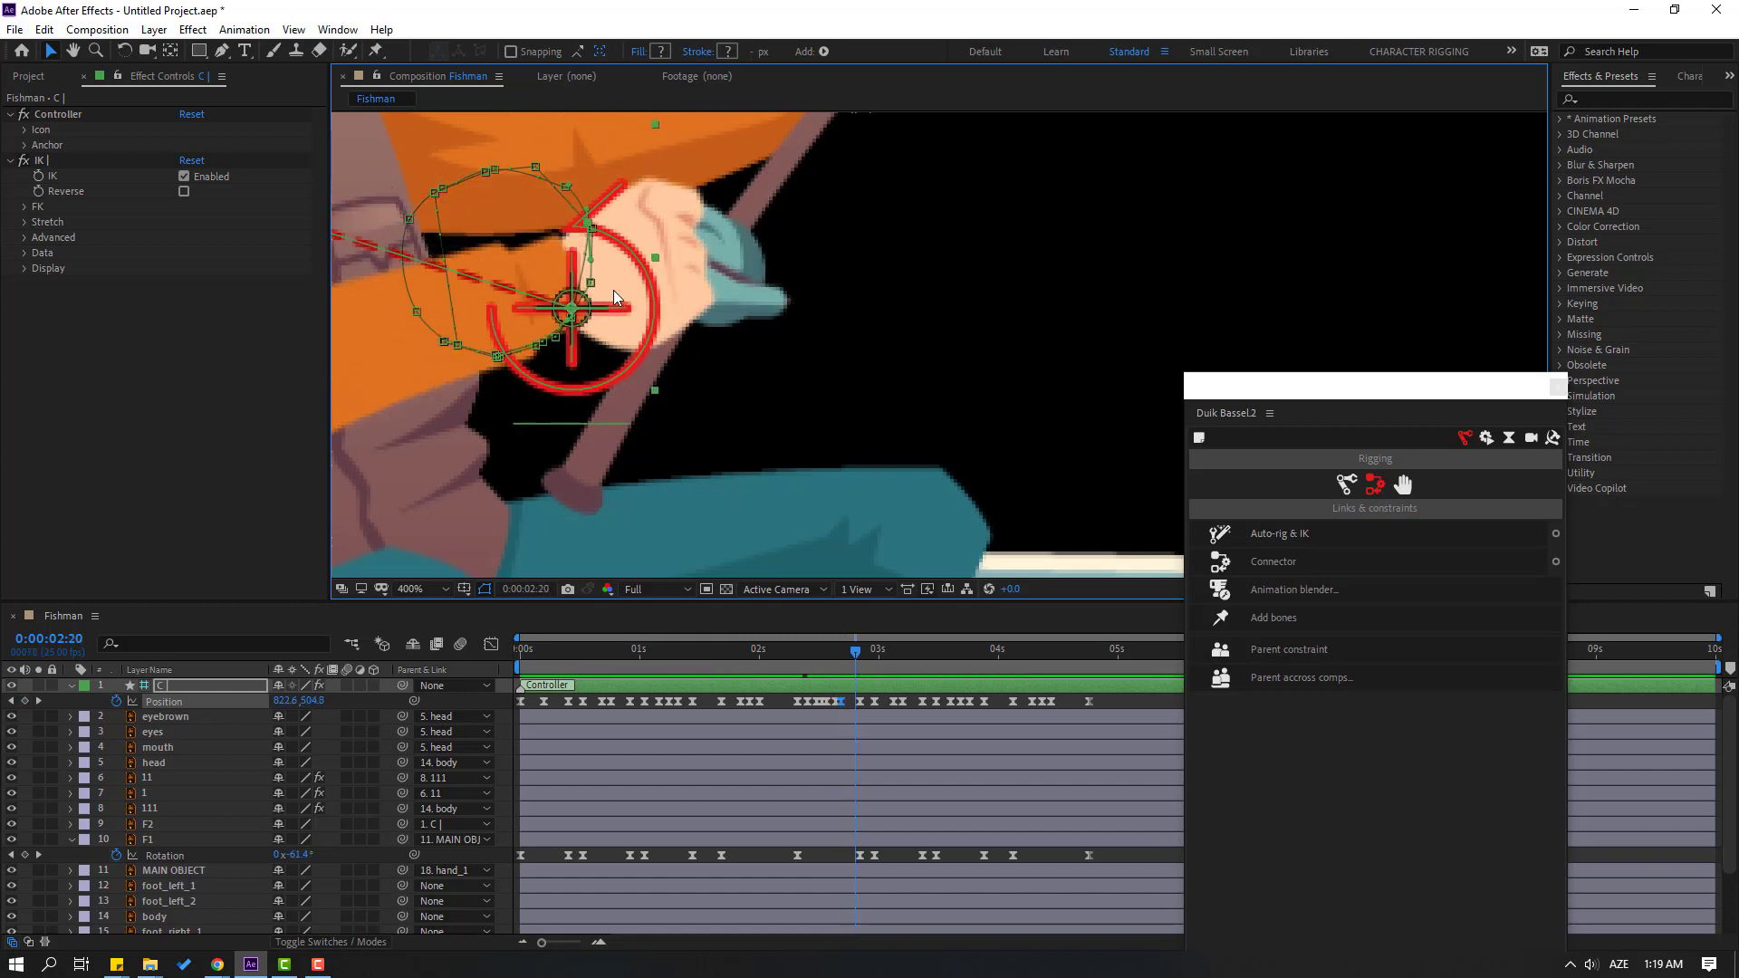
key(Page_Down)
key(Page_Down)
key(Page_Down)
key(Page_Down)
key(Page_Down)
key(Page_Down)
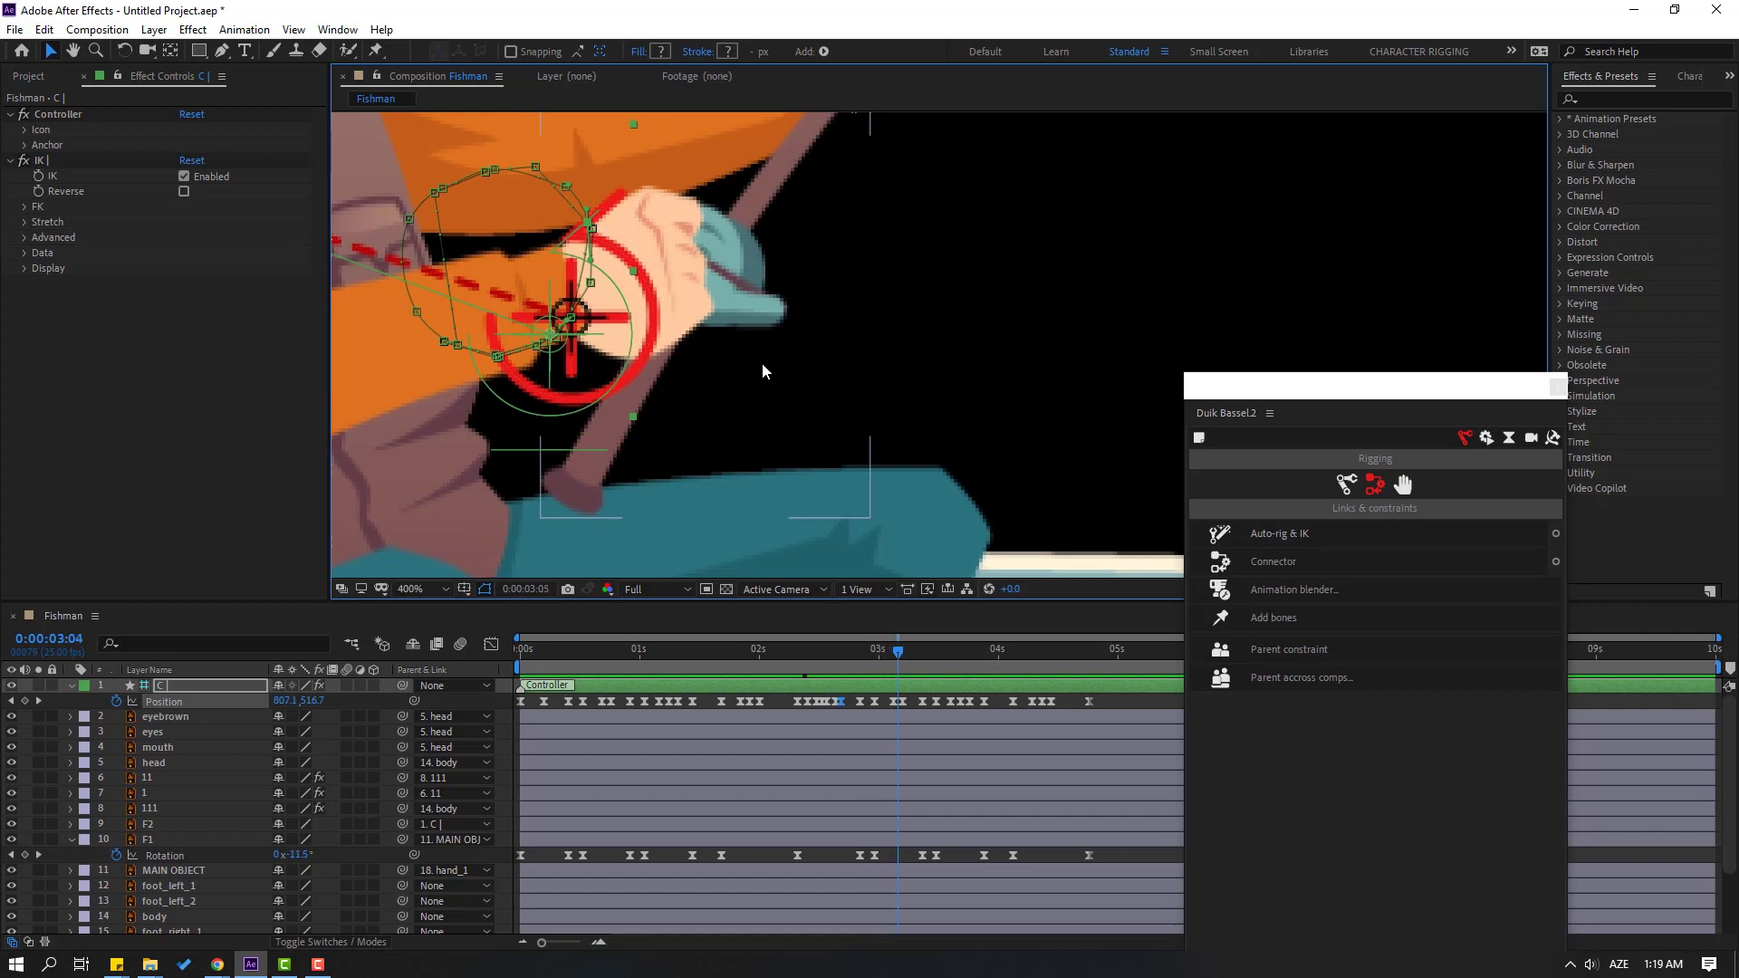
drag(908, 654, 769, 666)
- Fit the whole composition in the viewer and preview the fisherman animation
click(412, 589)
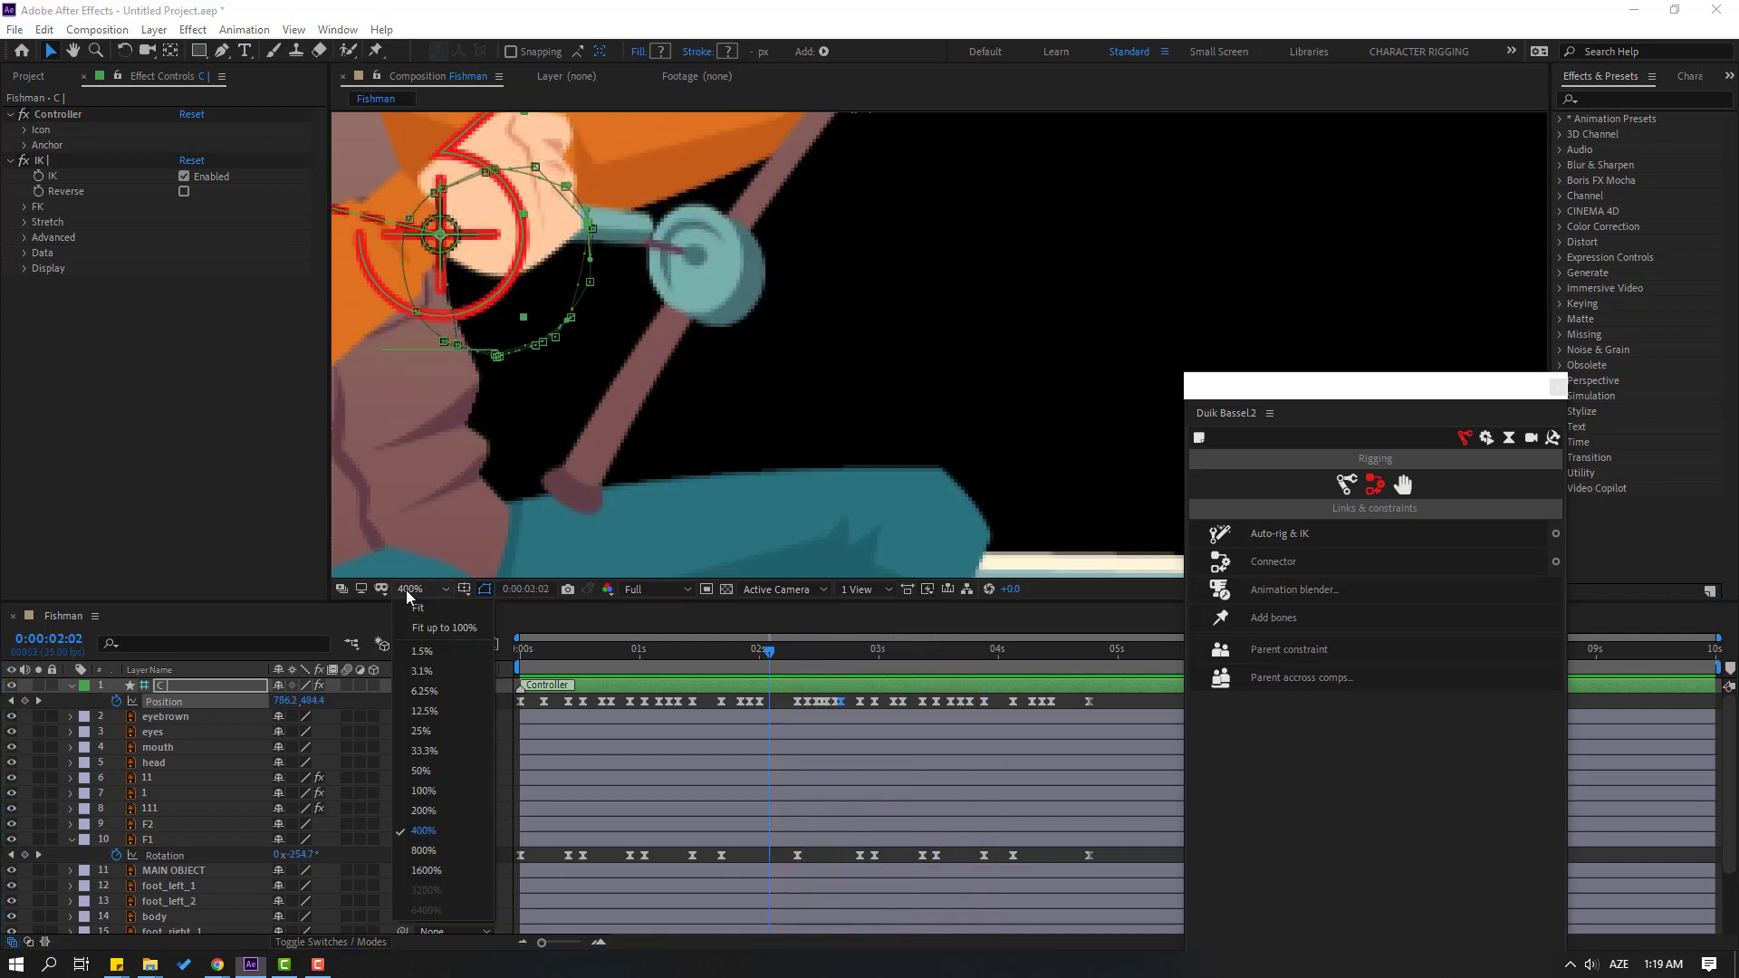
click(426, 609)
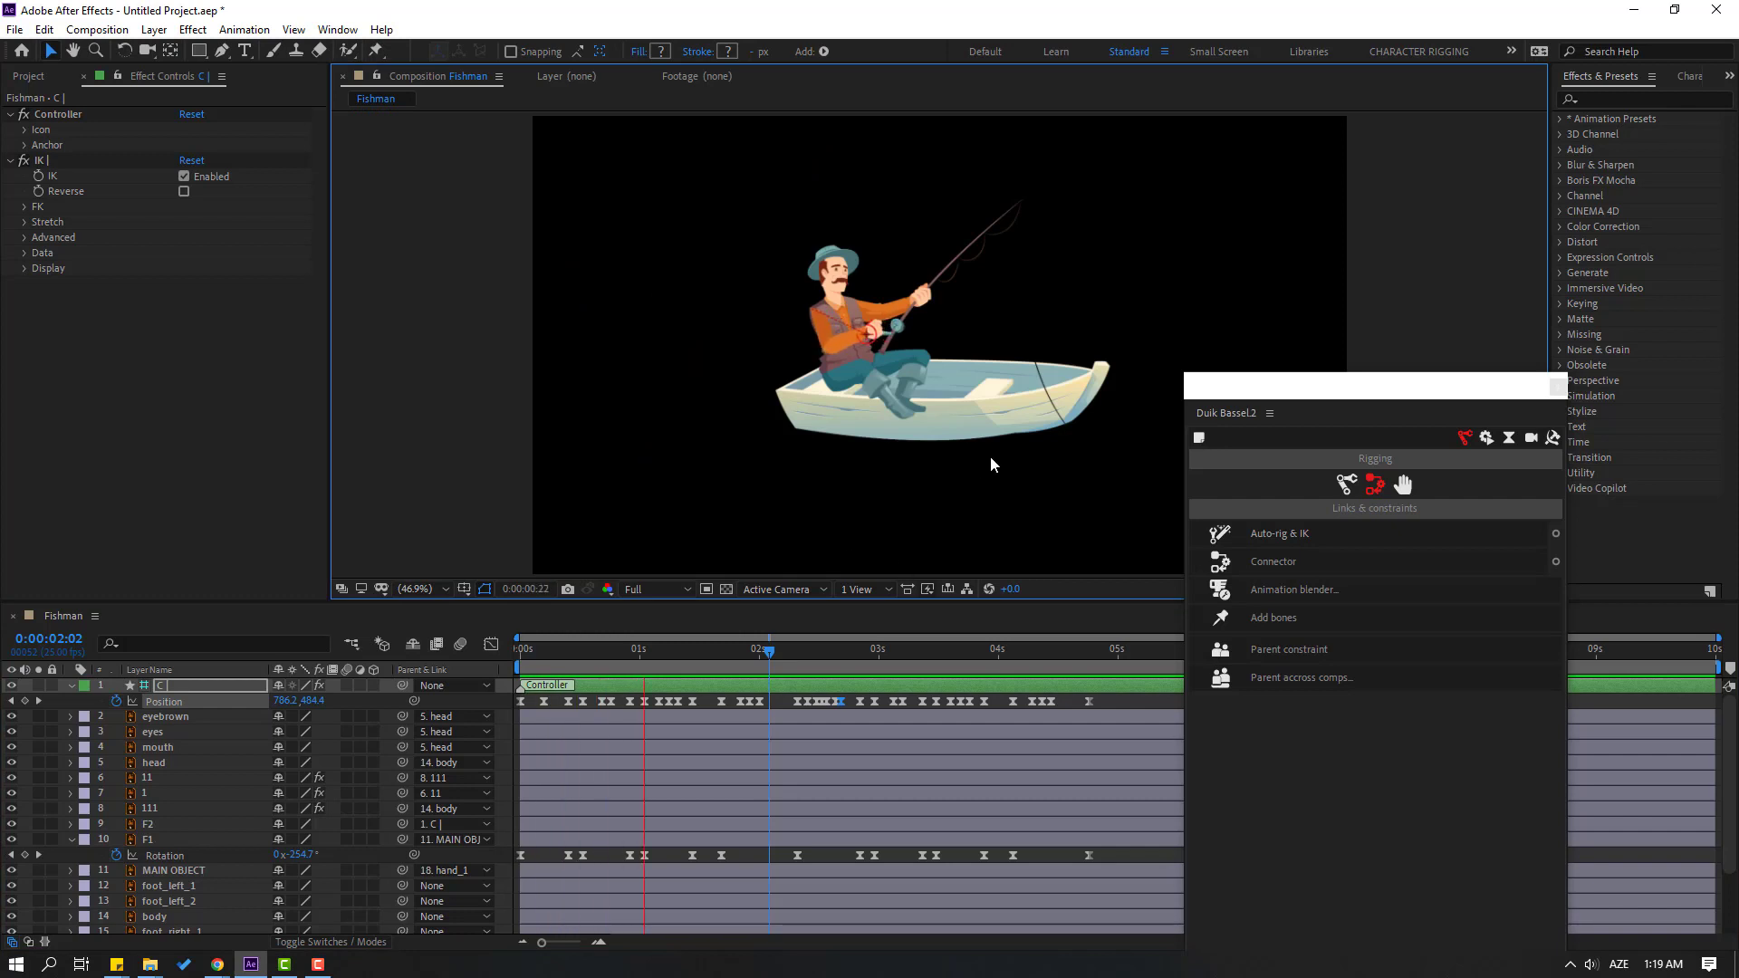
scroll(991, 454, up, 1)
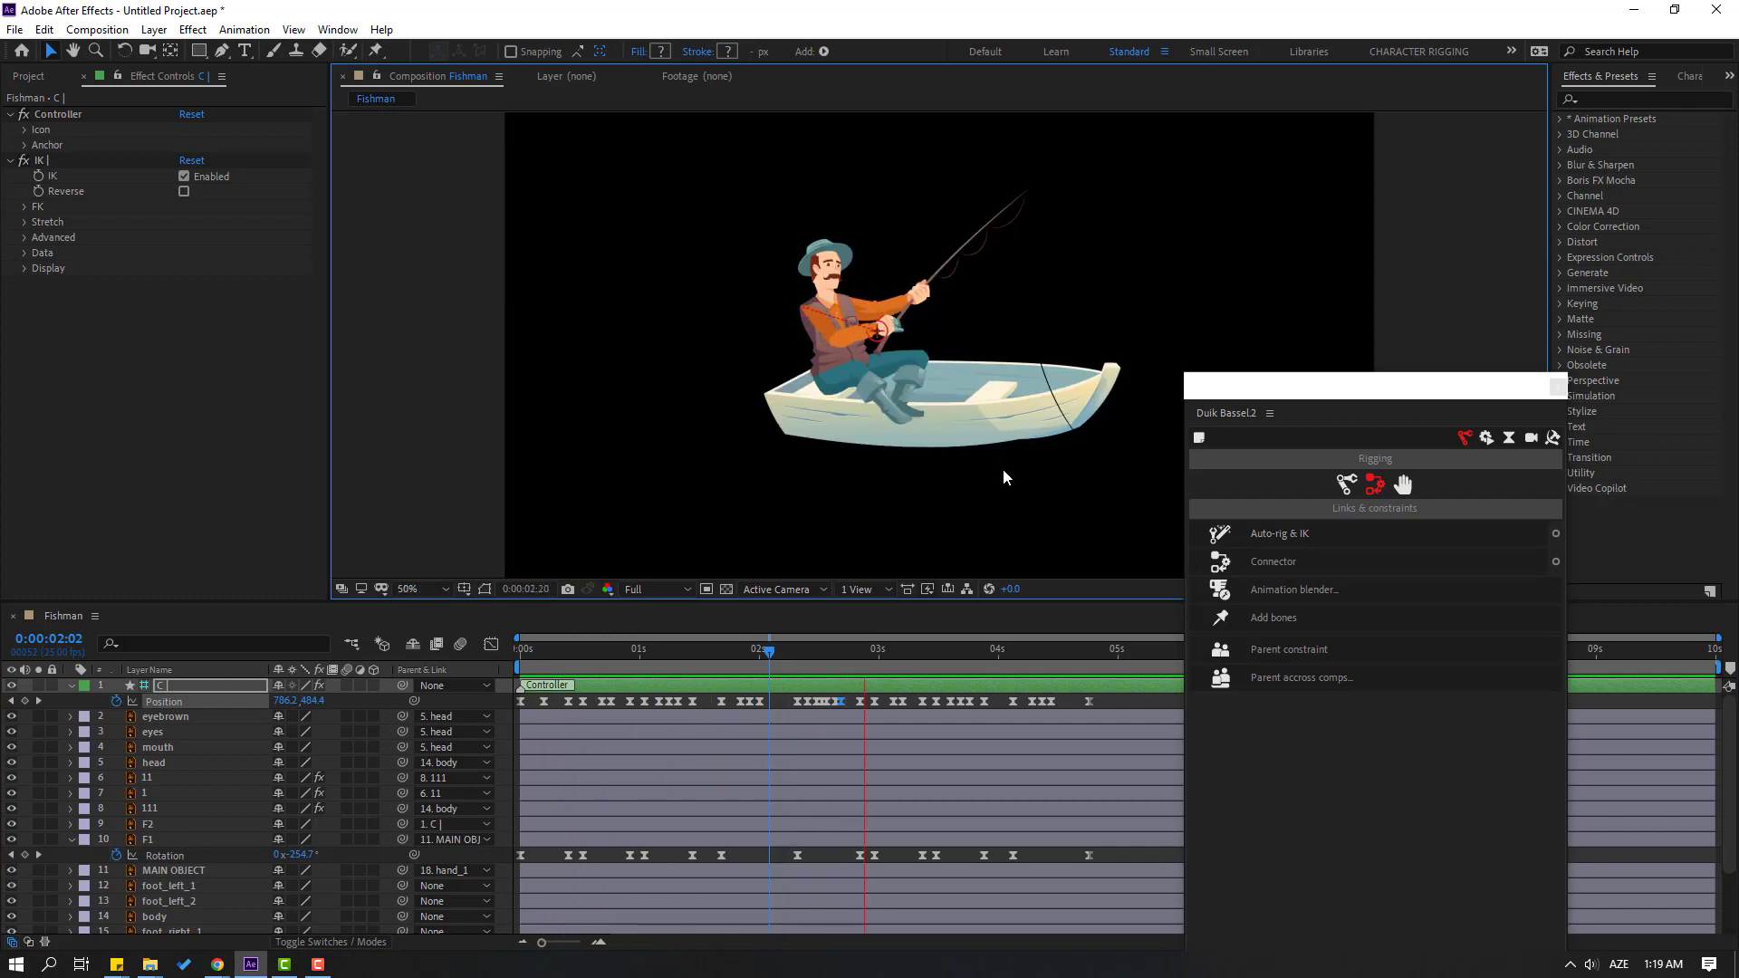
key(space)
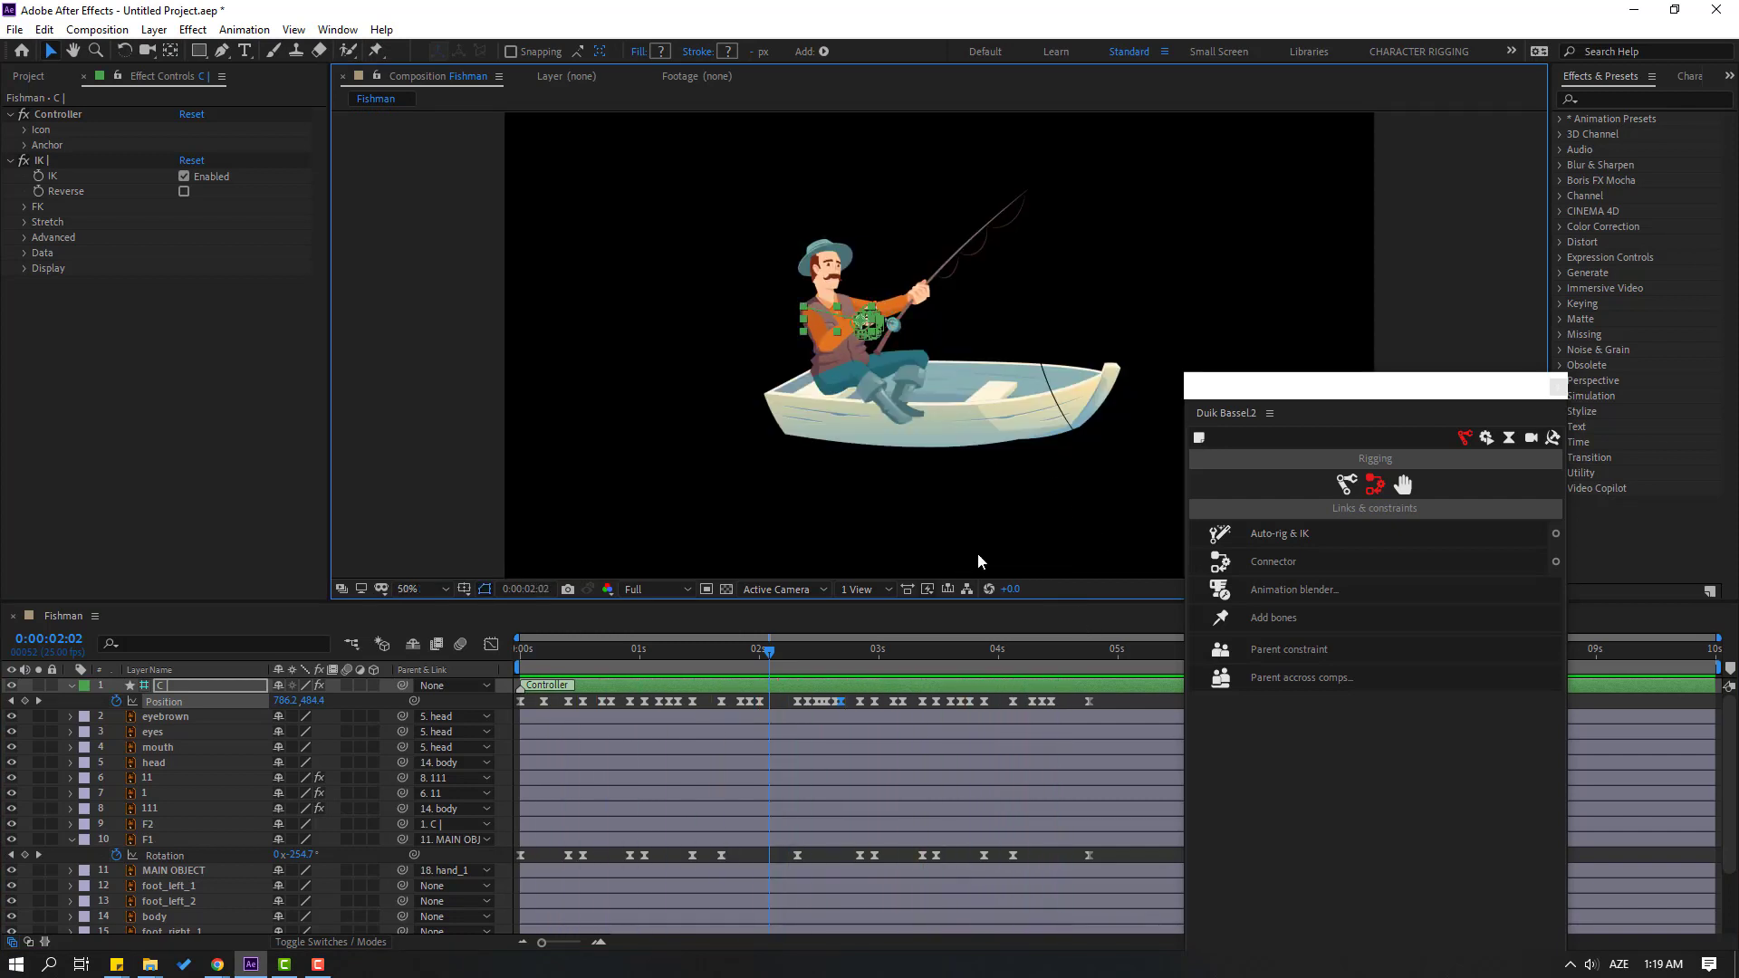
- Close the Duik Bassel.2 panel, rewind toward the start, and view the composition at 100%
click(1558, 387)
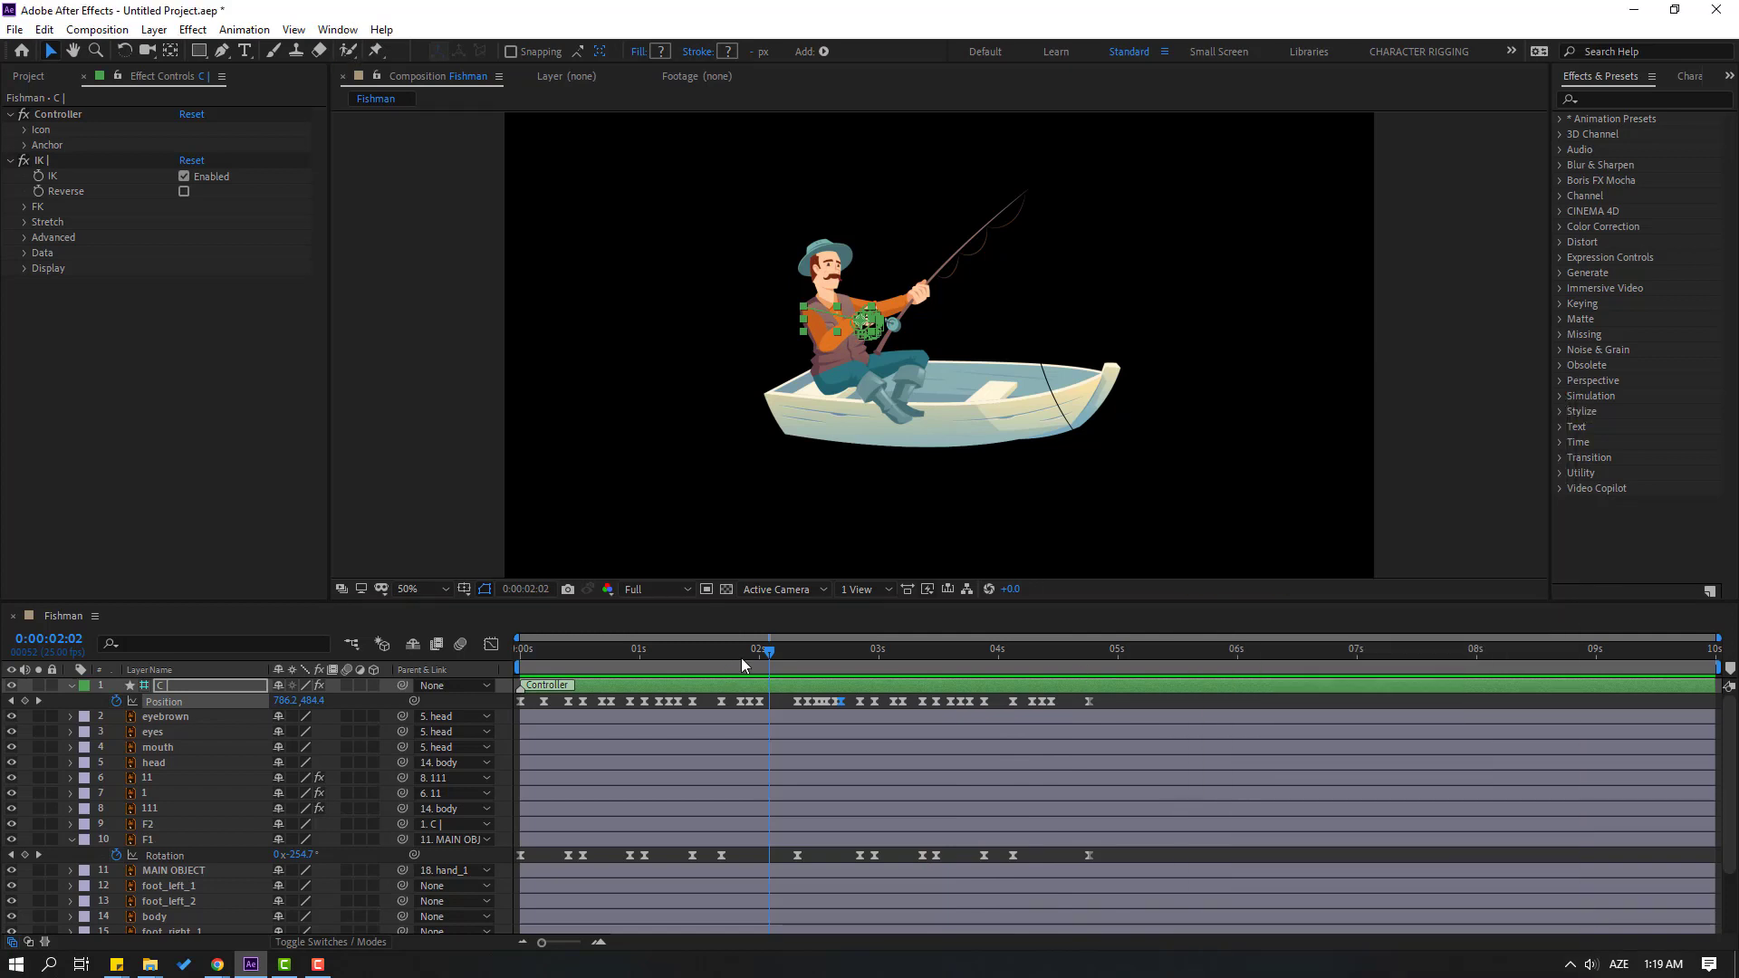
drag(764, 649, 494, 661)
key(period)
scroll(184, 842, down, 3)
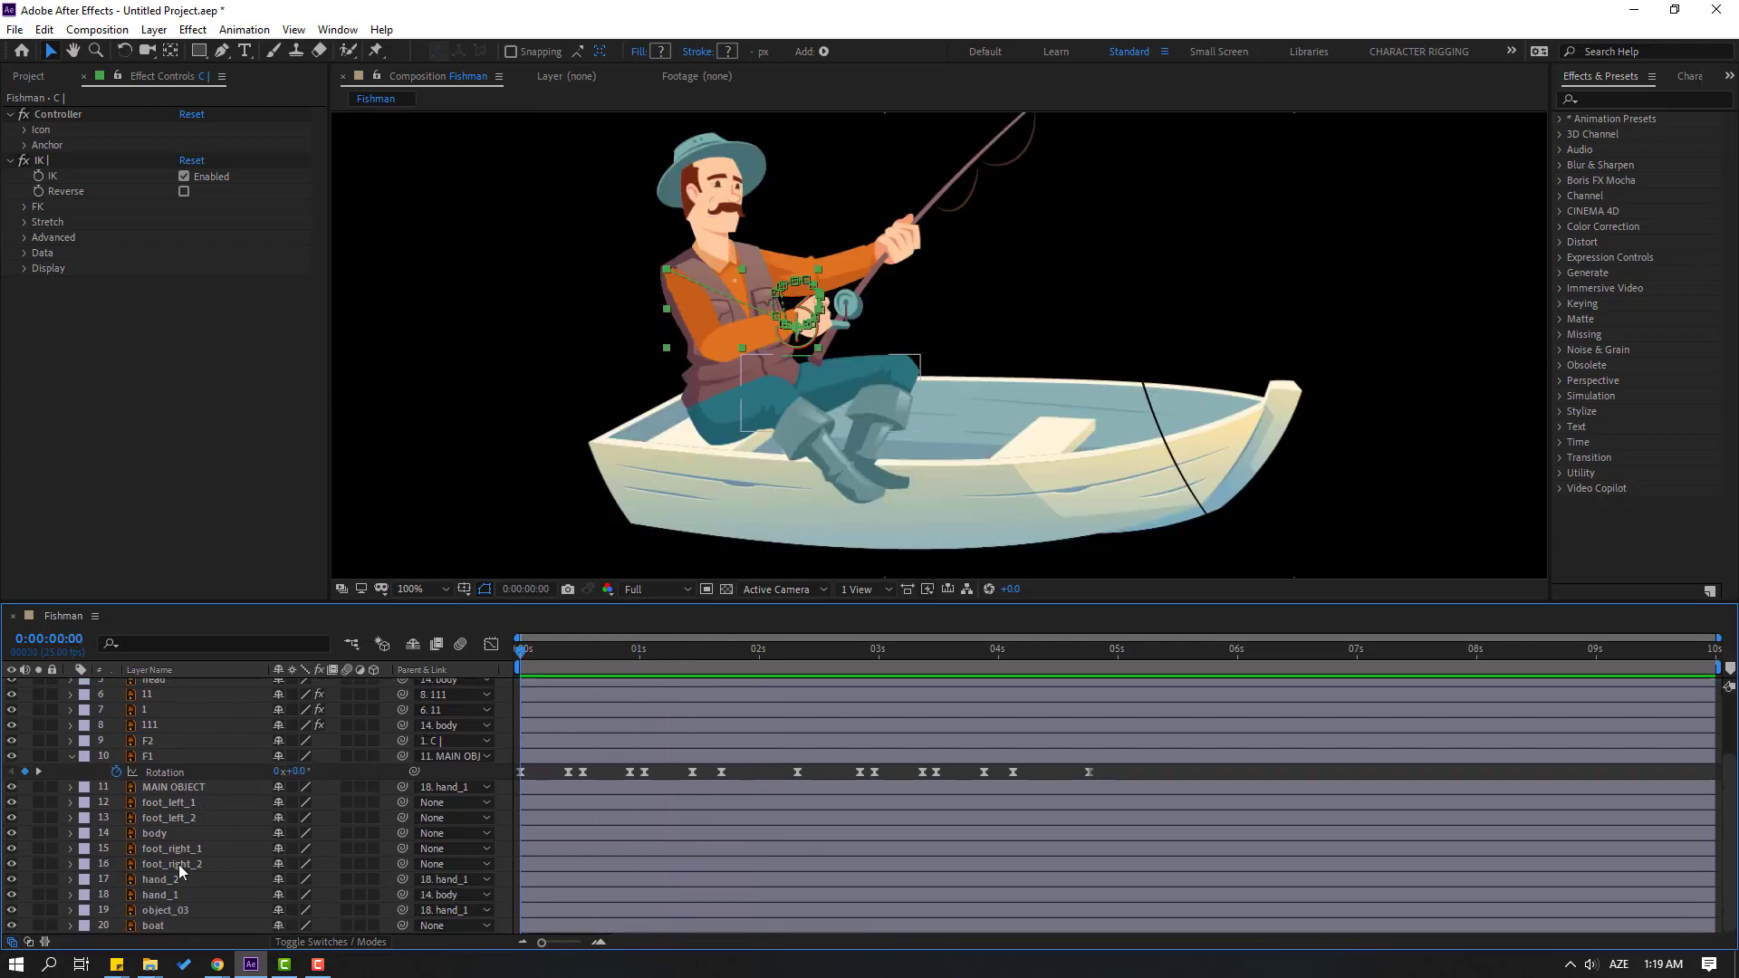
scroll(193, 824, up, 3)
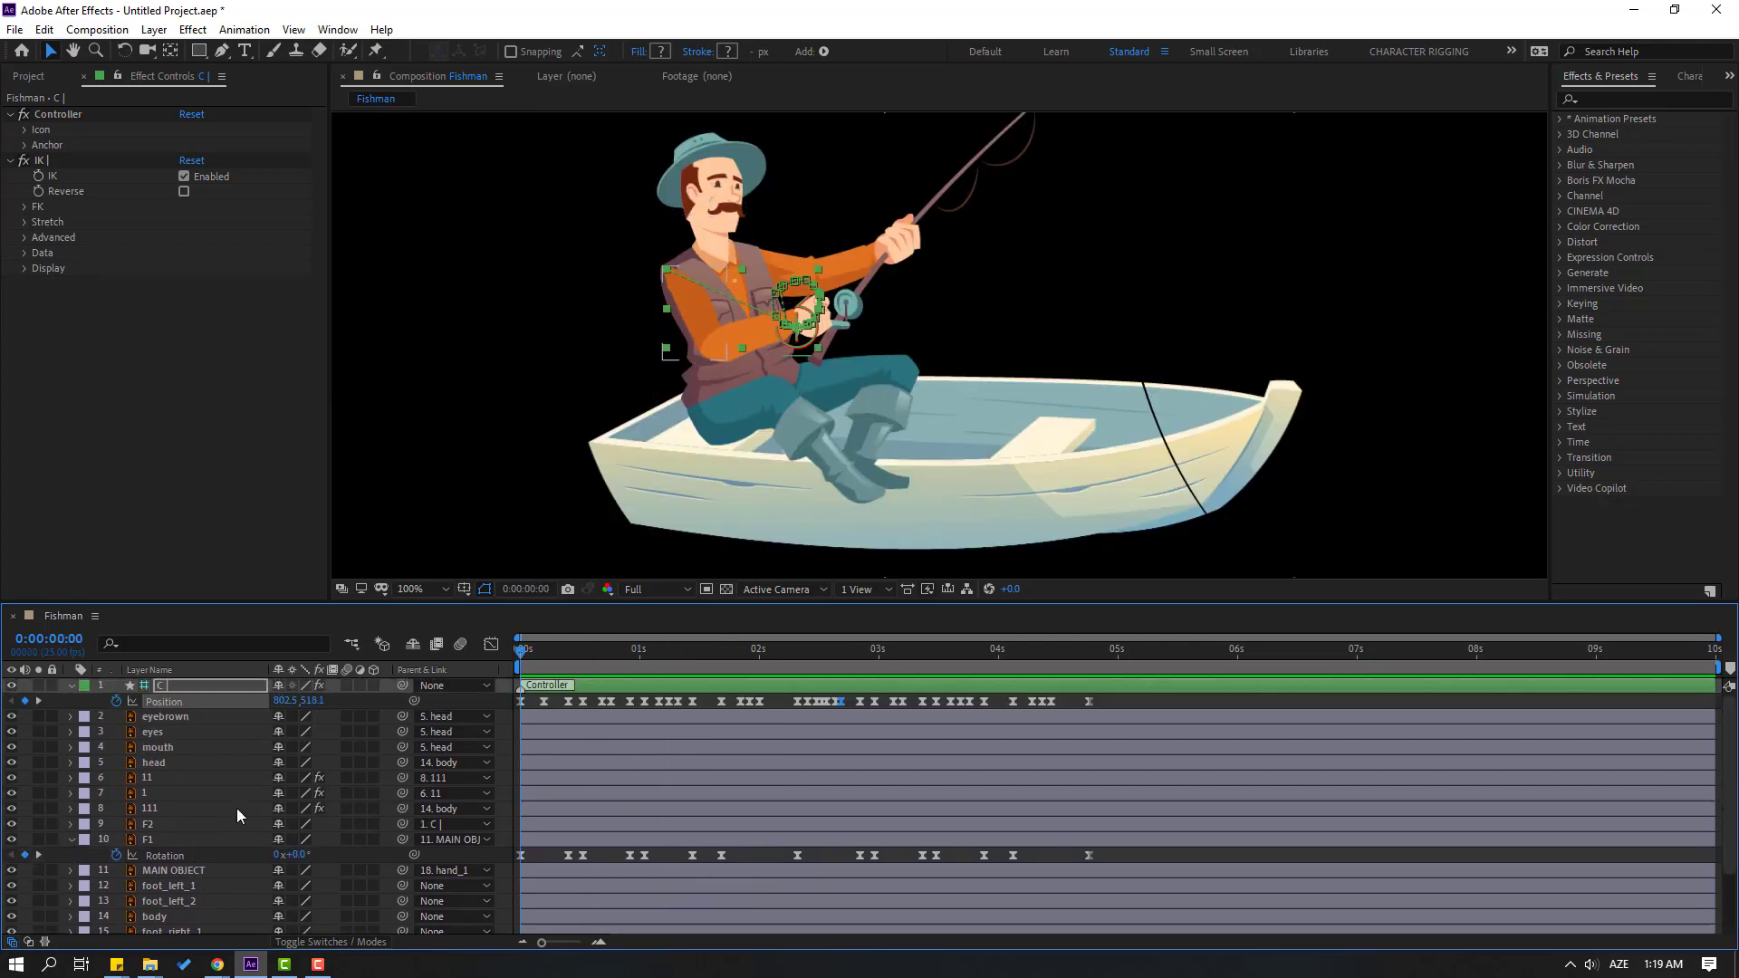
- Turn on the head layer's Rotation stopwatch to set the starting key
click(172, 766)
scroll(873, 373, up, 3)
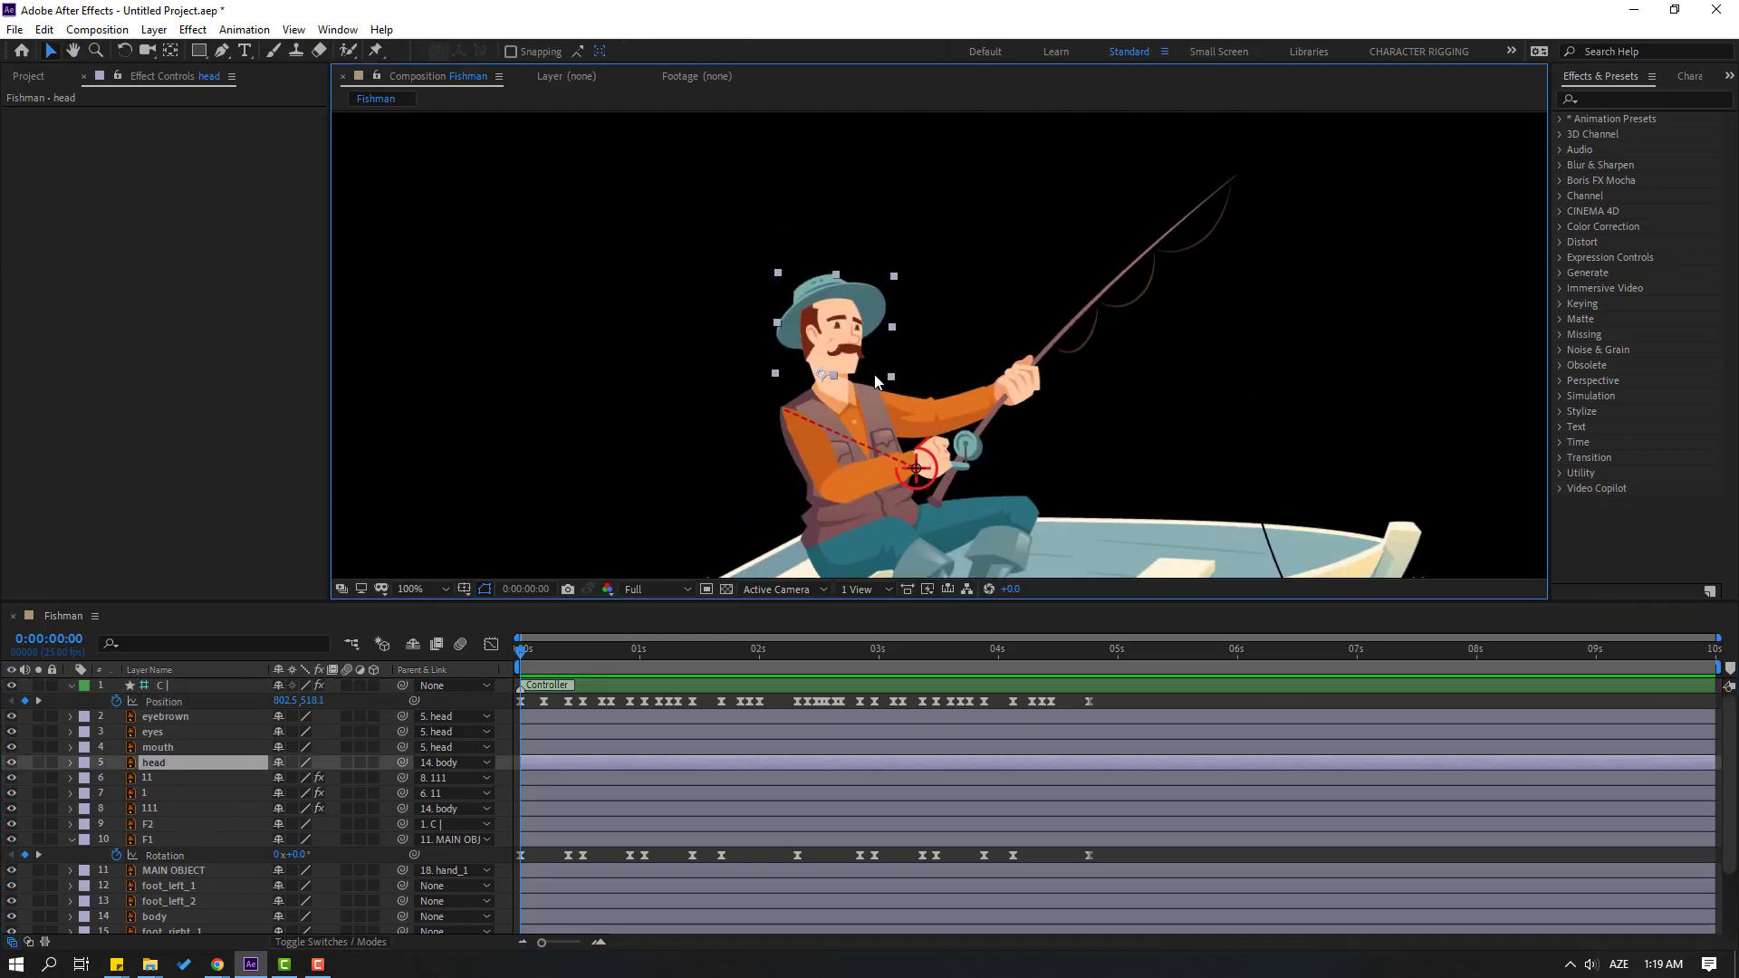
drag(808, 439, 788, 378)
key(r)
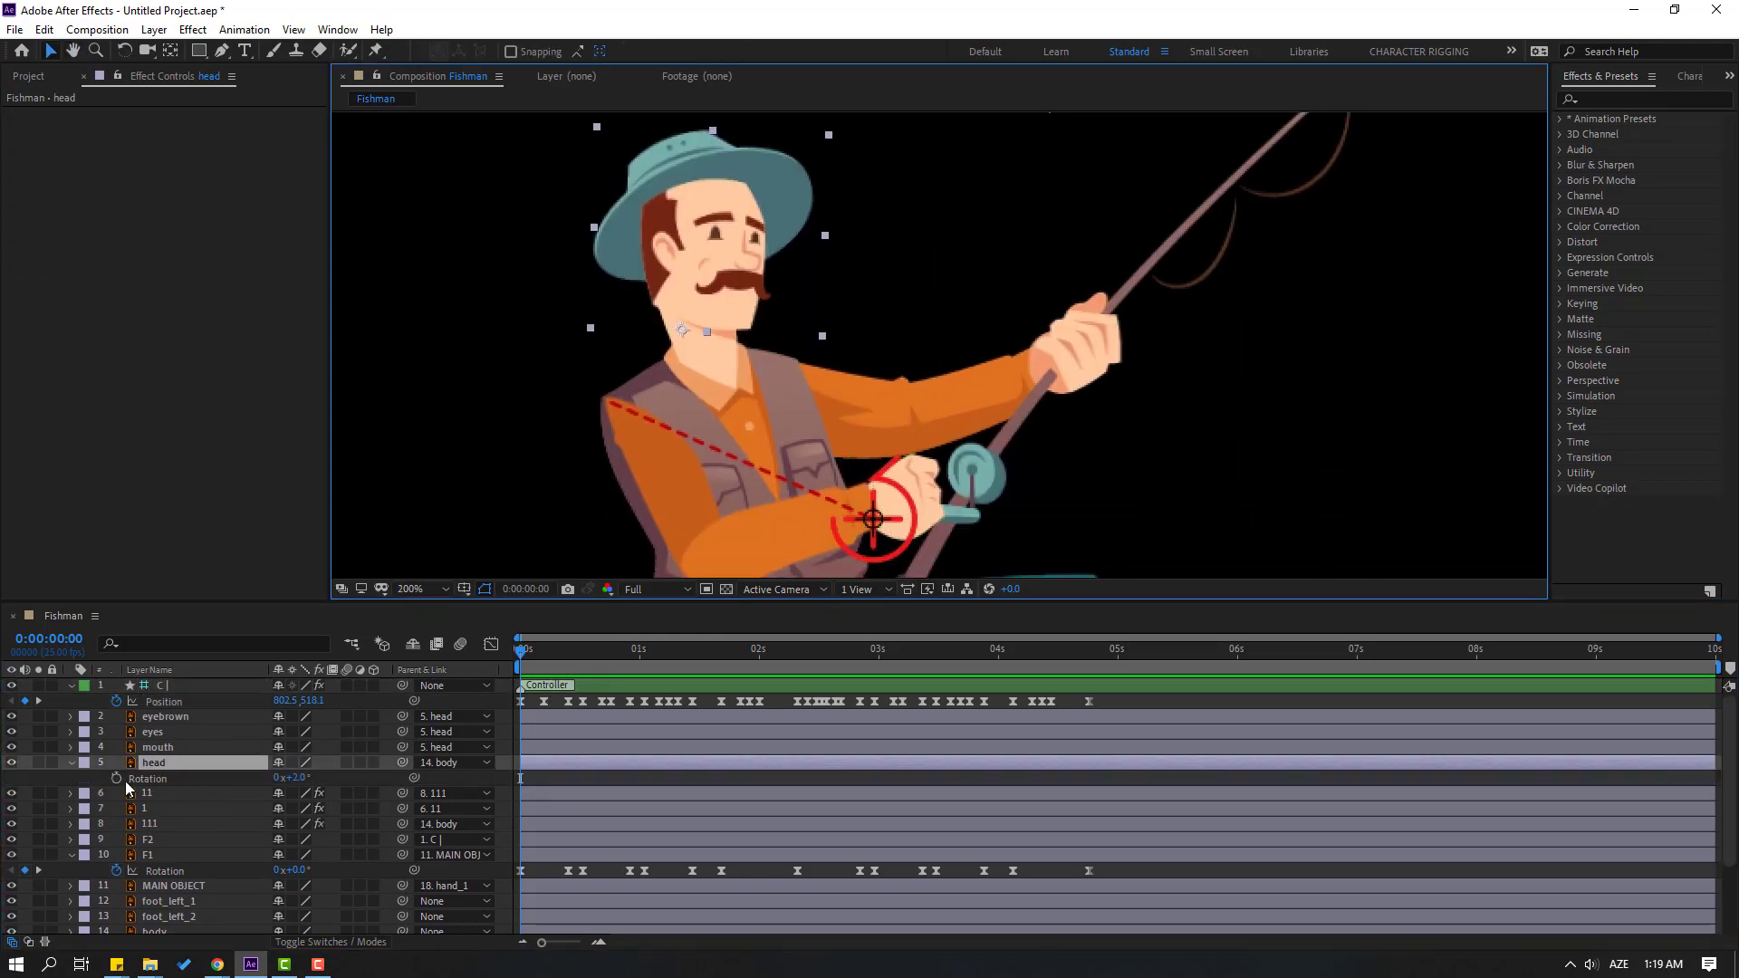
click(117, 779)
- Key the head tilting to +7° ten frames later, back the other way, then to 0° near 2:23
key(shift+Page_Down)
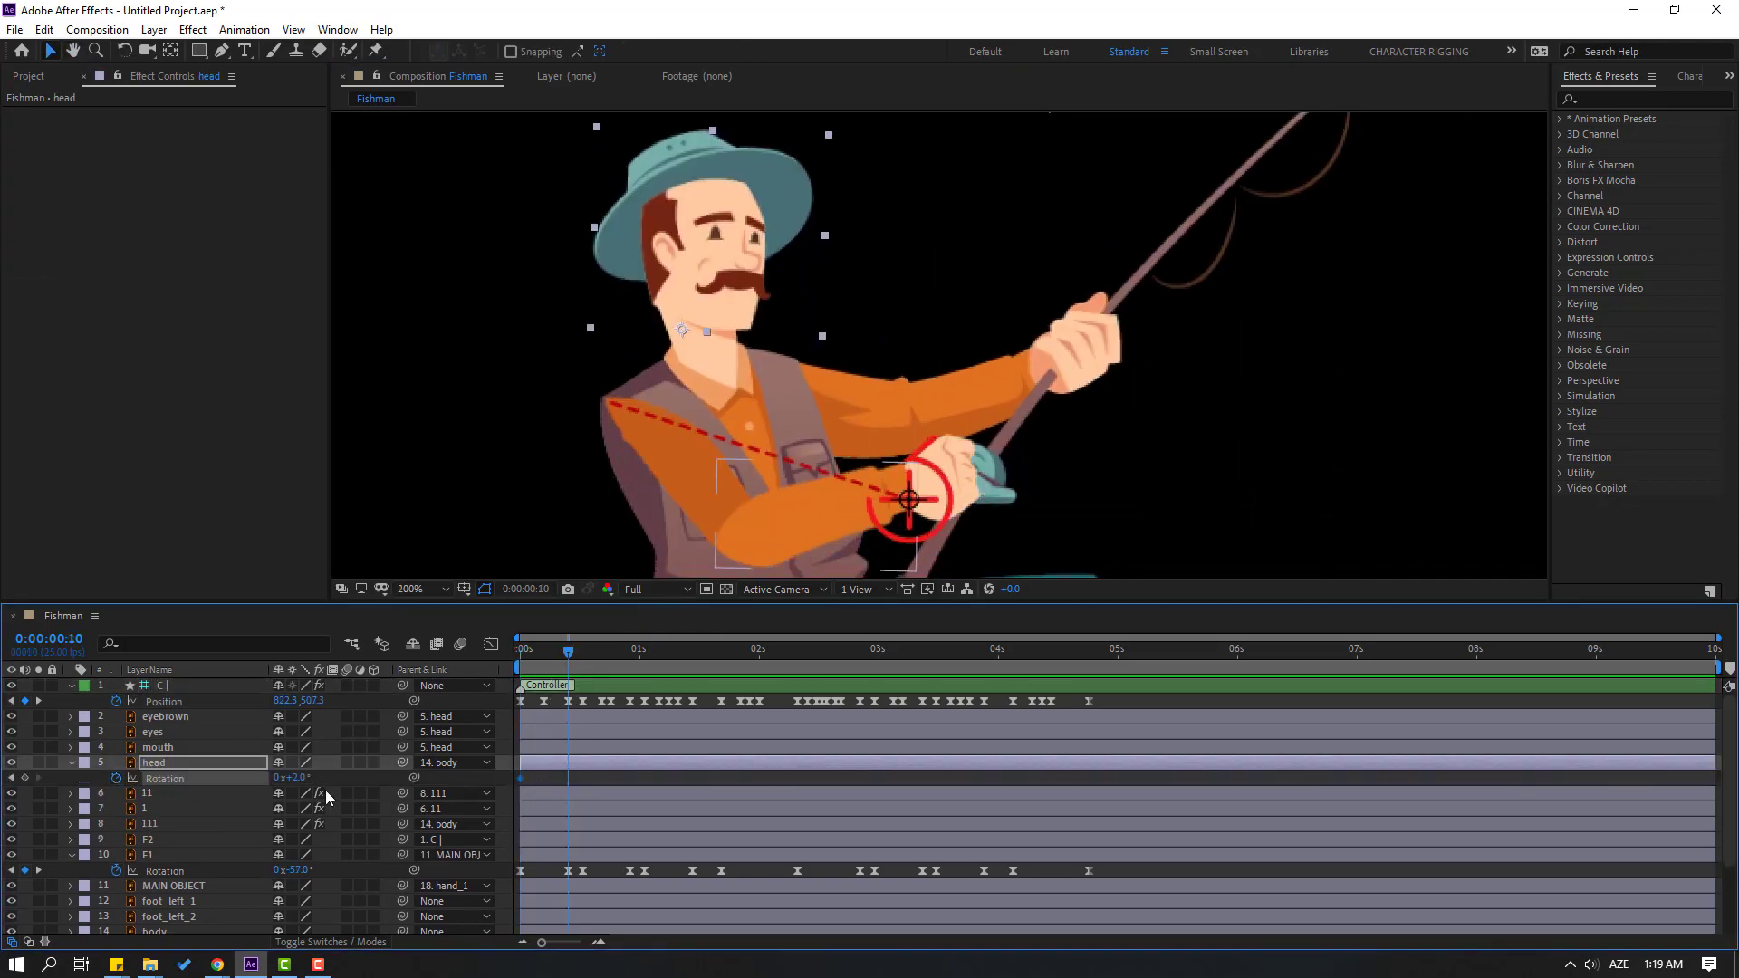
drag(301, 786, 306, 784)
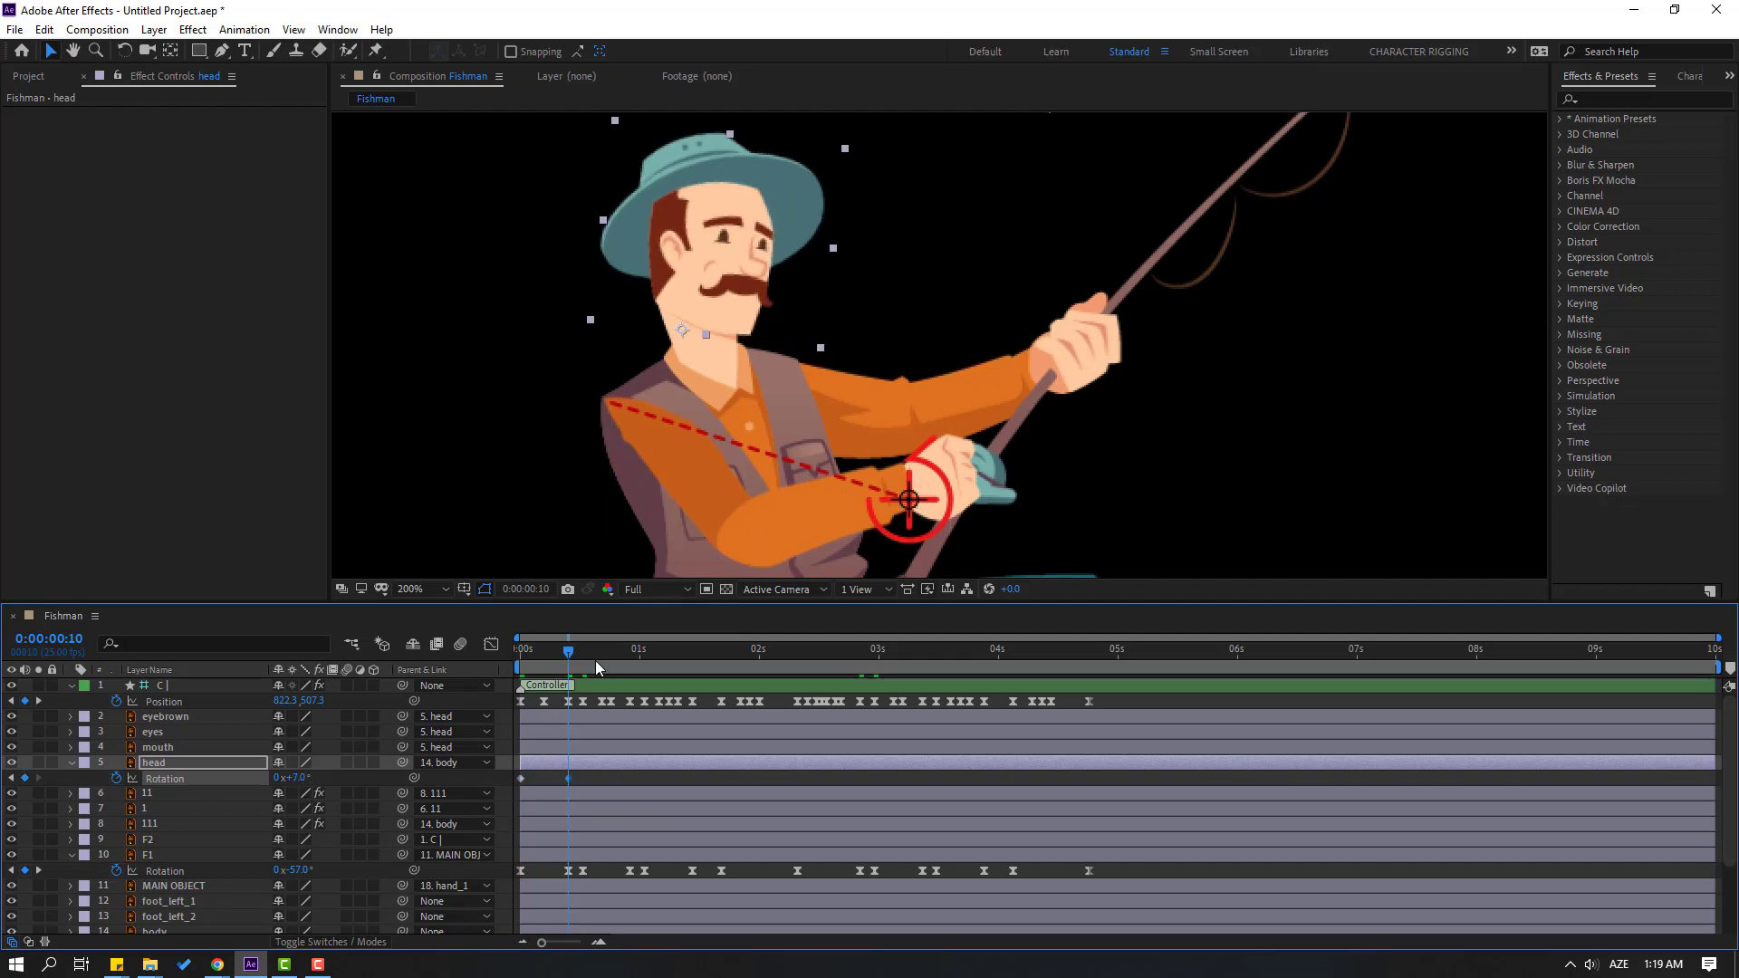
key(shift+Page_Down)
key(shift+Page_Down)
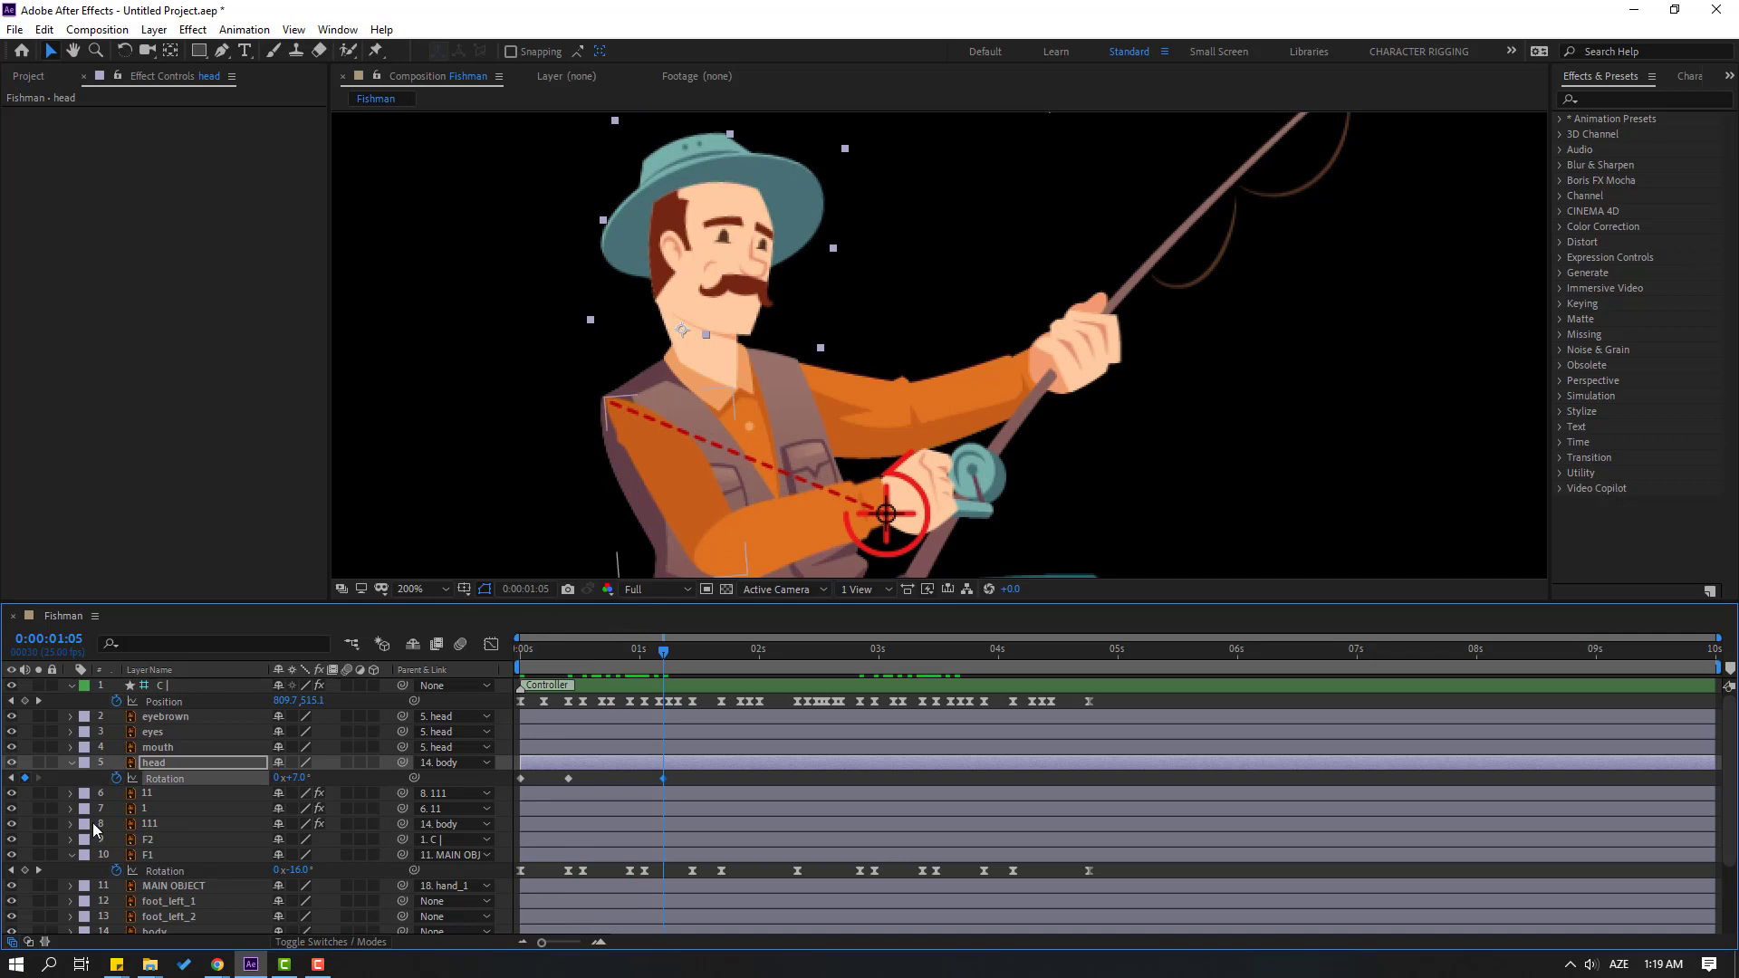
key(shift+Page_Down)
drag(303, 780, 295, 777)
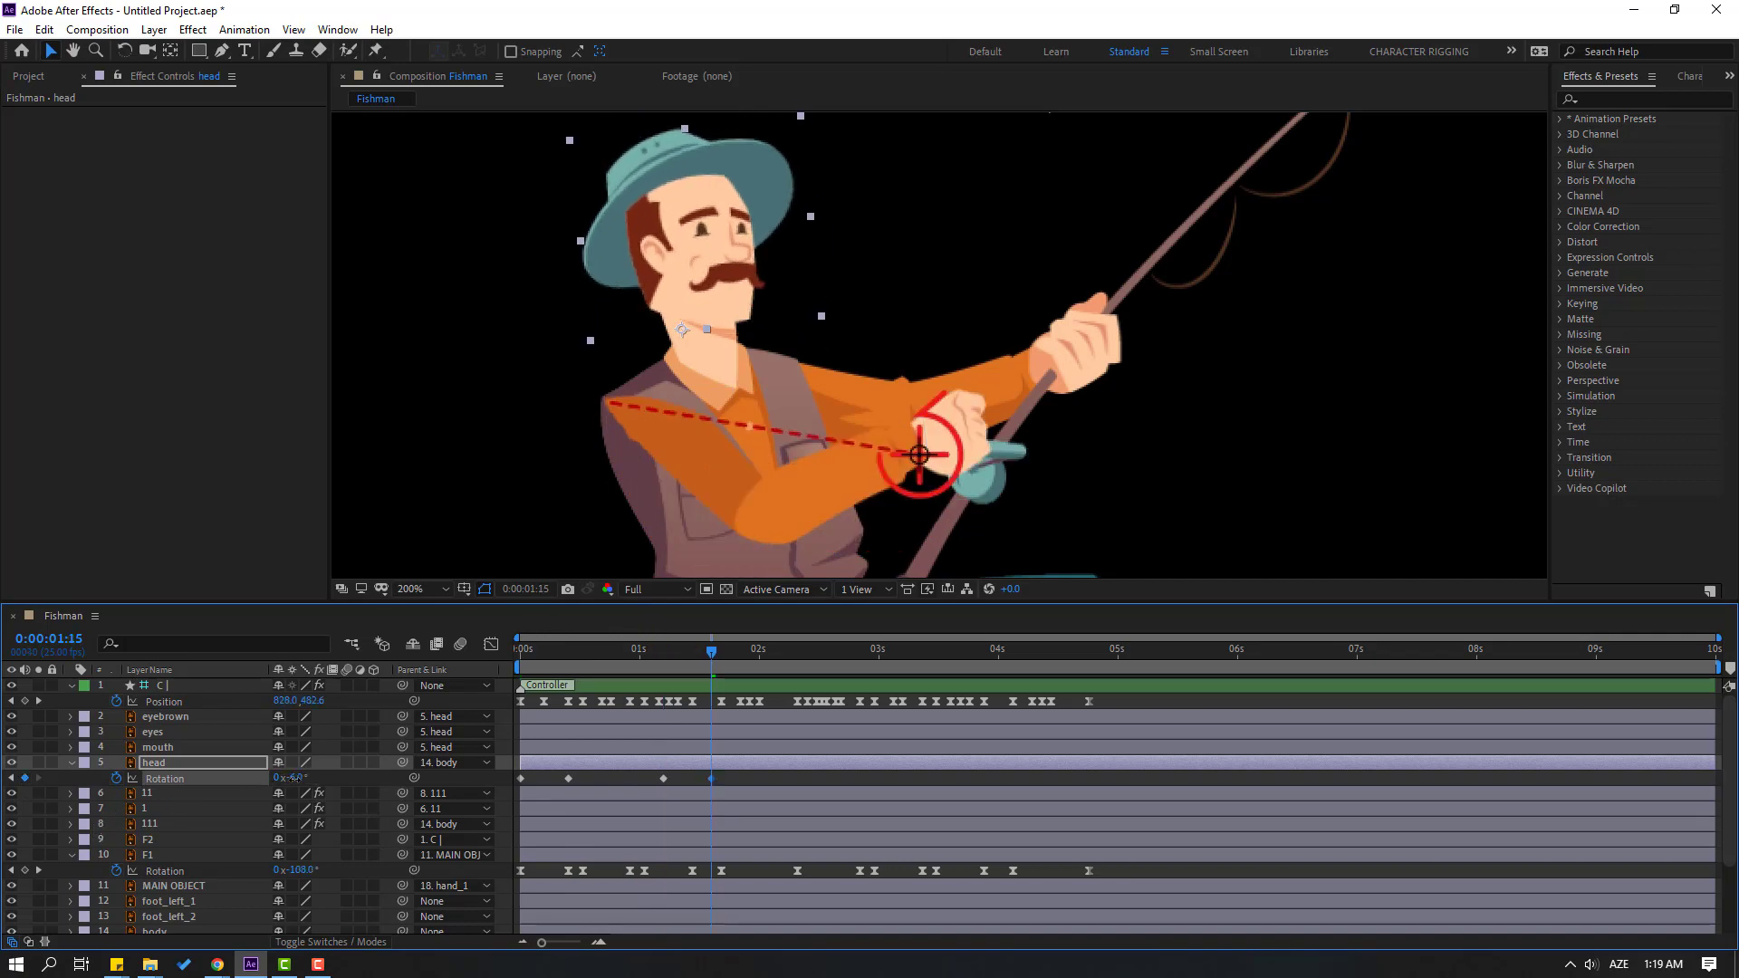
drag(762, 655, 821, 652)
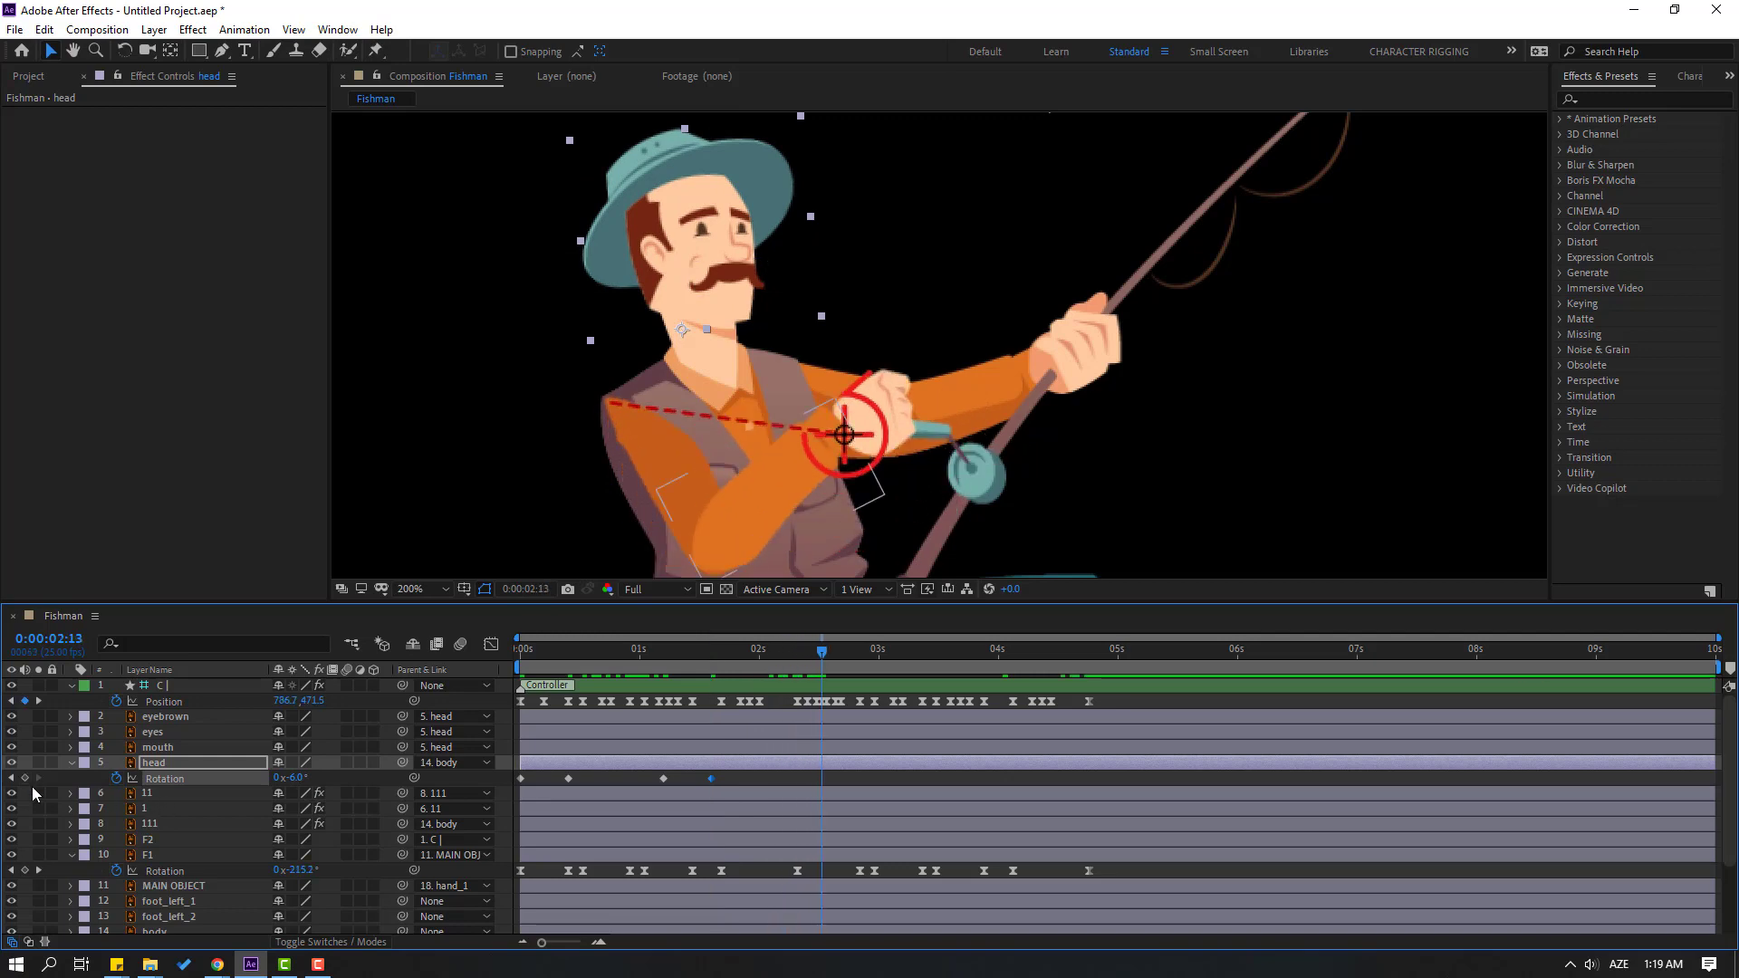
key(shift+Page_Down)
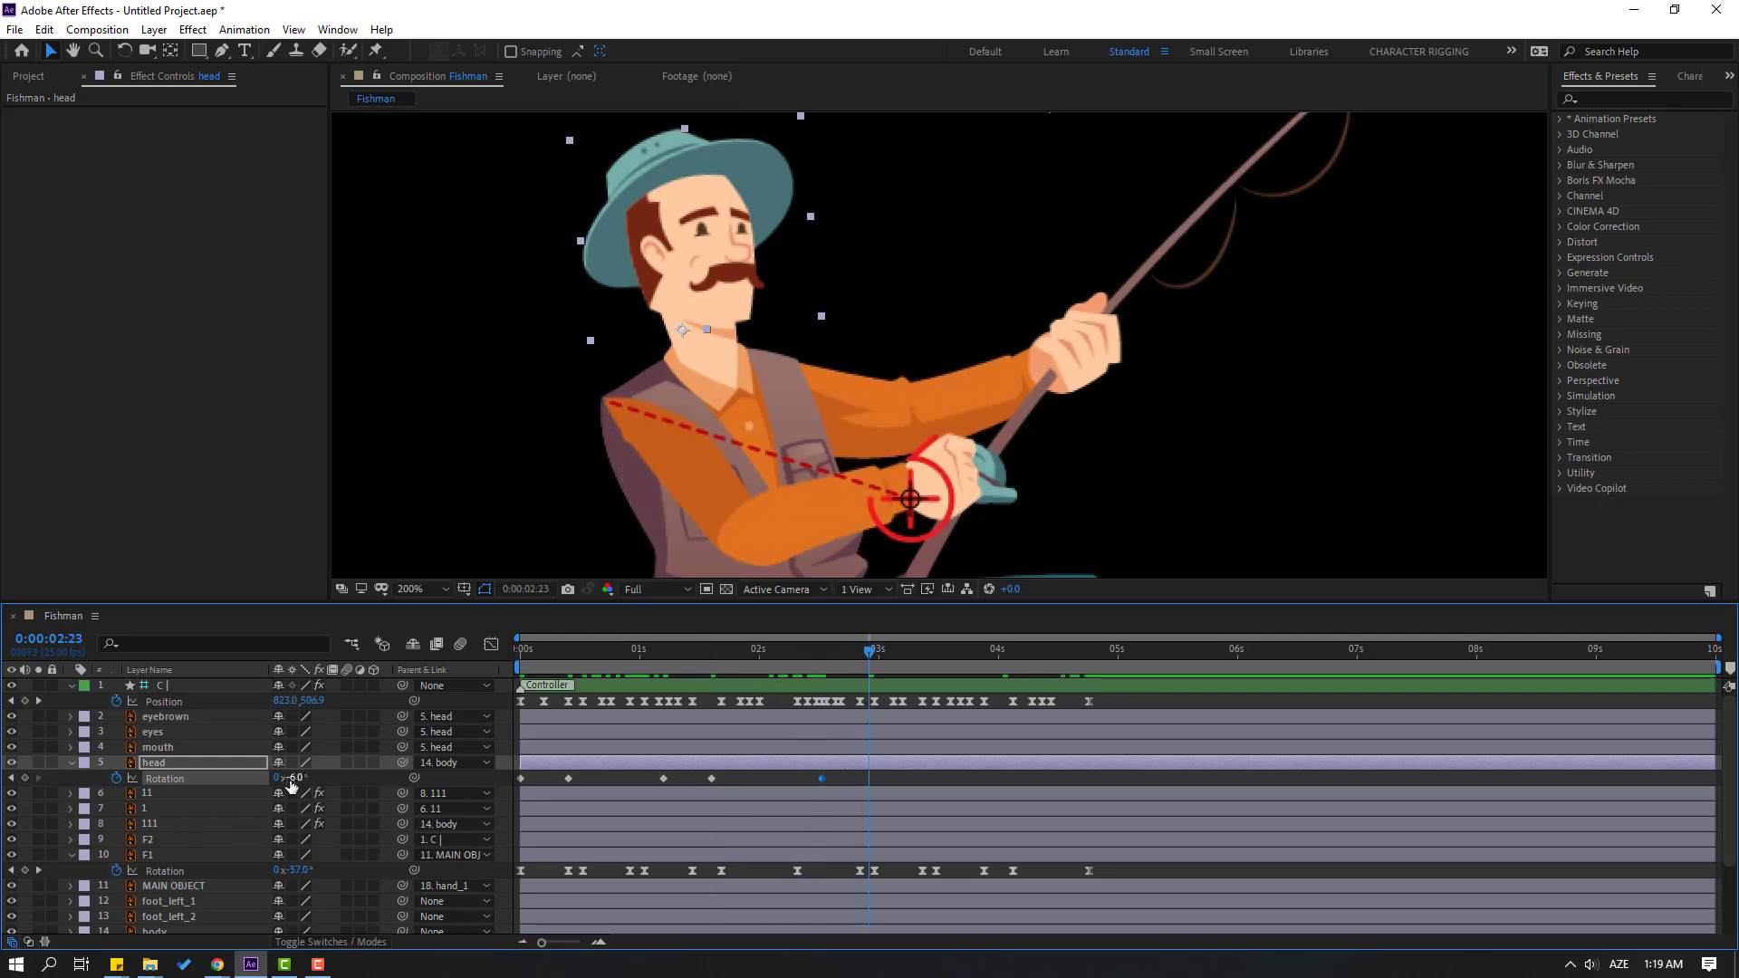
key(Return)
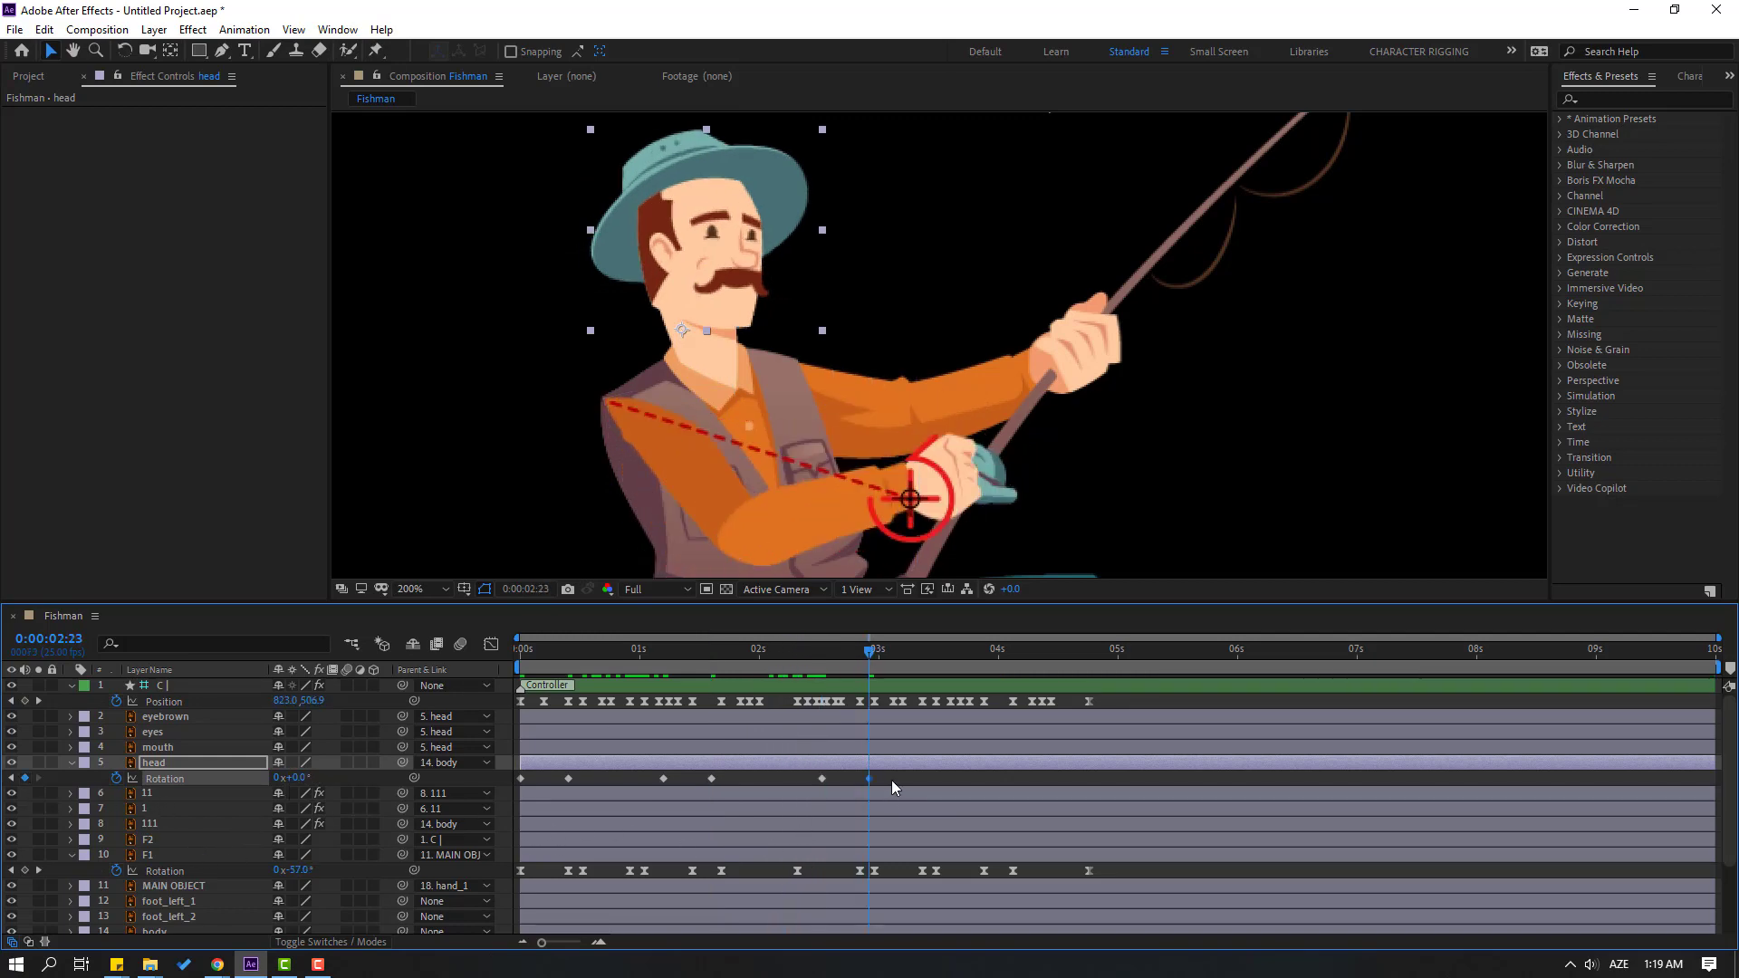
- Shift two rotation keyframes slightly later and apply Easy Ease to the head rotation keys
drag(891, 780, 991, 785)
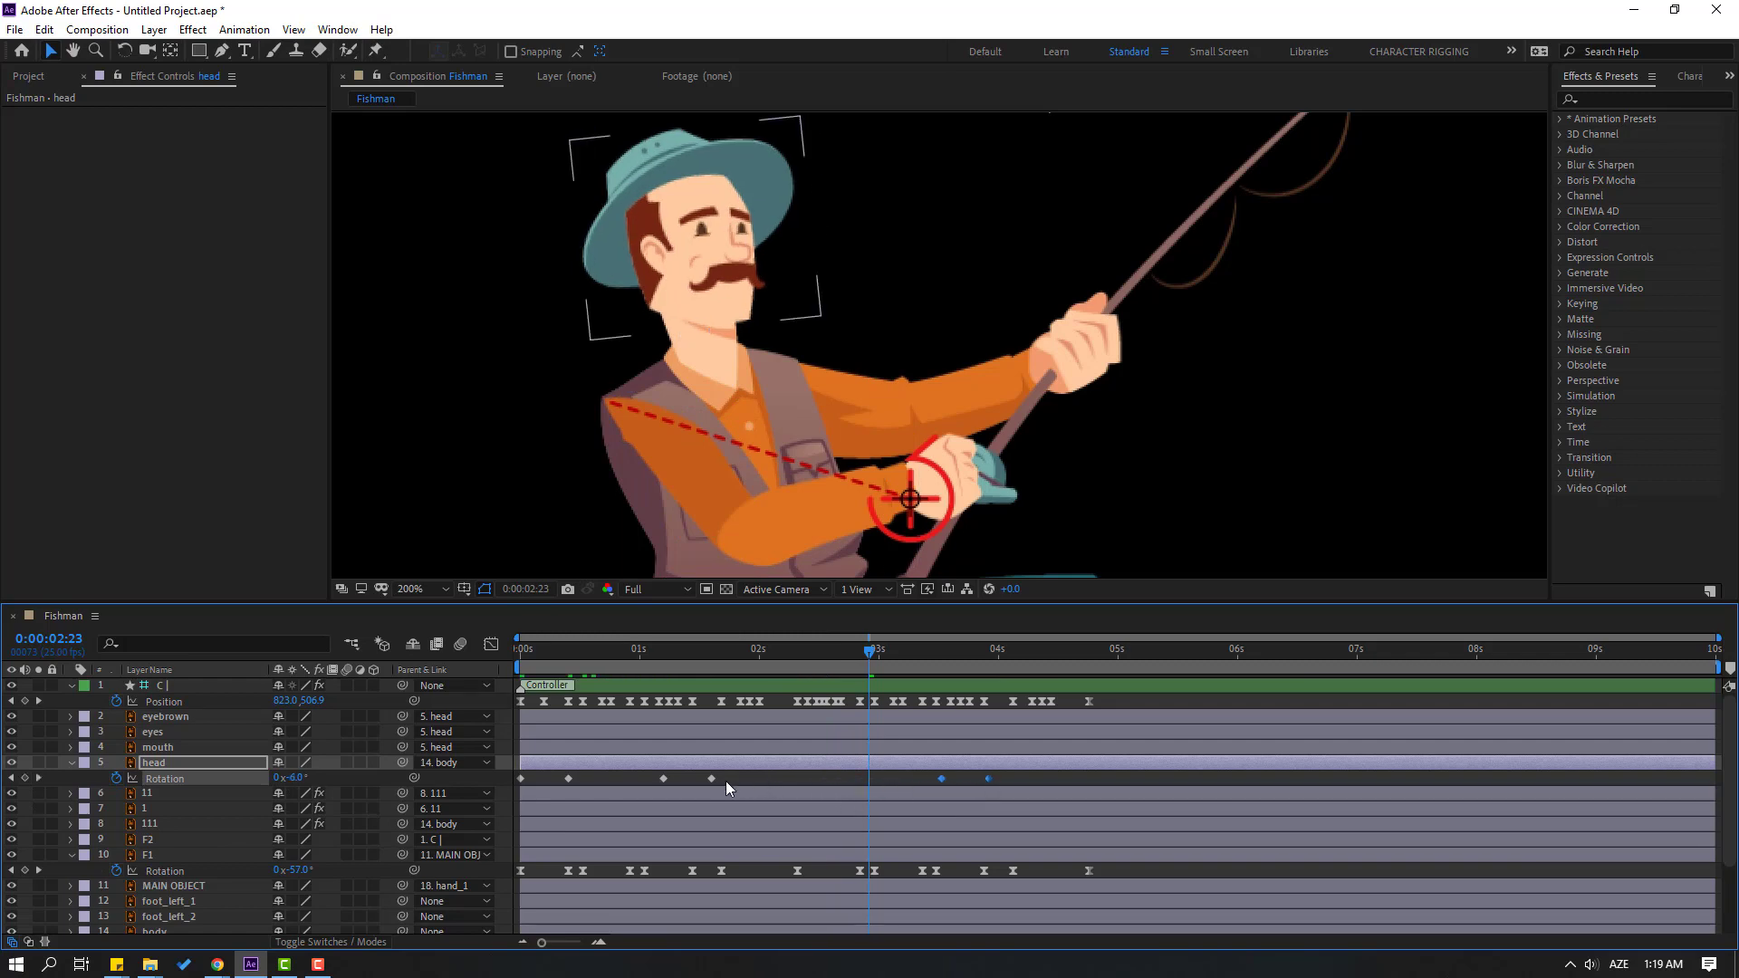
mouse_move(725, 780)
mouse_down()
mouse_move(657, 786)
mouse_move(725, 782)
mouse_up()
right_click(520, 779)
mouse_move(631, 767)
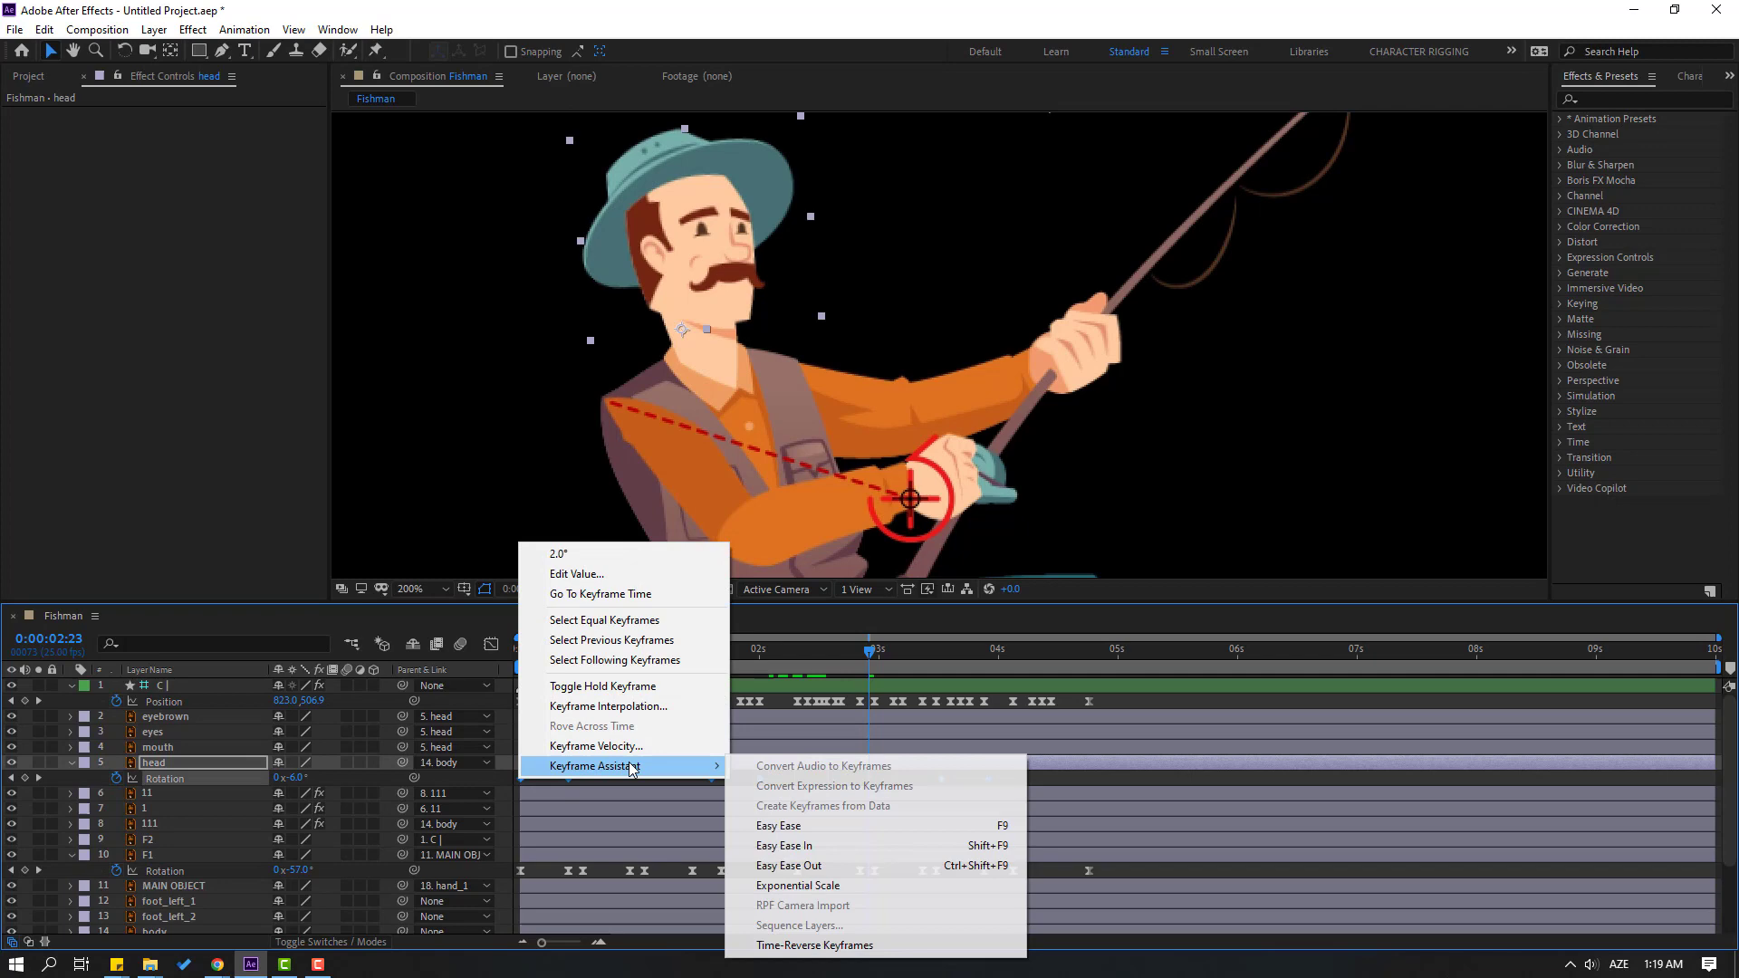
click(779, 825)
key(Home)
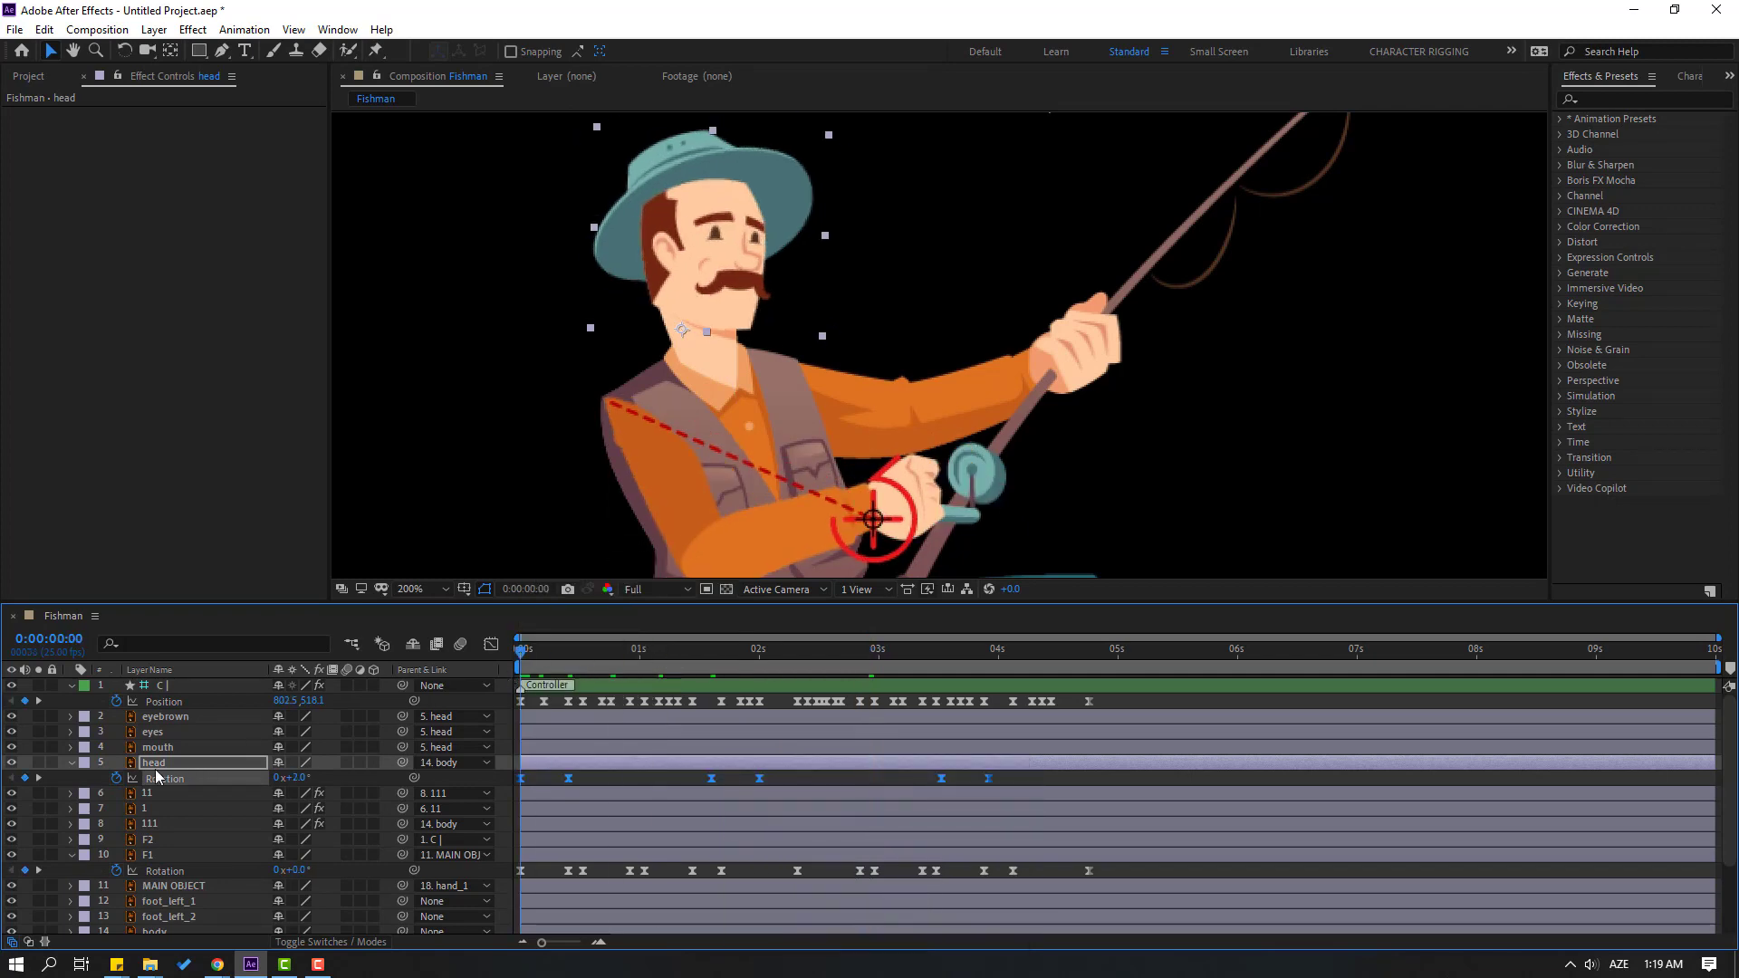
- Key the head Position, nudging it down at frame 5 and copying the start key to frame 10
click(169, 765)
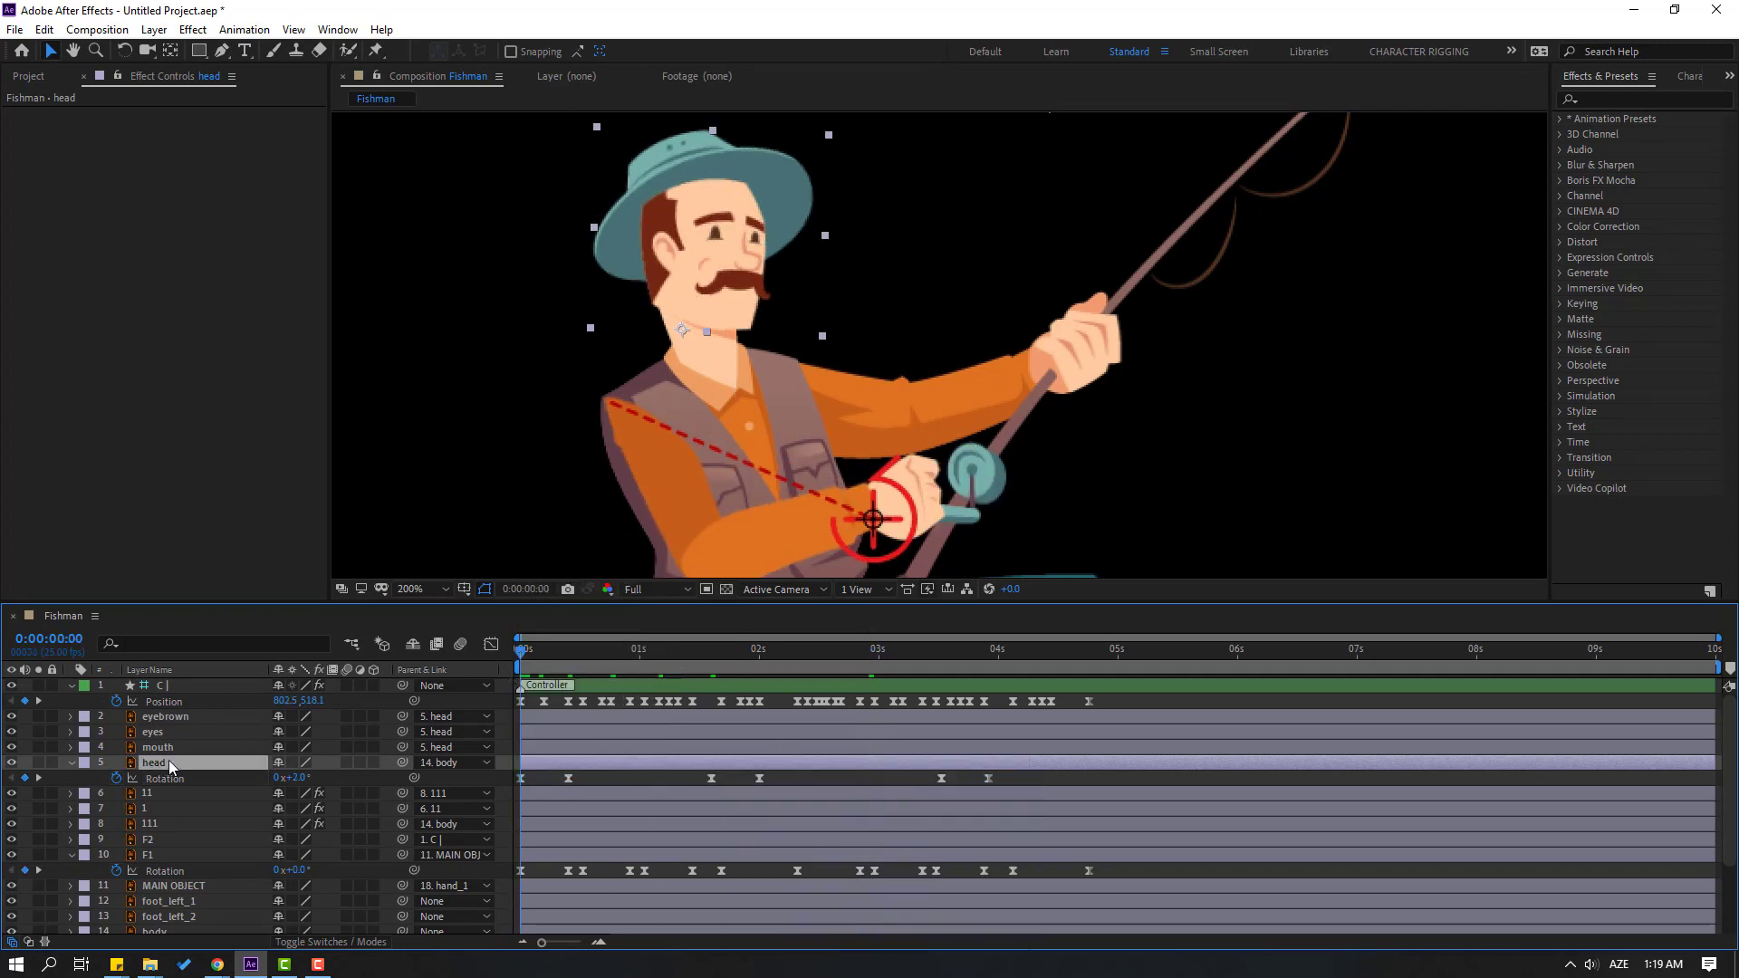
key(shift+p)
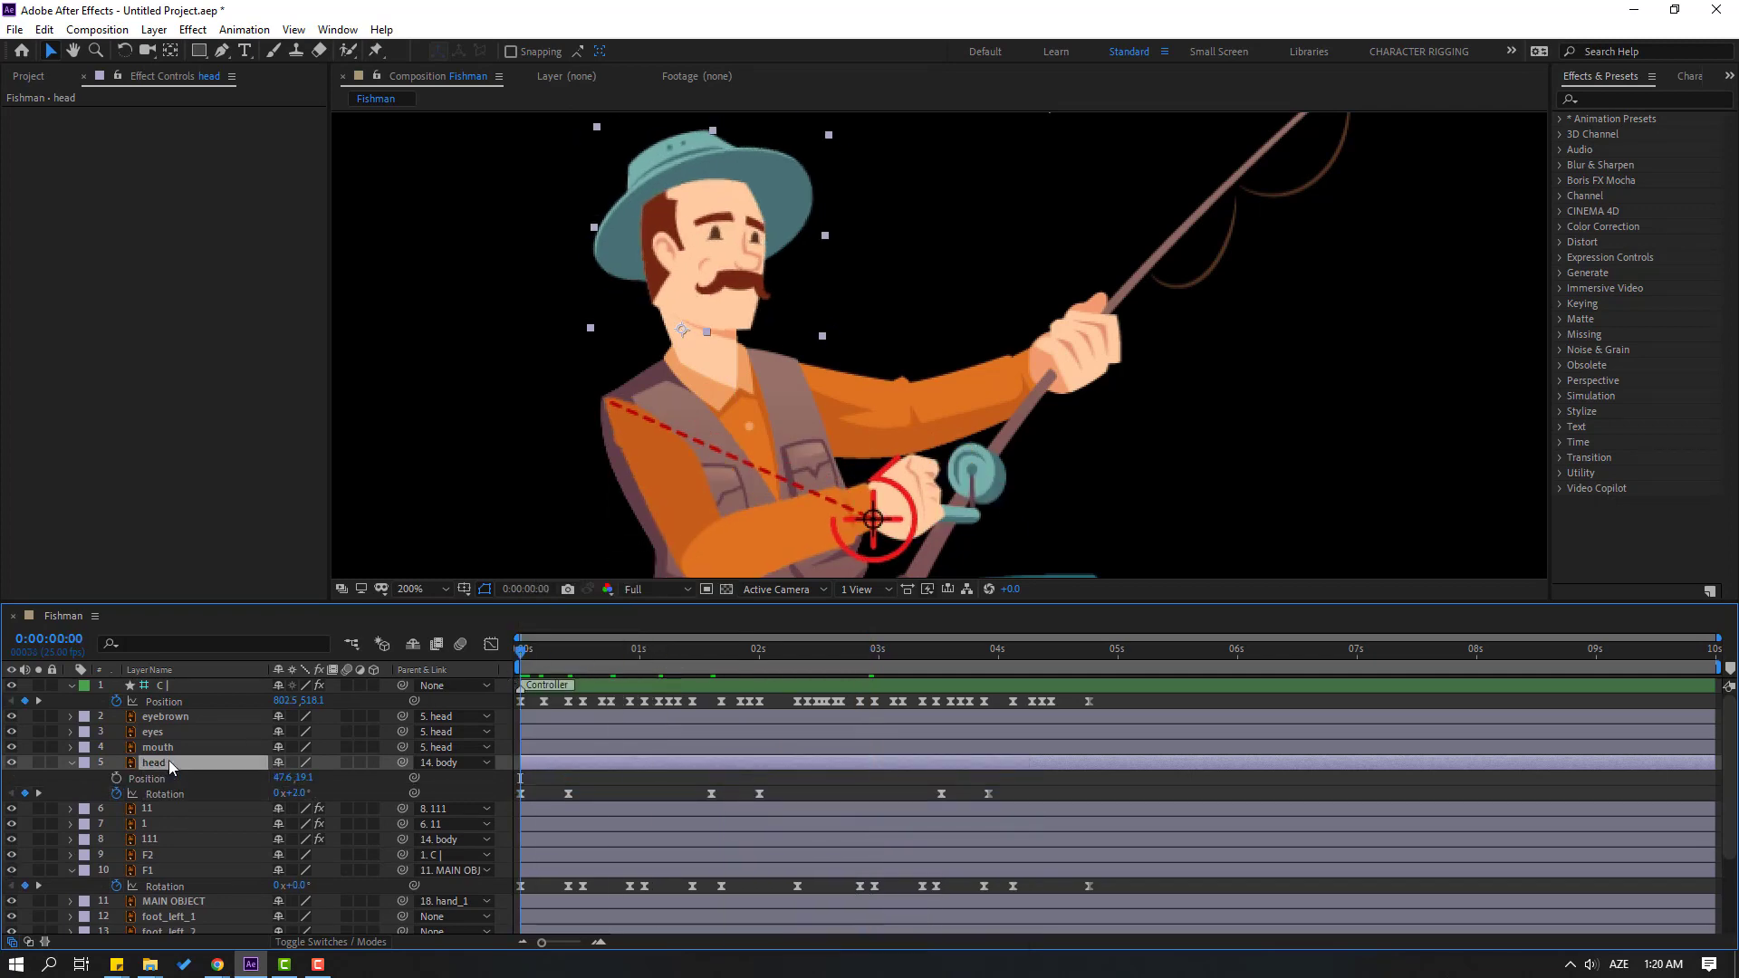
click(116, 779)
click(546, 666)
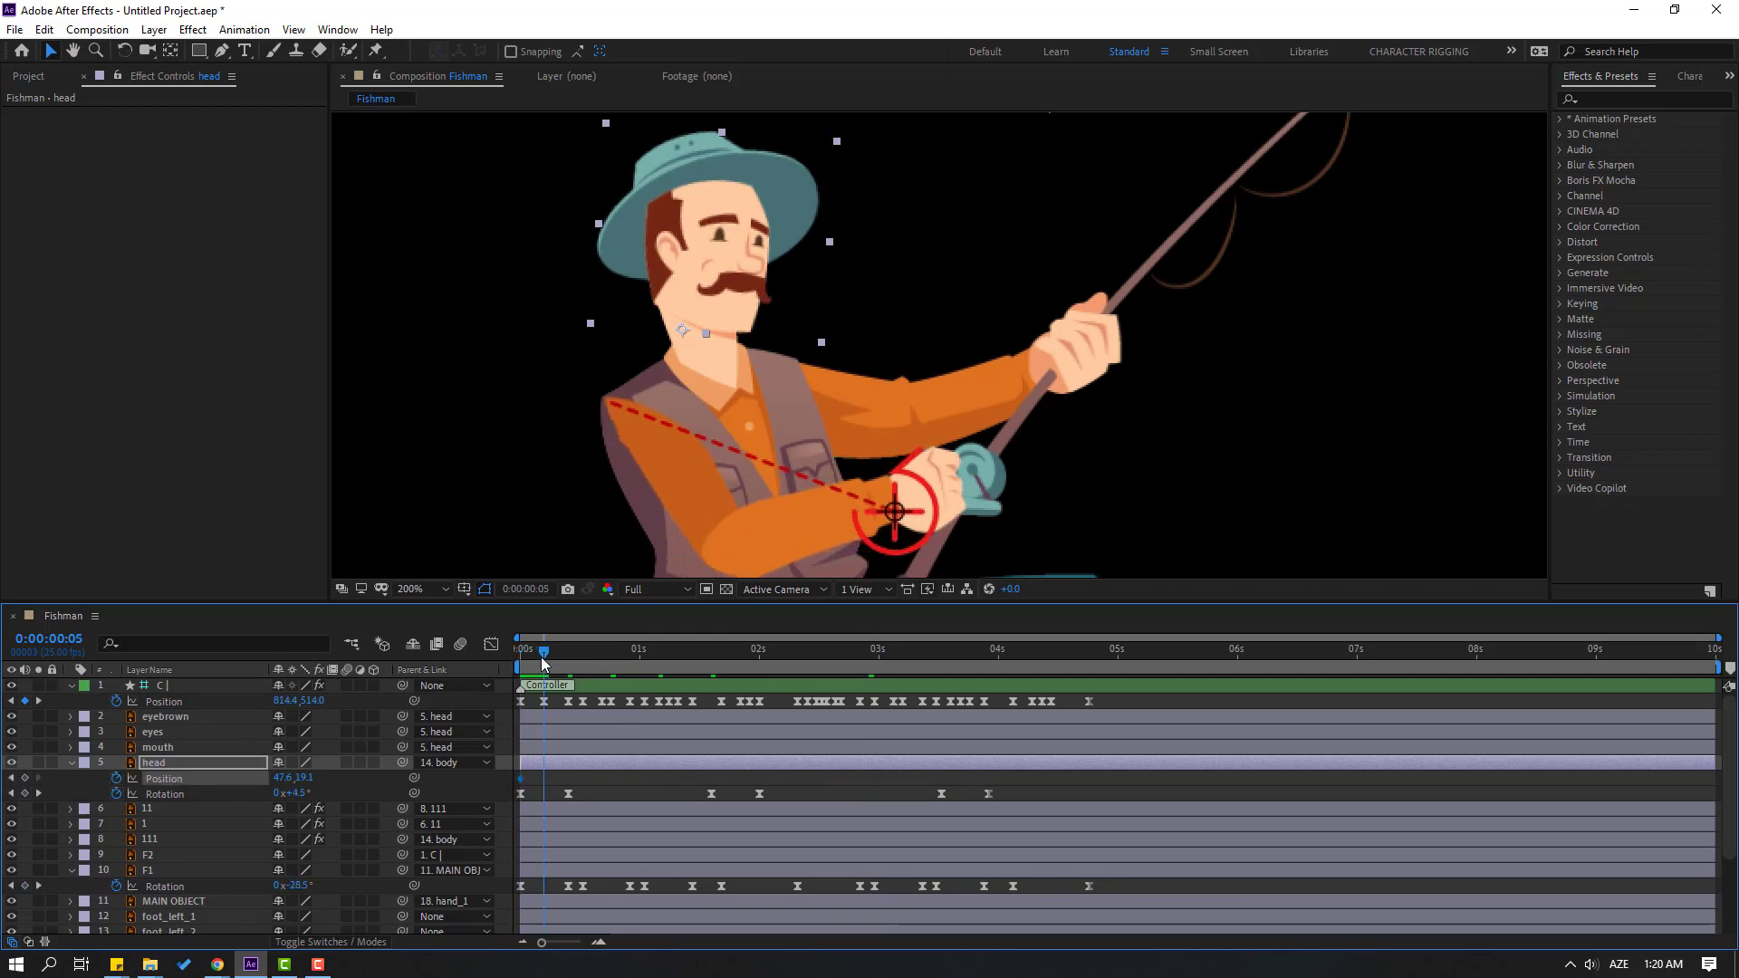
key(Down)
key(Down)
key(Down)
key(Down)
key(Down)
key(Down)
key(Down)
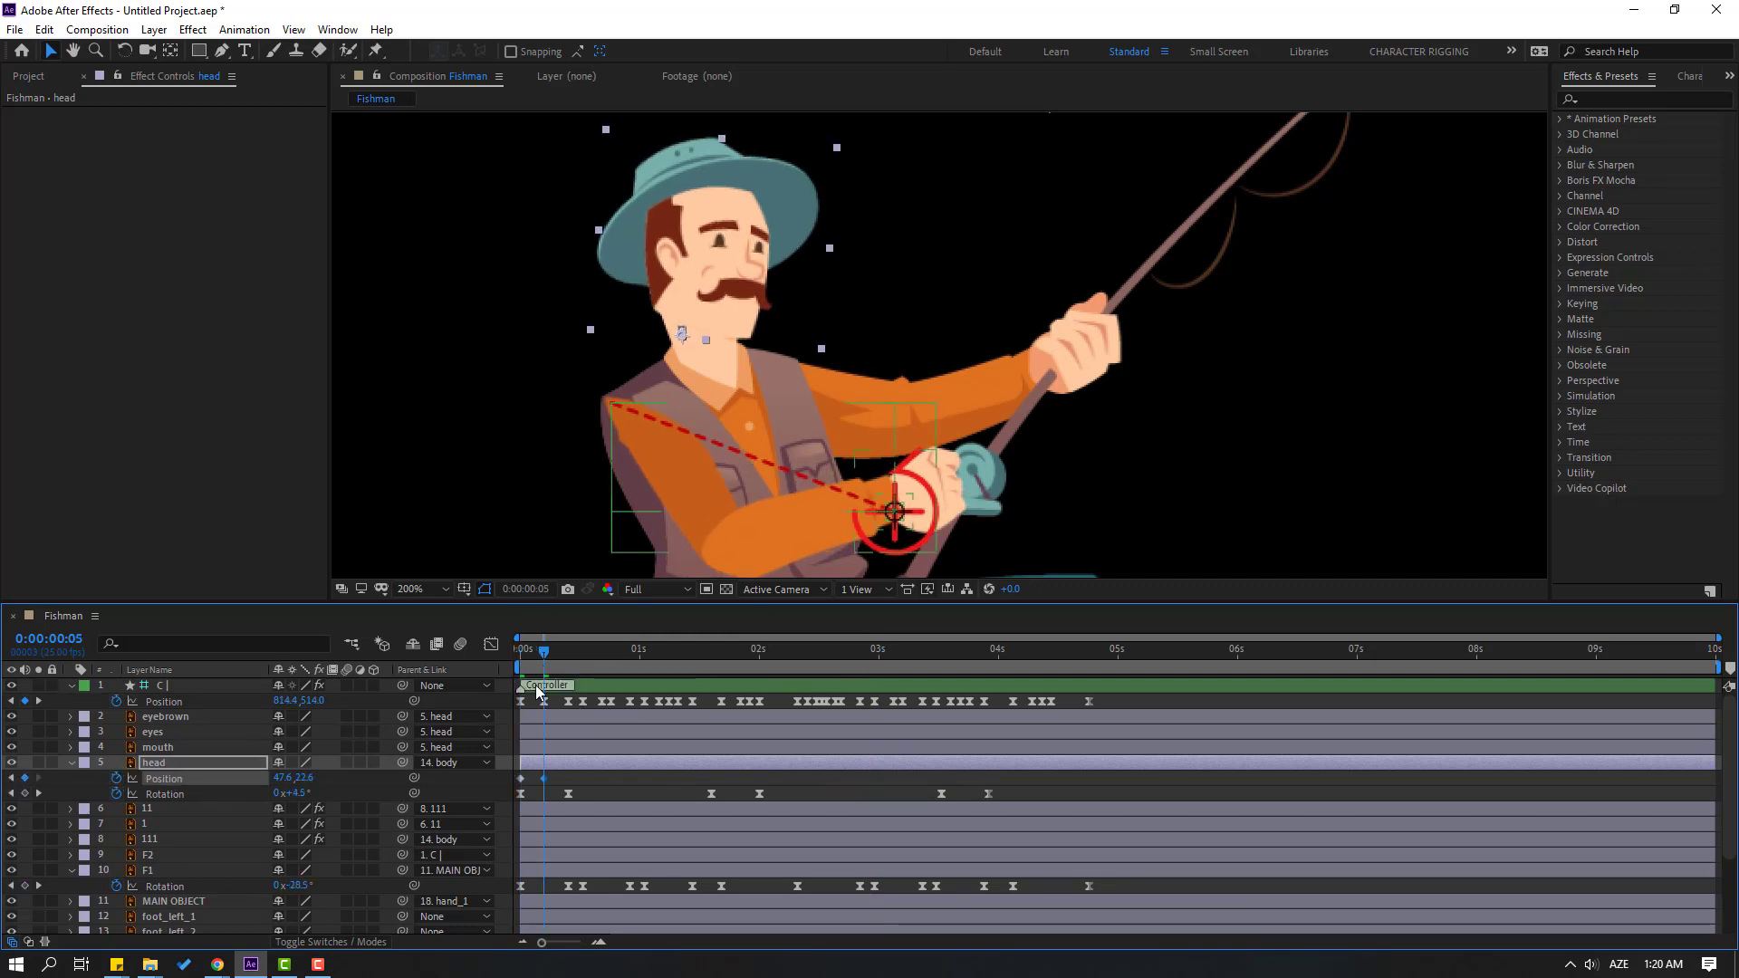
click(571, 664)
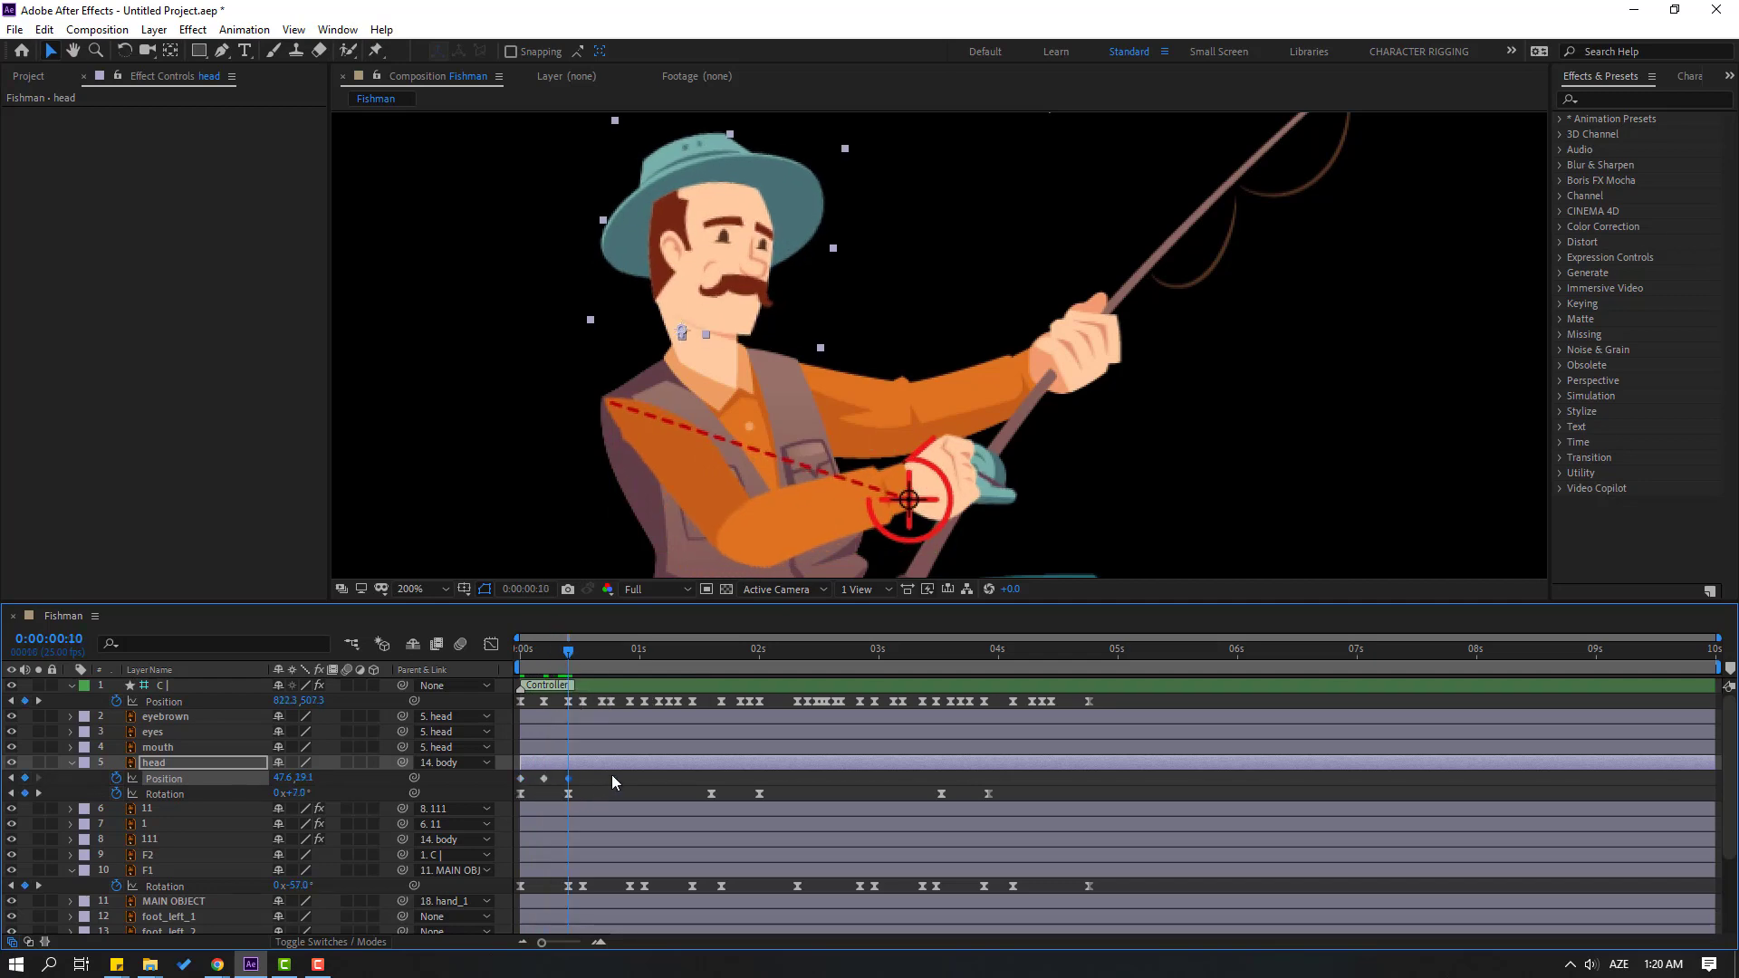
click(520, 778)
key(ctrl+c)
key(ctrl+v)
- Apply Easy Ease to the head bob keyframes and preview the motion
right_click(523, 782)
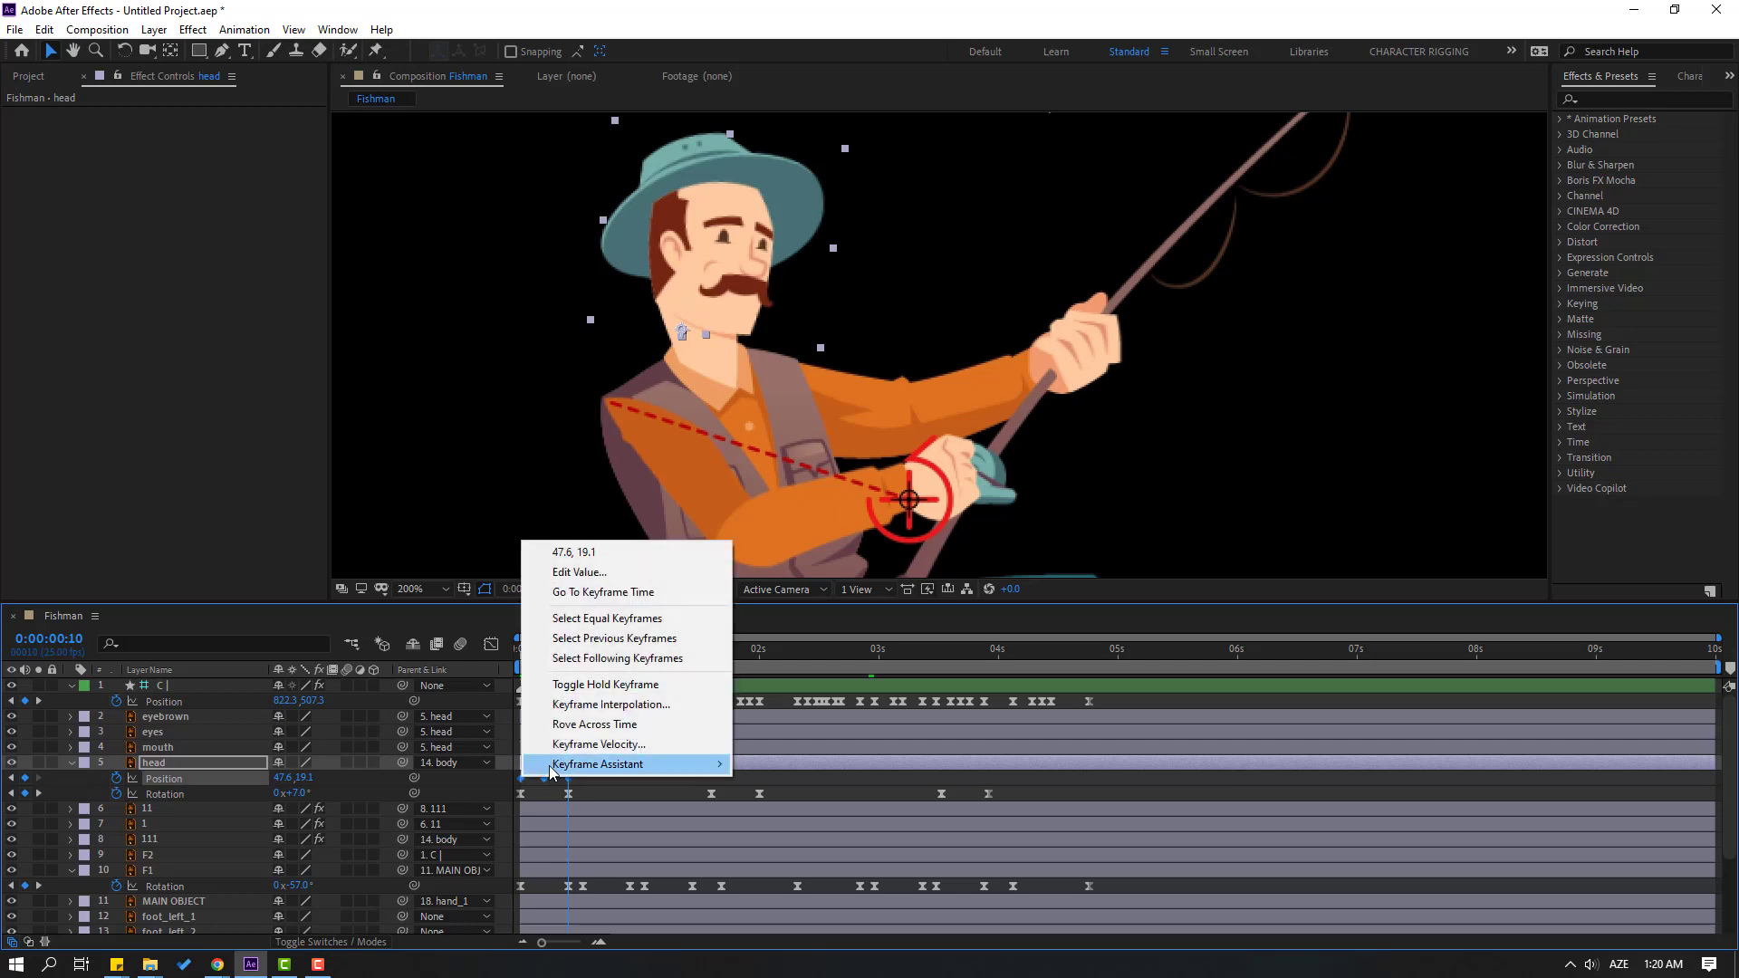
mouse_move(699, 767)
click(797, 821)
key(space)
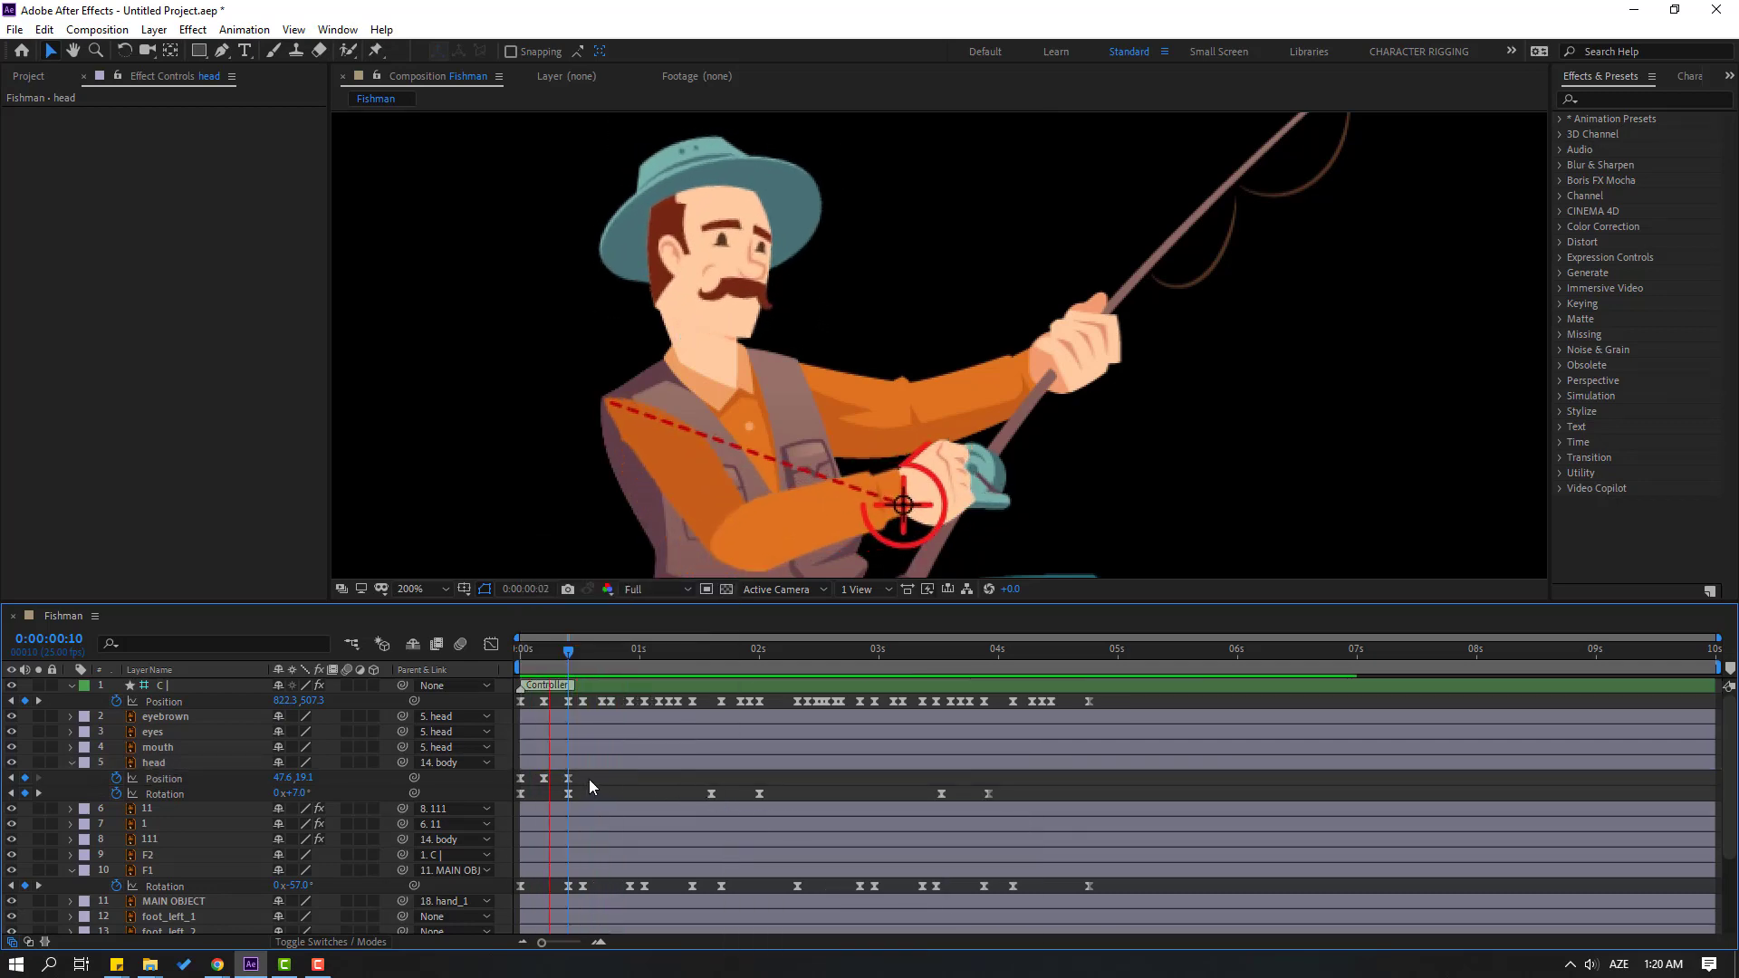
key(space)
drag(595, 774, 544, 781)
key(space)
key(space)
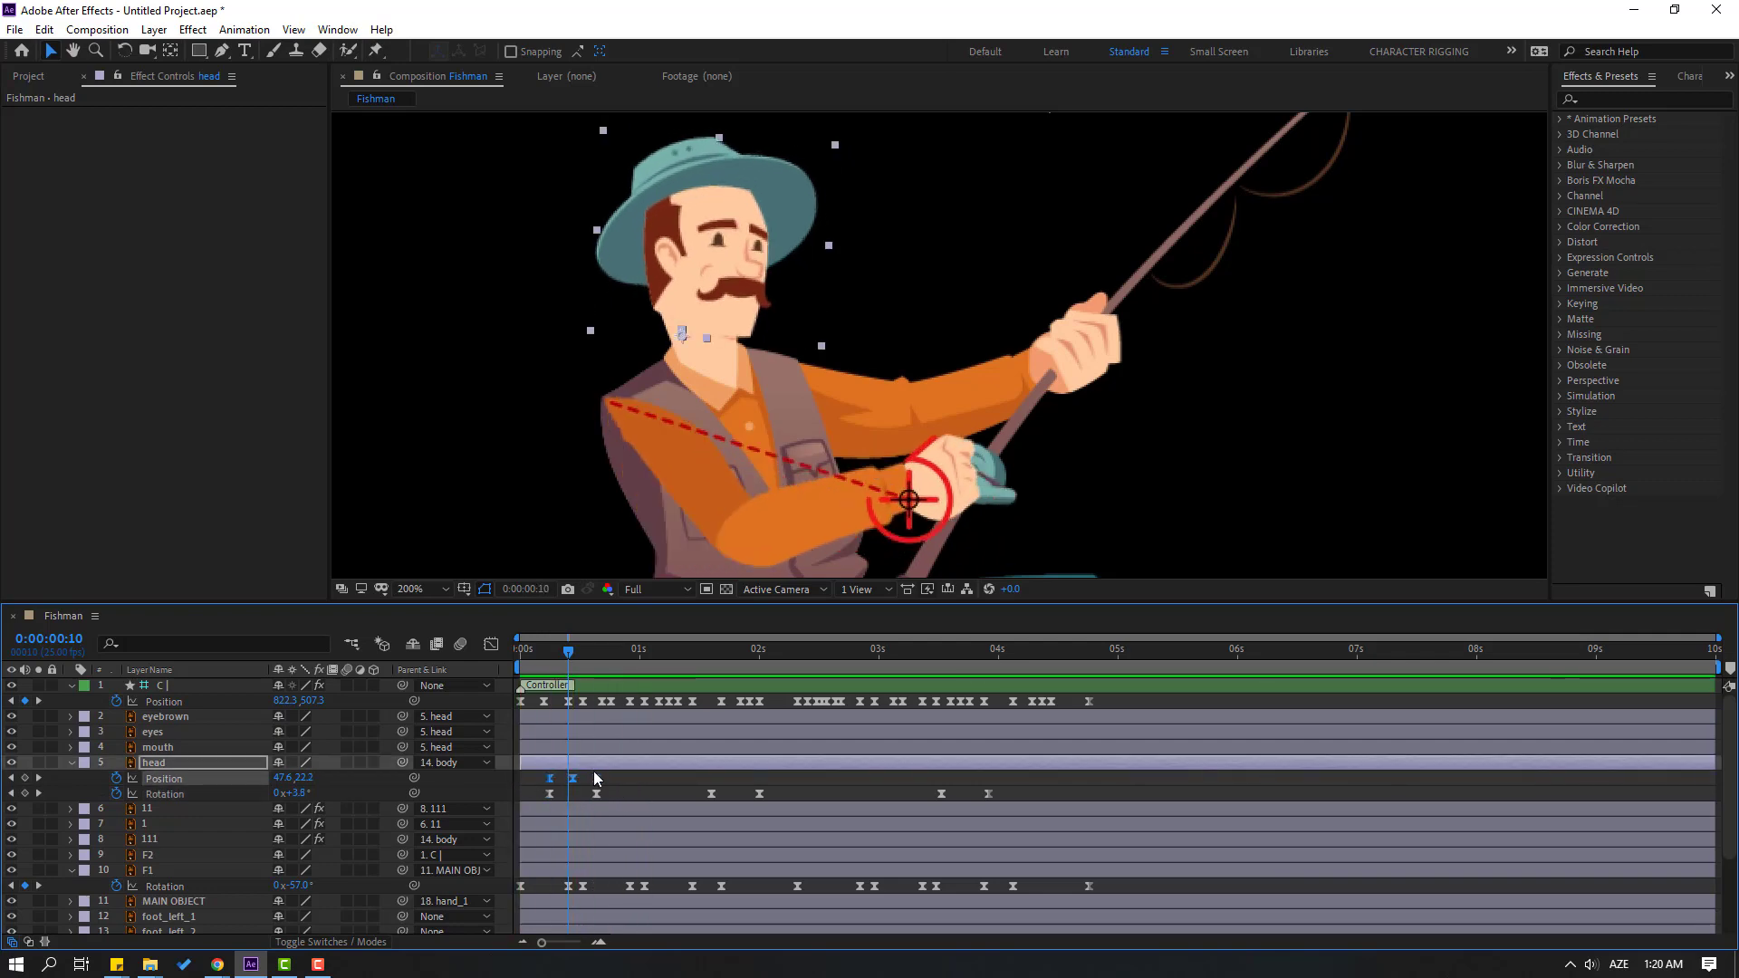
- Paste the head bob keyframes again at 3:13 and return to the start
click(709, 659)
click(941, 649)
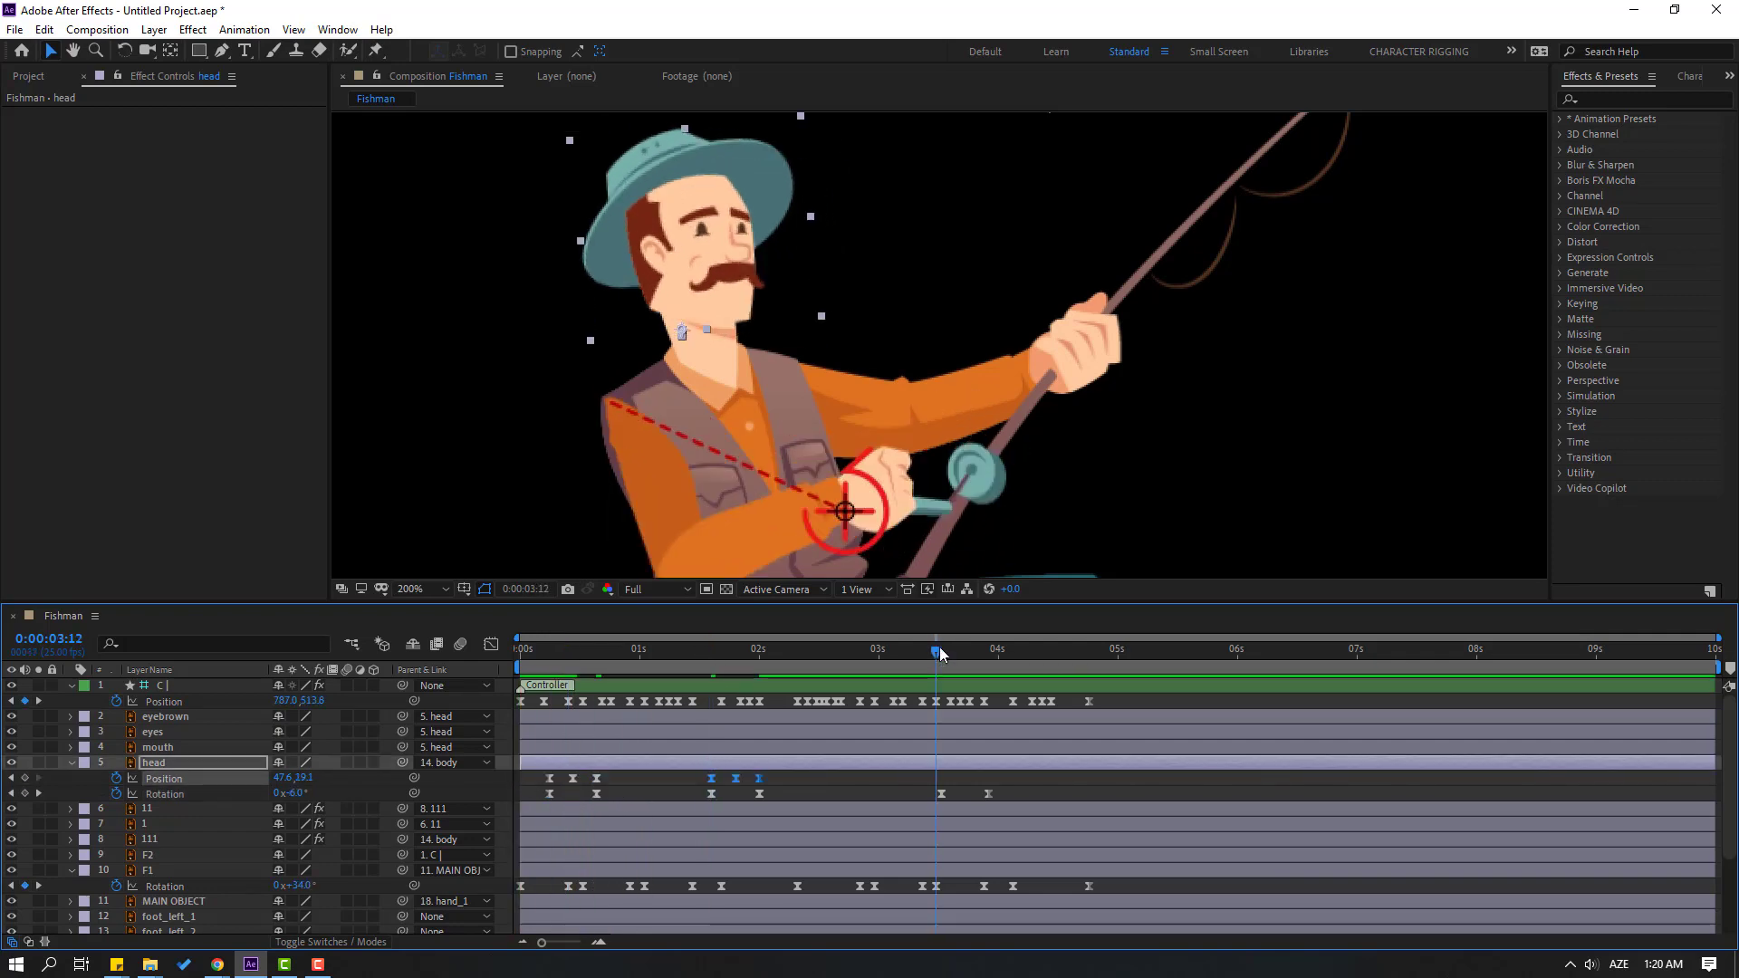
key(ctrl+v)
scroll(813, 549, down, 4)
key(space)
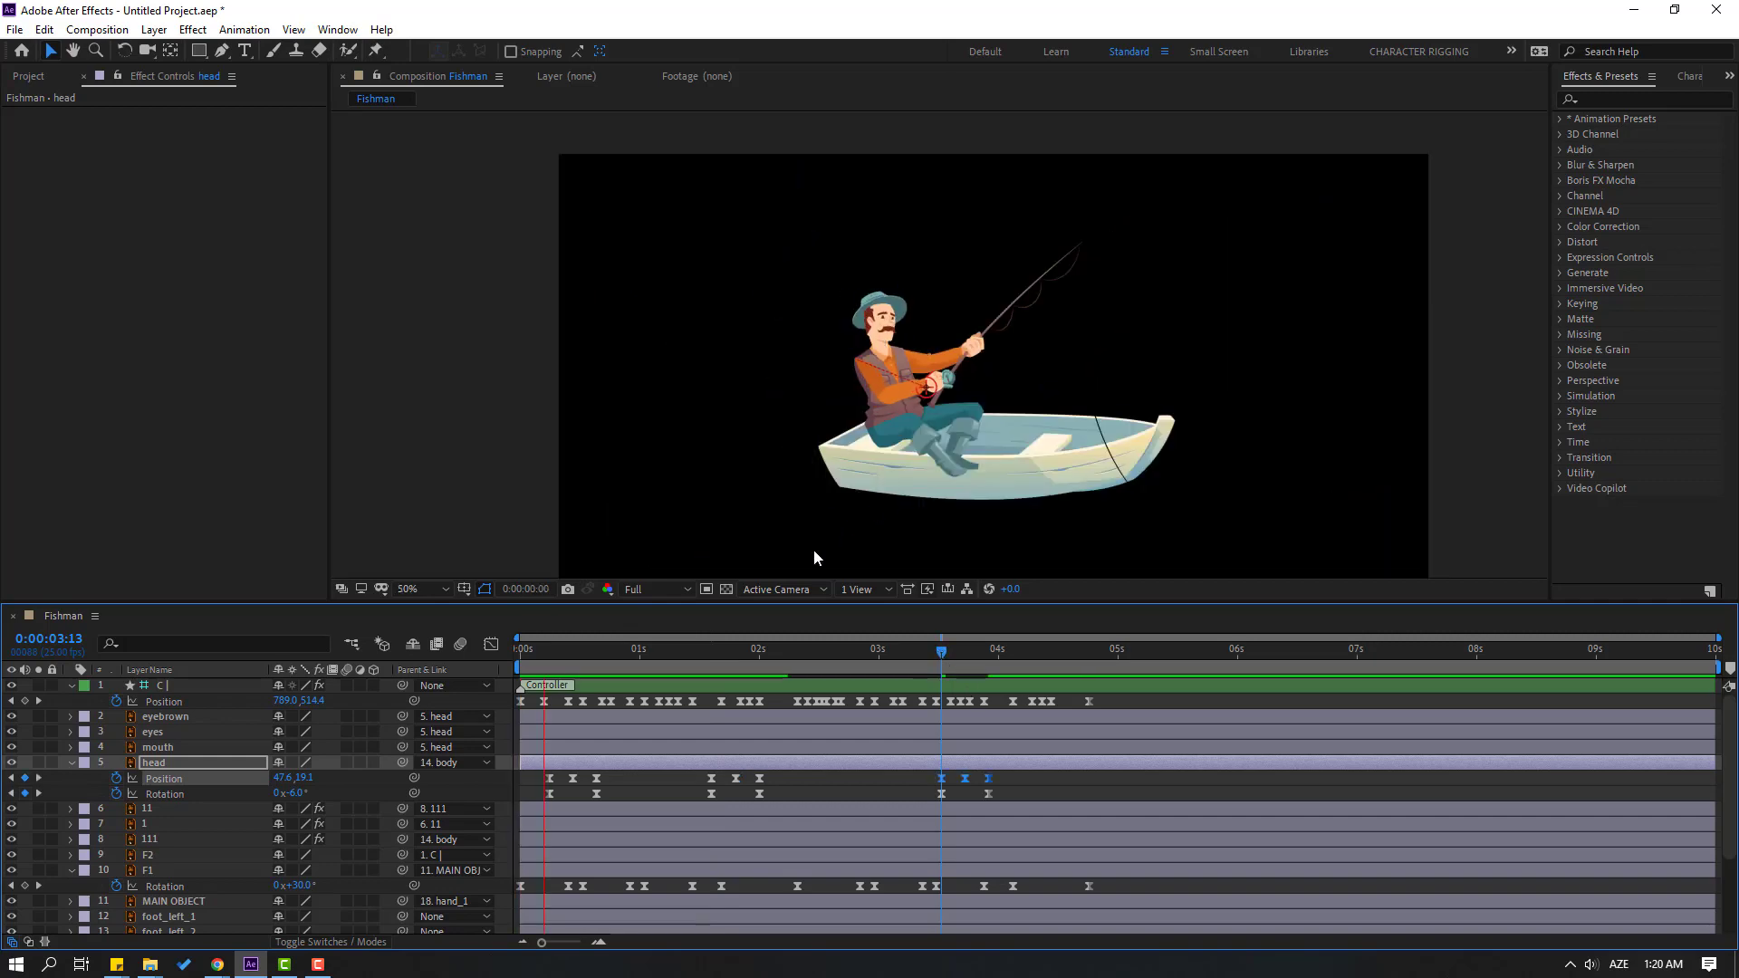
scroll(801, 546, up, 2)
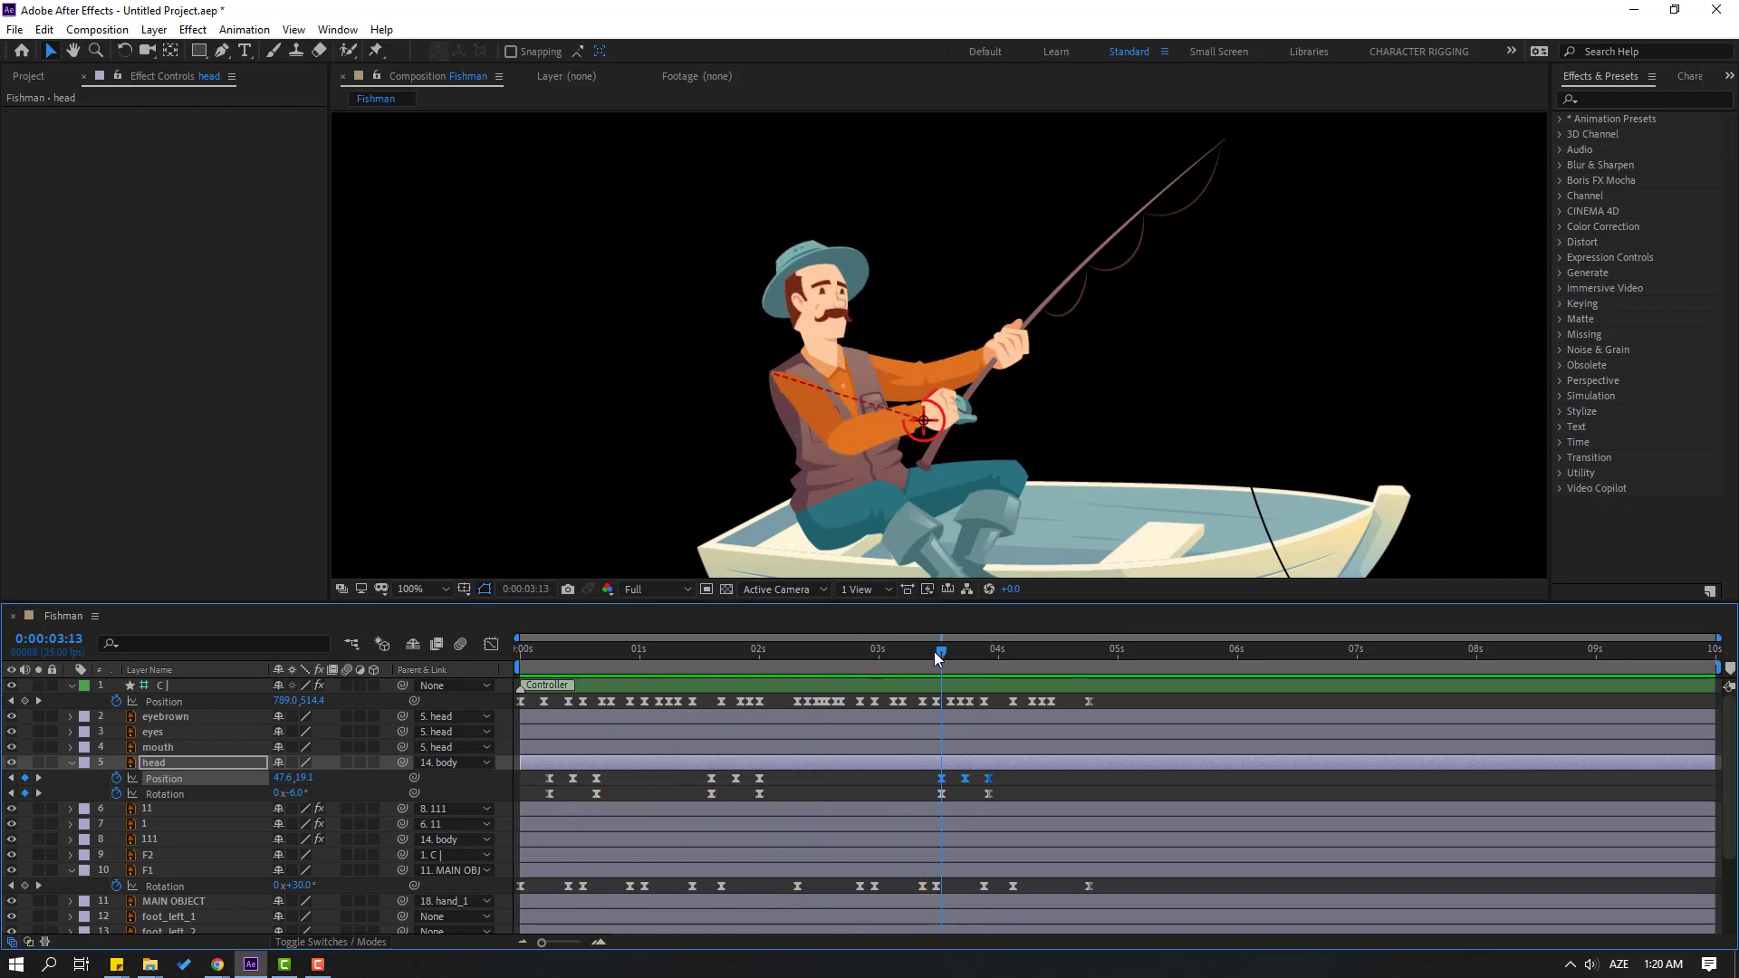
drag(939, 653, 479, 691)
- Key the eyes' Scale to squash shut at 5% height, reopening at 100% by frame 10
click(153, 731)
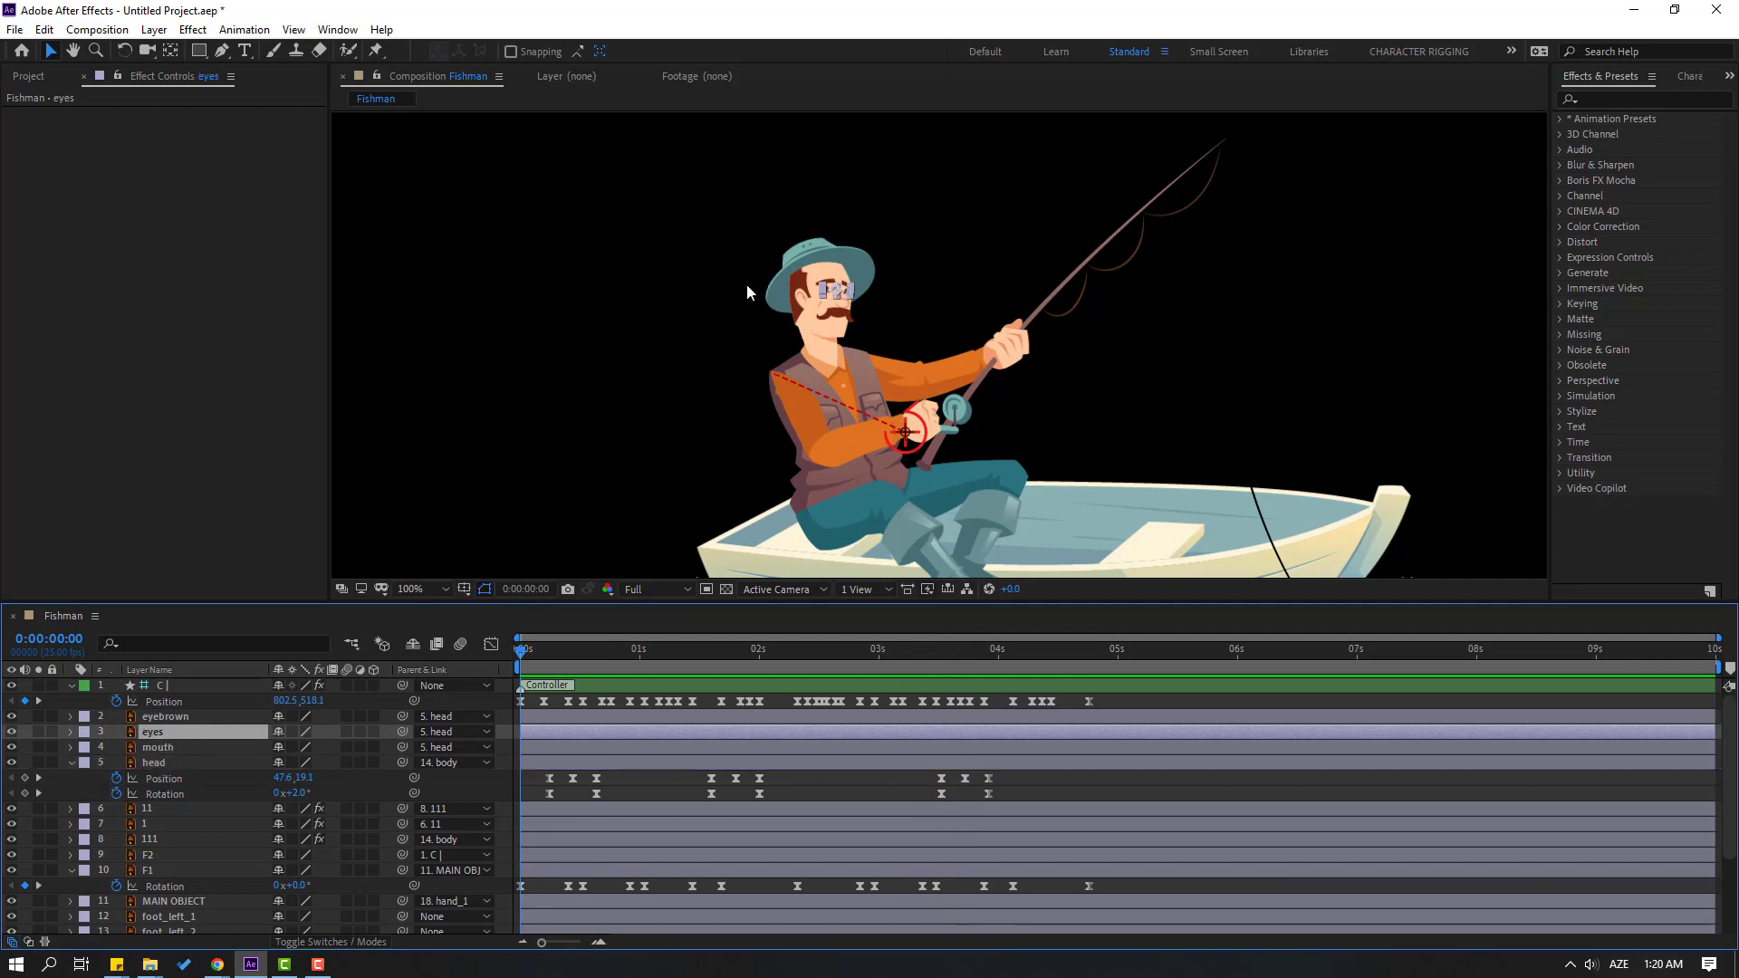
scroll(844, 403, up, 6)
scroll(845, 403, down, 3)
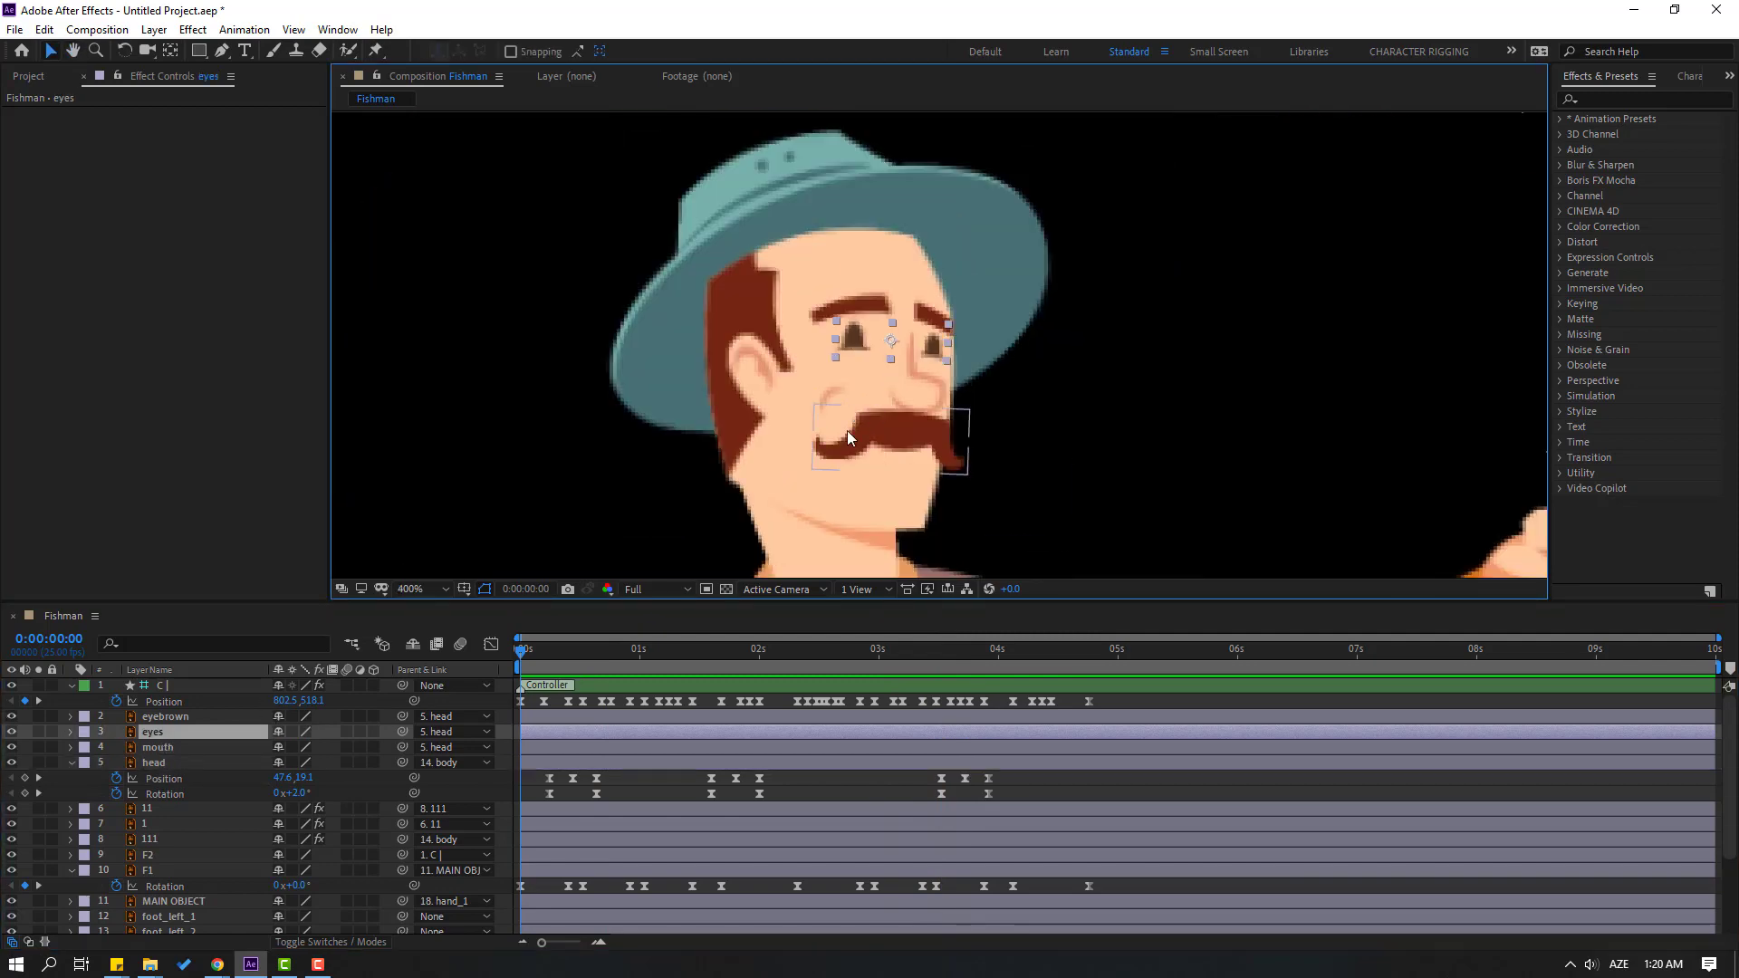
key(s)
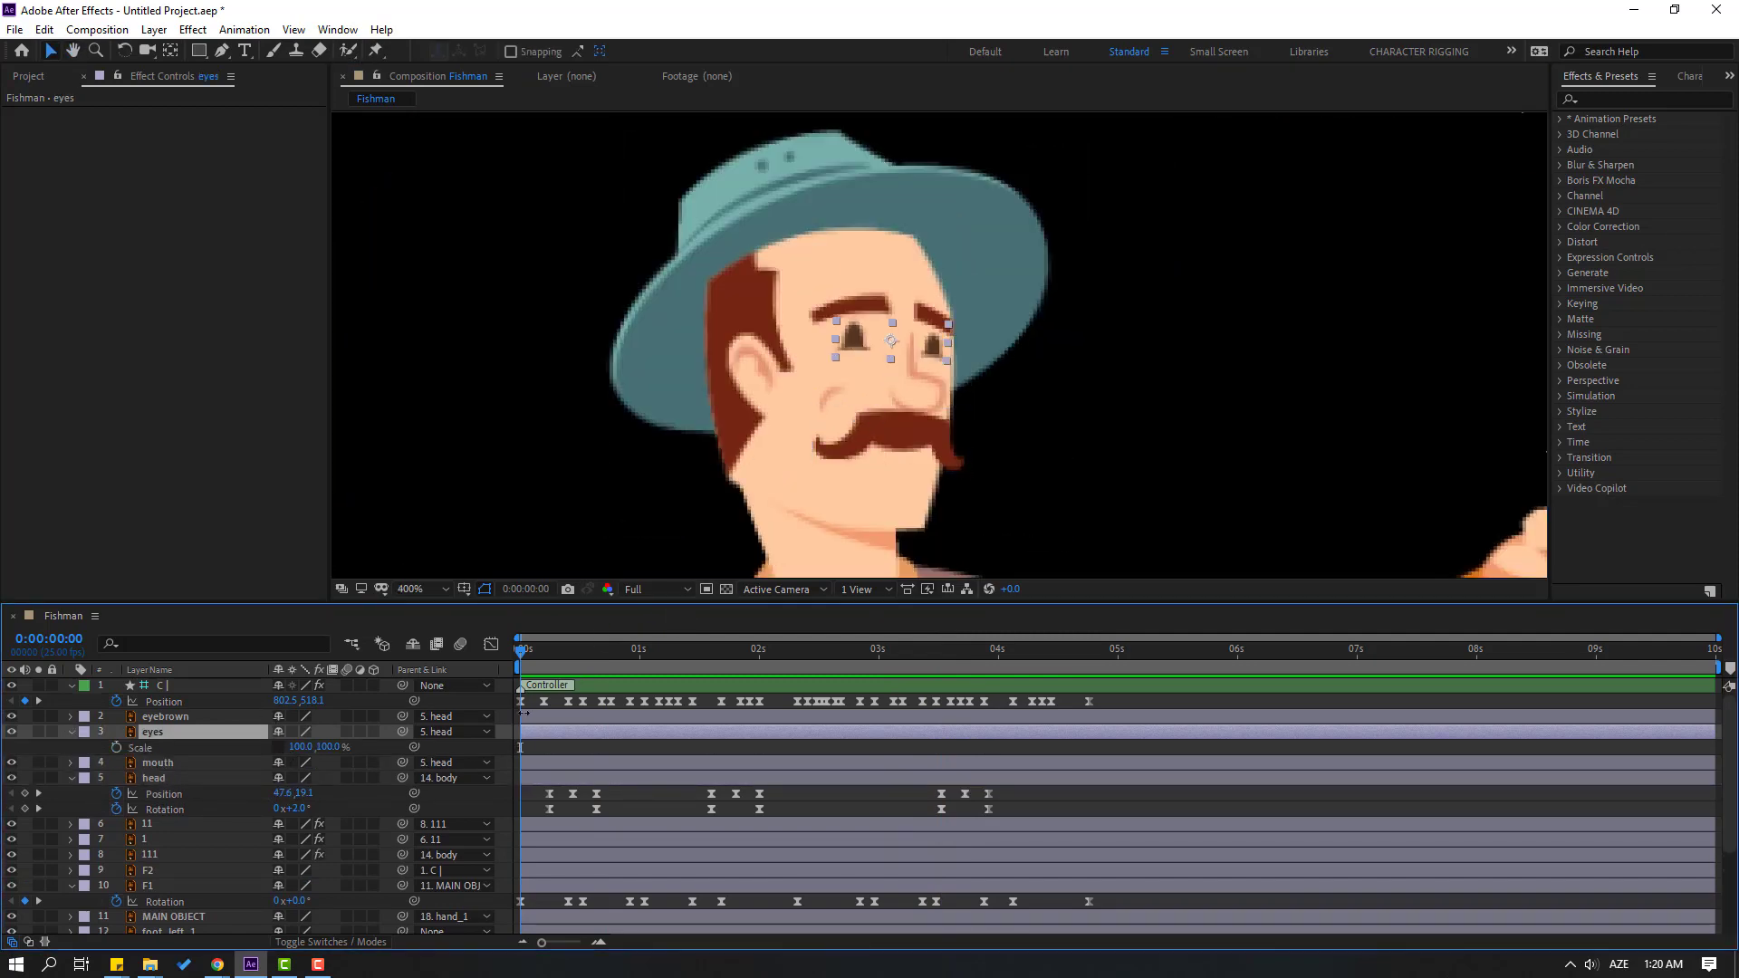
click(116, 747)
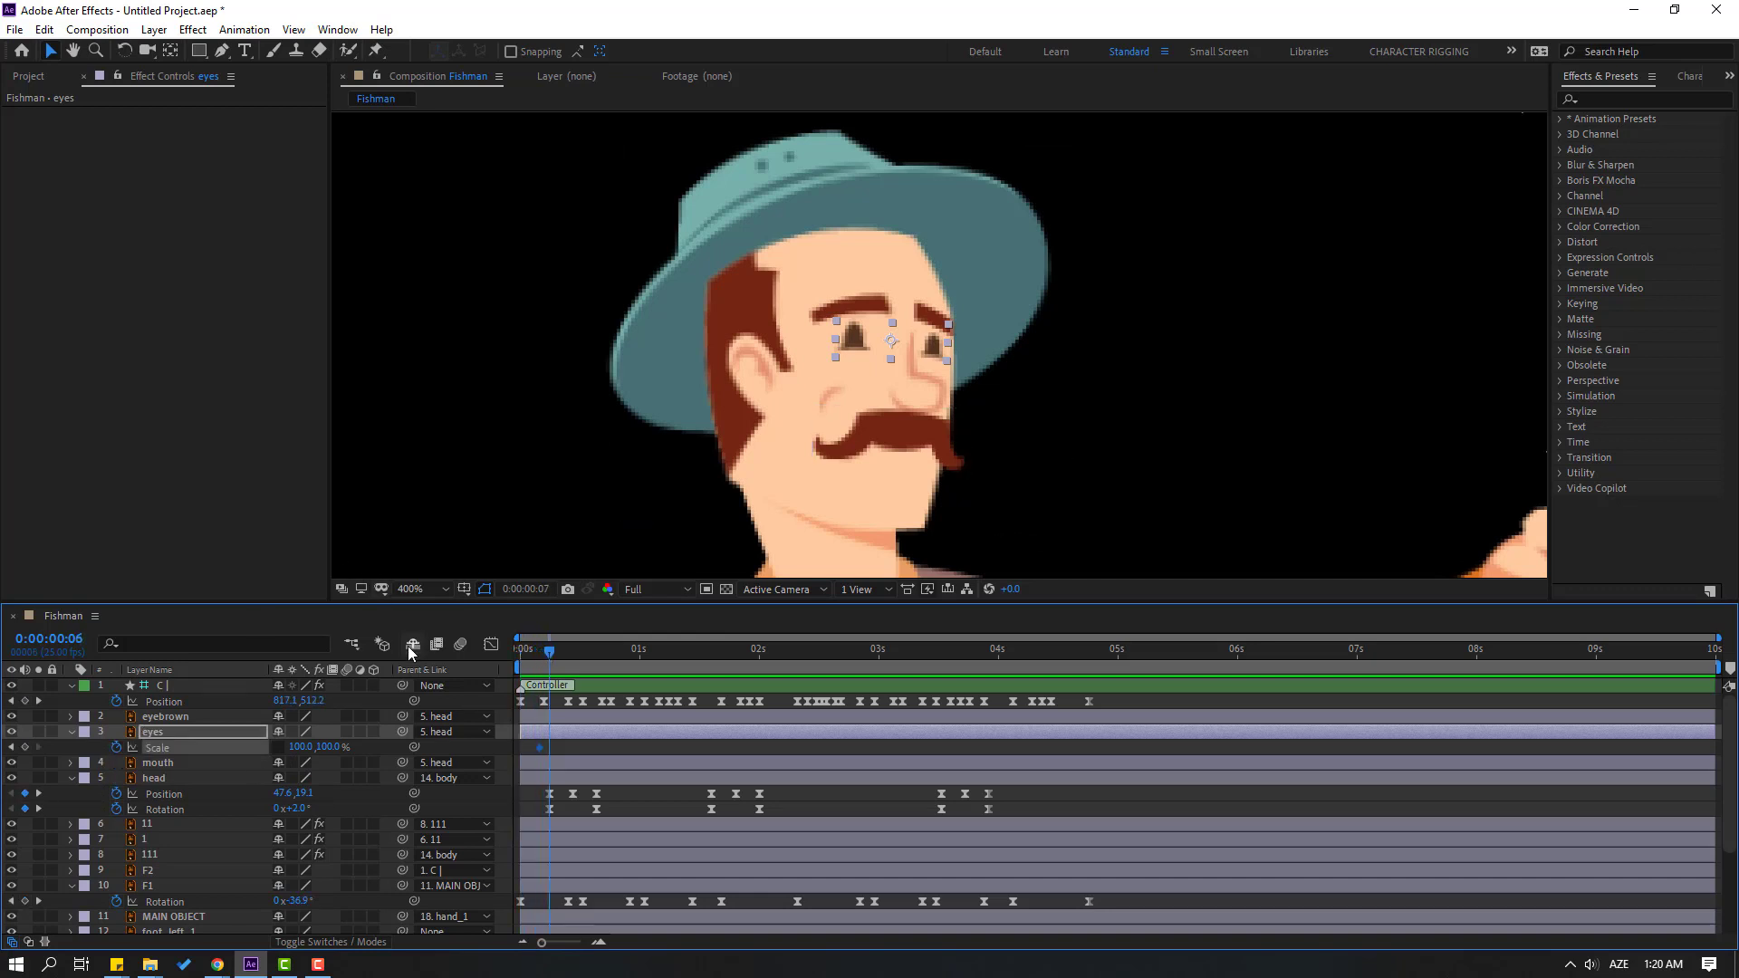
key(Page_Down)
key(Return)
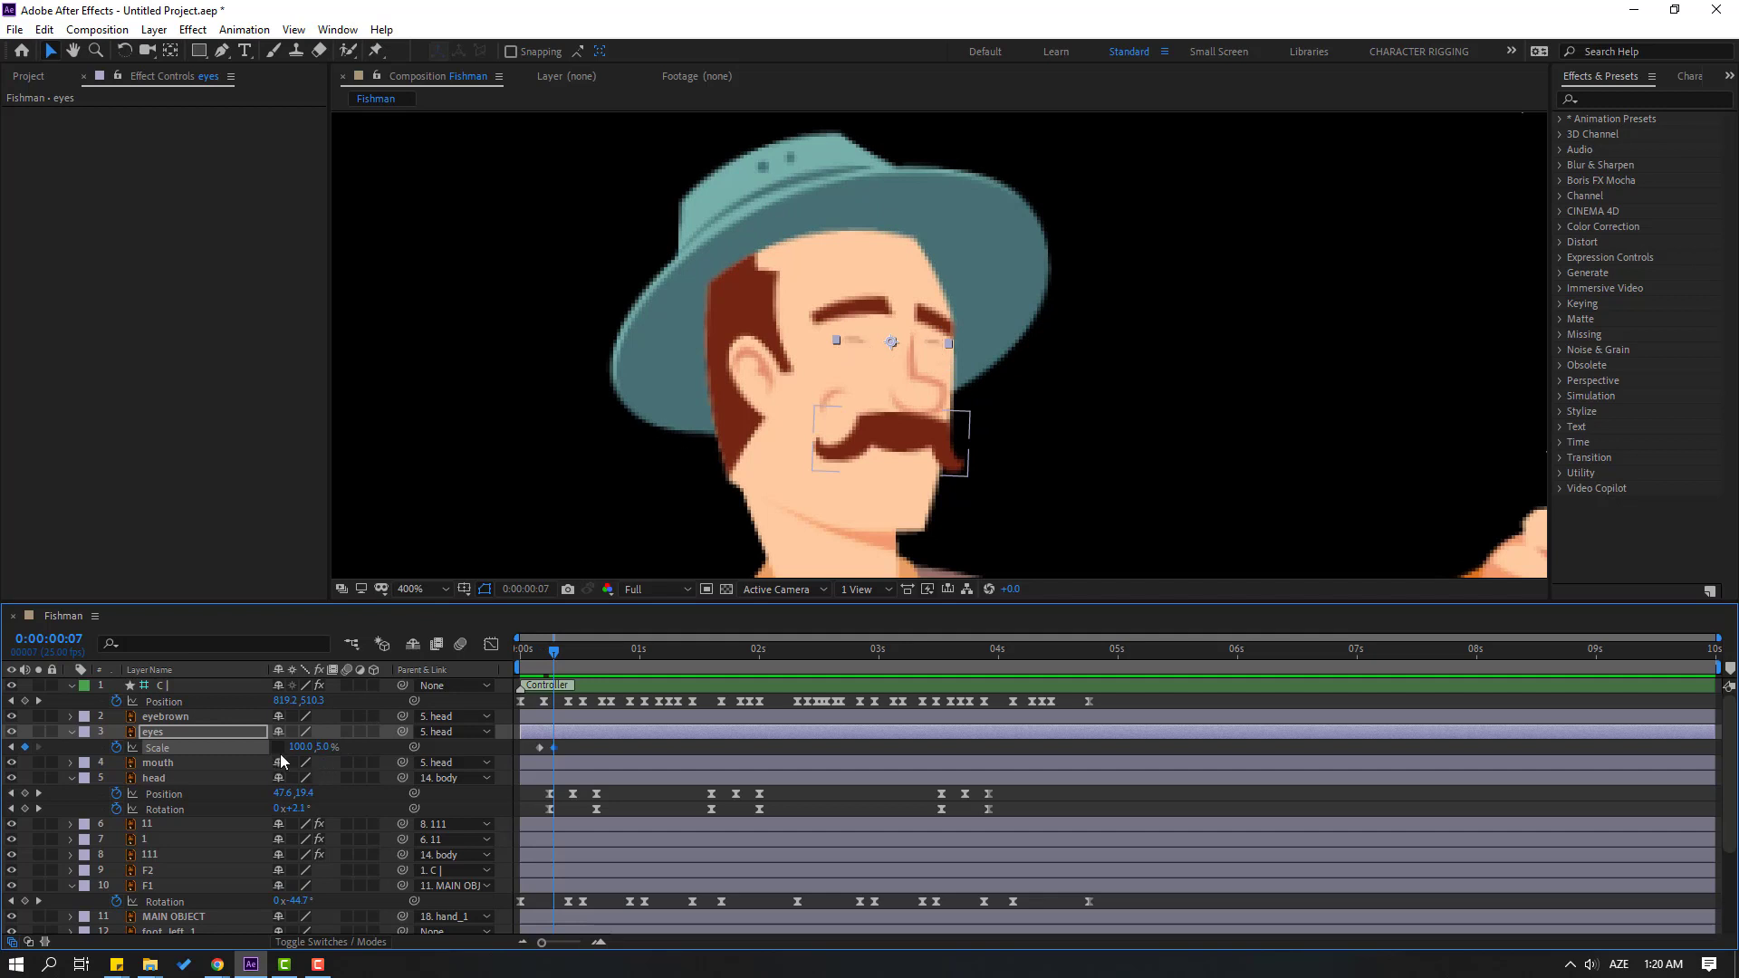
key(Page_Down)
key(Page_Down)
key(Page_Down)
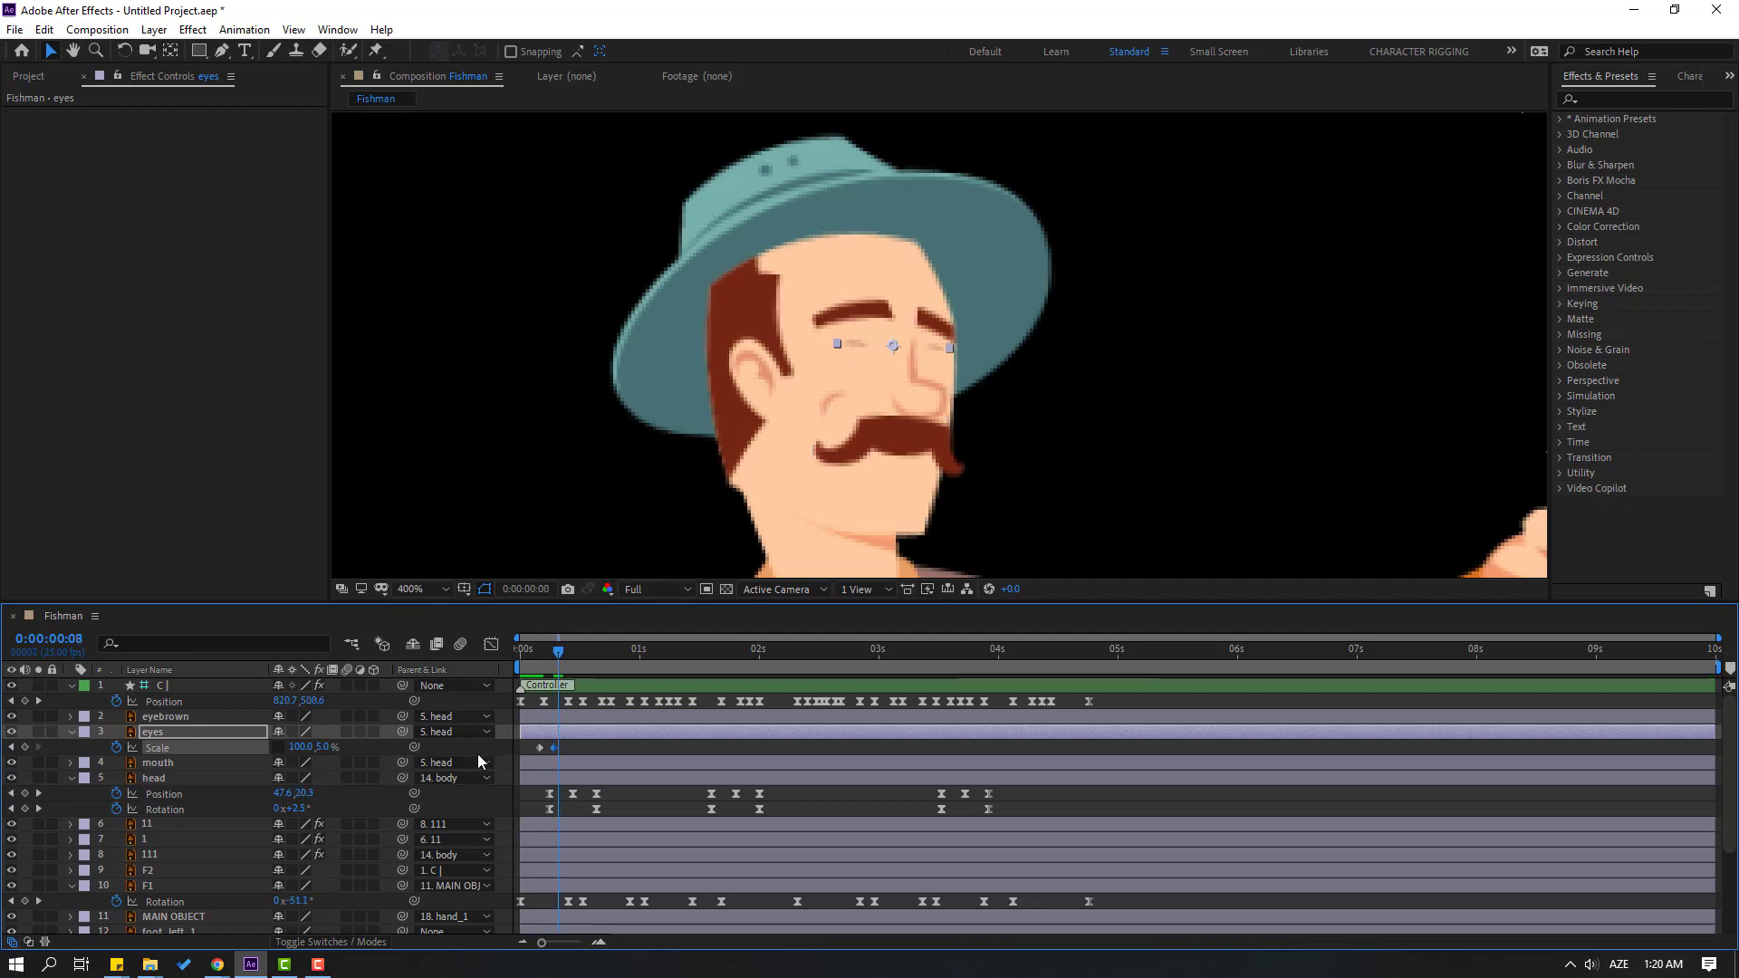
click(326, 750)
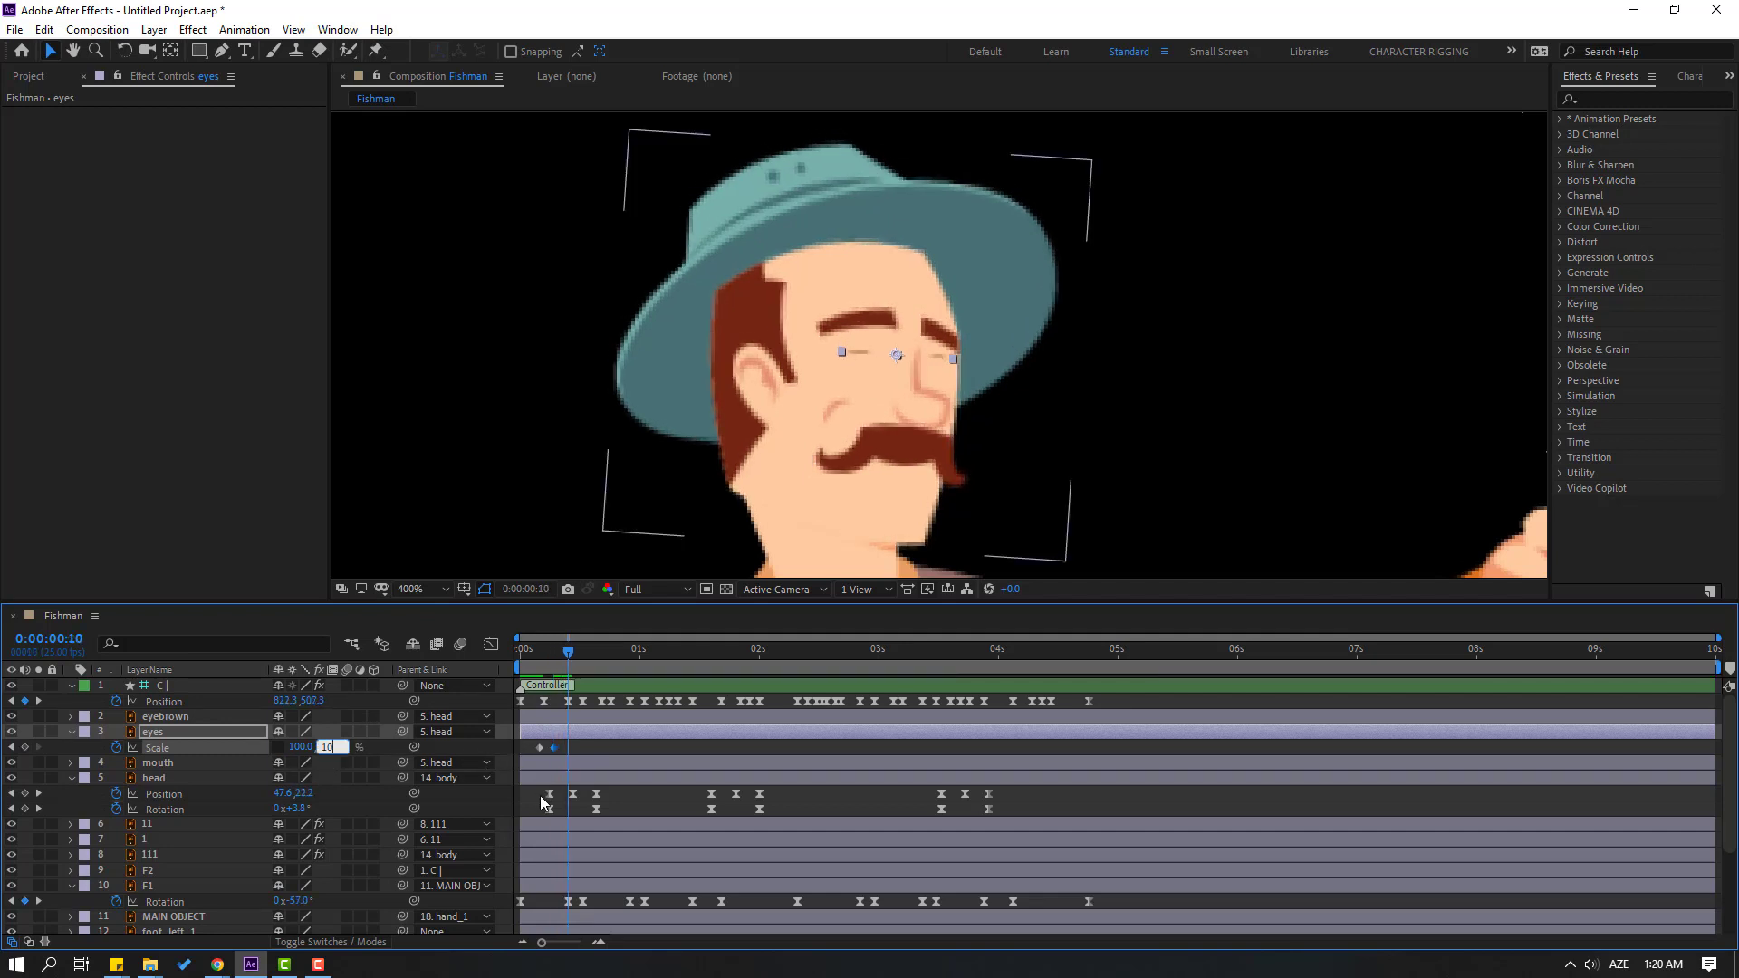
text(100)
key(Return)
- Apply Easy Ease to the three blink keyframes
drag(587, 743, 523, 759)
right_click(536, 748)
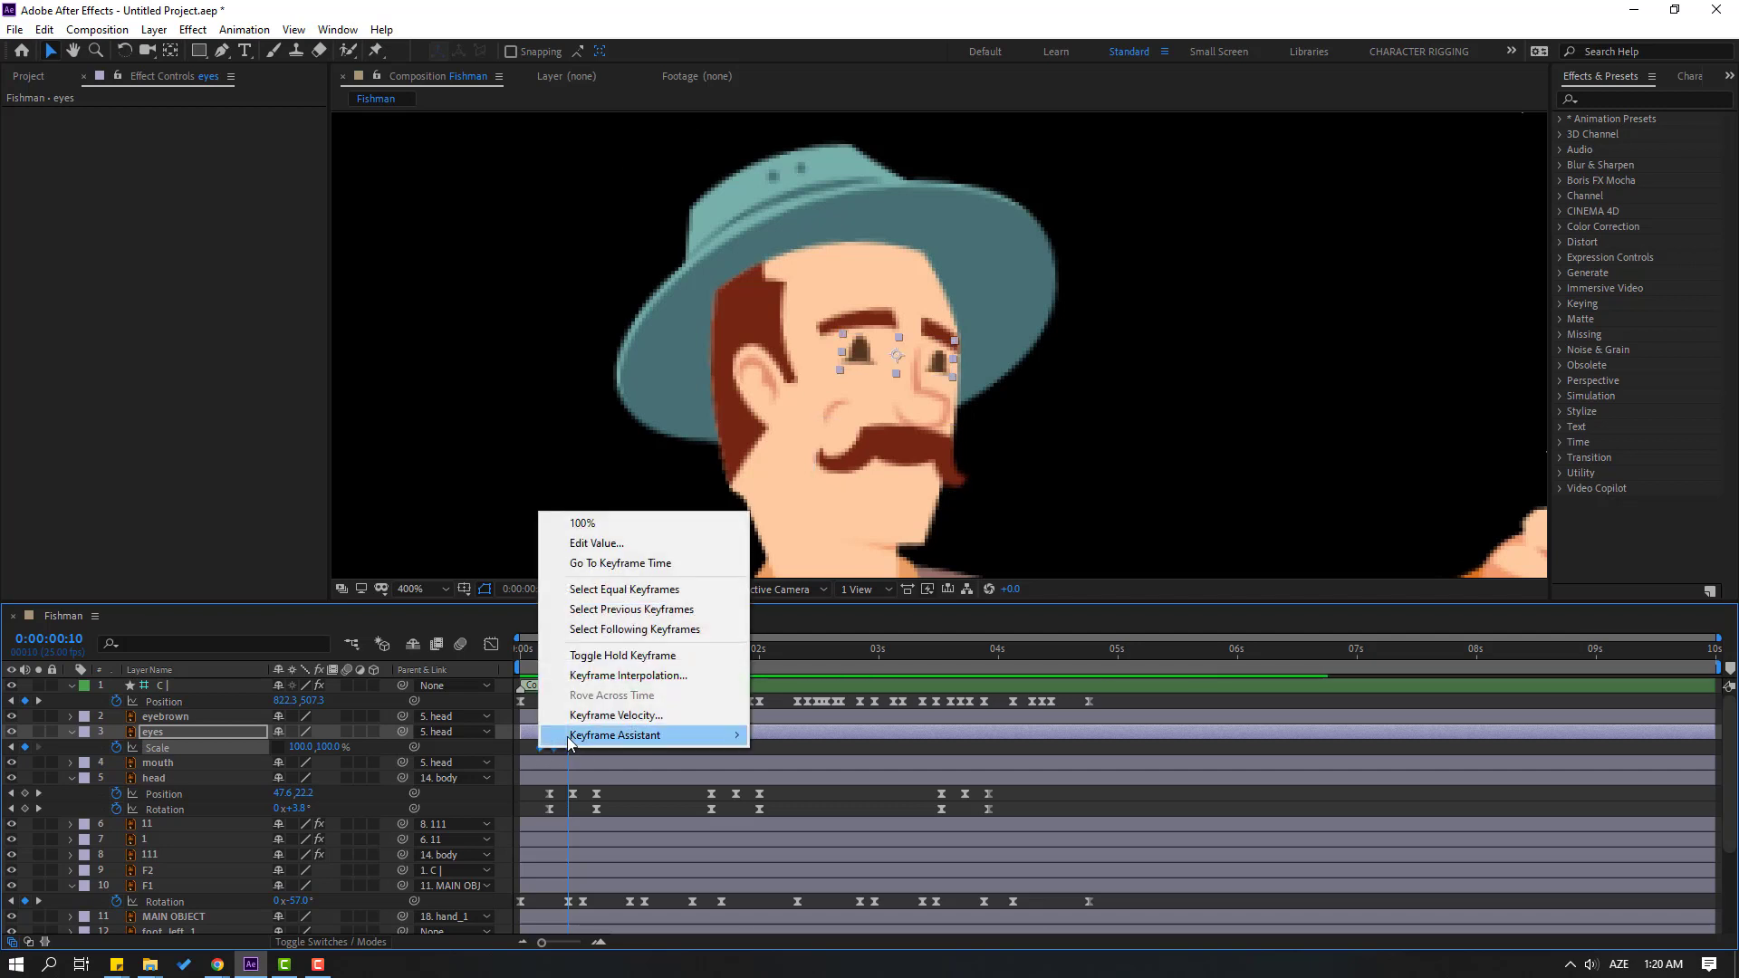
mouse_move(634, 730)
click(787, 794)
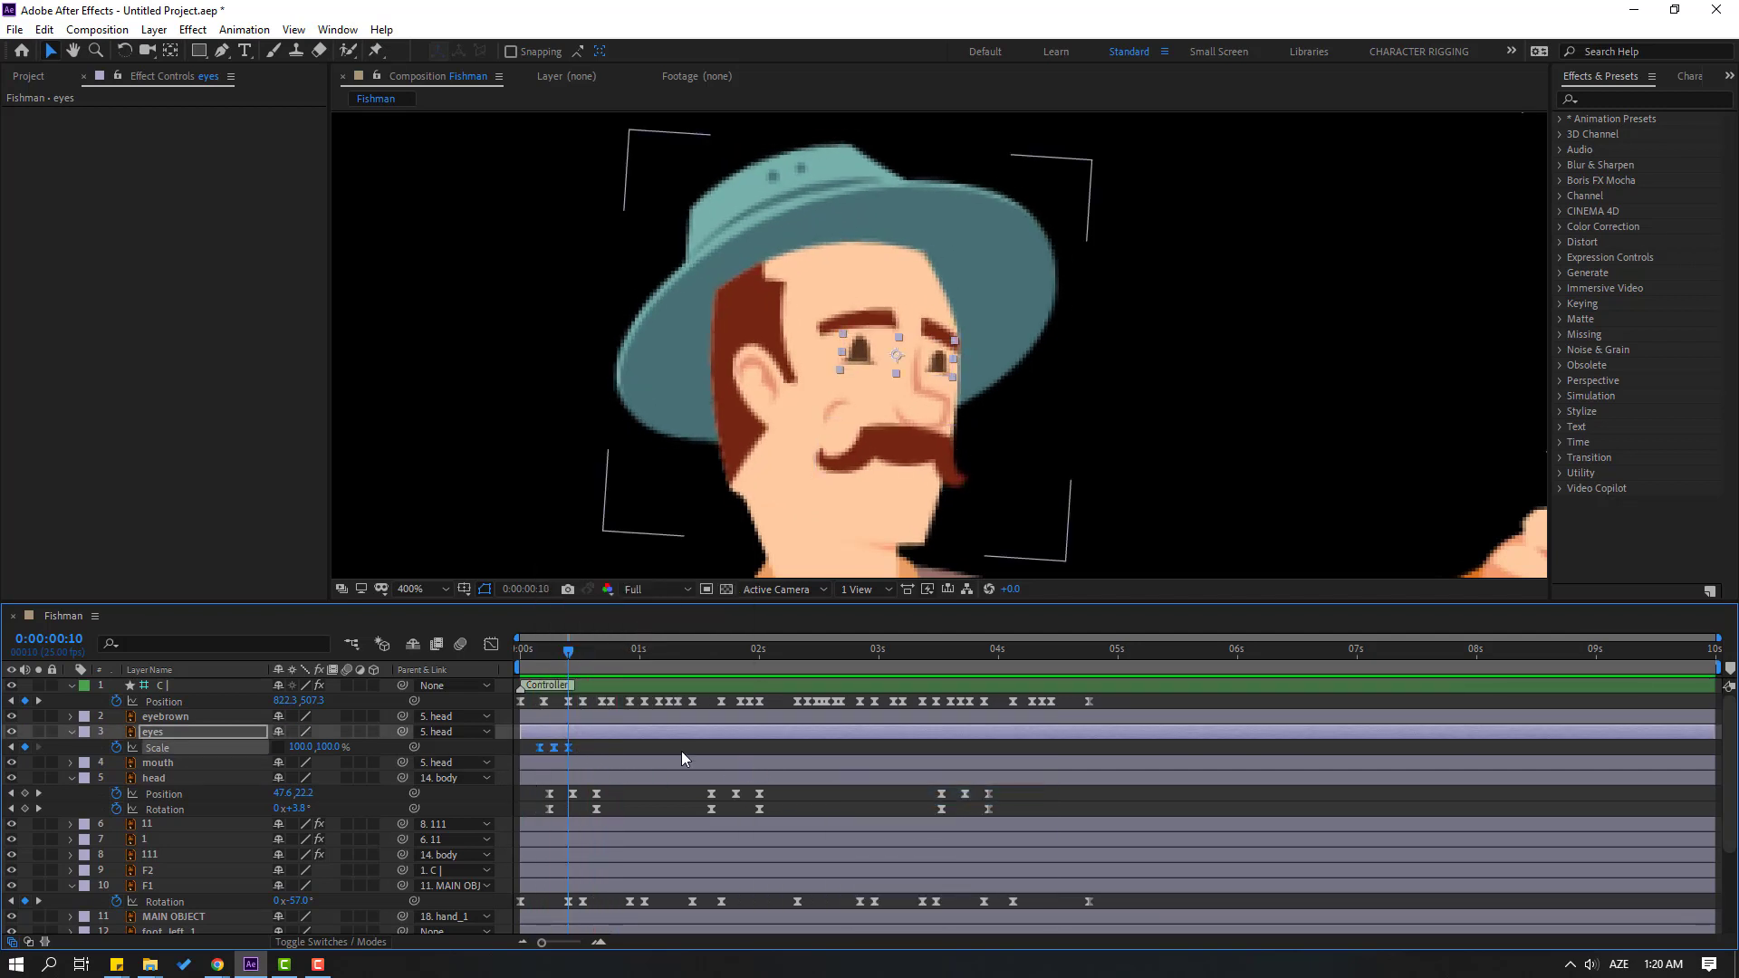
- Paste the blink at about 1:16, 2:21 and 3:17, then review and stop at 0:18
drag(623, 652, 838, 646)
click(716, 652)
key(ctrl+v)
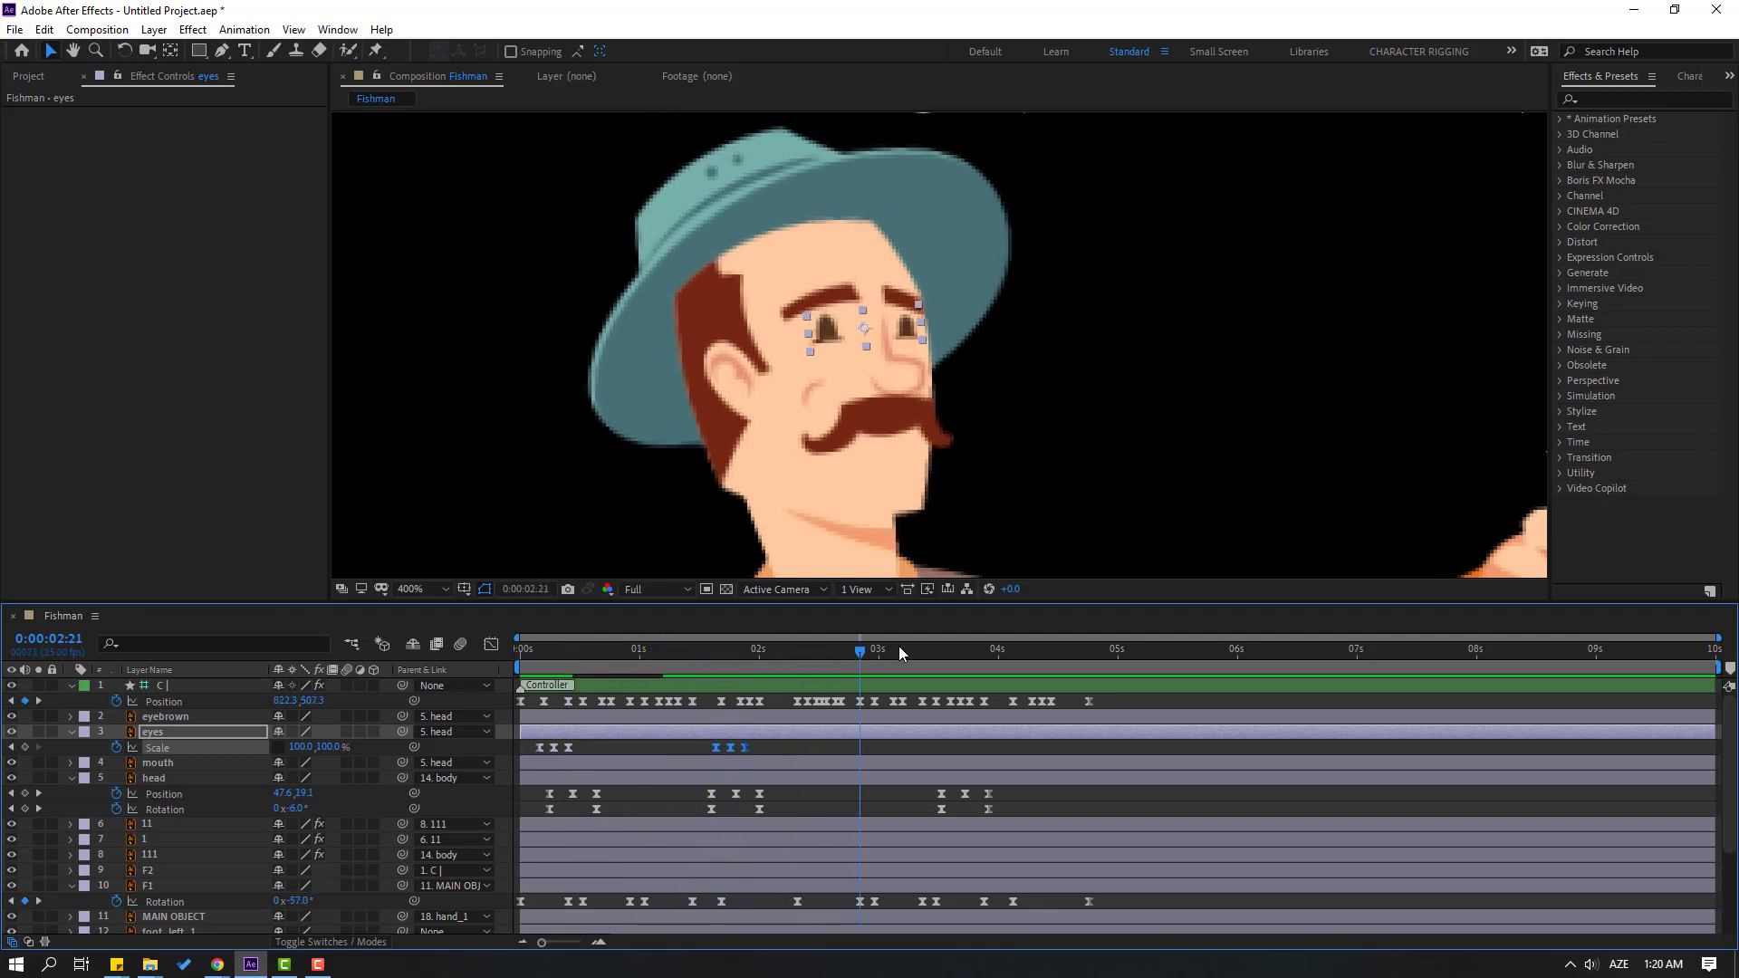
key(ctrl+v)
click(959, 647)
key(ctrl+v)
key(comma)
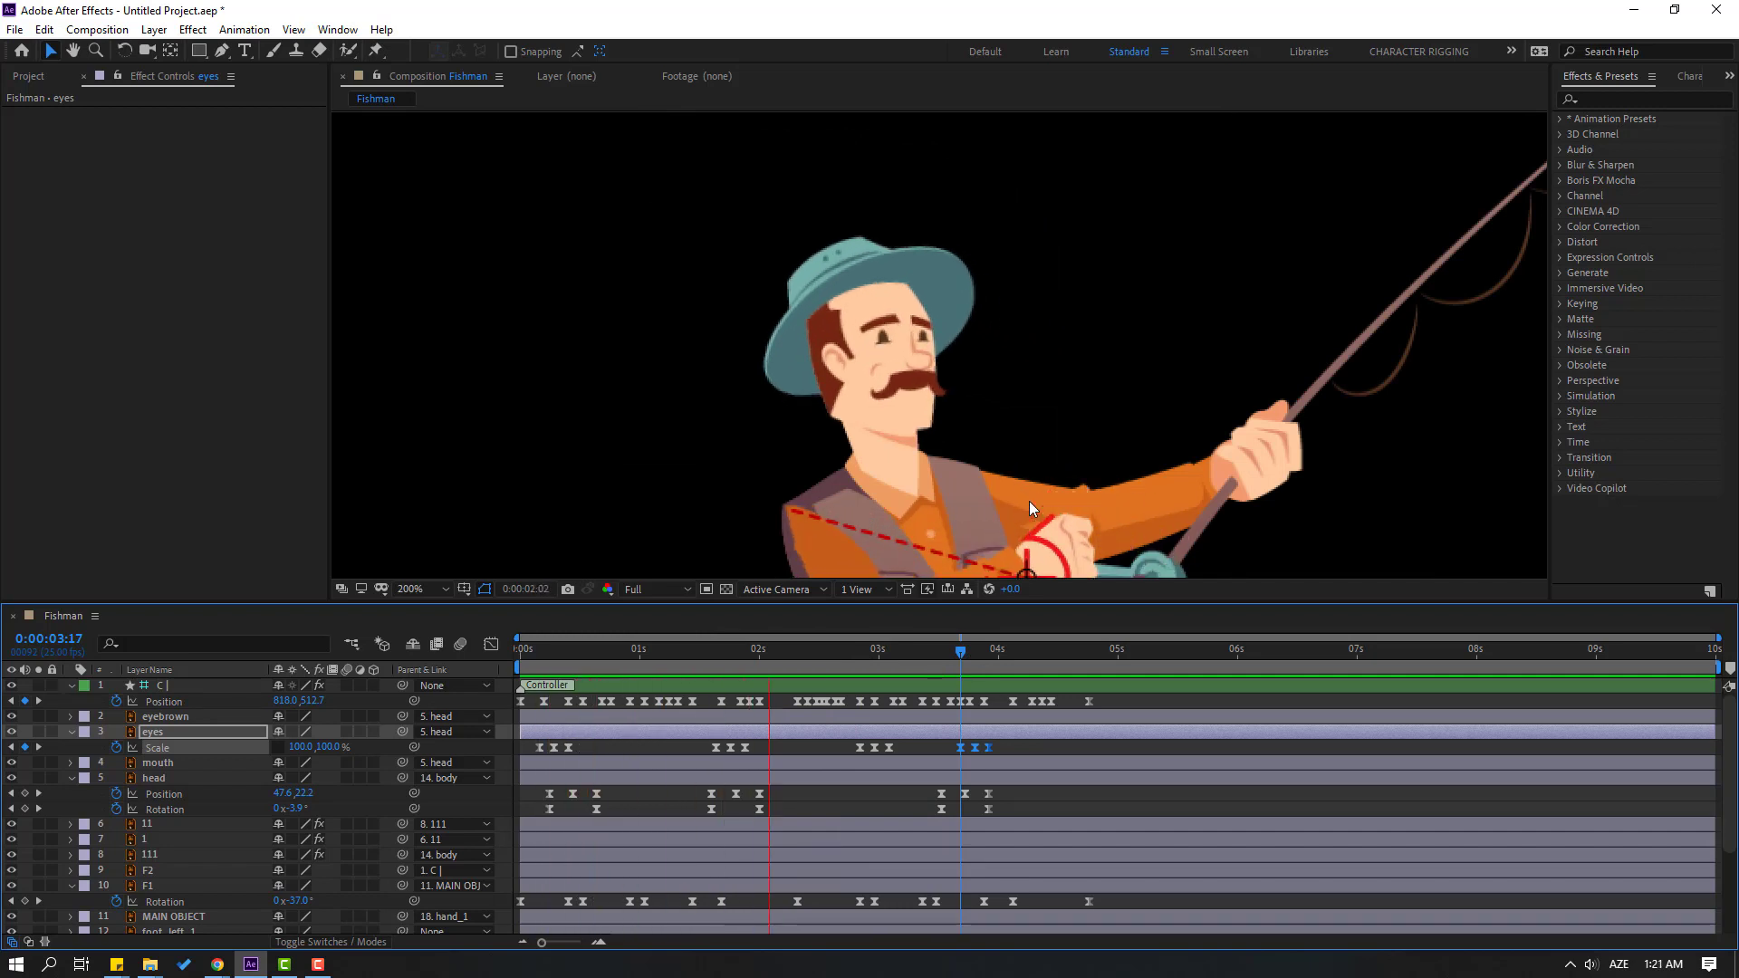
click(583, 655)
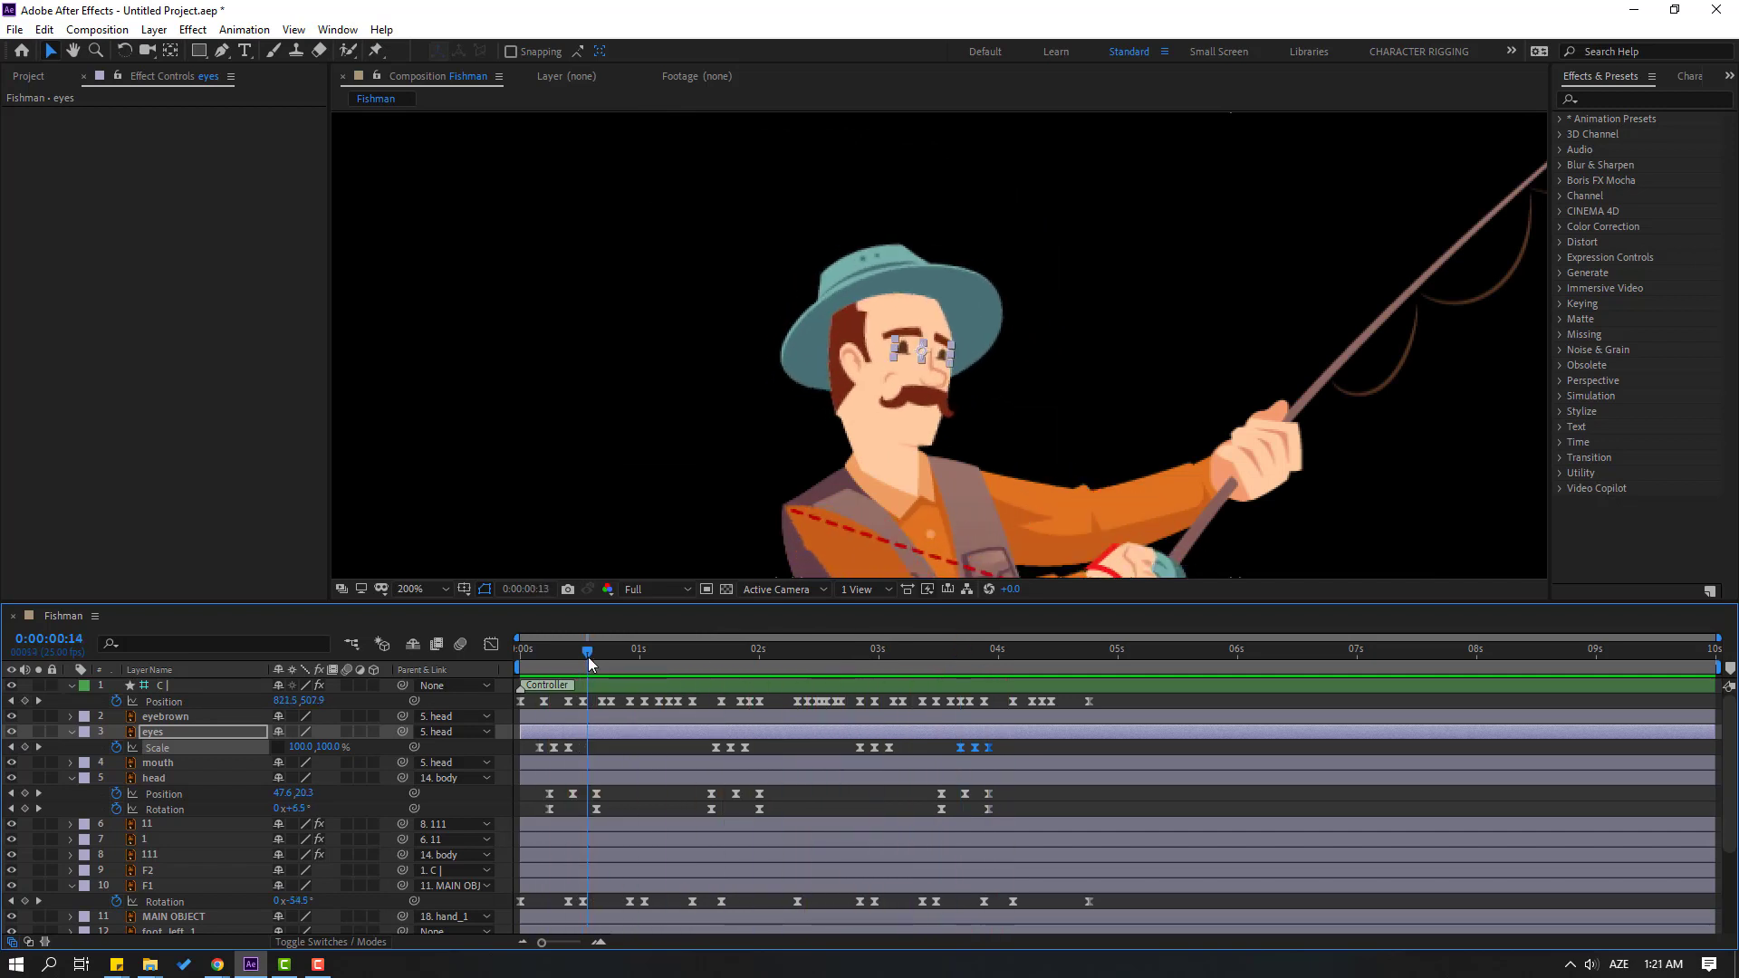
- Key the eyebrown Position, raising the eyebrow at 0:12 and lowering it at 0:24
click(166, 717)
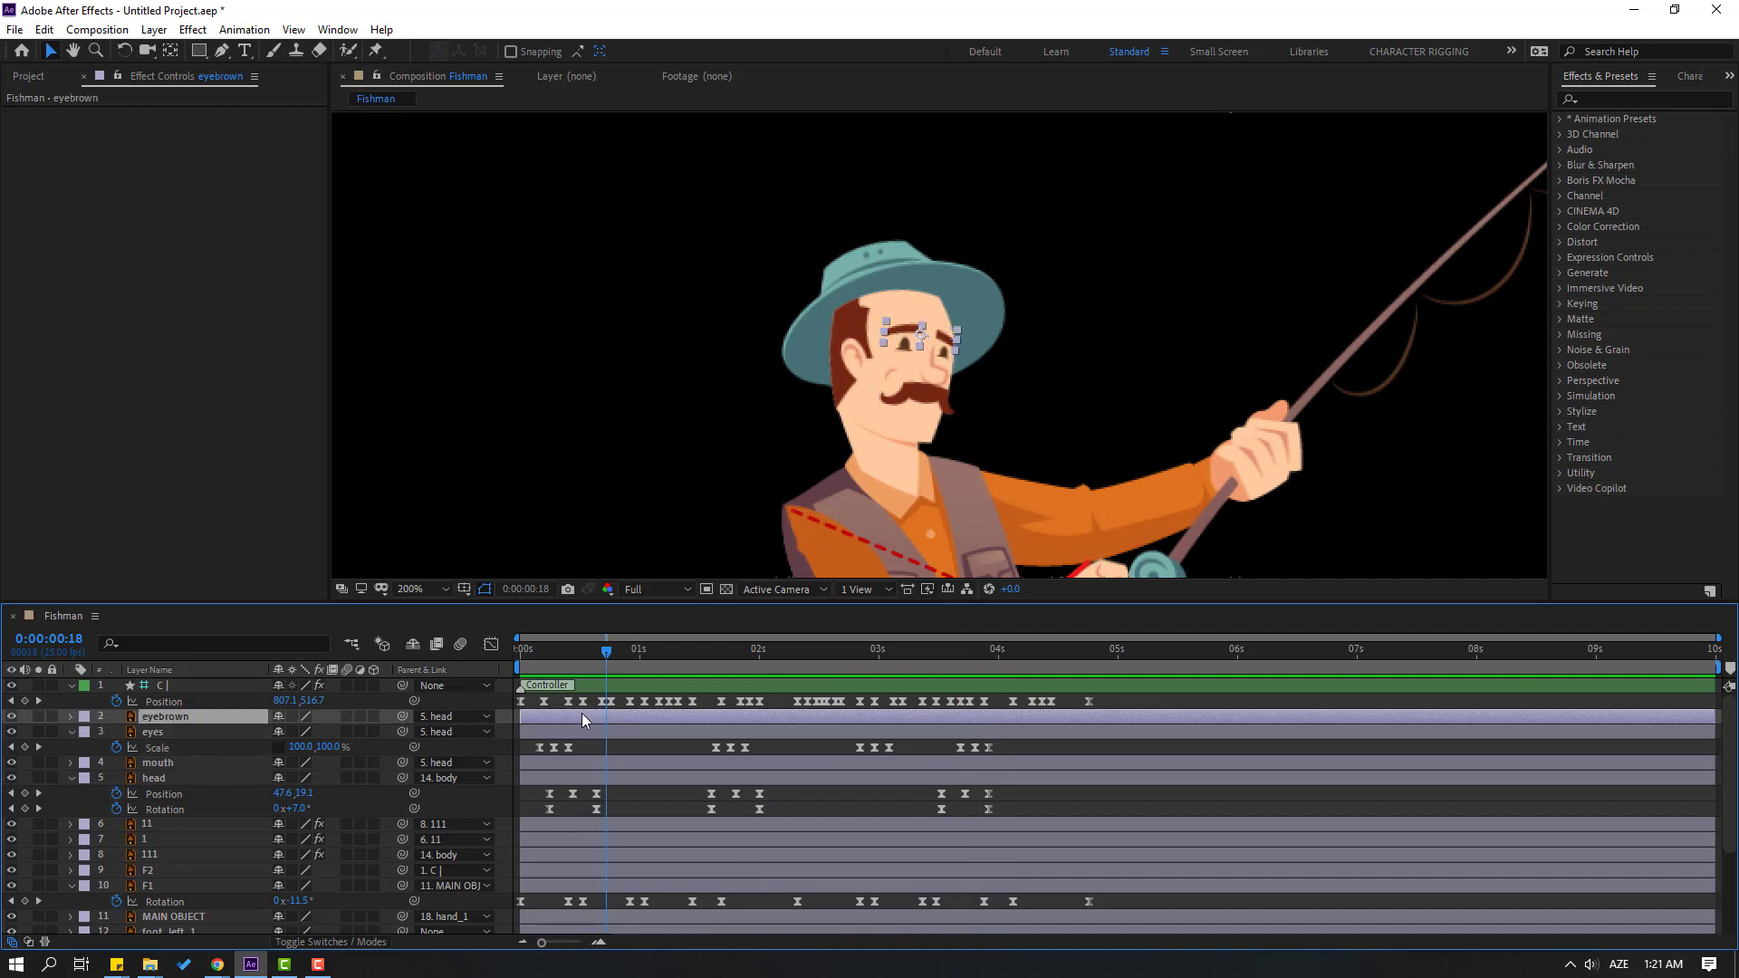
key(p)
drag(595, 663, 563, 655)
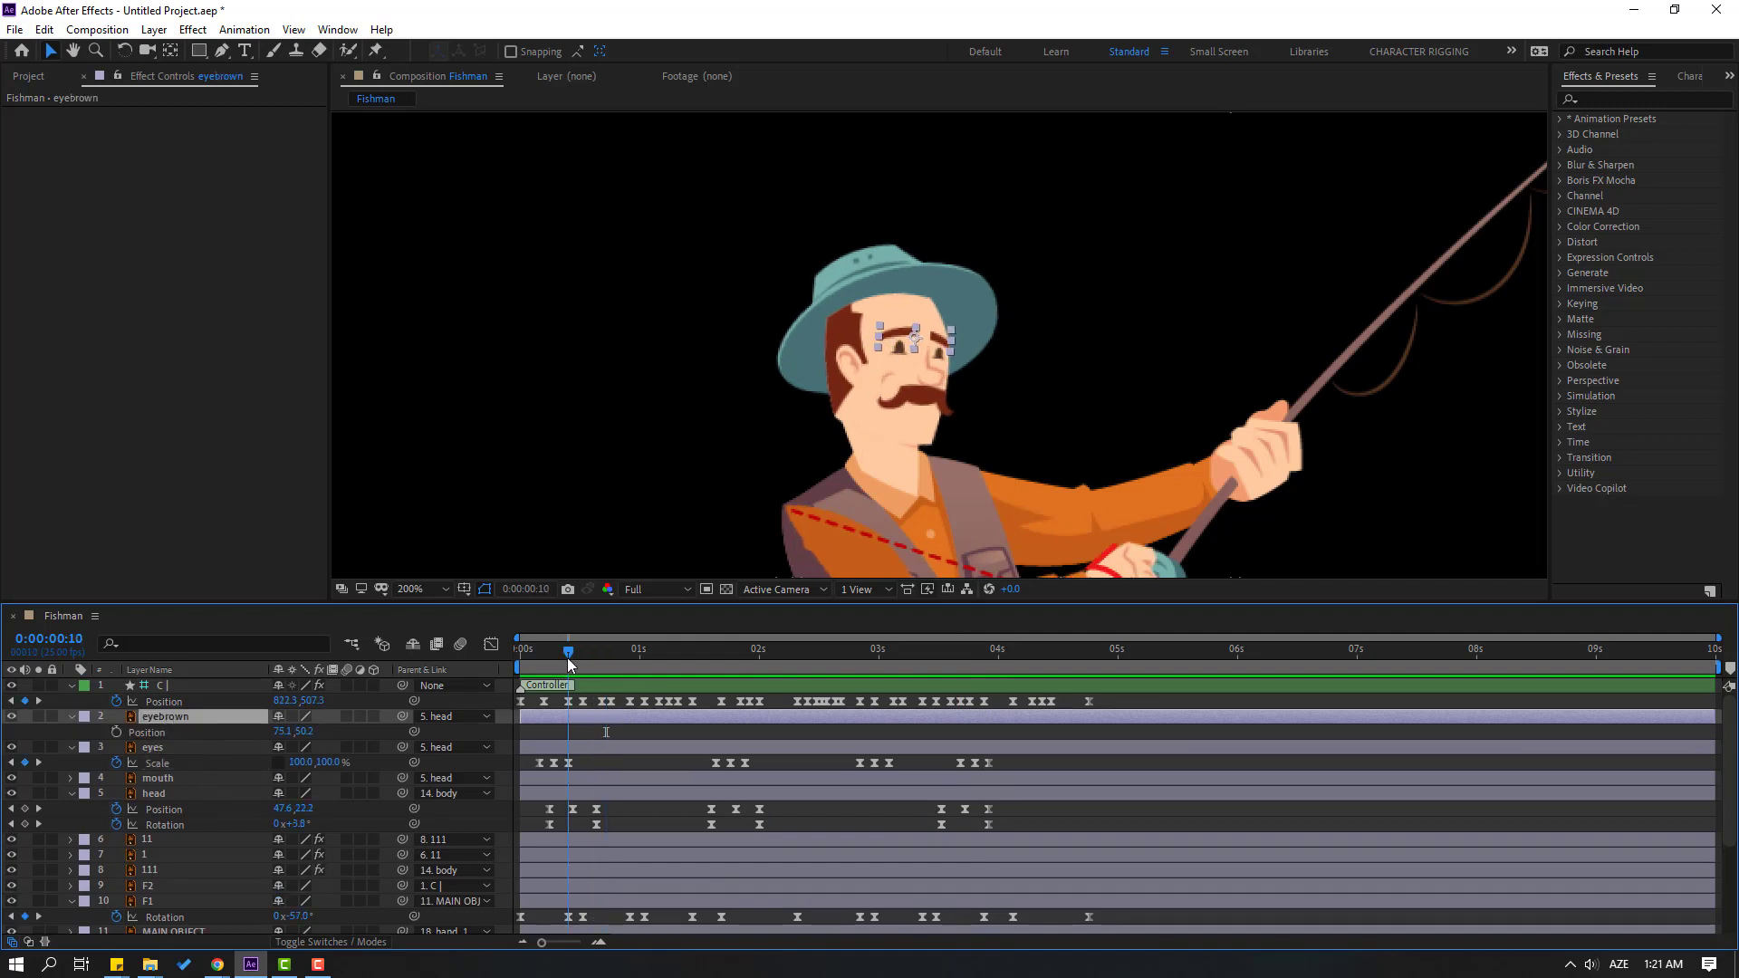
click(116, 732)
scroll(911, 421, up, 2)
scroll(895, 422, up, 1)
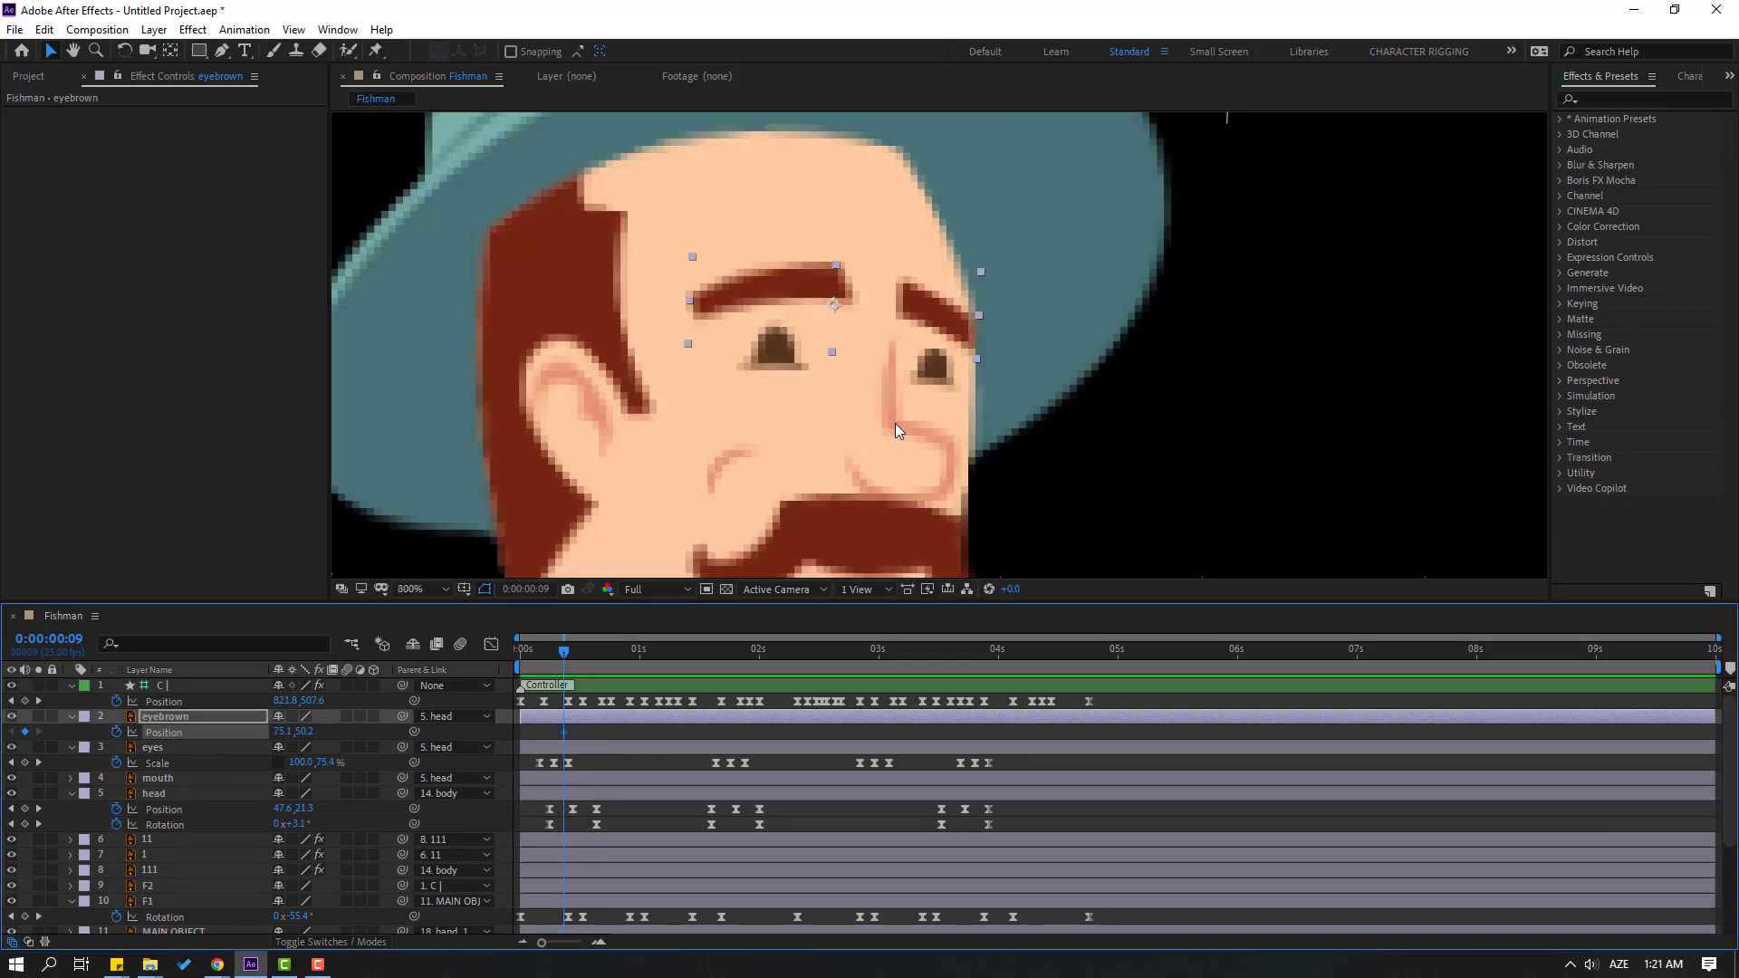
key(Page_Down)
key(Page_Down)
key(Page_Down)
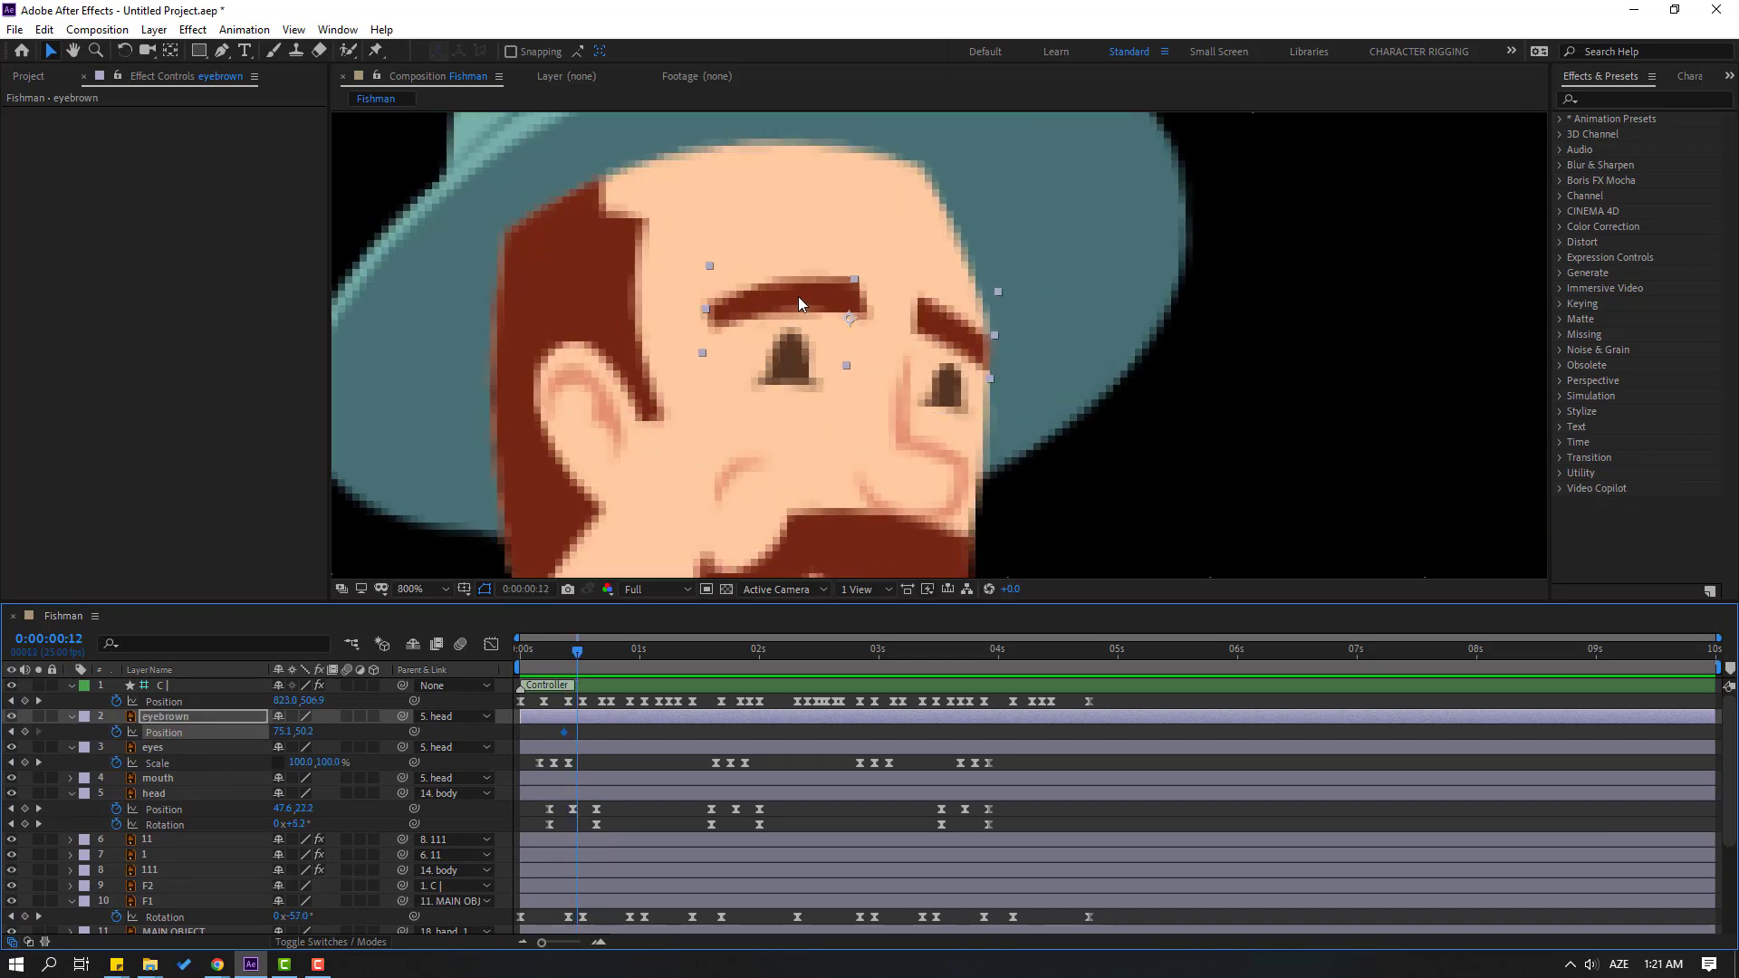
drag(798, 302, 798, 269)
key(Page_Down)
key(Page_Down)
key(Page_Down)
key(Page_Down)
key(Page_Down)
key(Page_Down)
key(Page_Down)
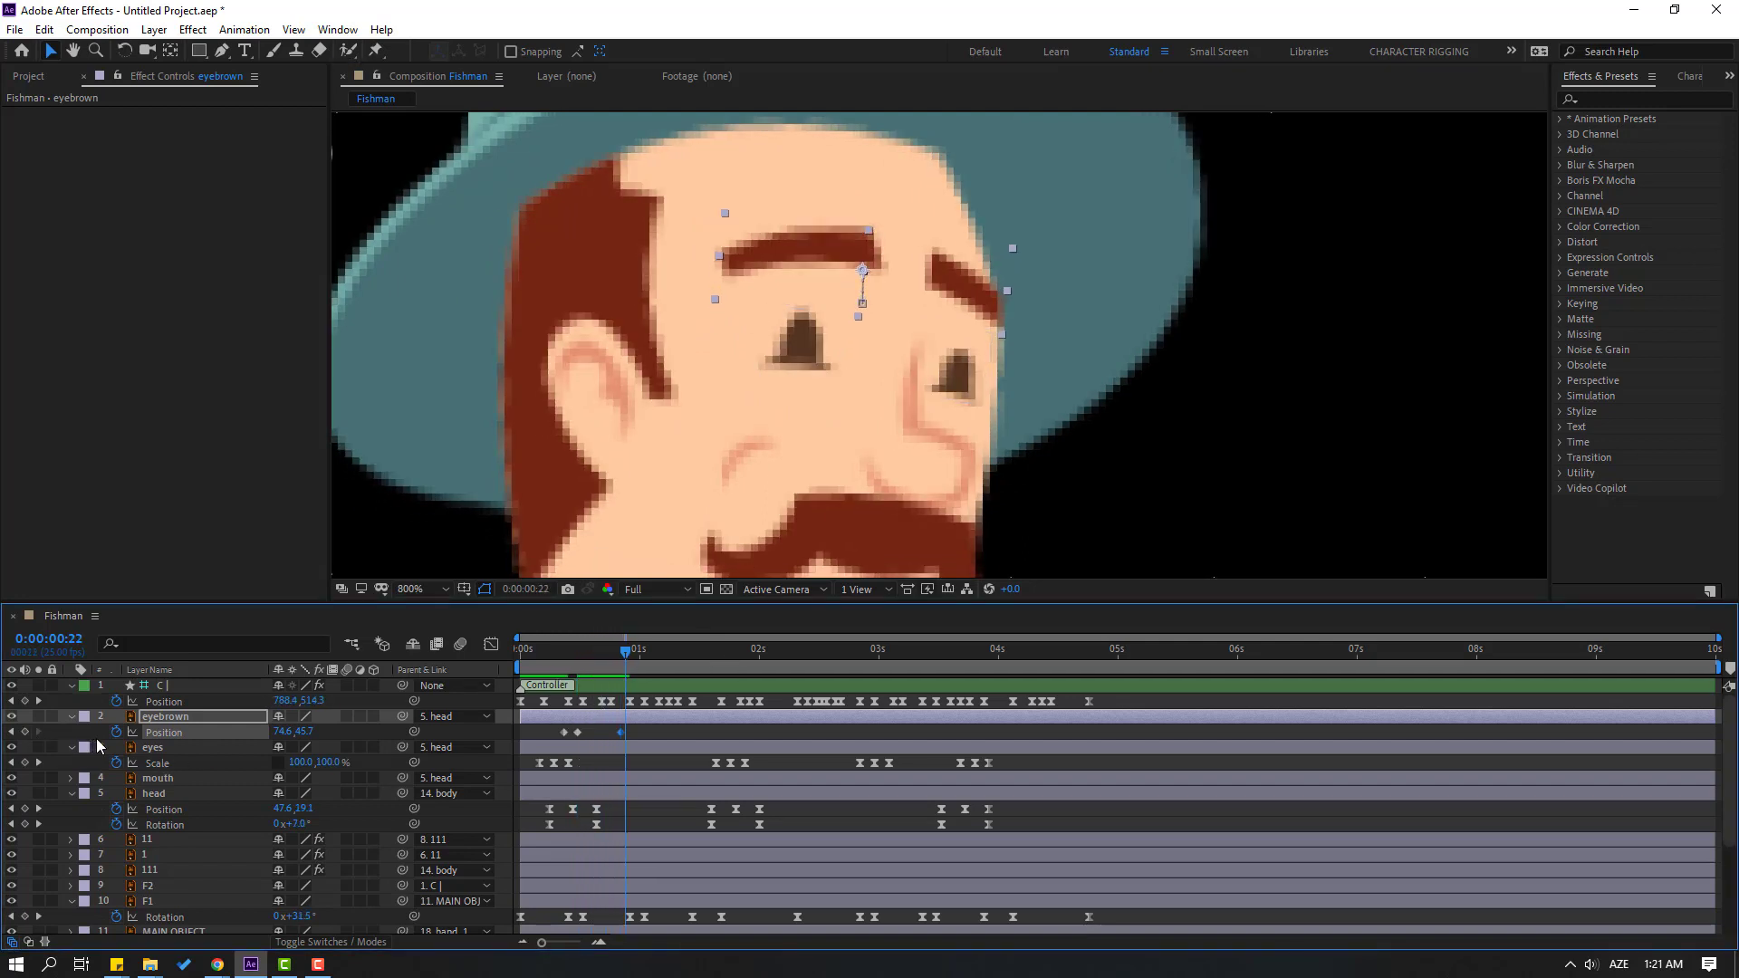
key(Page_Down)
key(Page_Down)
drag(777, 253, 780, 288)
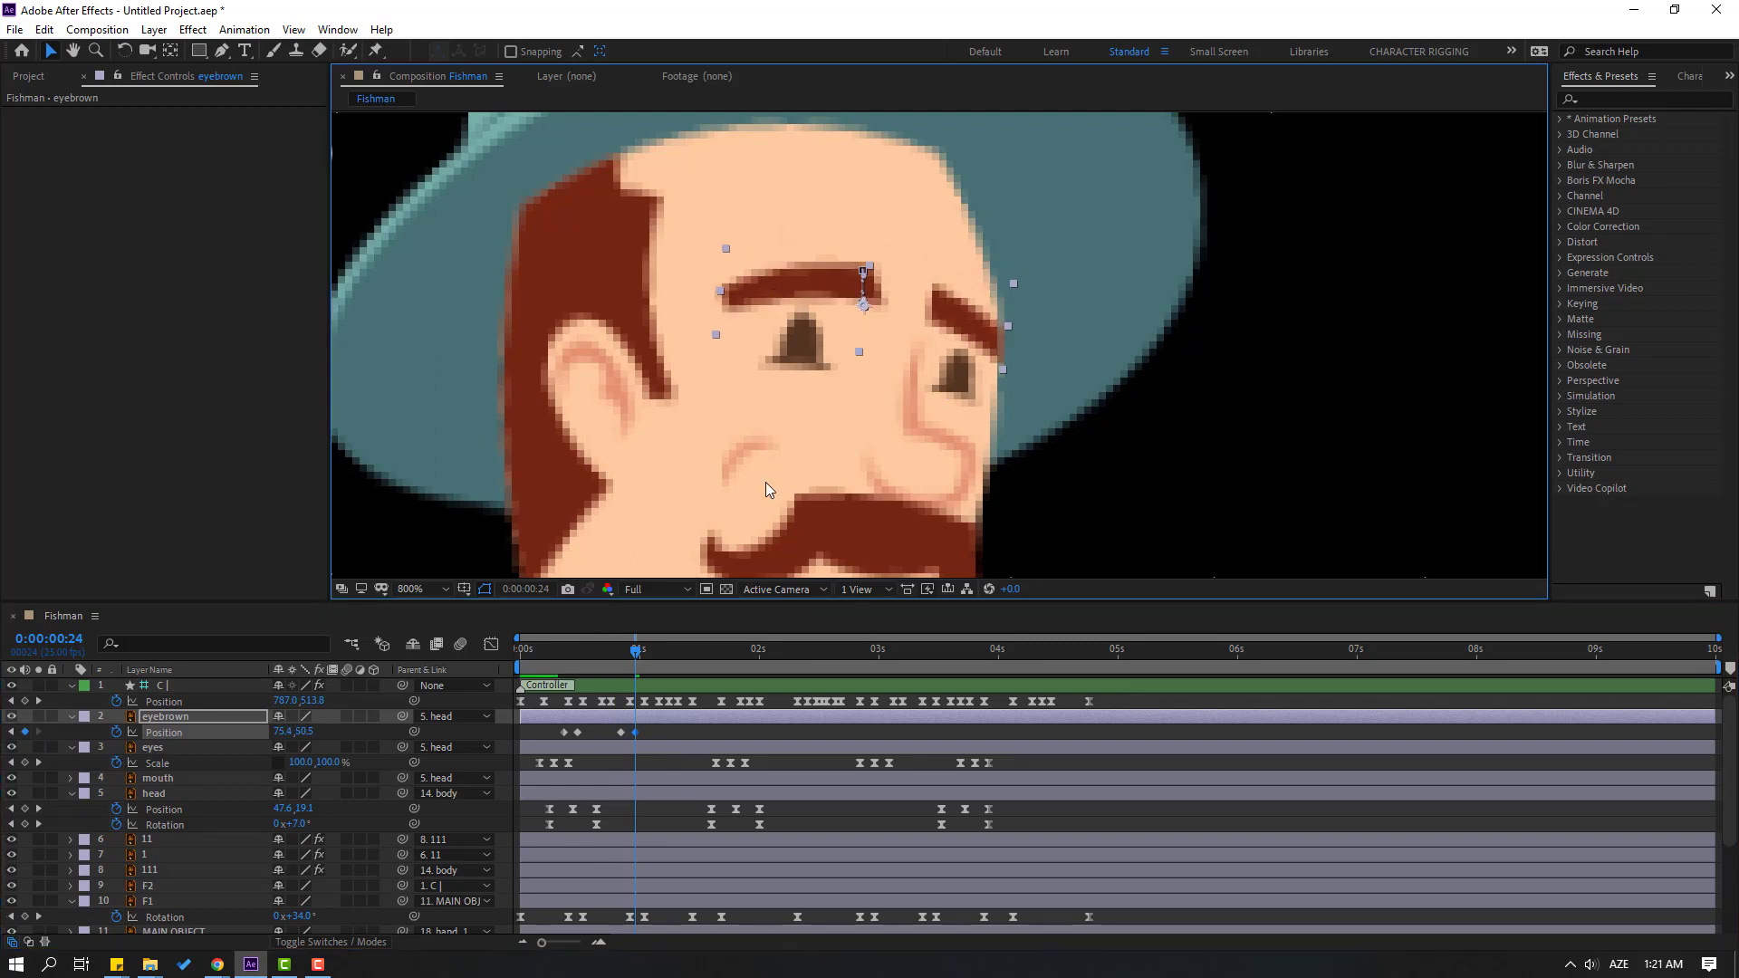
- Raise the eyebrow again at 1:22 and lower it back down at 2:16
drag(681, 644, 730, 661)
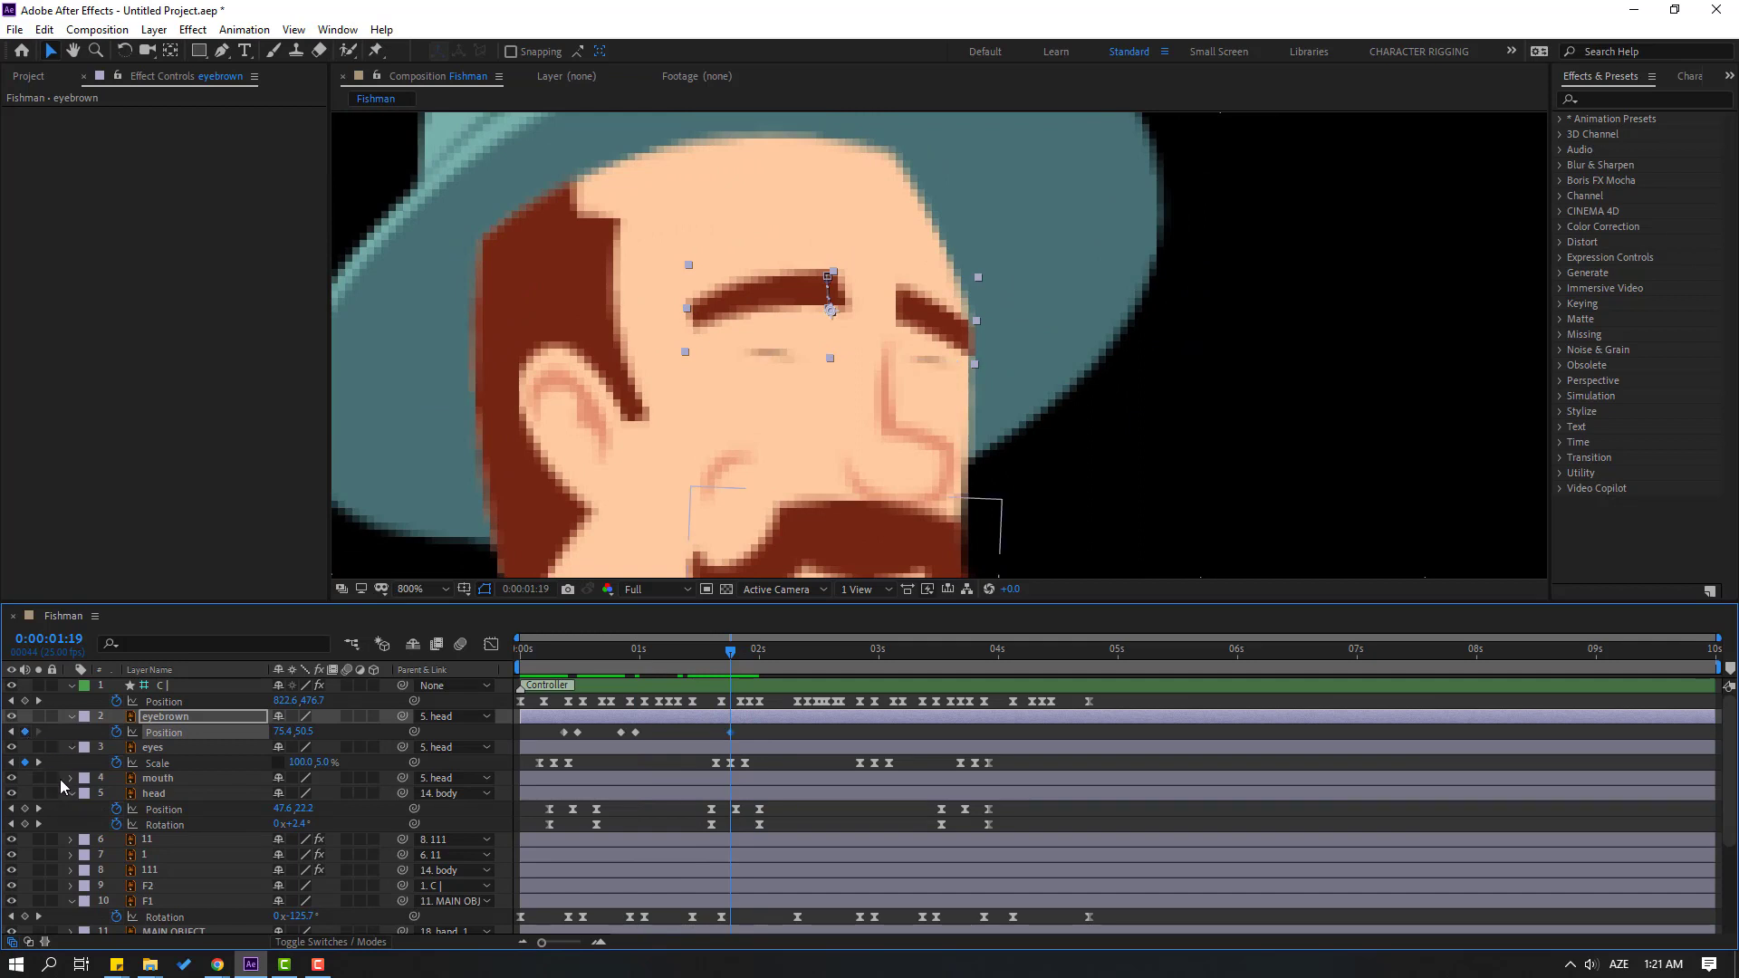
key(Page_Down)
key(Page_Down)
key(Page_Down)
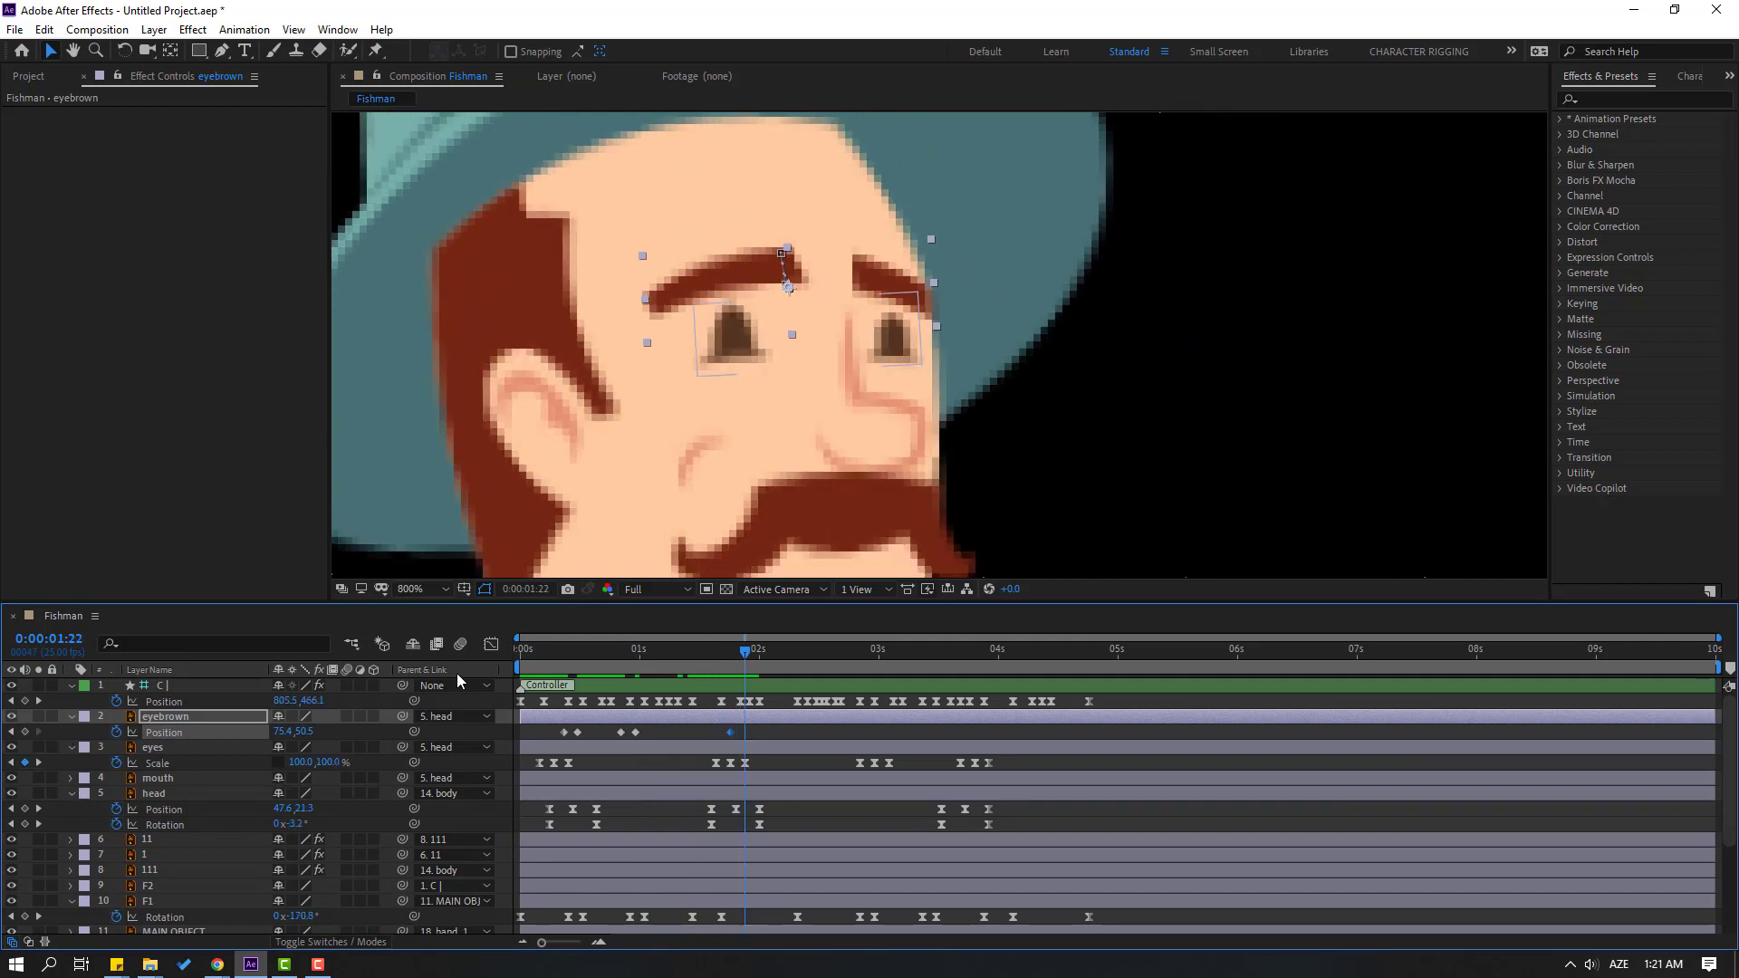
drag(715, 279, 714, 259)
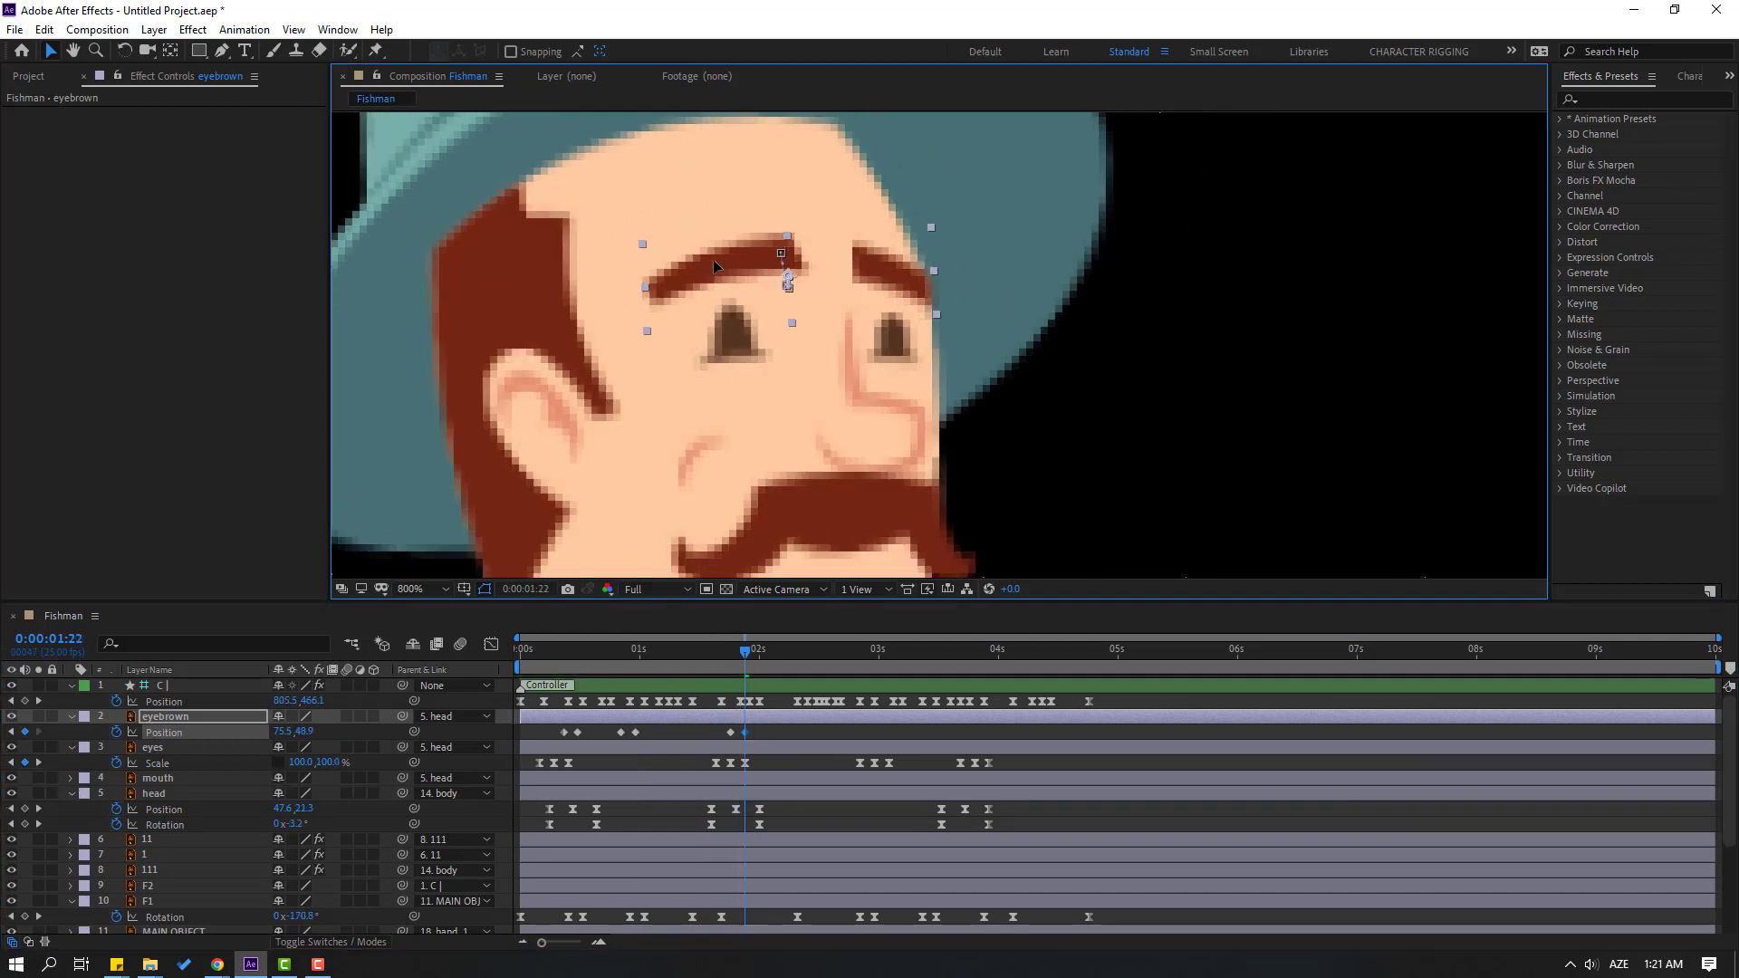
click(802, 651)
drag(812, 649, 822, 650)
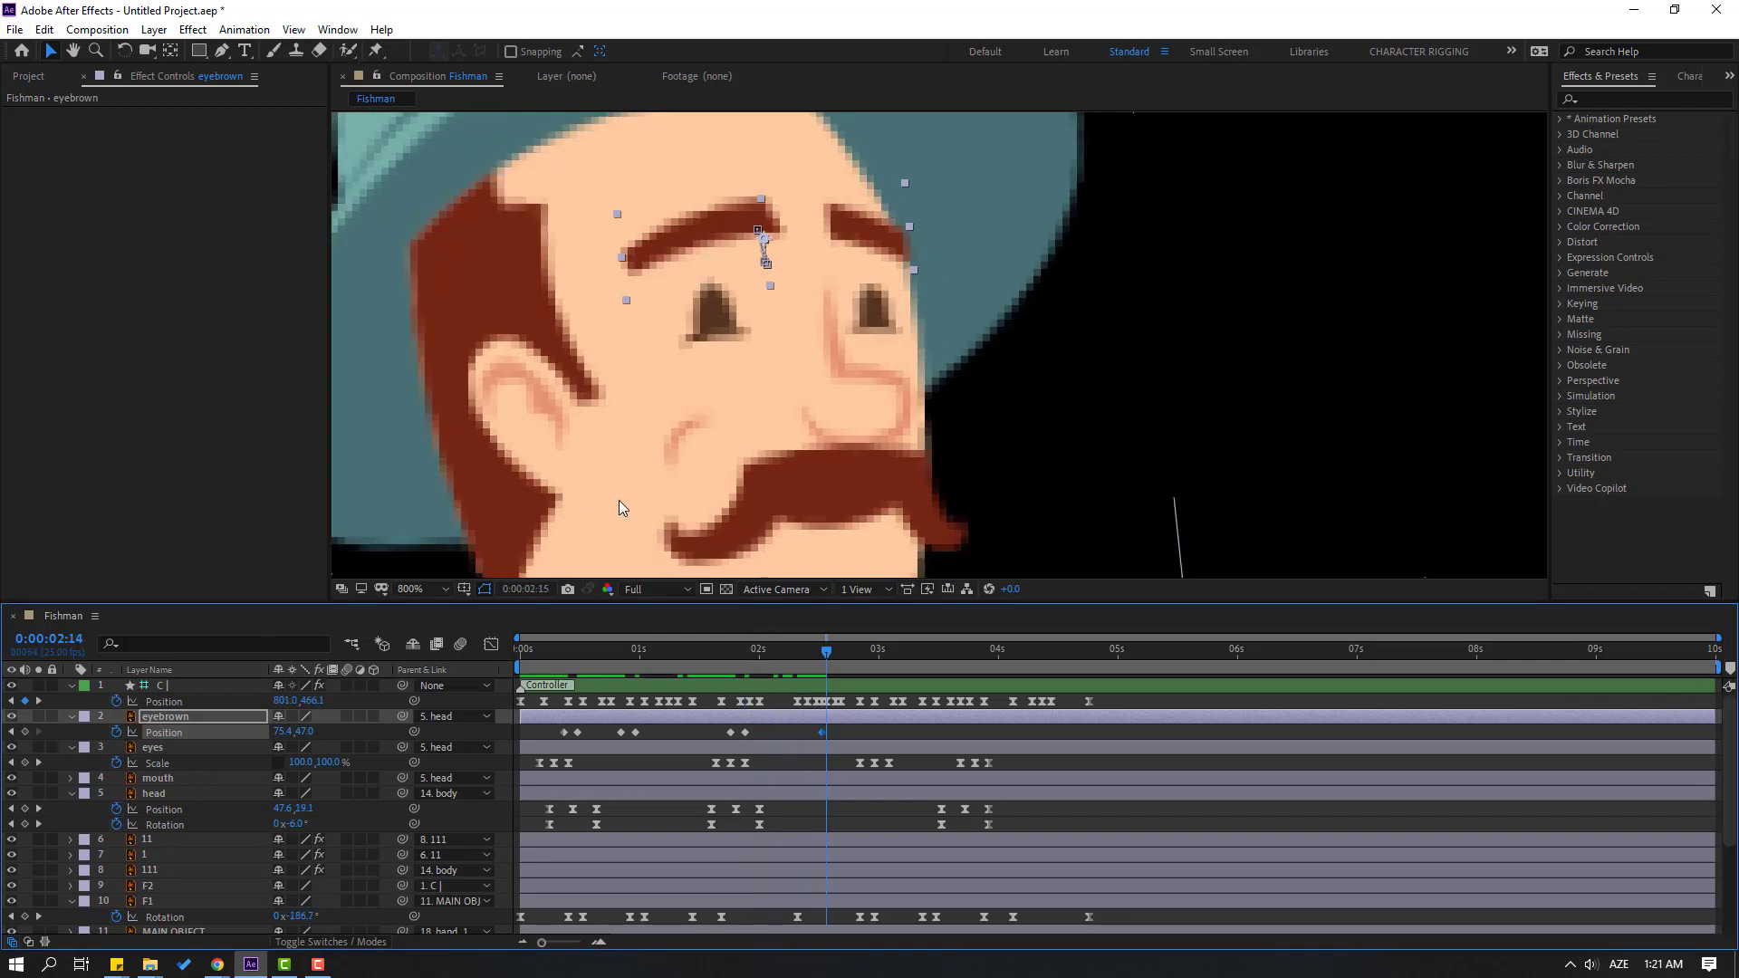
drag(677, 248, 681, 273)
scroll(868, 335, down, 4)
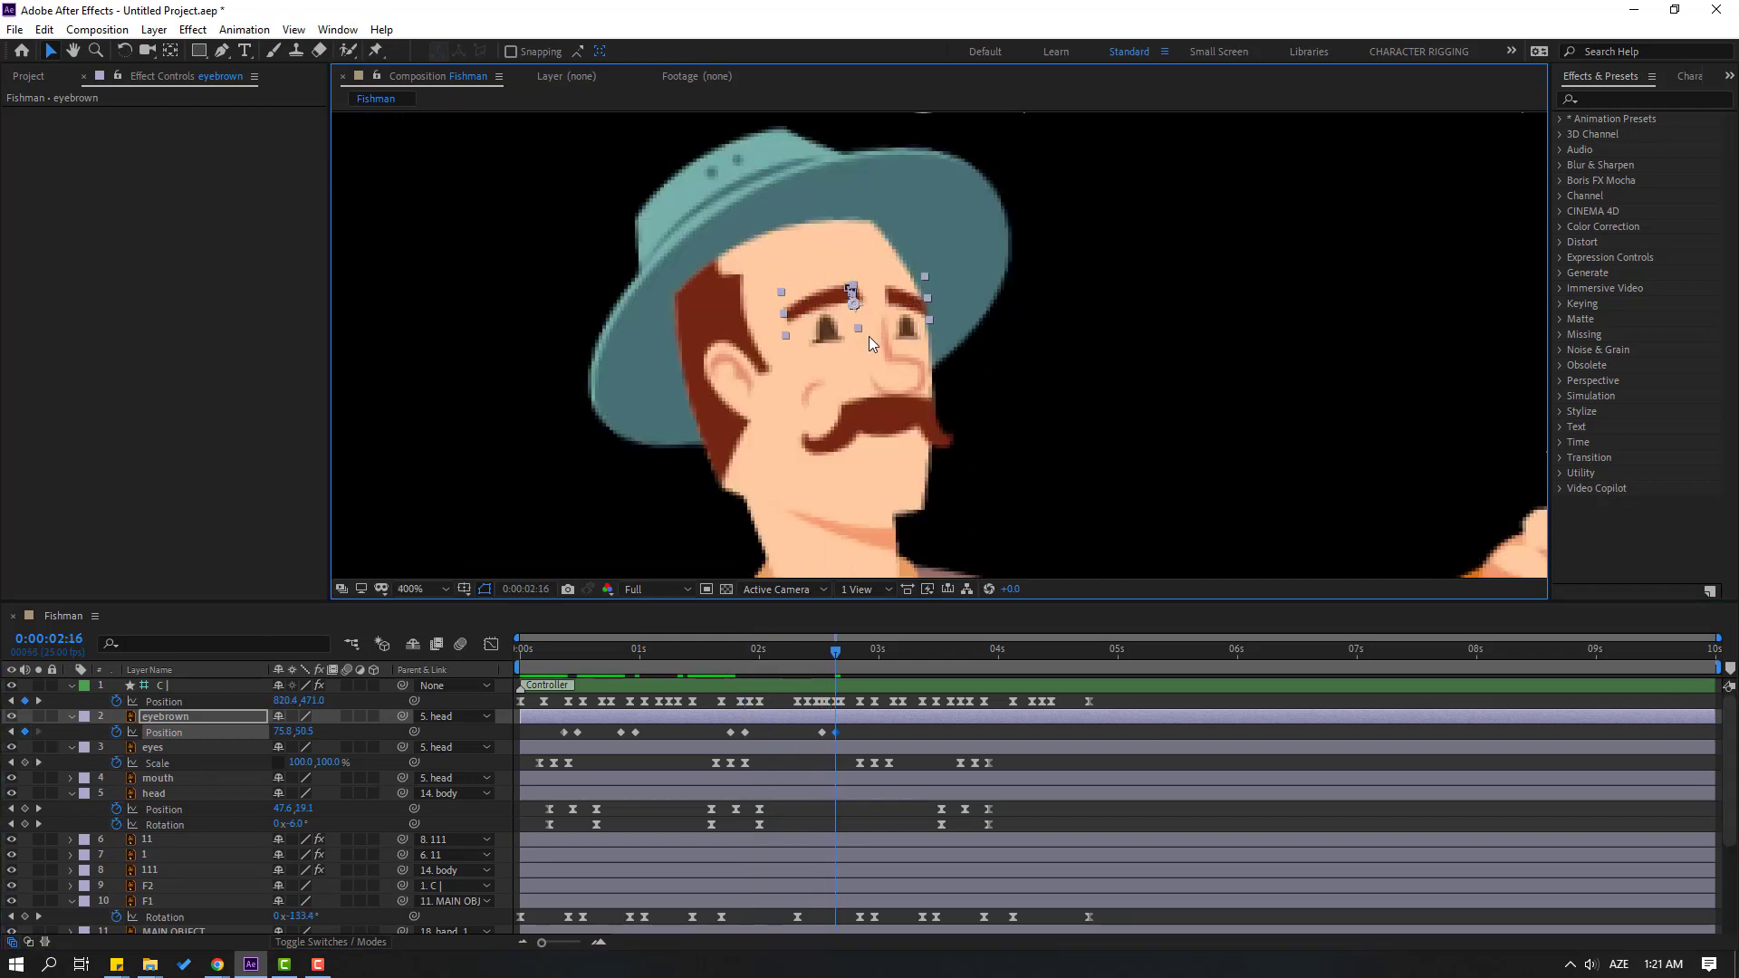
- Apply Easy Ease to all the eyebrow Position keyframes and preview
drag(851, 724, 535, 755)
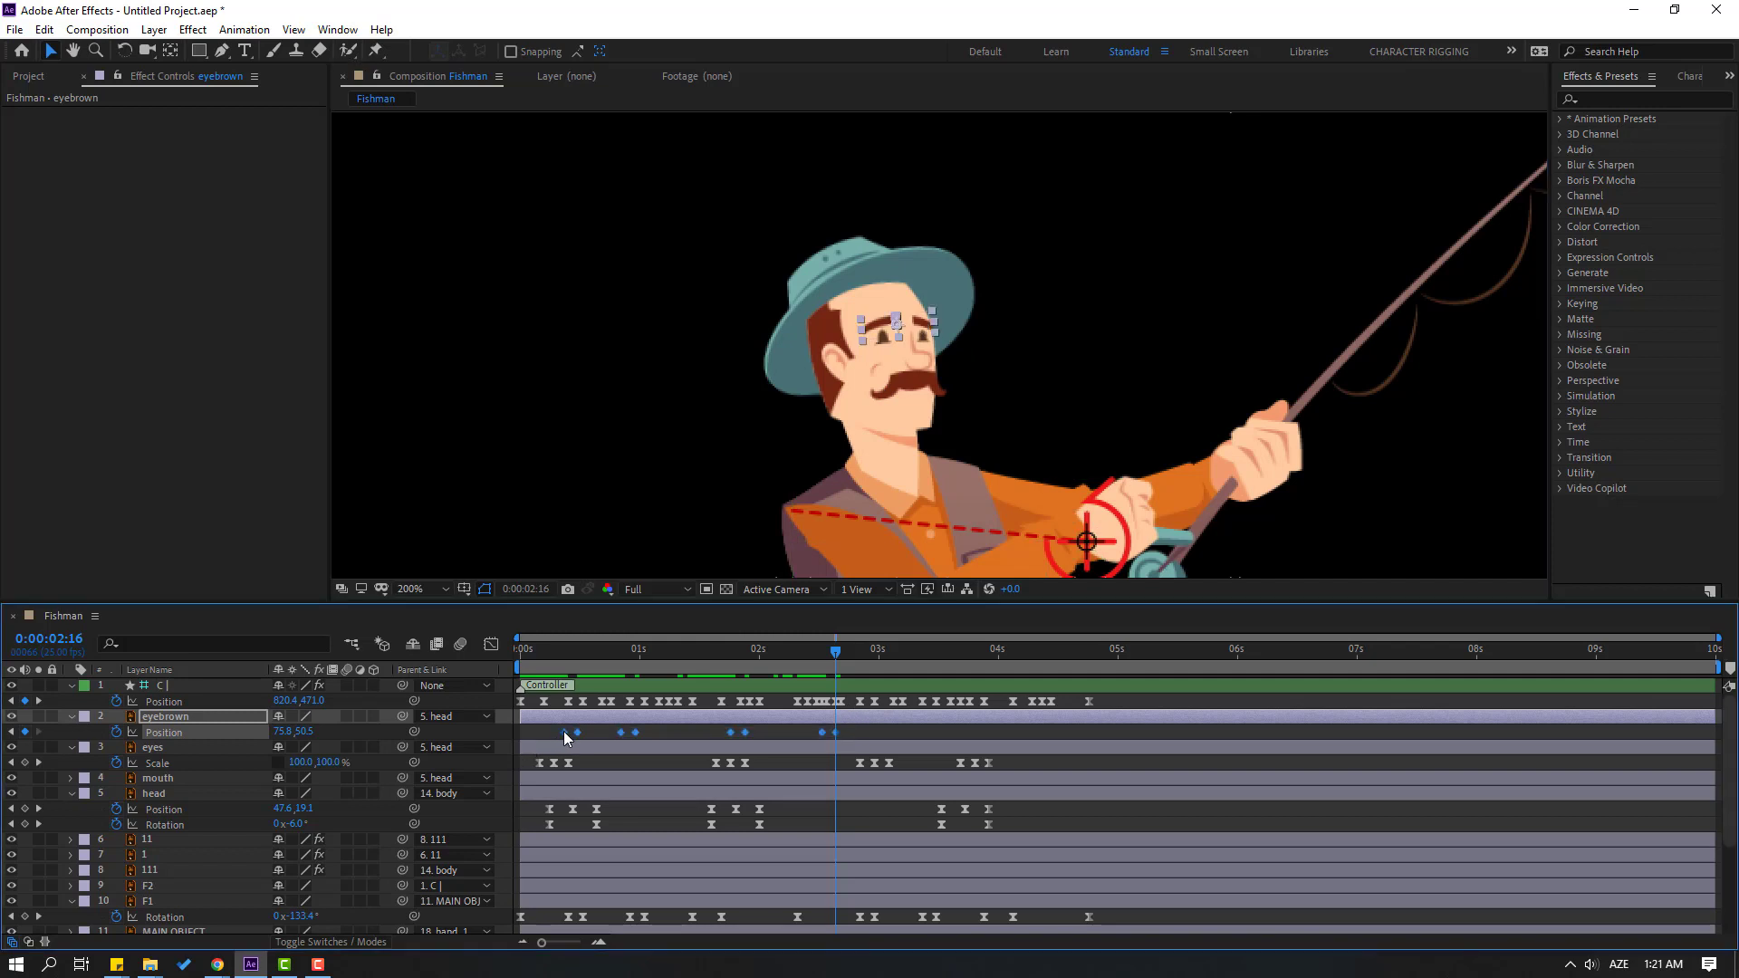
right_click(564, 731)
mouse_move(594, 722)
click(859, 777)
click(686, 758)
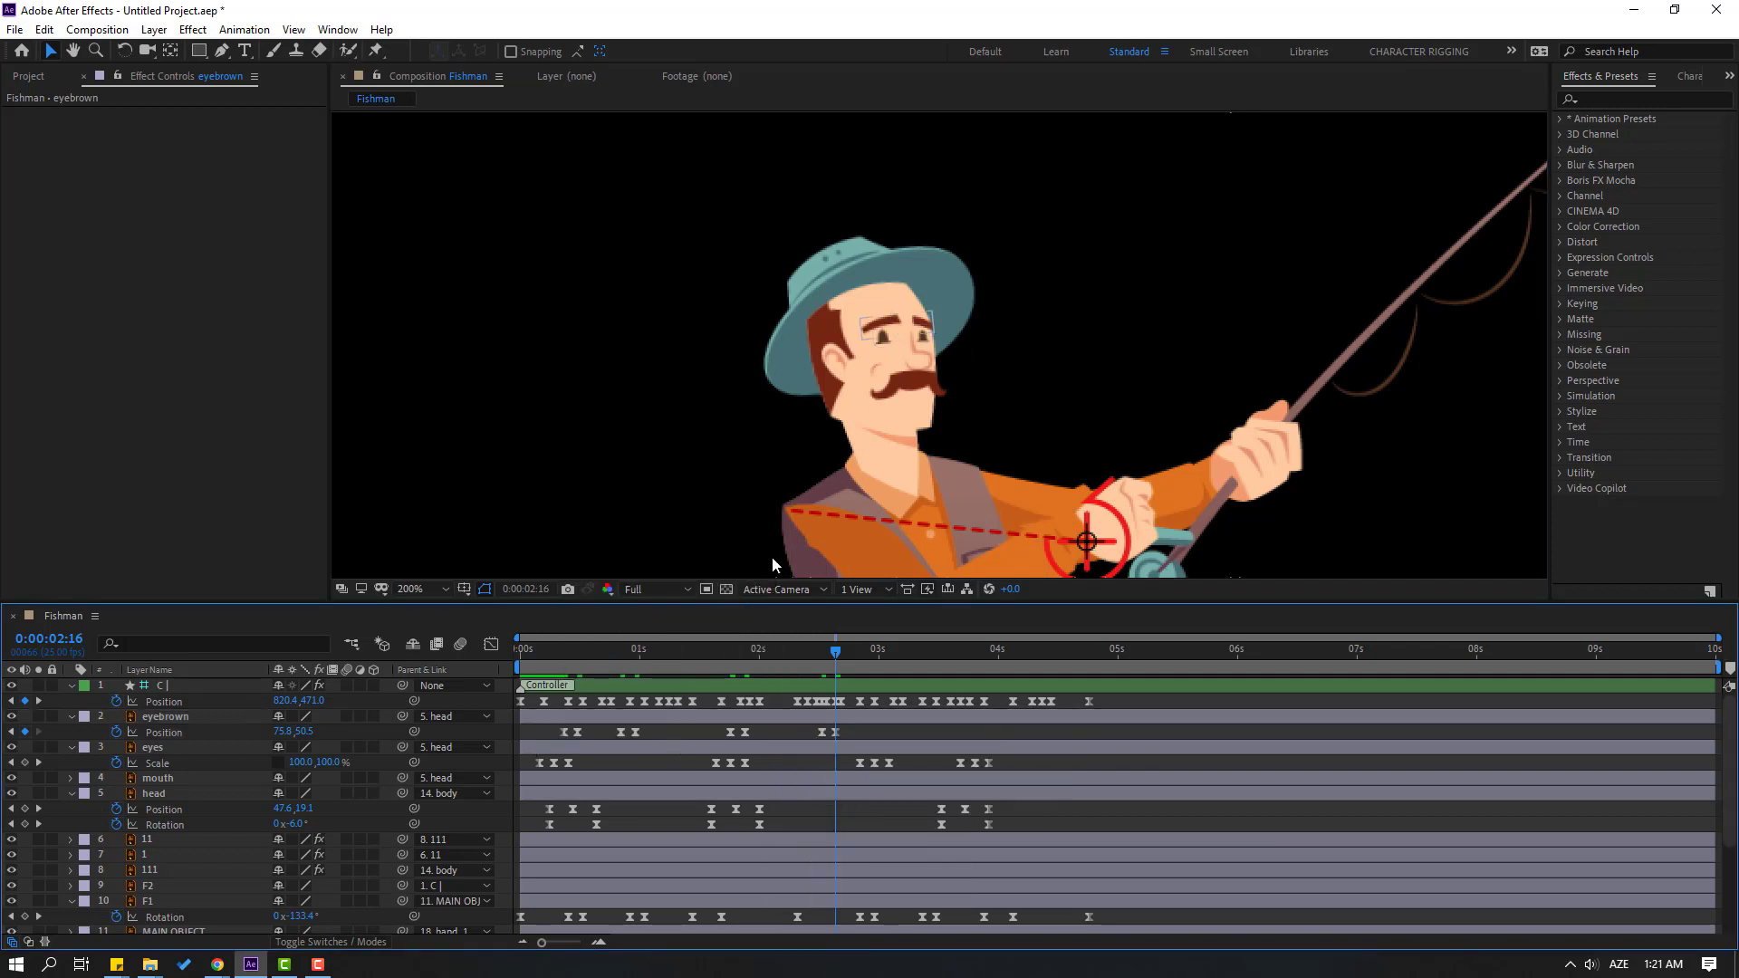
drag(807, 468, 798, 465)
key(space)
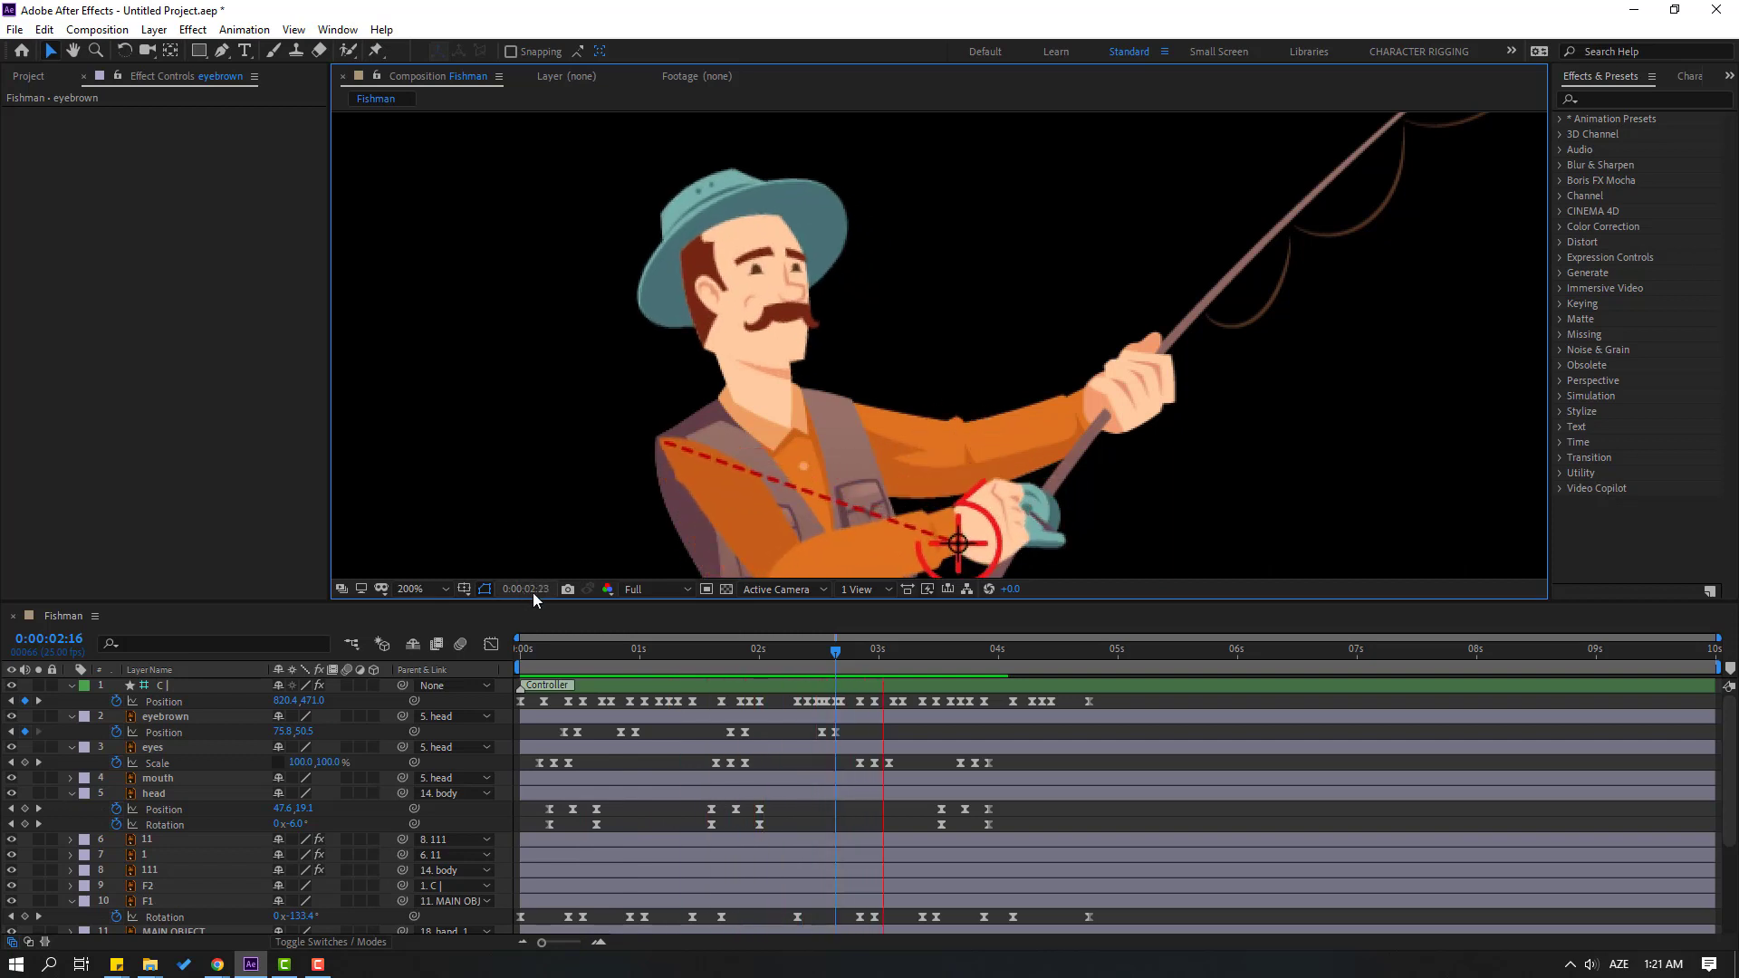
key(space)
- Stretch the eight eyebrow keyframes over a longer span, shift them slightly earlier, and replay
drag(855, 730, 519, 745)
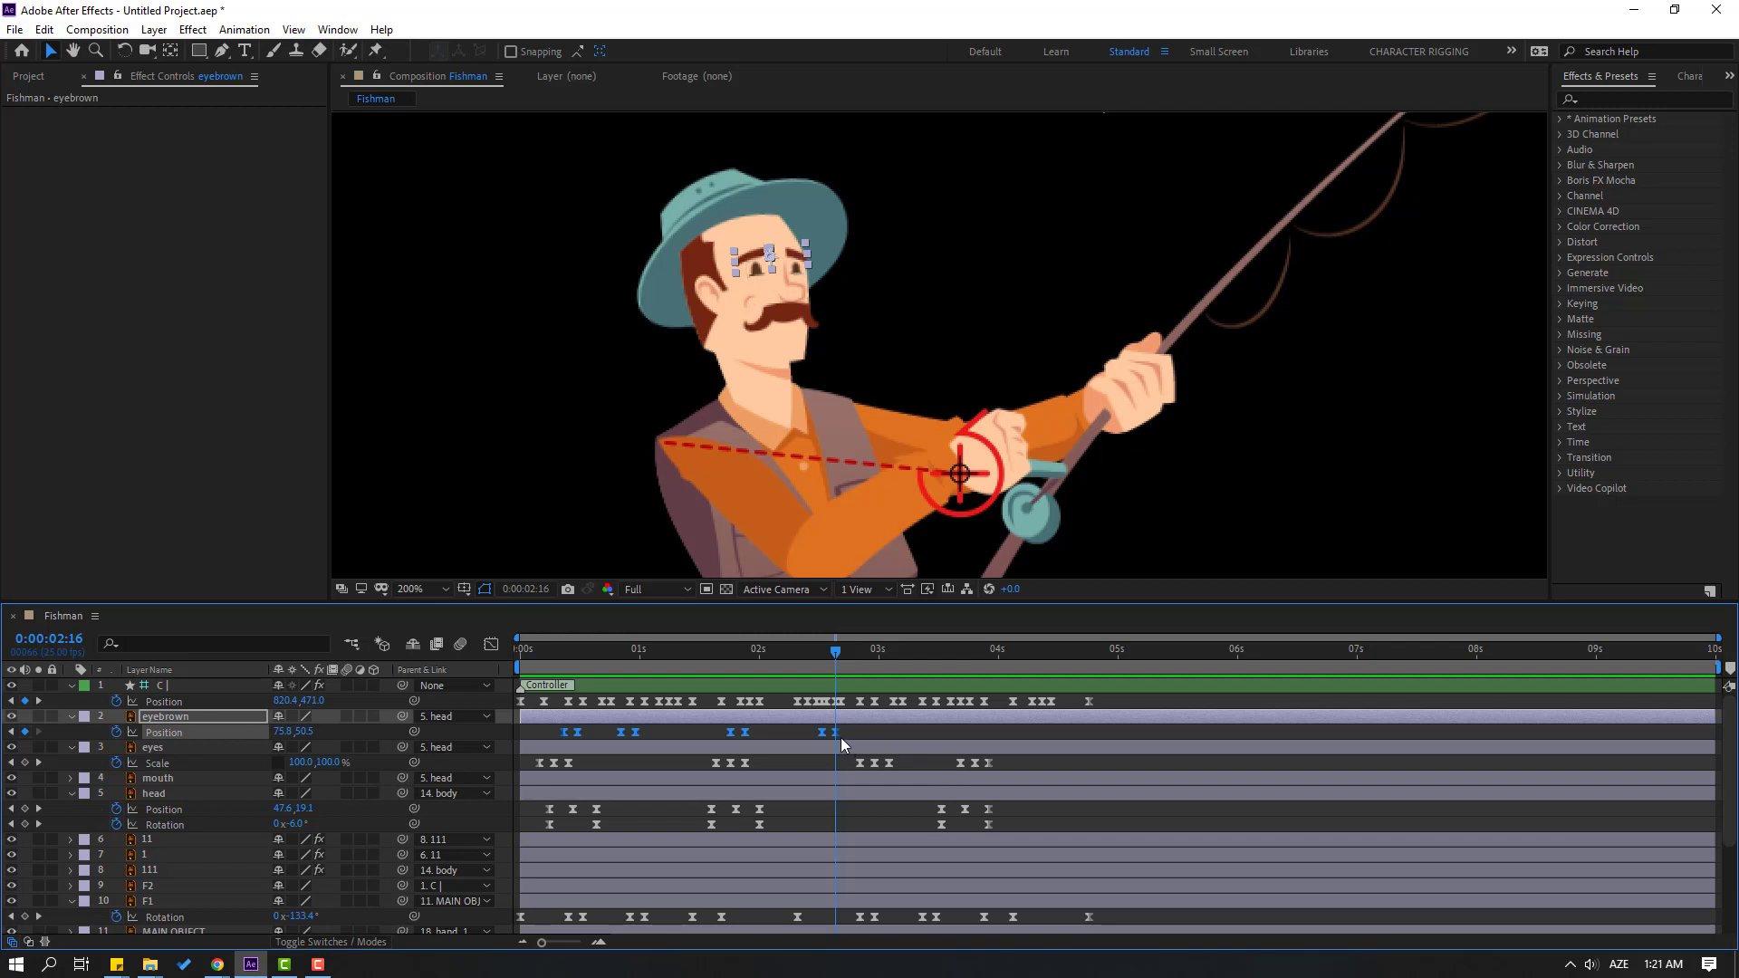
drag(840, 737, 1052, 738)
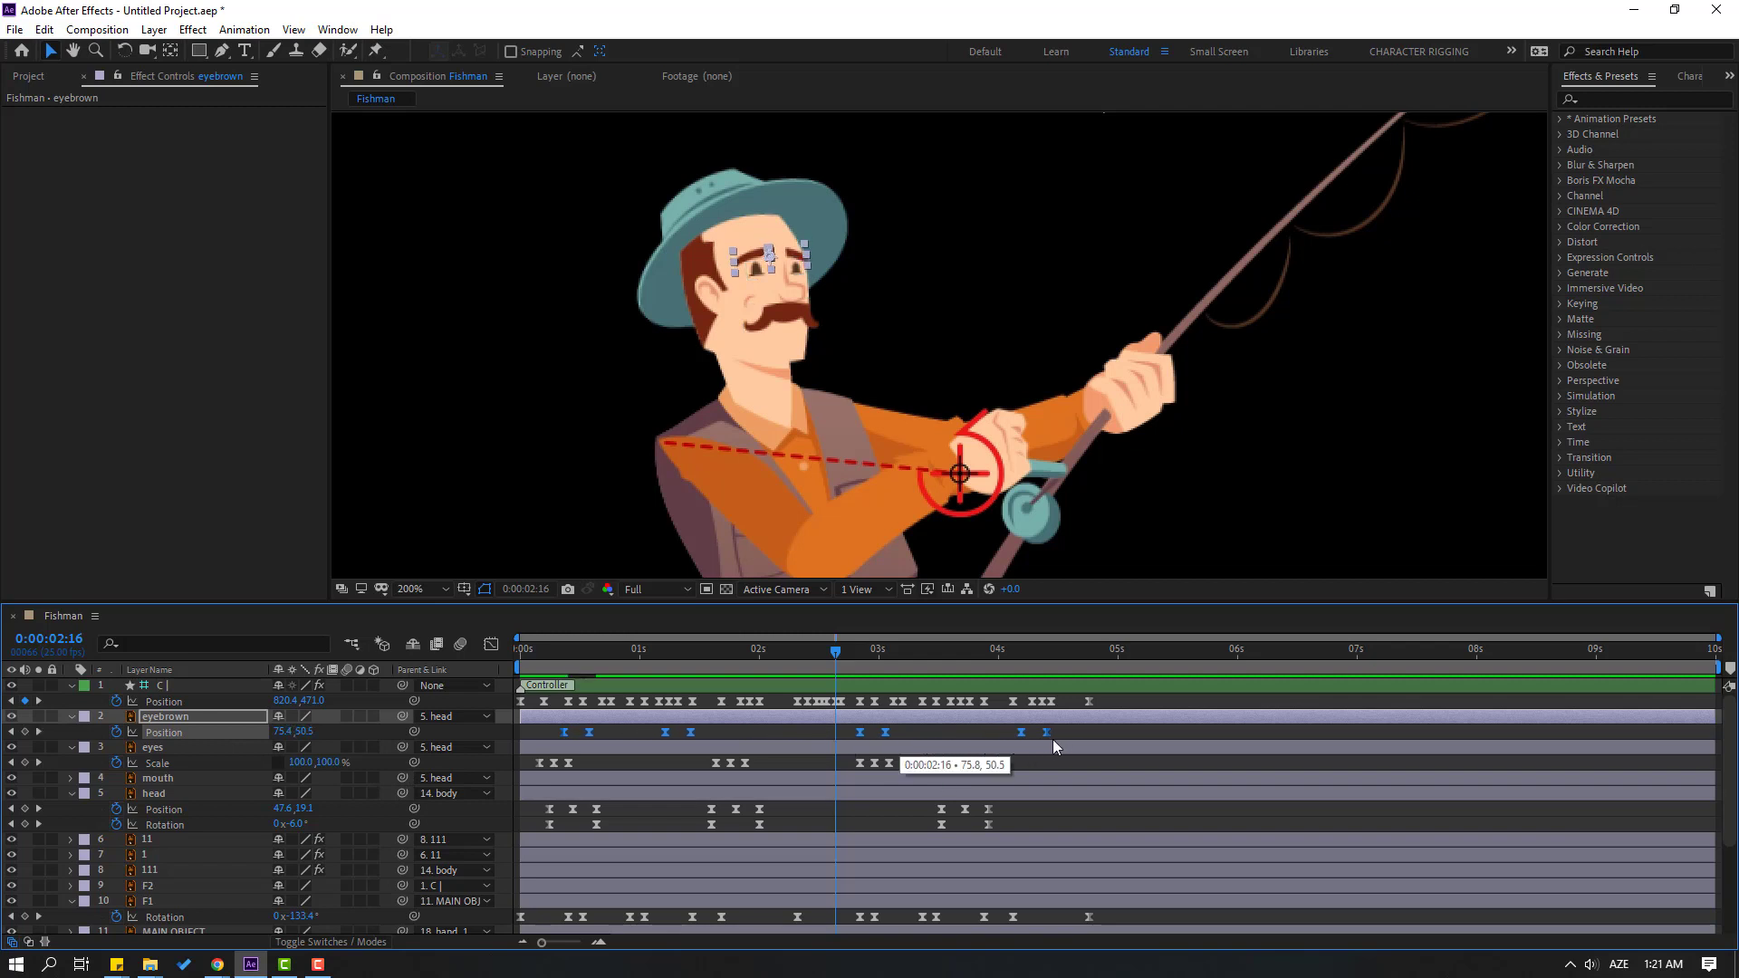
drag(916, 732, 888, 734)
key(space)
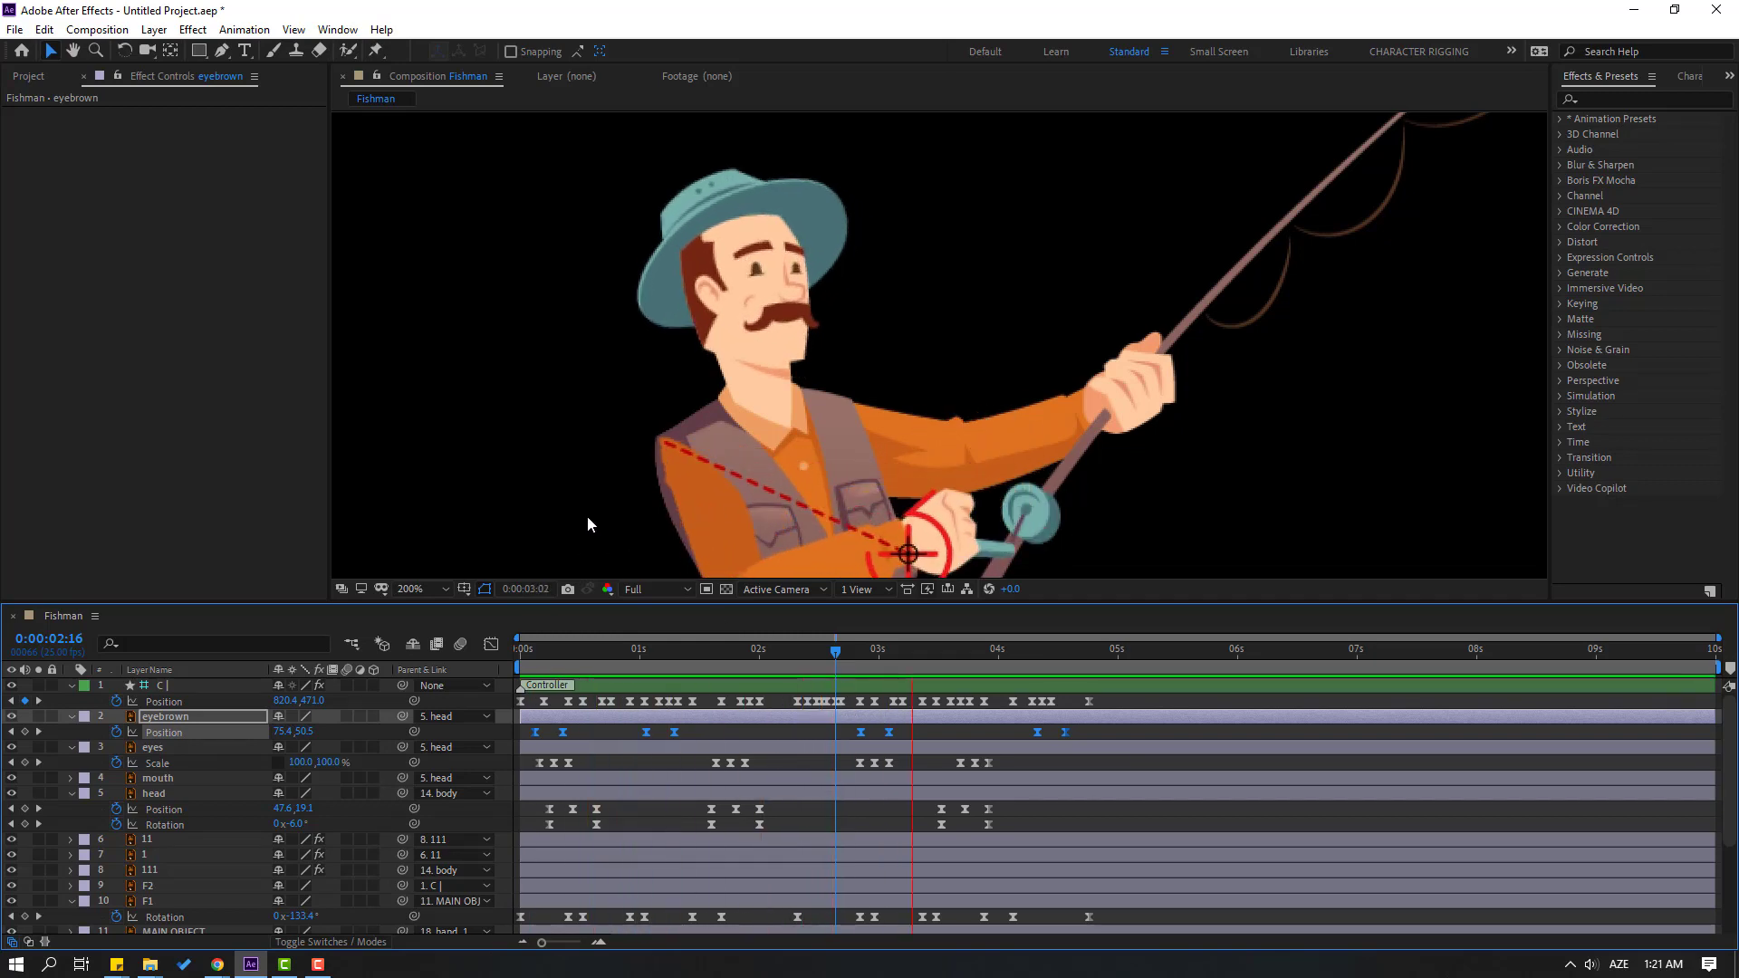
scroll(591, 524, down, 2)
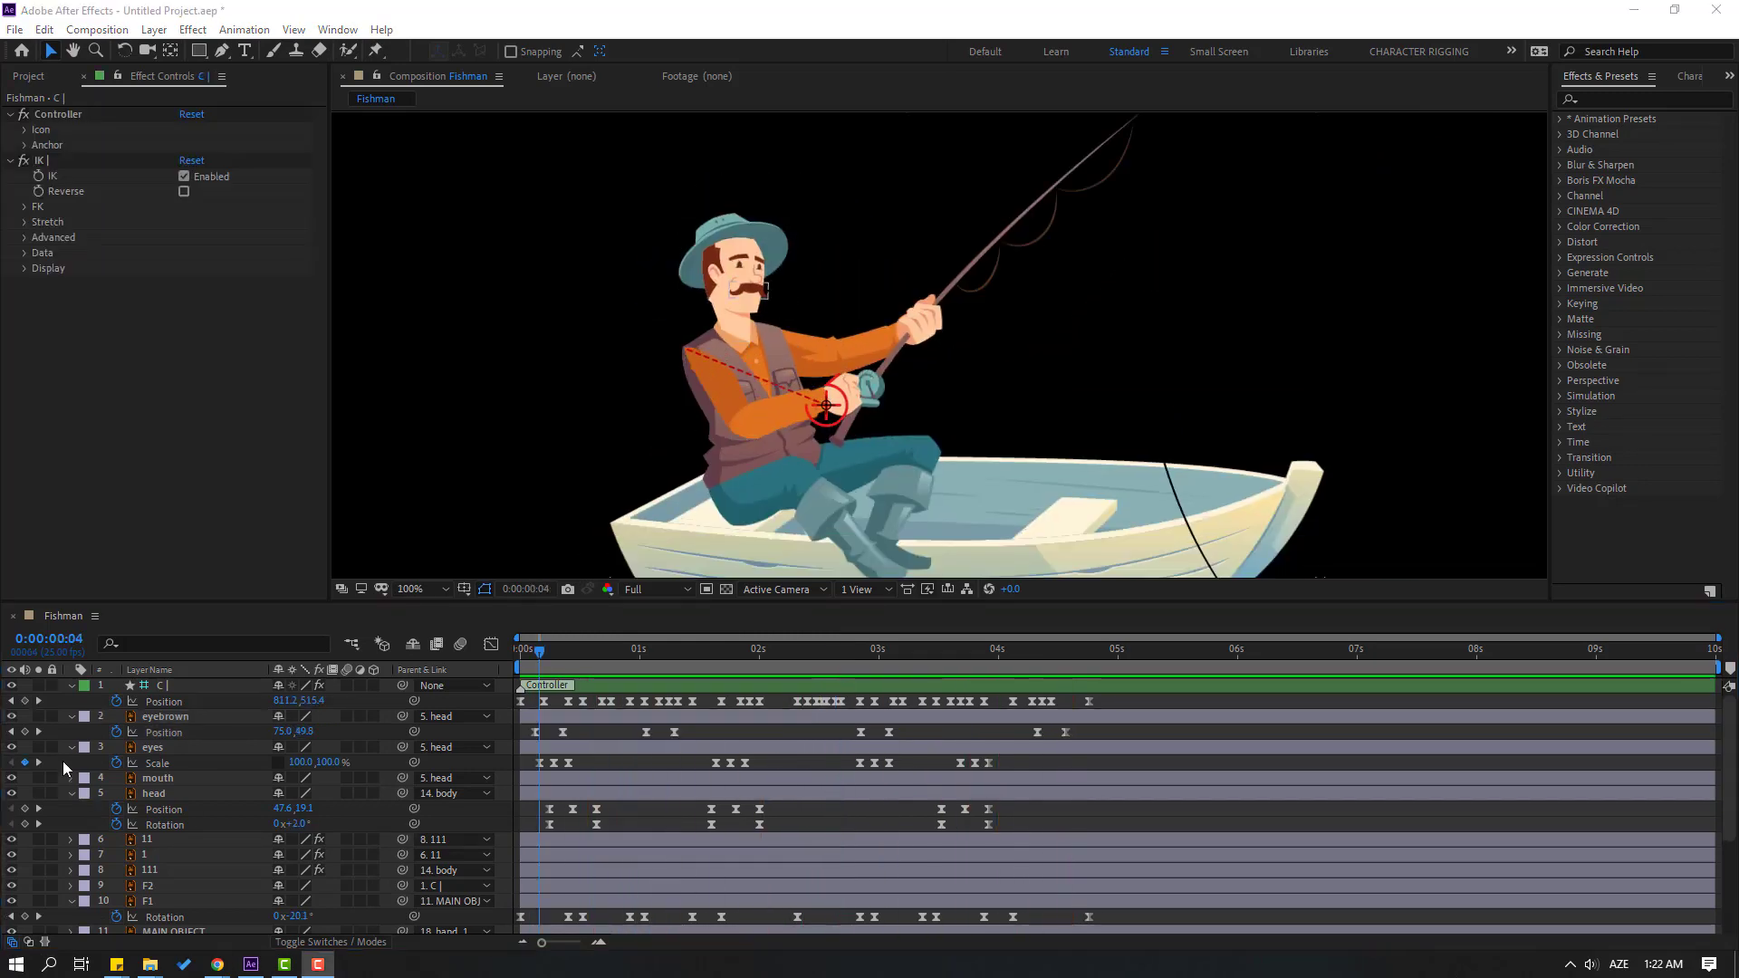
- Collapse the eyebrow, eyes and F1 layer properties and enlarge the timeline to show all 20 layers
click(72, 715)
click(73, 731)
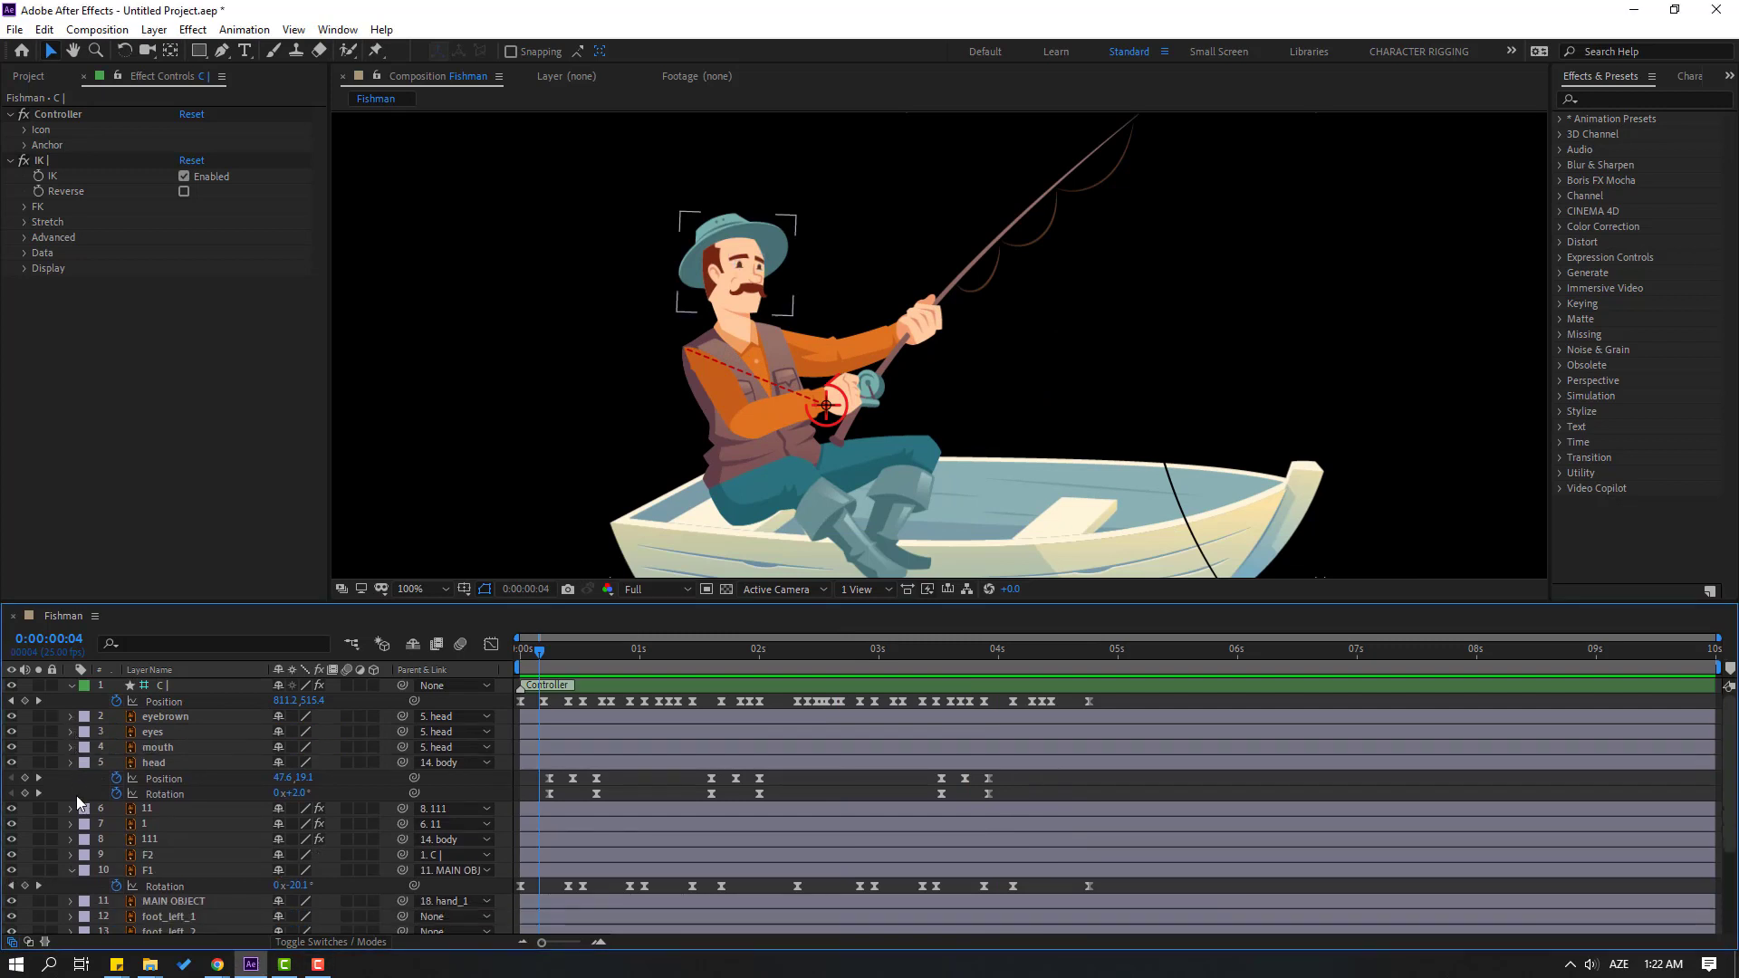
click(71, 842)
scroll(181, 856, down, 3)
scroll(178, 860, up, 3)
scroll(108, 883, down, 3)
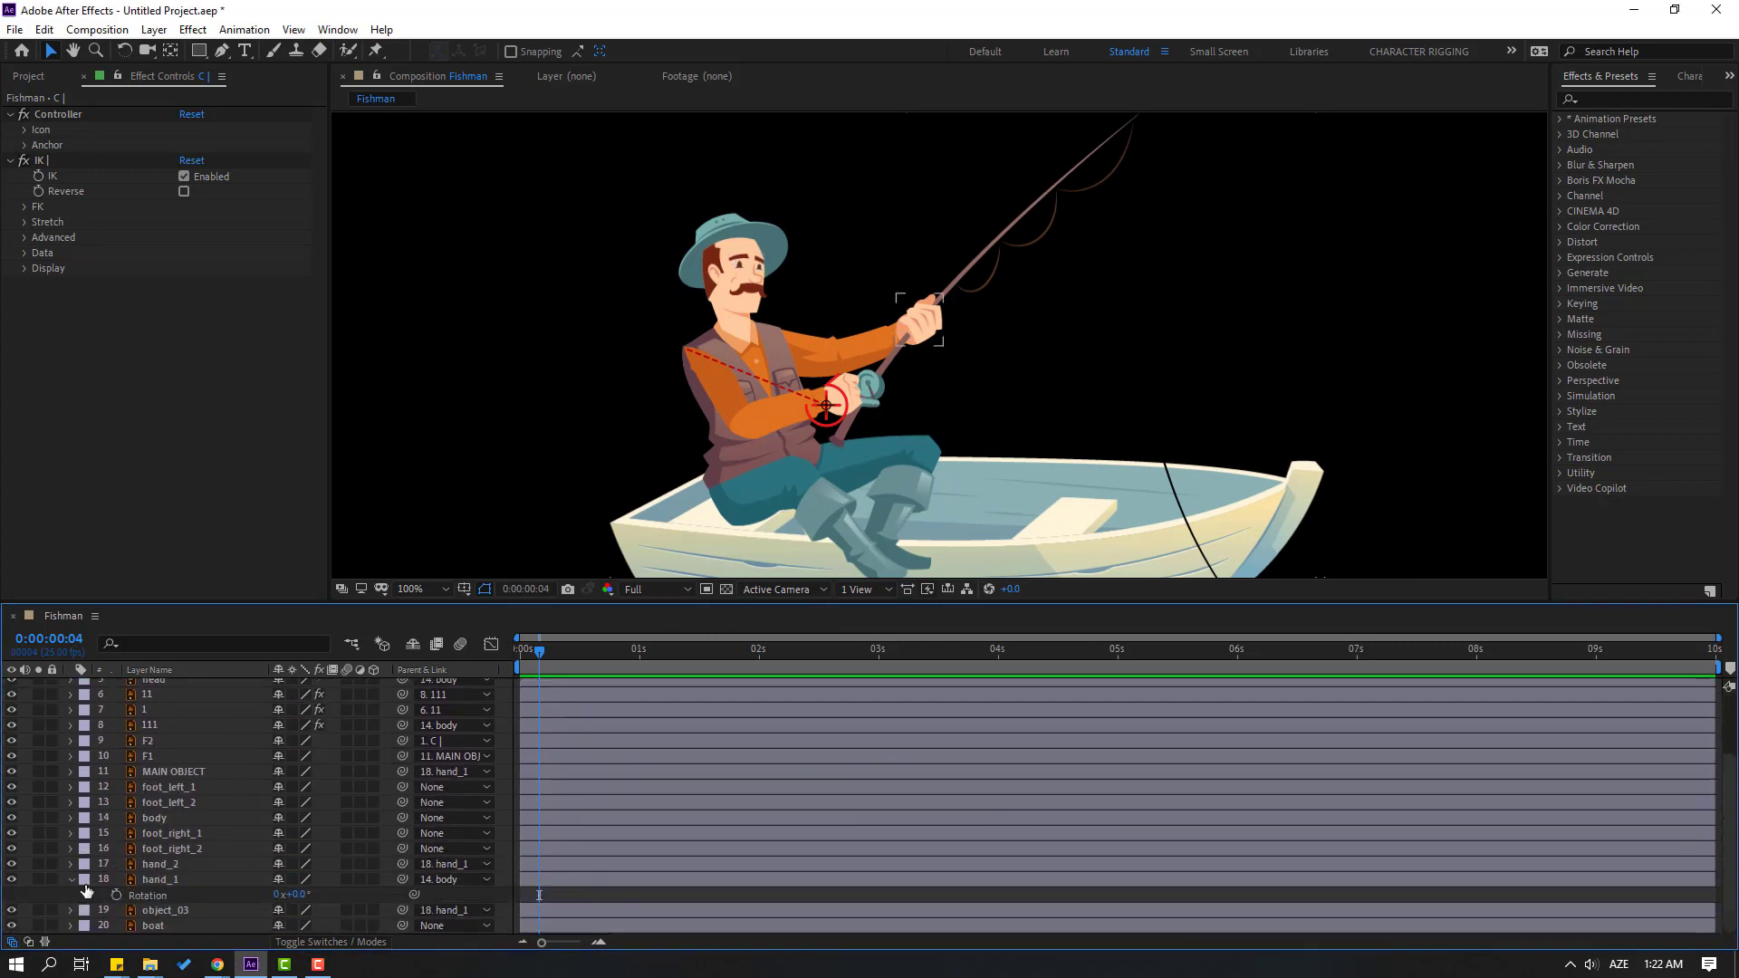
click(71, 880)
scroll(181, 815, up, 3)
click(241, 766)
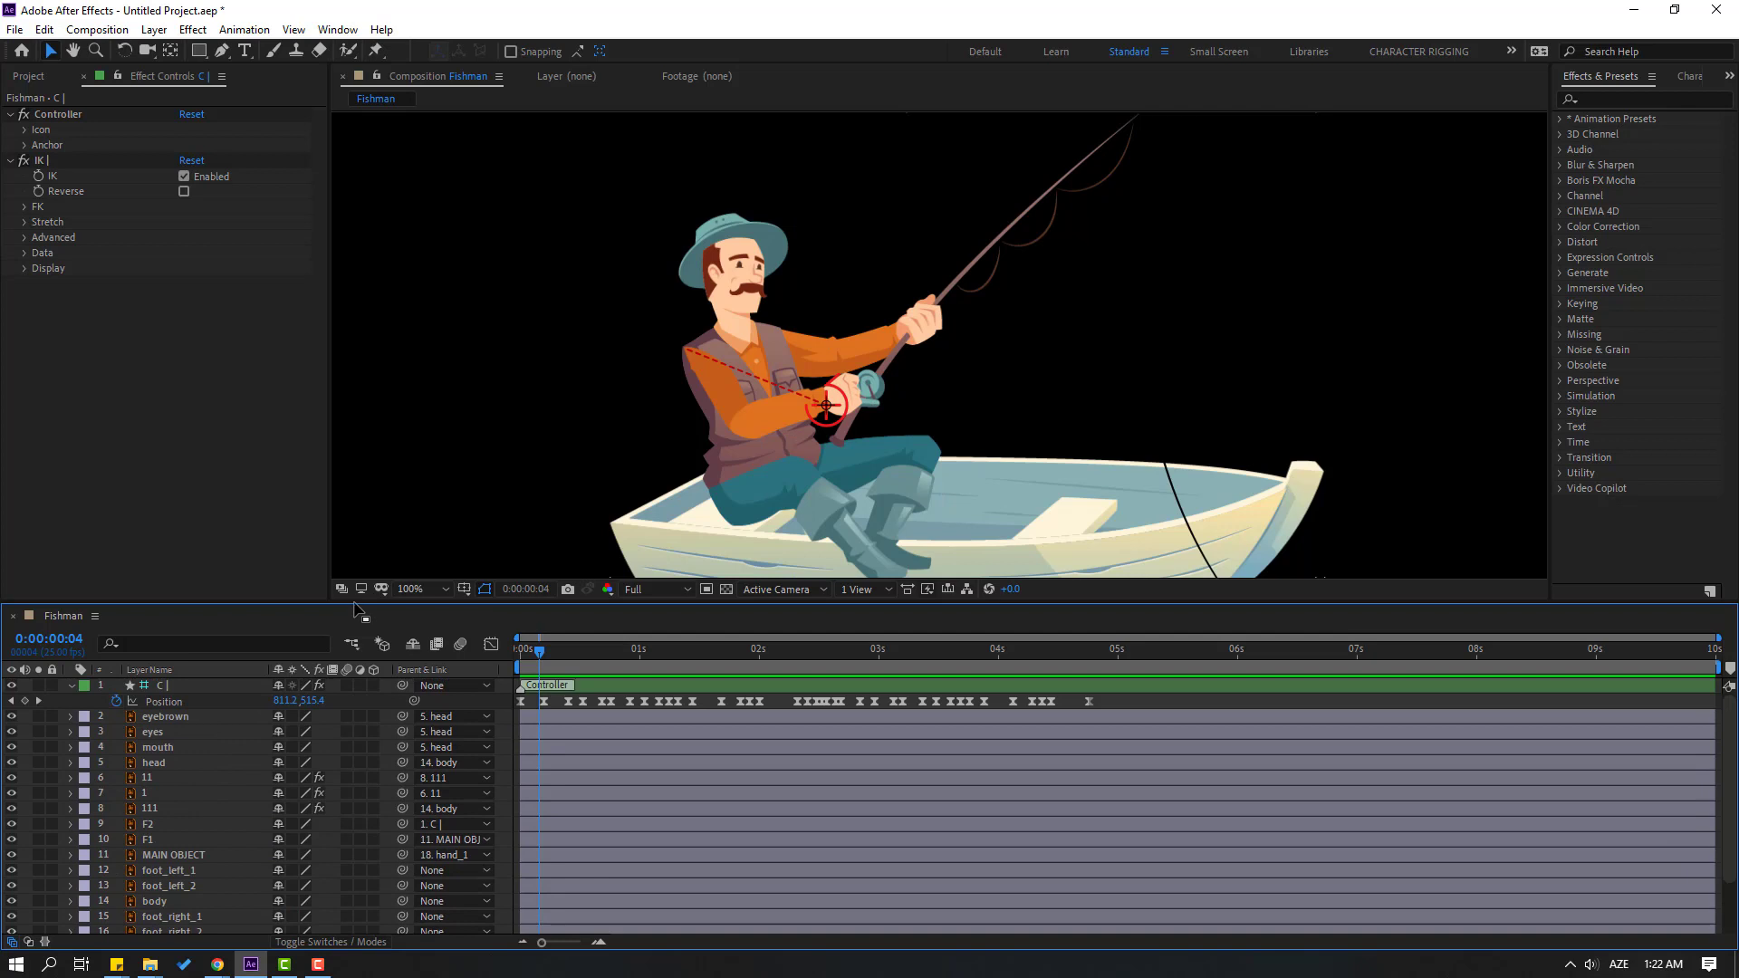
drag(356, 607, 354, 493)
- Parent the C| controller to hand_1 and set a first hand_1 Rotation keyframe at 0:04
click(165, 576)
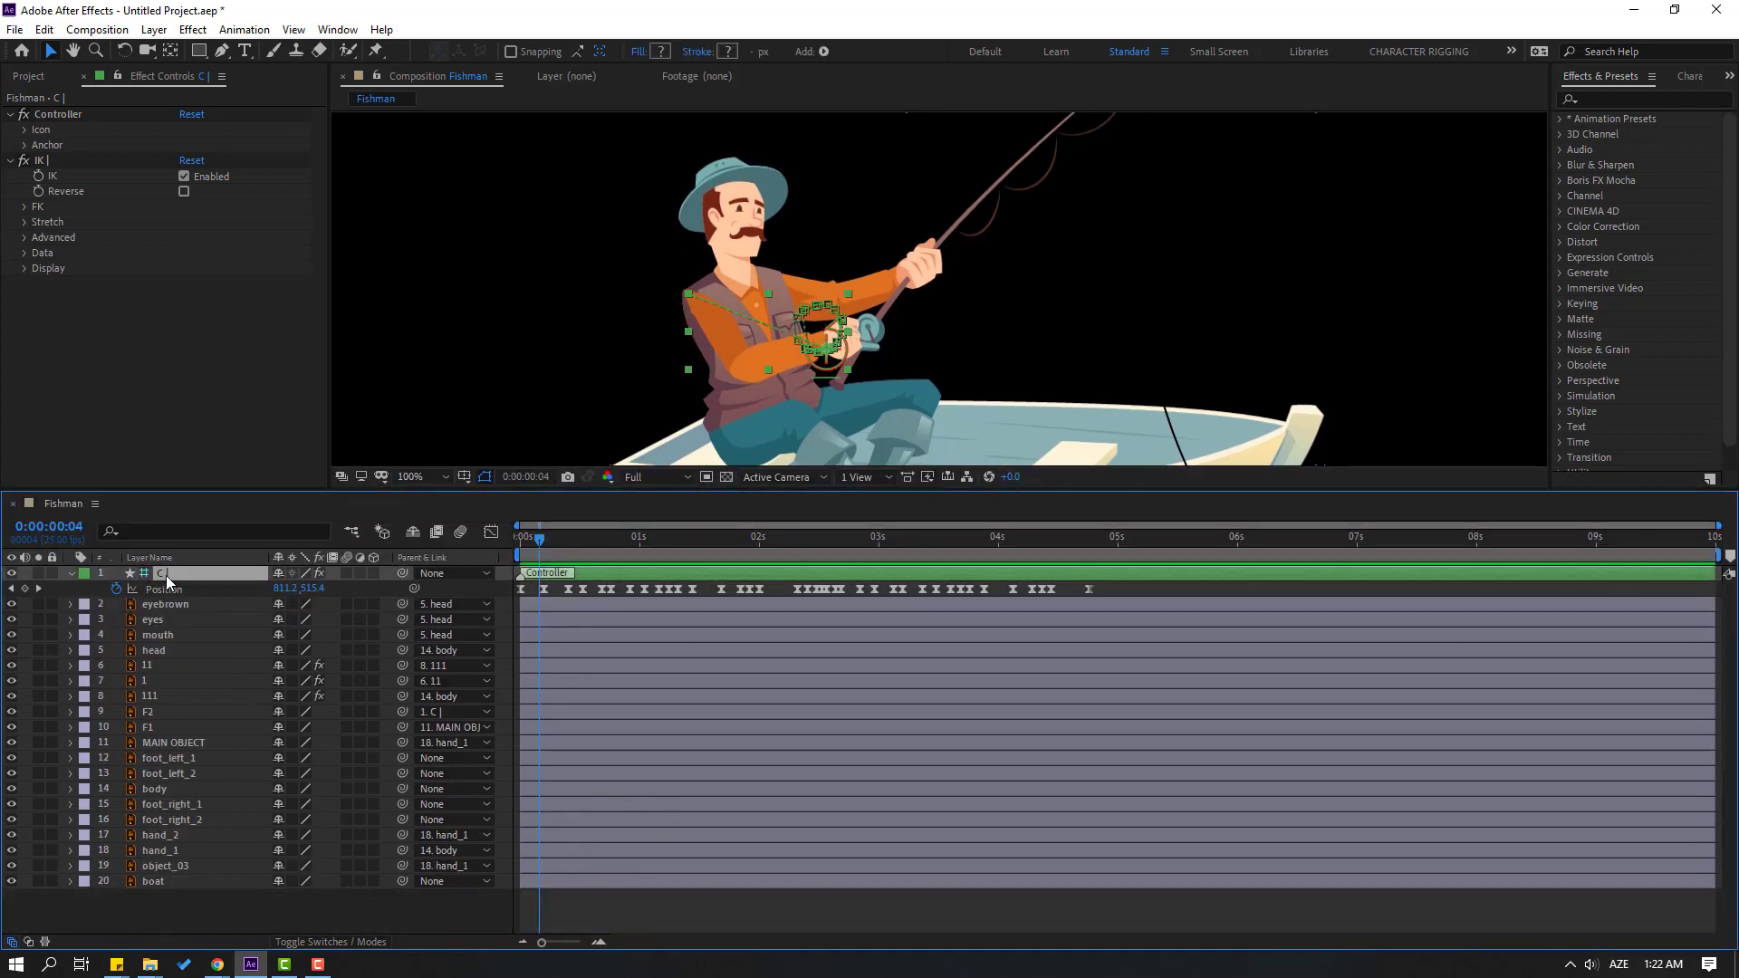
drag(400, 572, 160, 851)
click(156, 853)
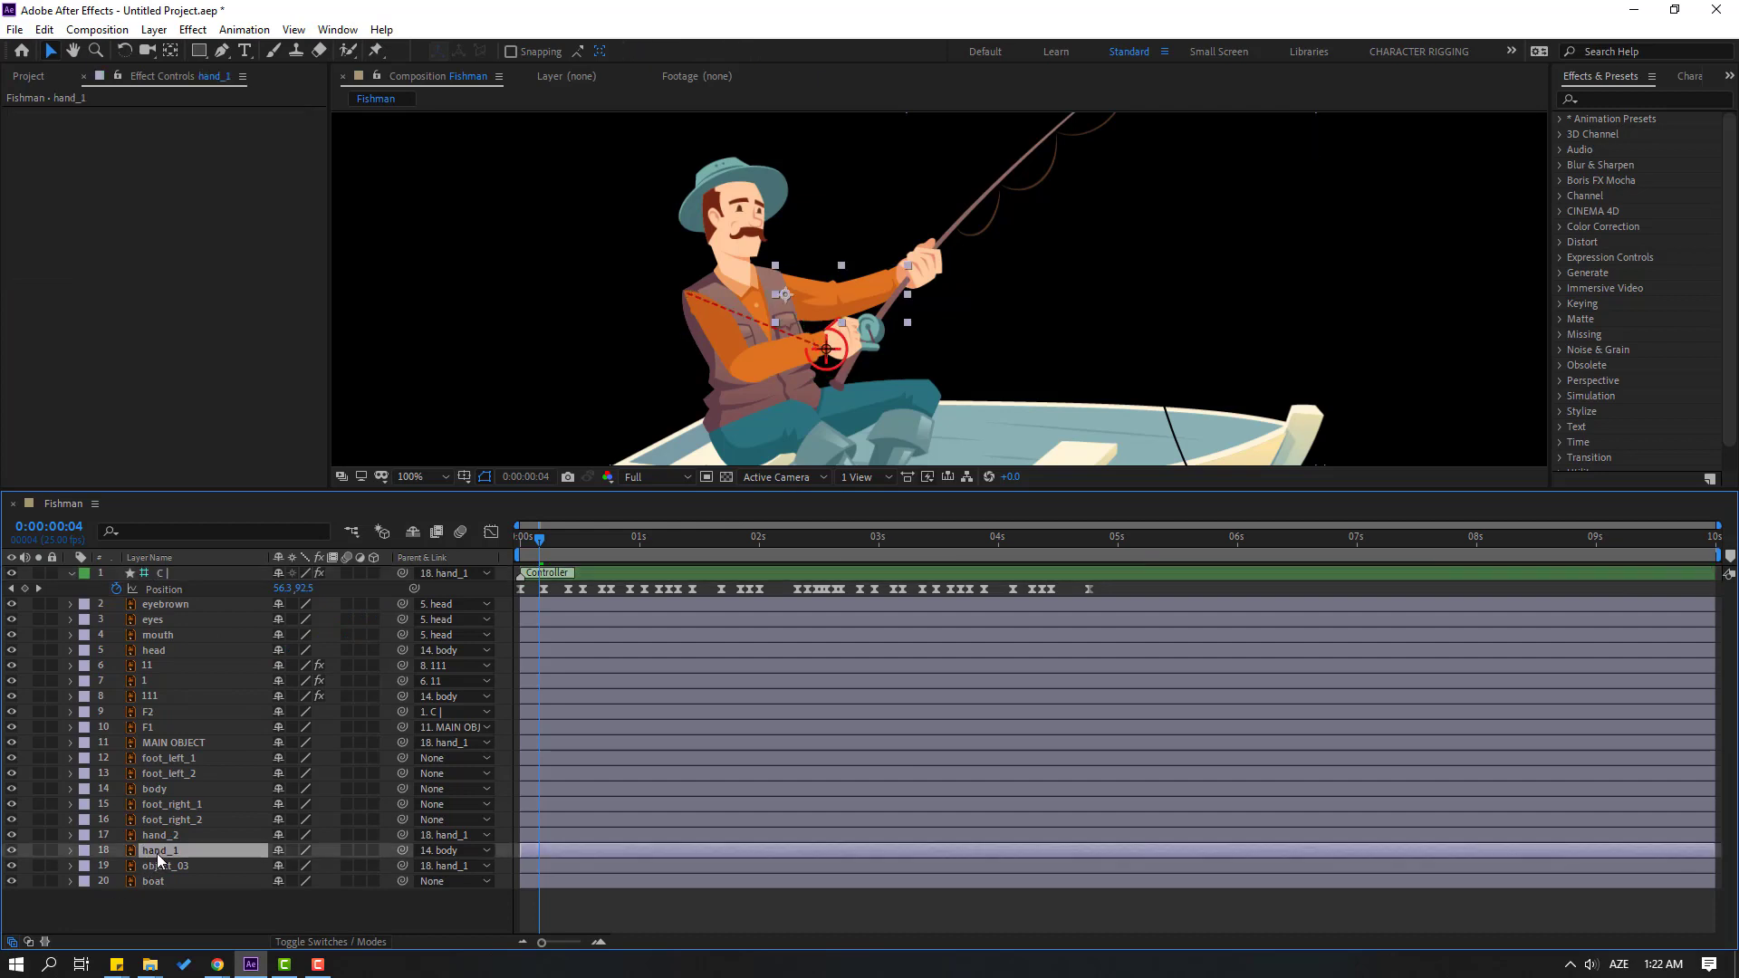
key(r)
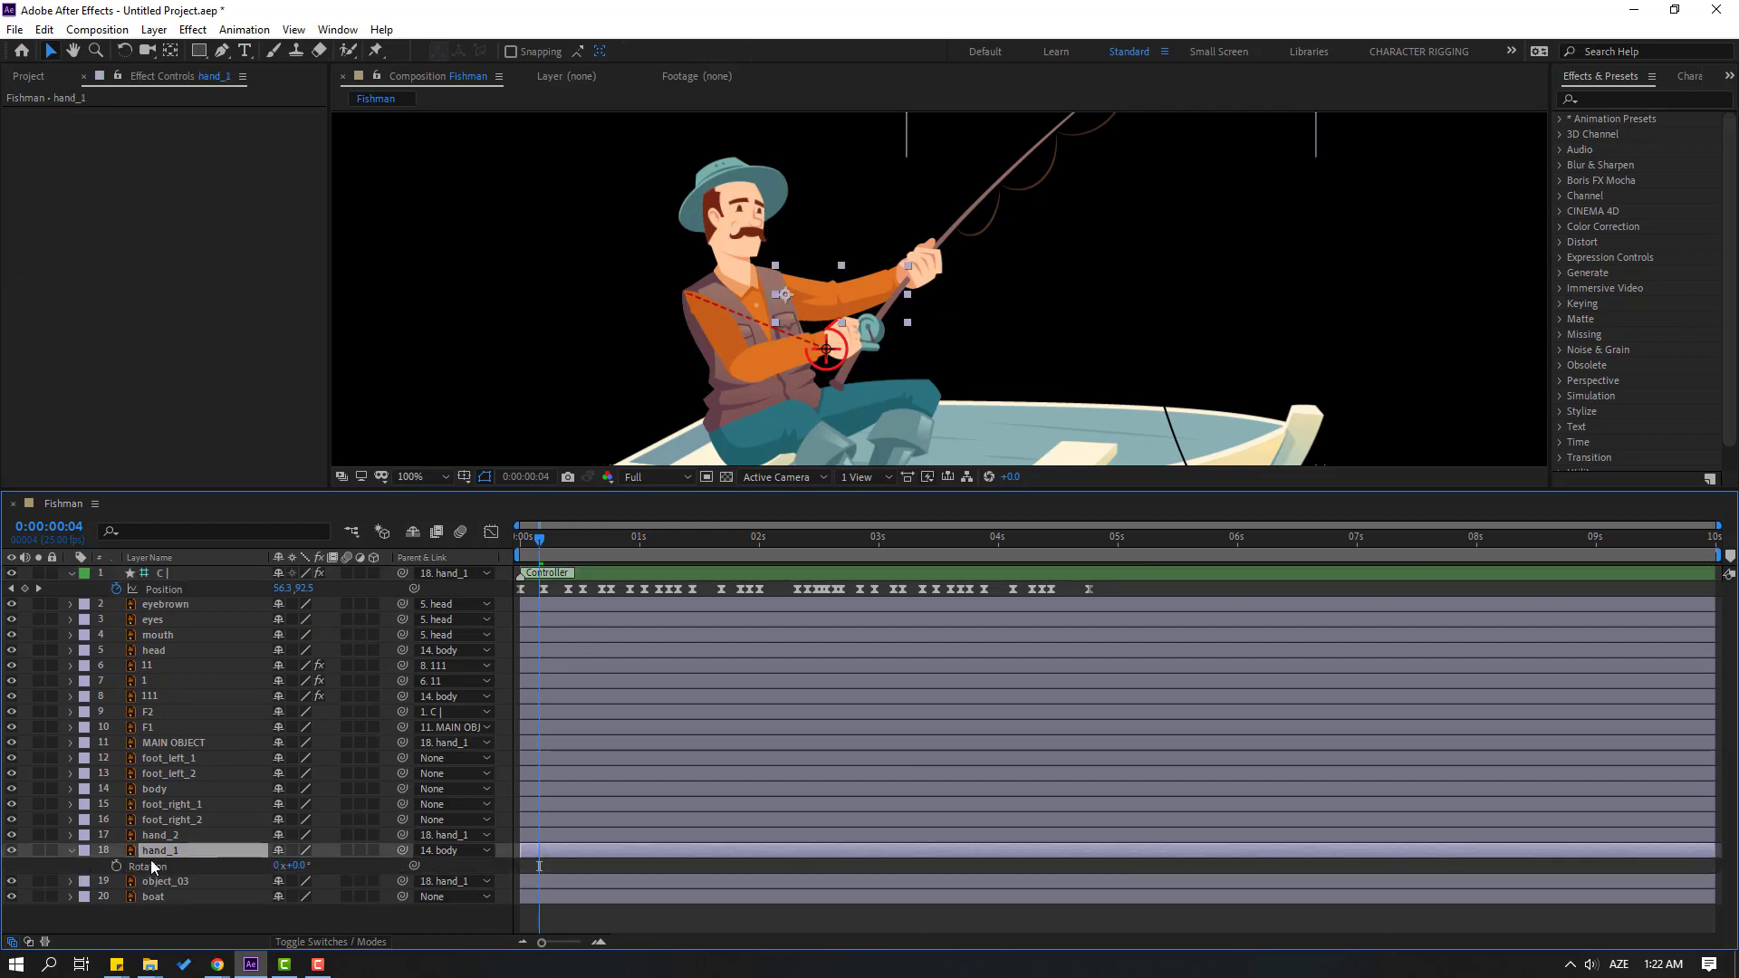
click(117, 866)
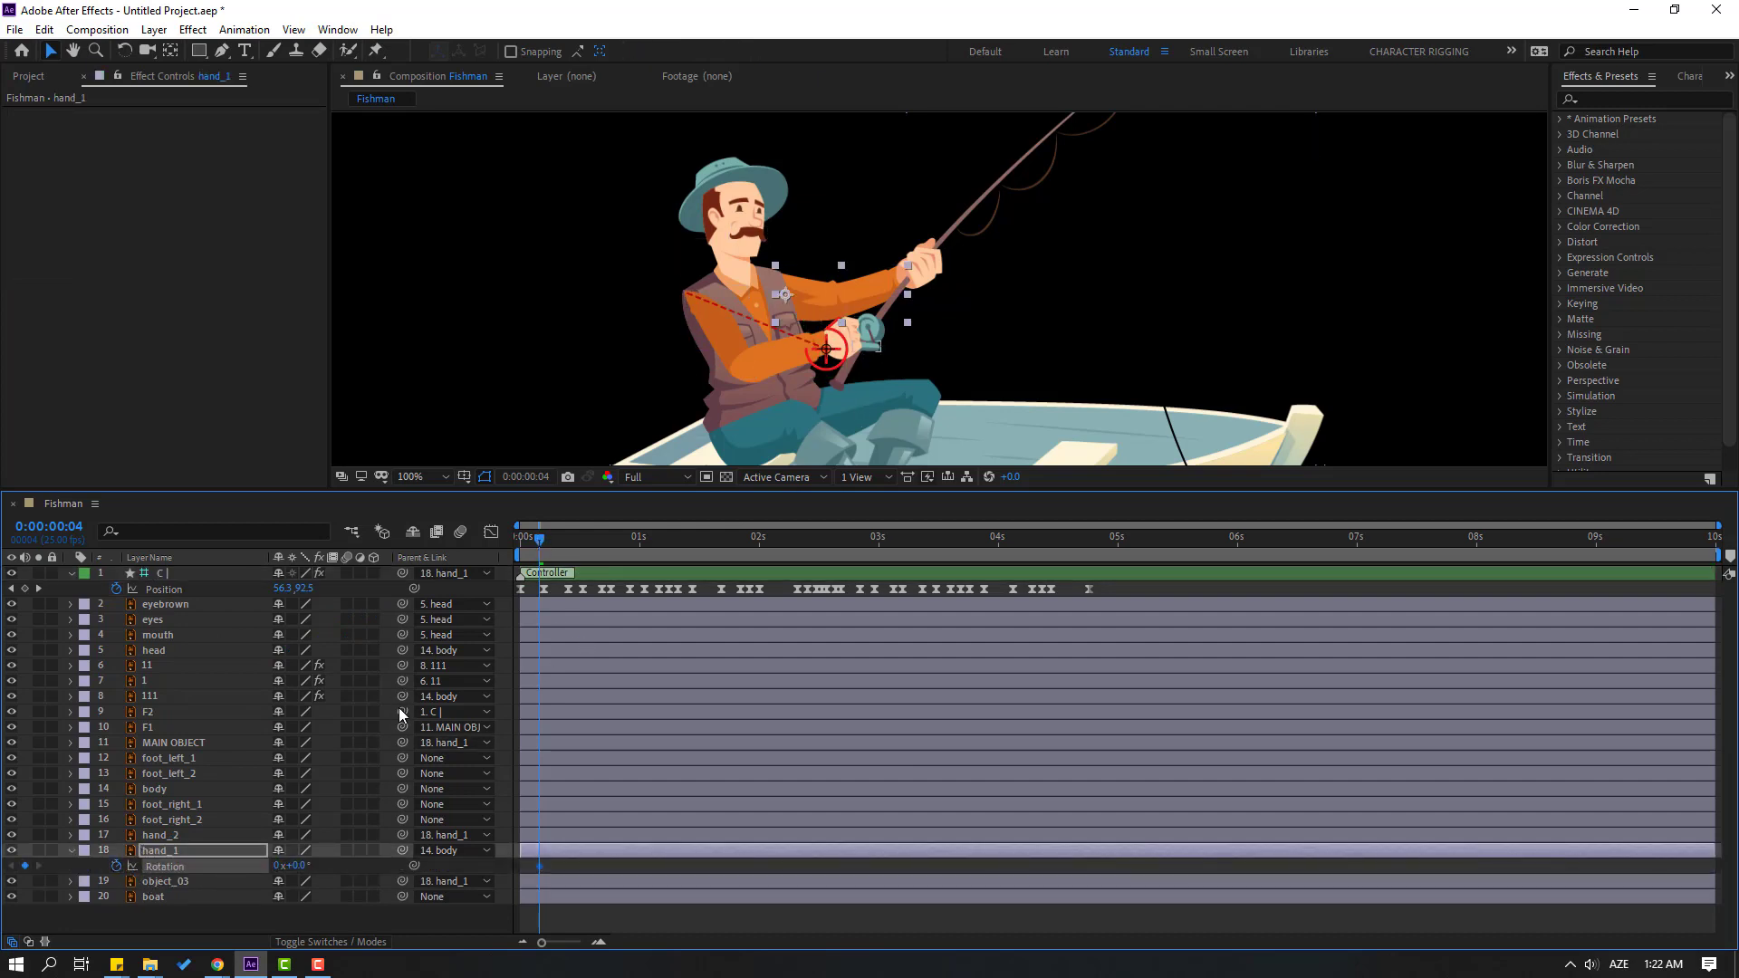
- Key hand_1 Rotation at -11° at 0:14, again at 1:02, and swung back at 1:18
key(shift+Page_Down)
drag(302, 871, 593, 670)
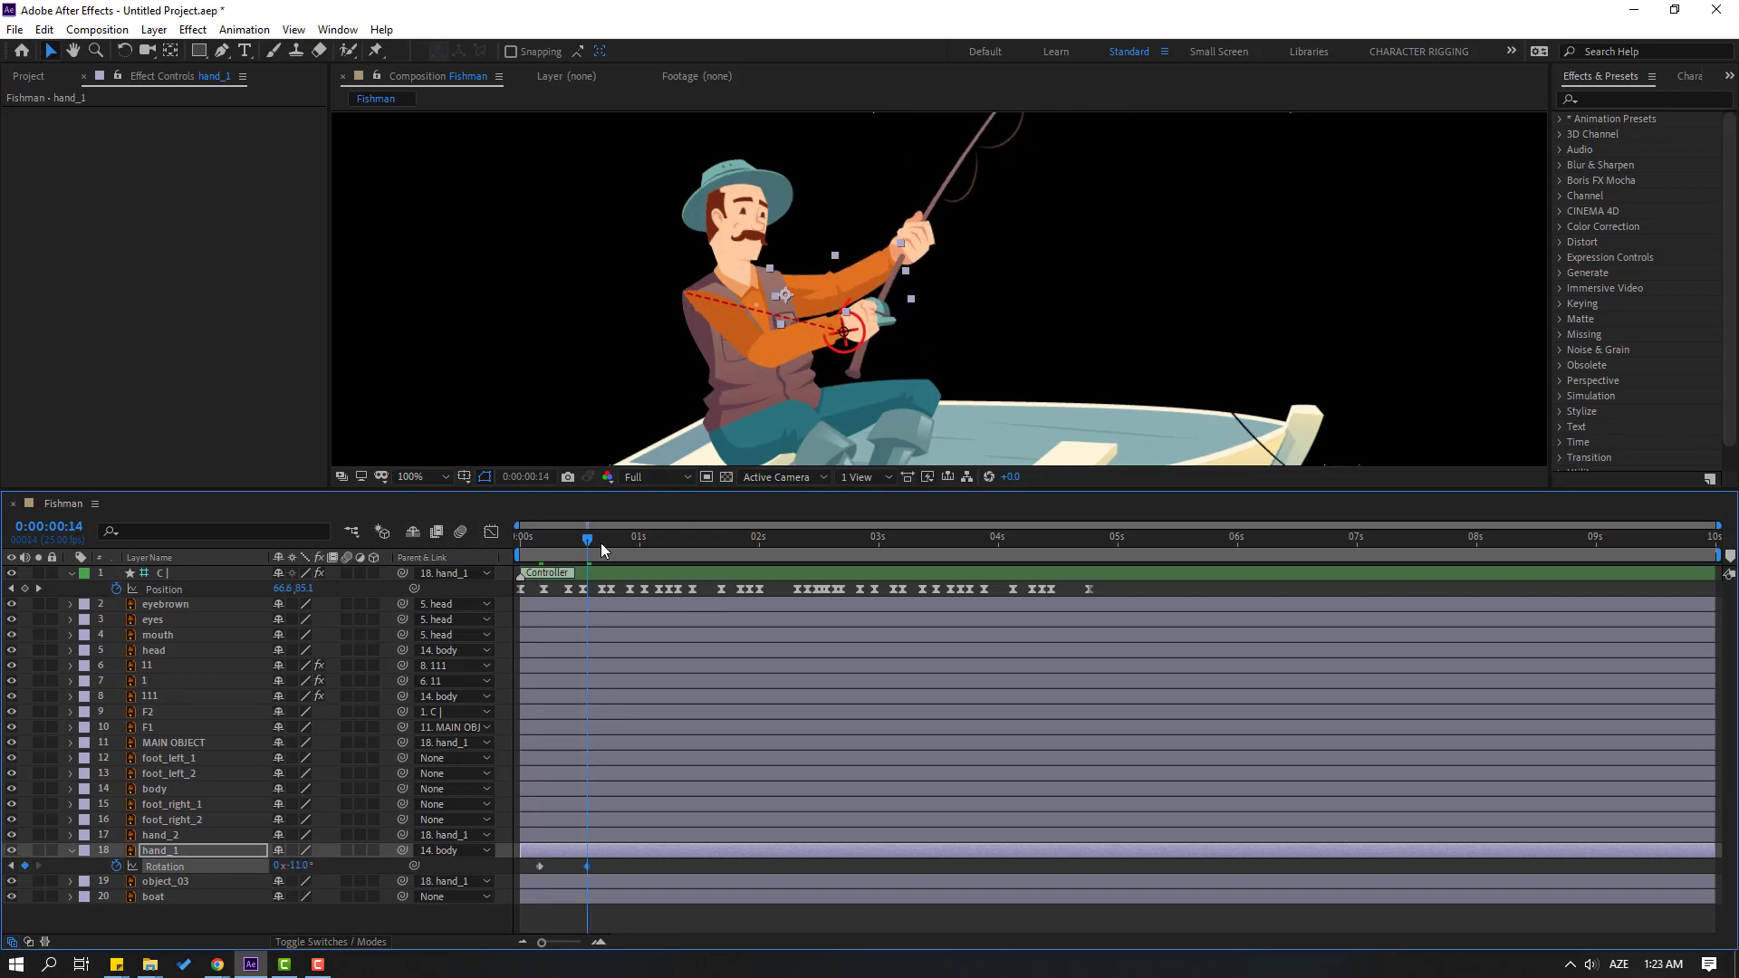
key(space)
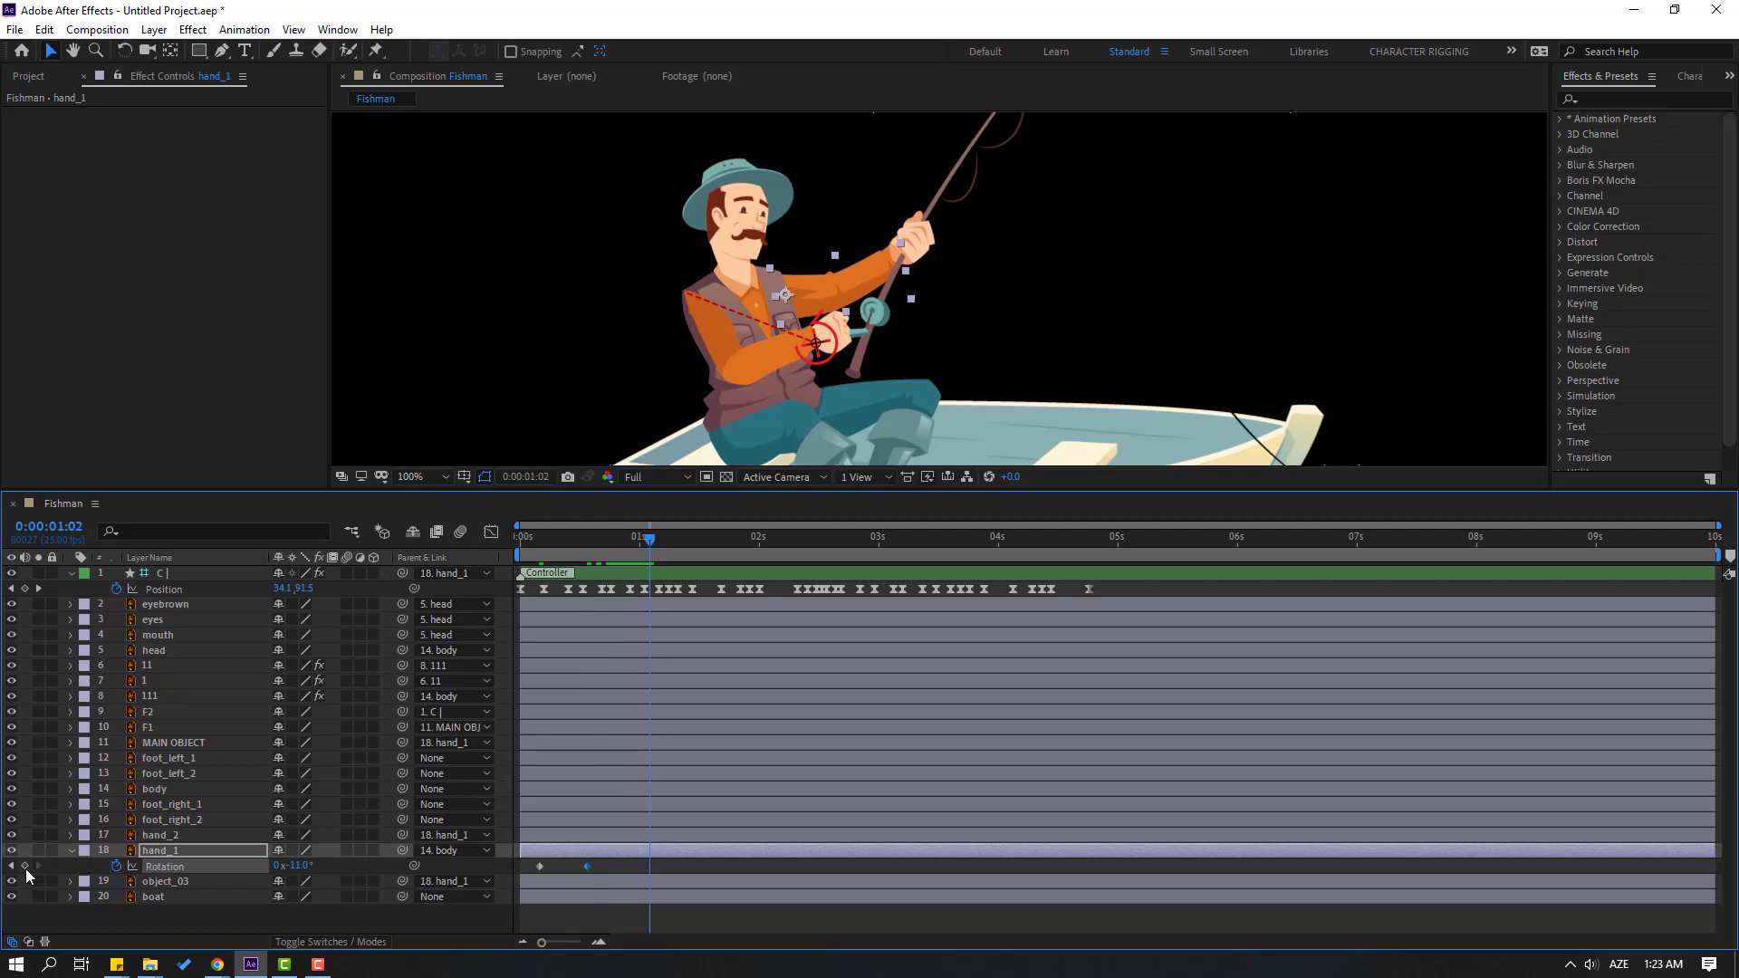
click(25, 867)
drag(678, 549, 728, 554)
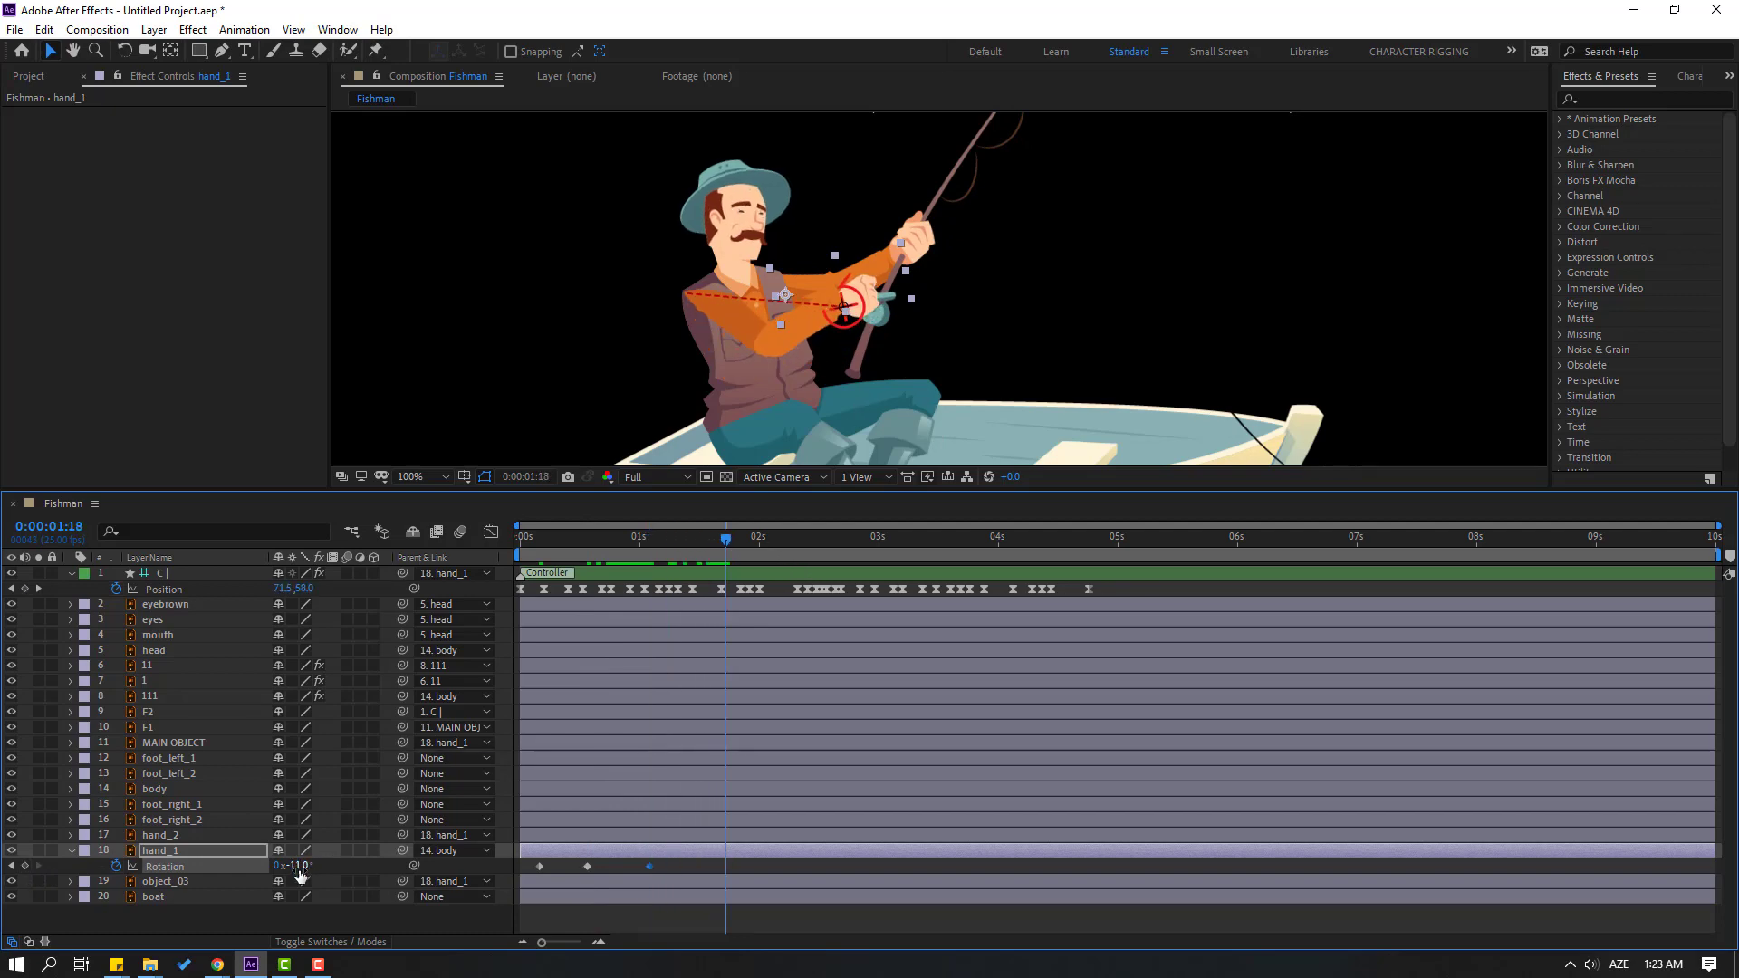
drag(297, 865, 307, 865)
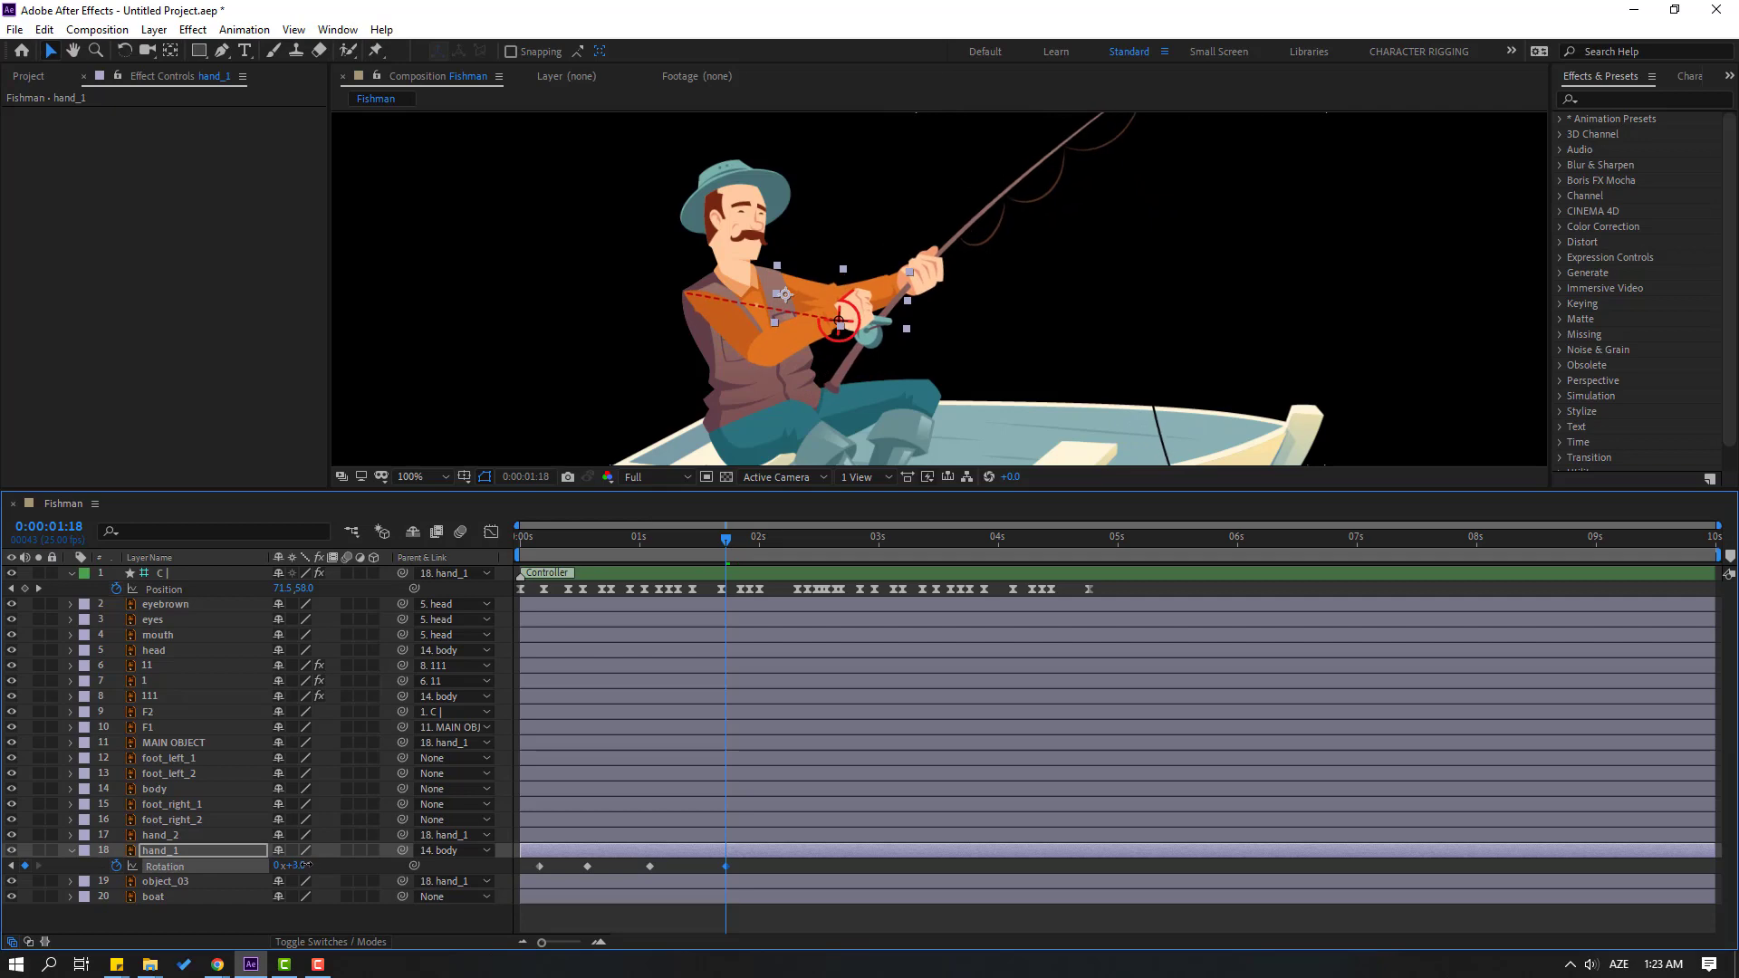
- Apply Easy Ease to all four hand_1 rotation keyframes
drag(756, 894, 542, 867)
right_click(541, 869)
mouse_move(652, 851)
click(867, 728)
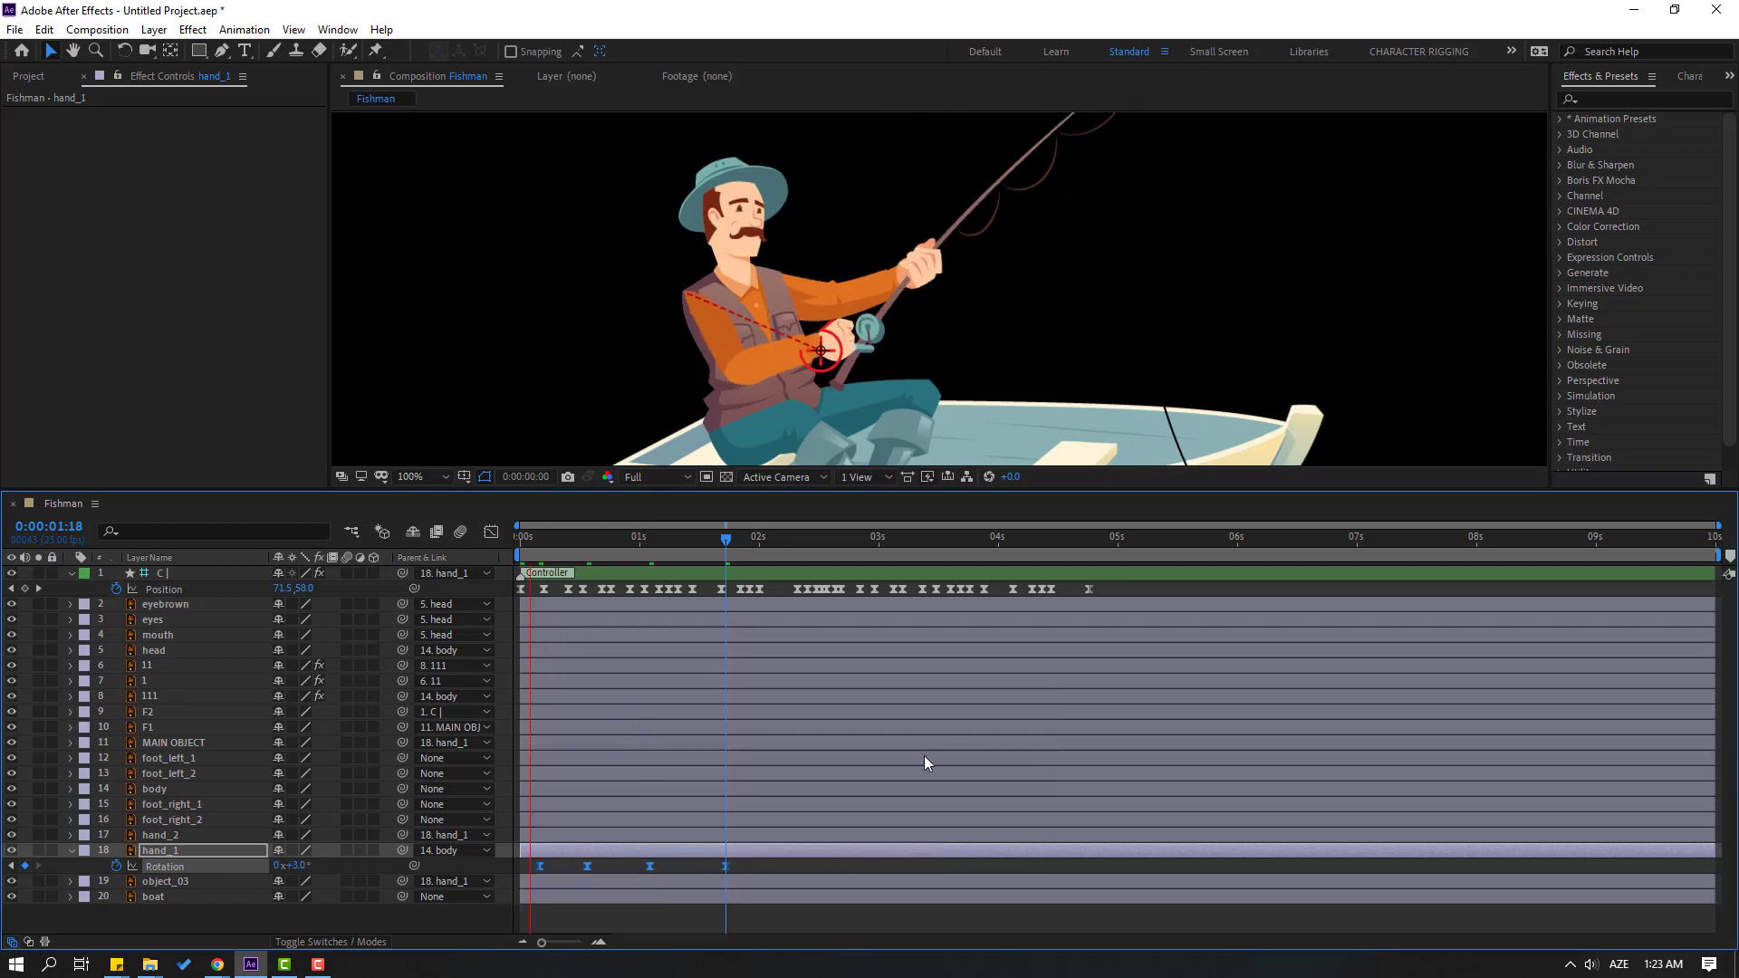
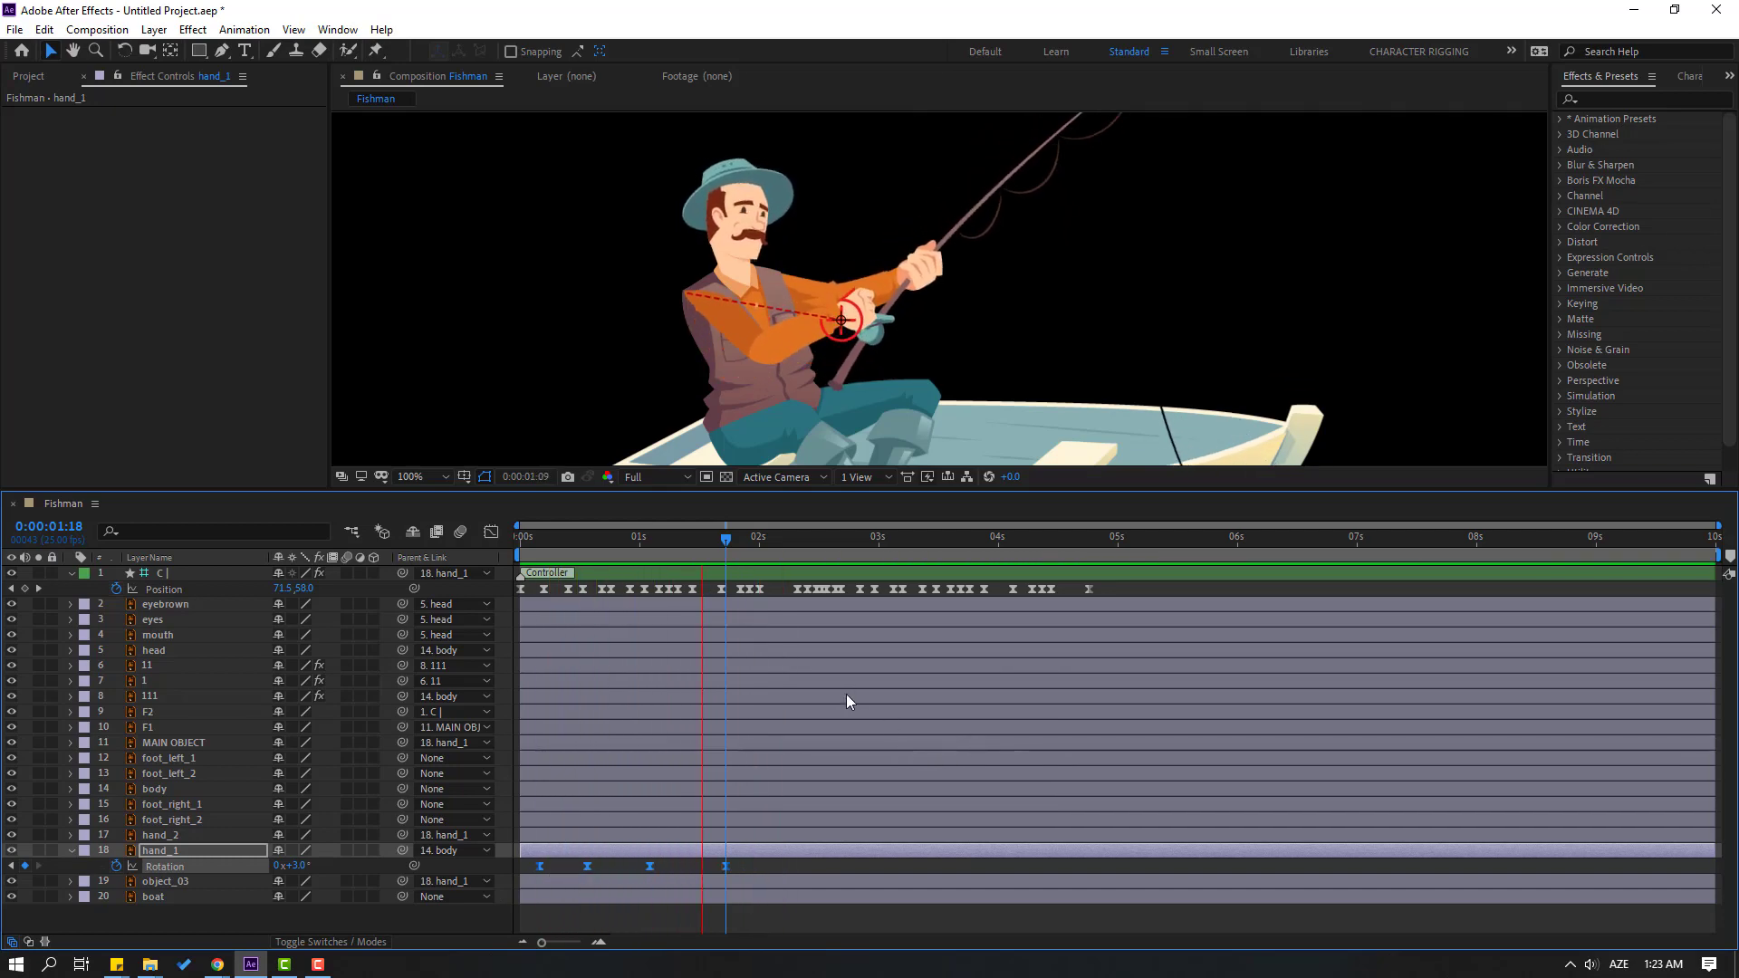
- Add more hand_1 Rotation keyframes every 10 frames from 2:04, reaching -10° and extending to about 4:14
key(space)
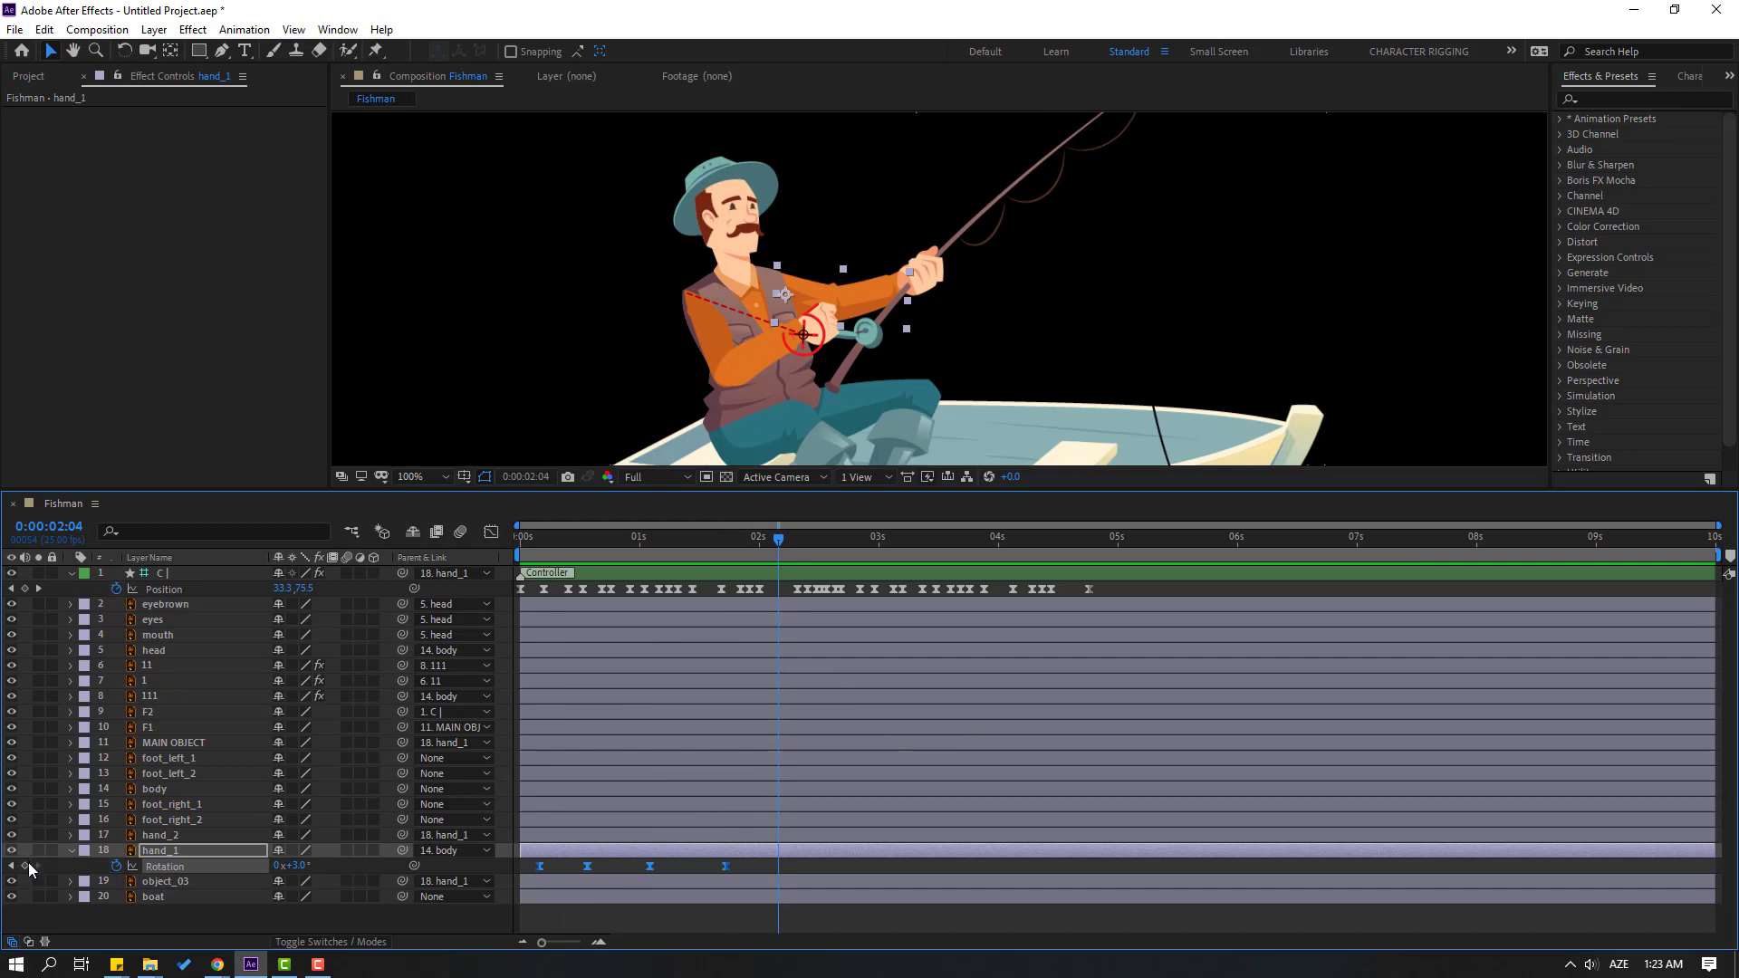
click(26, 866)
key(shift+Page_Down)
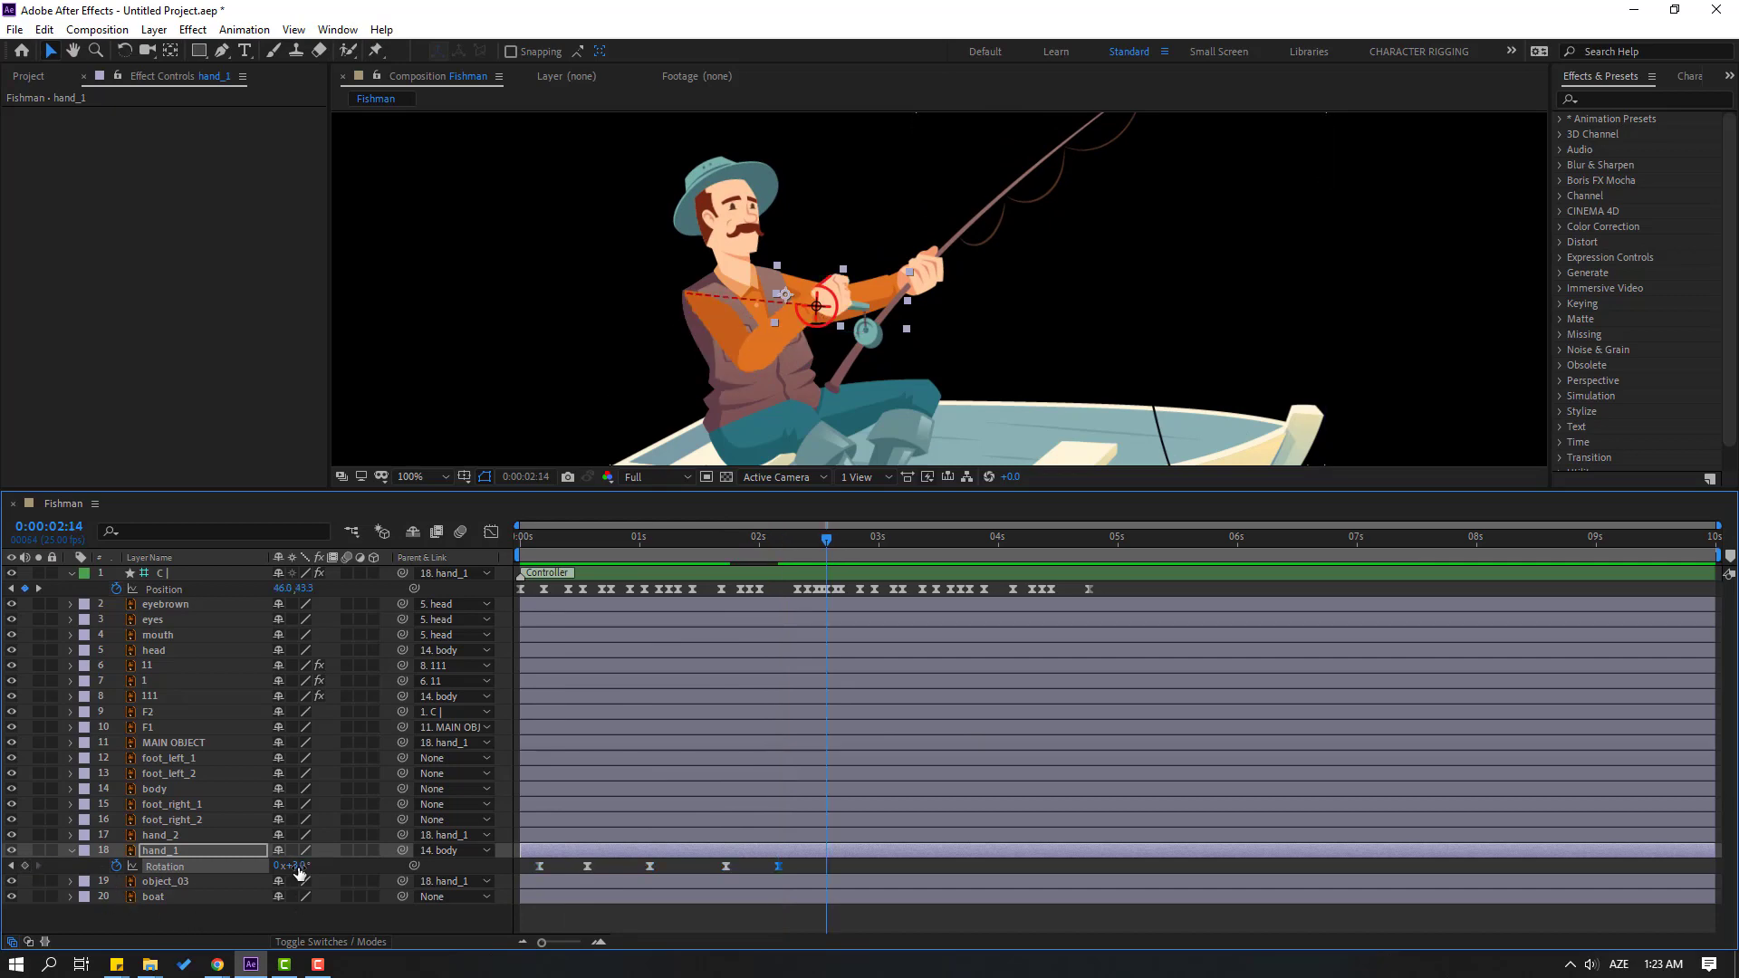
mouse_move(298, 866)
mouse_down()
mouse_move(284, 871)
mouse_move(316, 867)
mouse_move(297, 867)
mouse_up()
key(shift+Page_Down)
key(shift+Page_Down)
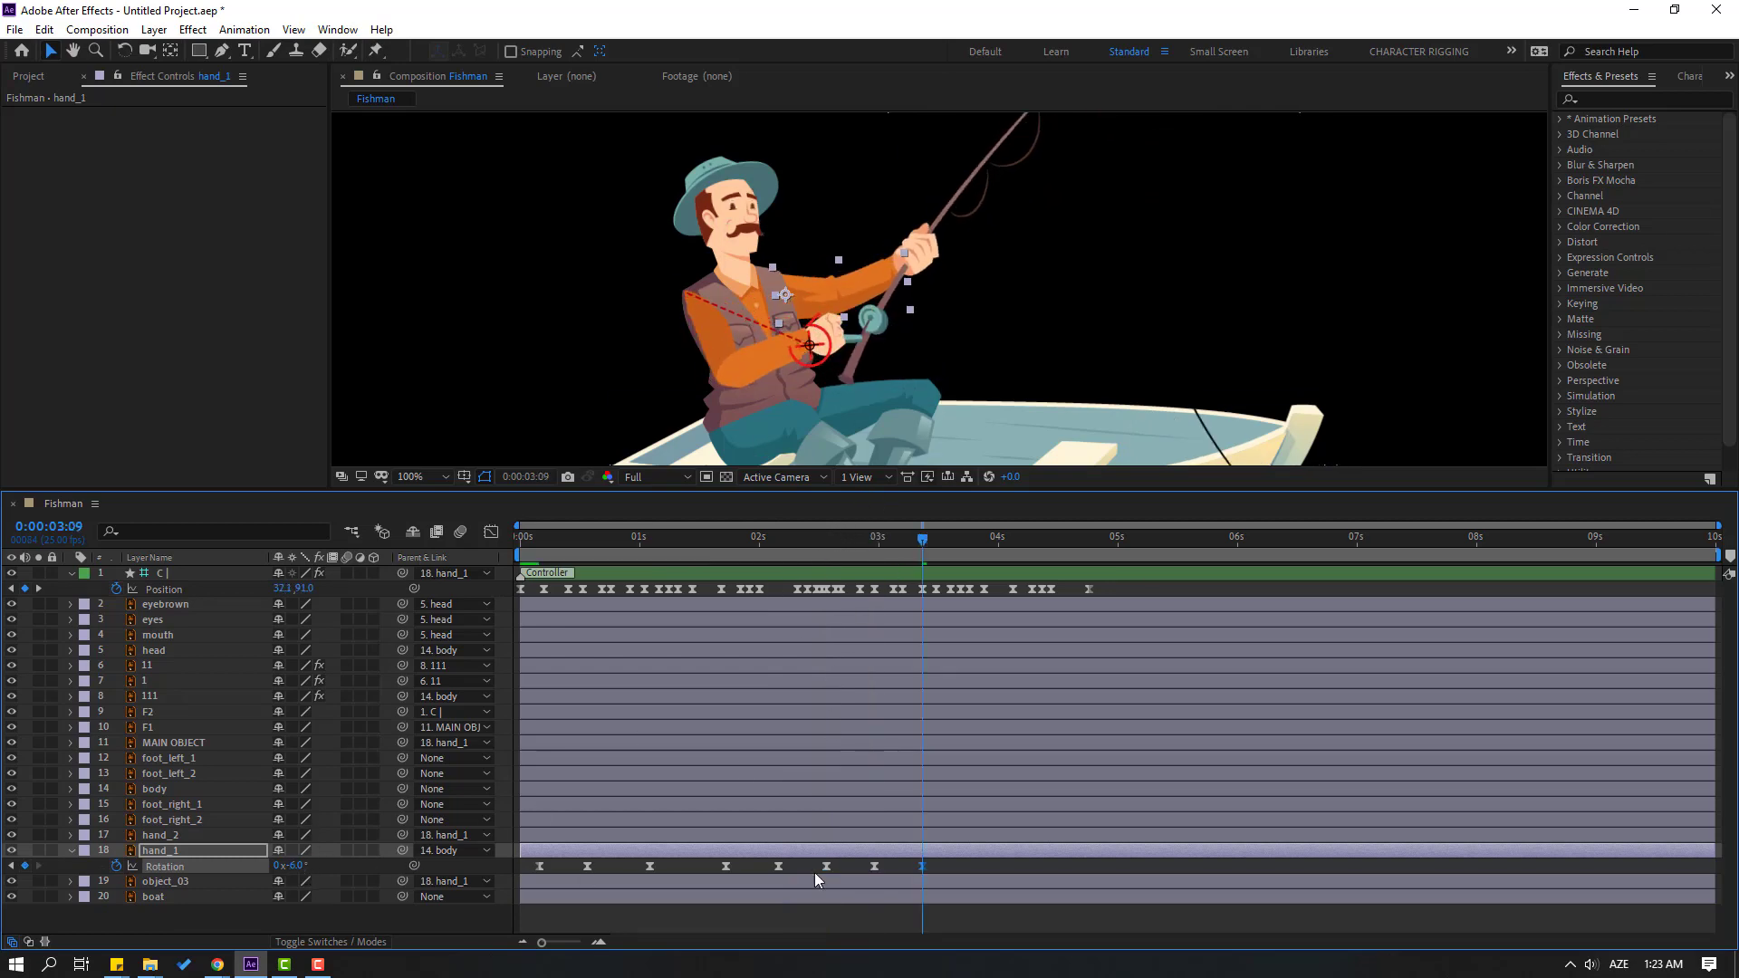
key(shift+Page_Down)
key(shift+Page_Down)
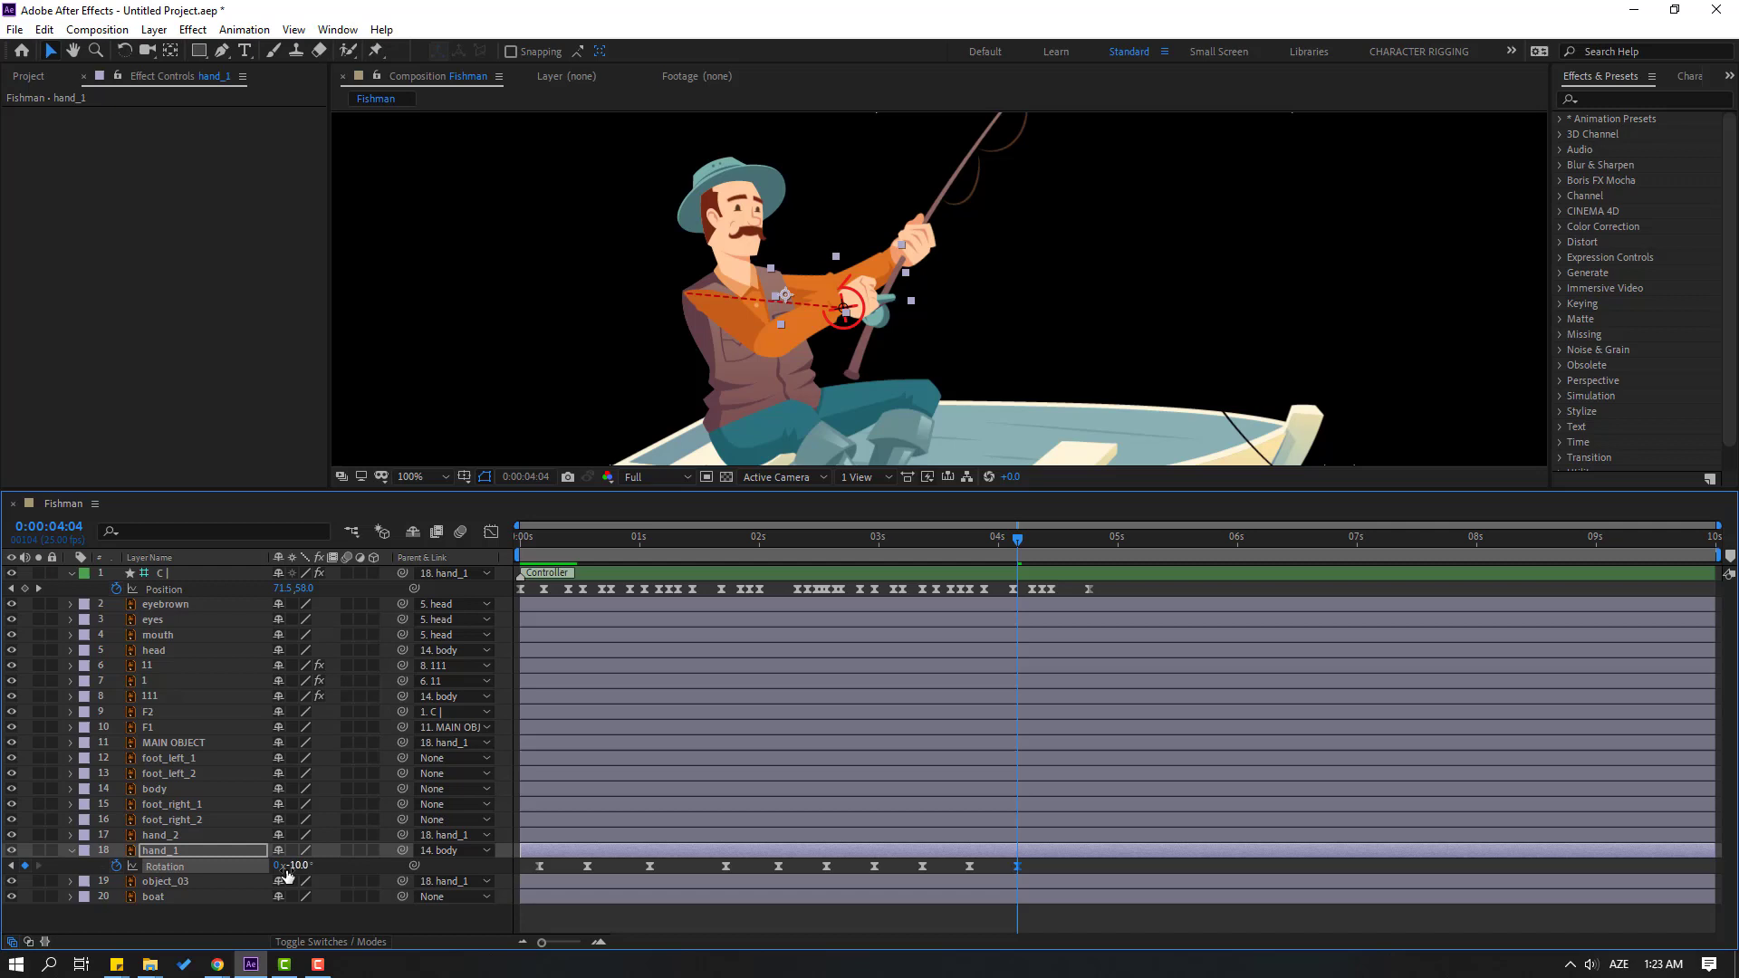
key(shift+Page_Down)
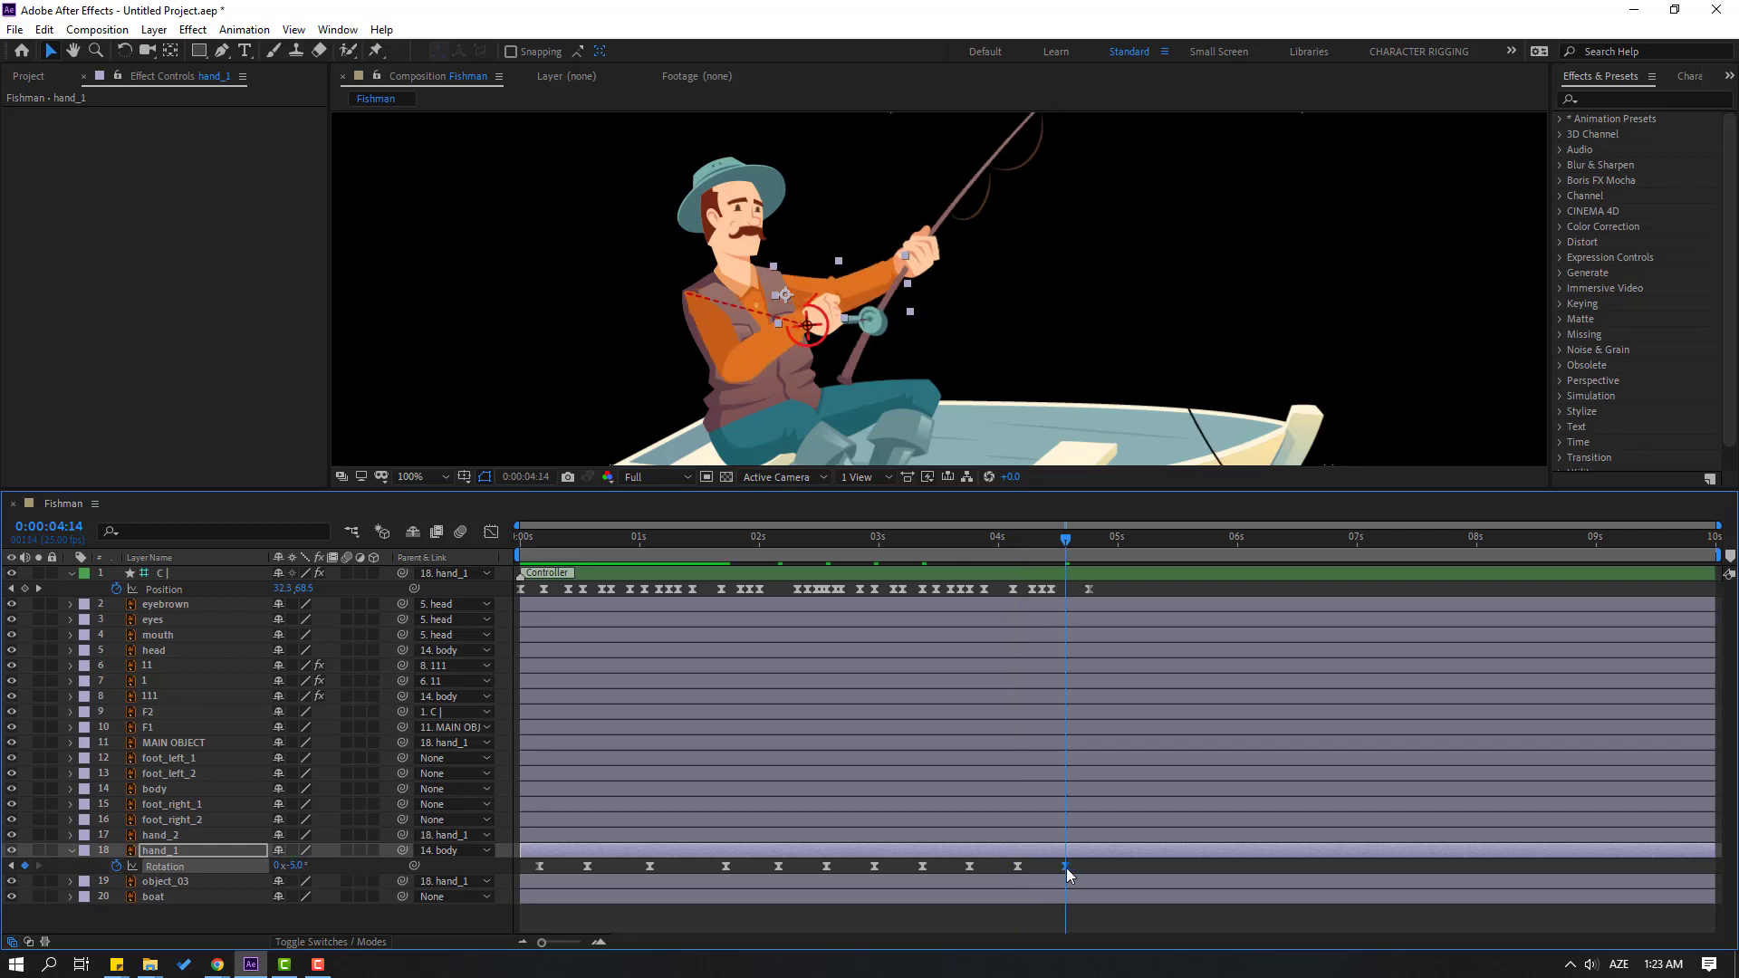
drag(1066, 867, 1103, 869)
- Preview the rocking arm, return near the start, and select the body layer
key(space)
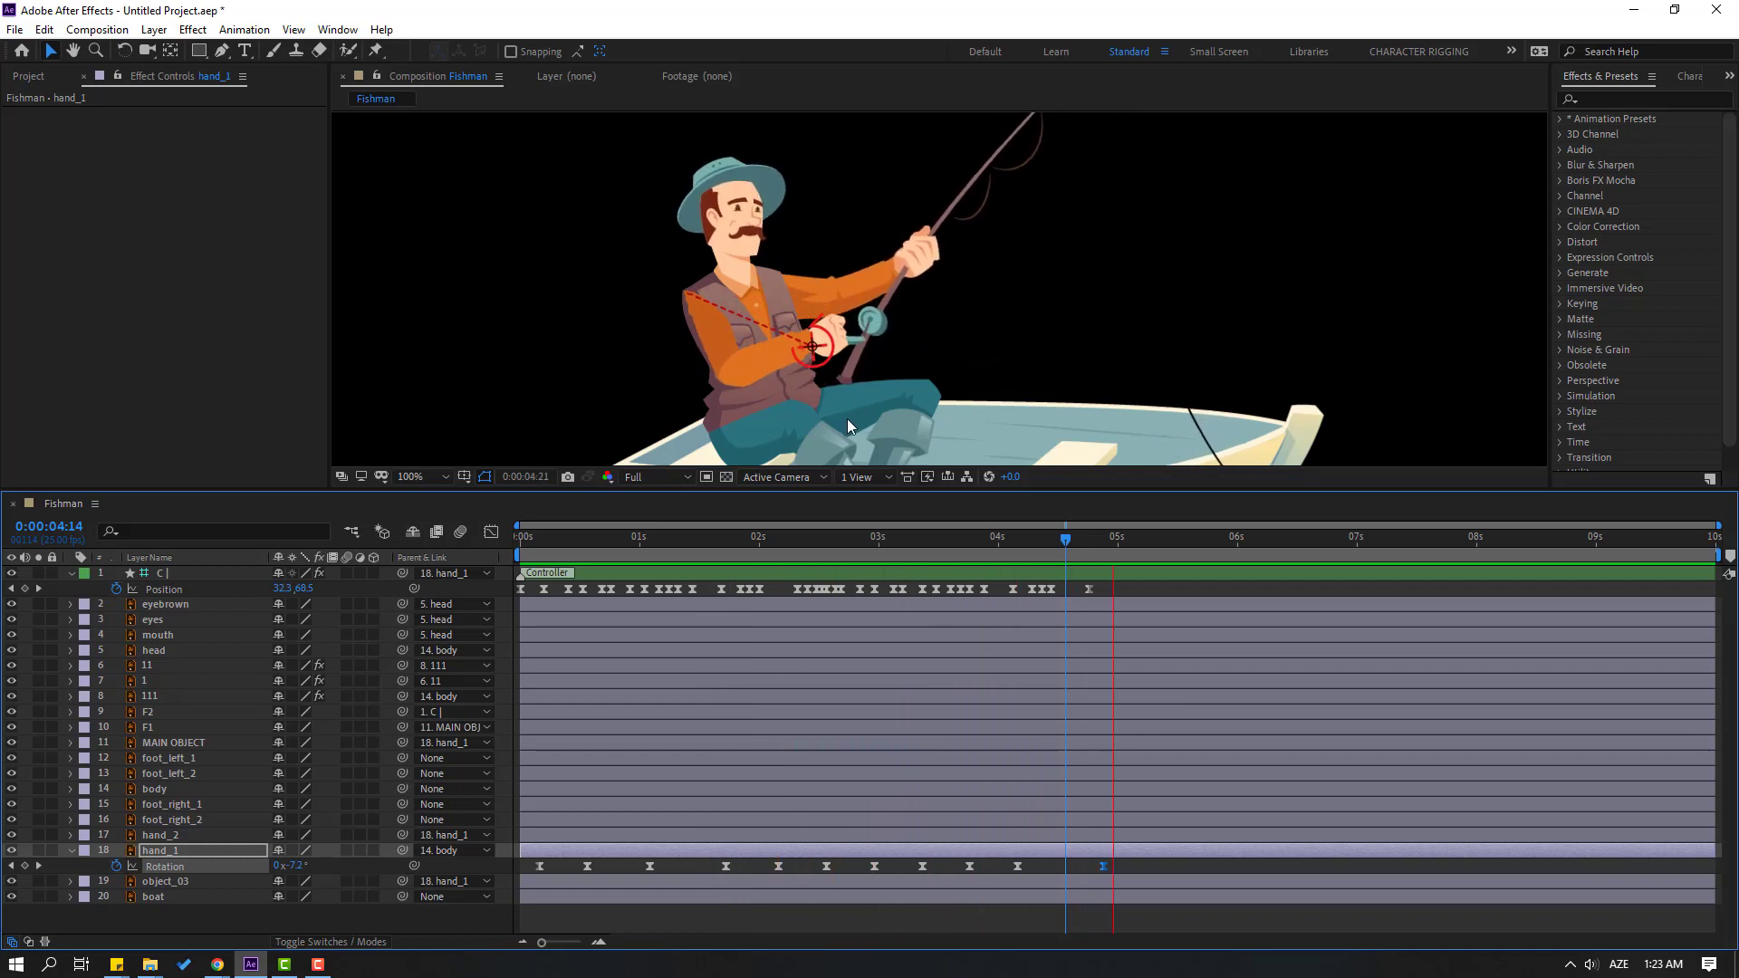
scroll(845, 419, down, 2)
drag(905, 547, 505, 568)
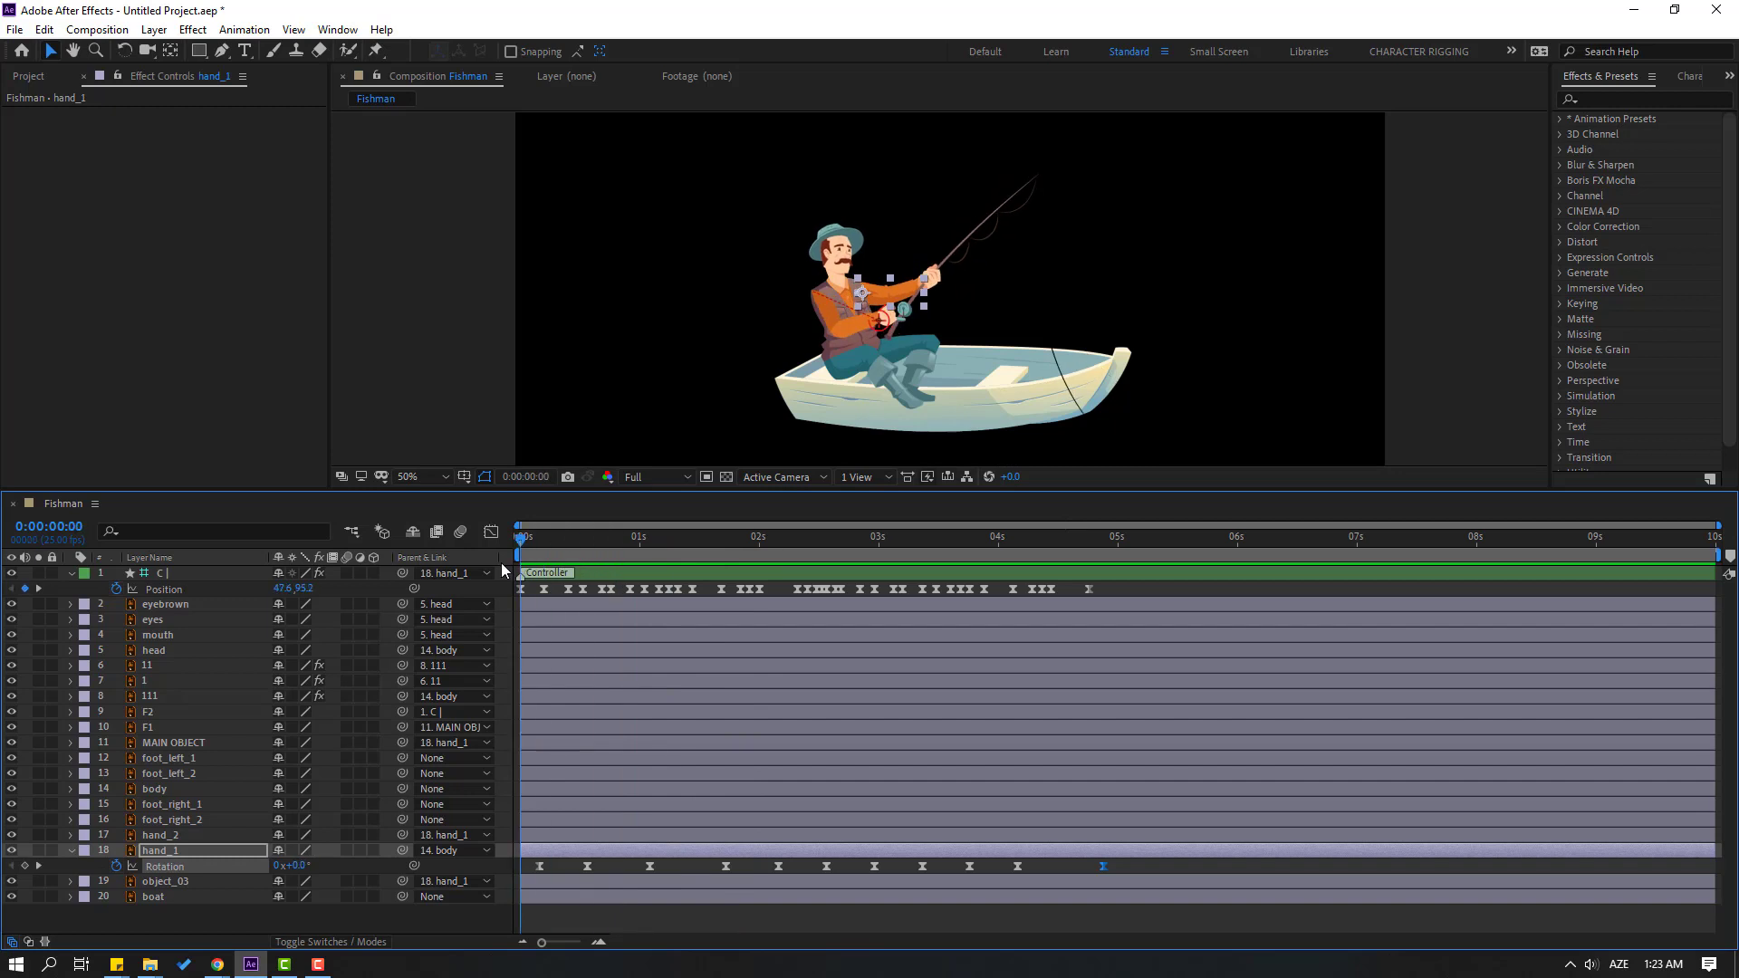
click(164, 794)
- Reveal the body layer's Rotation, try a test tilt, undo it and preview
scroll(963, 292, up, 2)
key(r)
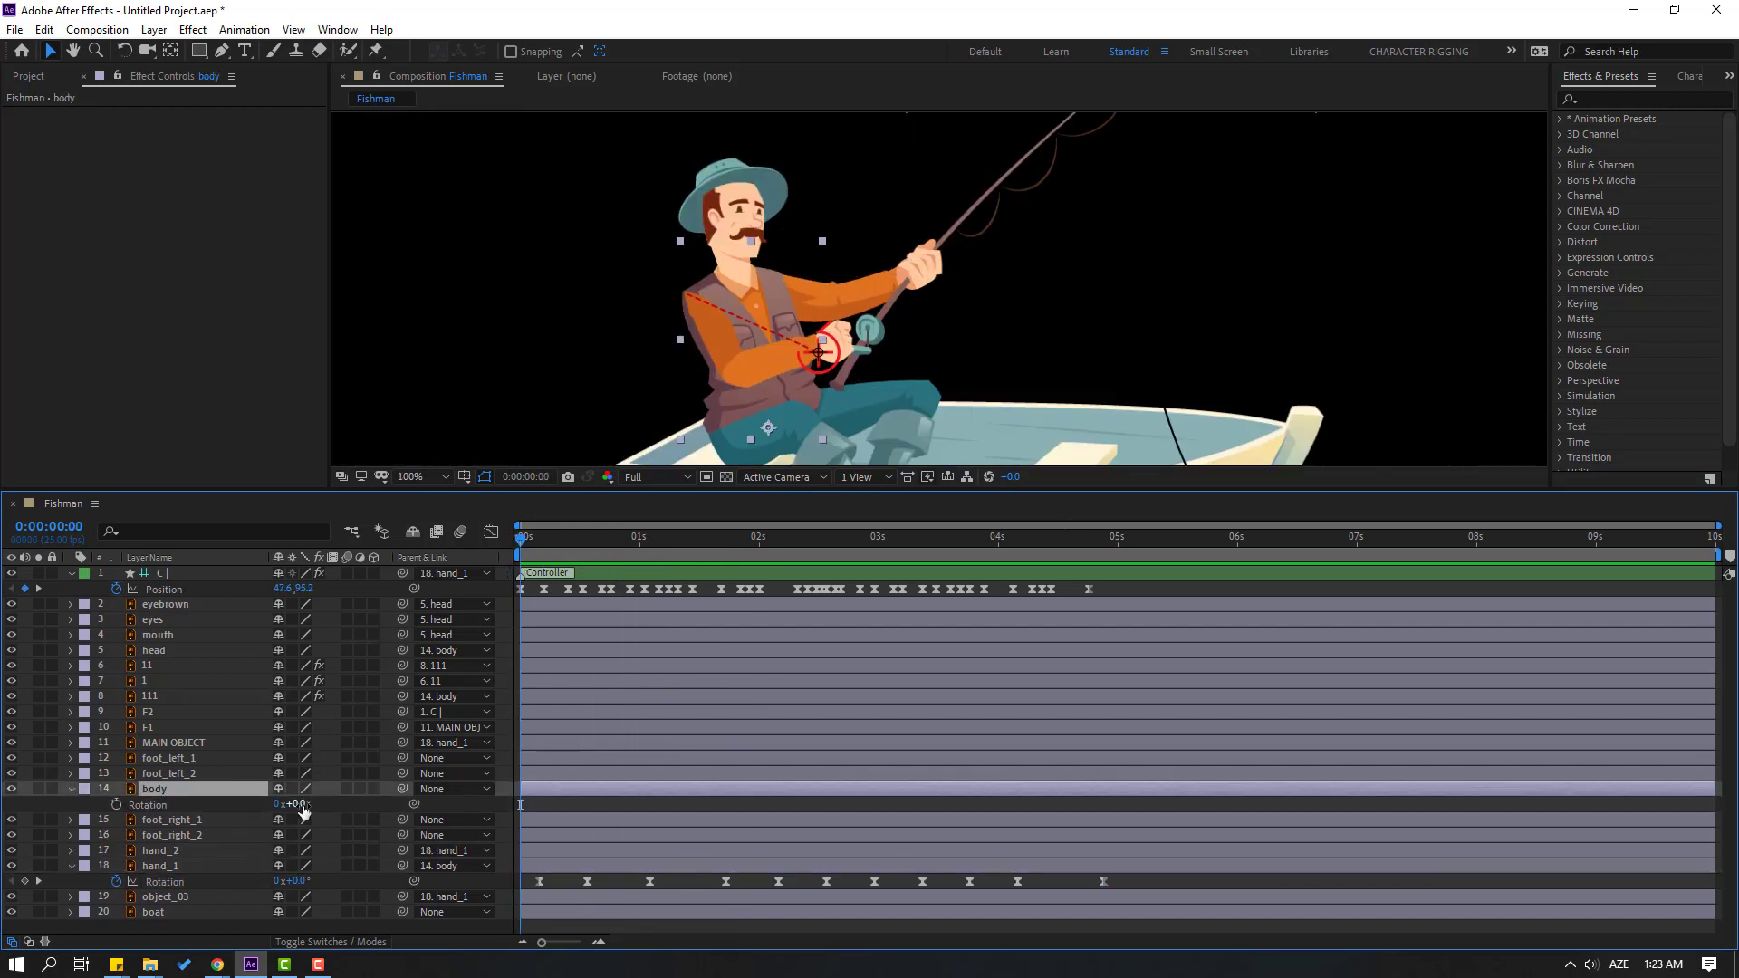
drag(294, 803, 258, 803)
key(ctrl+z)
key(space)
- Keyframe body Rotation from frame 3, tilting forward at frame 13 then leaning back about 5°
click(116, 804)
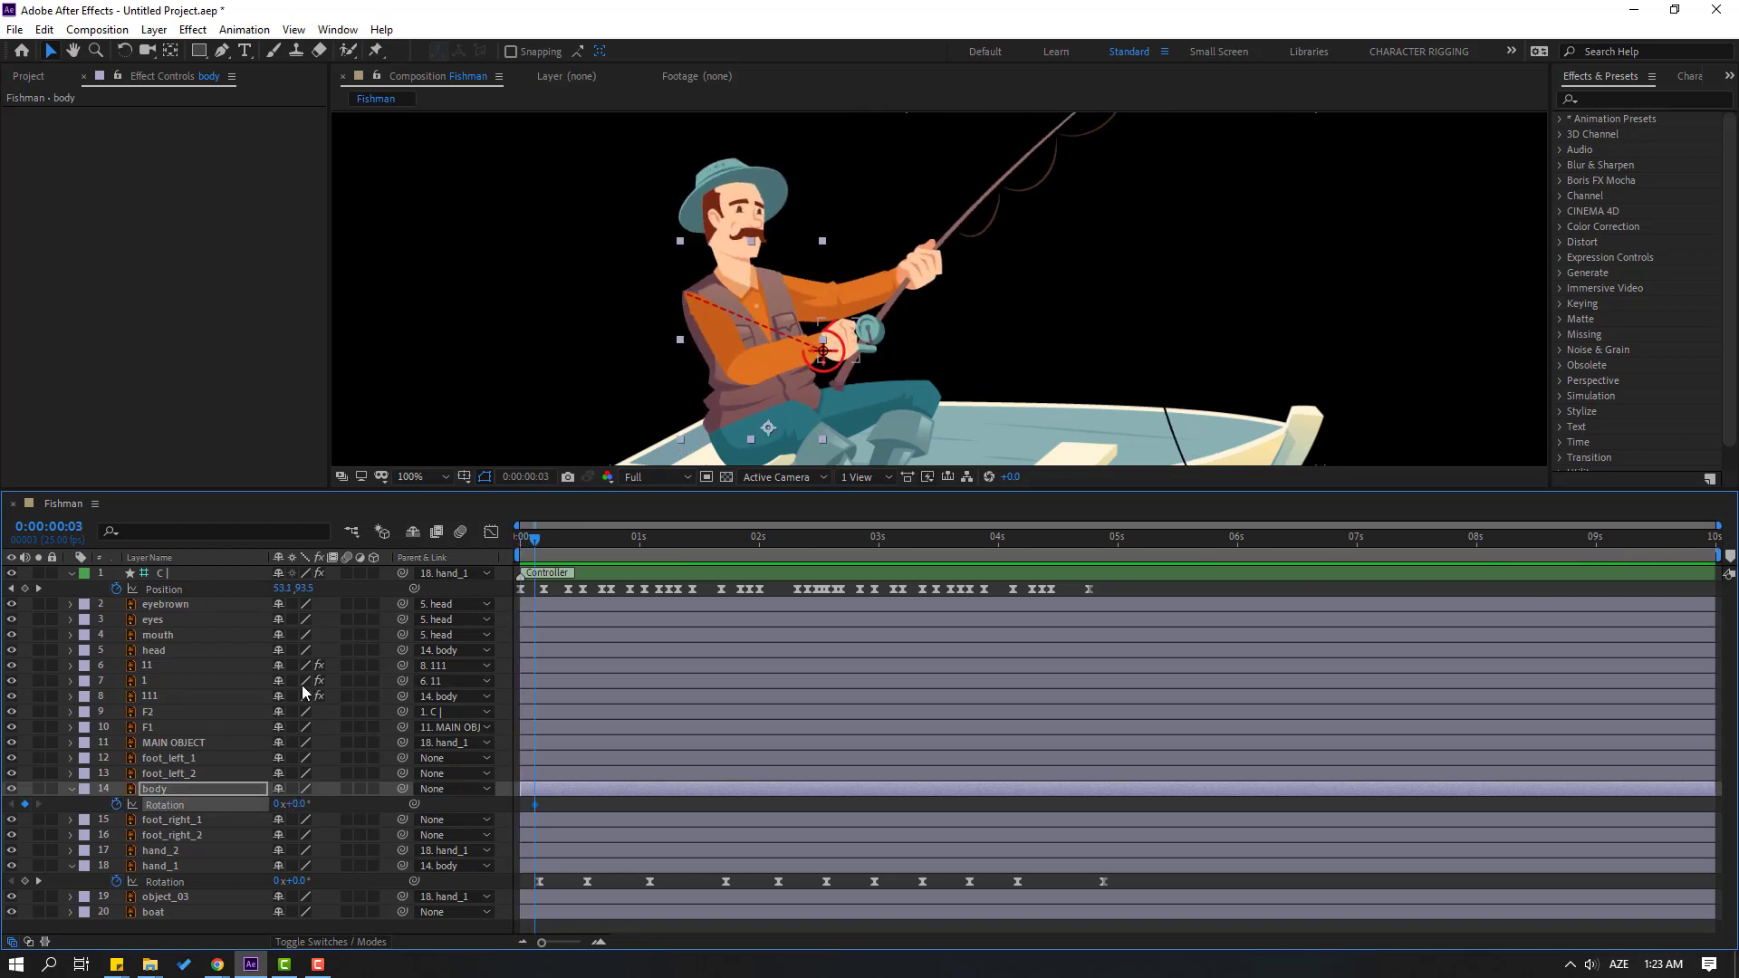
key(shift+Page_Down)
drag(296, 805, 300, 805)
drag(541, 543, 644, 543)
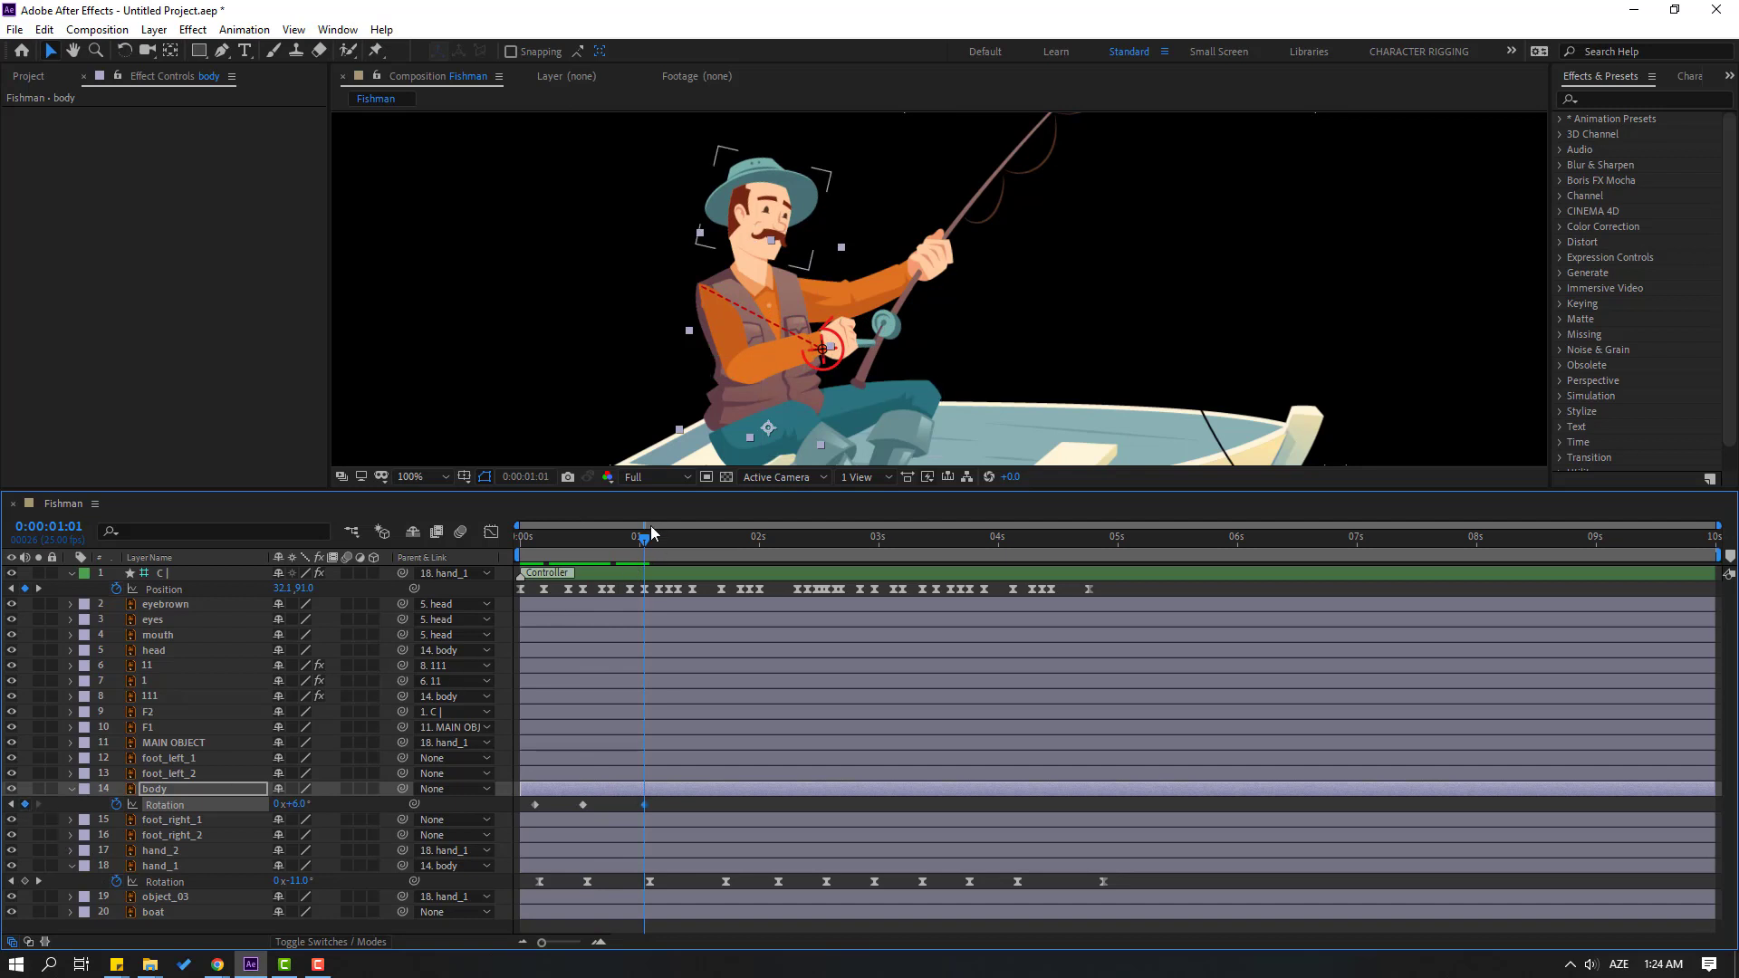
key(shift+Page_Down)
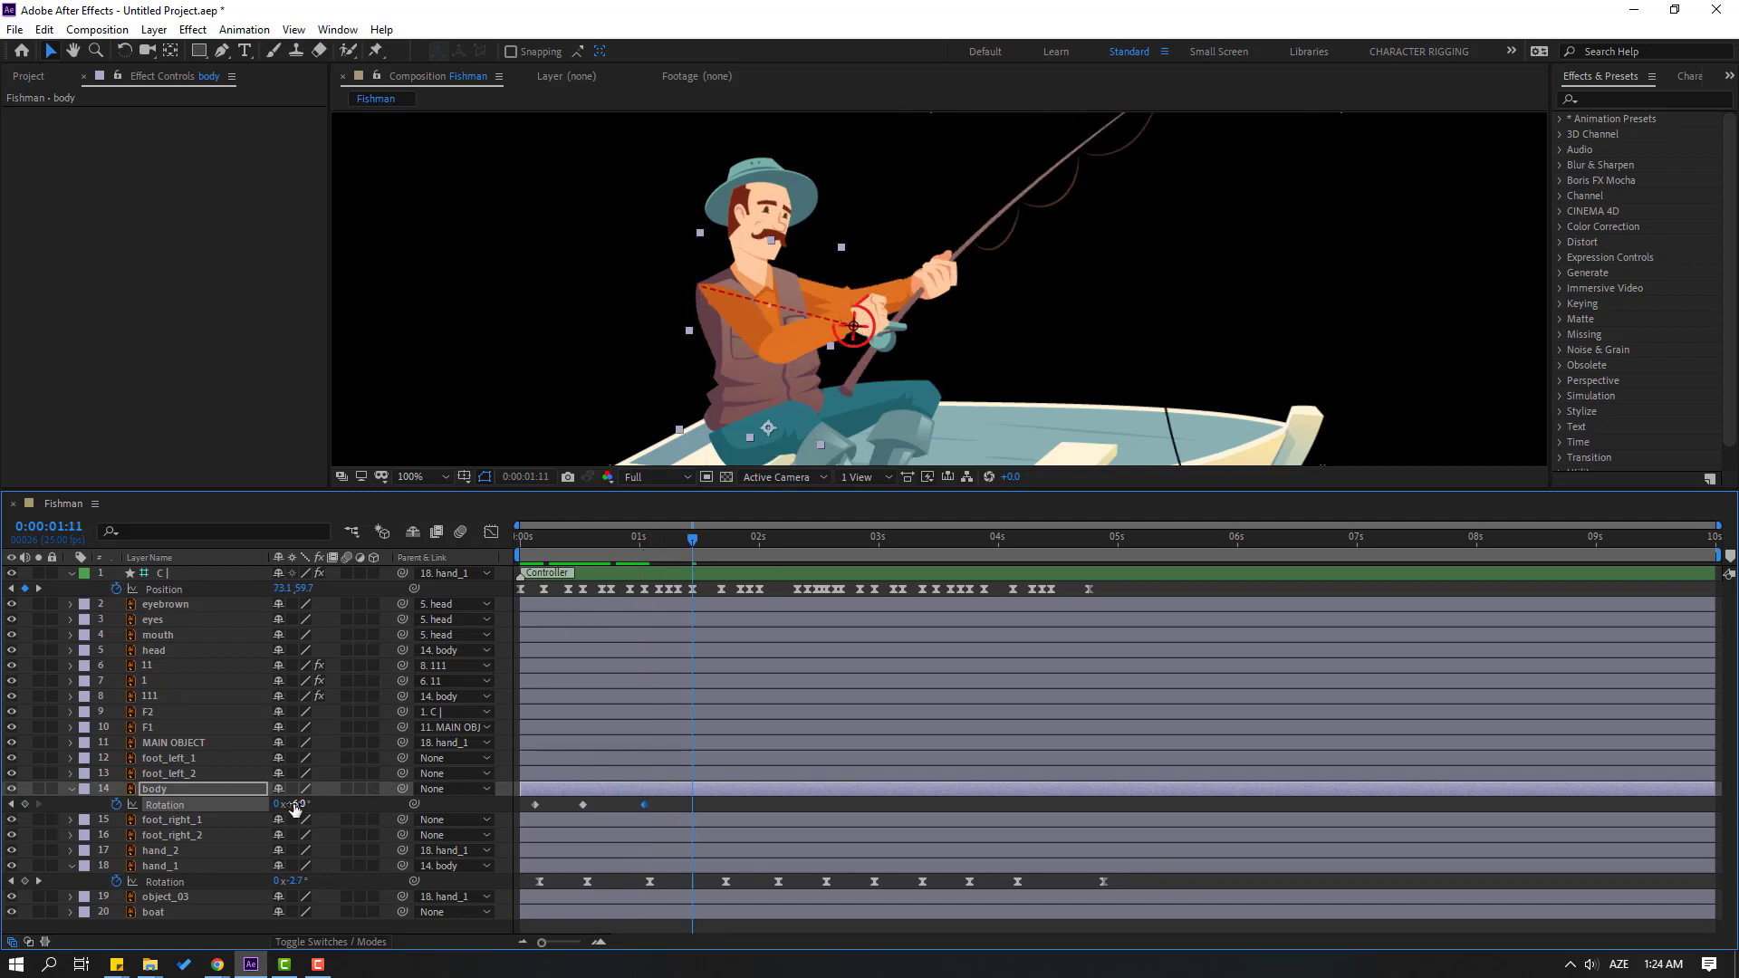
drag(299, 803, 294, 803)
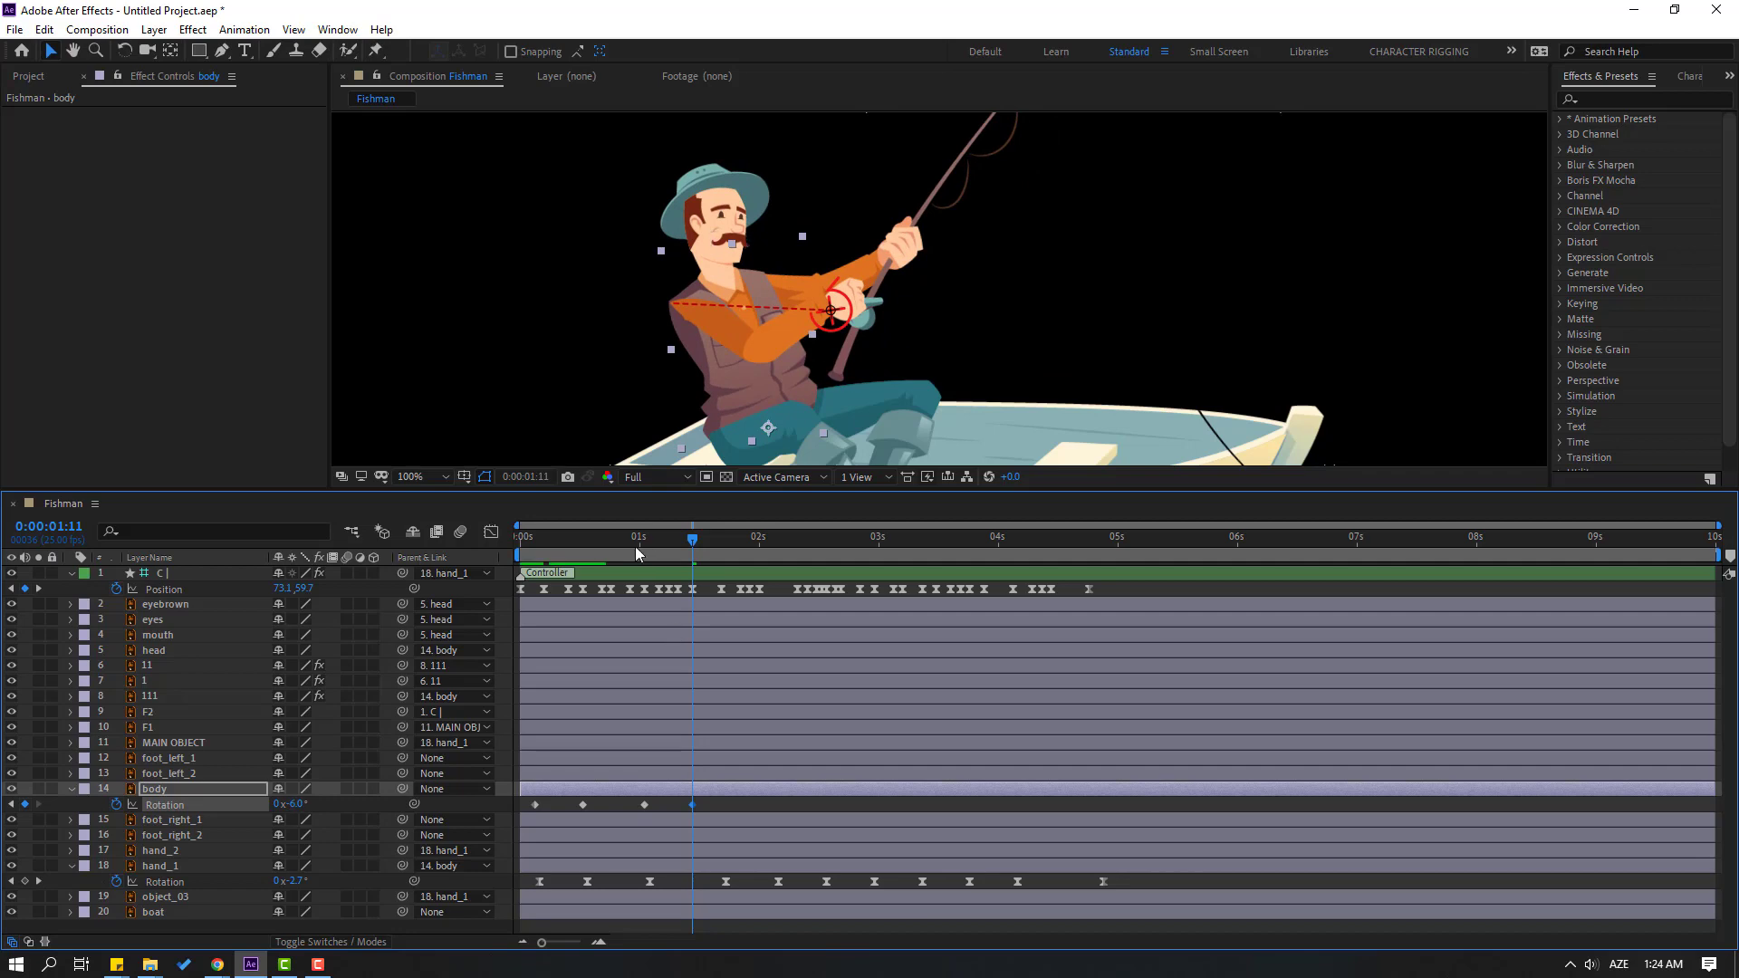
drag(637, 554, 692, 554)
- Apply Easy Ease to all body Rotation keyframes and preview the rocking
drag(712, 807, 525, 817)
right_click(534, 806)
mouse_move(710, 801)
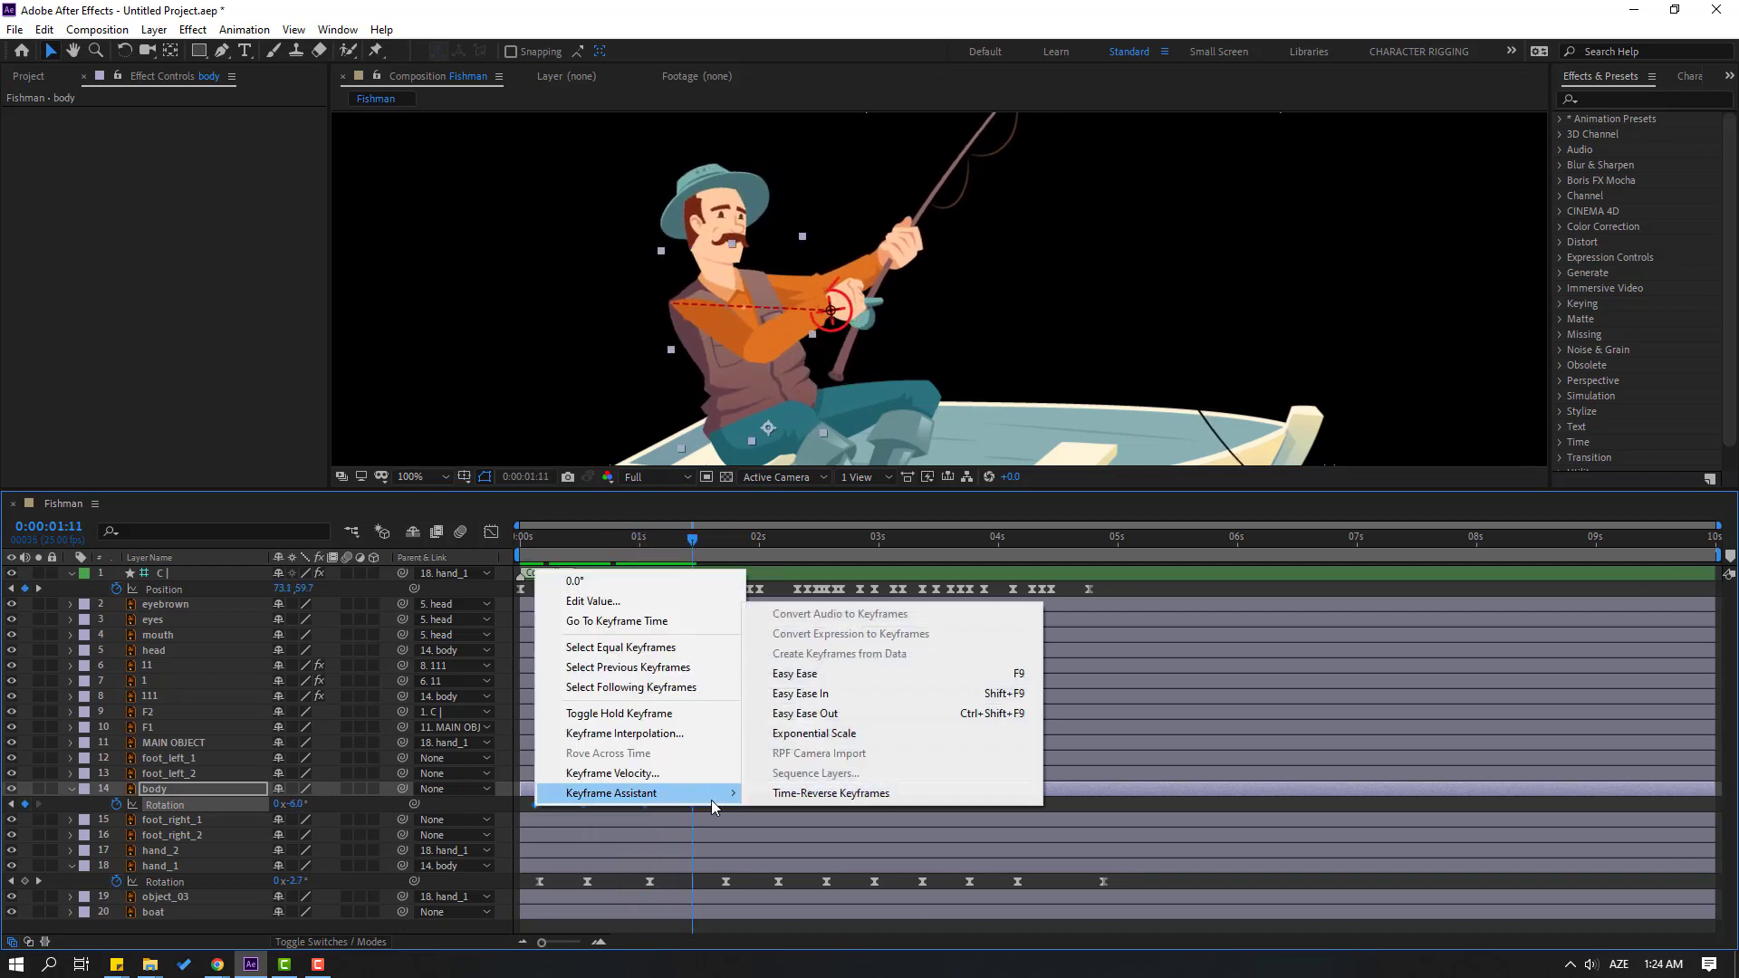
click(842, 679)
key(space)
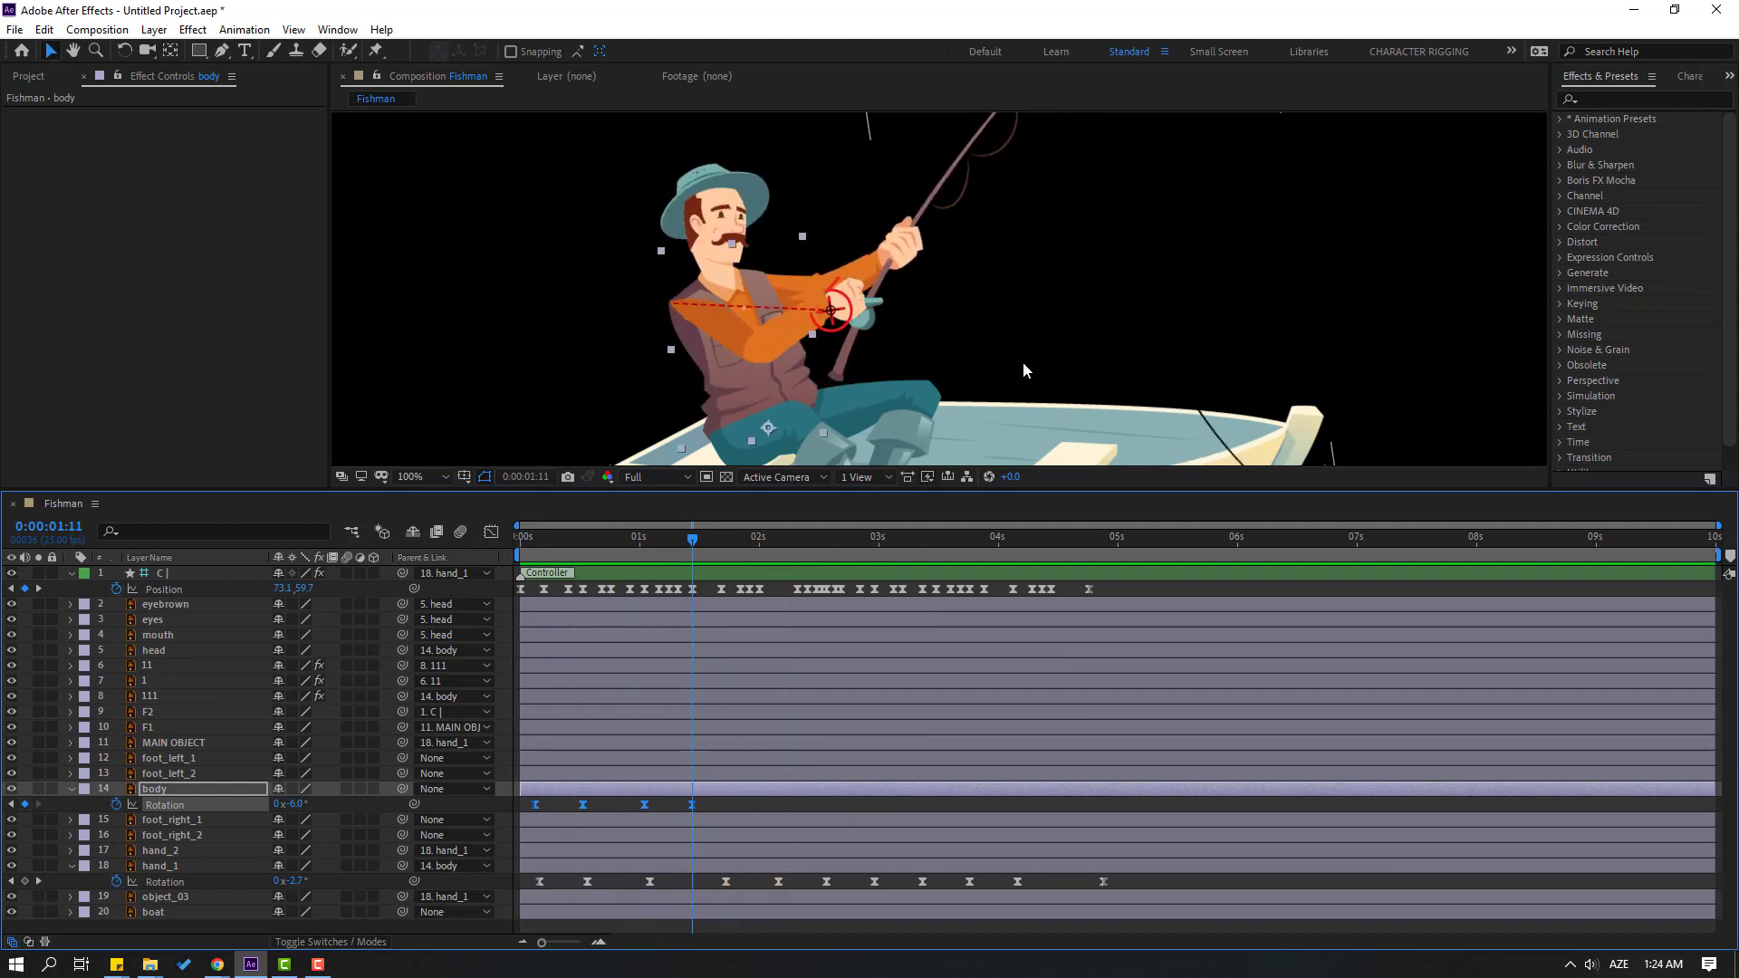
key(space)
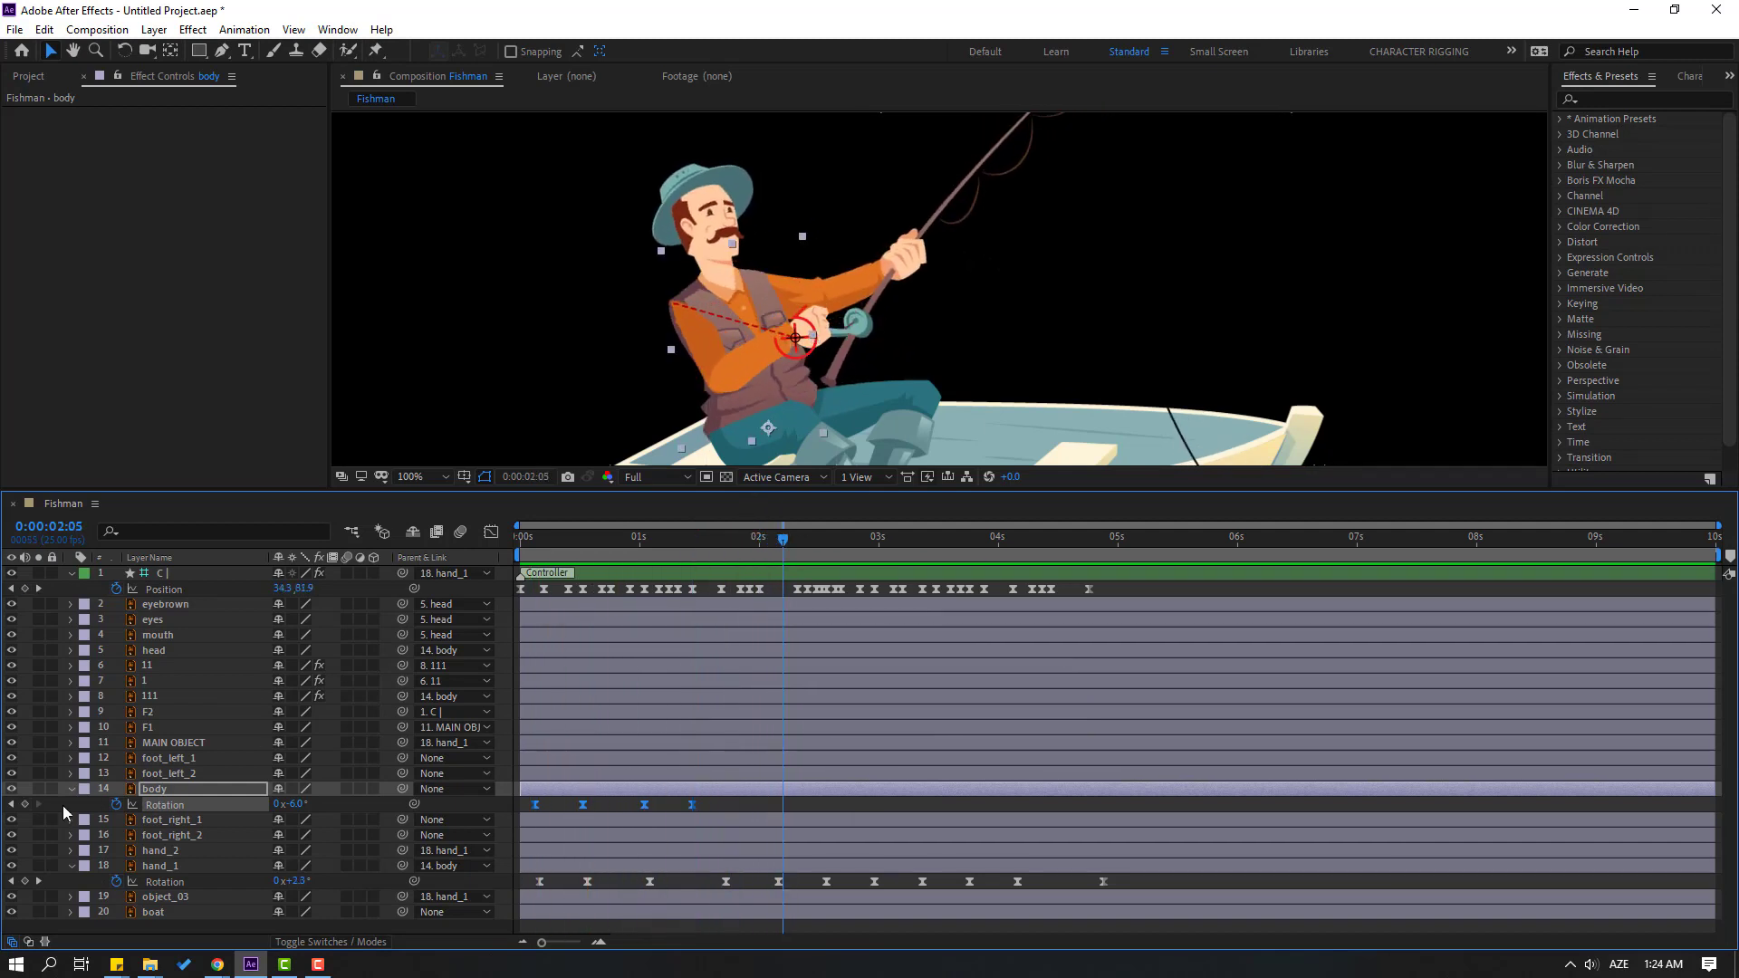
- Add body Rotation keys at +4° and then 0° near 3:22, nudging the last key later
key(shift+Page_Down)
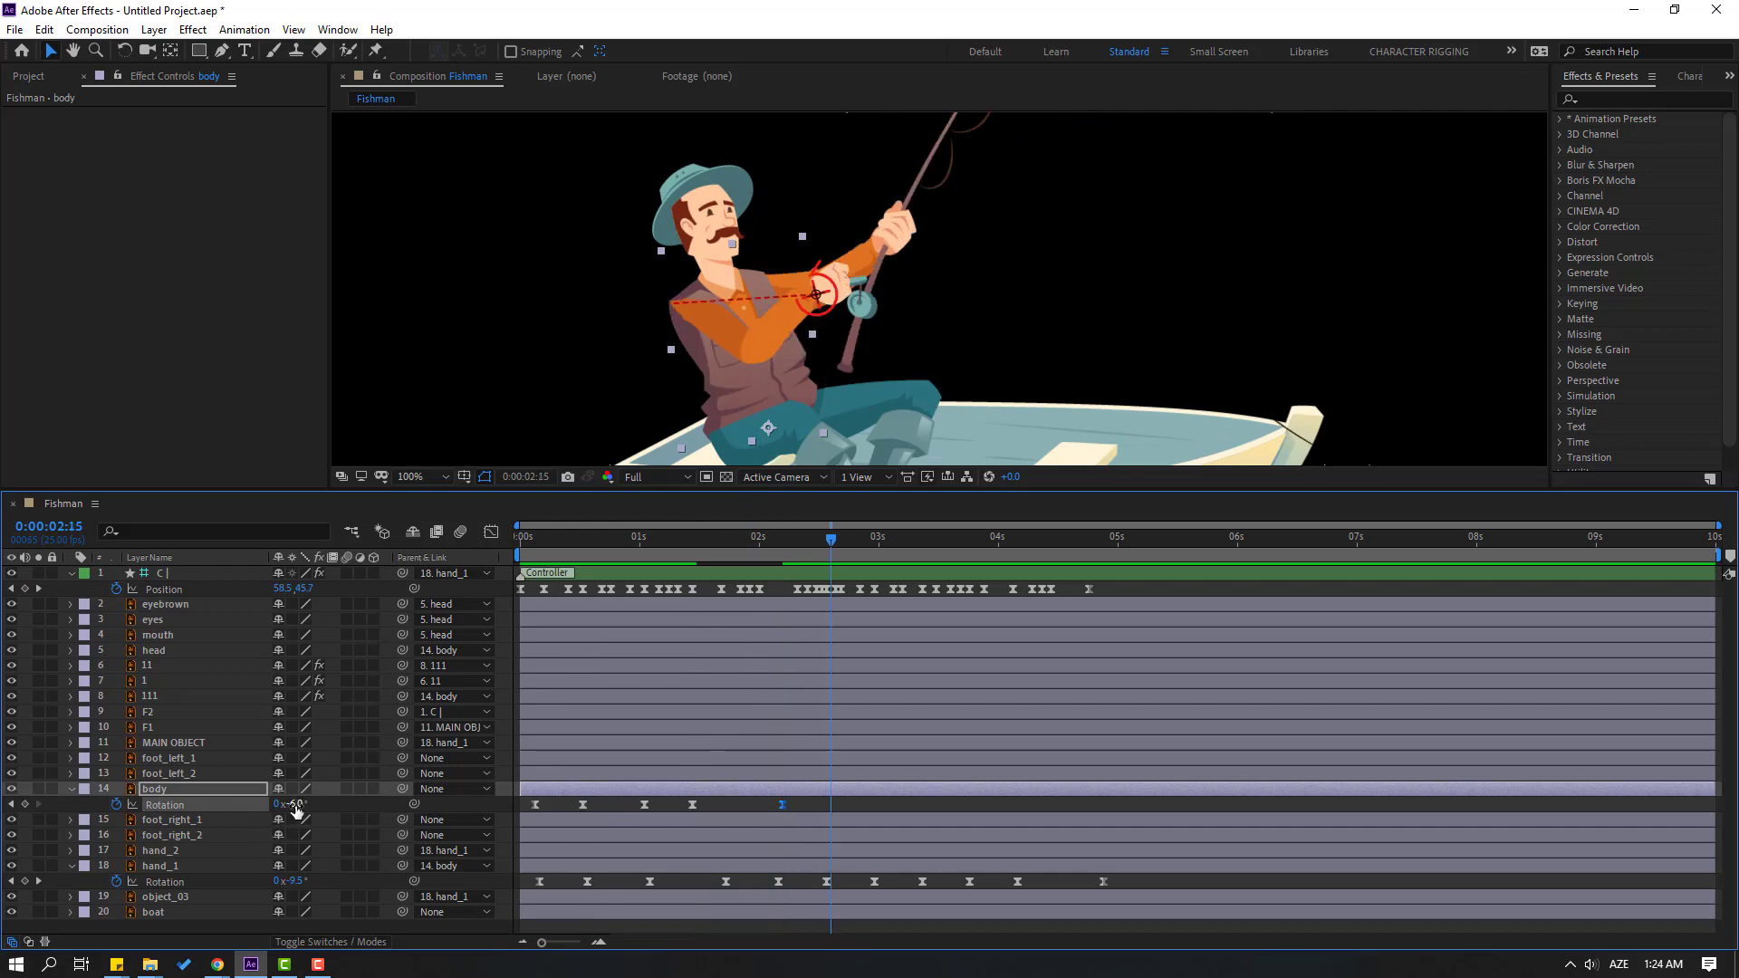
drag(292, 804, 305, 805)
drag(907, 543, 936, 542)
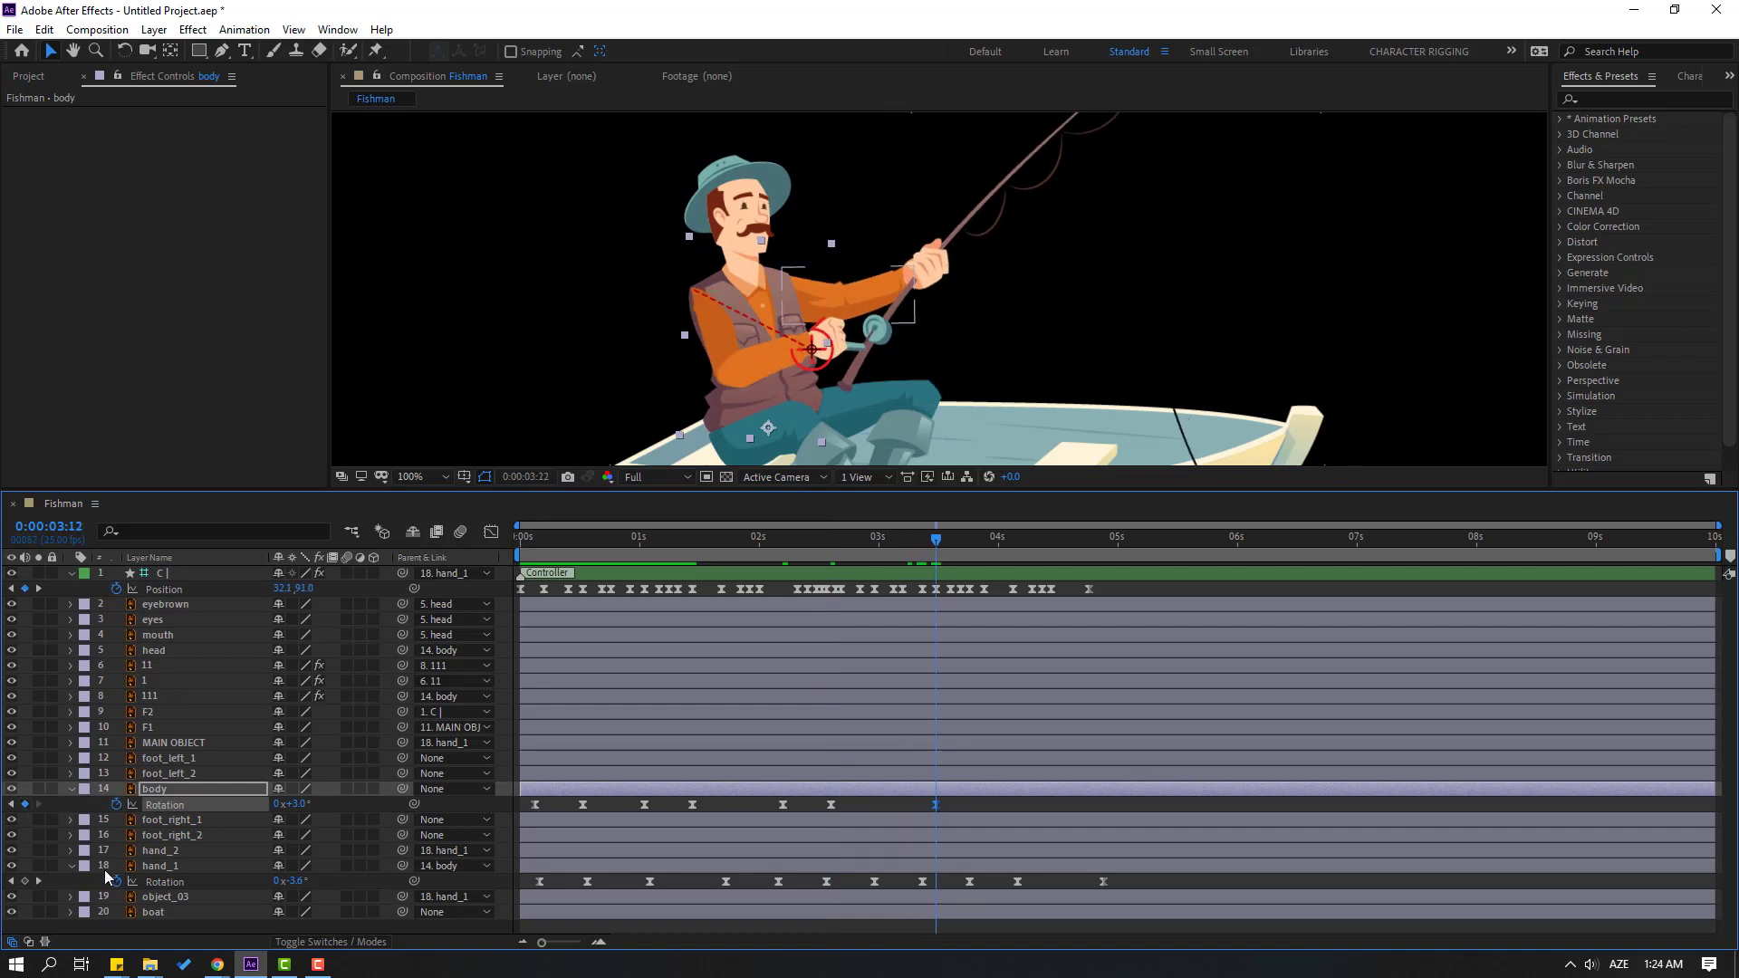
key(shift+Page_Down)
click(297, 806)
text(0)
key(Return)
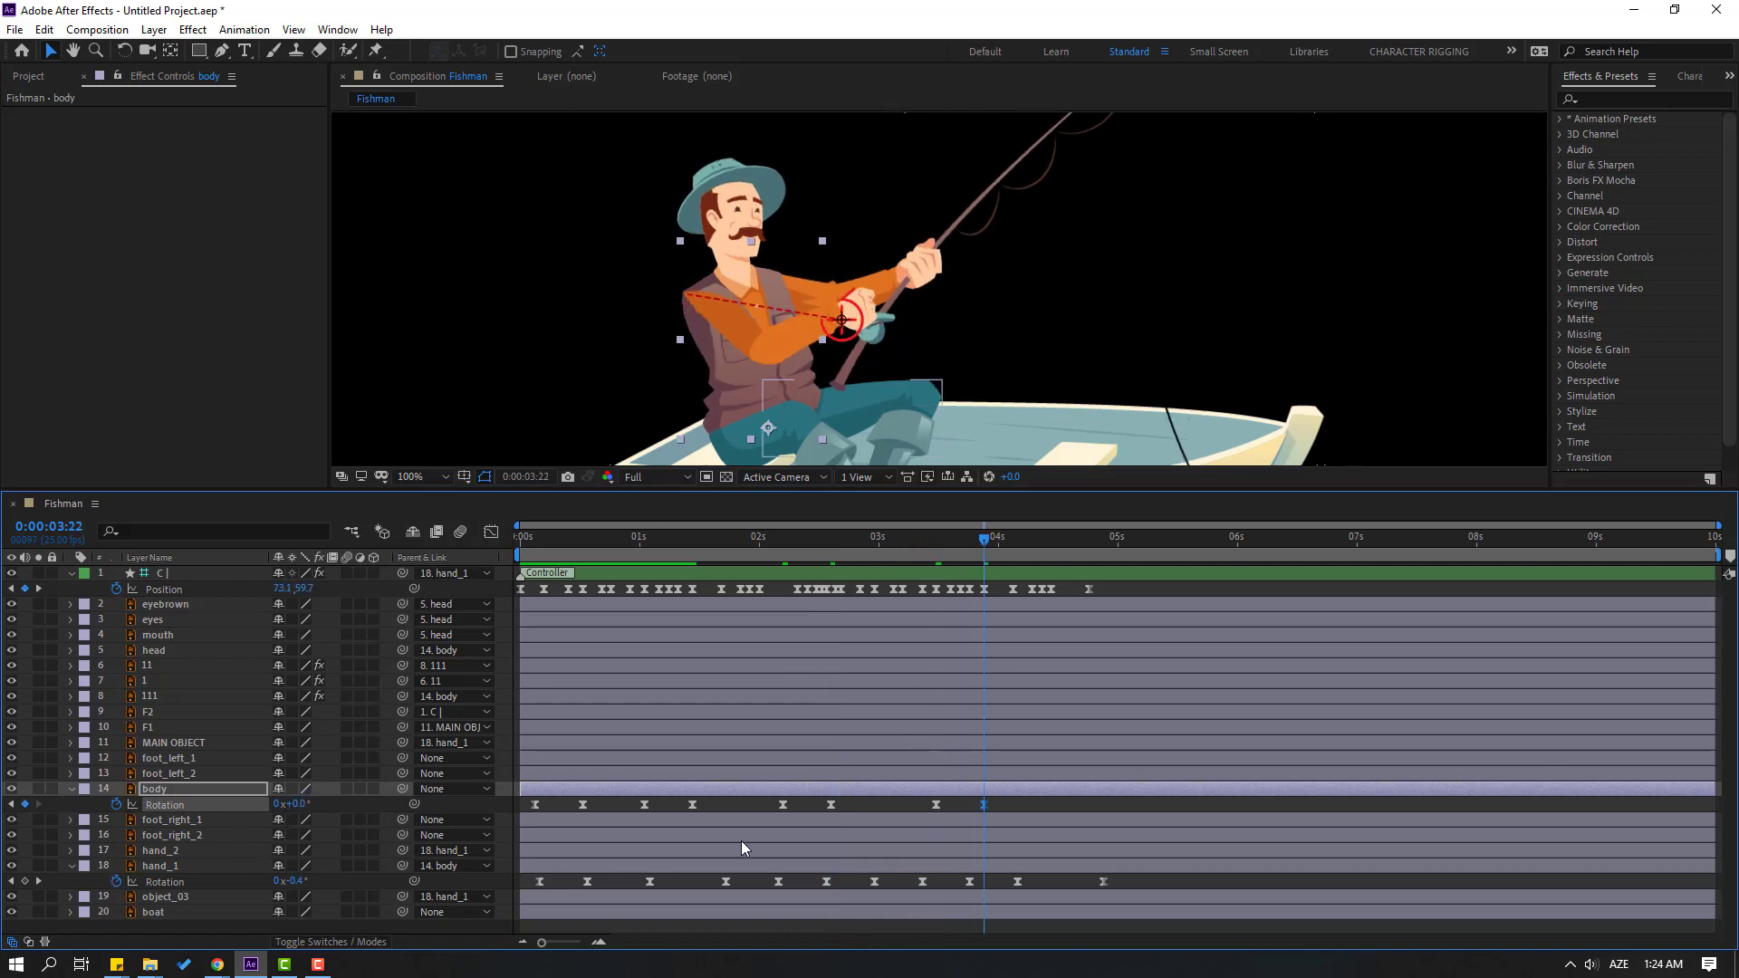
drag(984, 805, 1008, 805)
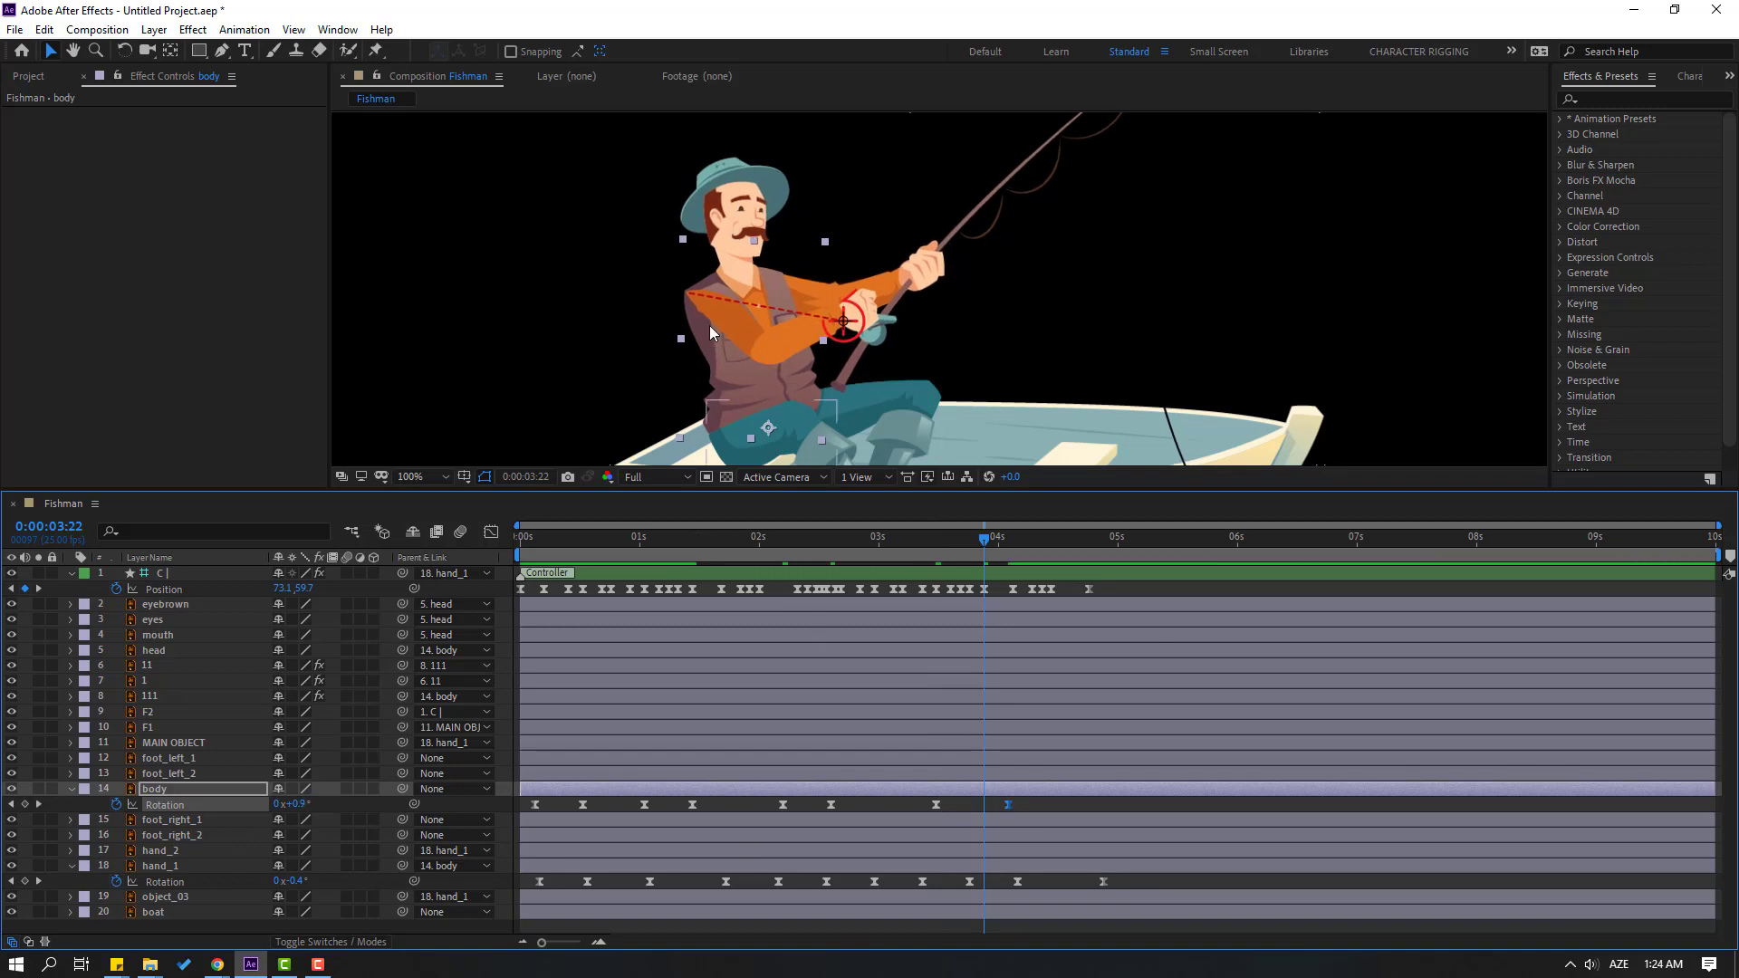
- Return to the start and show the body layer's Position alongside Rotation
drag(625, 536, 536, 566)
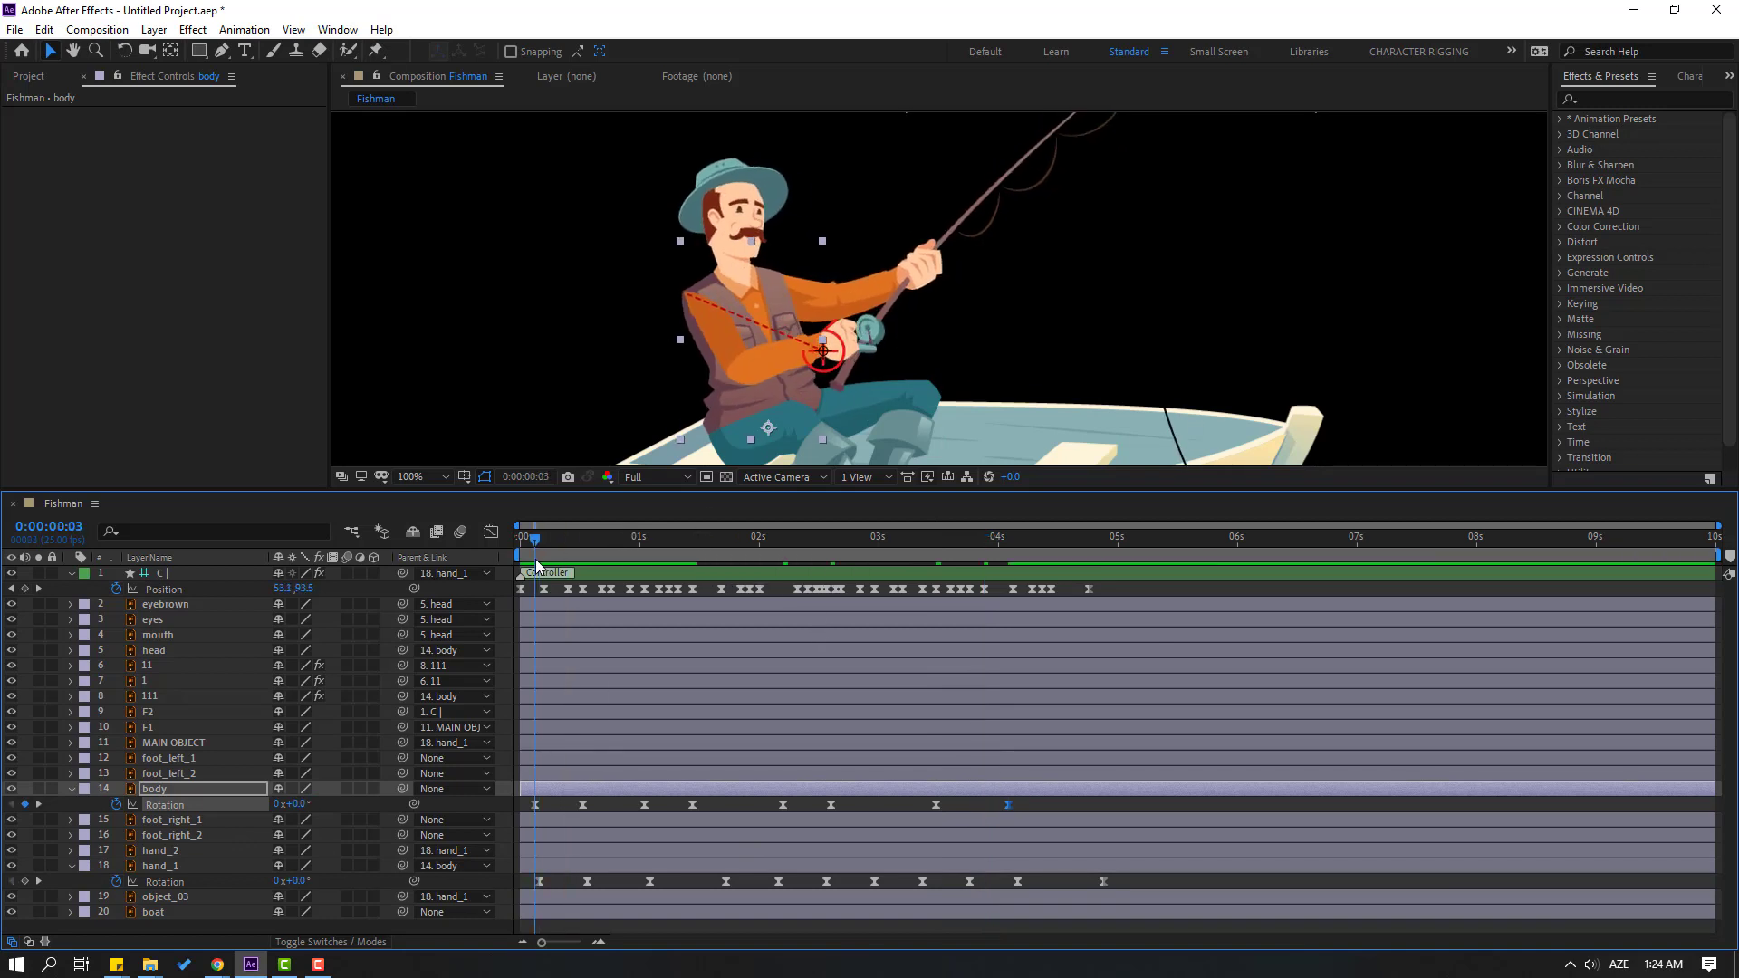
click(163, 789)
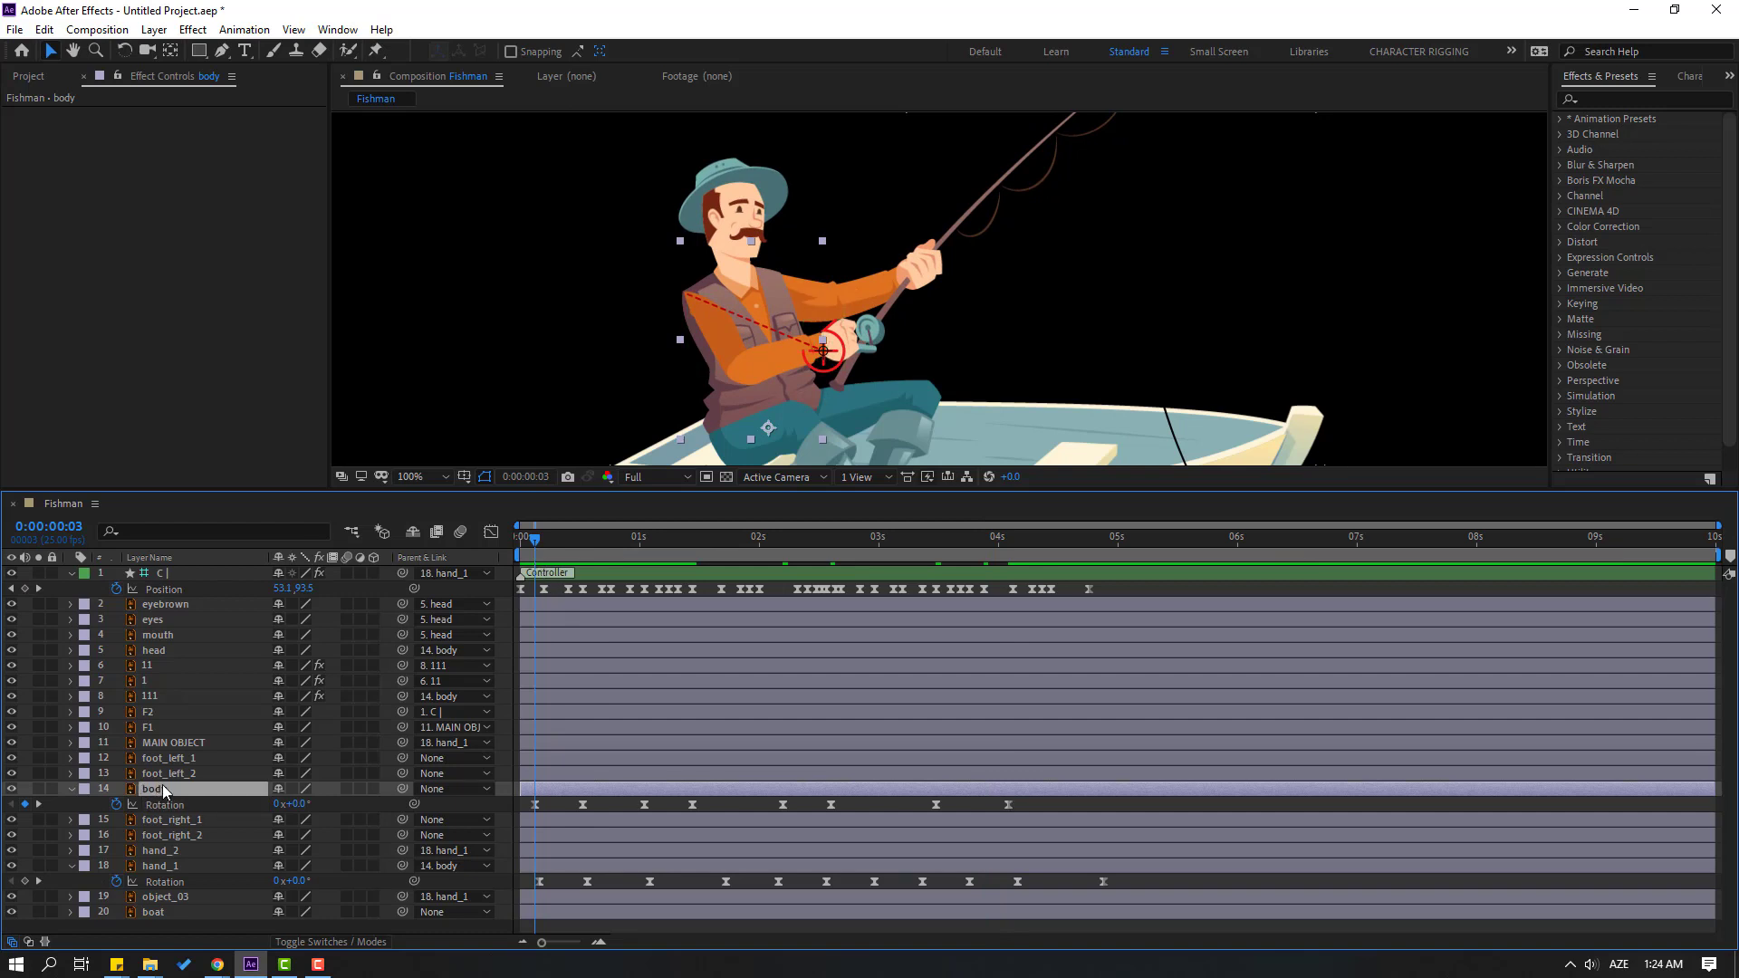
key(shift+p)
- Keyframe body Position from frame 3 with a slight upward nudge, then Easy Ease the keys
click(116, 804)
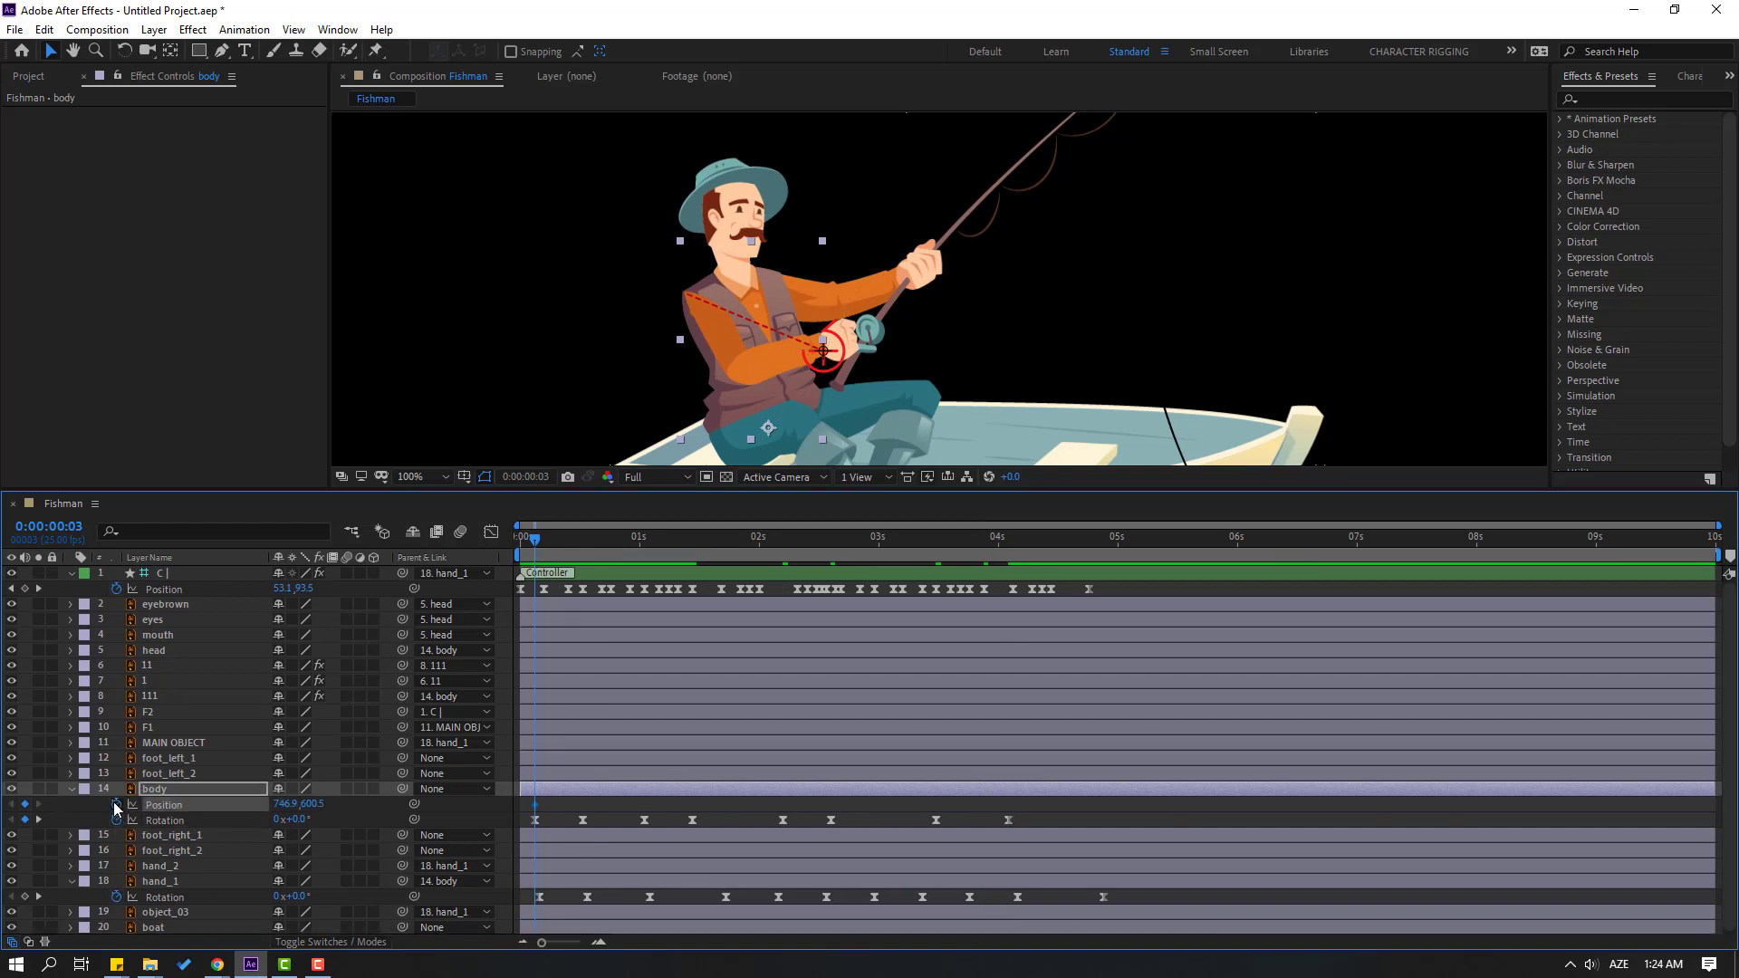
click(550, 541)
drag(554, 547, 574, 595)
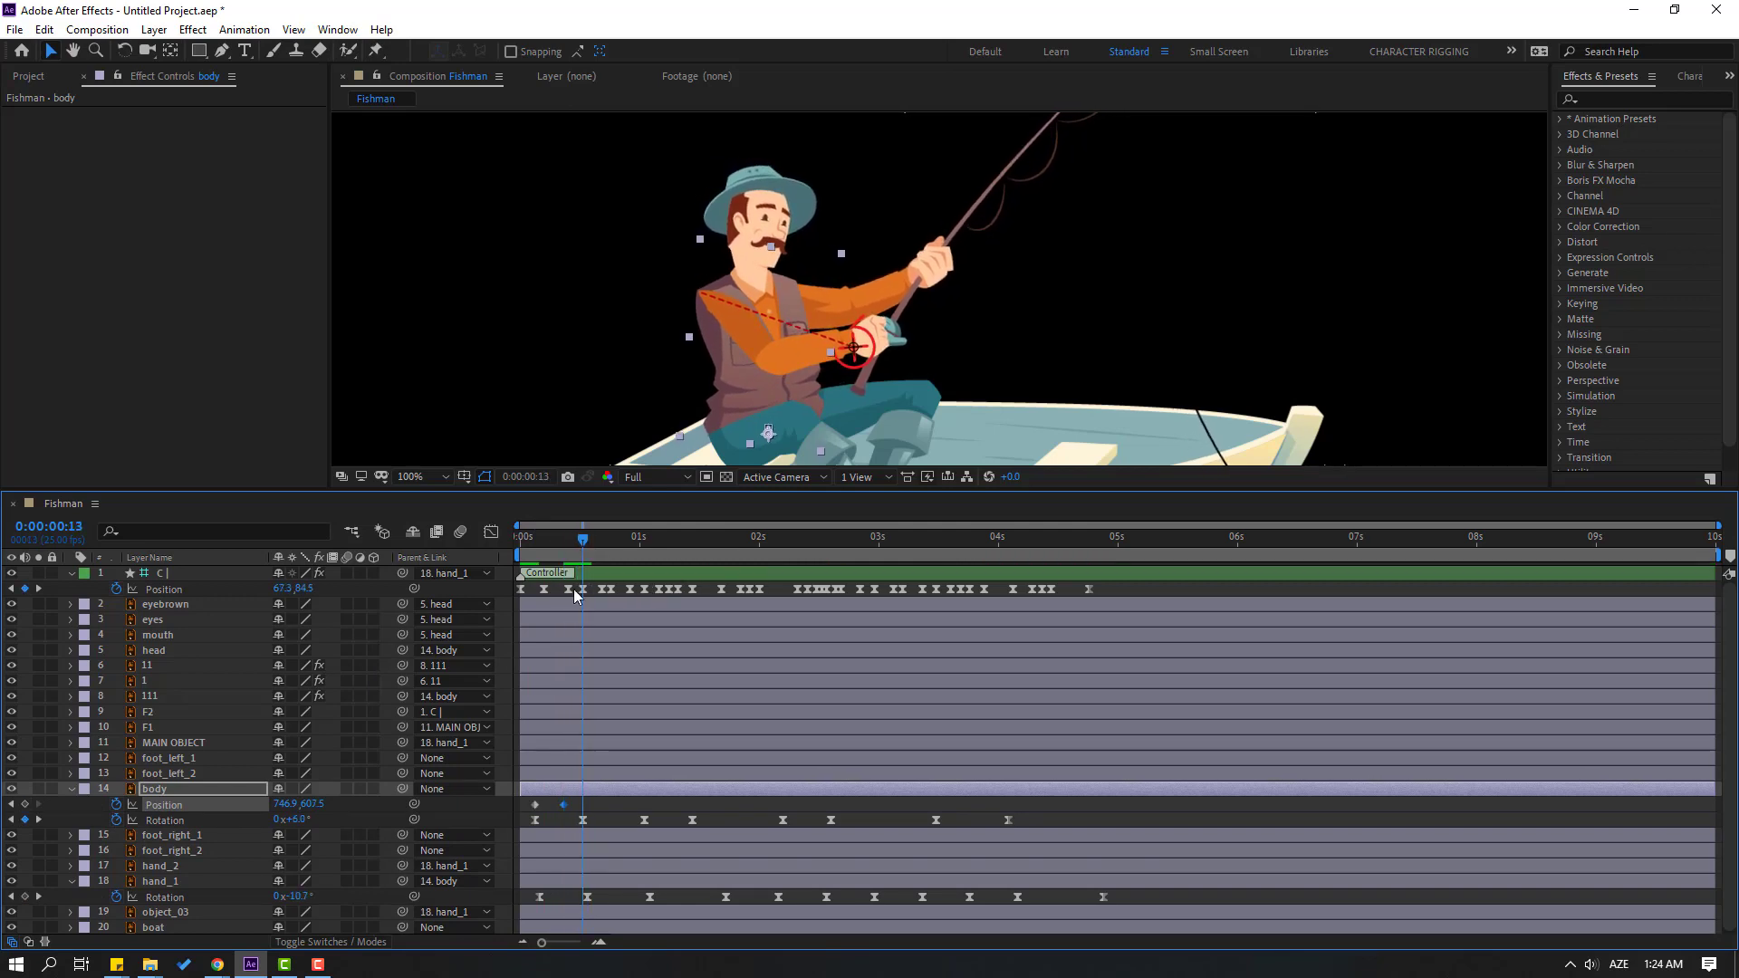
key(Up)
key(Up)
key(Up)
key(Up)
key(Up)
key(Up)
key(Up)
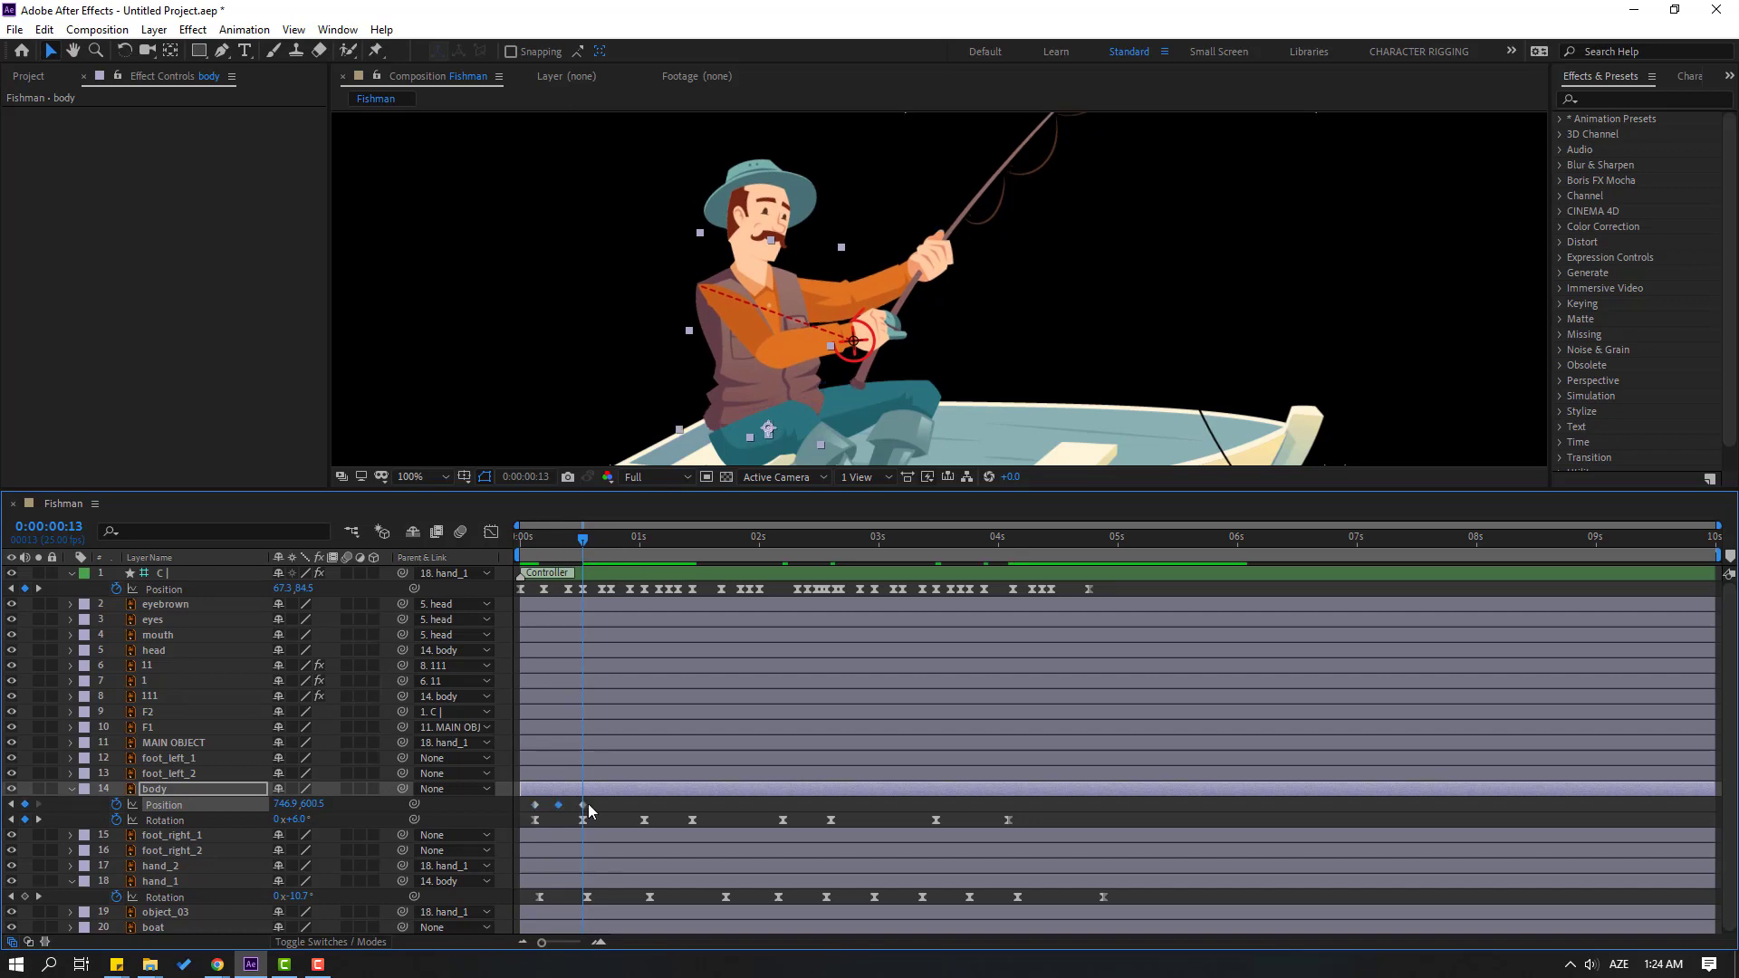
right_click(537, 803)
mouse_move(652, 789)
click(856, 673)
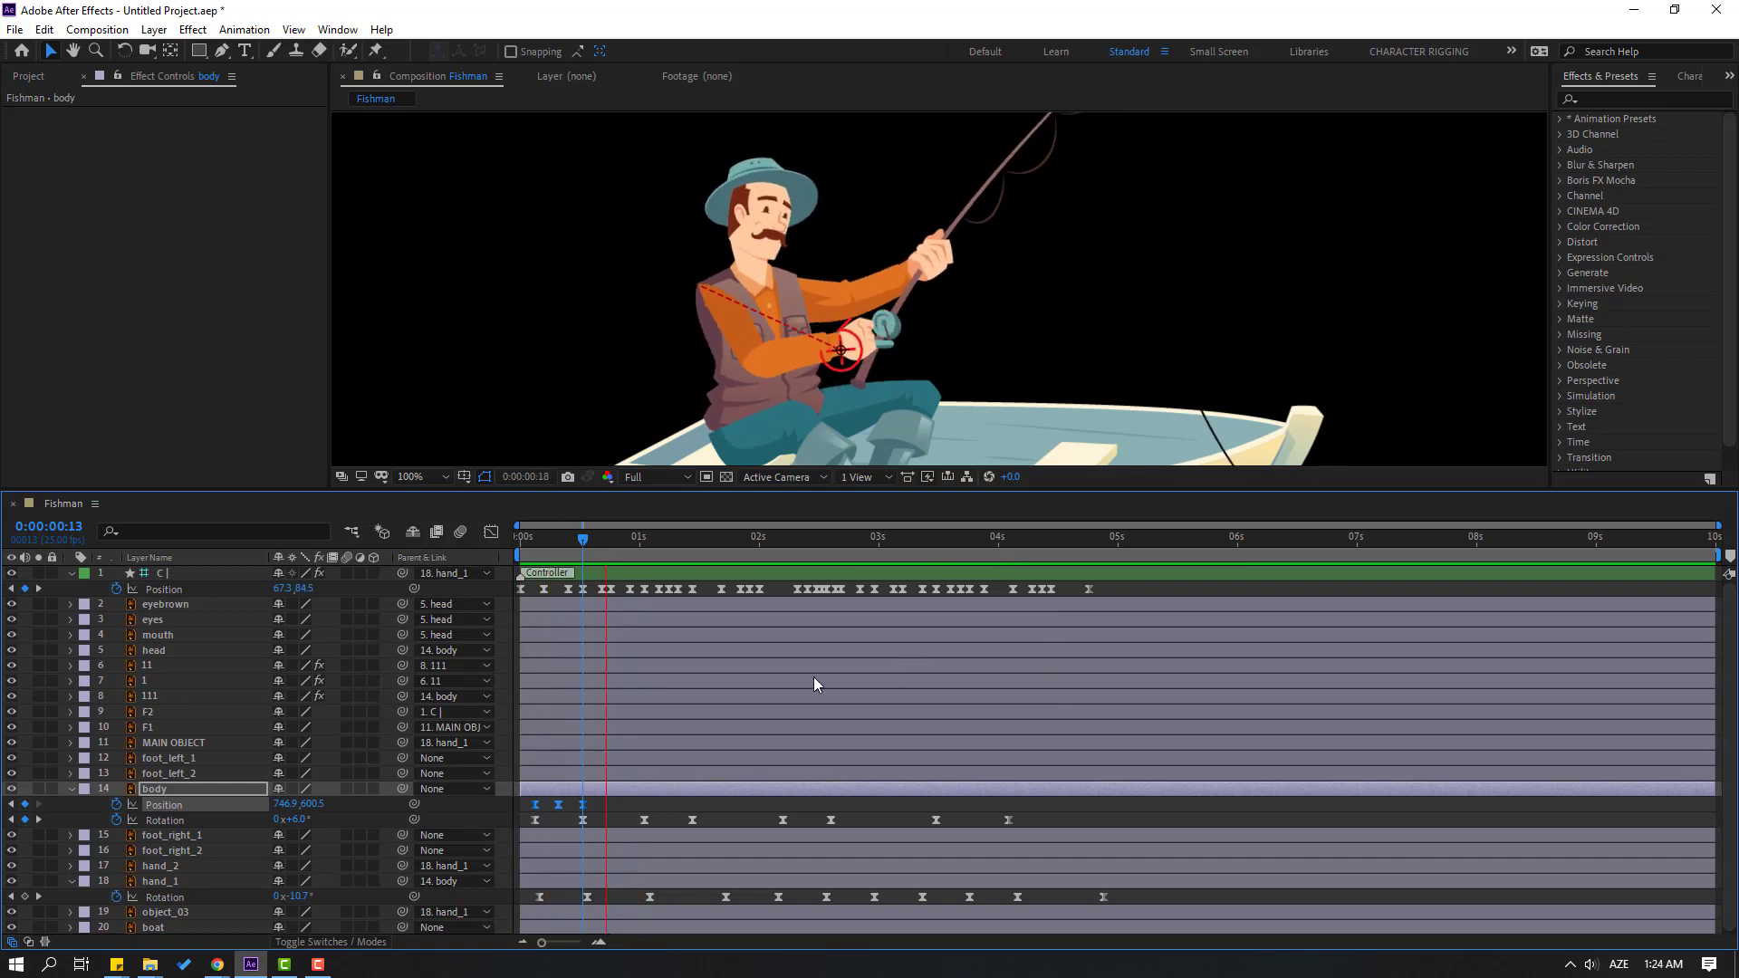
- Select the three body Position keyframes and paste copies at 3:12
click(526, 803)
drag(527, 806, 657, 641)
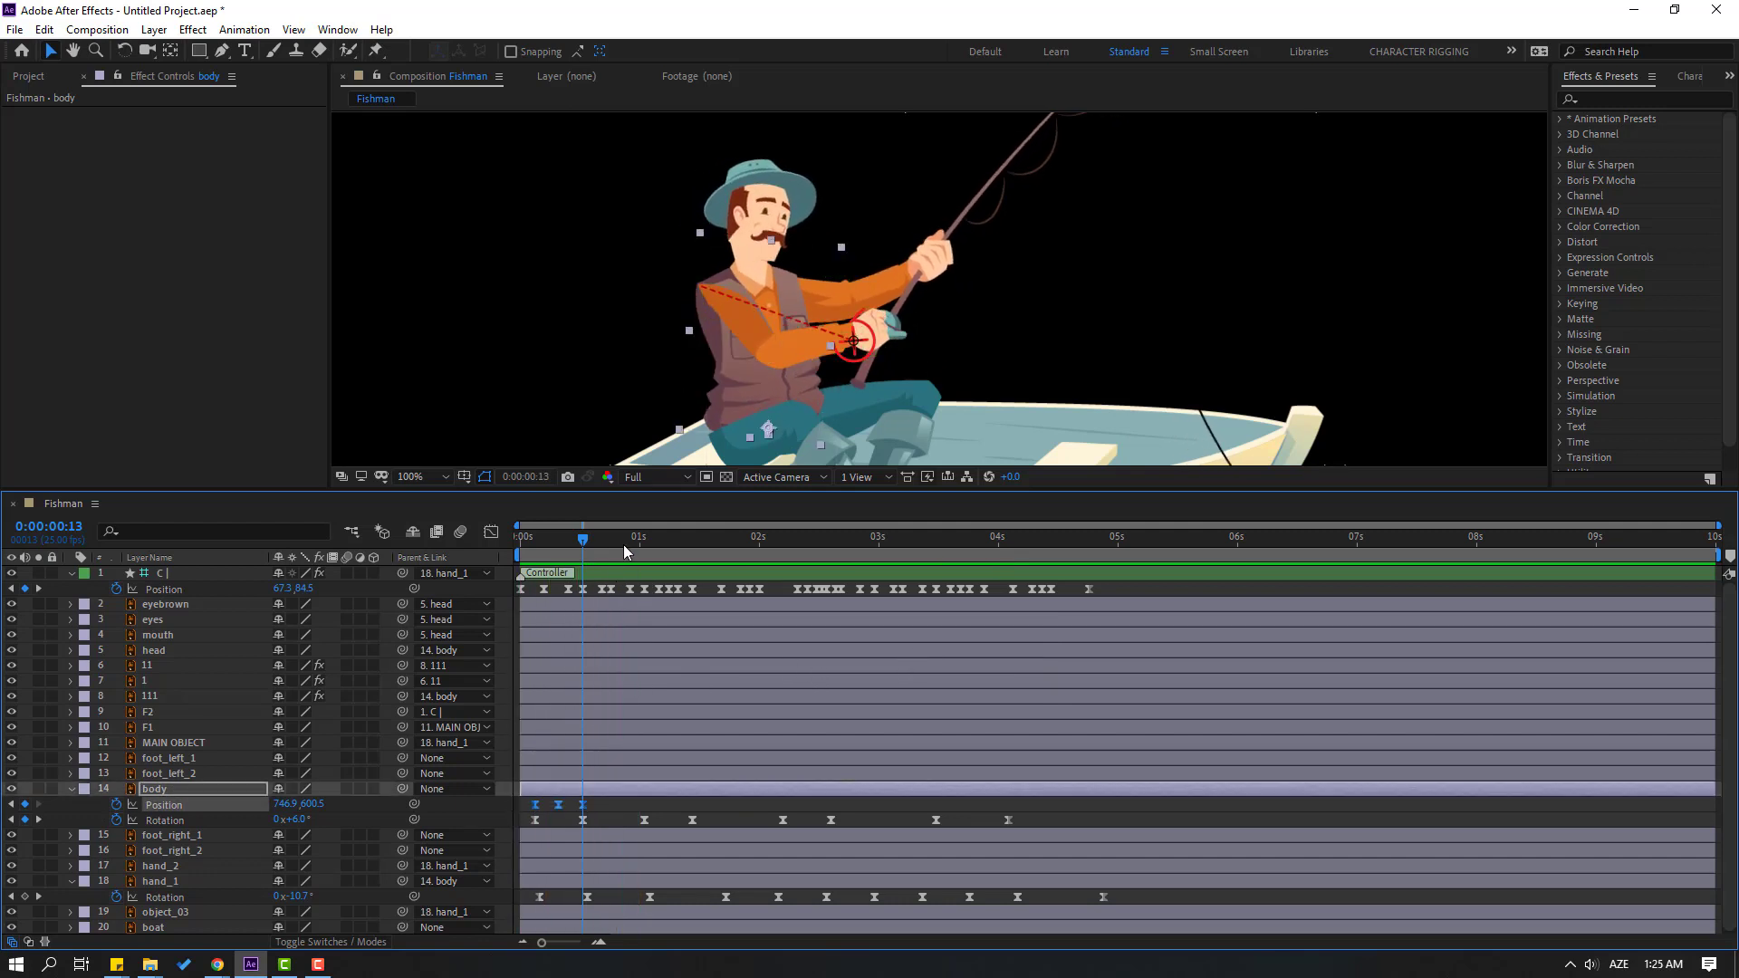
drag(626, 544, 644, 548)
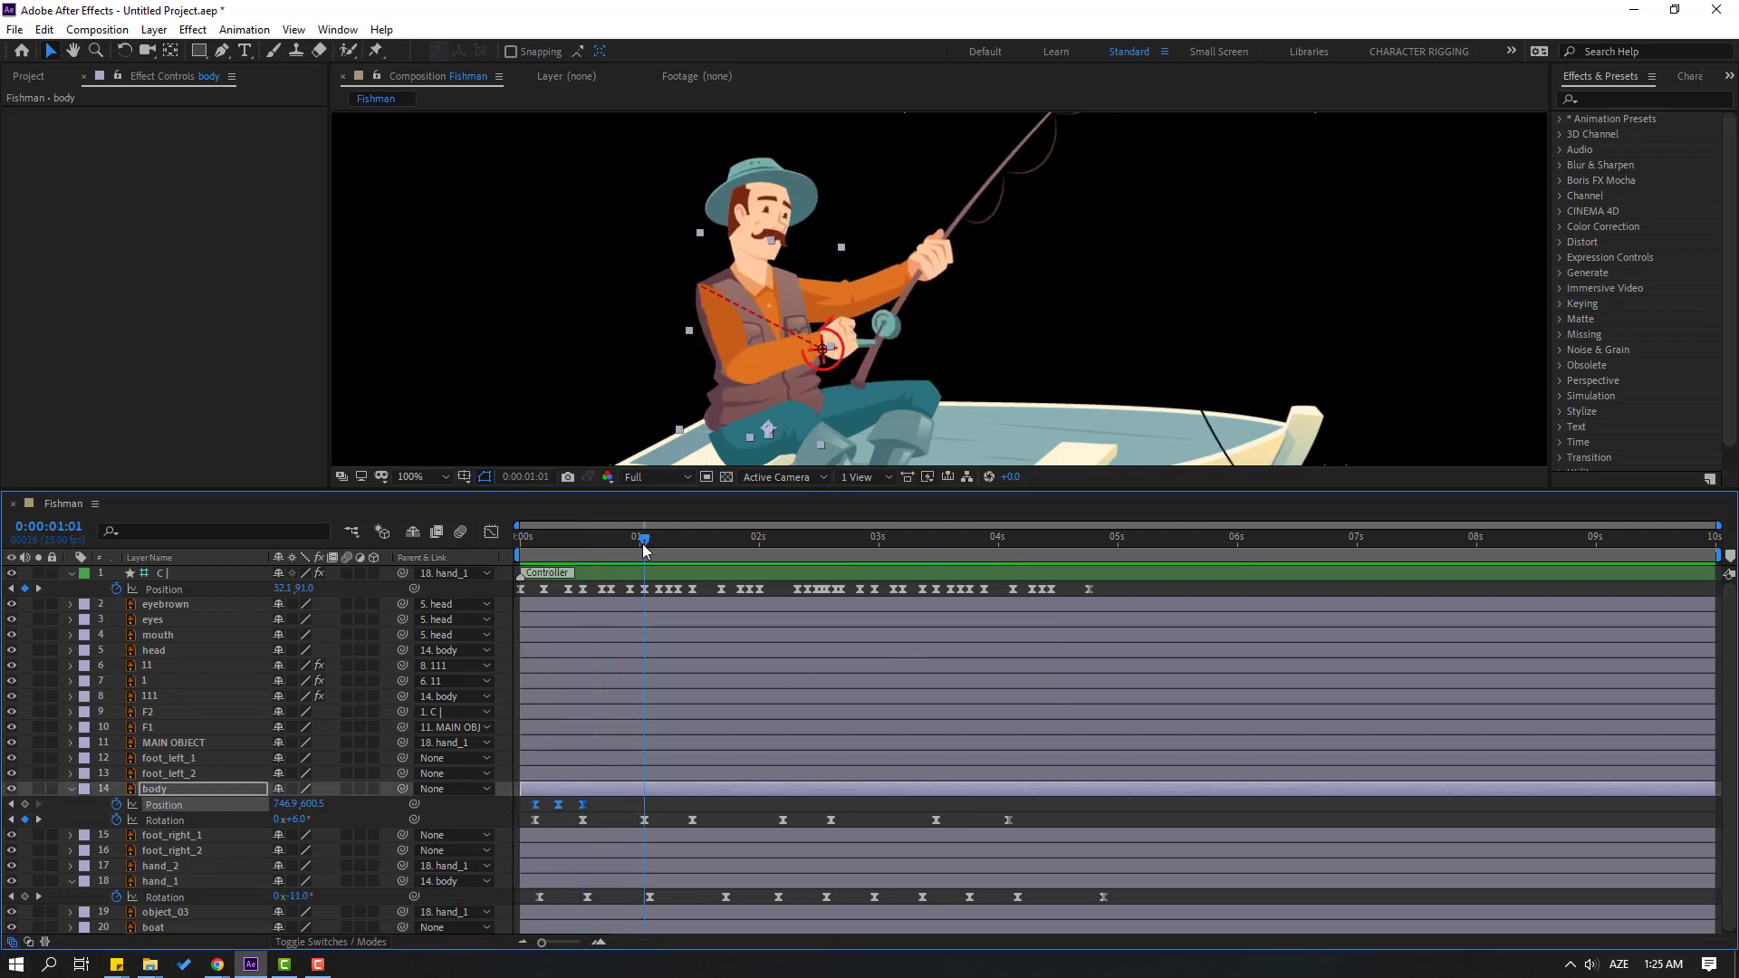
click(785, 542)
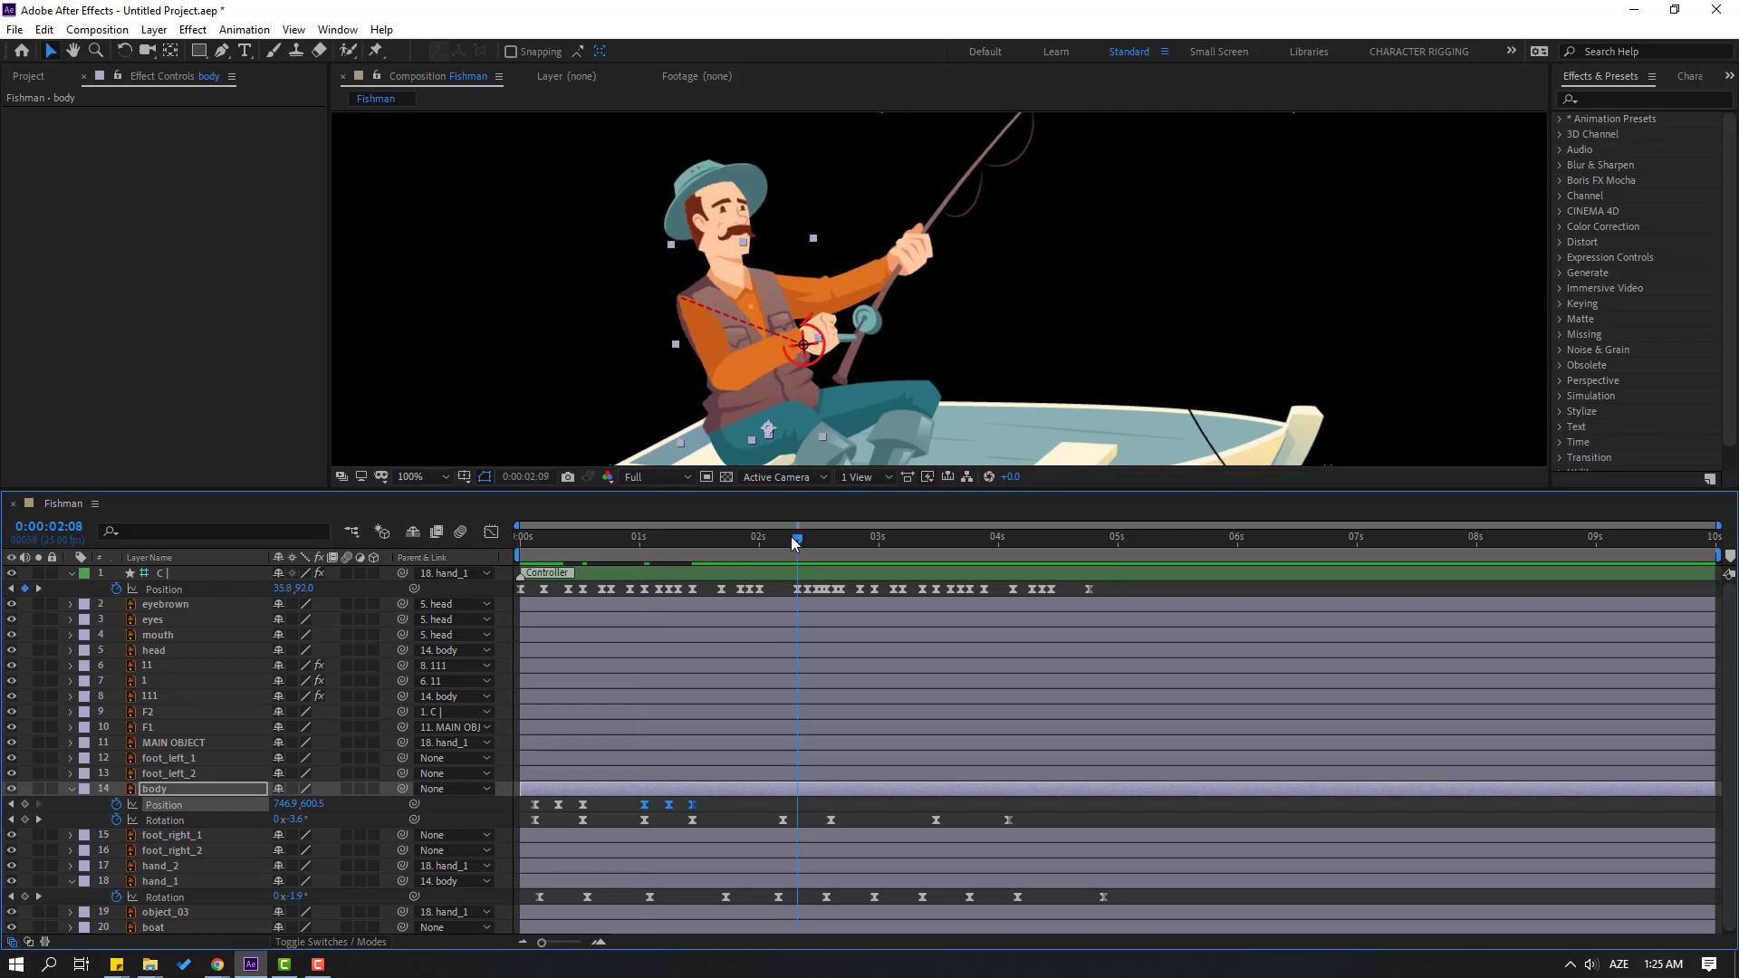
click(938, 542)
key(ctrl+v)
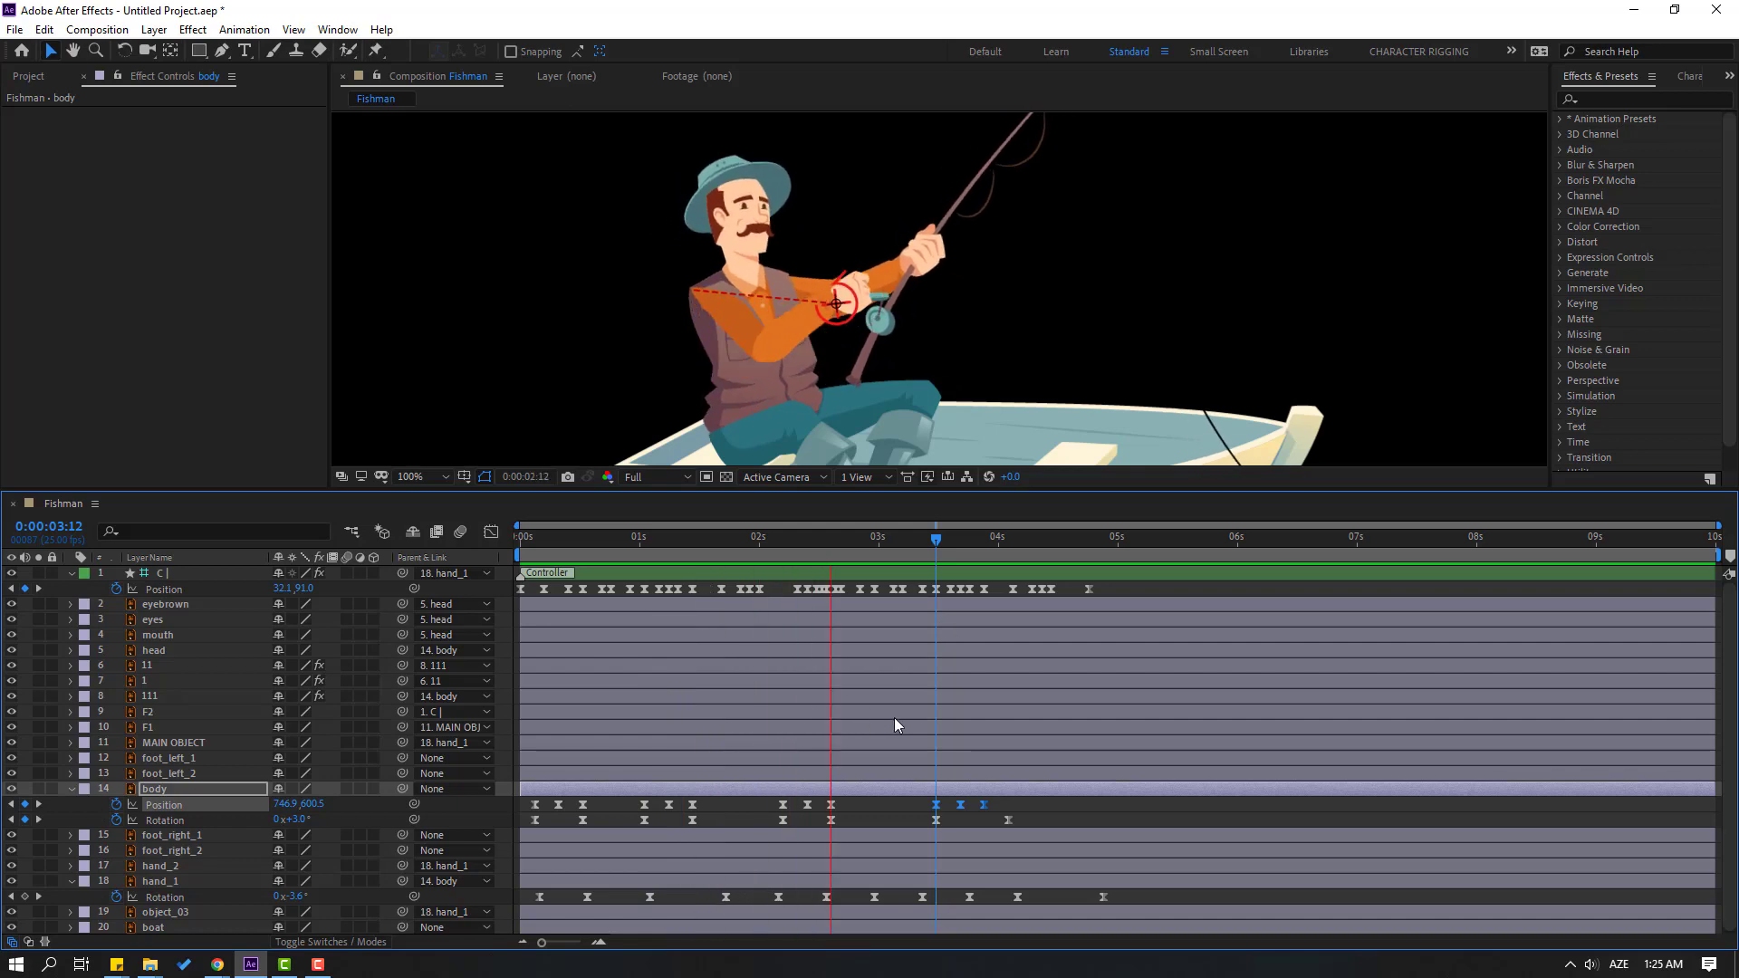
key(space)
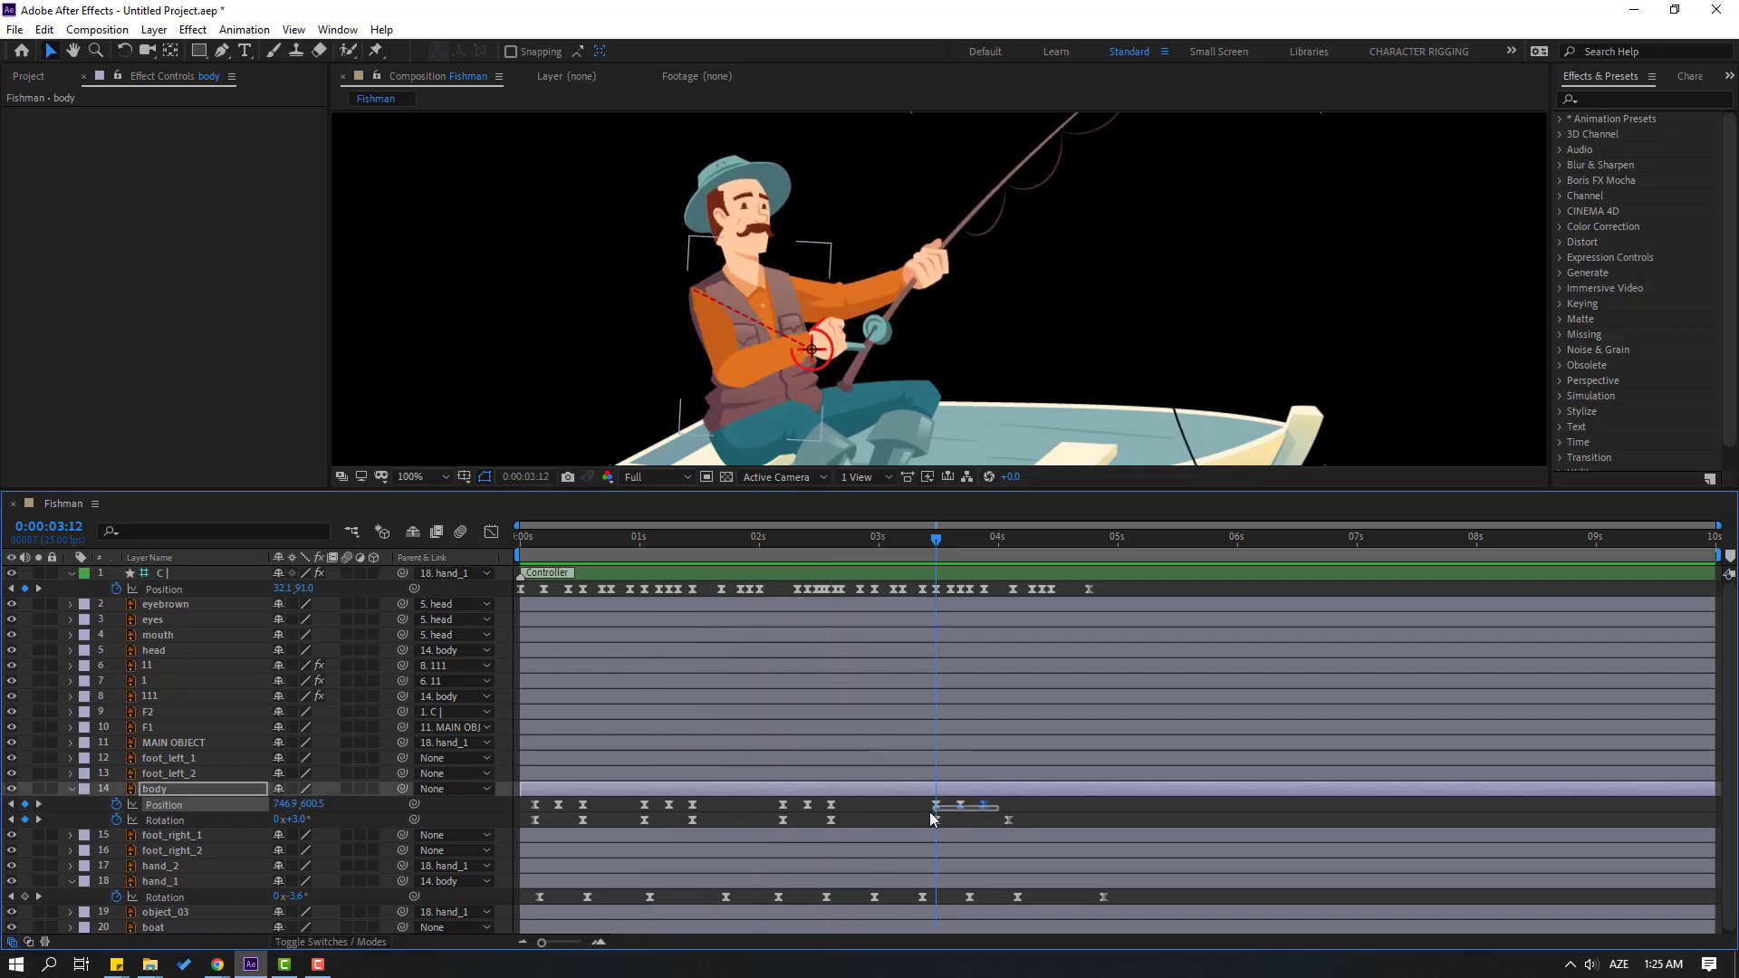
- Push the later body keyframes and those near two seconds later, then preview the new rhythm
mouse_move(1012, 800)
mouse_down()
mouse_move(920, 824)
mouse_move(1027, 820)
mouse_up()
drag(768, 801, 923, 822)
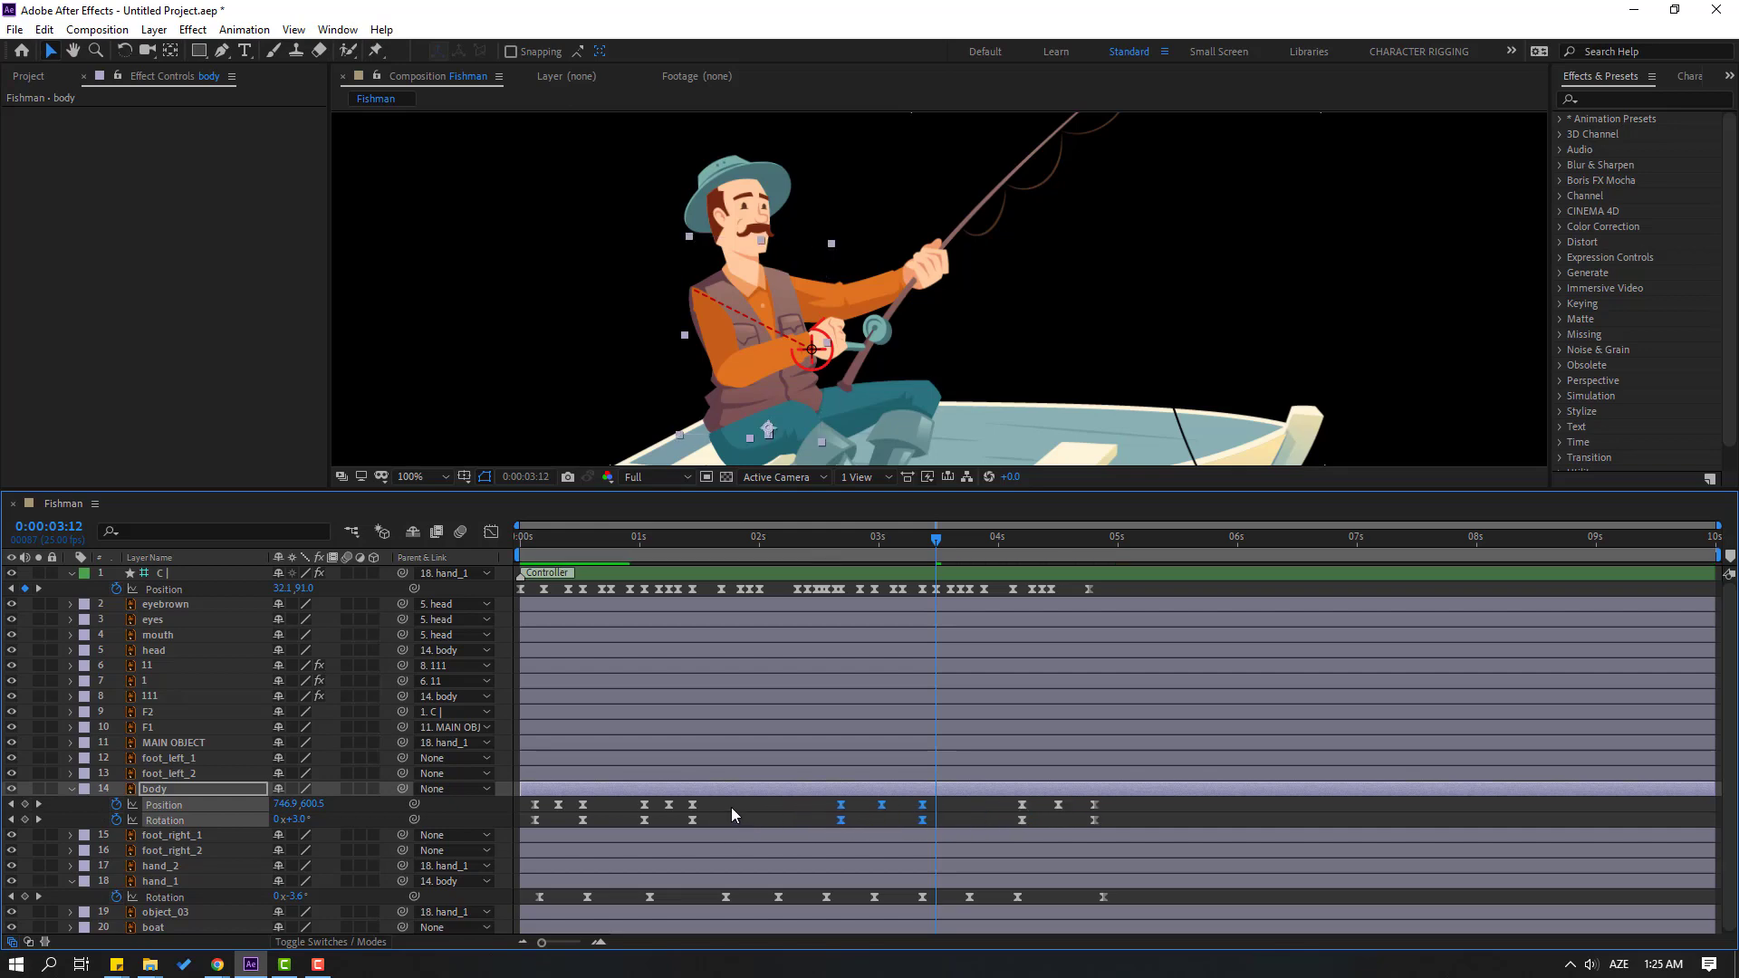
drag(634, 797, 760, 821)
key(space)
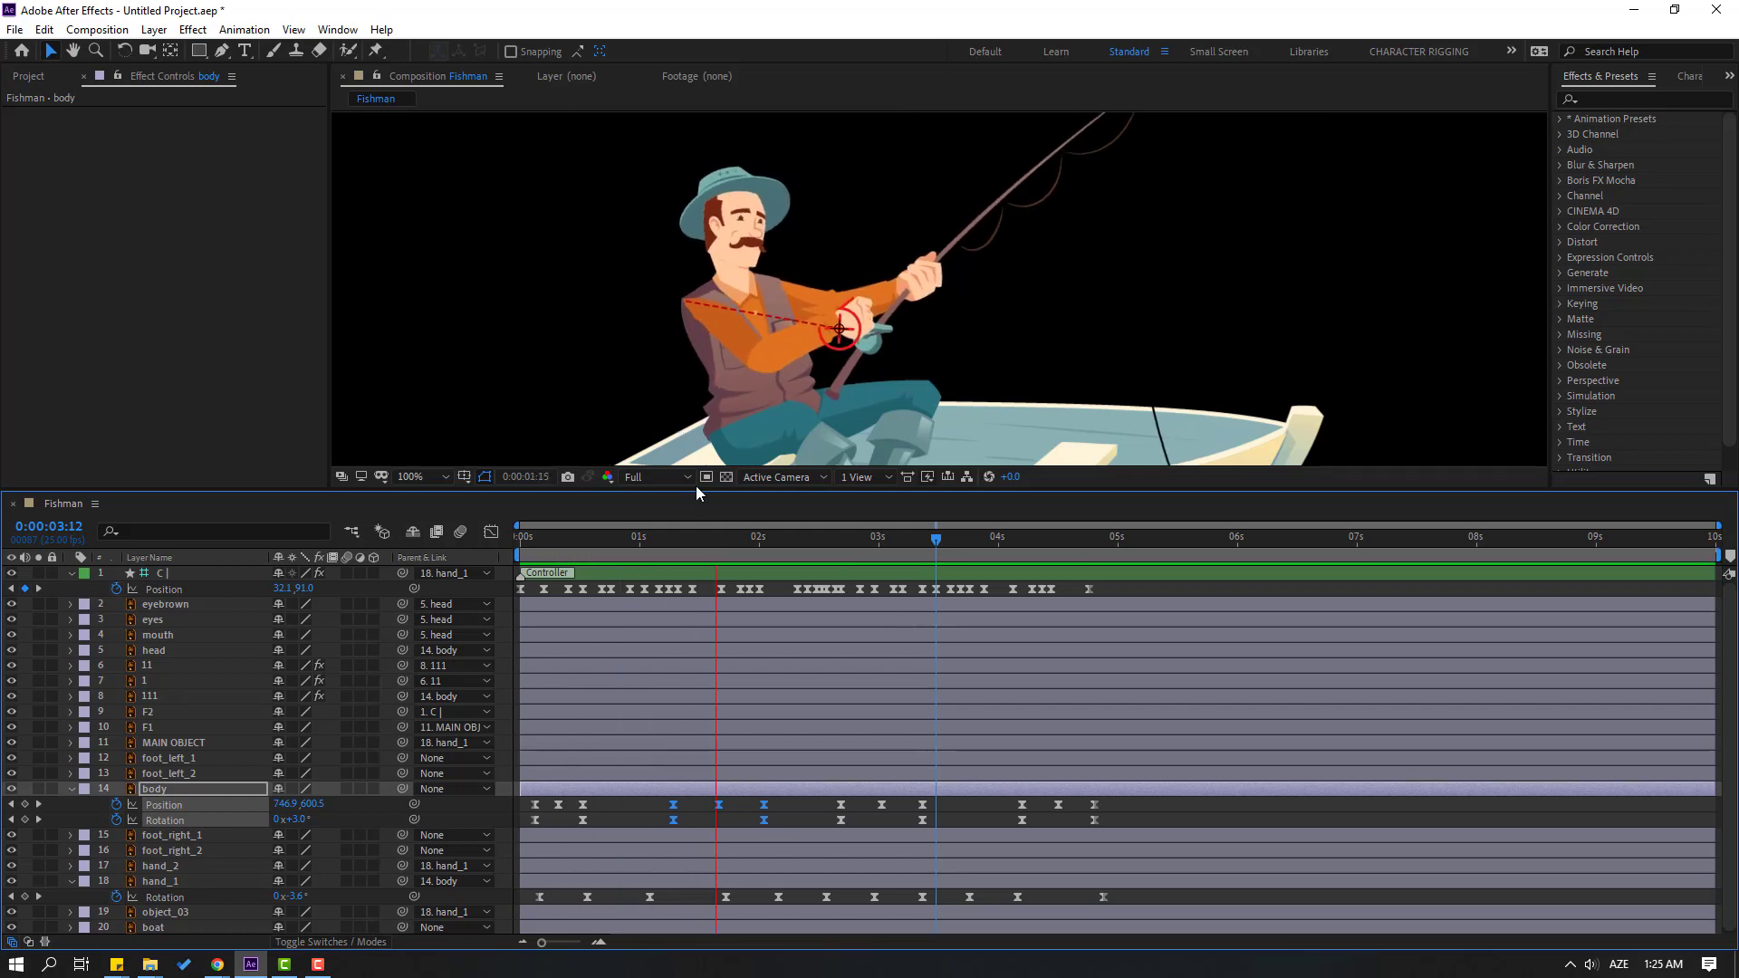
scroll(537, 356, down, 2)
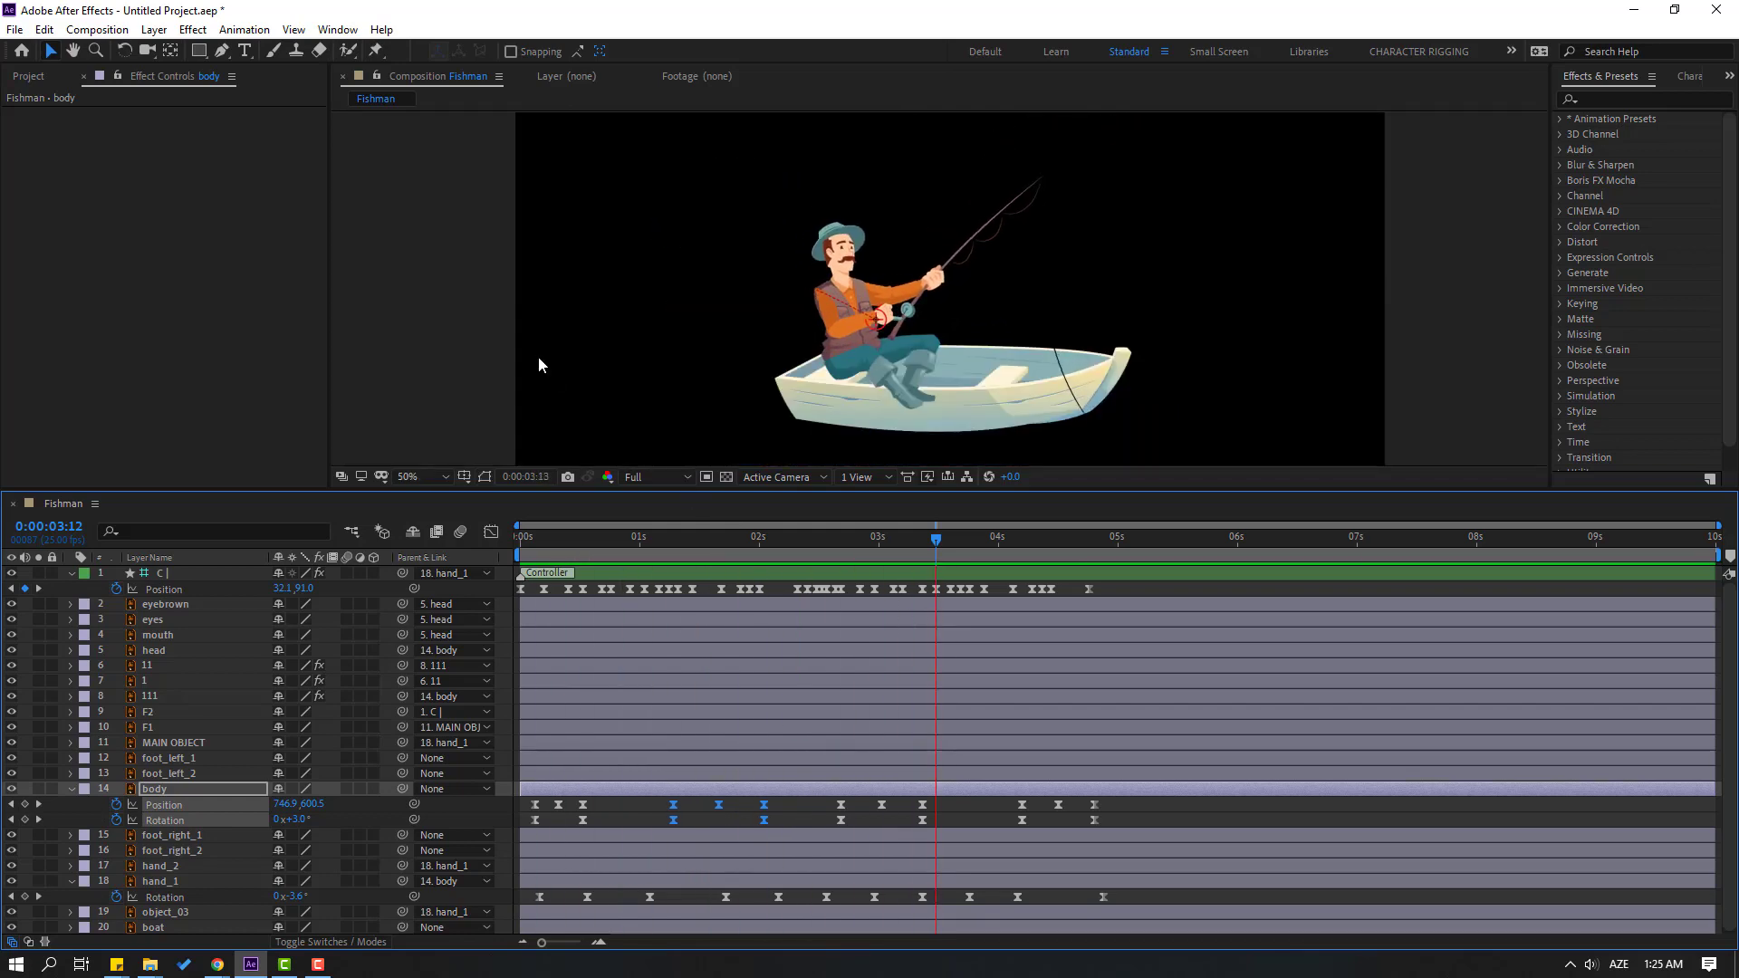
scroll(537, 355, up, 2)
- Collapse the body, C| and hand_1 property rows and bring the boat into view
click(71, 789)
click(71, 573)
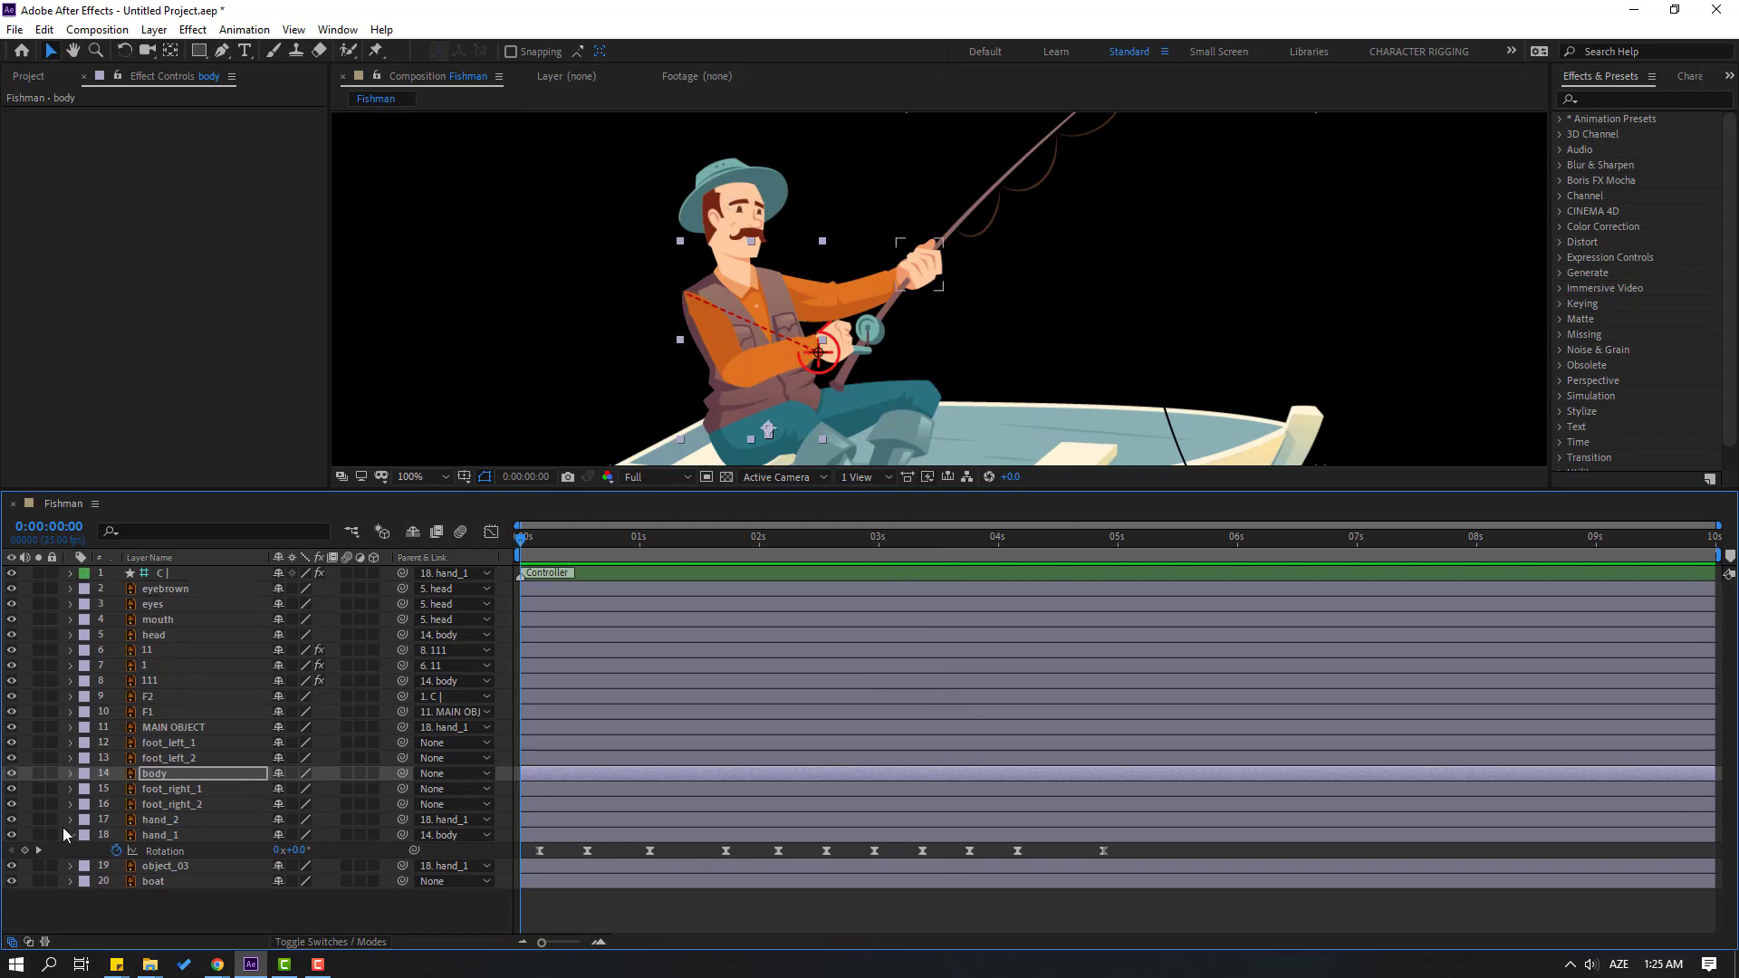
click(71, 835)
drag(757, 363, 716, 234)
- Duplicate the boat layer and drag boat 2 to the top of the stack, showing its Opacity
click(139, 929)
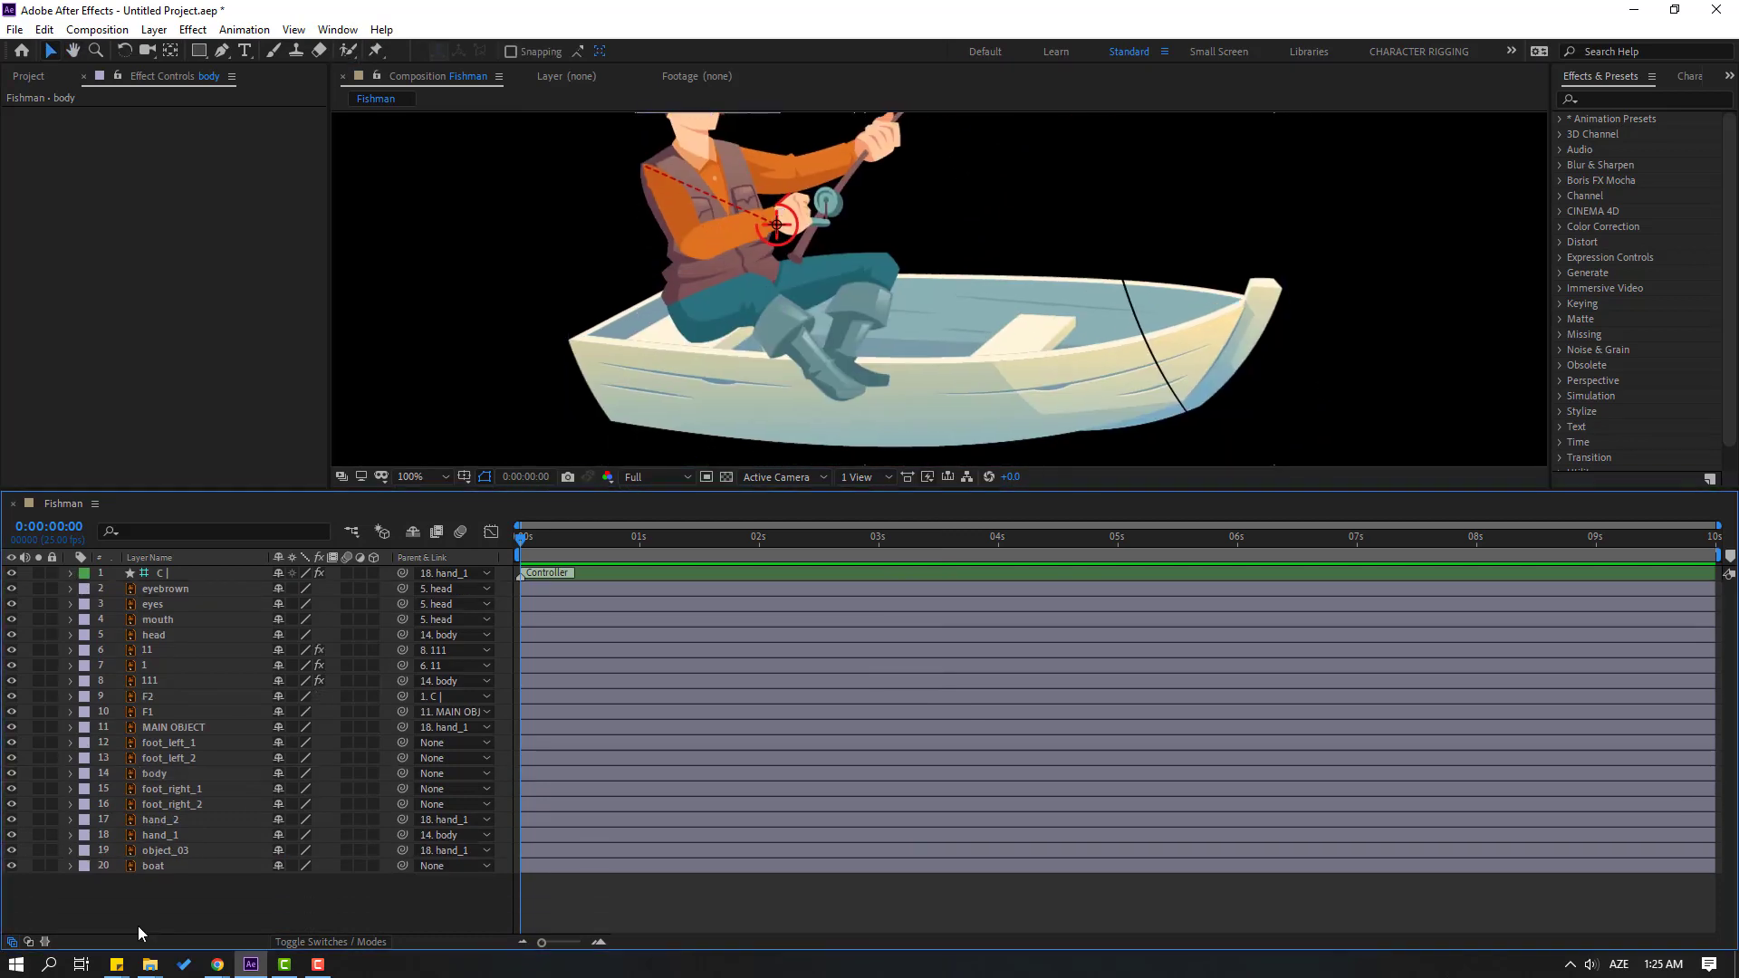
click(152, 867)
key(ctrl+d)
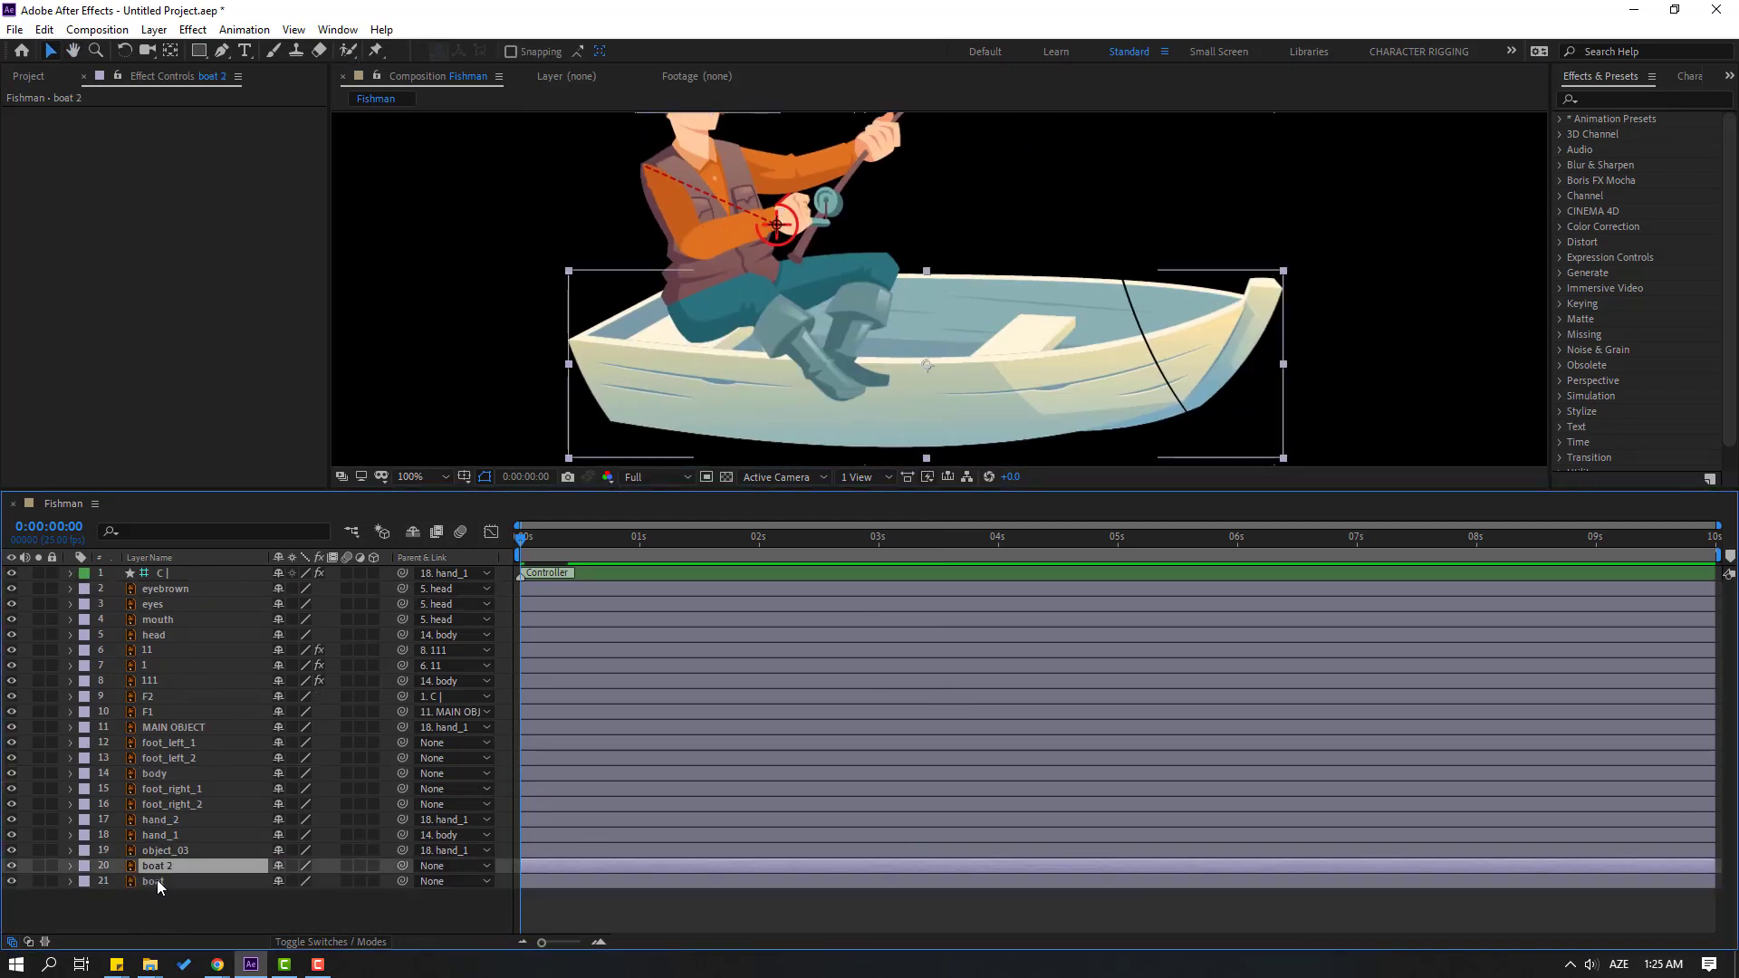
drag(668, 263, 639, 220)
key(v)
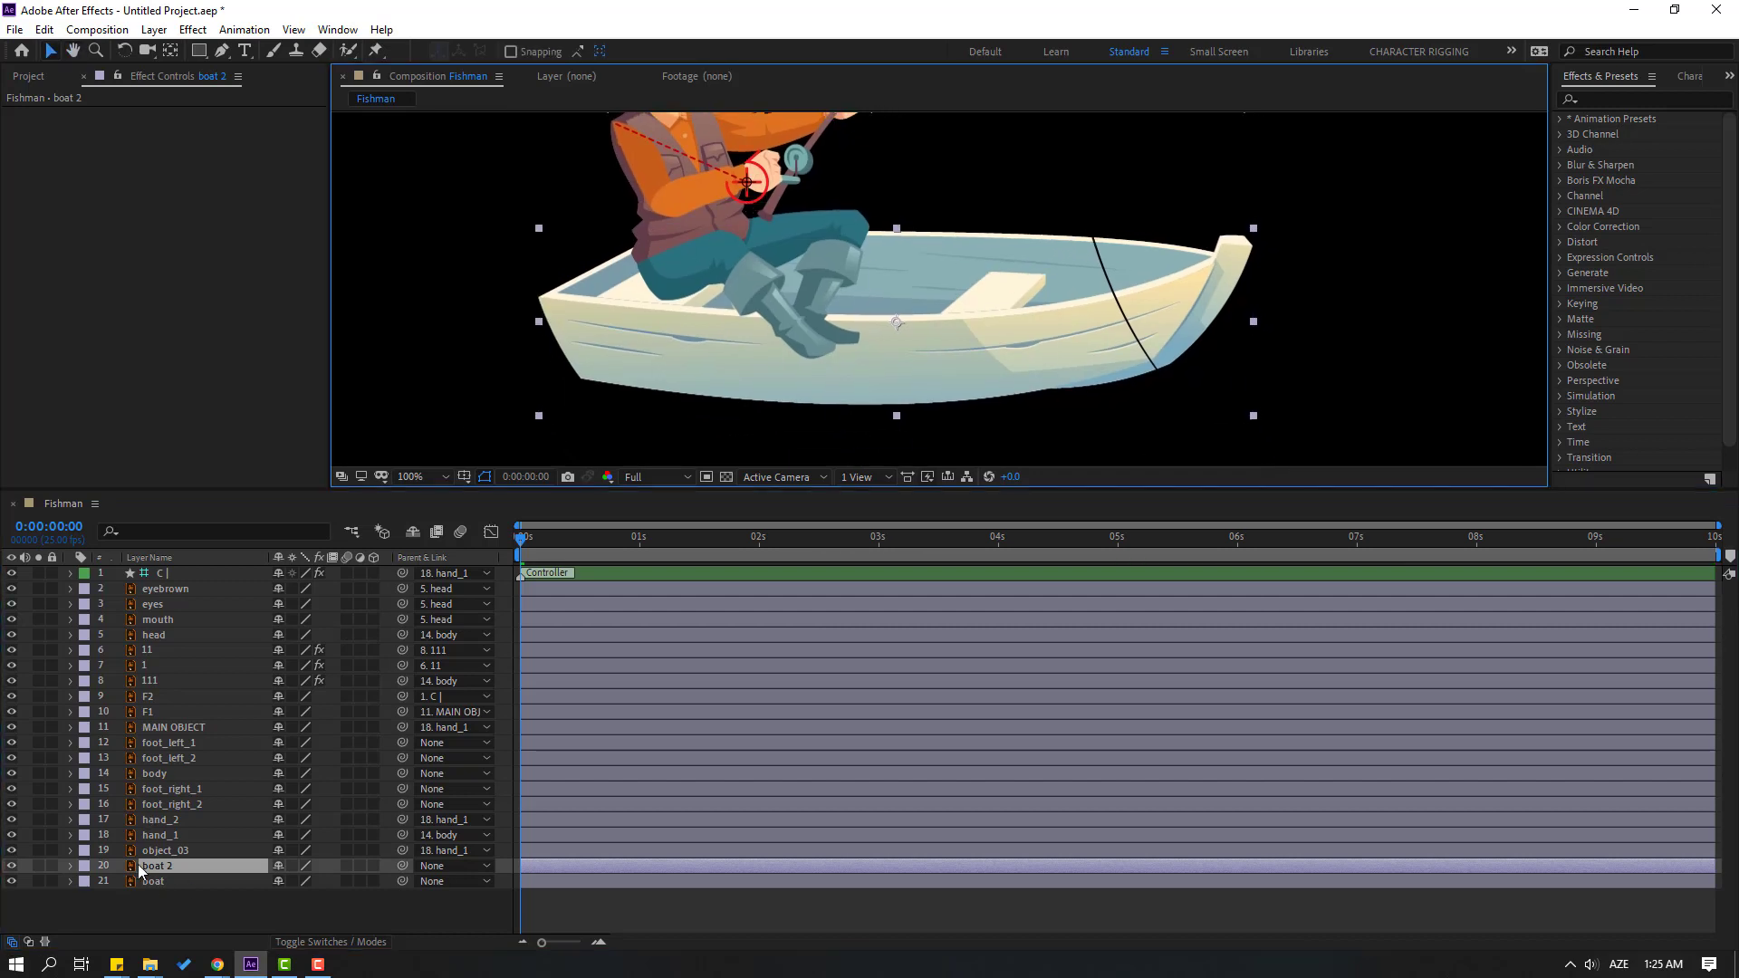
drag(152, 872, 251, 588)
key(t)
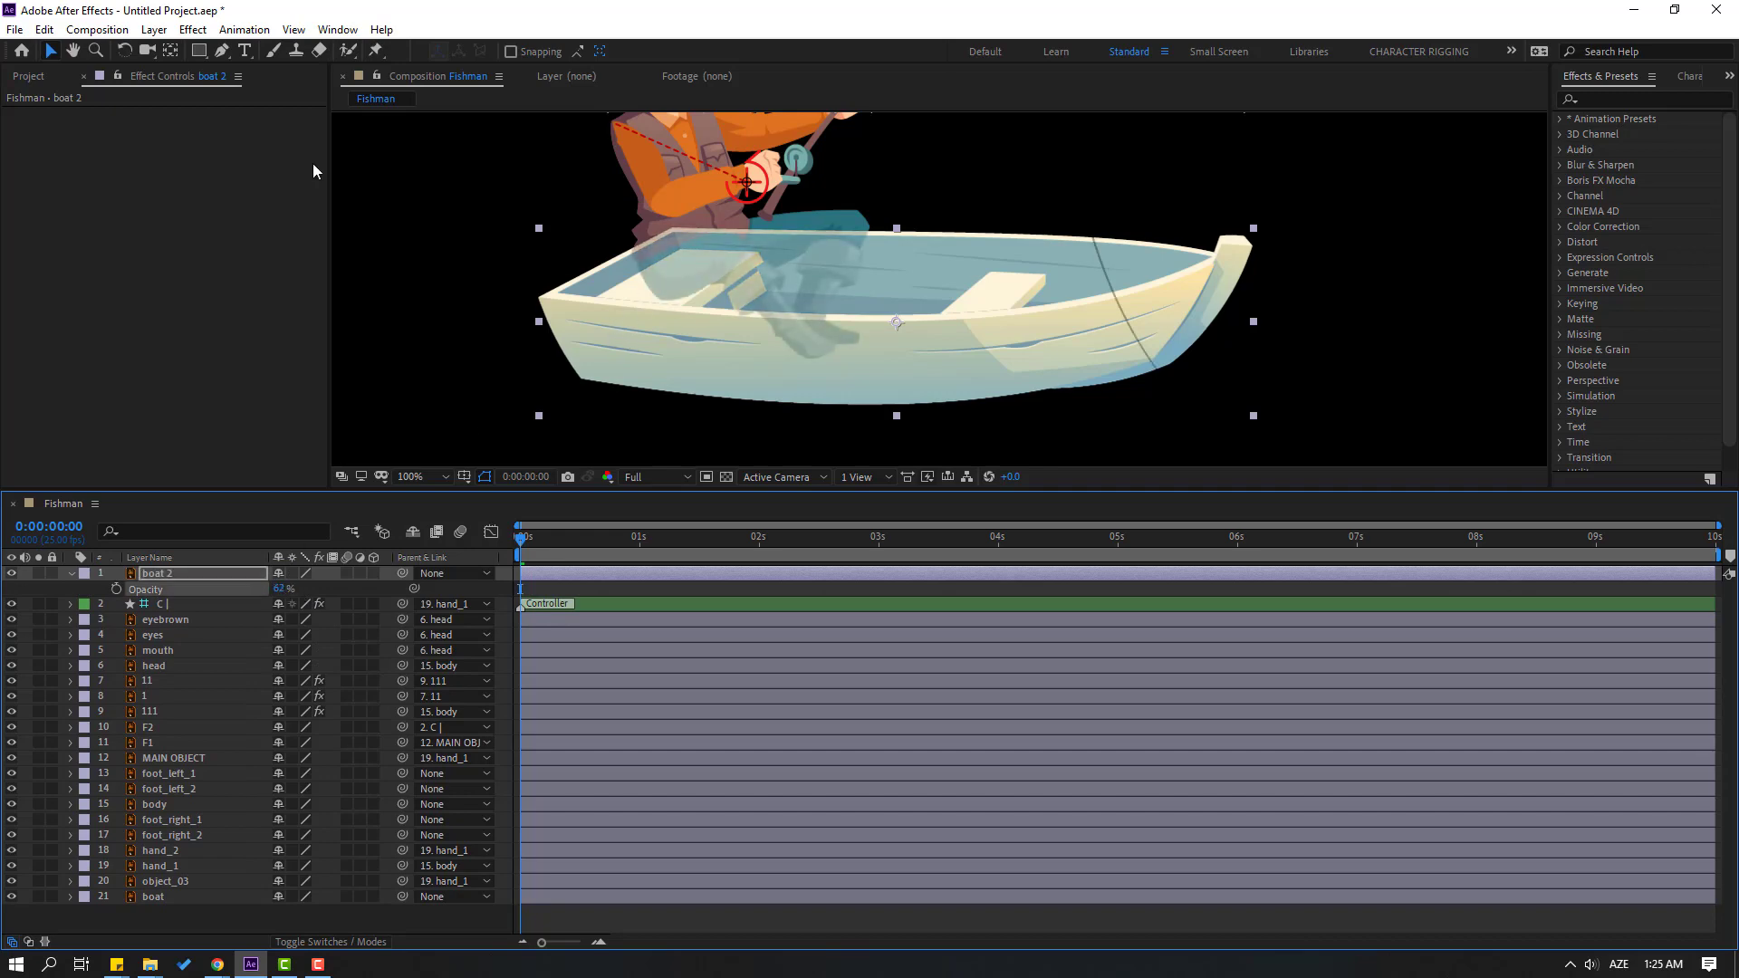
- Draw a closed four-point Pen mask around boat 2's front hull rim
click(221, 51)
scroll(797, 326, up, 1)
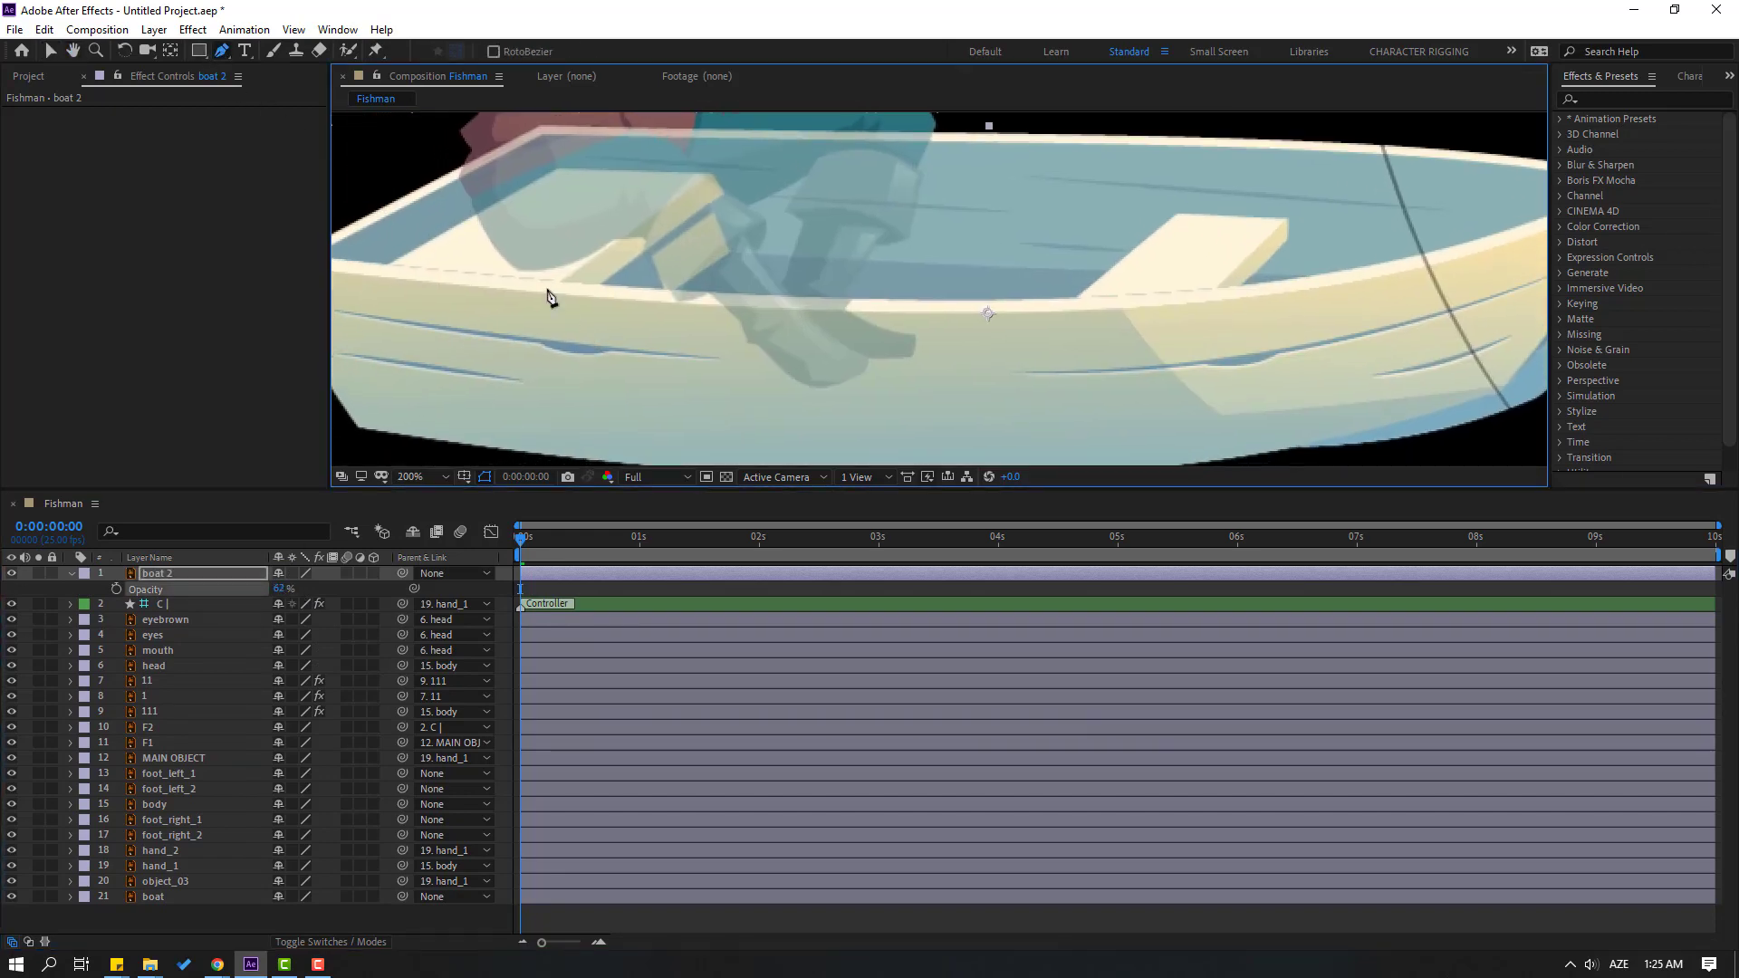
click(545, 279)
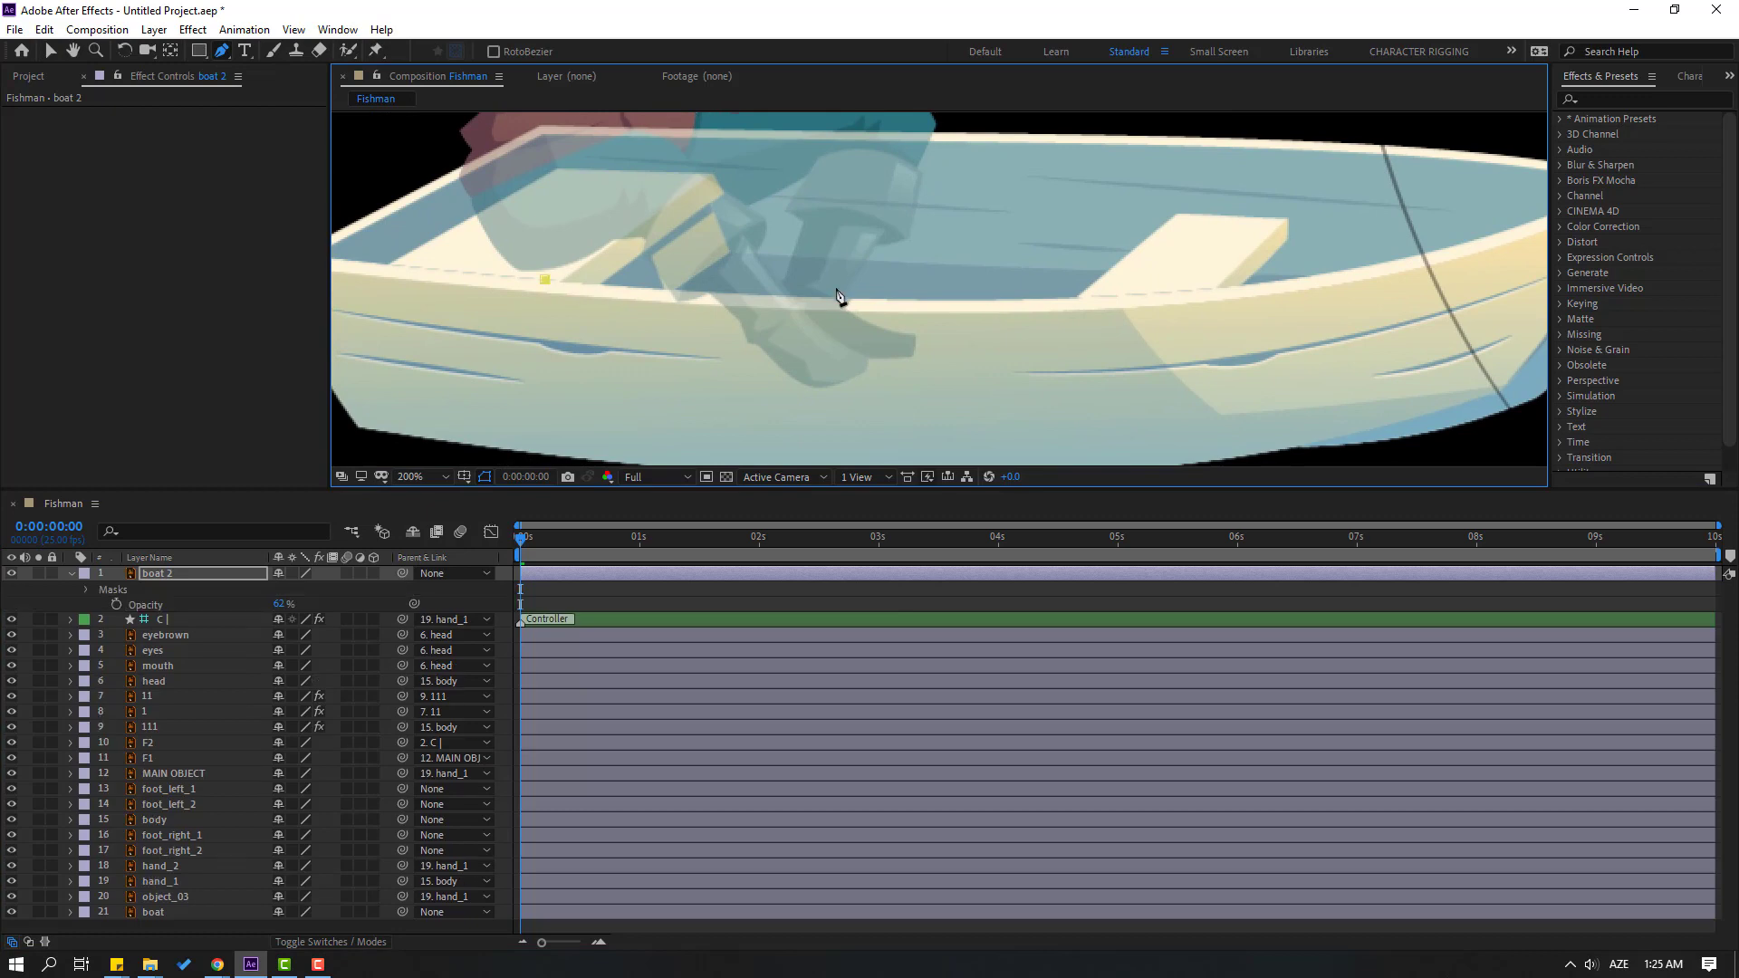
click(789, 295)
click(957, 300)
click(541, 315)
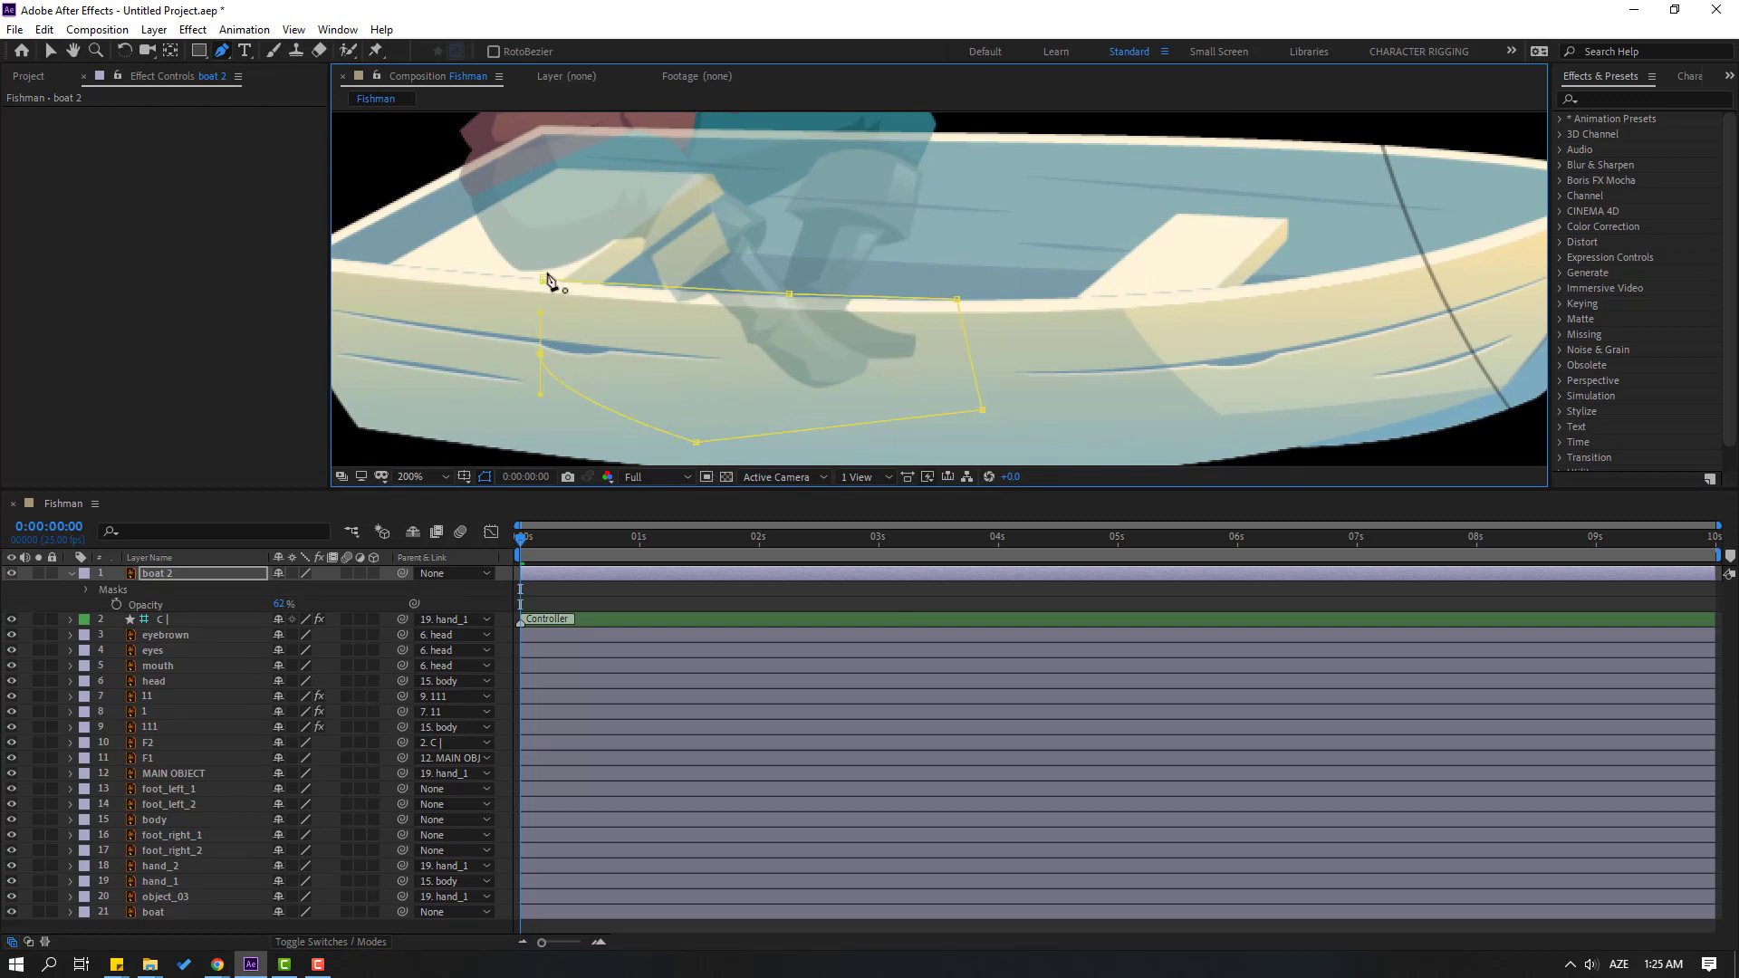
click(545, 280)
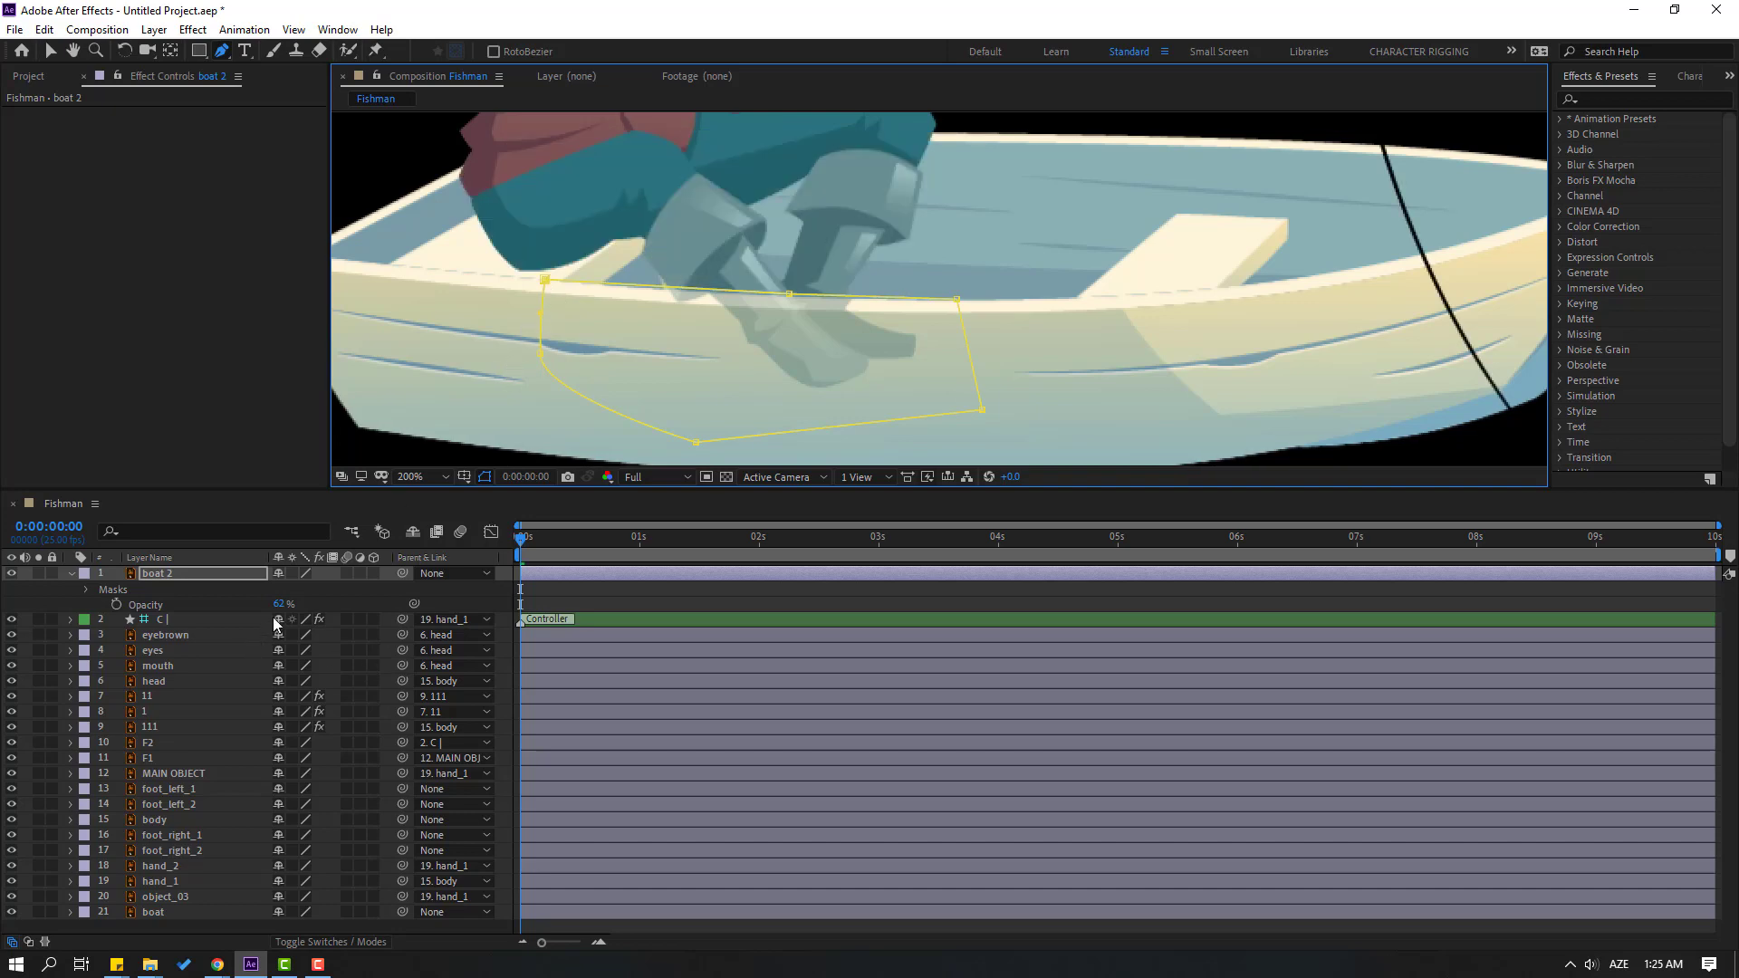
- Restore boat 2's Opacity to 100% and add a vertex on the mask's top edge
drag(279, 604, 403, 602)
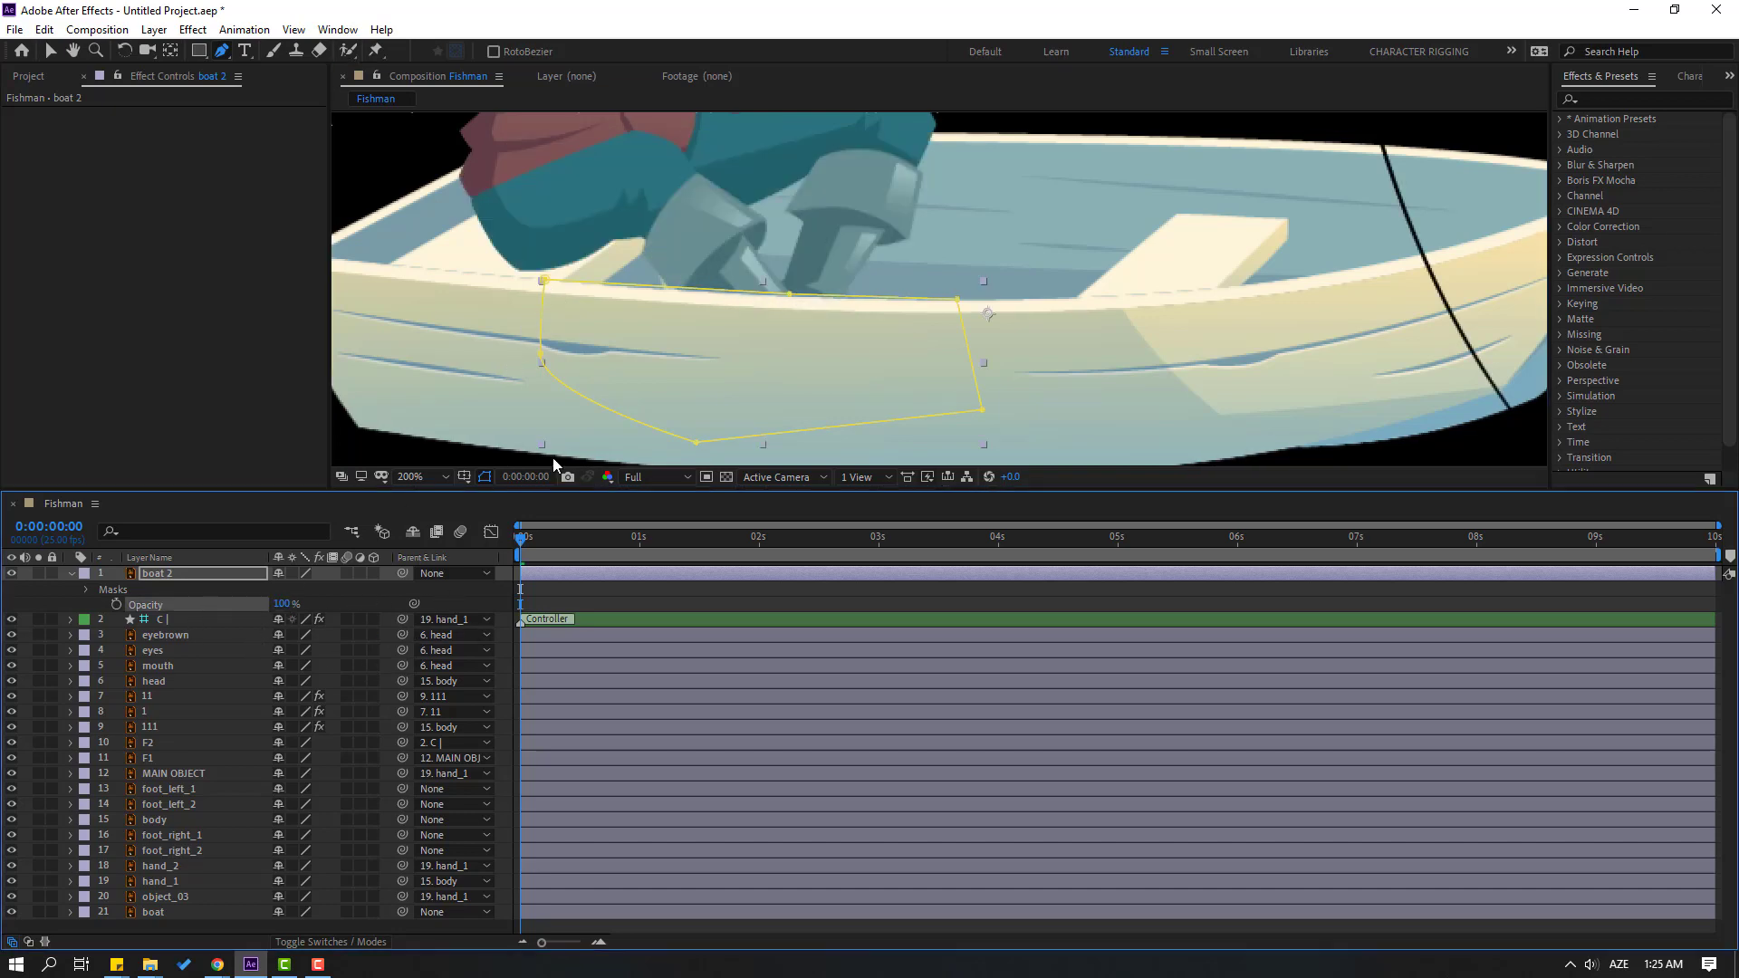
click(547, 286)
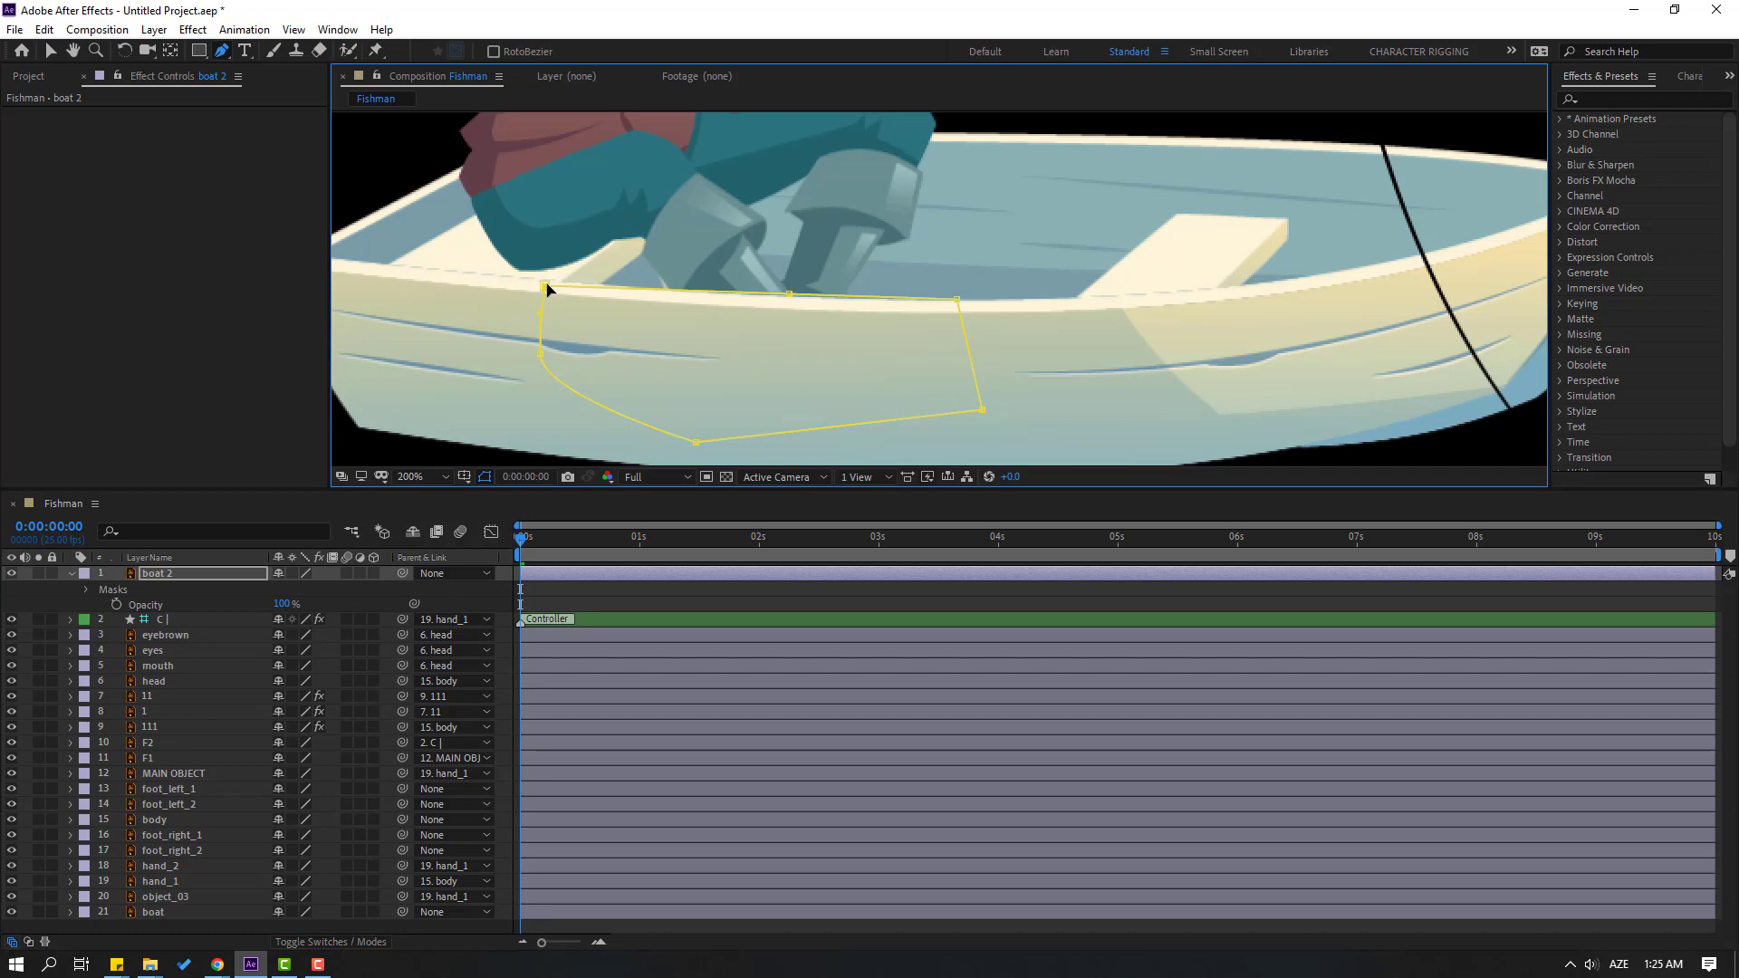
click(789, 296)
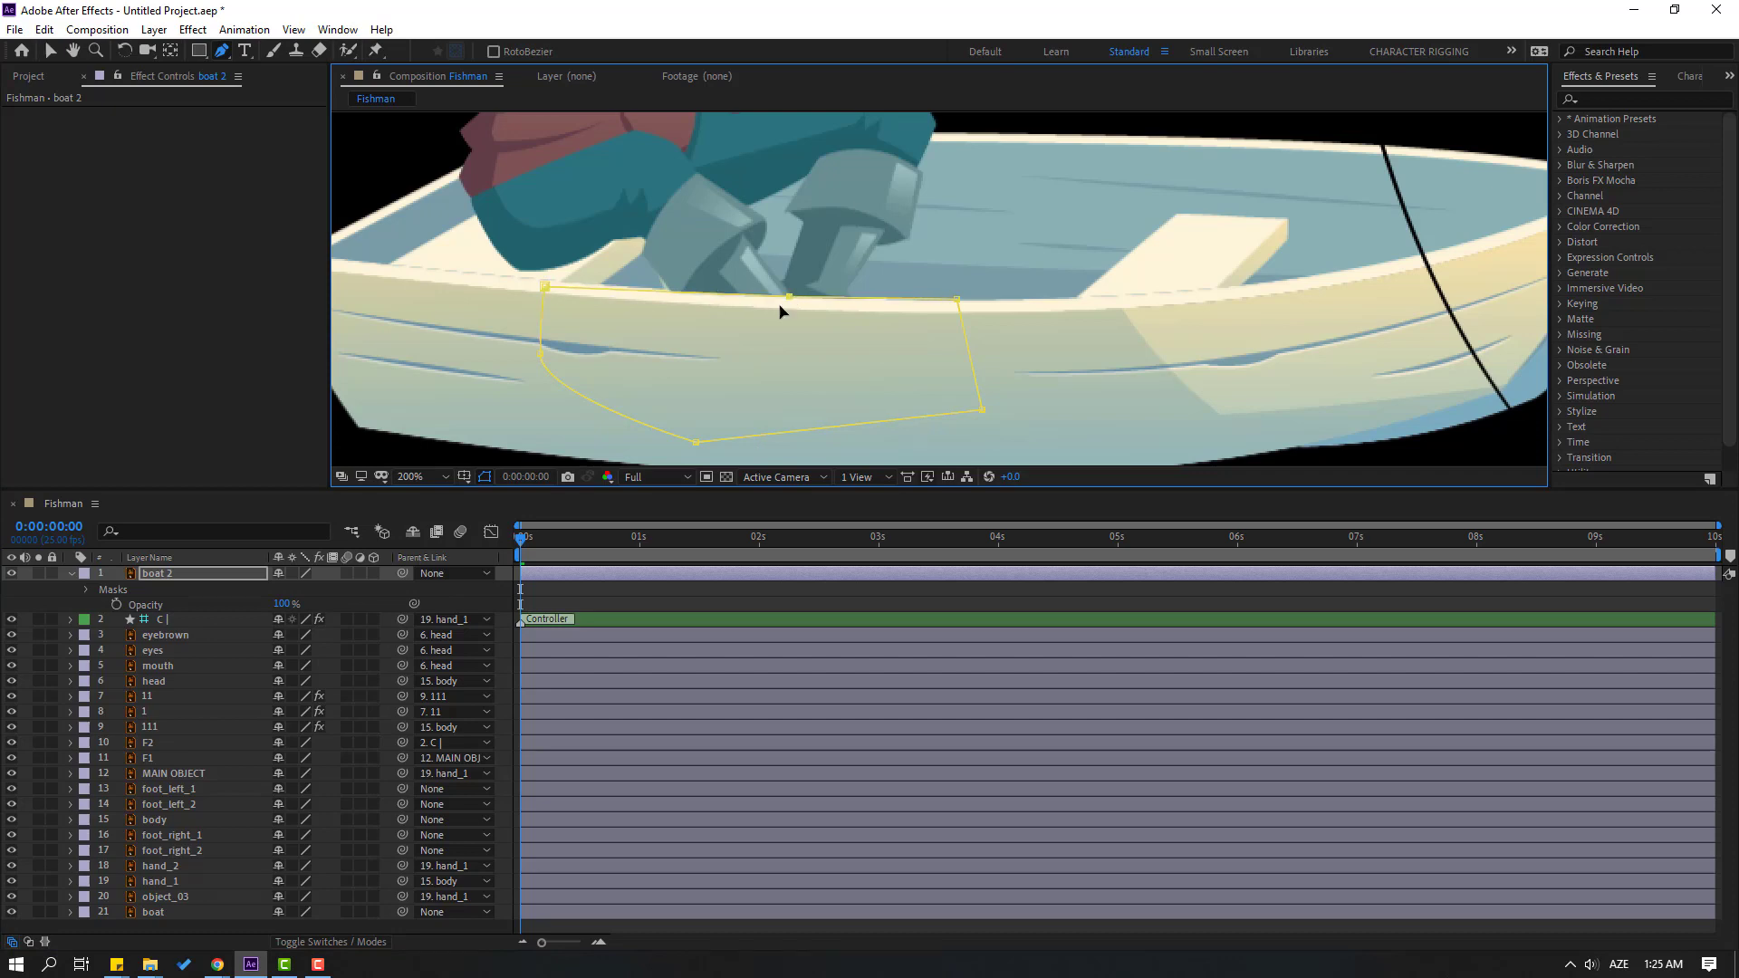
- Deselect boat 2, return to the Selection tool, and fit the whole comp in the viewer
click(666, 600)
key(v)
scroll(671, 356, down, 2)
scroll(671, 357, up, 1)
click(418, 480)
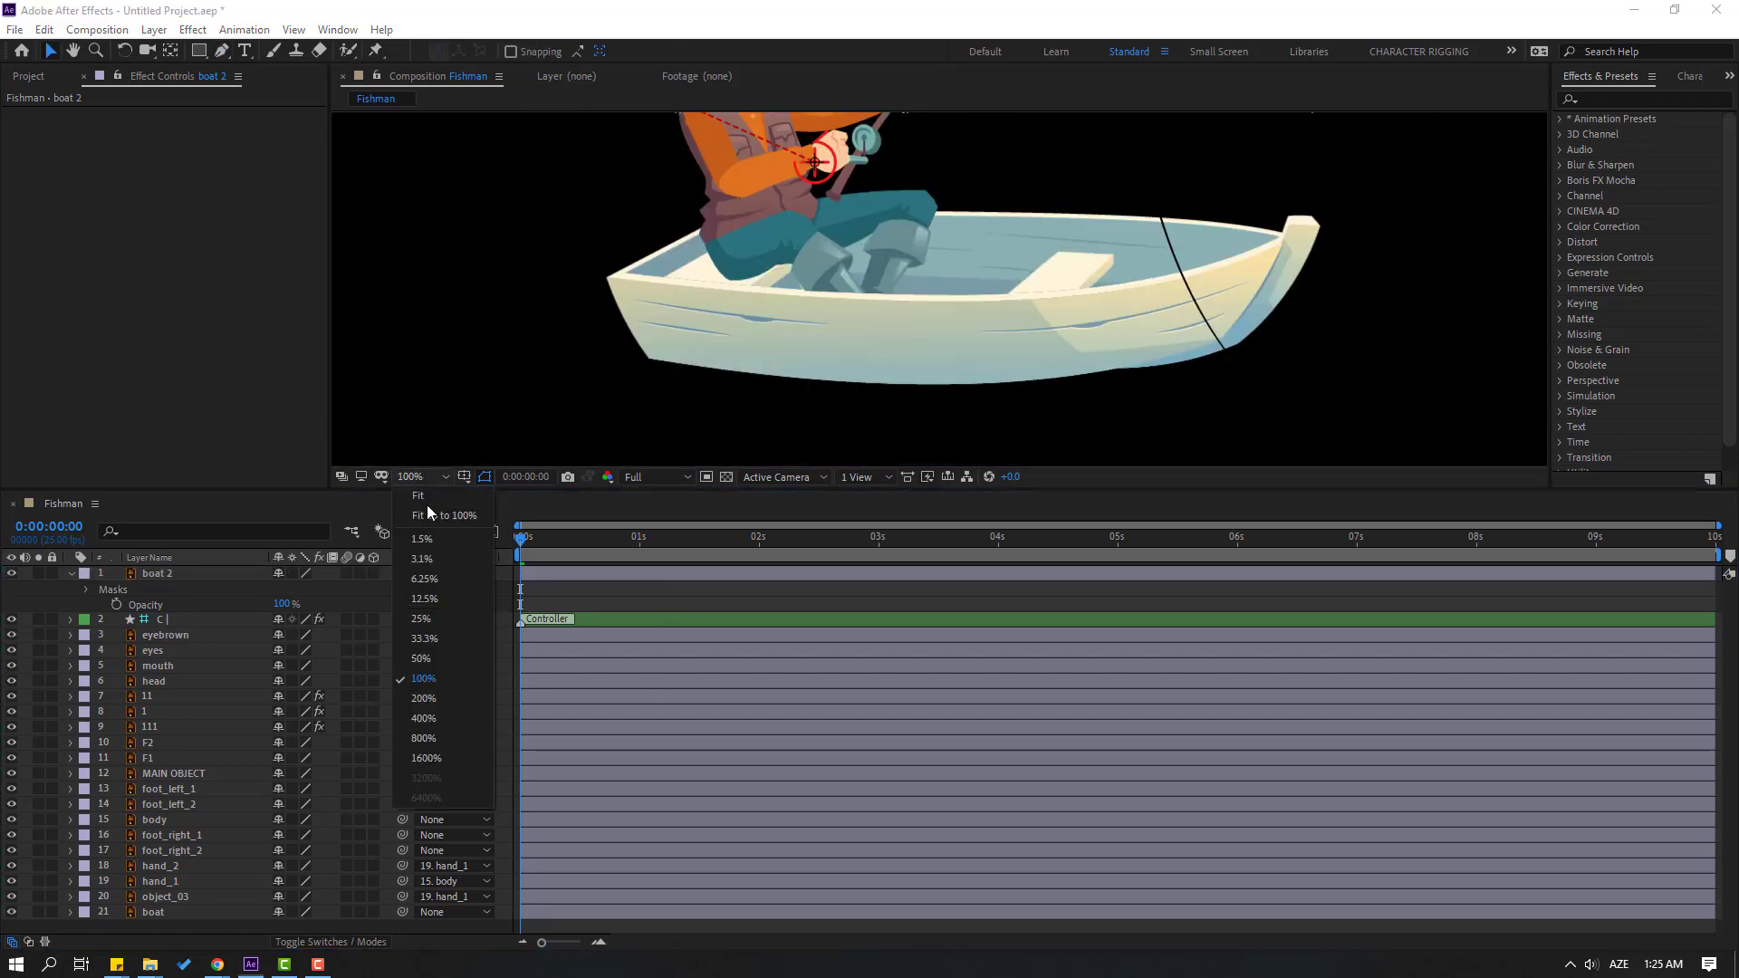
click(428, 514)
- Preview the masked boat and collapse boat 2's mask and opacity rows
key(space)
scroll(845, 416, up, 2)
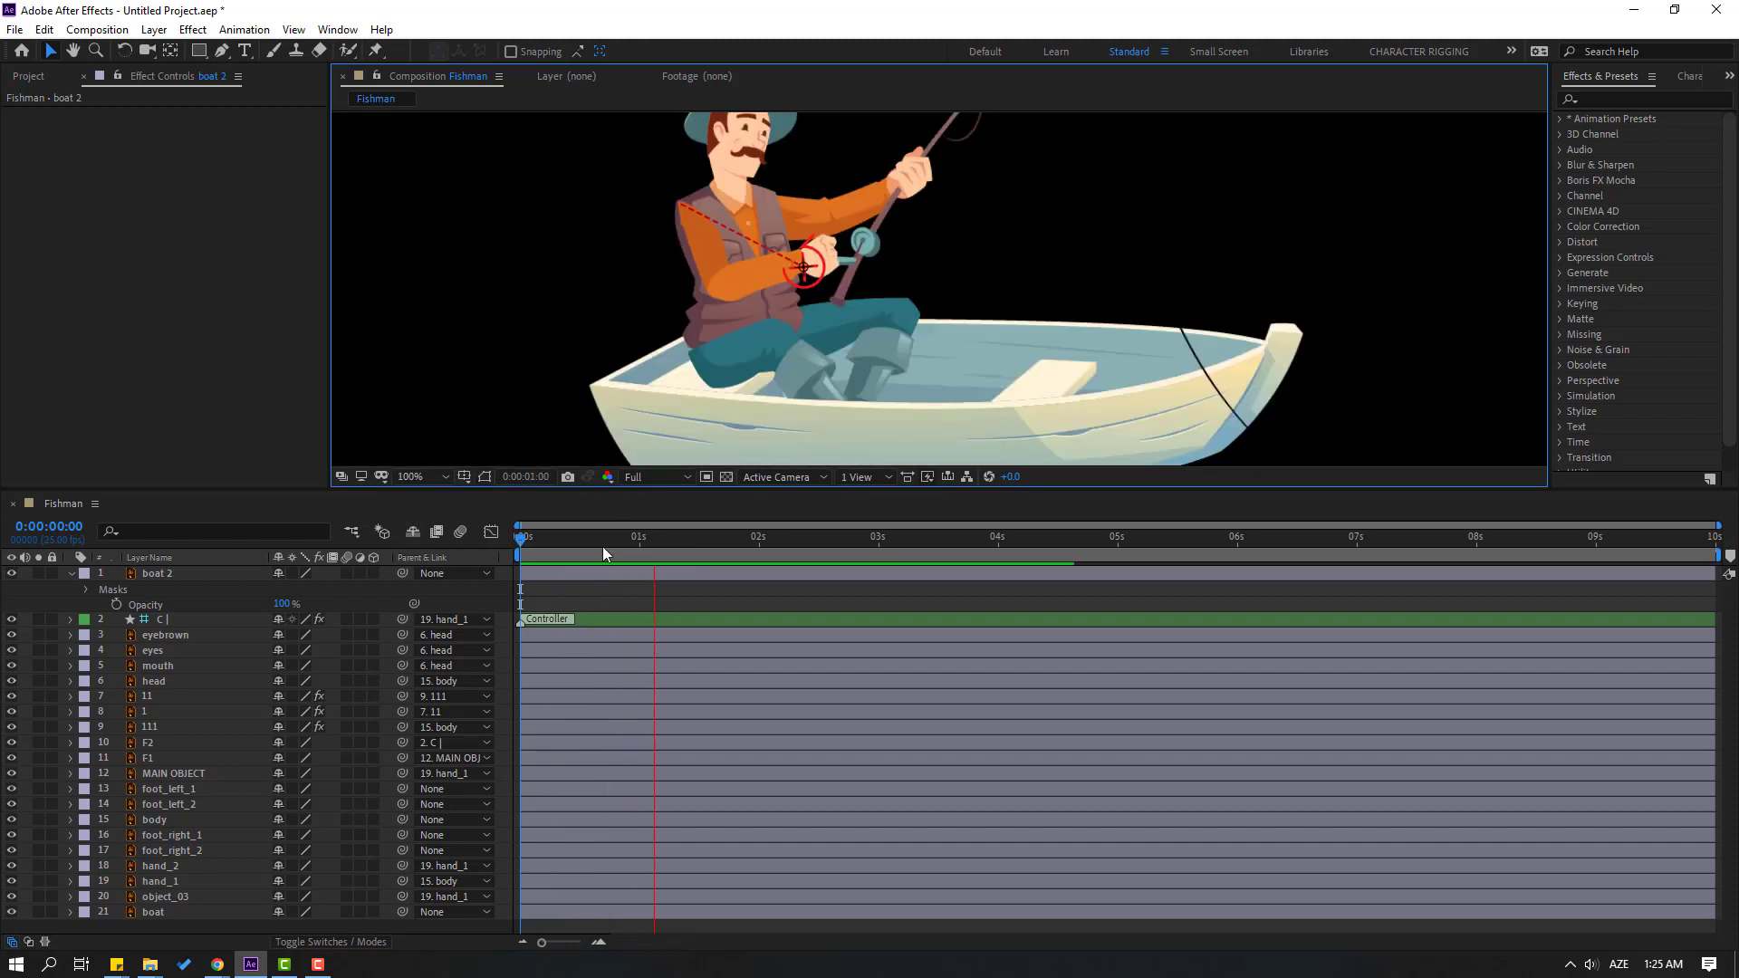
click(70, 573)
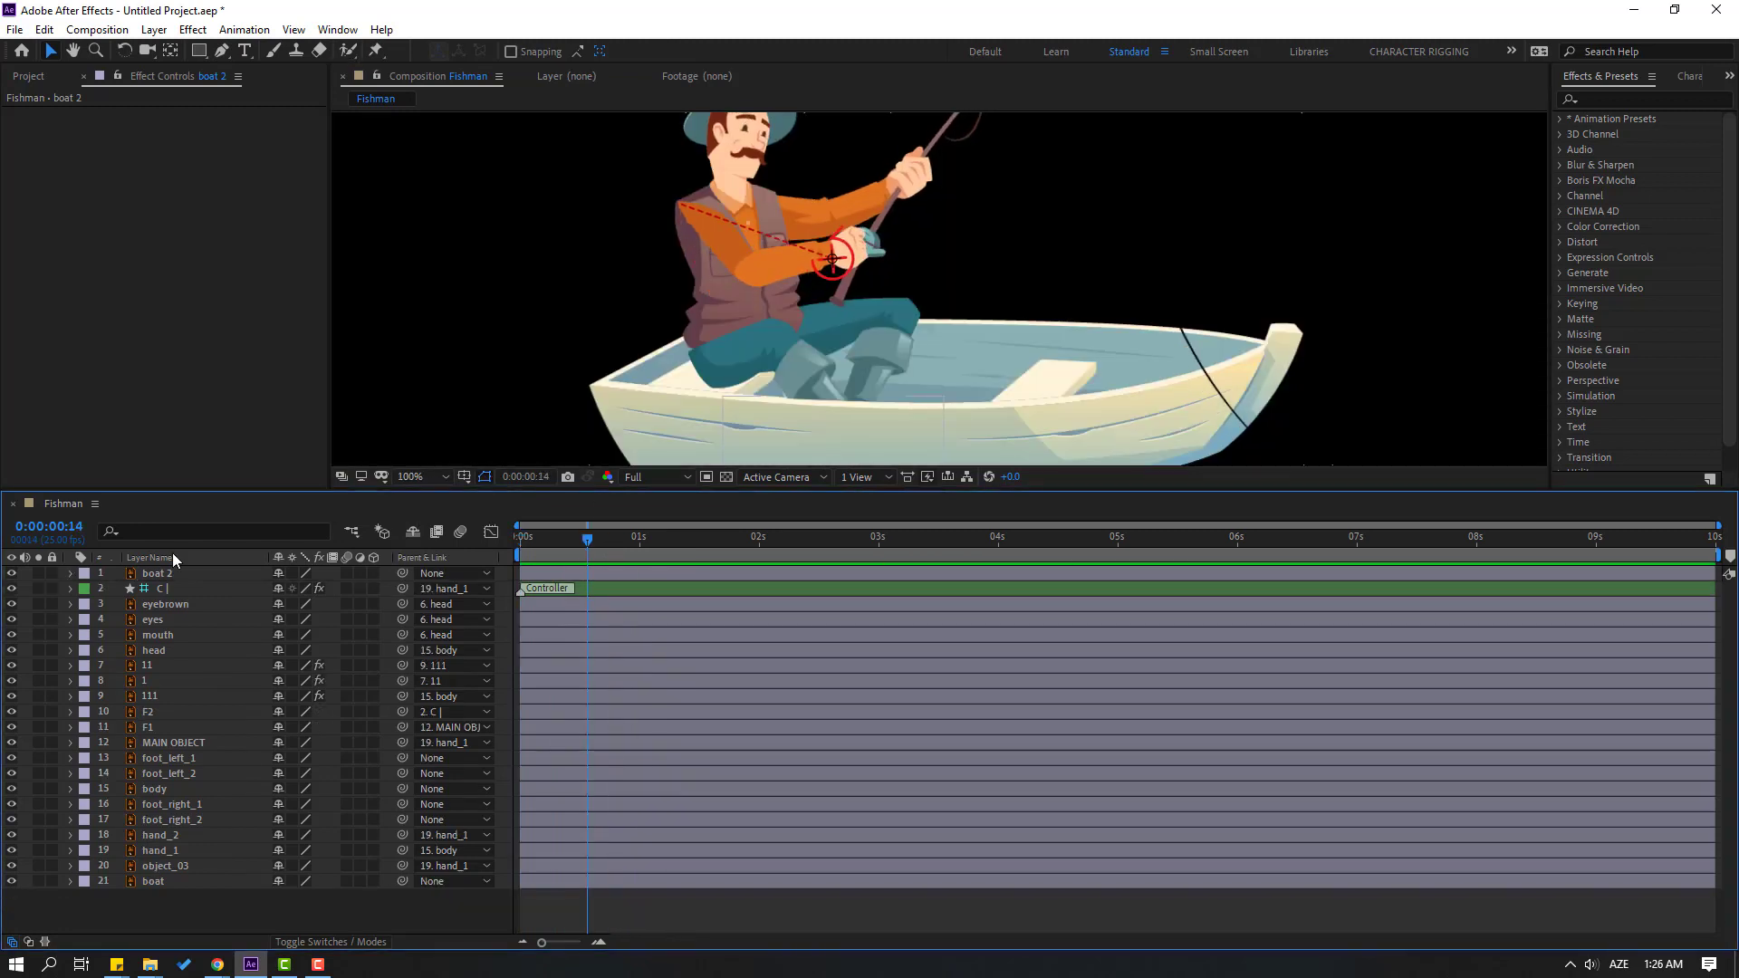
- Solo foot_right_1, drag its anchor point to the boot's top with Pan Behind, then unsolo
click(894, 360)
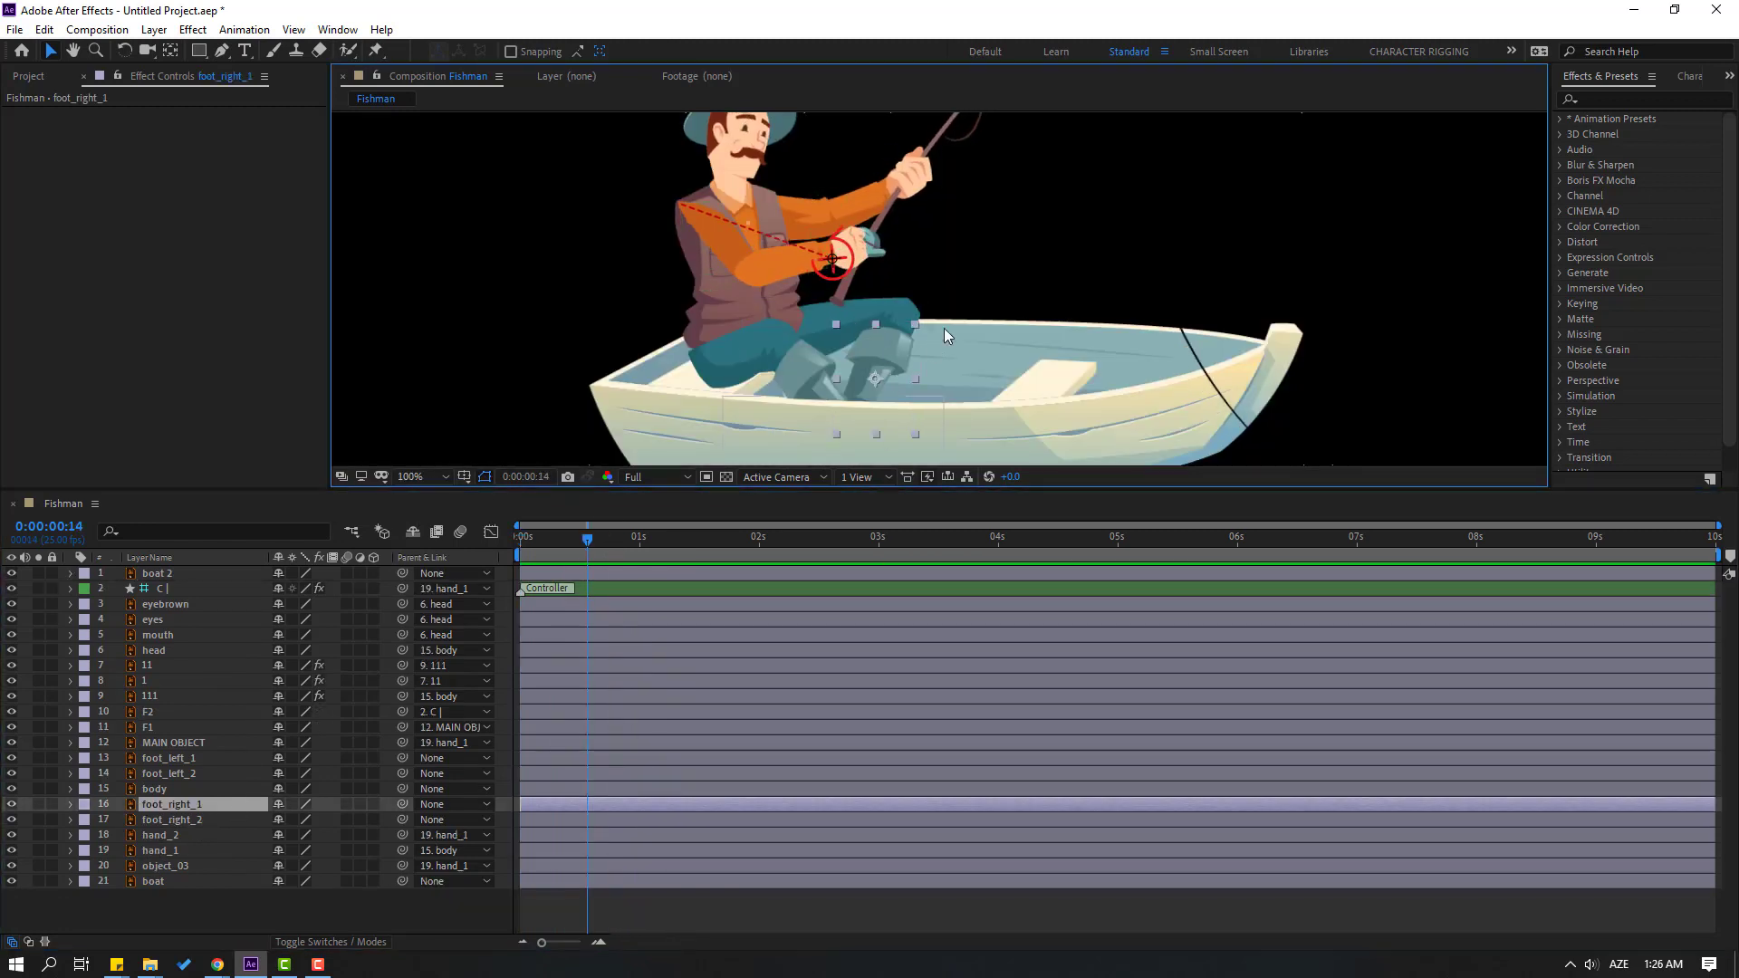
scroll(944, 327, up, 2)
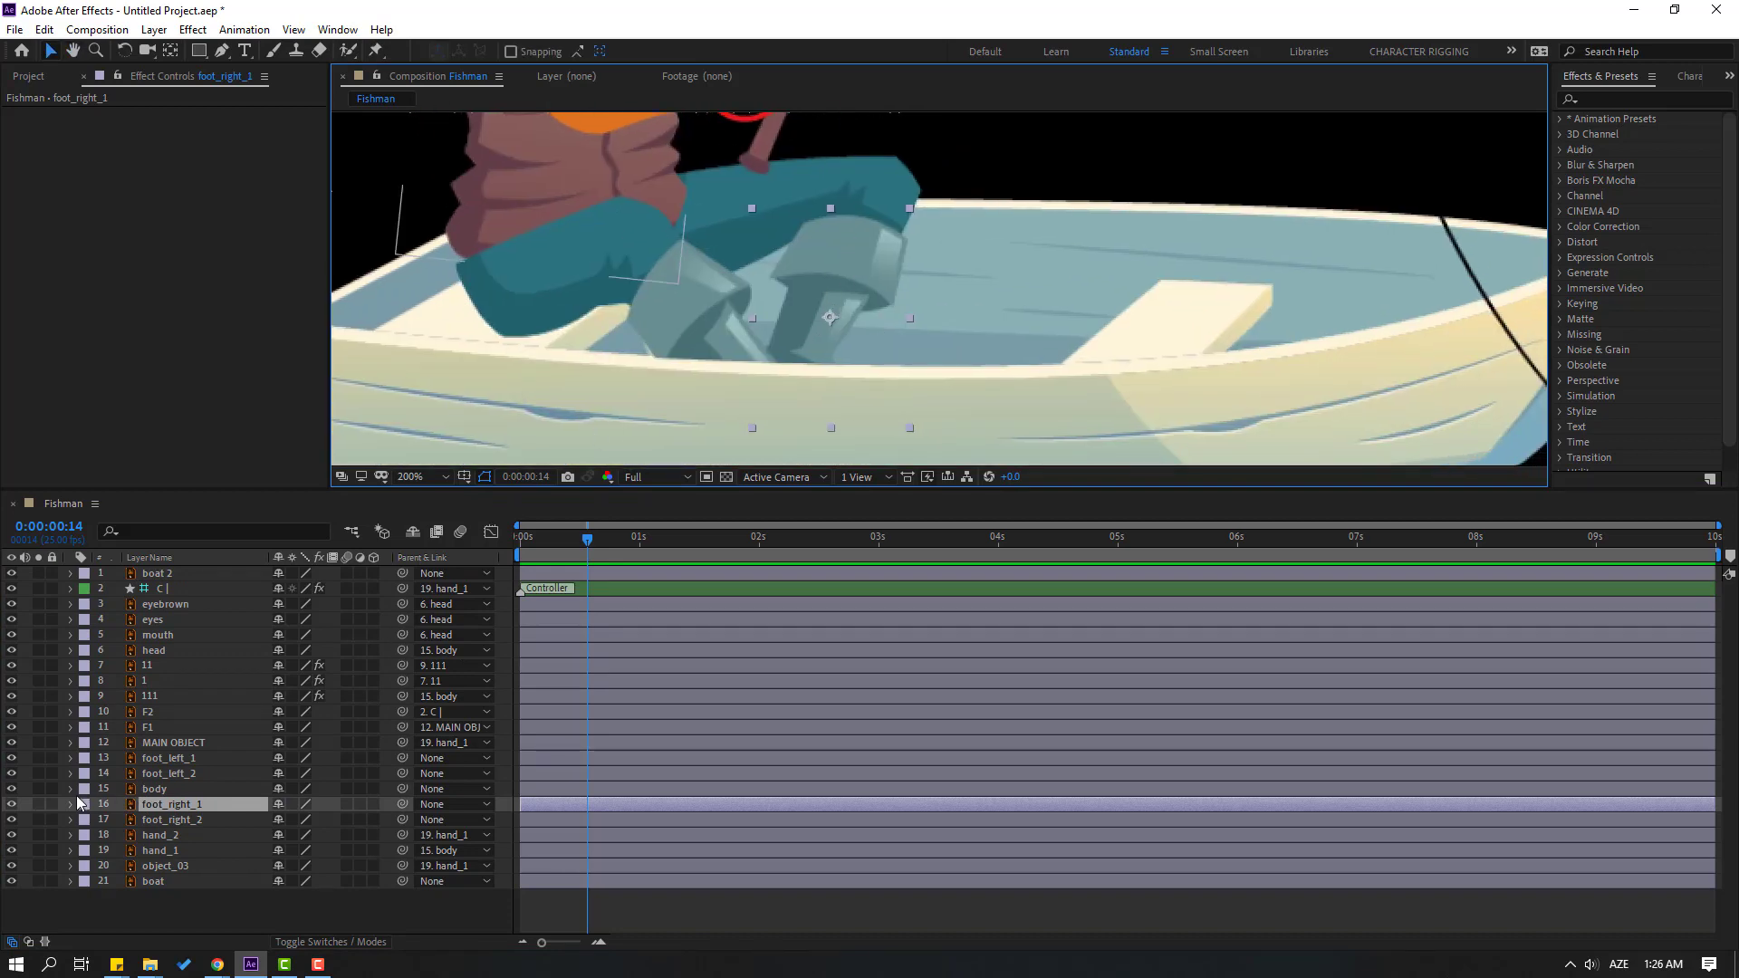
click(38, 803)
click(170, 50)
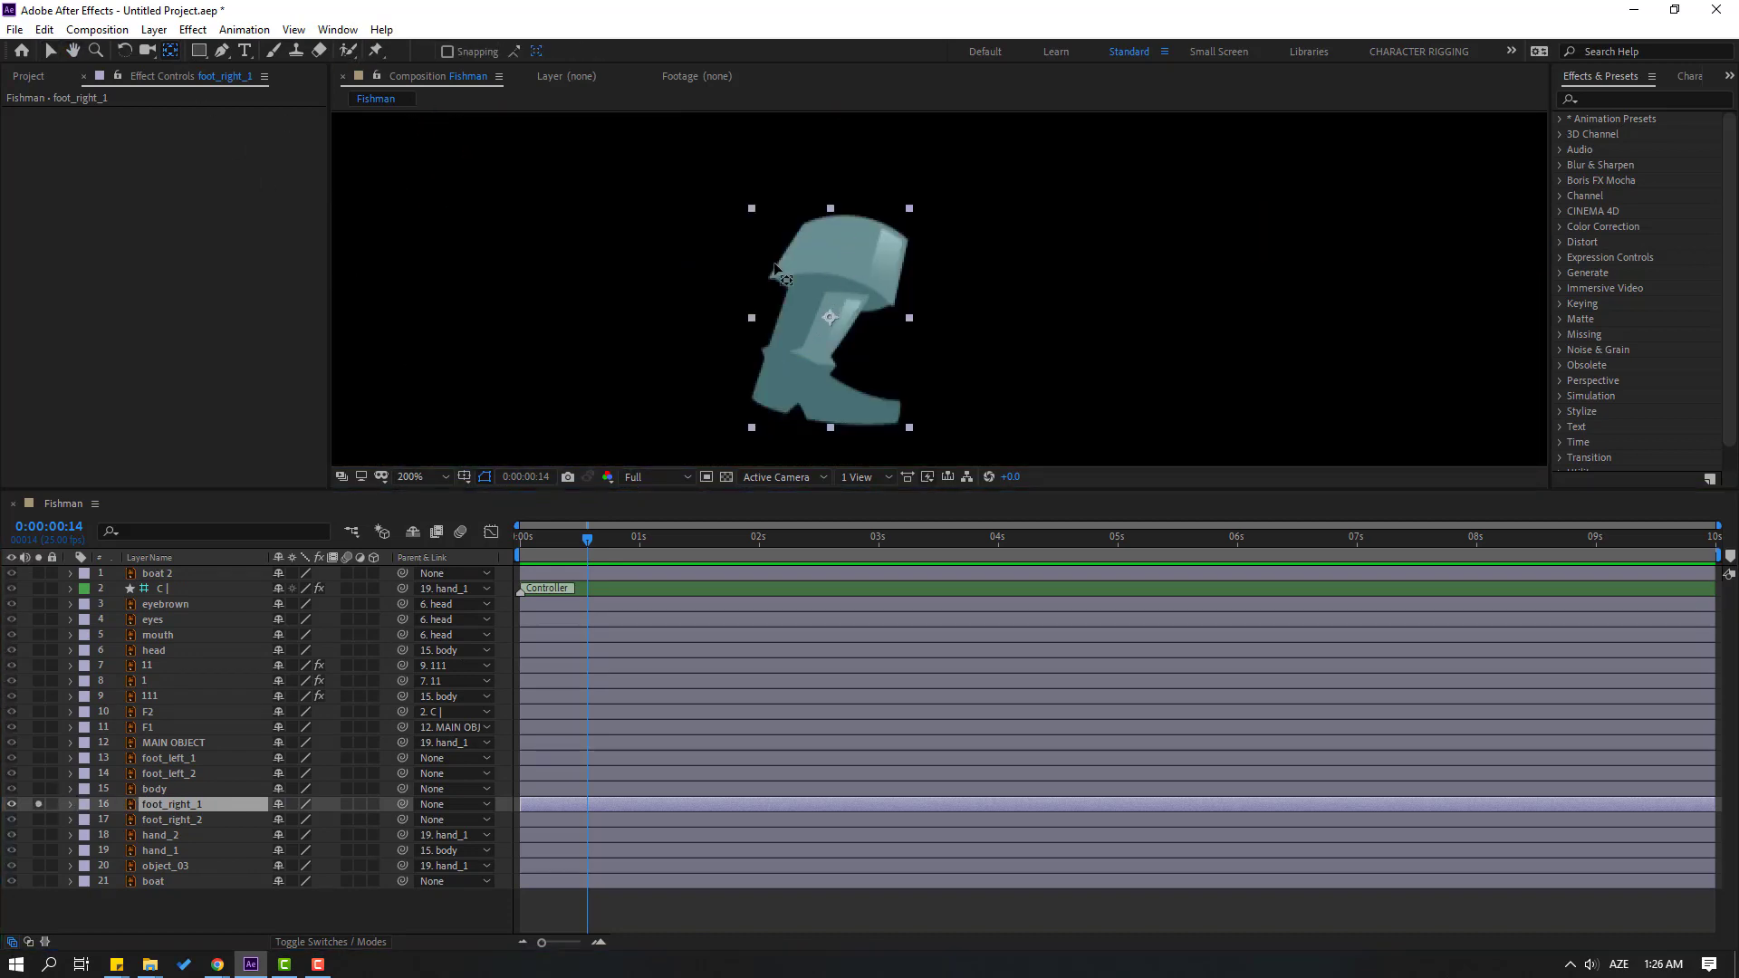
drag(826, 319, 859, 232)
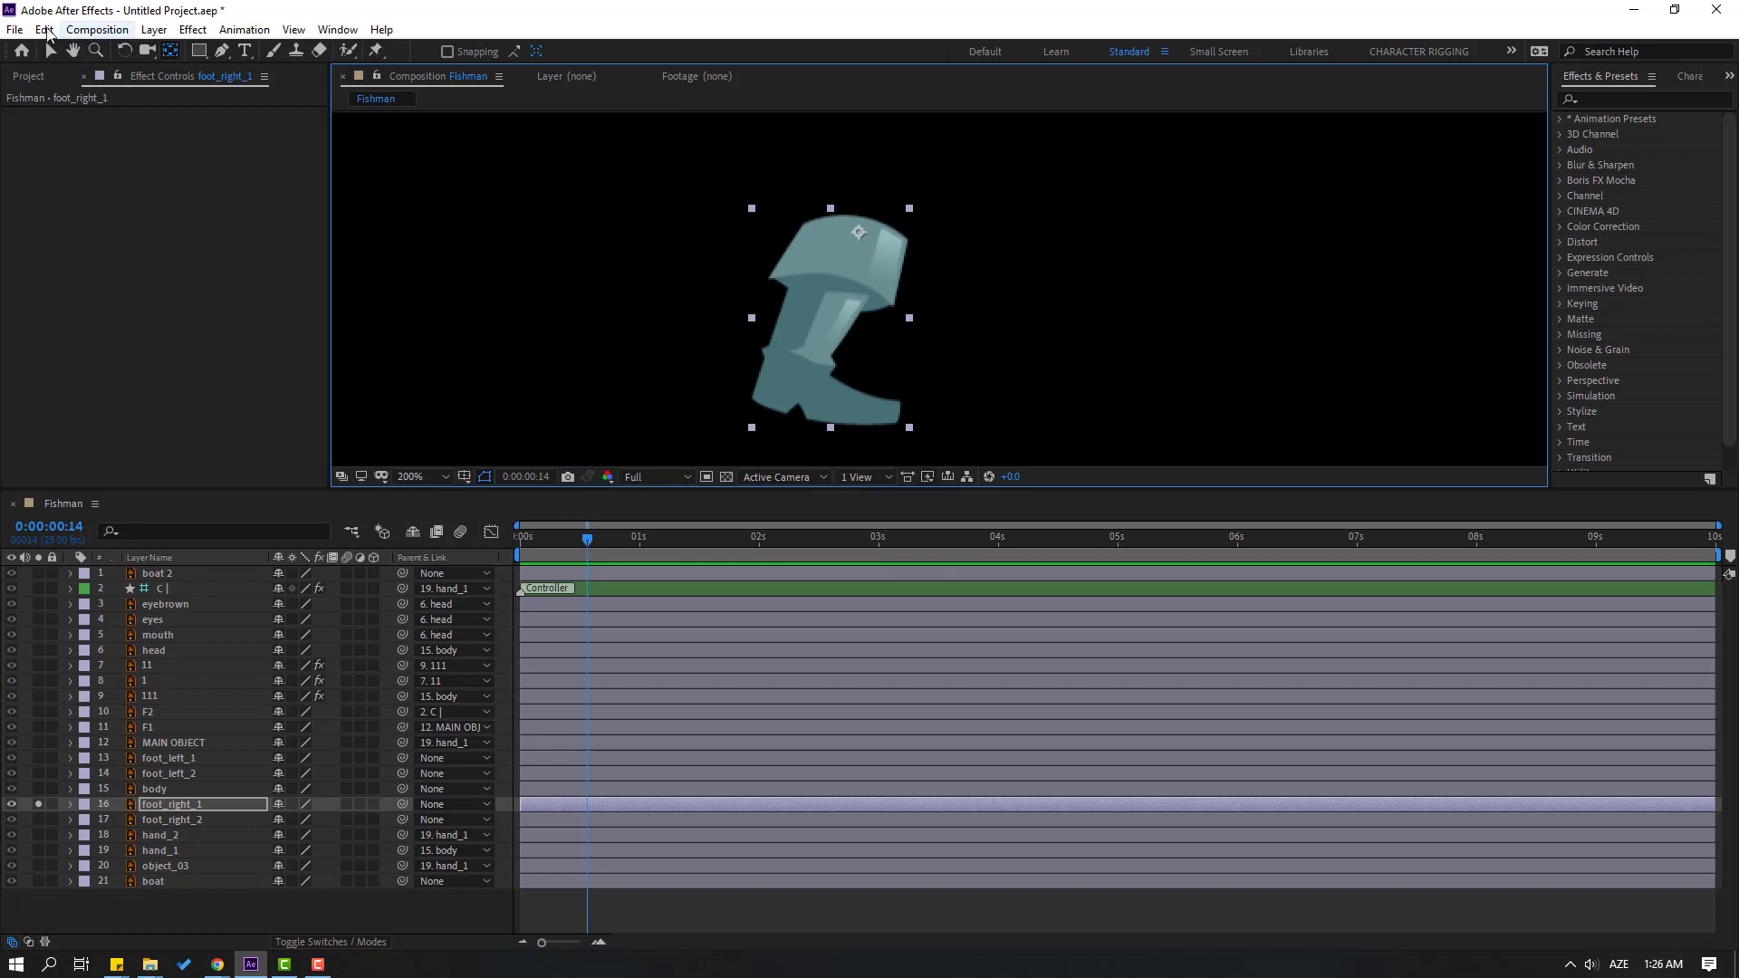
click(48, 51)
click(38, 803)
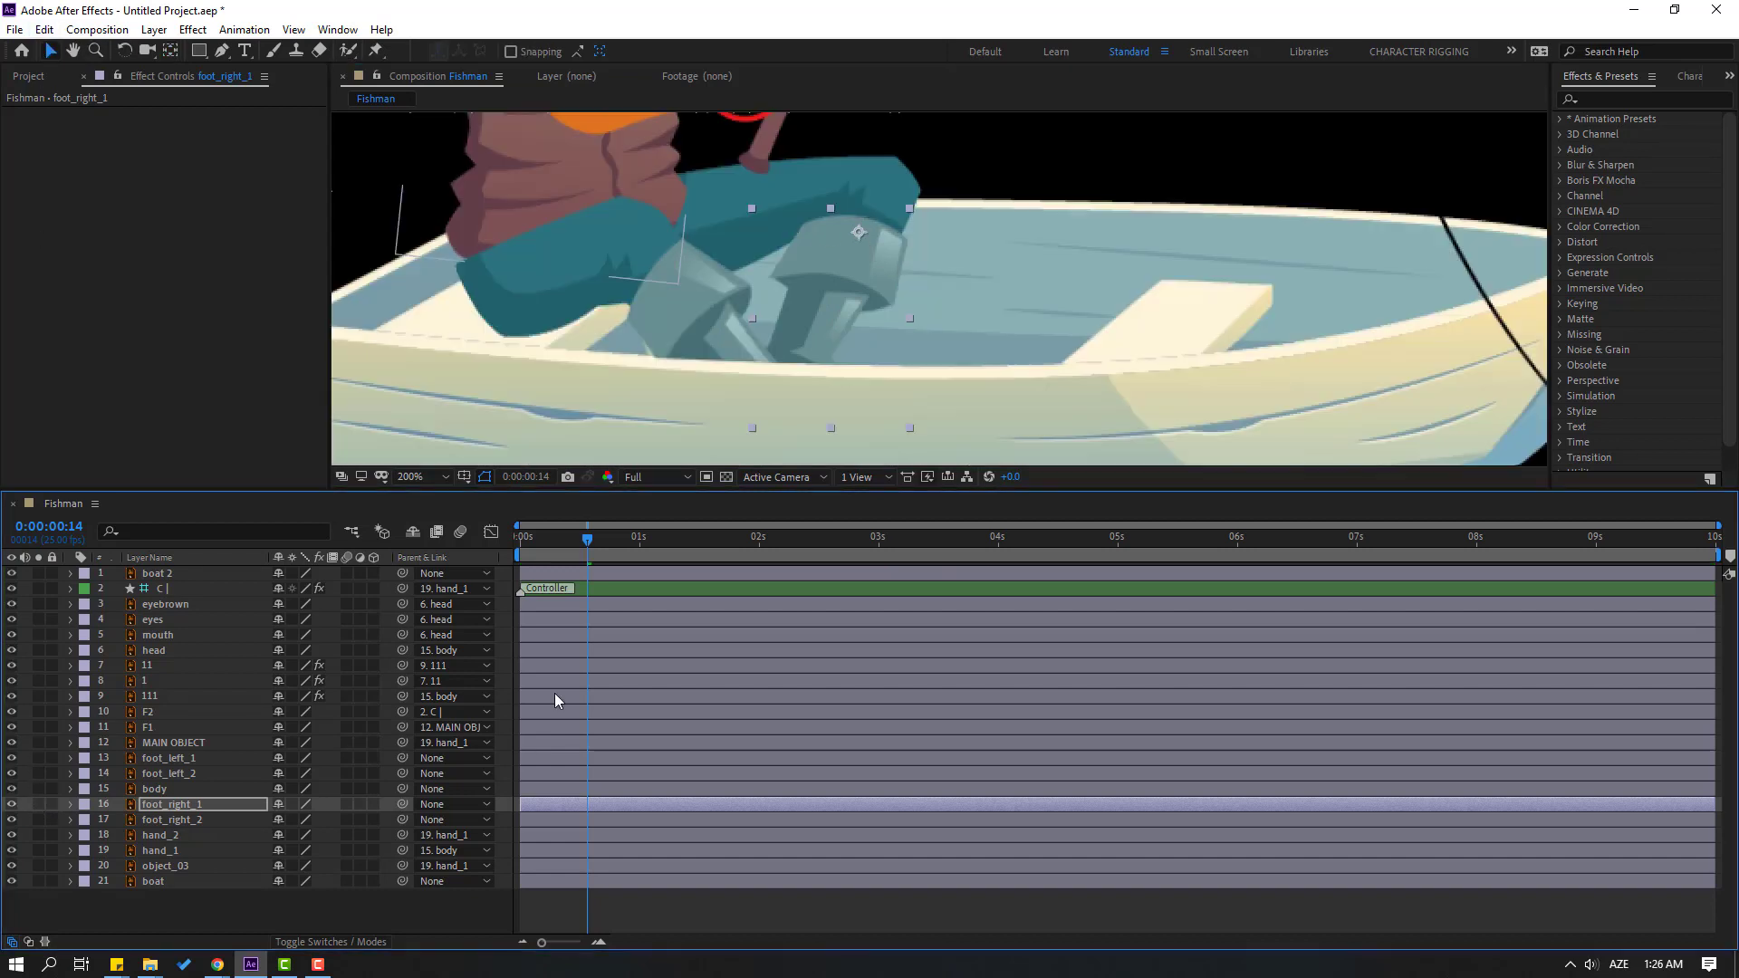
drag(584, 537, 534, 541)
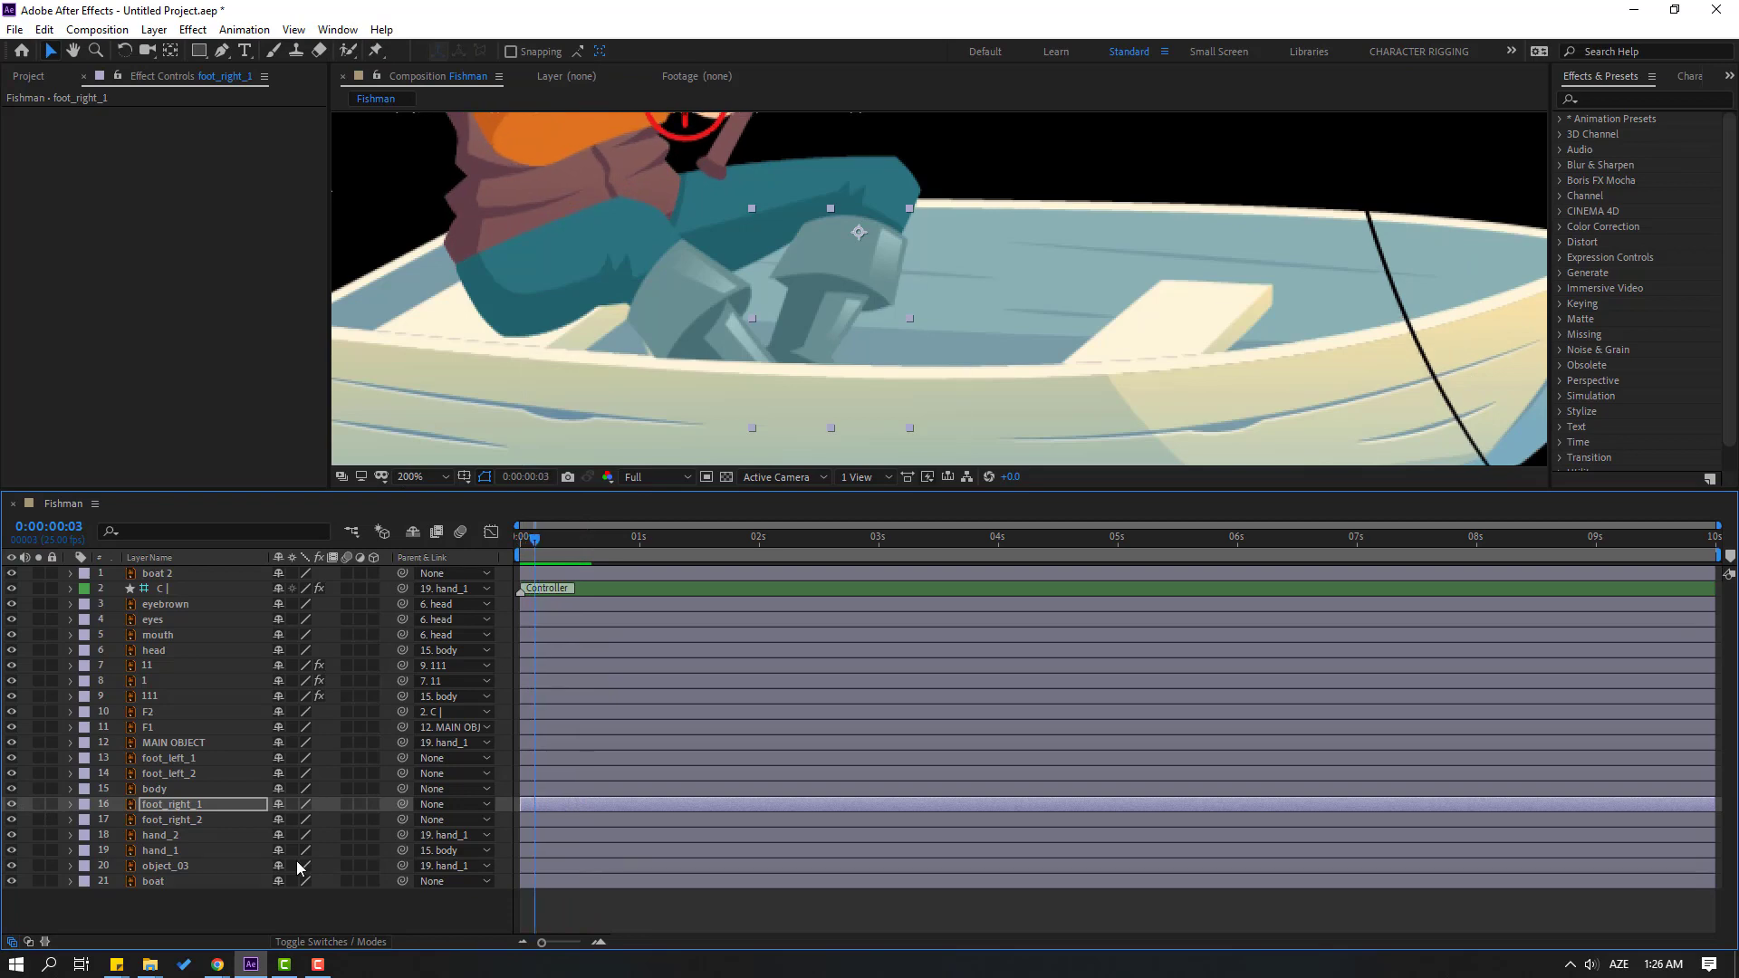
- Add a wiggle(1,6) expression to foot_right_1's Rotation
key(r)
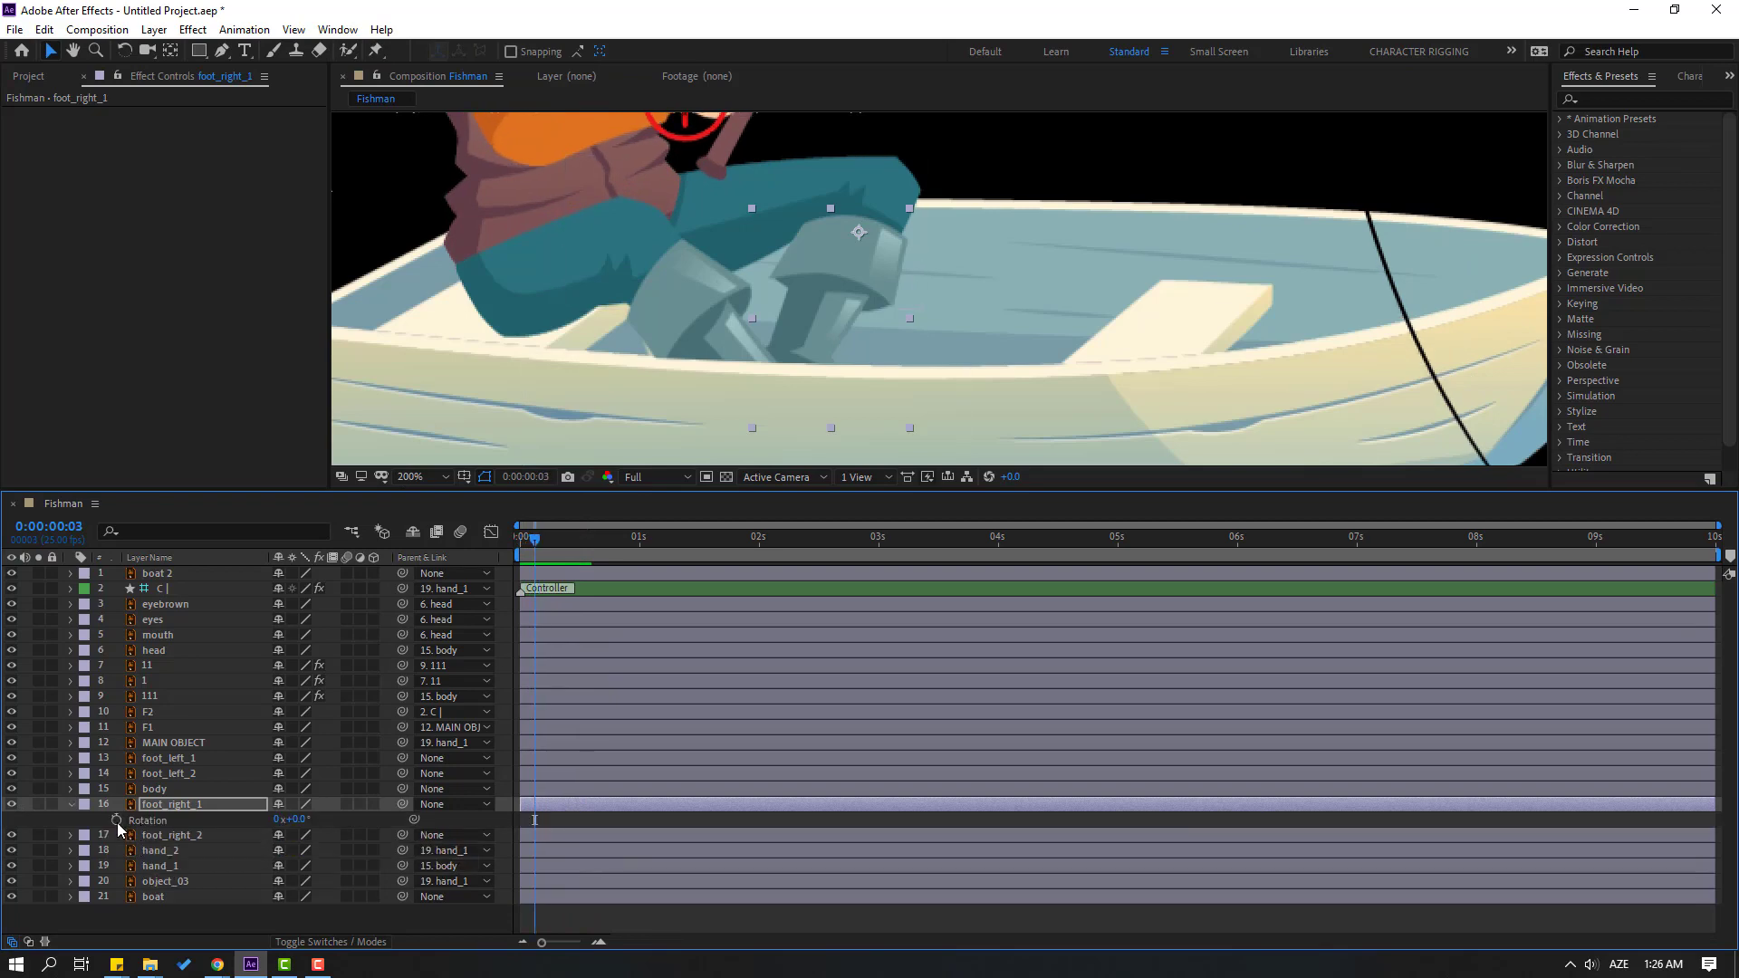
alt+click(117, 821)
key(alt+shift)
text(wiggle()
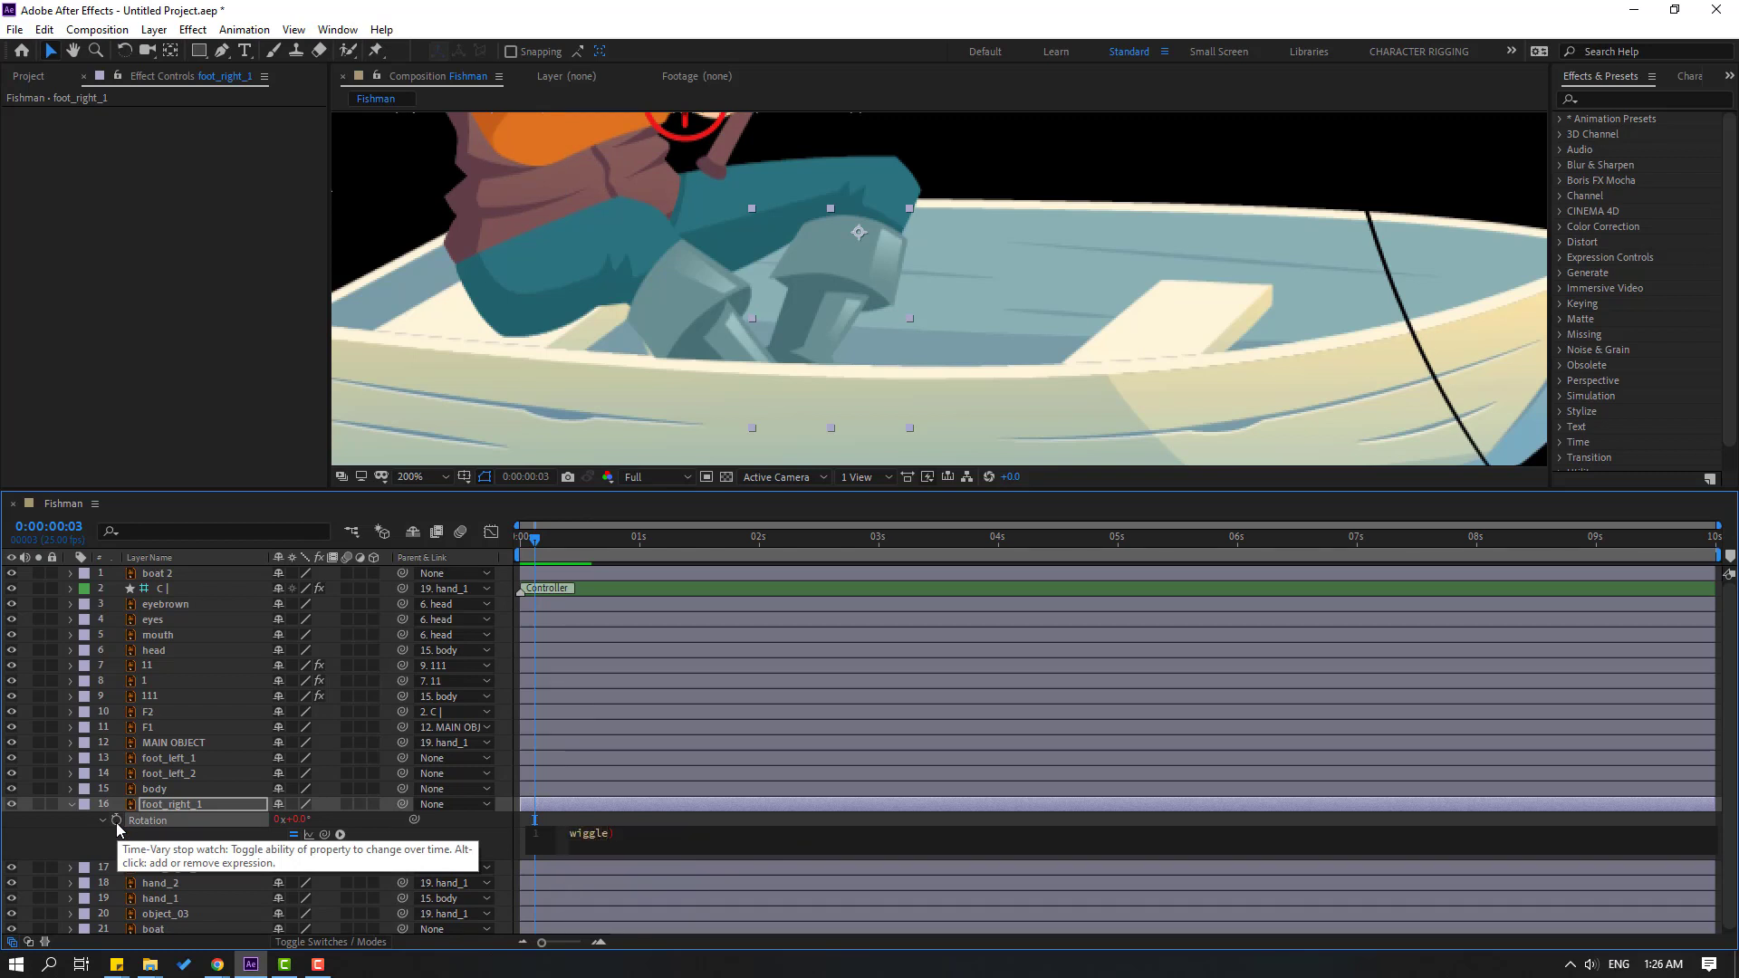
key(BackSpace)
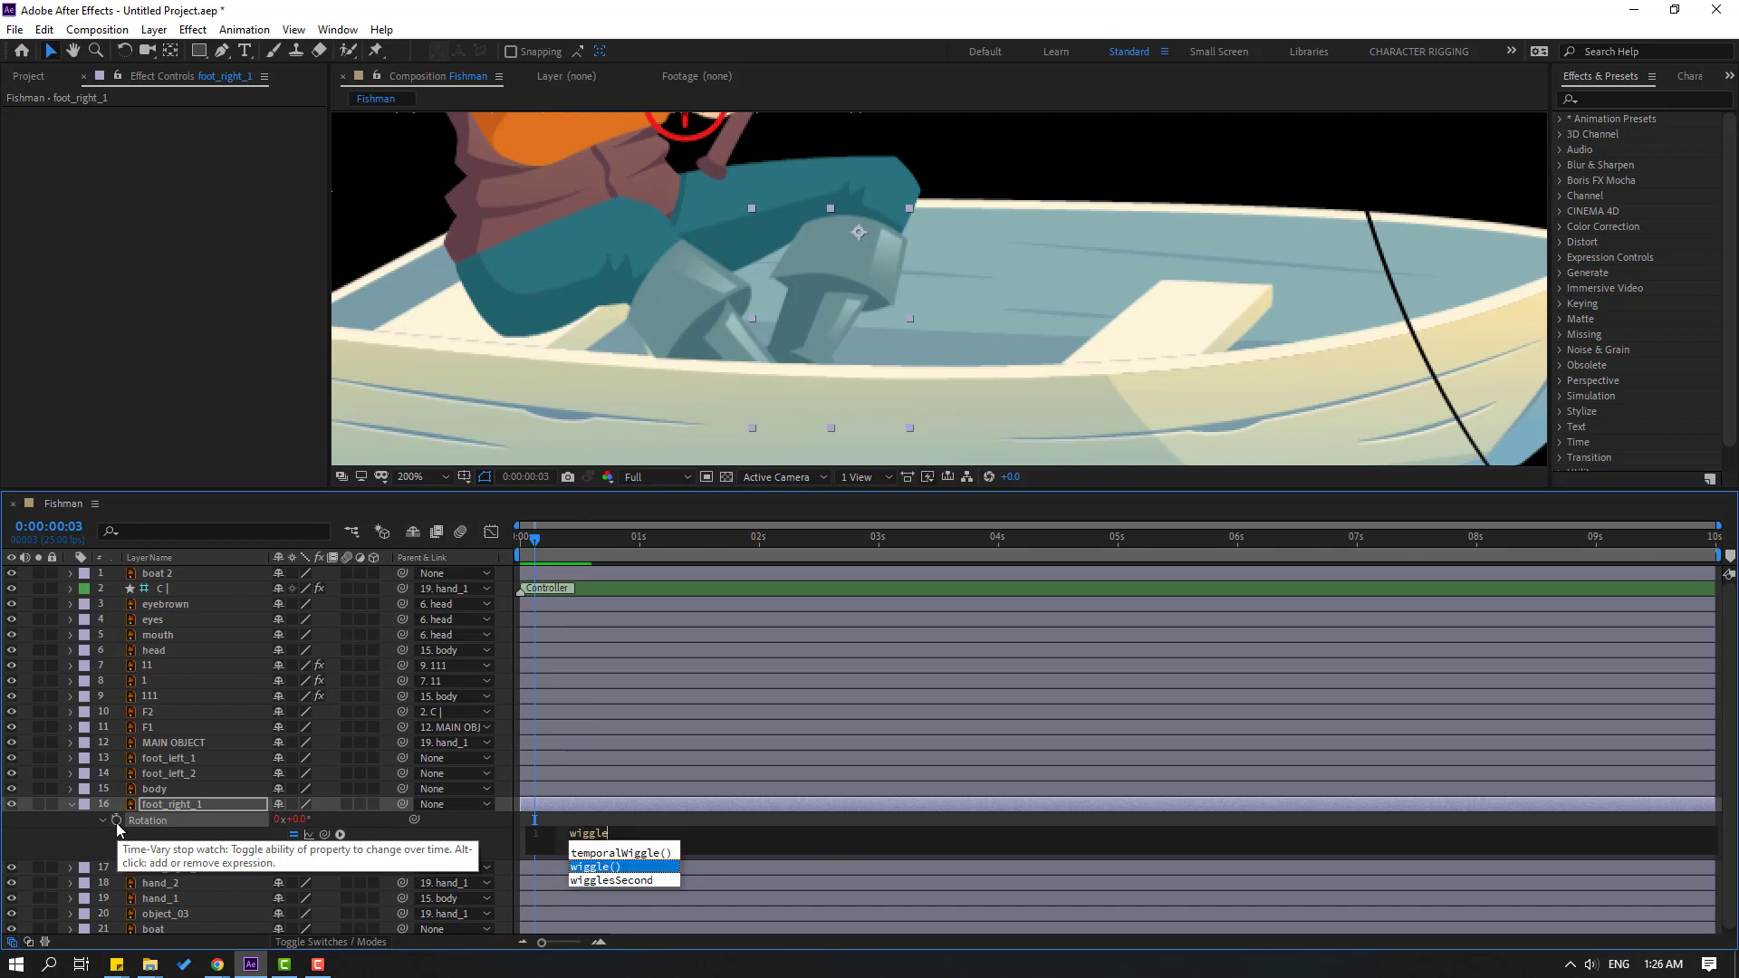
text((1,)
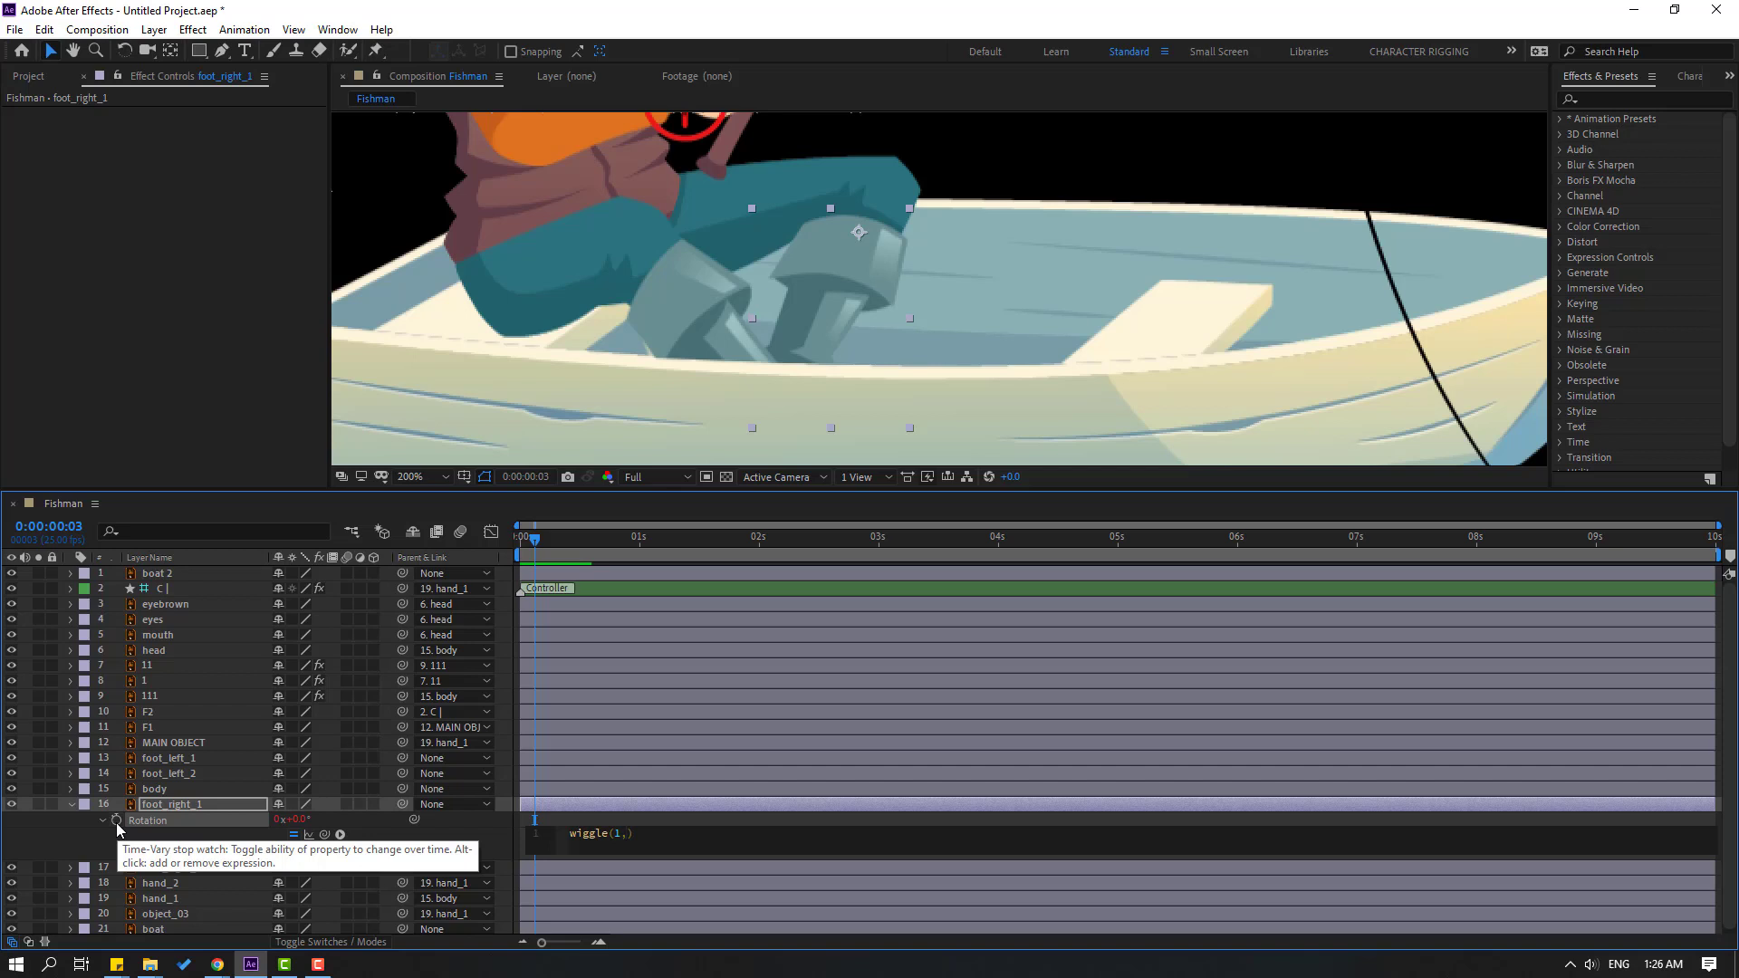
text(6)
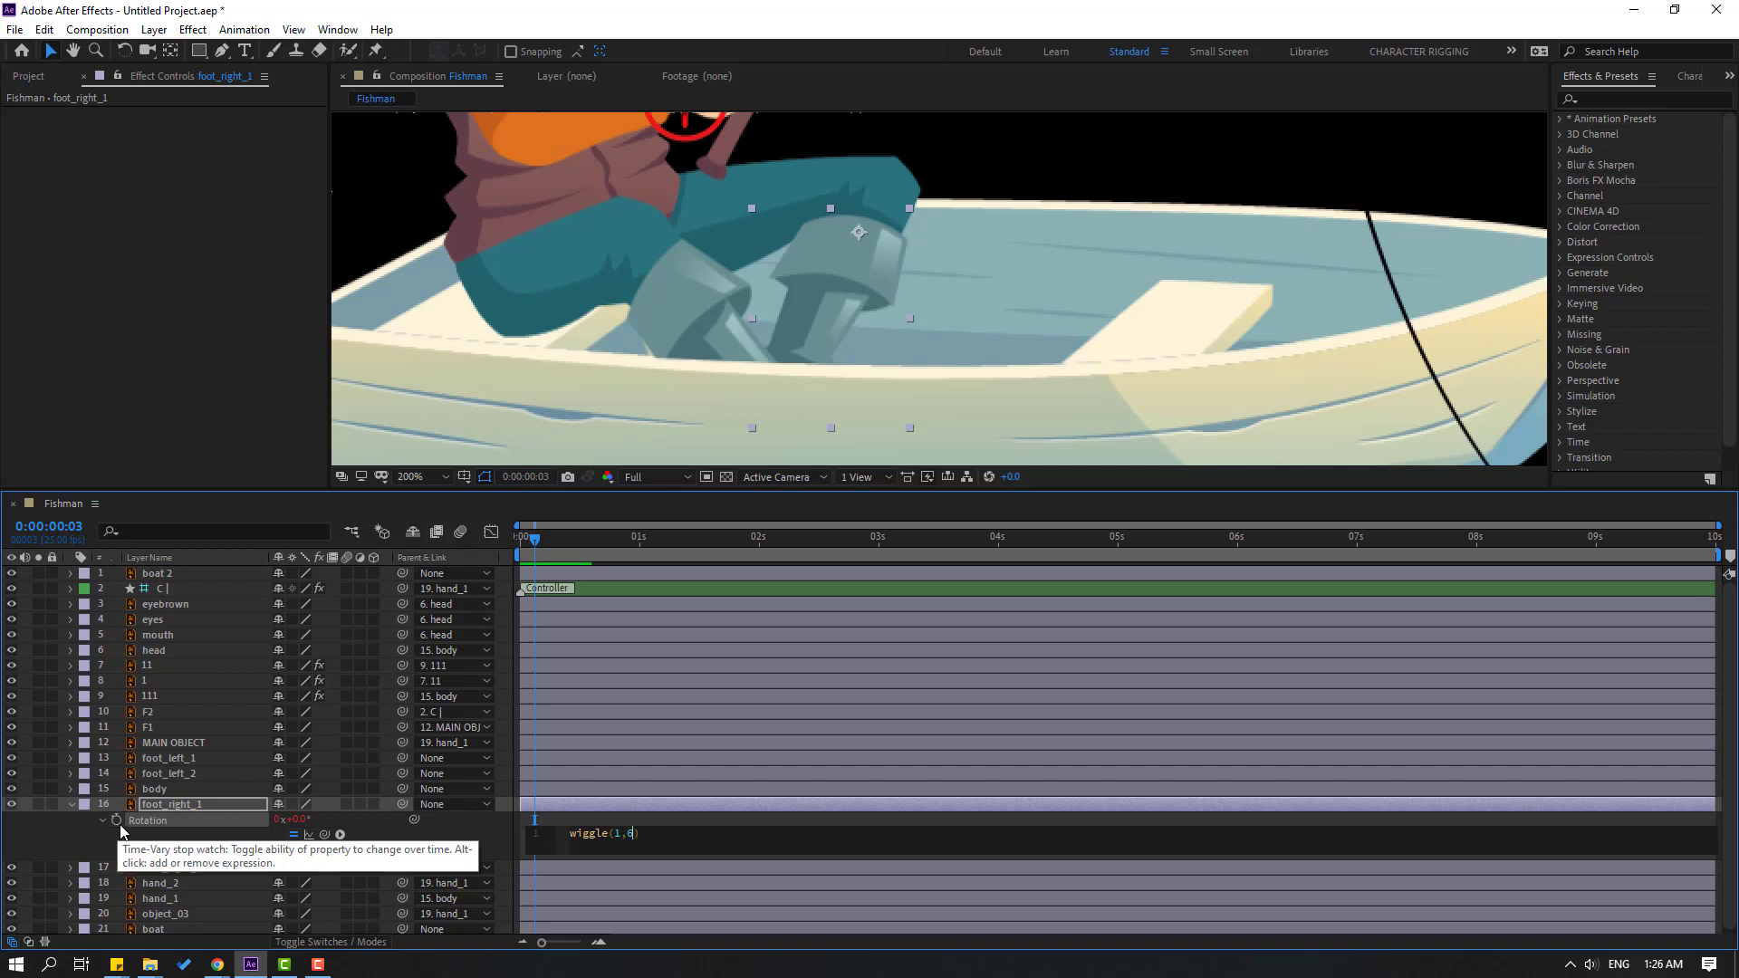
click(744, 820)
- Preview the wiggling boot, stop at 1:13, and select the expression text
key(space)
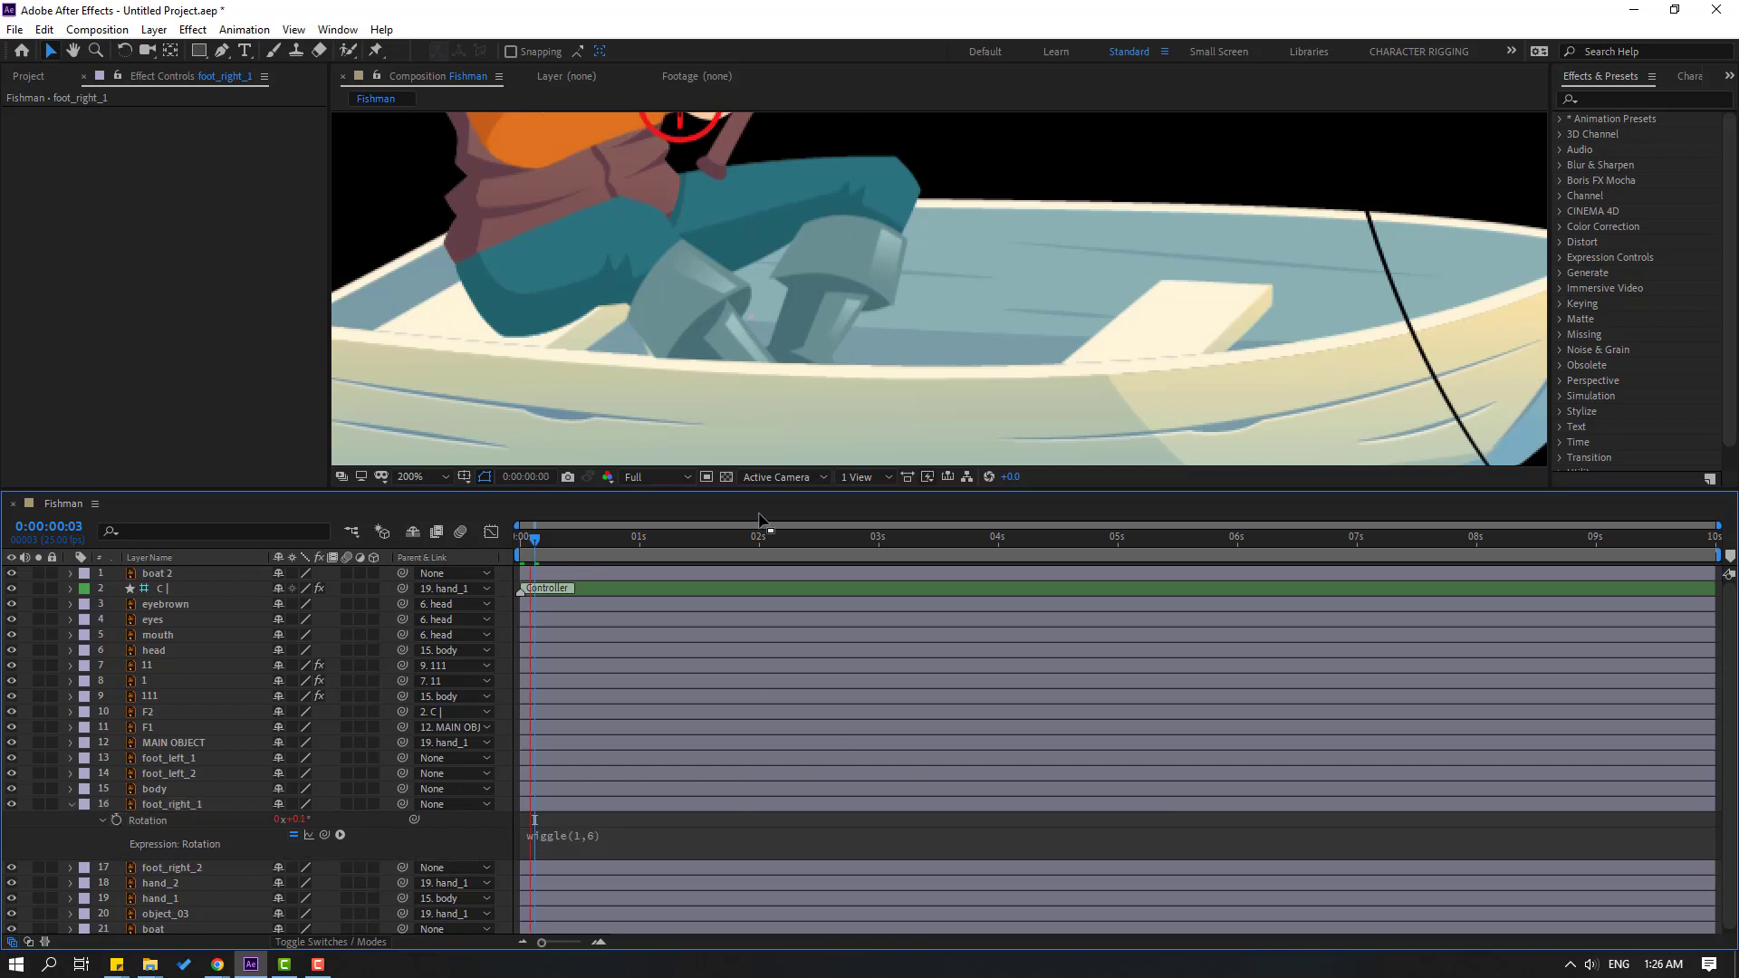
scroll(963, 351, down, 1)
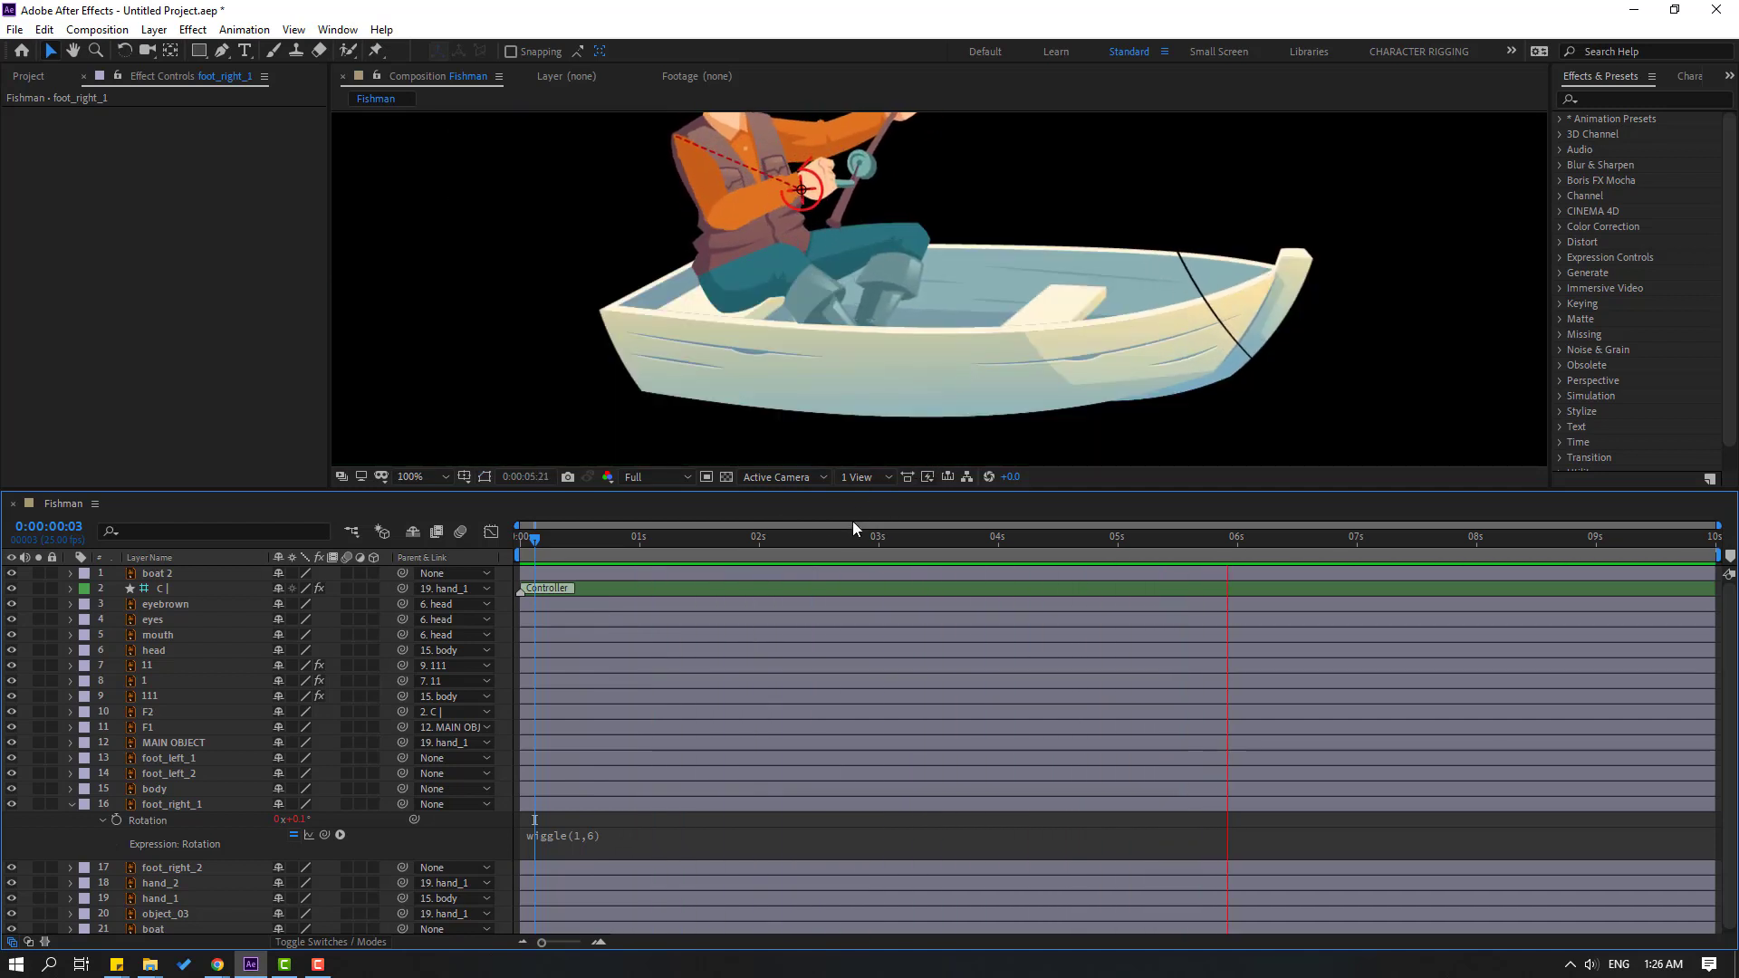
click(701, 537)
click(583, 840)
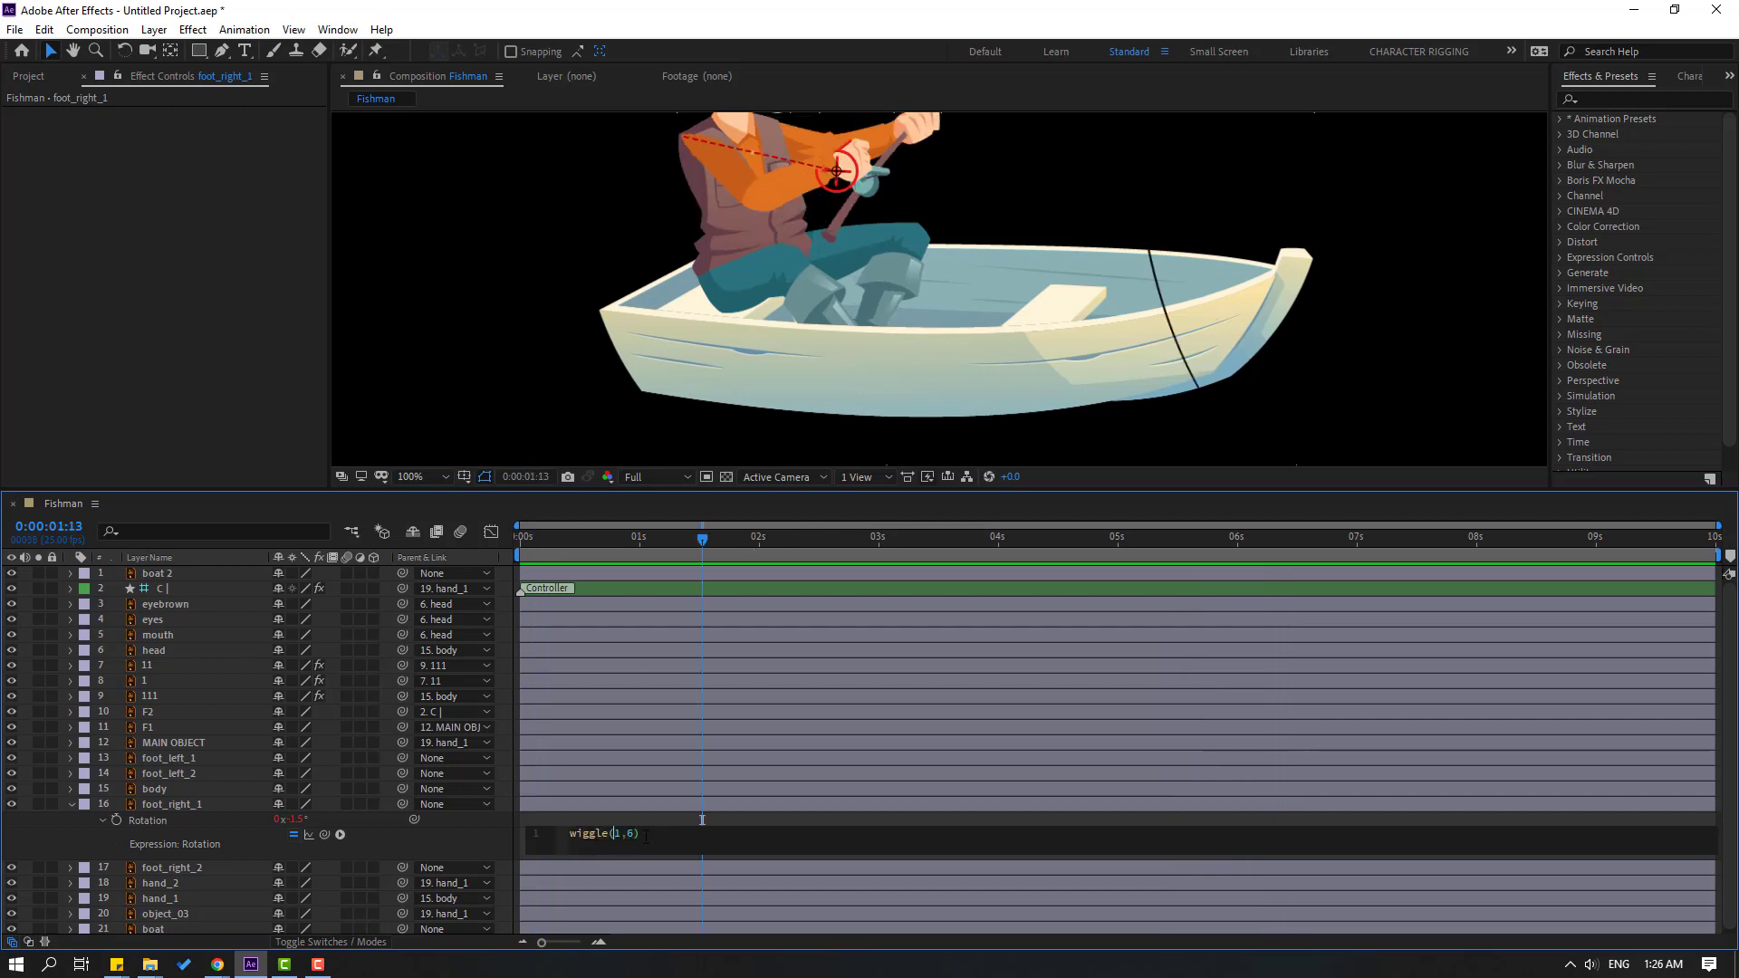
drag(646, 834, 572, 839)
- Solo foot_left_1 at 200% zoom, move its anchor point to the foot's top corner, then unsolo
click(565, 813)
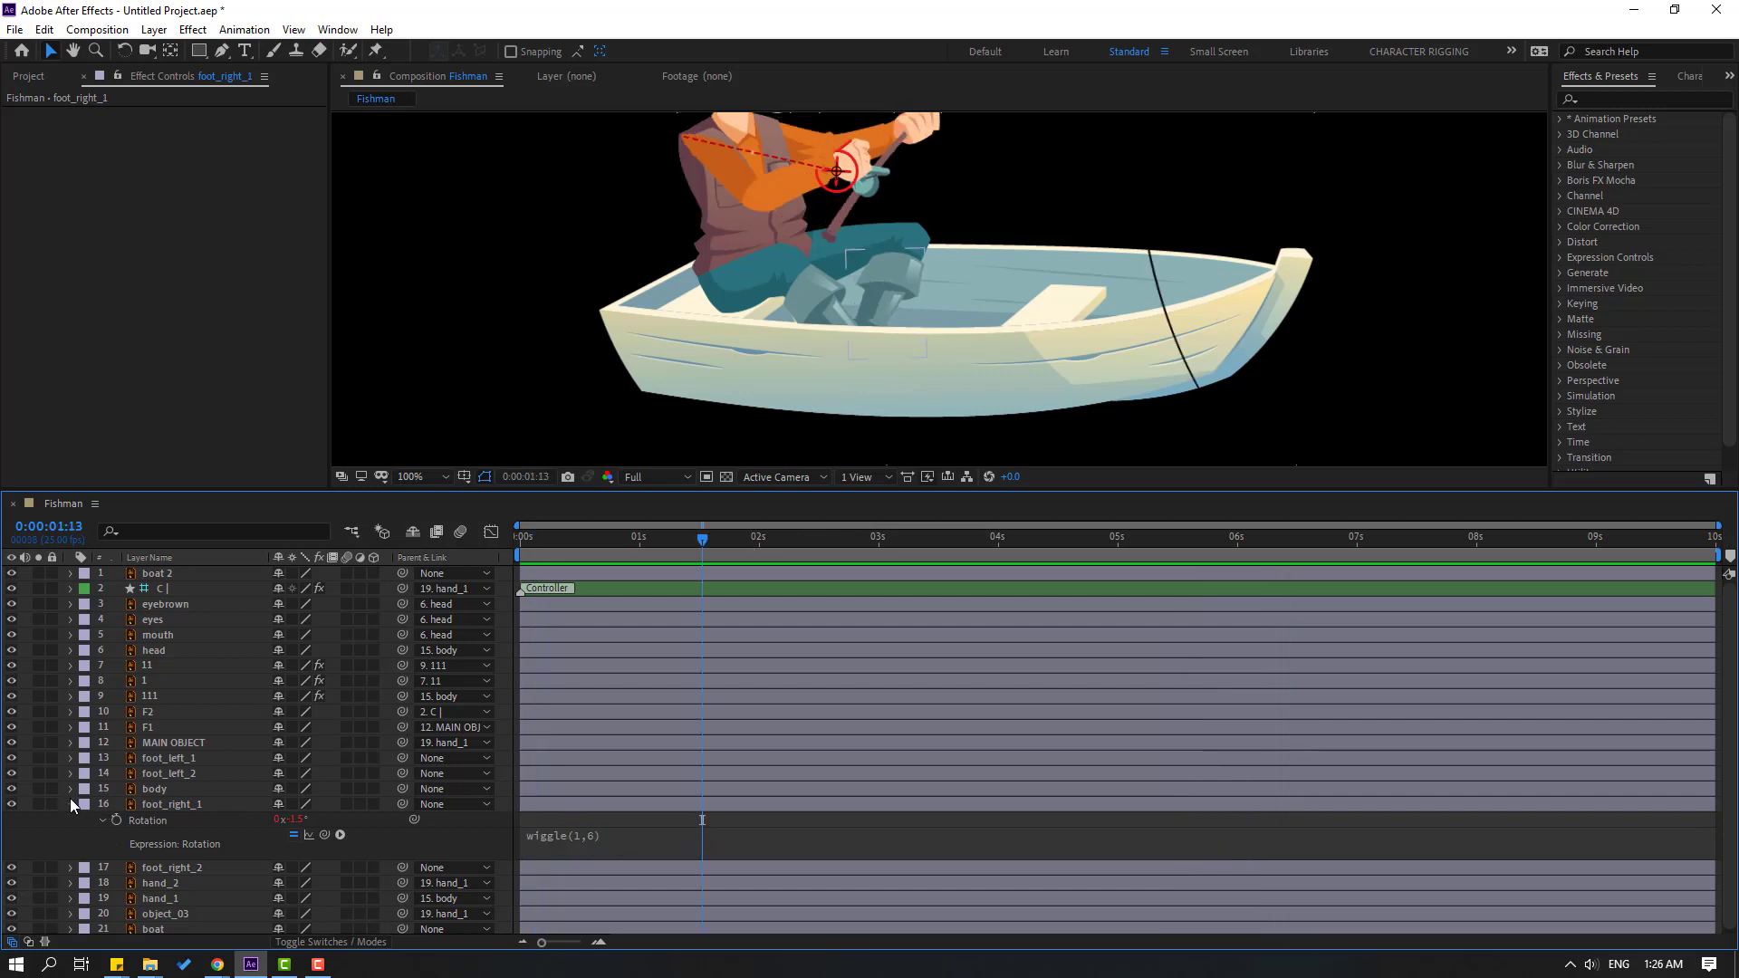
click(70, 804)
click(156, 763)
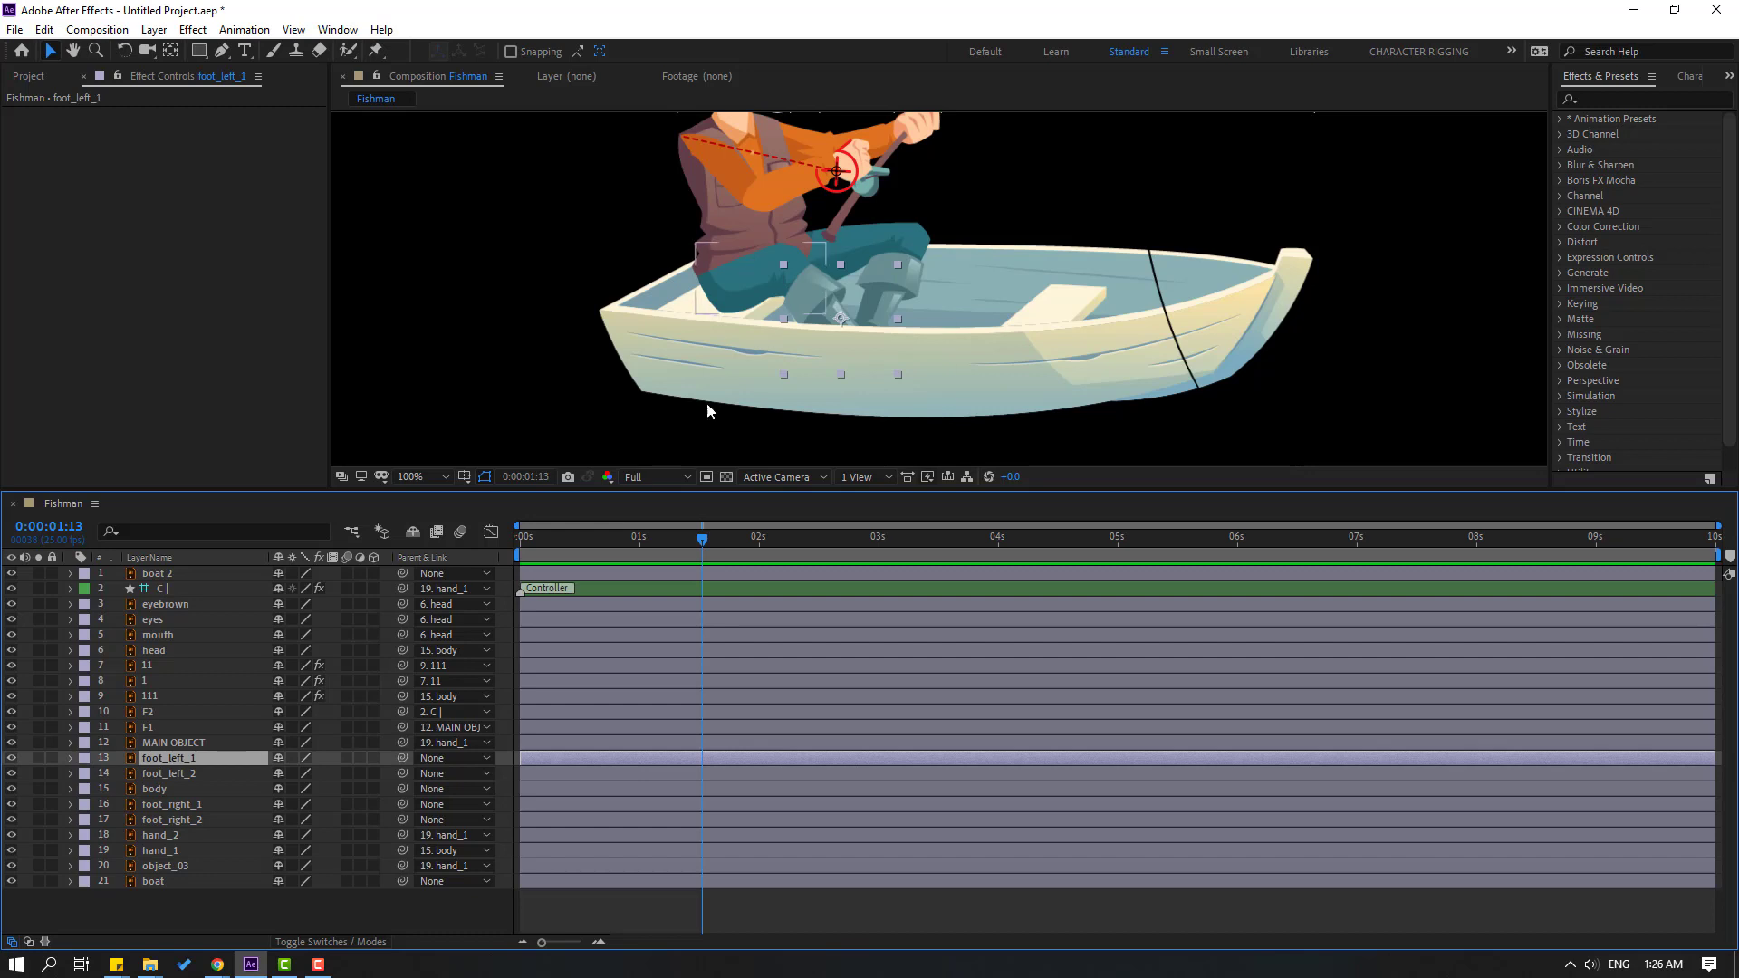
click(38, 758)
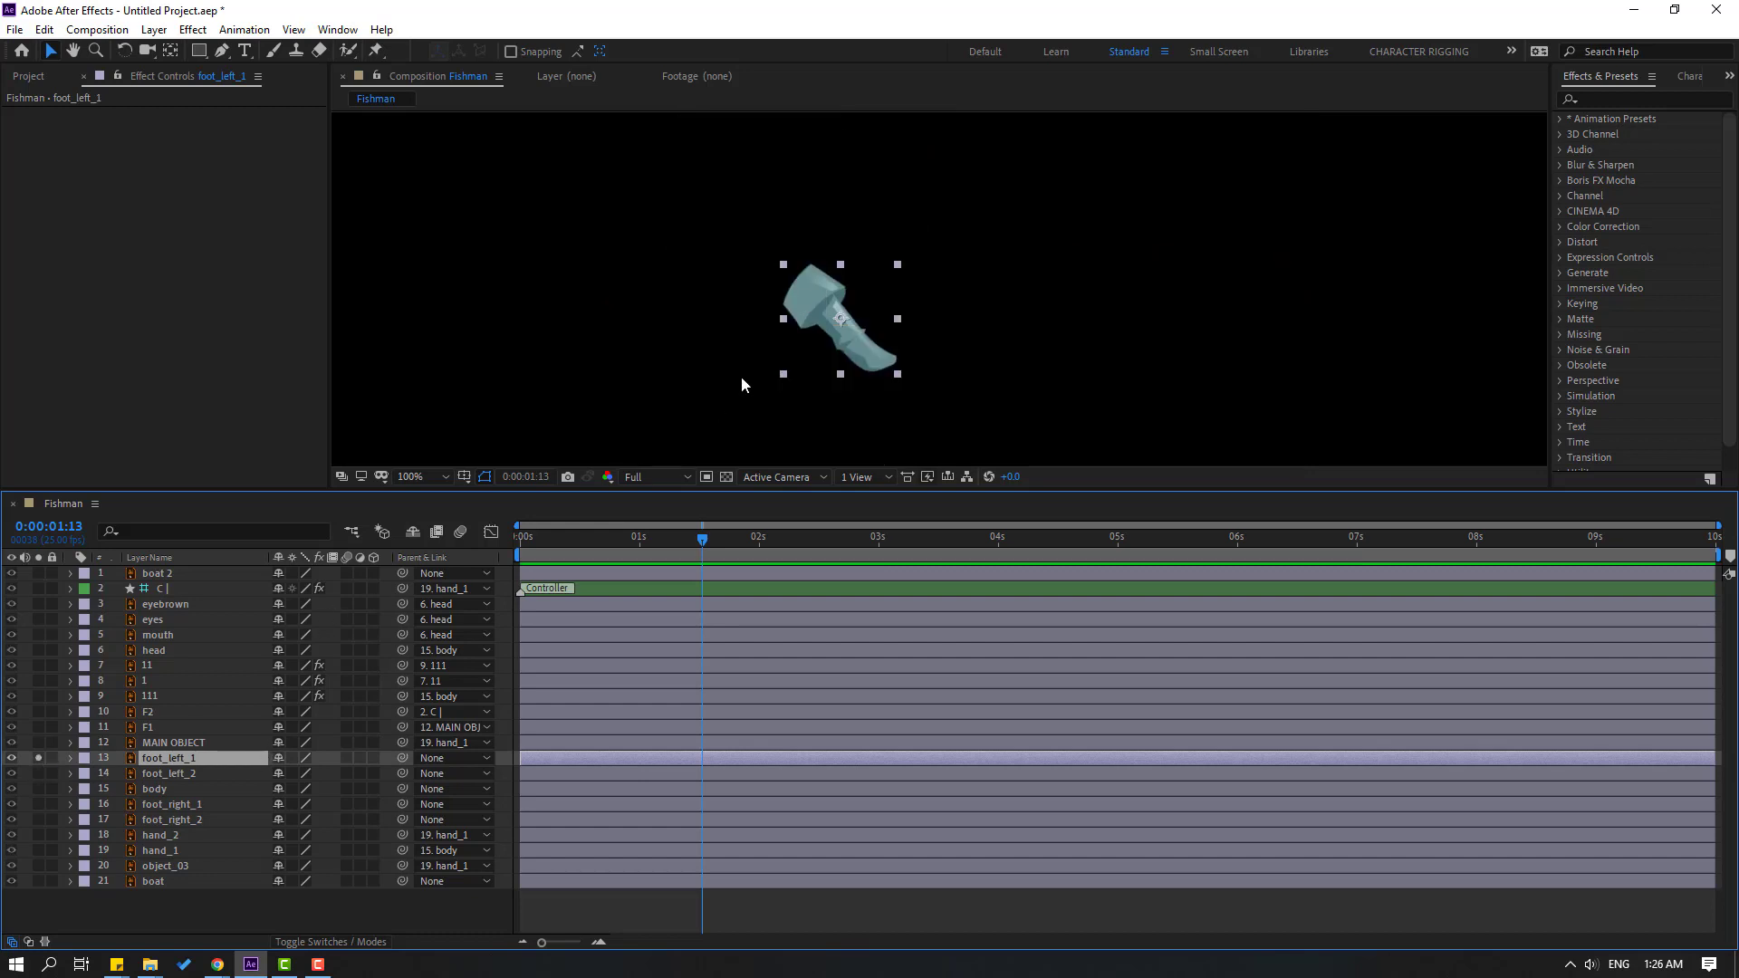
key(period)
click(176, 54)
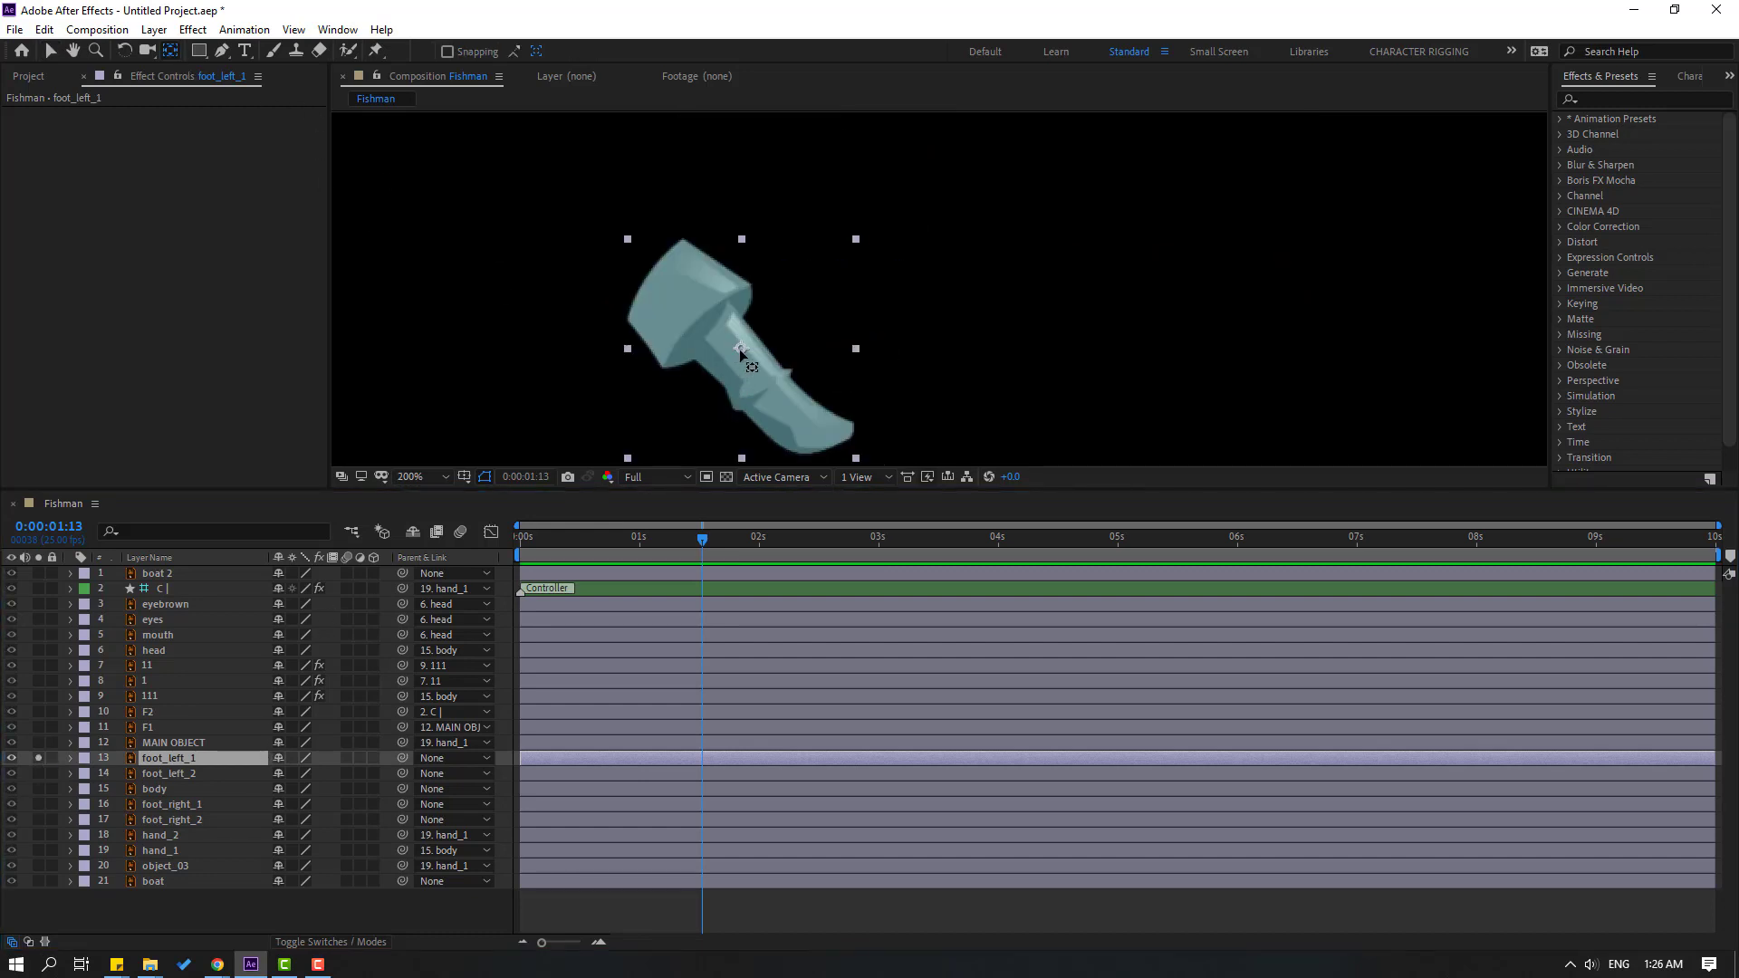
drag(740, 351, 659, 282)
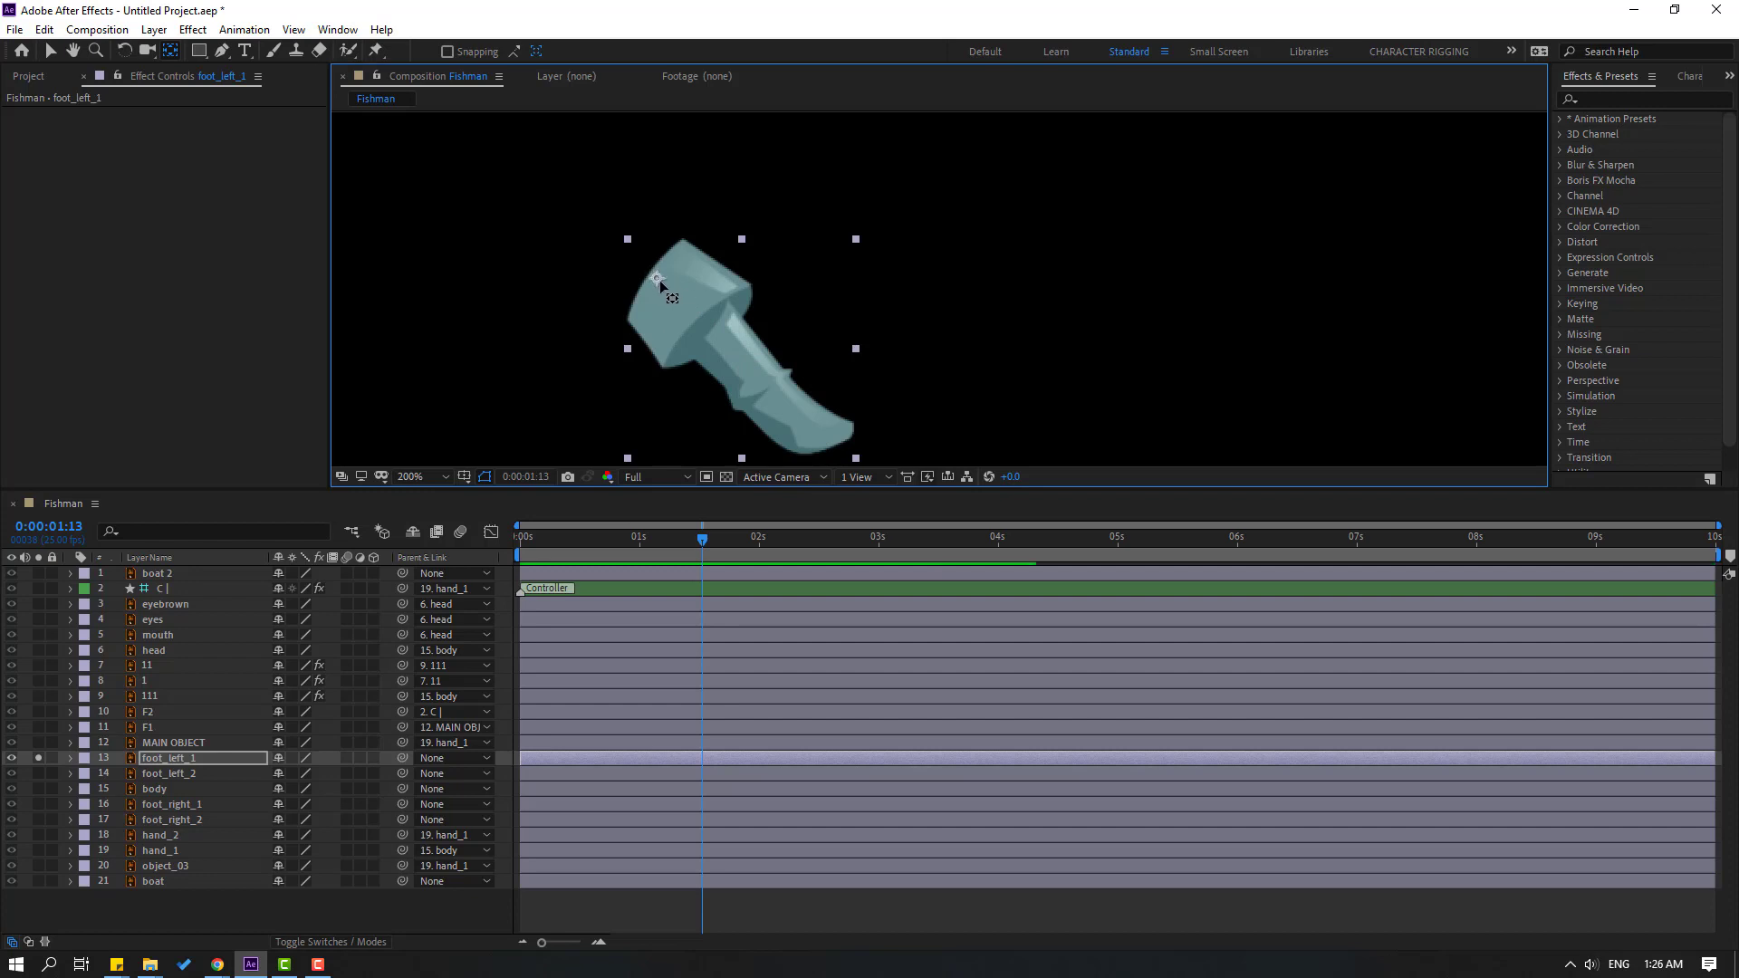
click(51, 51)
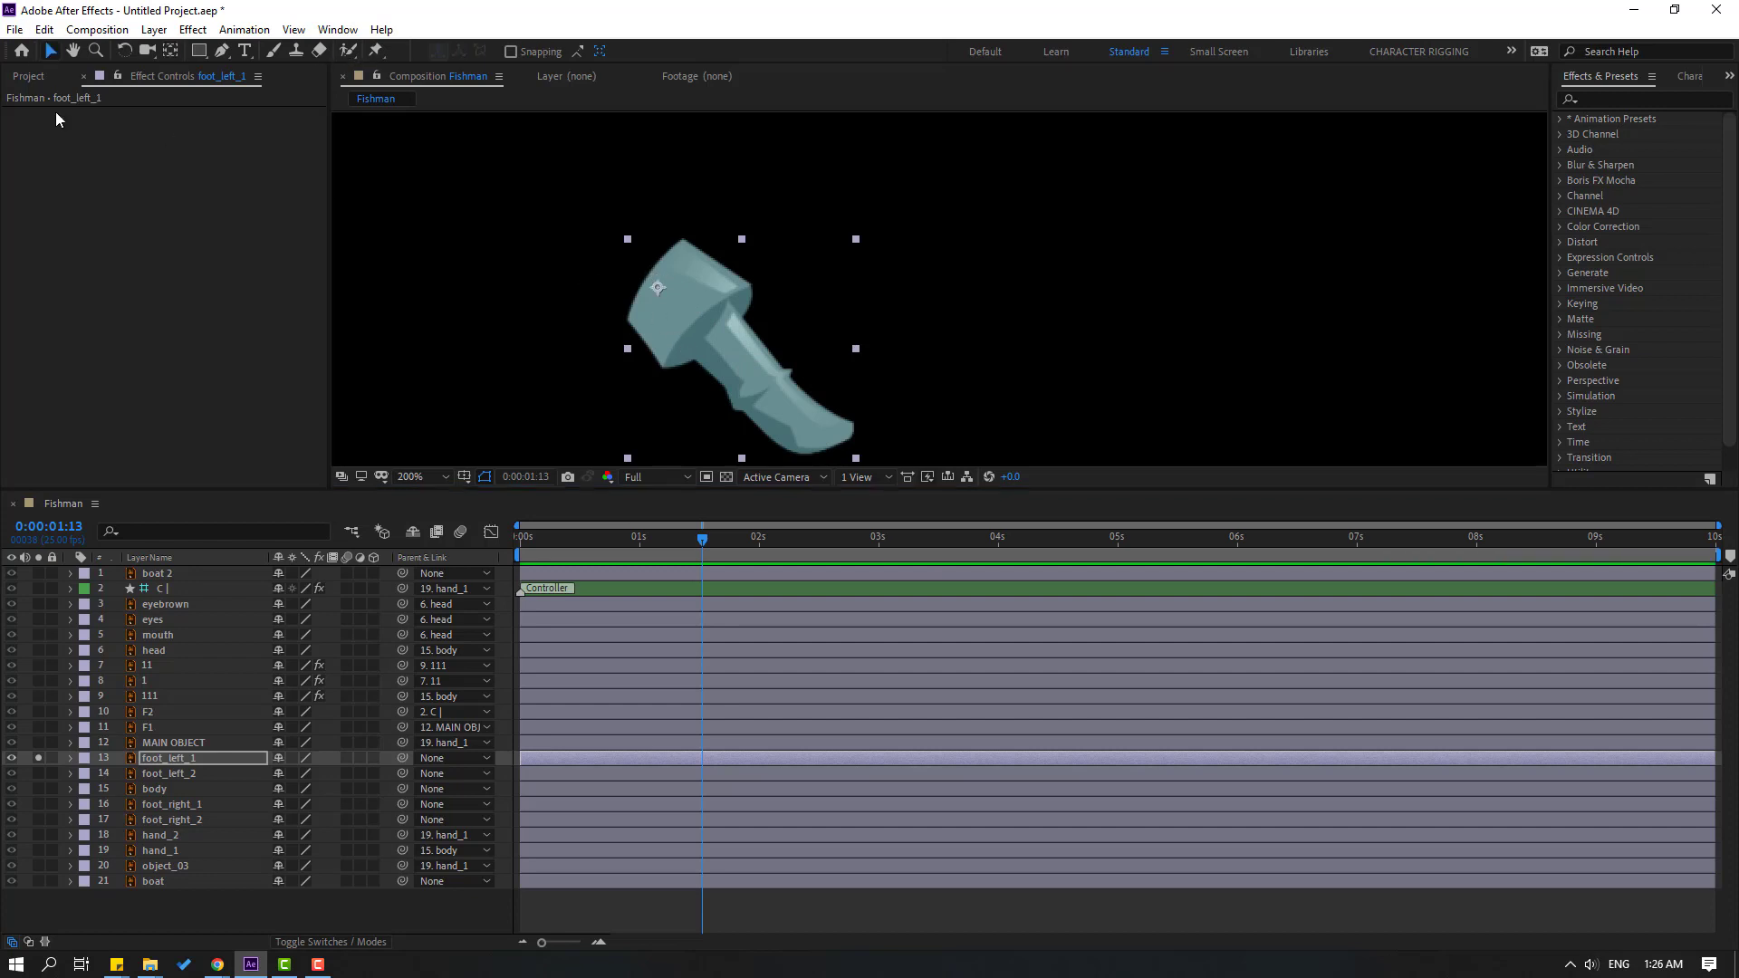
click(38, 757)
drag(702, 539, 482, 535)
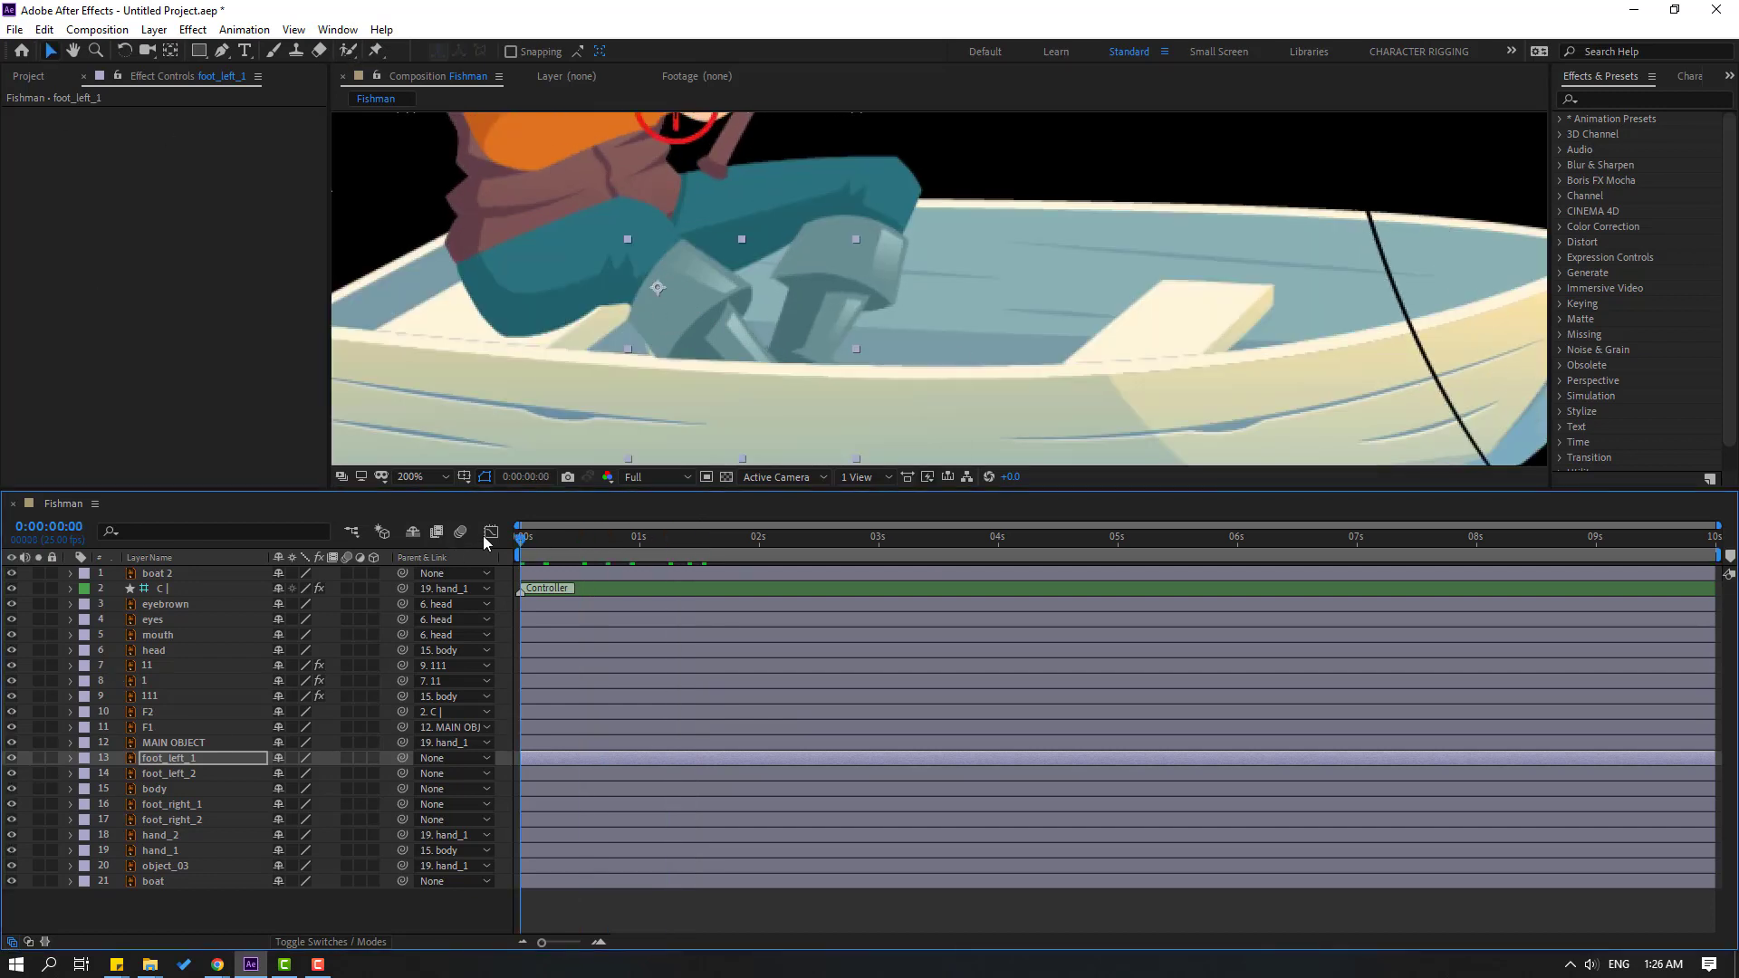
- Paste the wiggle expression into foot_left_1's Rotation
key(r)
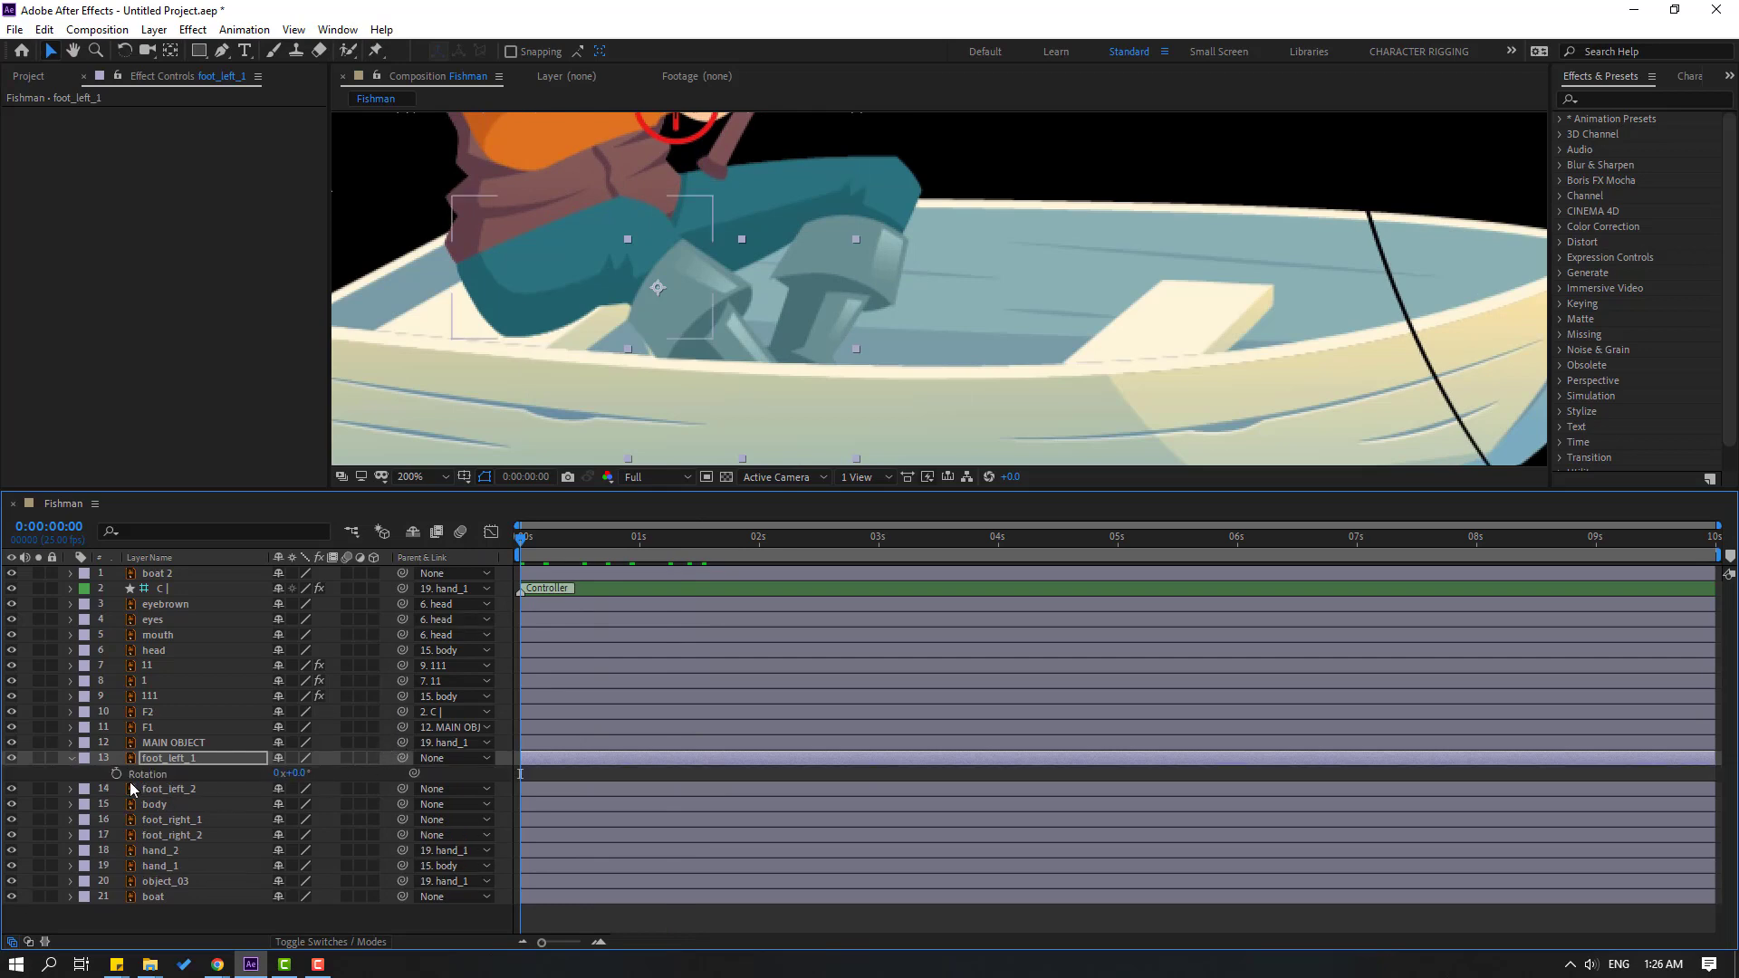
alt+click(117, 773)
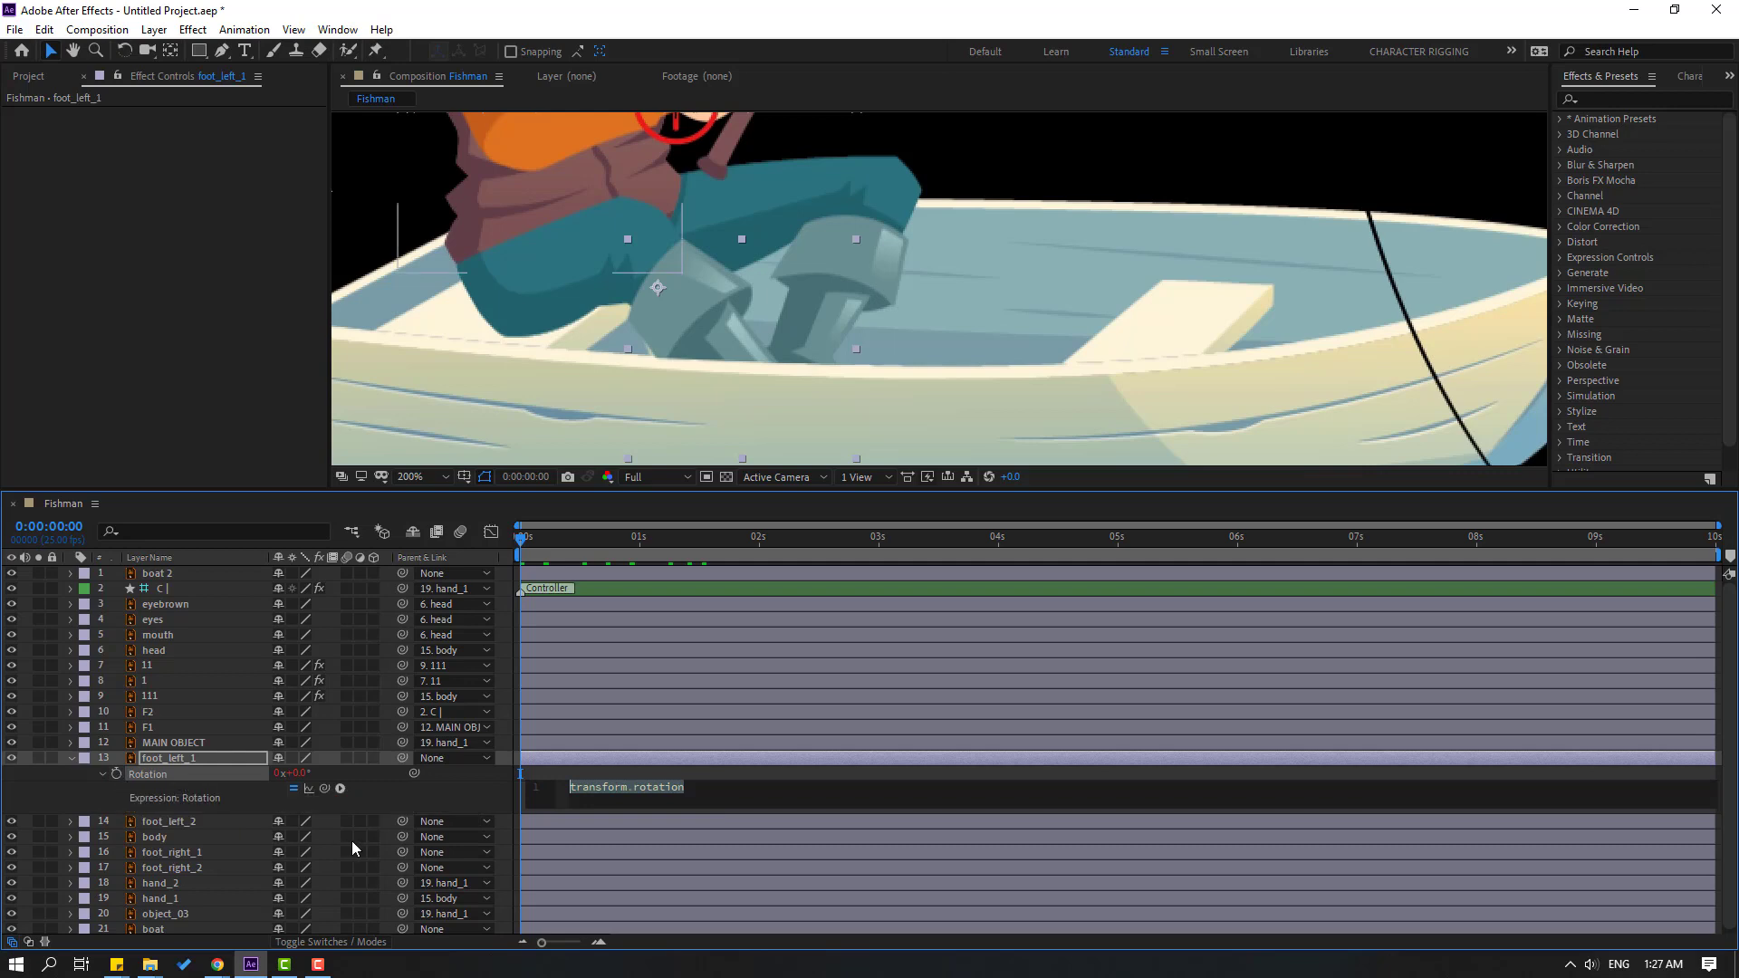
text(wiggle(1,6))
click(610, 636)
- Preview both jittering boots at 33.3% magnification and move the time to about 4 seconds
key(space)
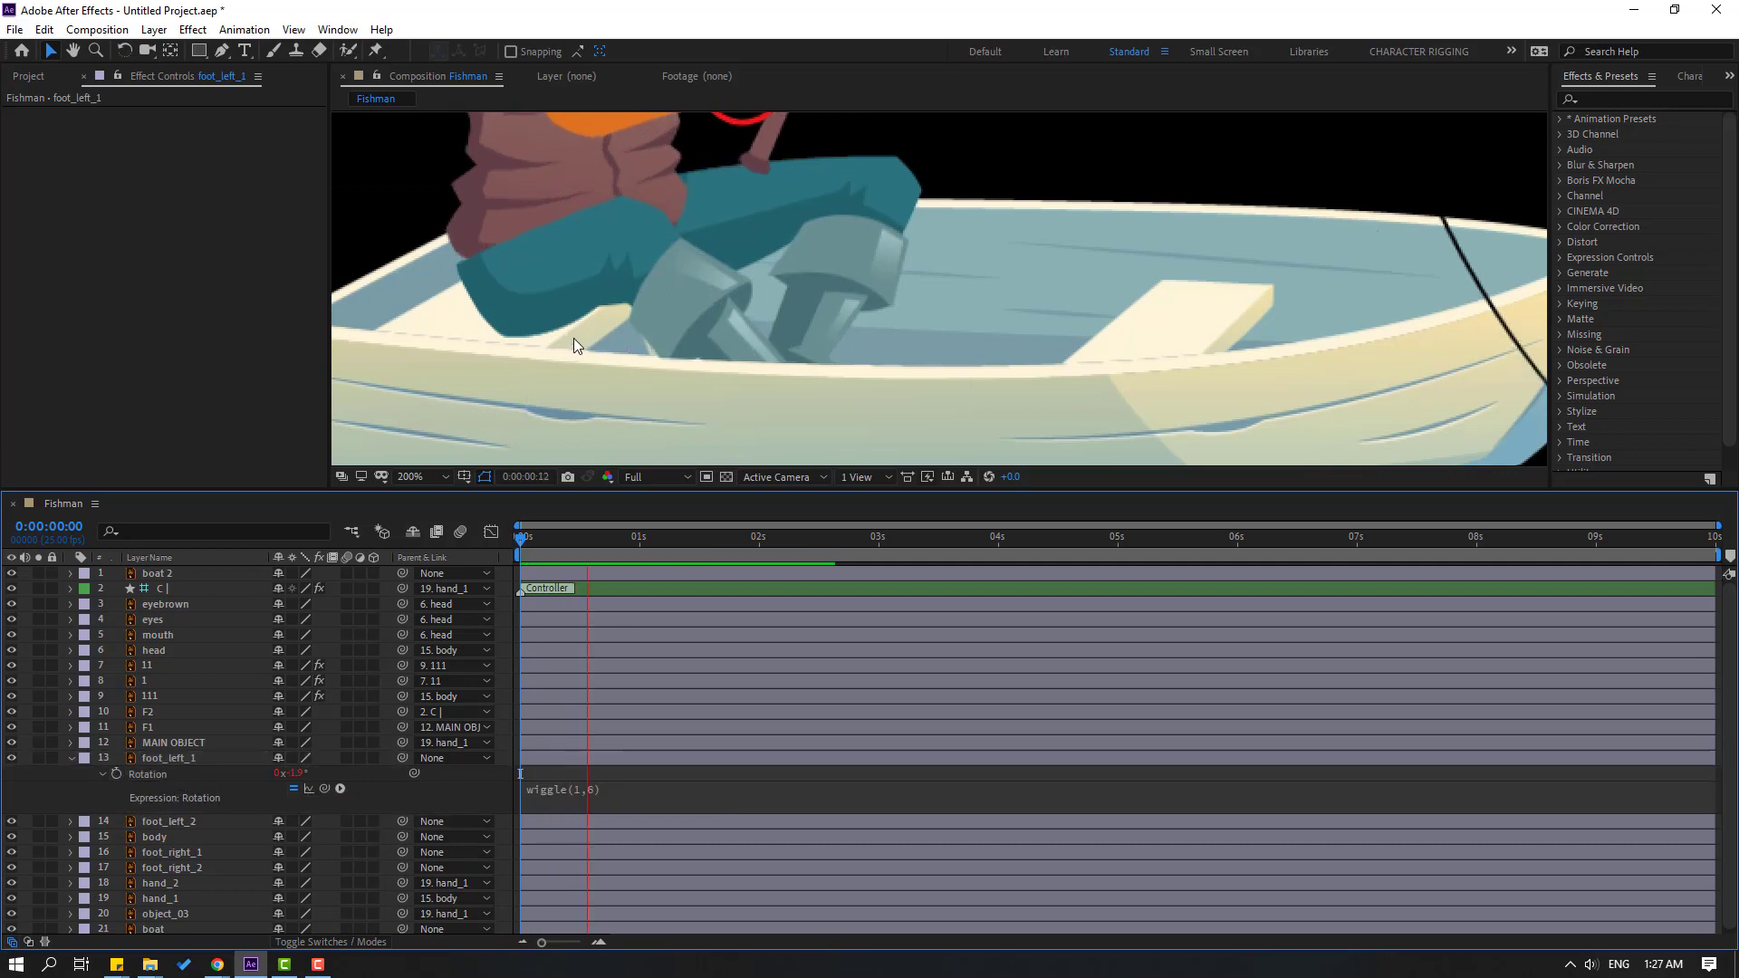
scroll(567, 337, down, 2)
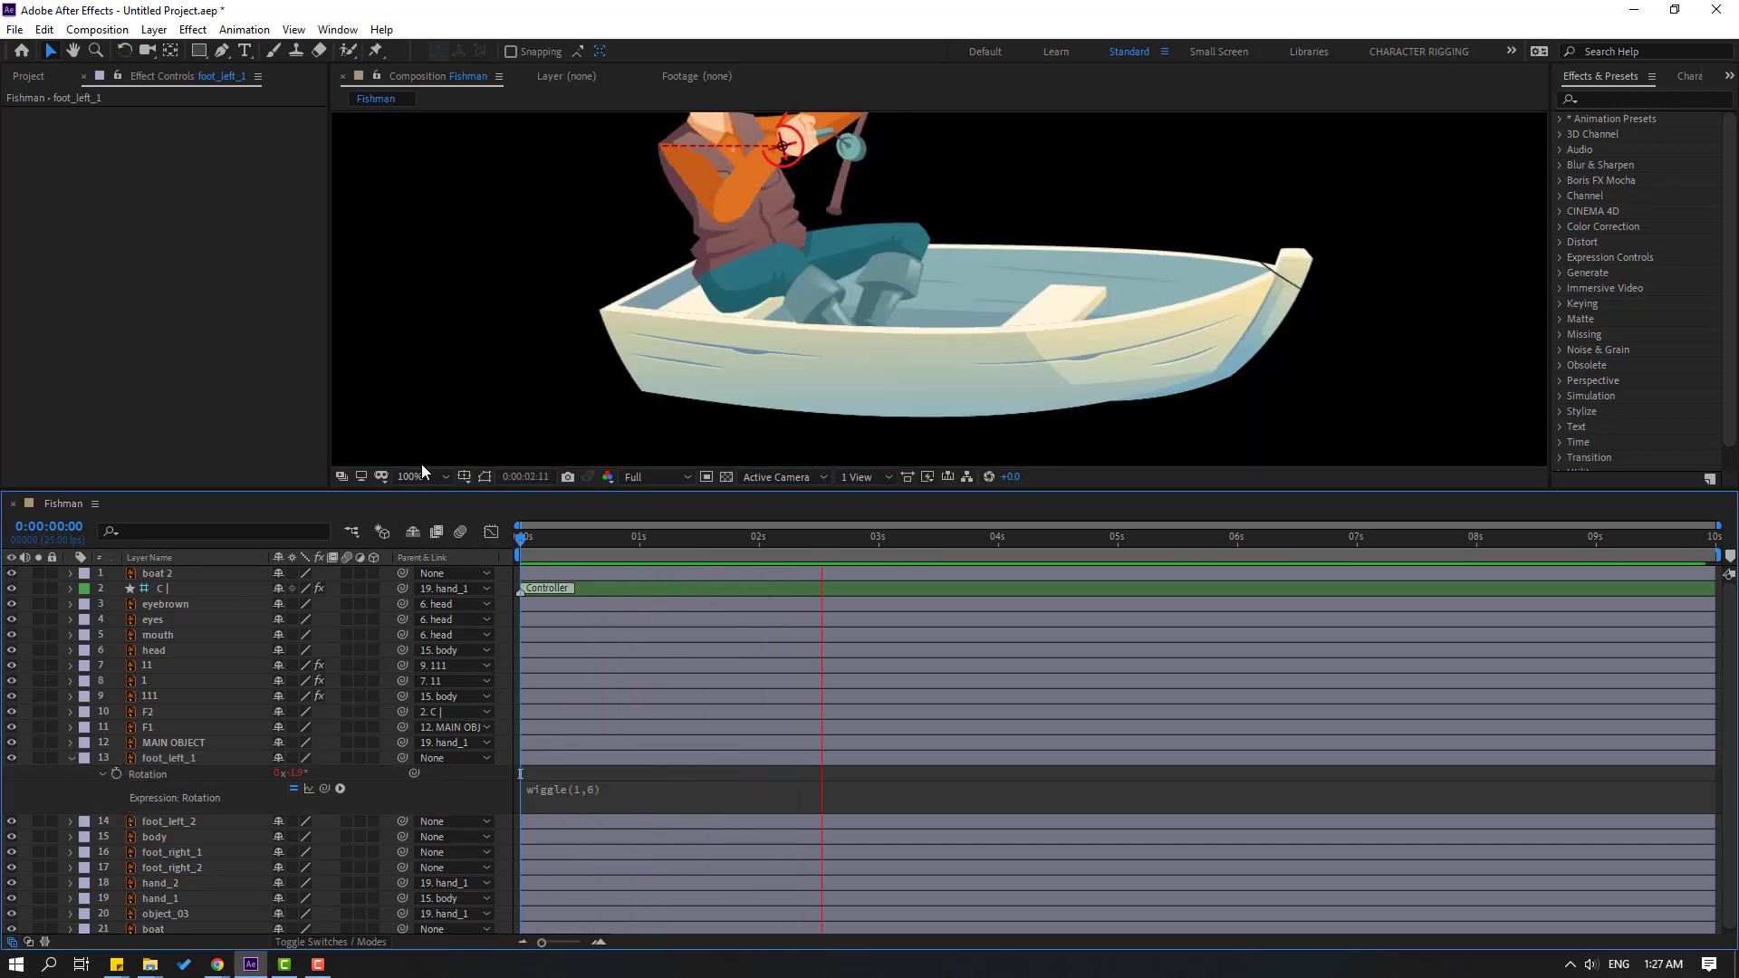
click(422, 476)
click(422, 512)
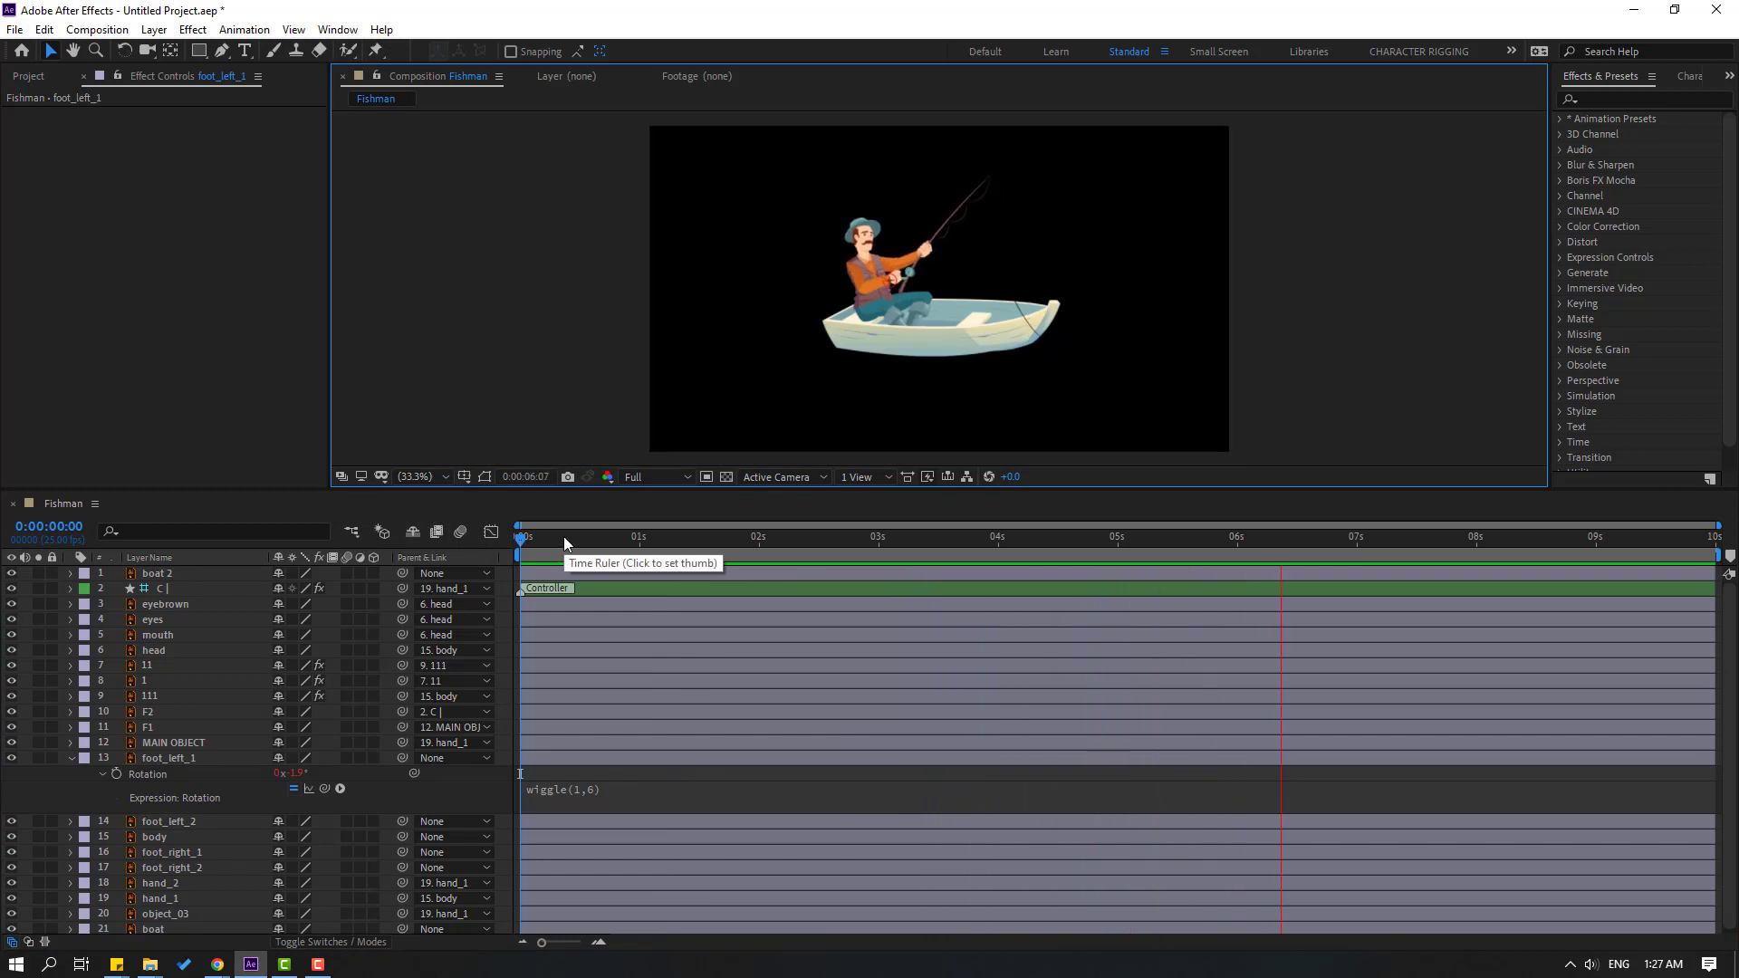
drag(563, 536, 1116, 555)
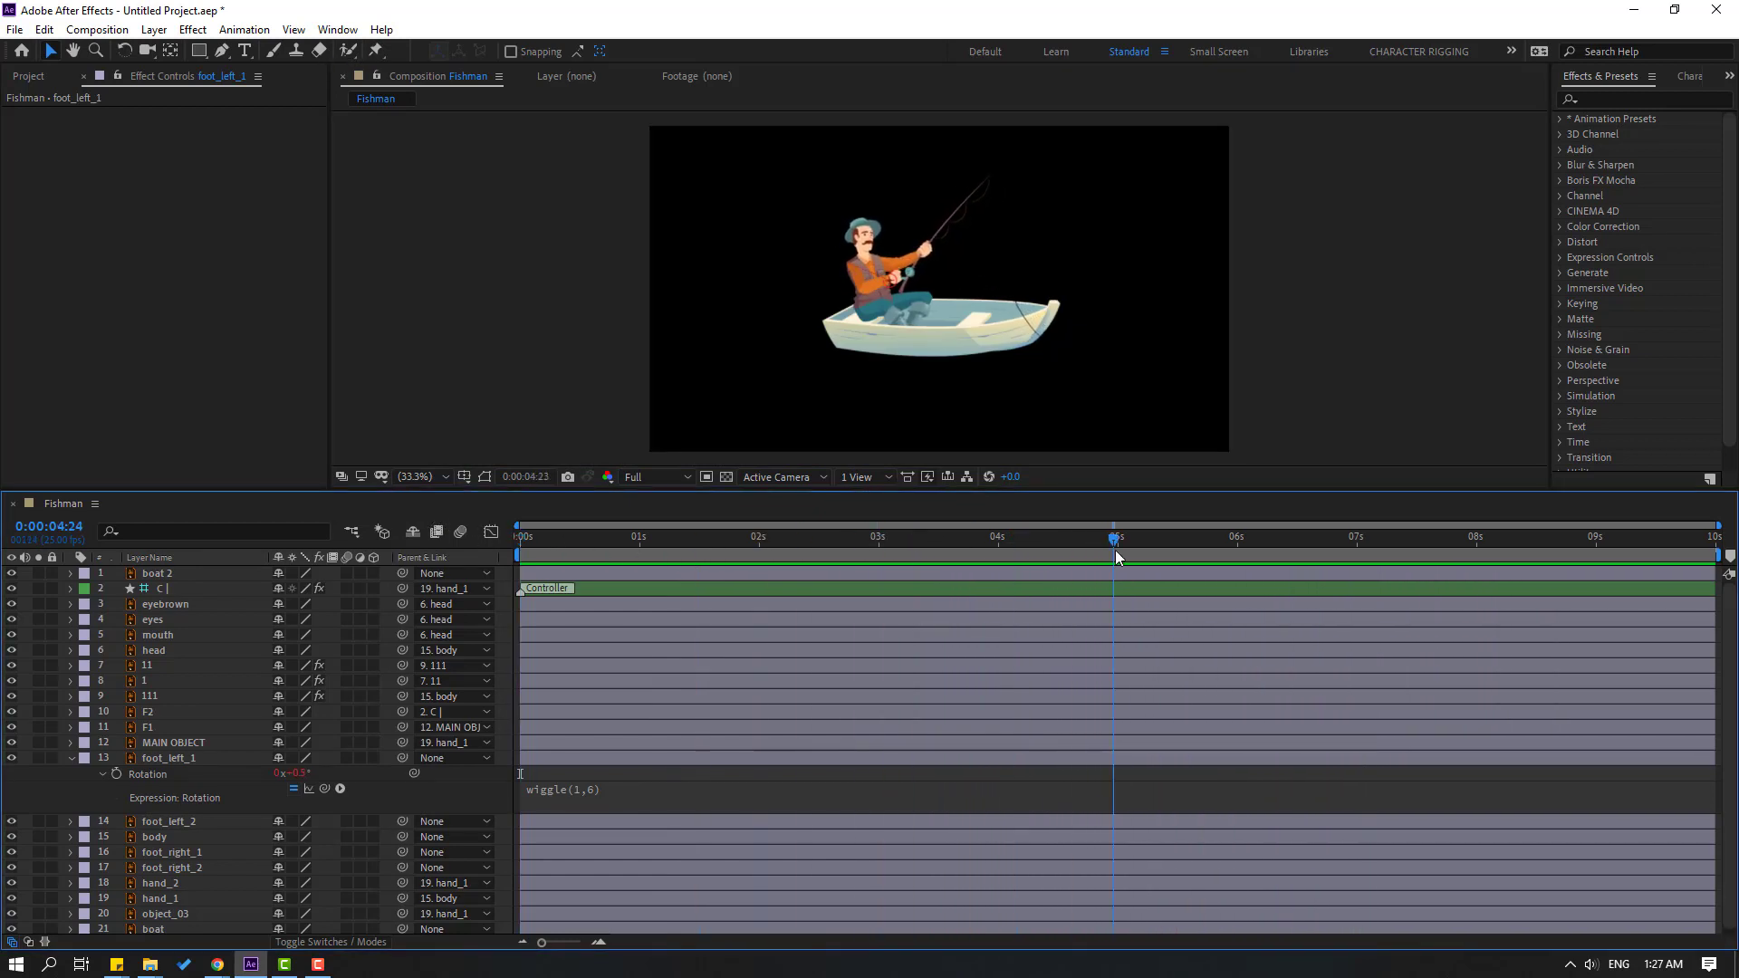
- End the work area at 5 seconds and nest the Fishman comp in a new Fishman 2 comp
key(n)
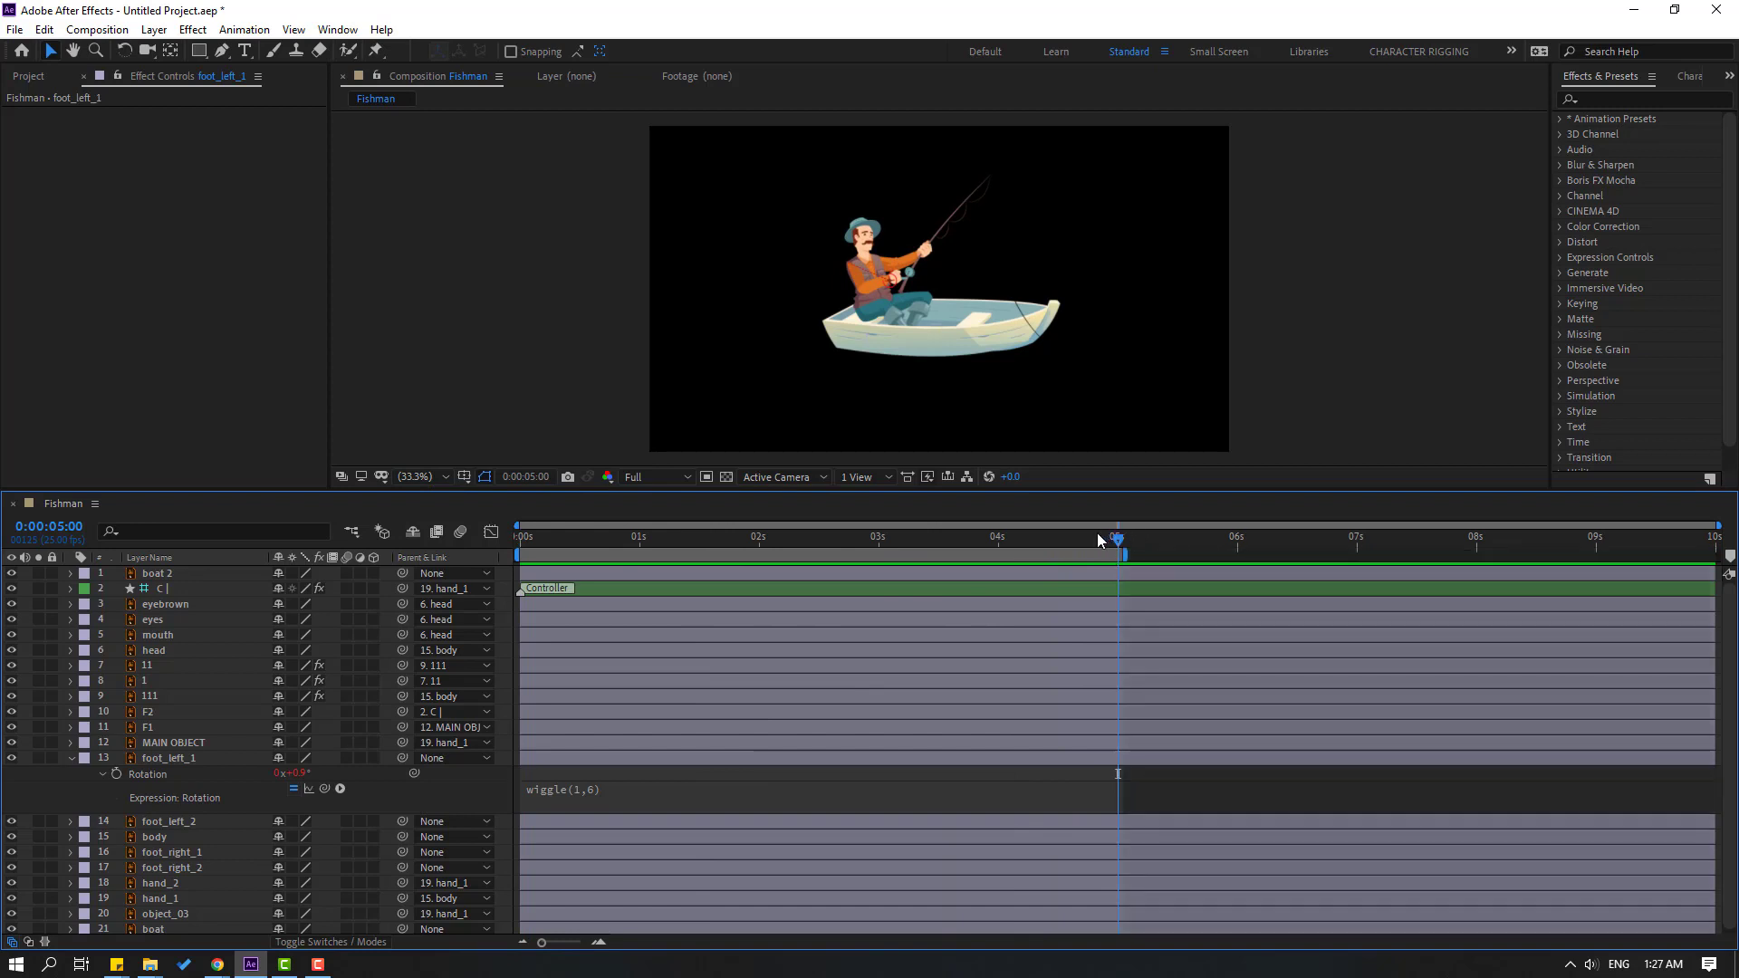
drag(902, 536, 669, 536)
click(71, 757)
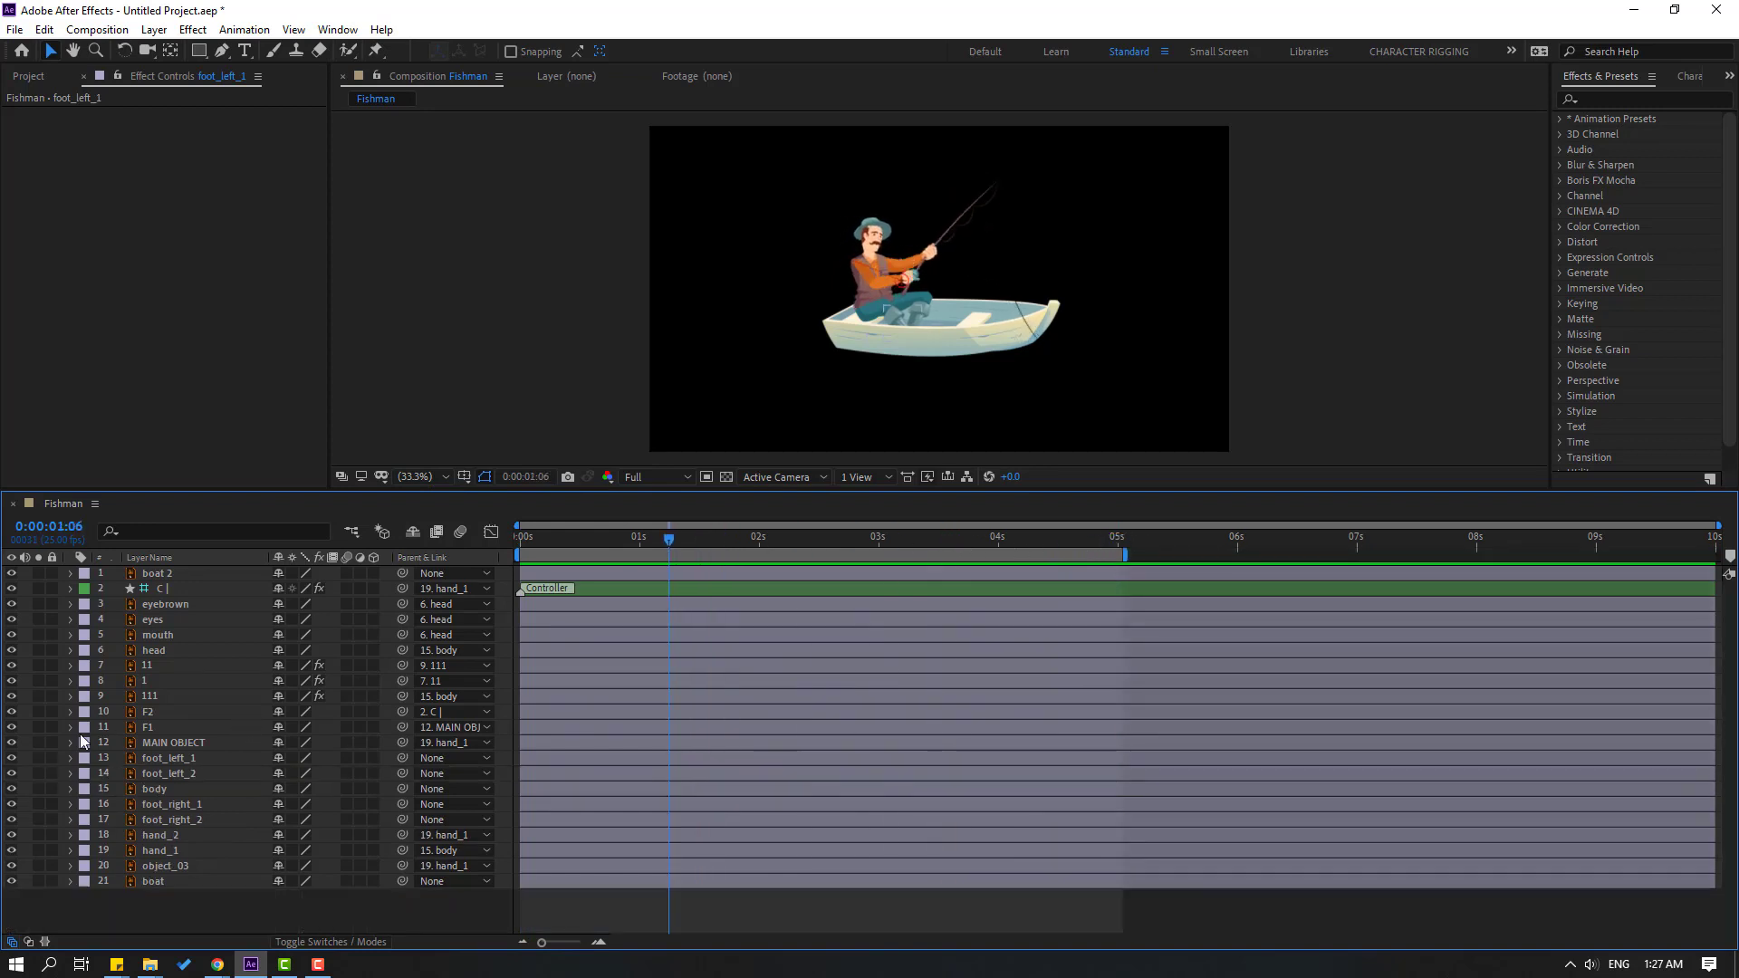
click(26, 81)
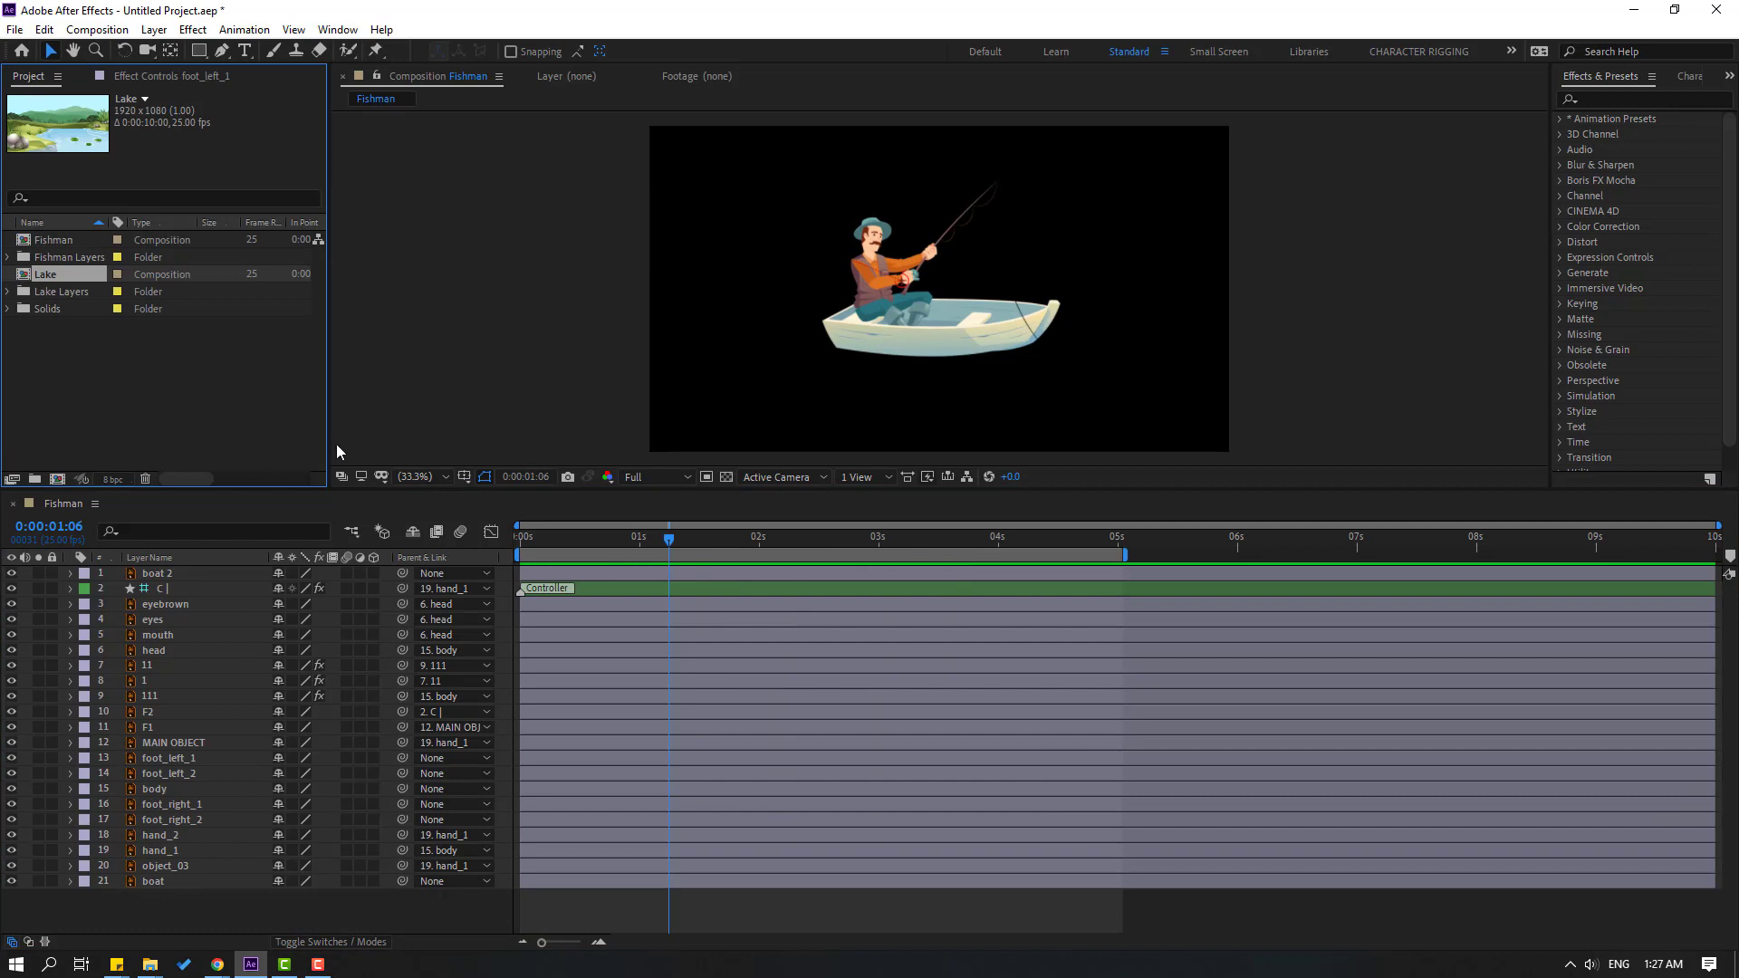
click(43, 341)
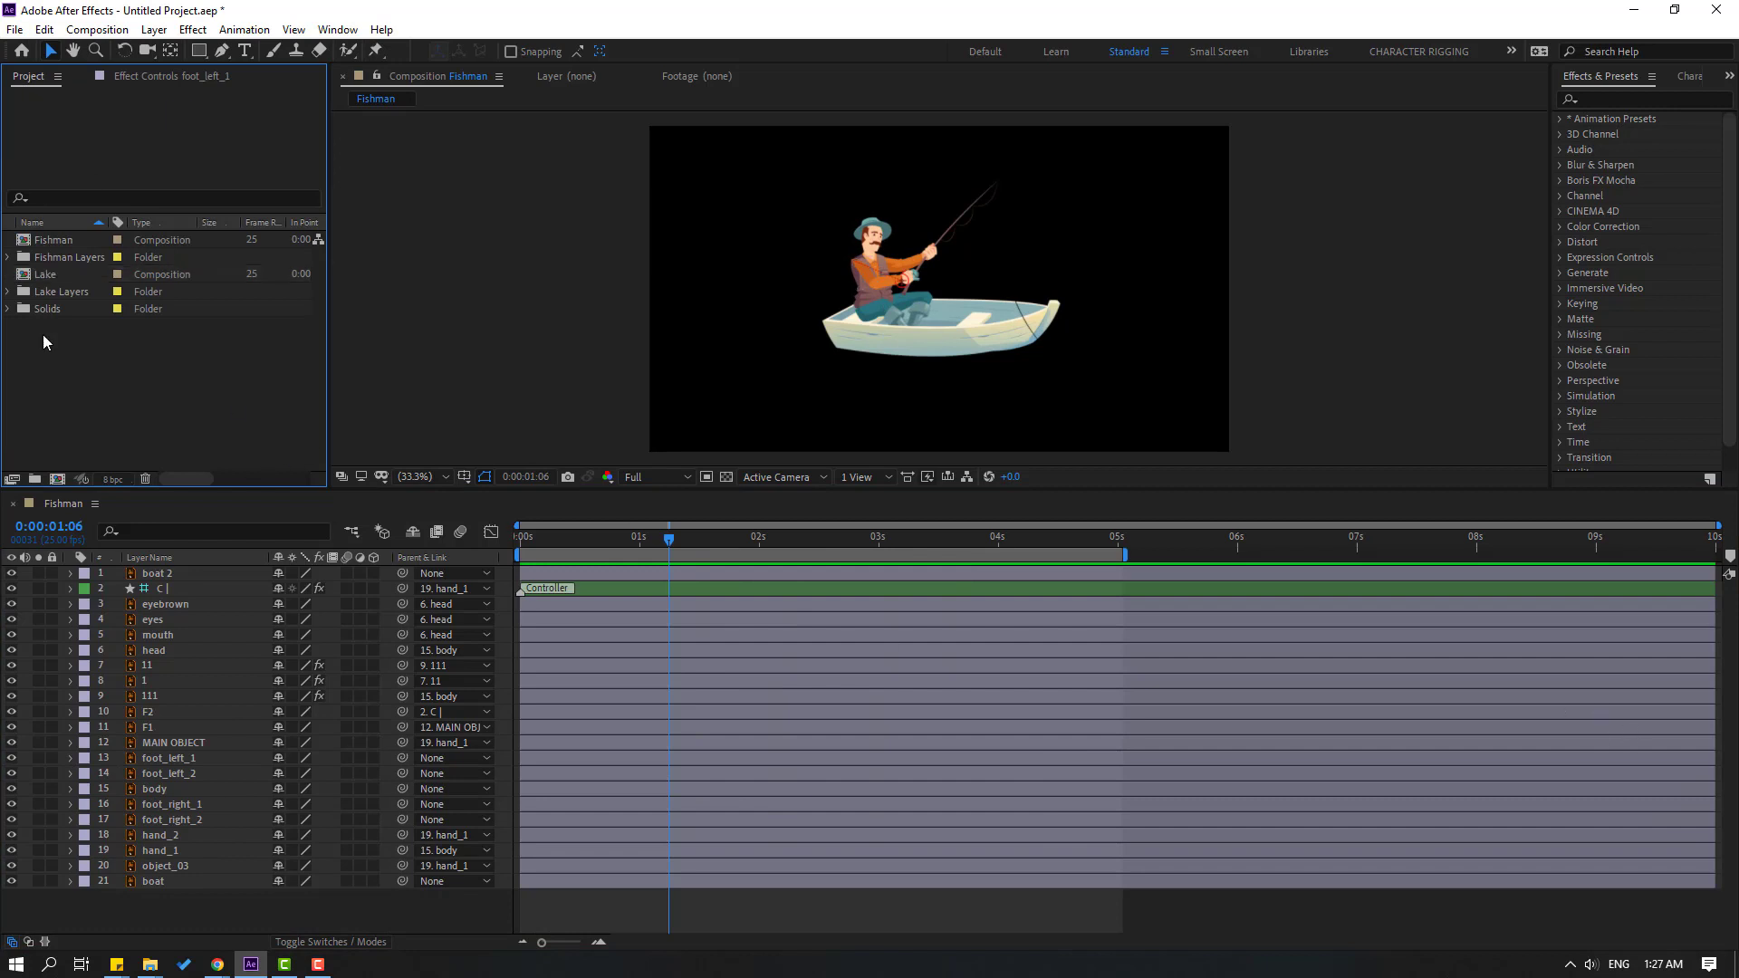
click(52, 241)
drag(47, 237, 58, 474)
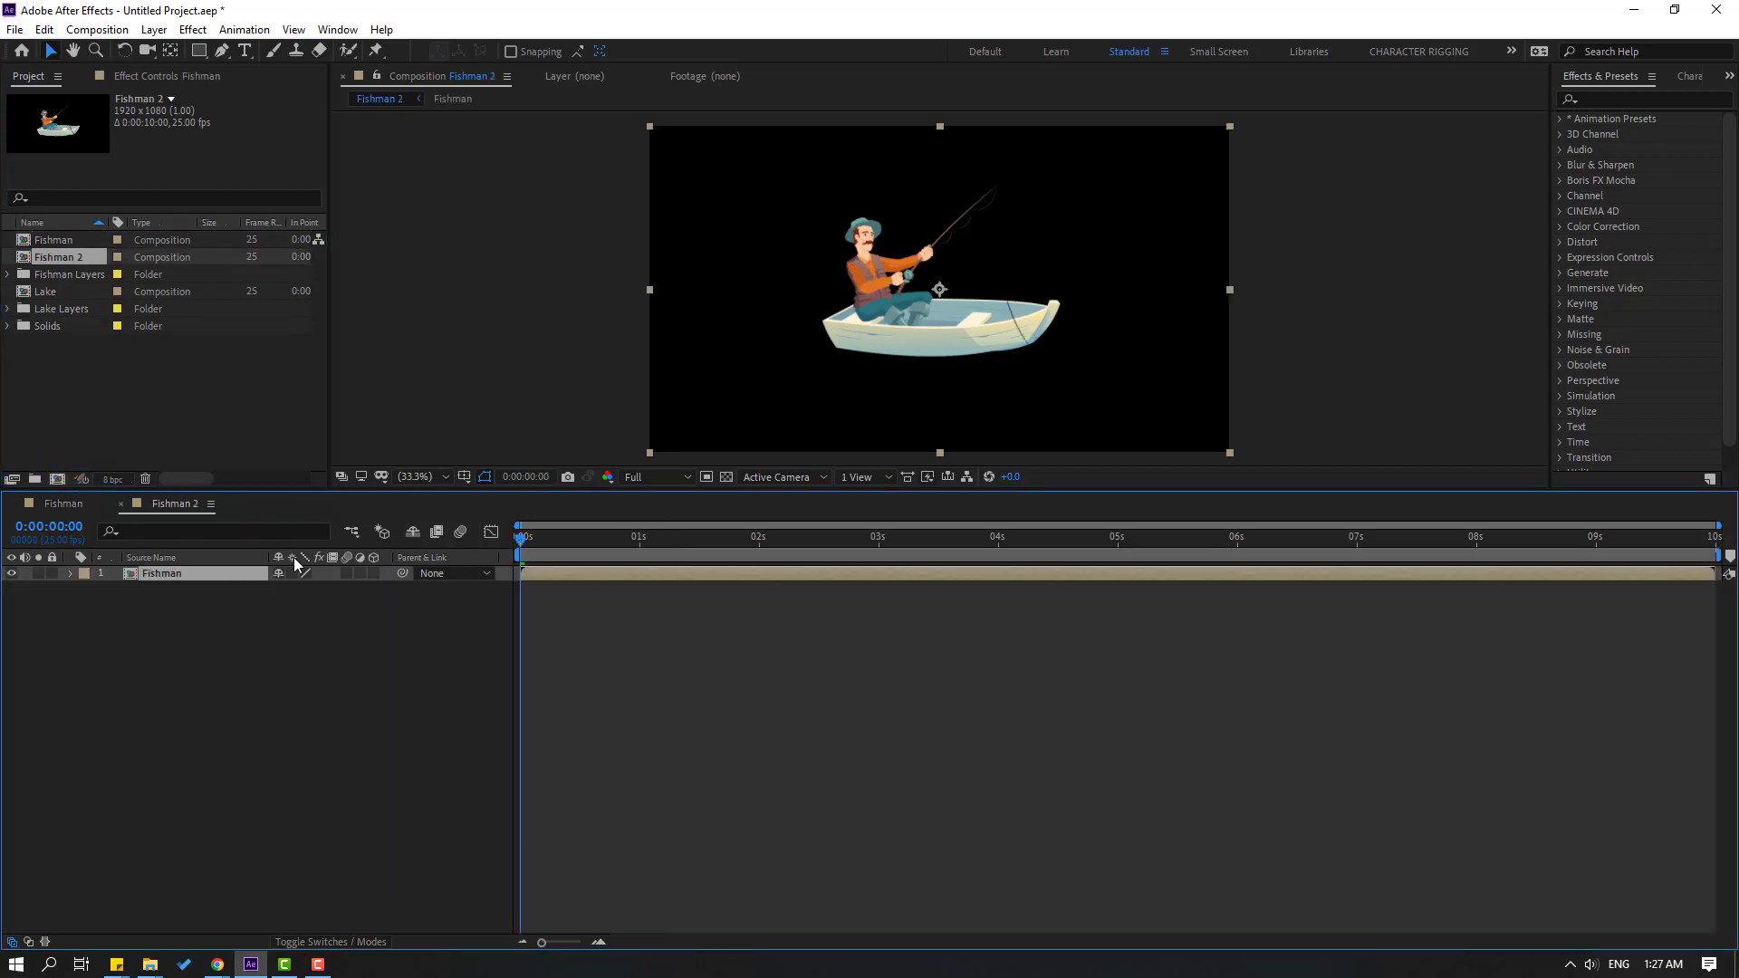
- Place the Lake comp beneath Fishman, scale it to 192%, and preview the result
click(52, 297)
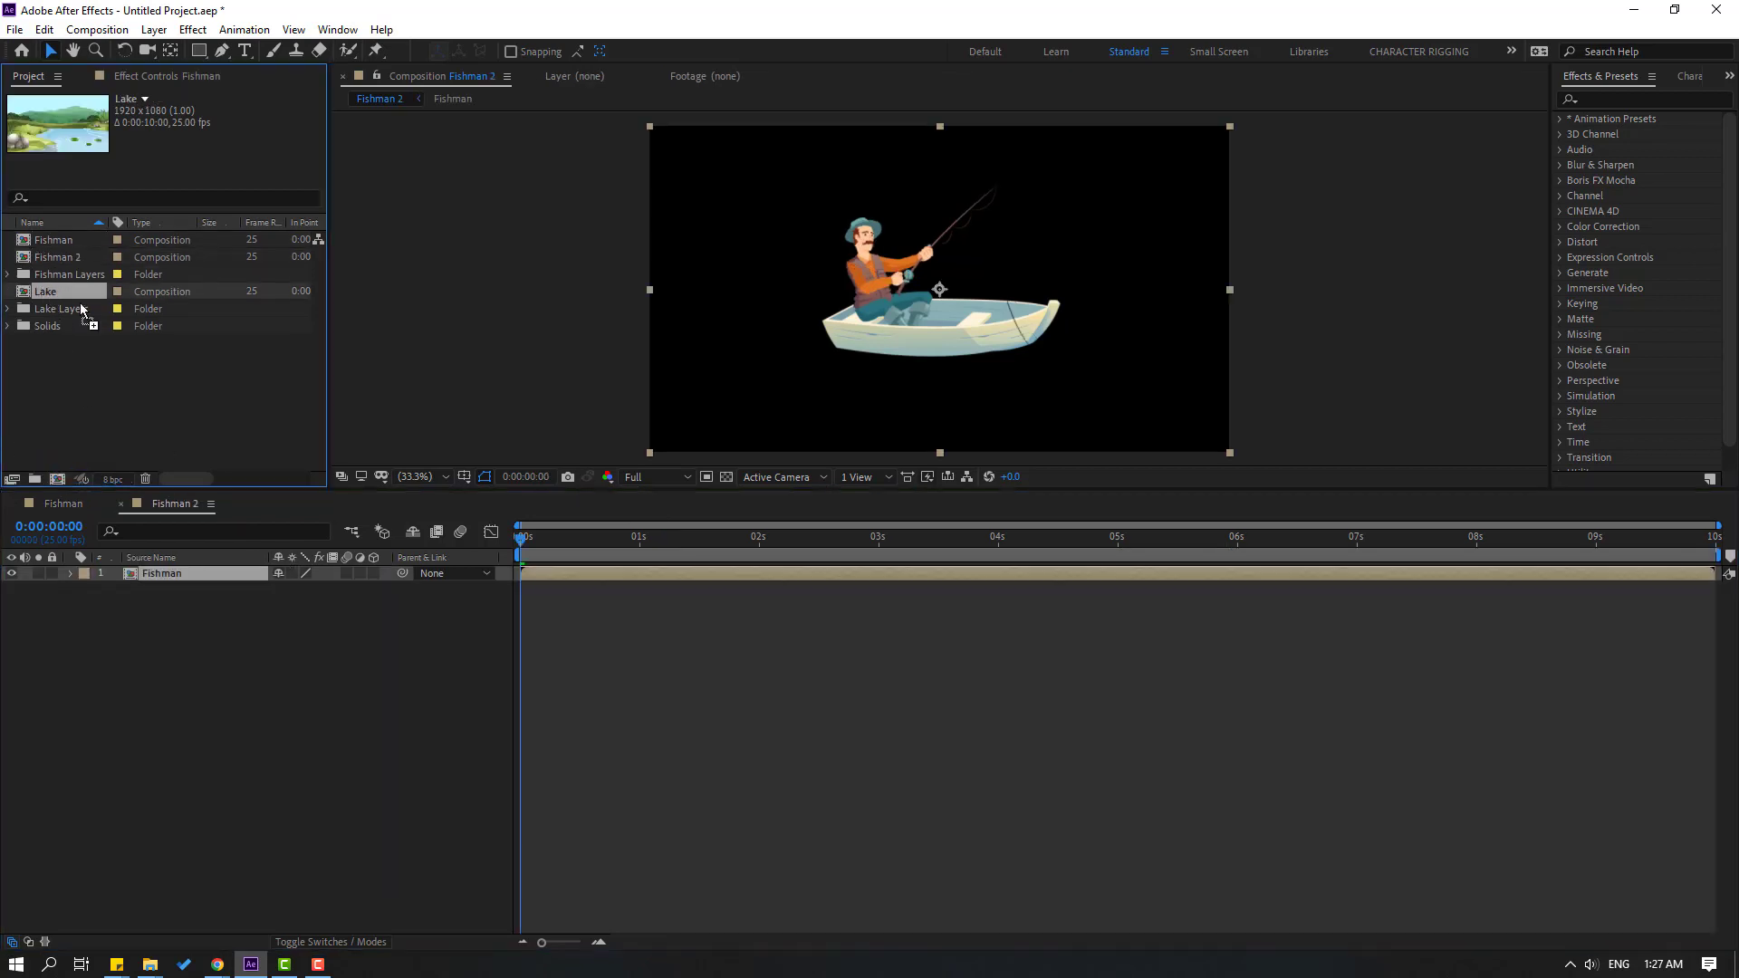
drag(81, 310, 218, 650)
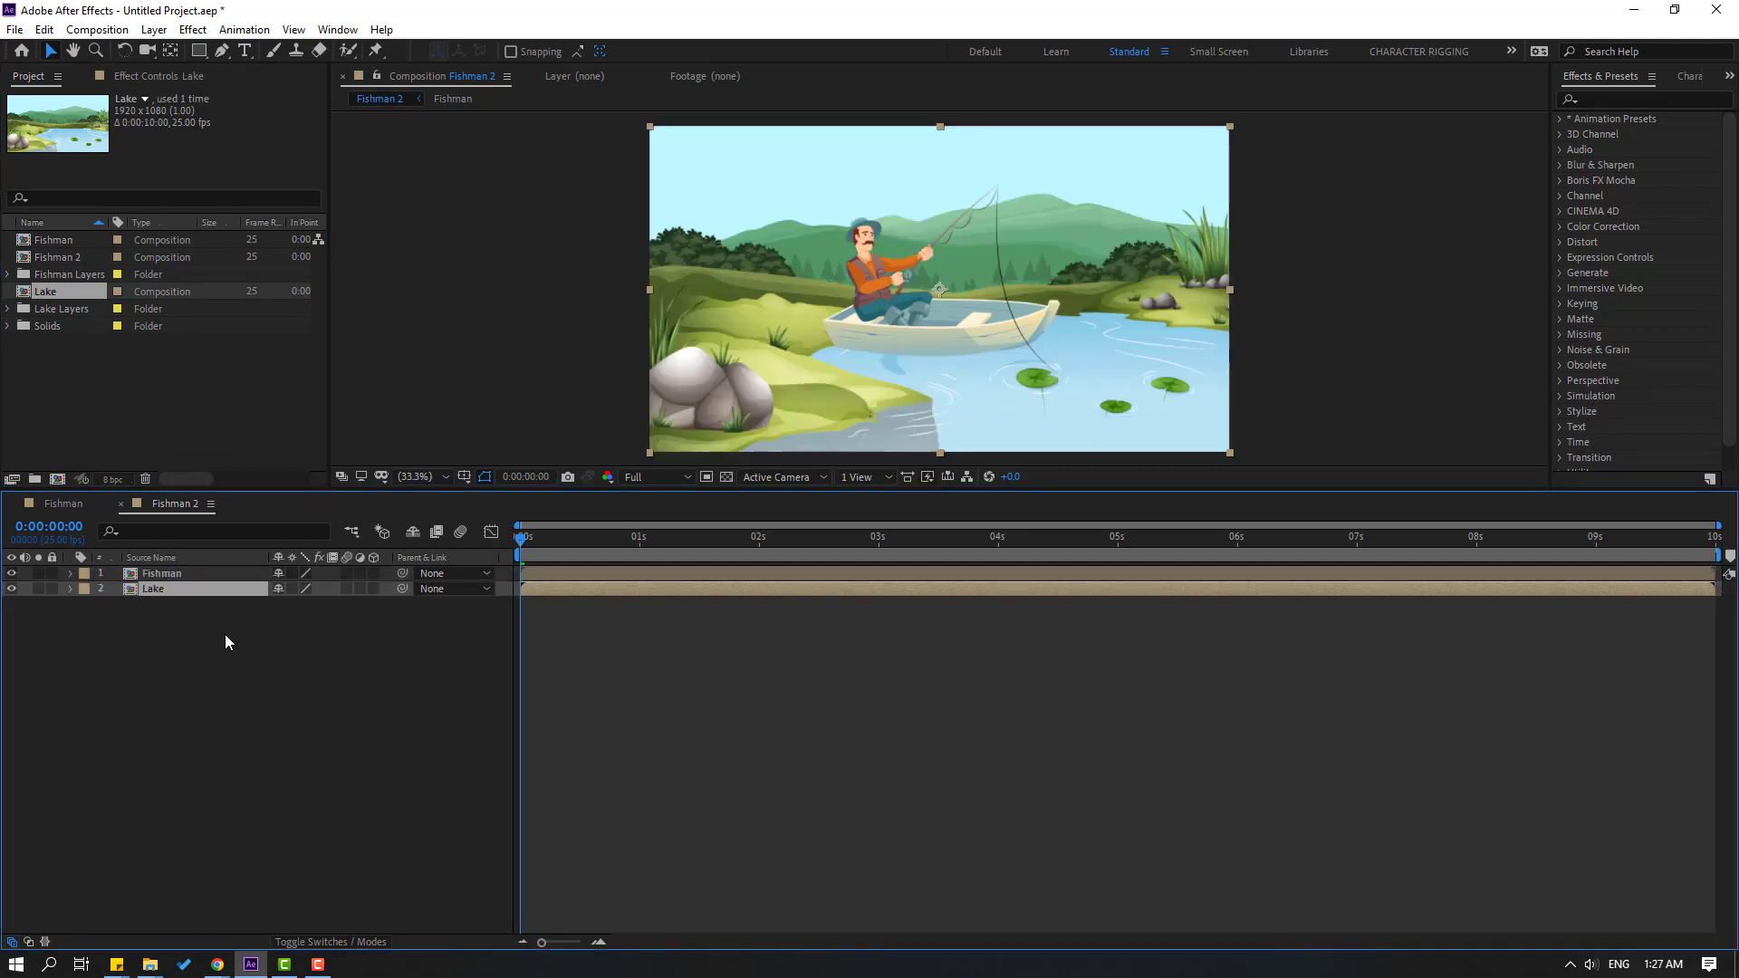
key(s)
drag(299, 604, 380, 604)
drag(852, 357, 825, 301)
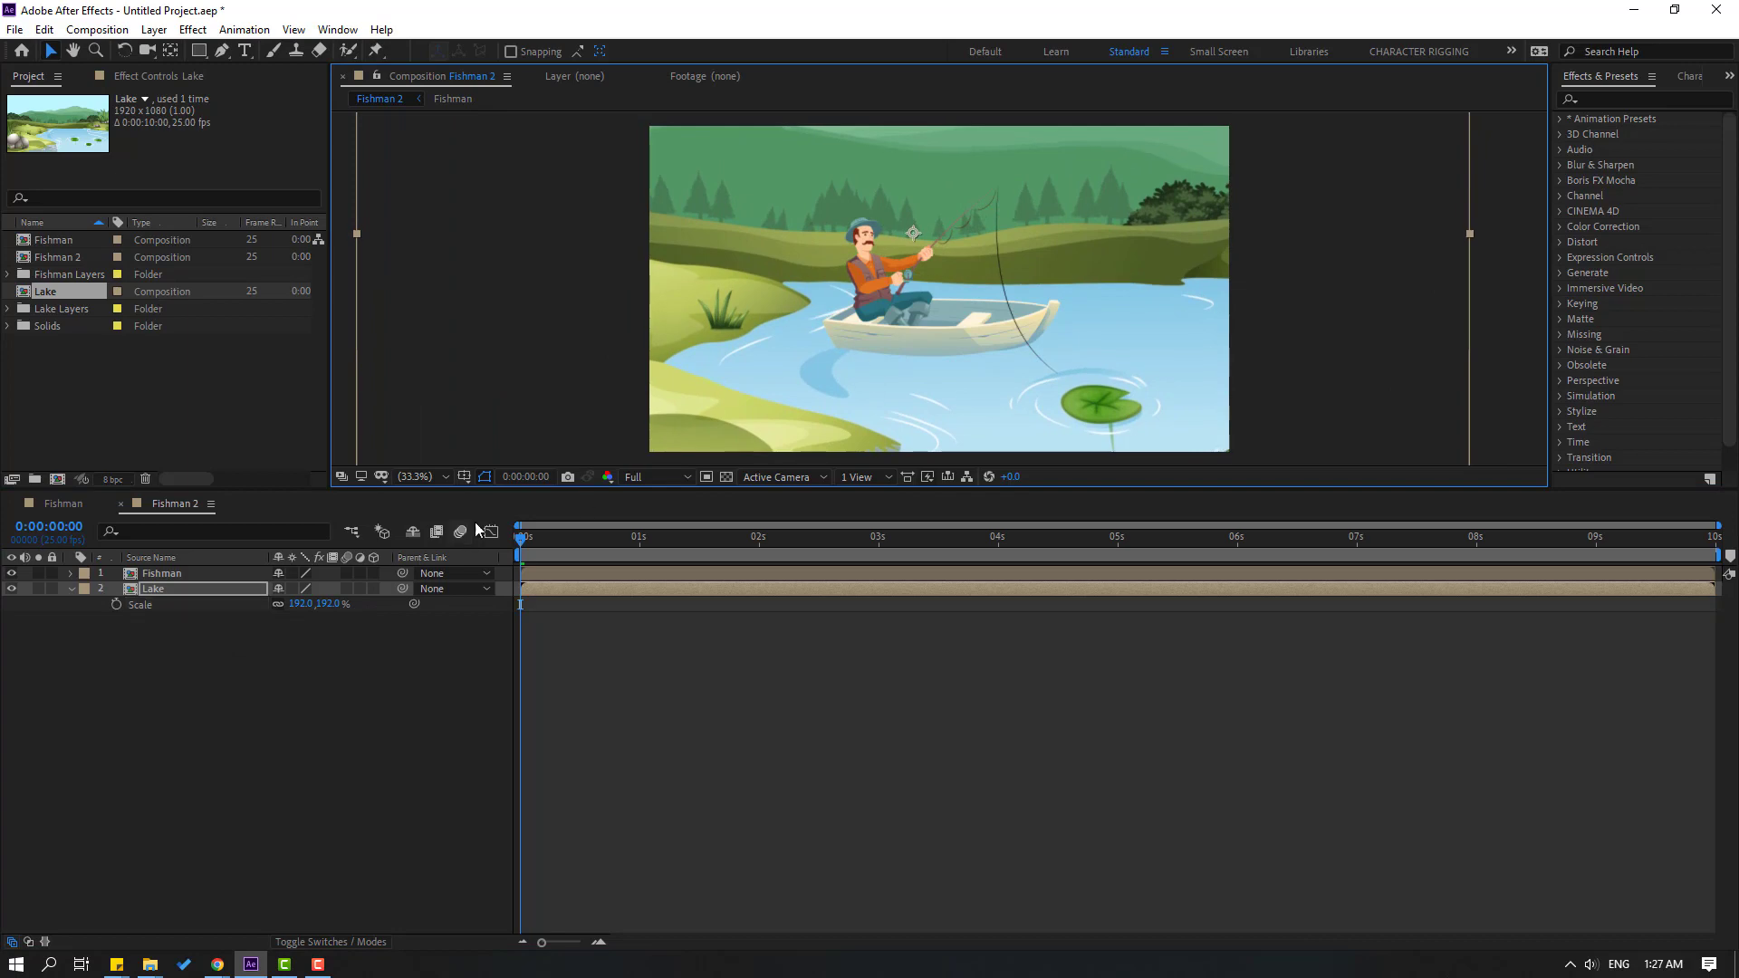
click(424, 478)
click(449, 509)
drag(530, 544, 69, 601)
- Keyframe Fishman's Position at frame 0, then raise it to Y 529 at frame 10
click(70, 589)
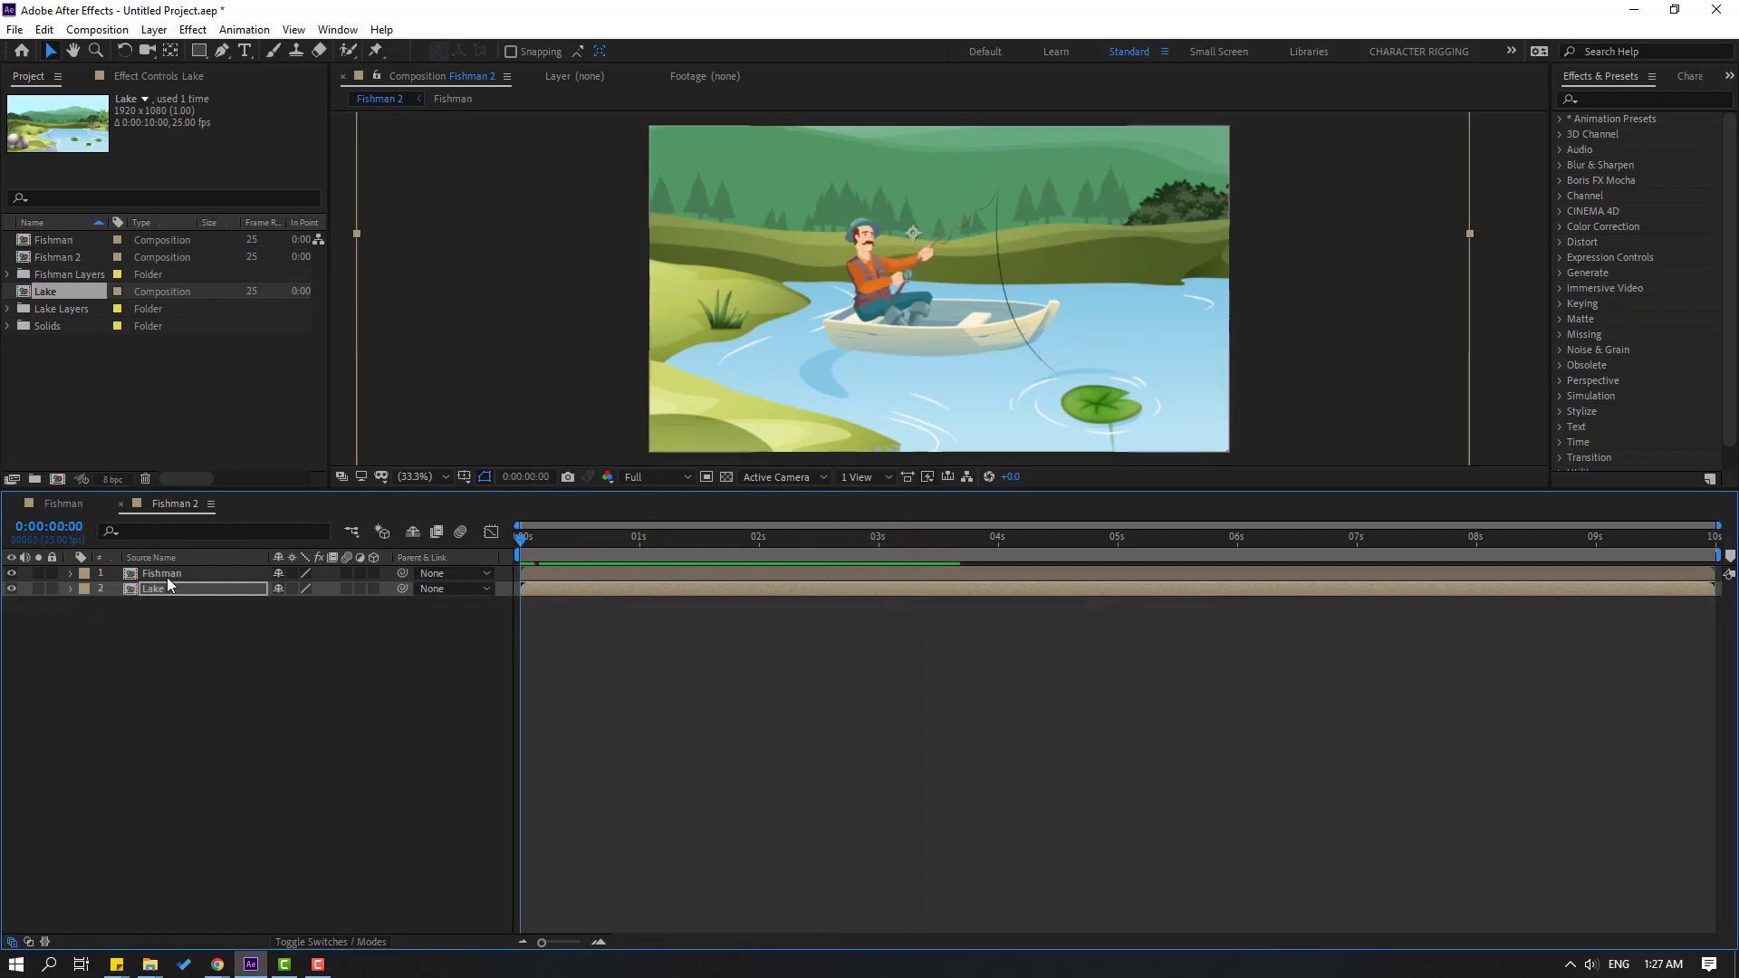
click(154, 576)
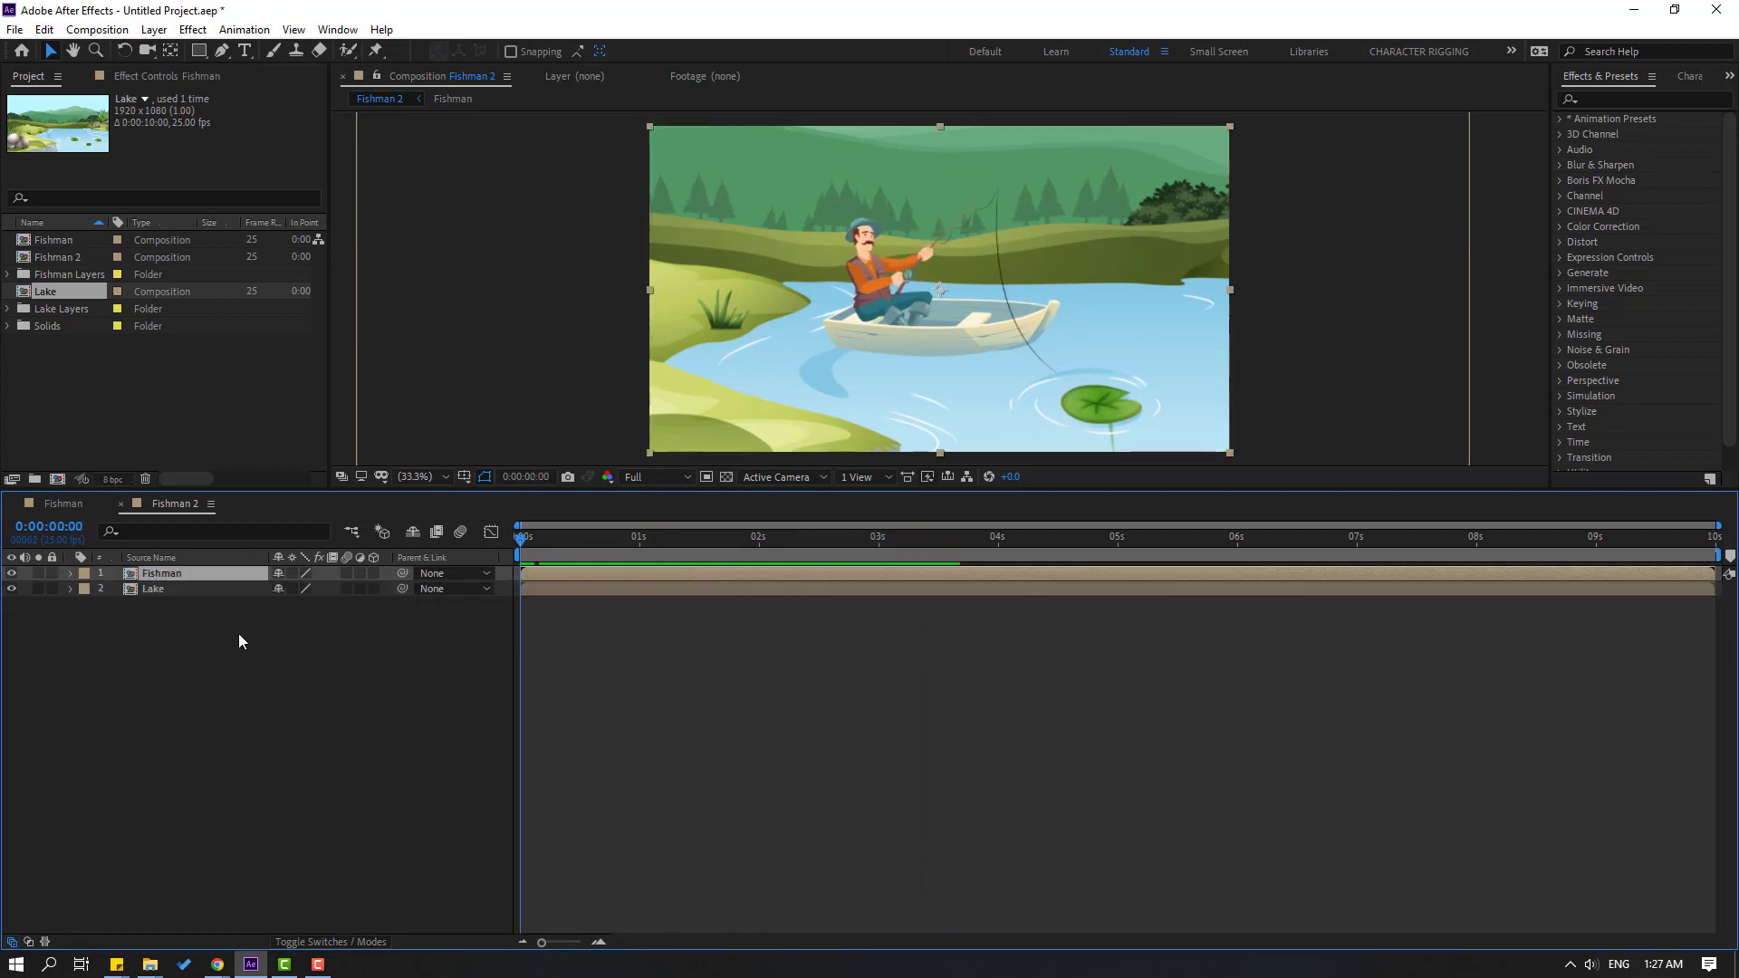
key(p)
click(116, 589)
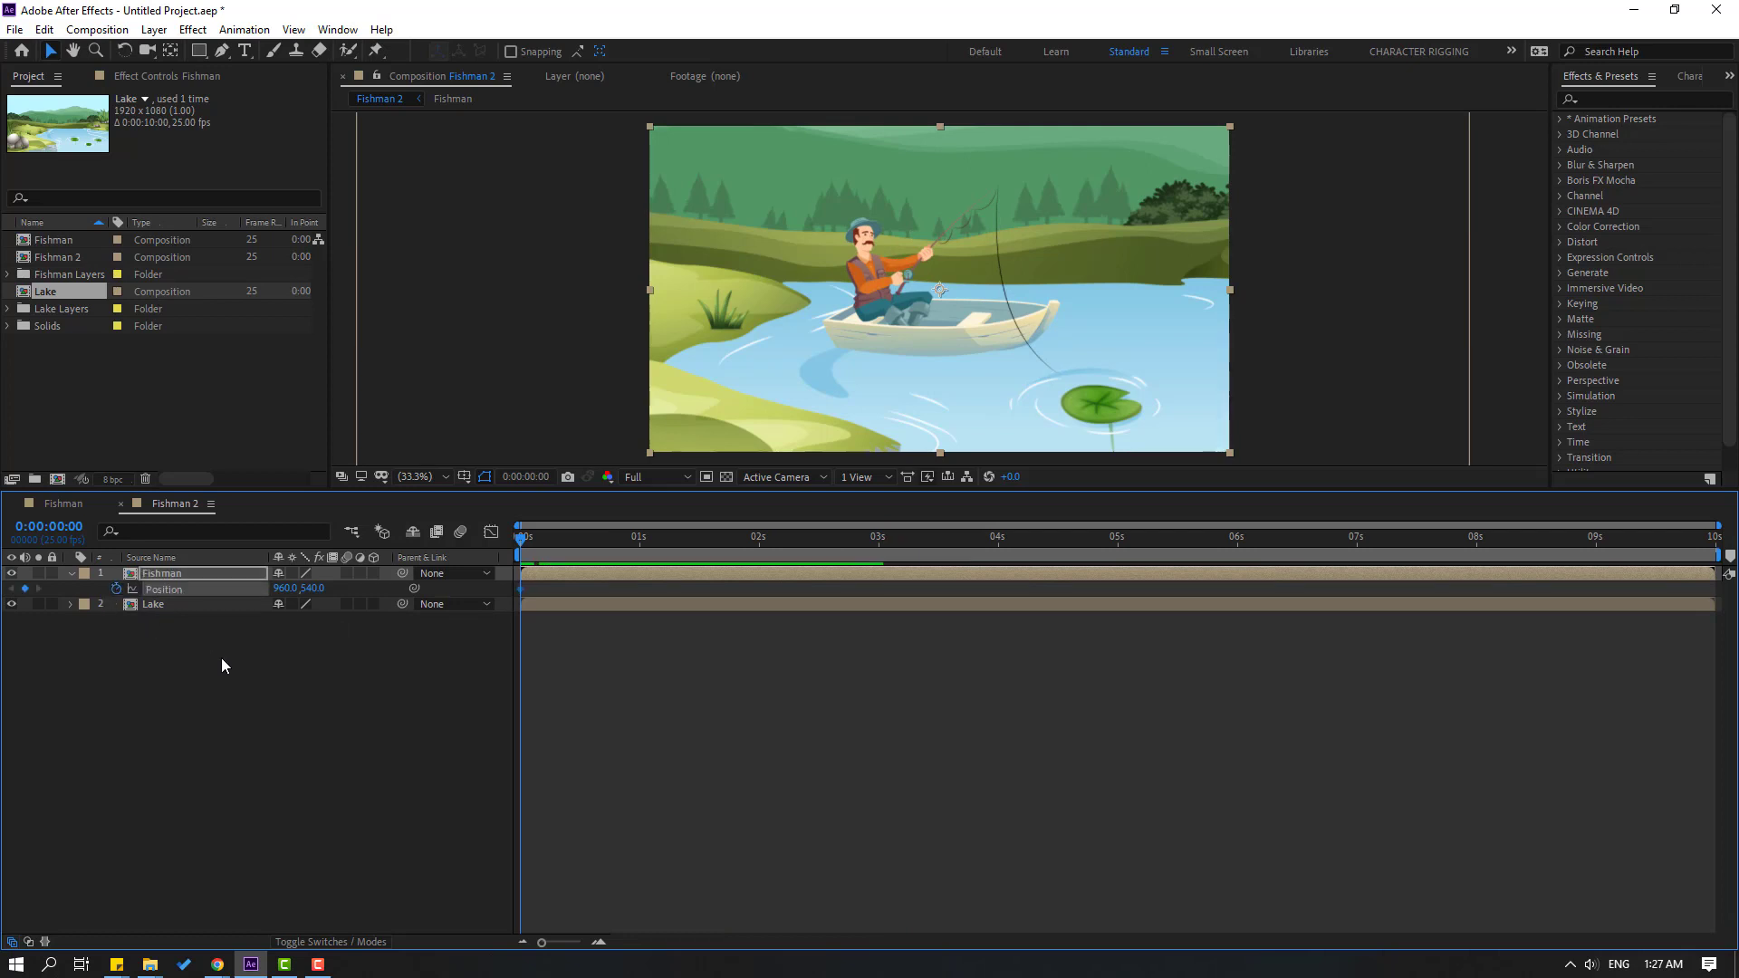
key(shift+Page_Down)
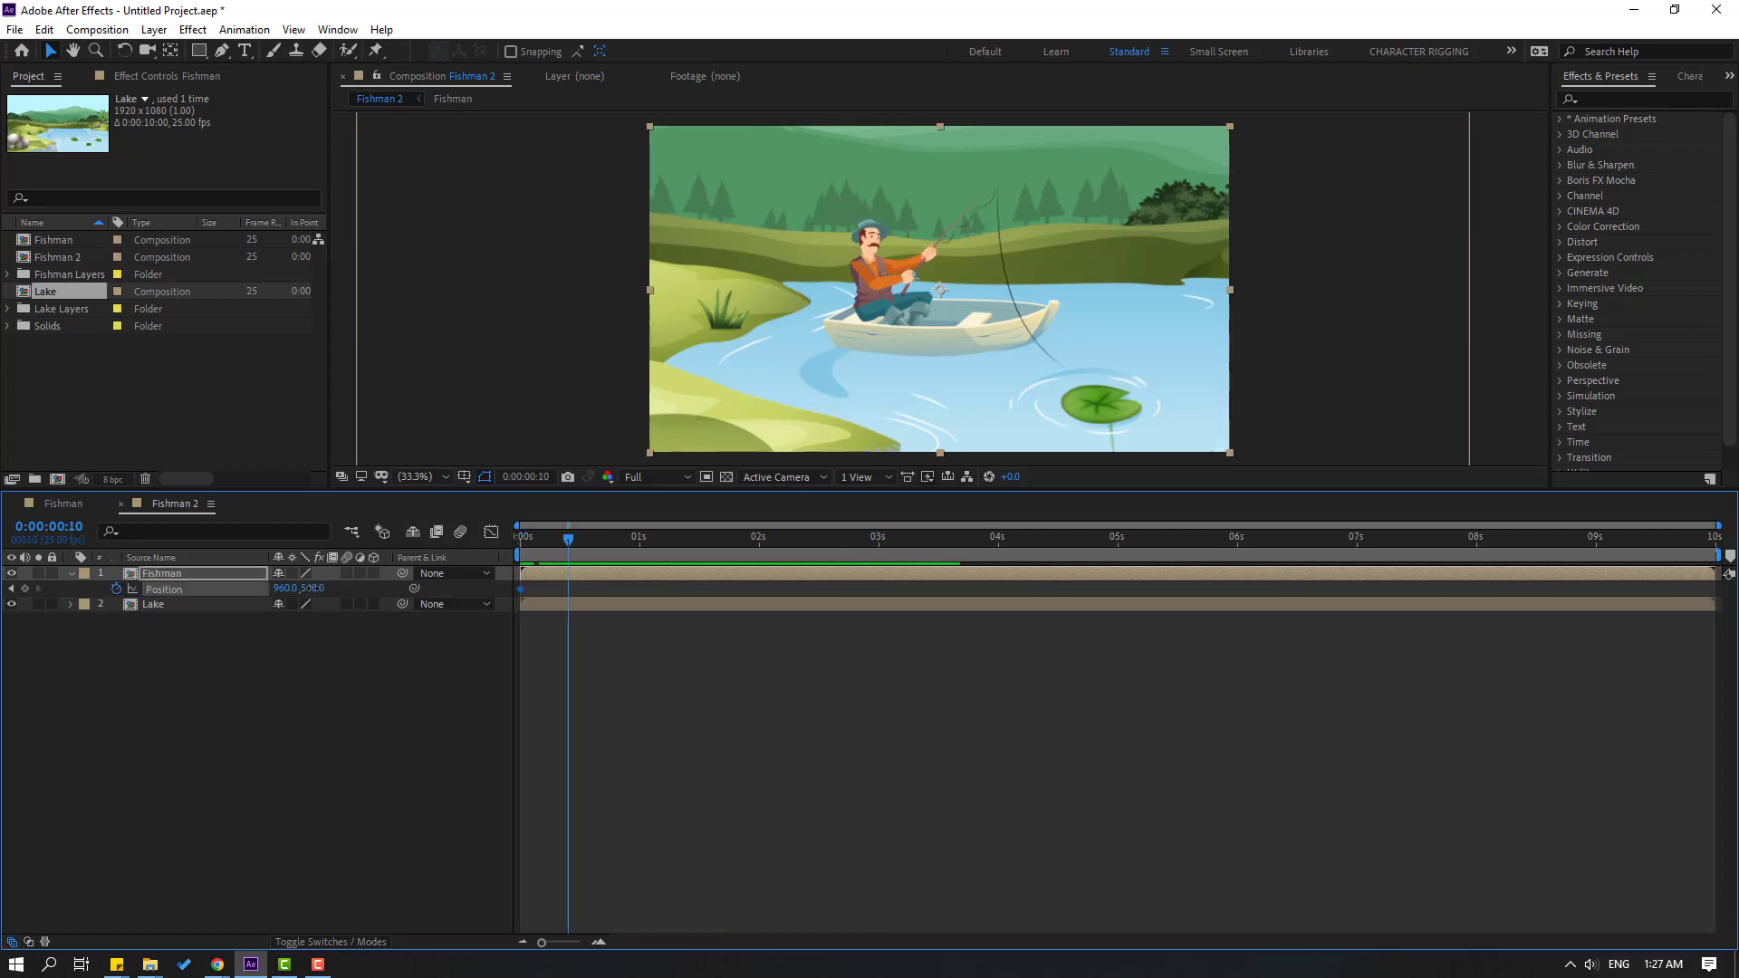
drag(308, 588, 302, 588)
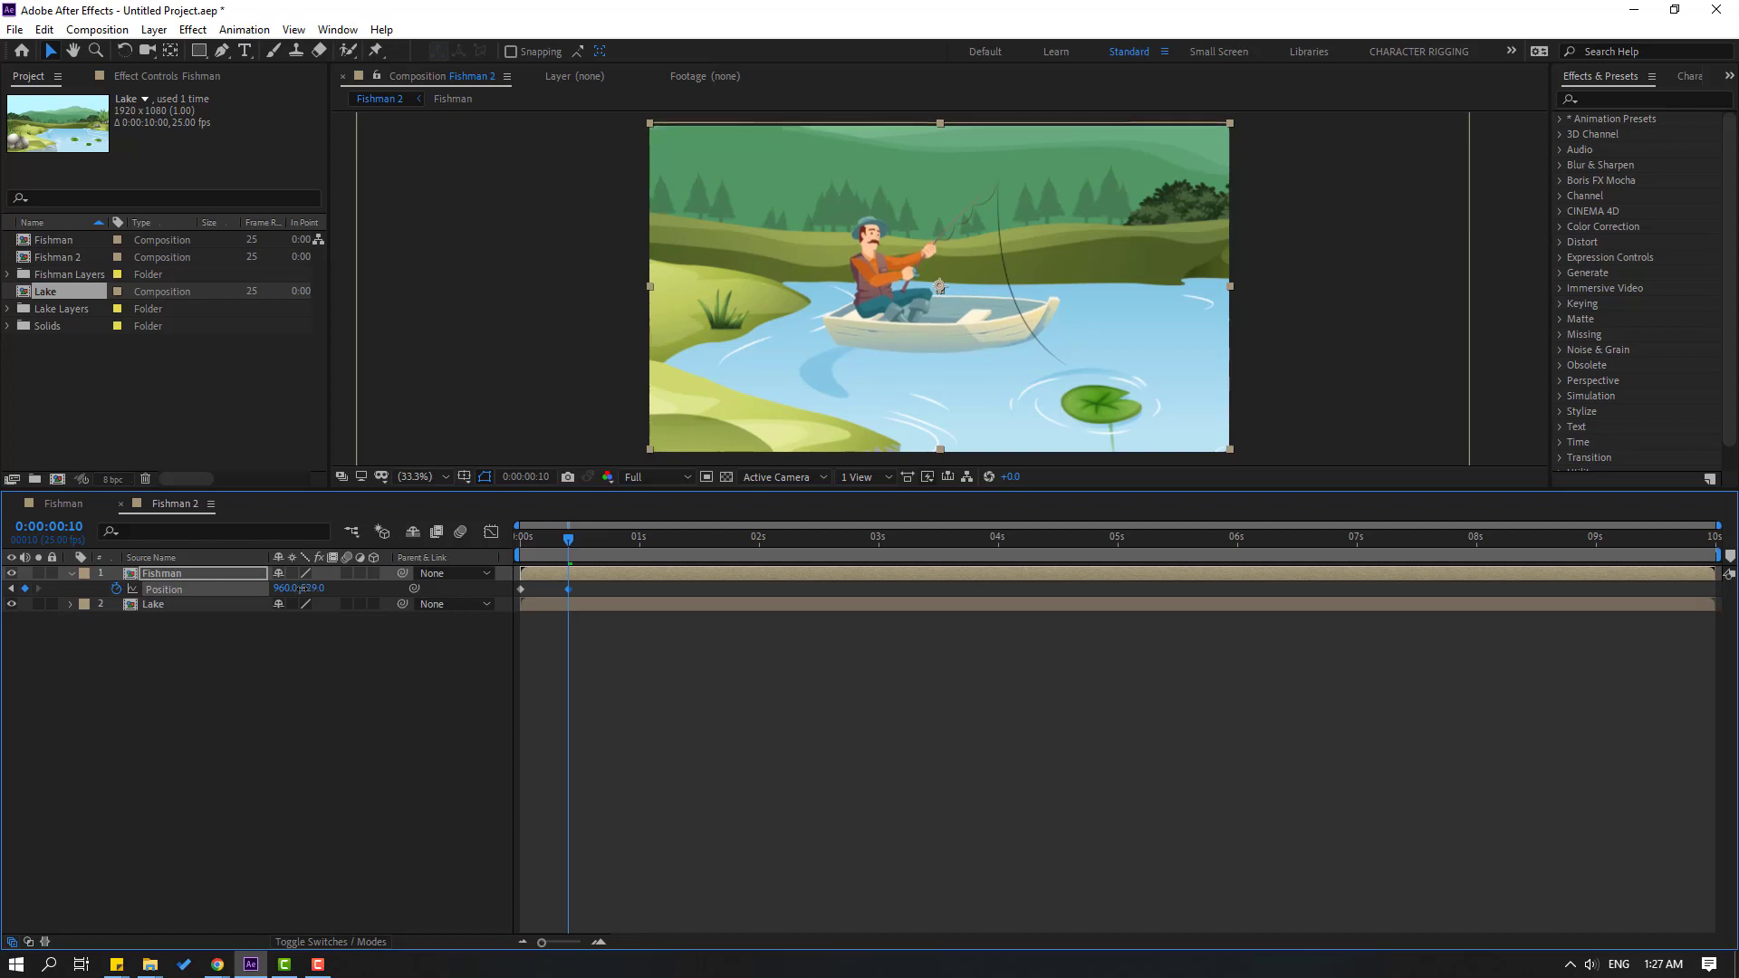
- Copy the starting Position to frame 20 and Easy Ease all three Position keyframes
key(shift+Page_Down)
drag(545, 586, 504, 599)
key(ctrl+v)
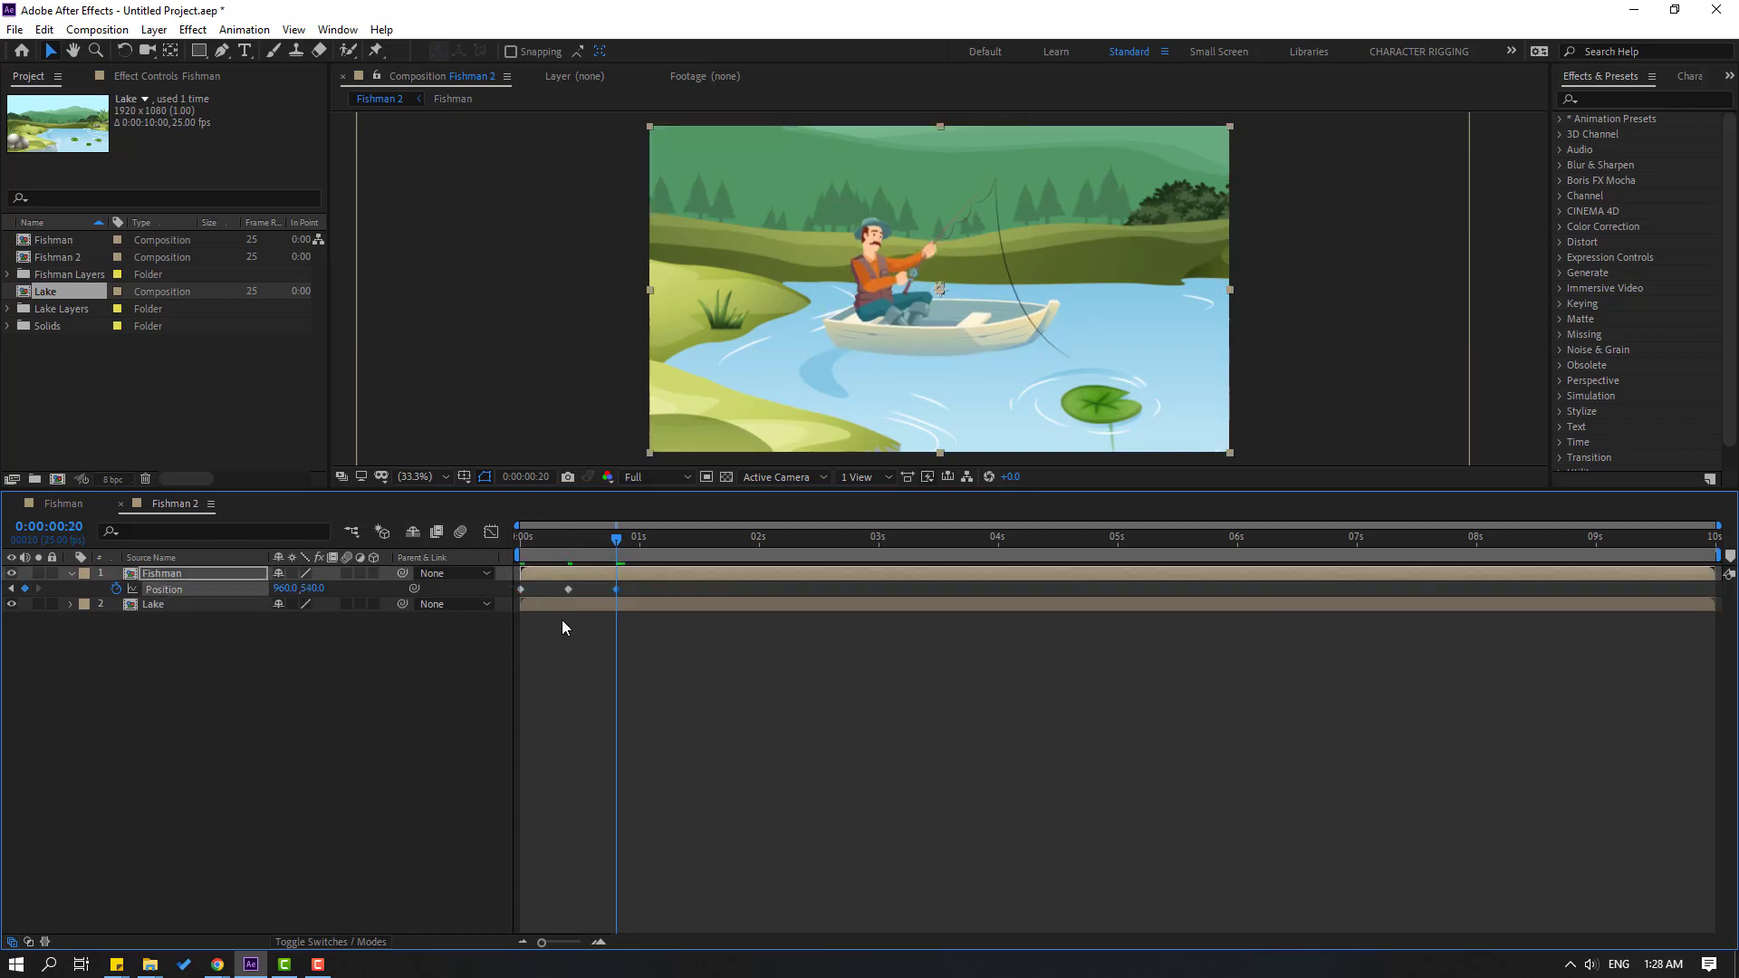
drag(666, 590, 516, 603)
right_click(523, 600)
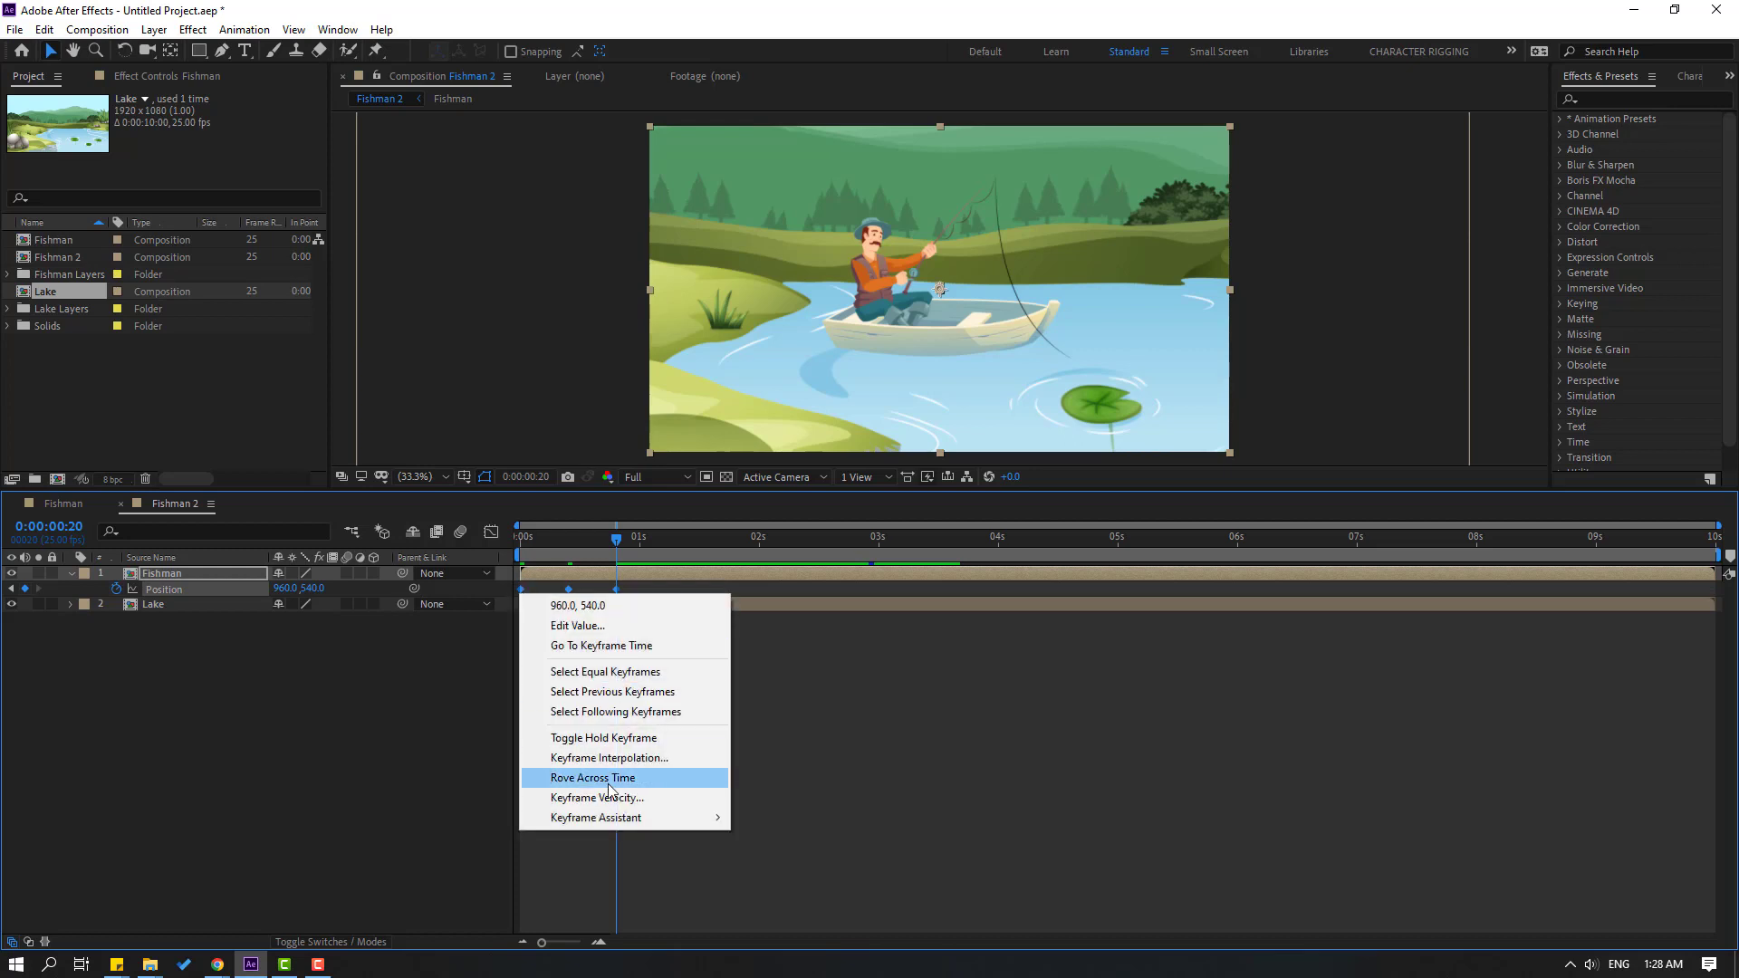
mouse_move(621, 818)
click(830, 699)
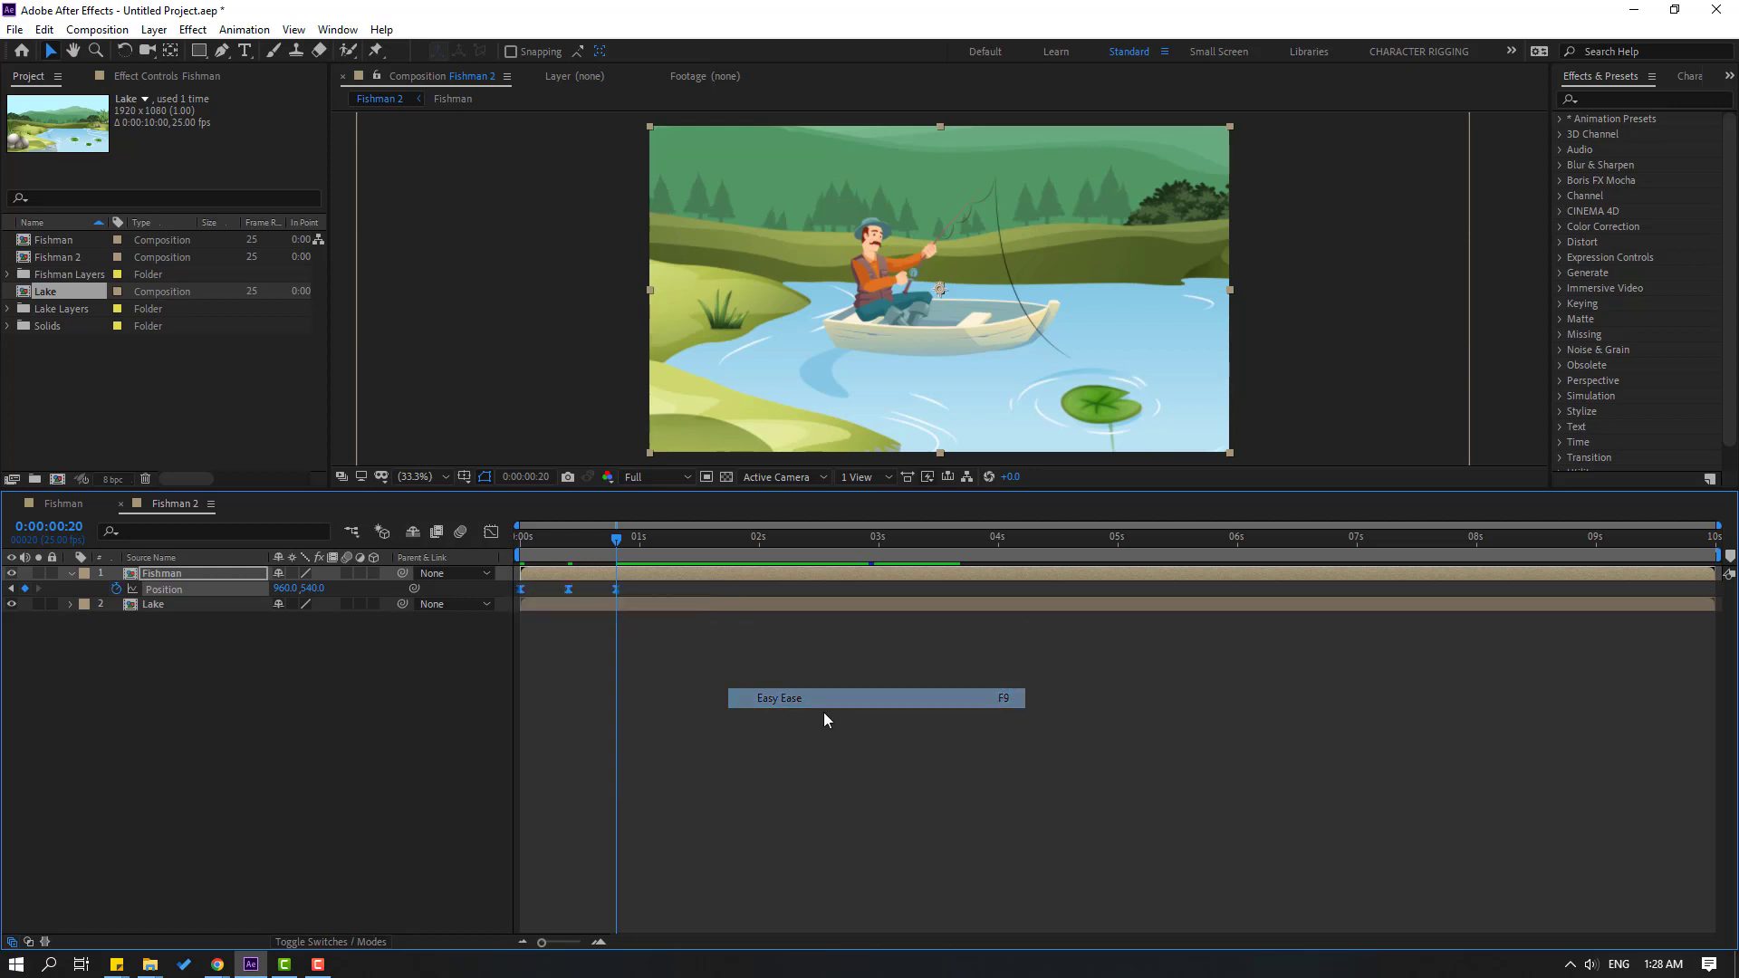
click(736, 670)
drag(580, 536, 330, 582)
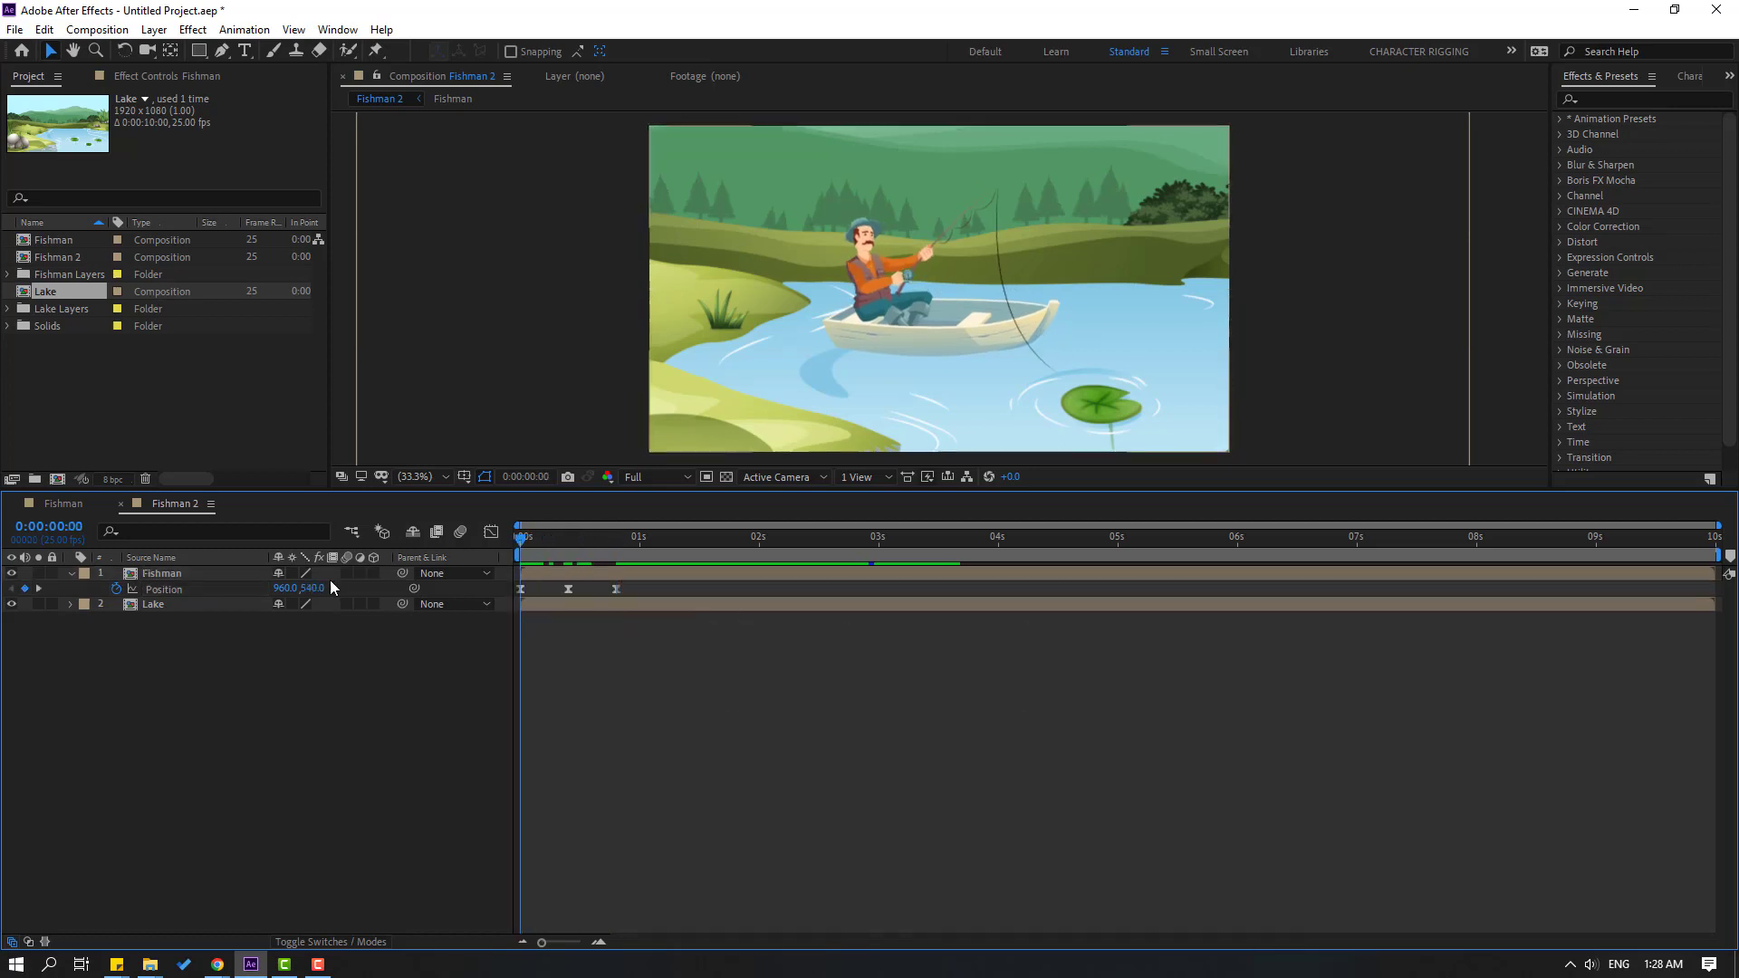
click(152, 573)
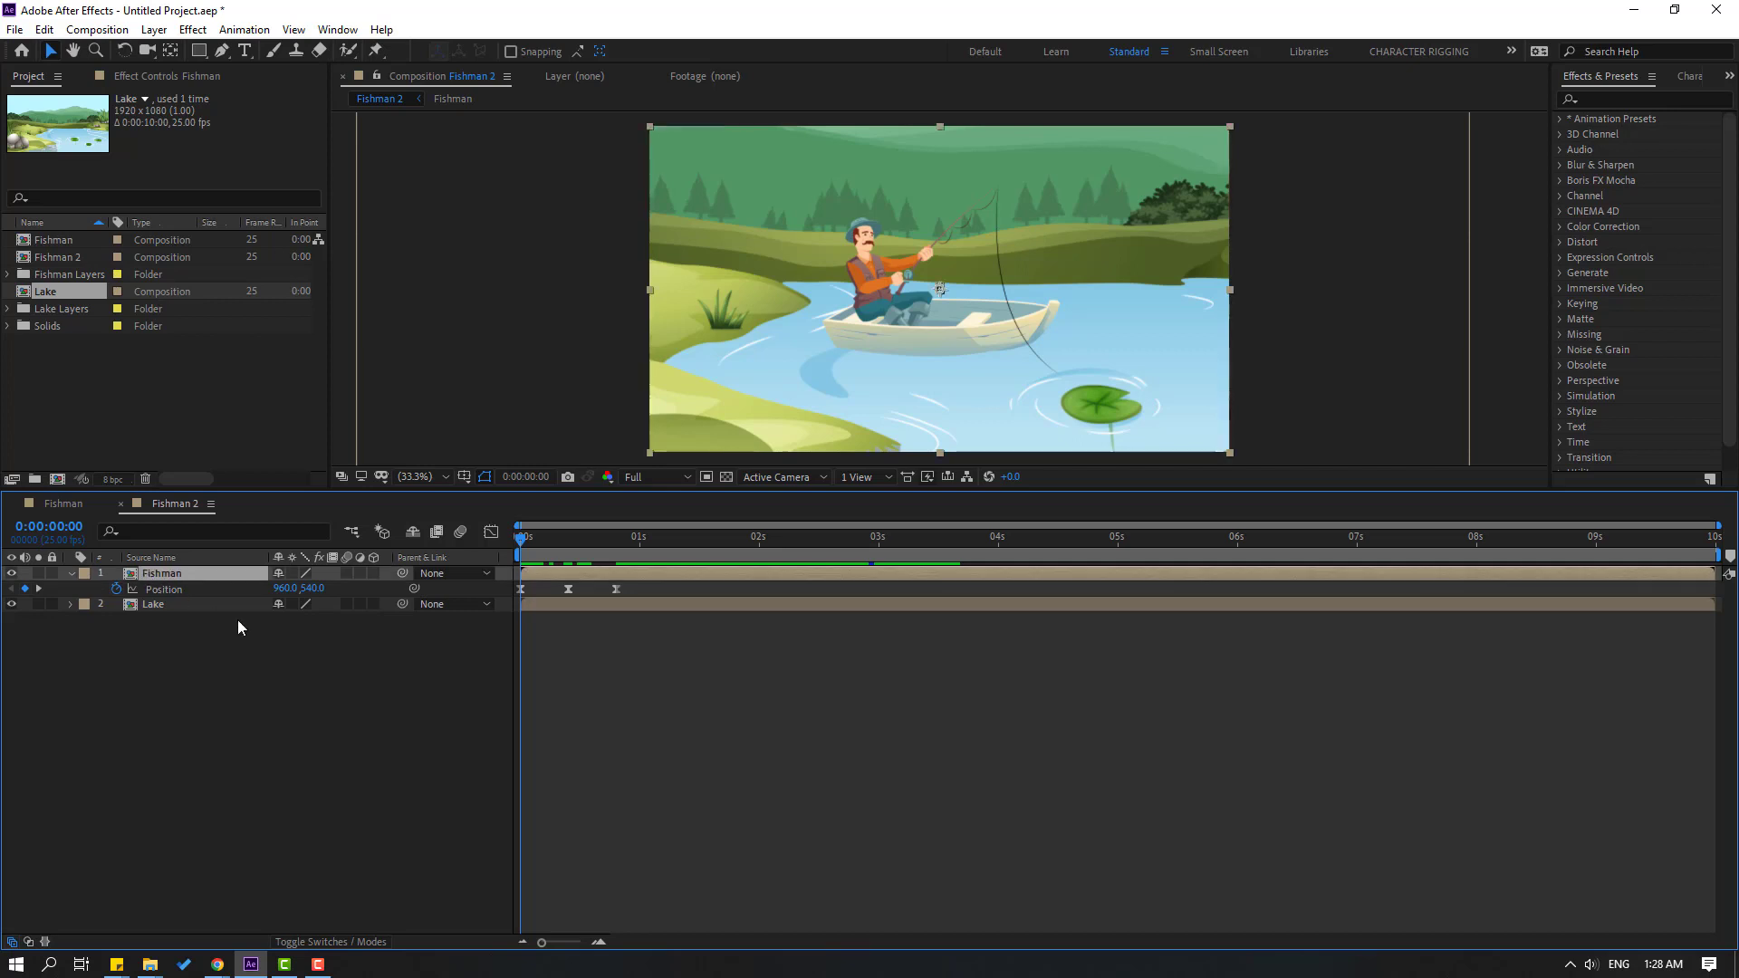
- Keyframe Fishman's Rotation at -2°, +2° and -2° on frames 0, 10 and 20
key(shift+r)
click(116, 604)
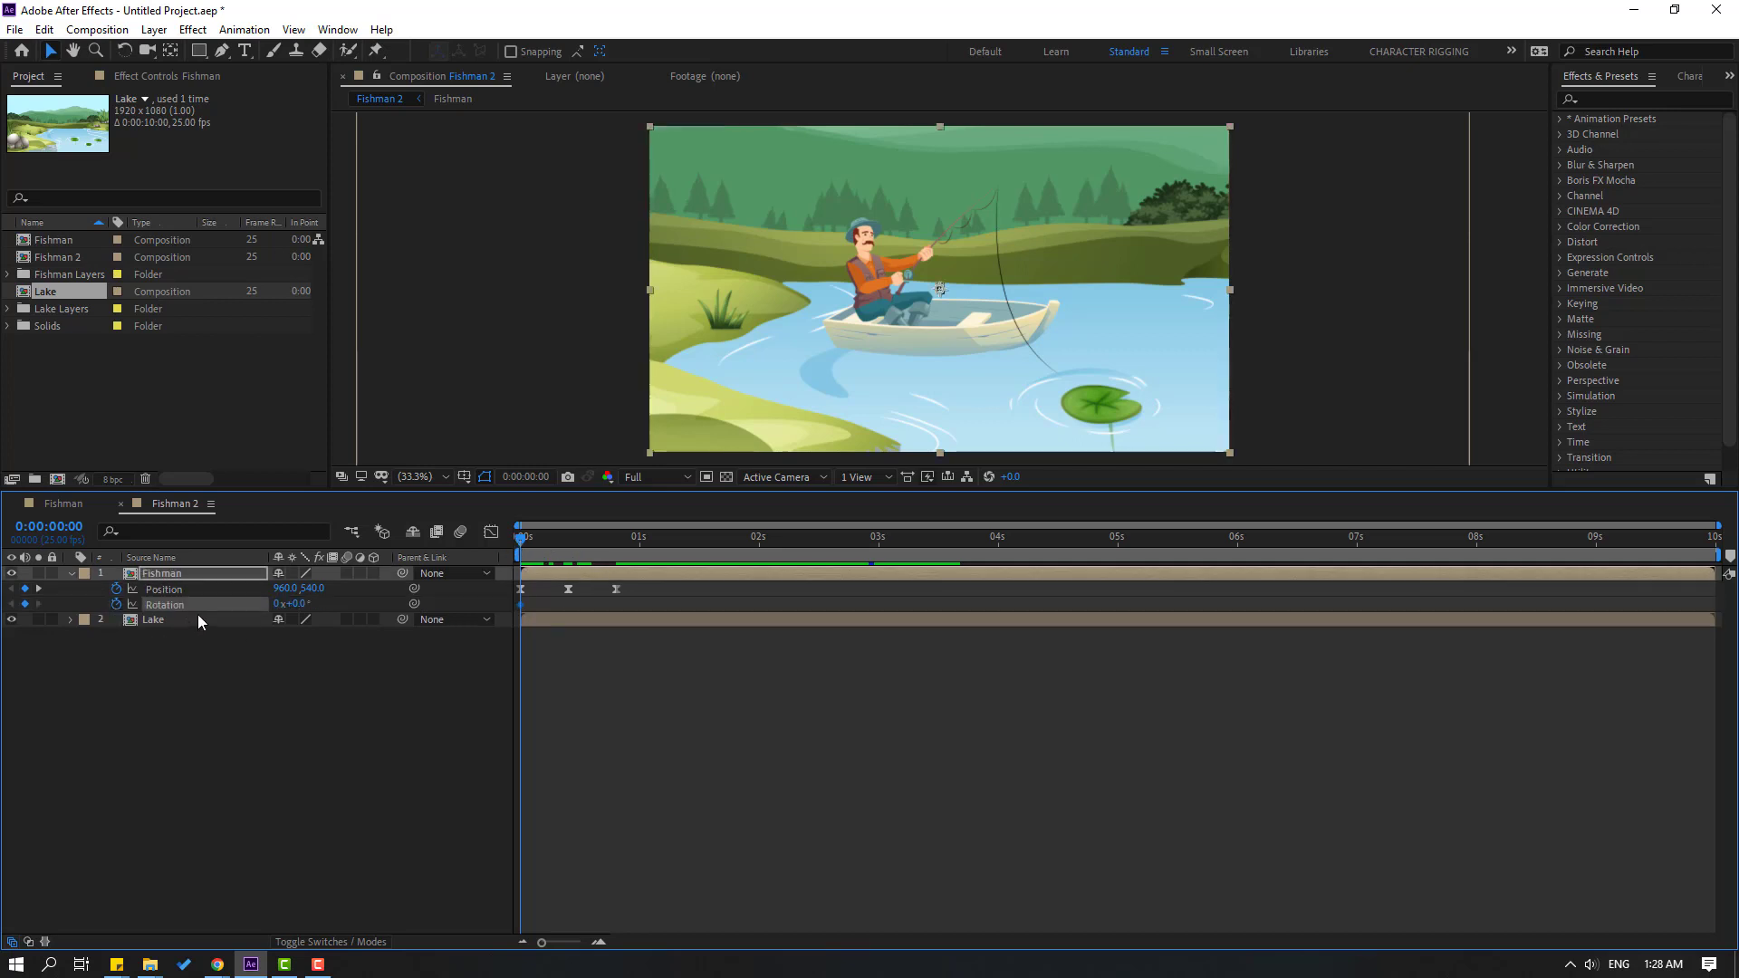
click(291, 605)
text(-2)
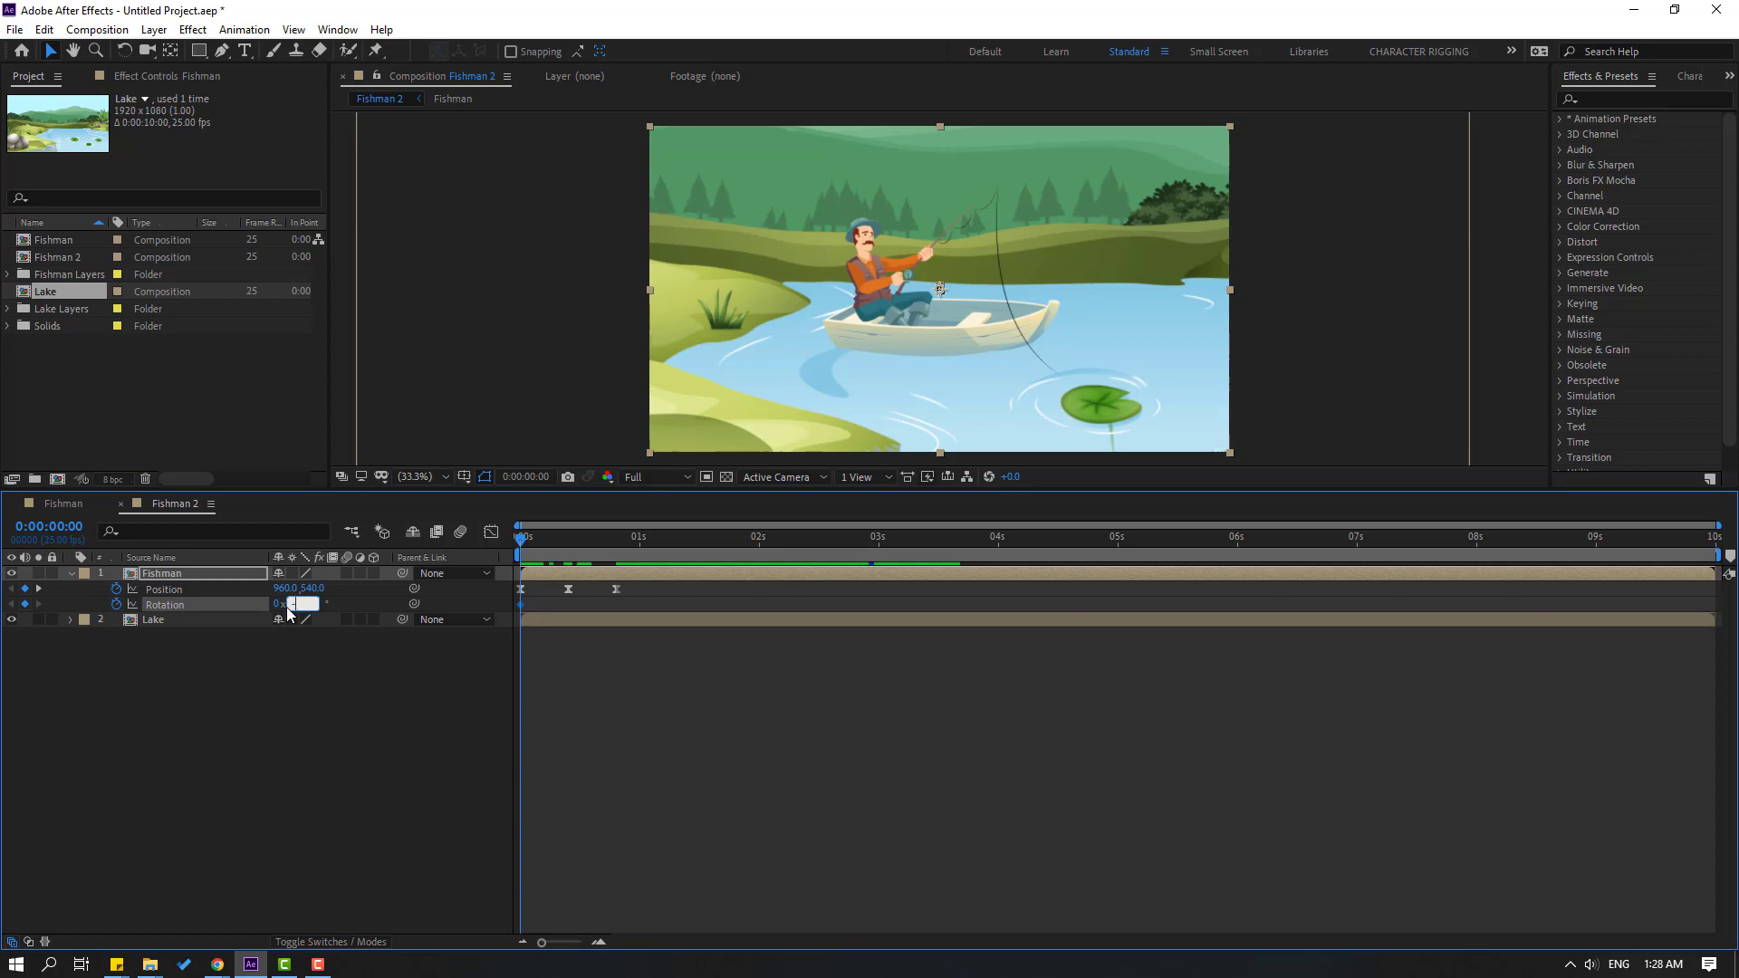
key(Return)
drag(534, 536, 615, 548)
click(292, 605)
text(2)
key(Return)
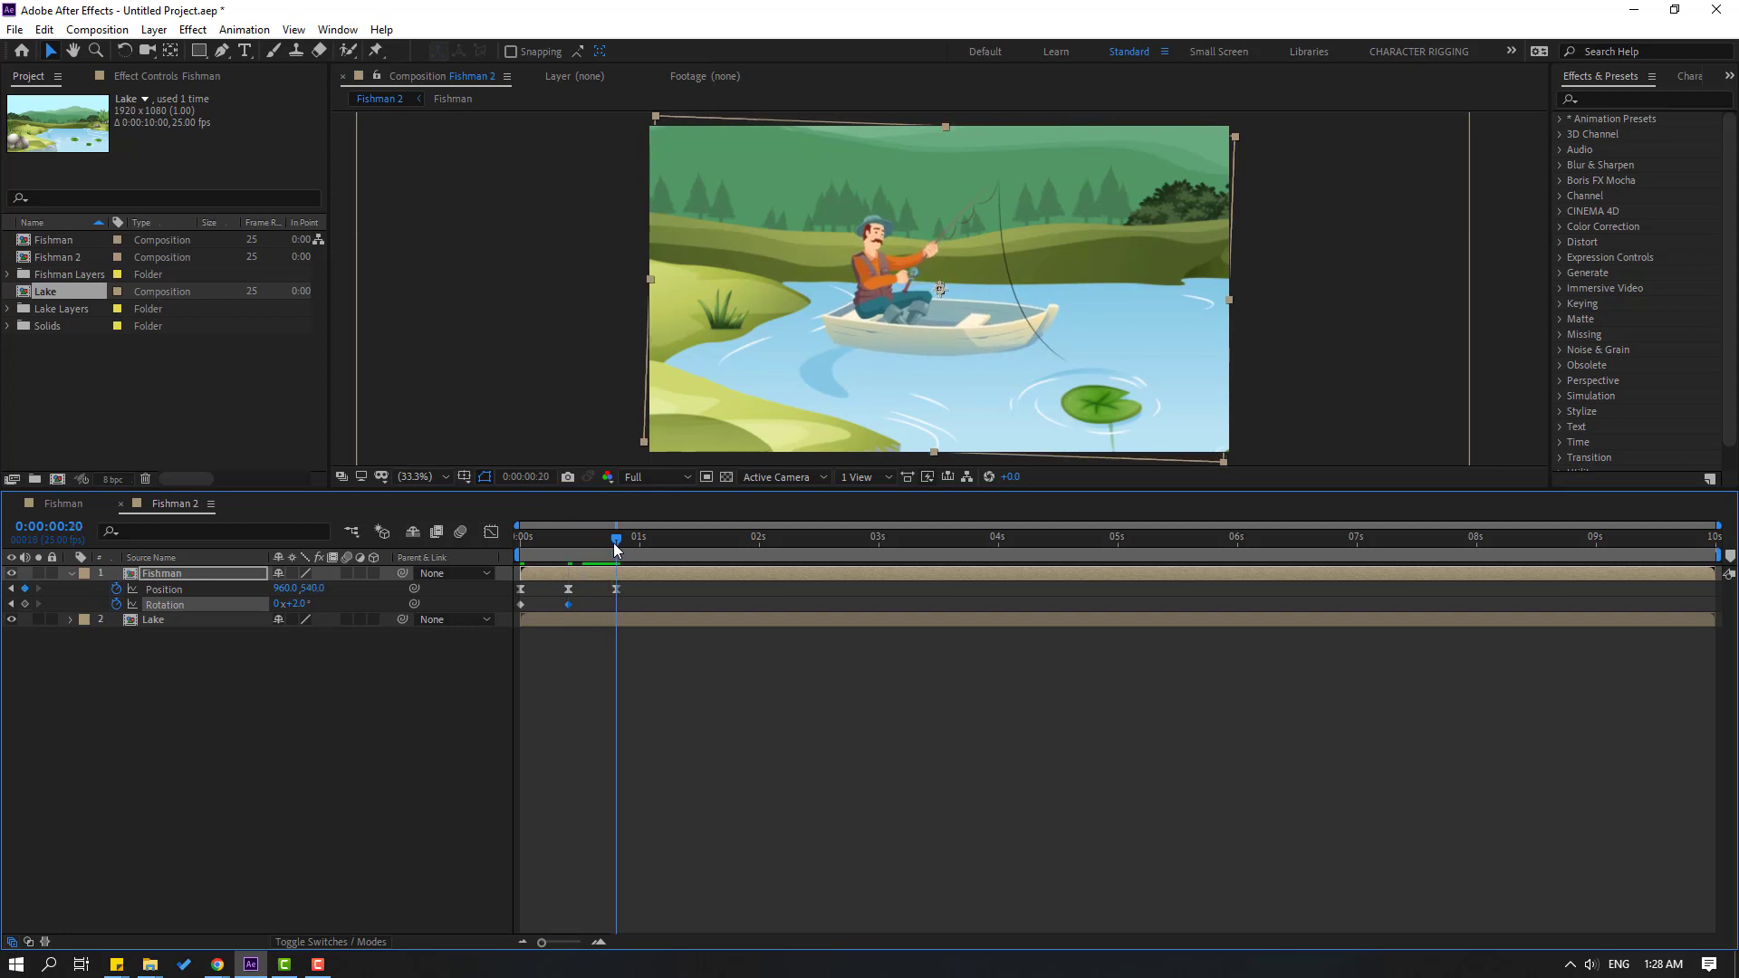
click(297, 604)
text(-2)
key(Return)
key(space)
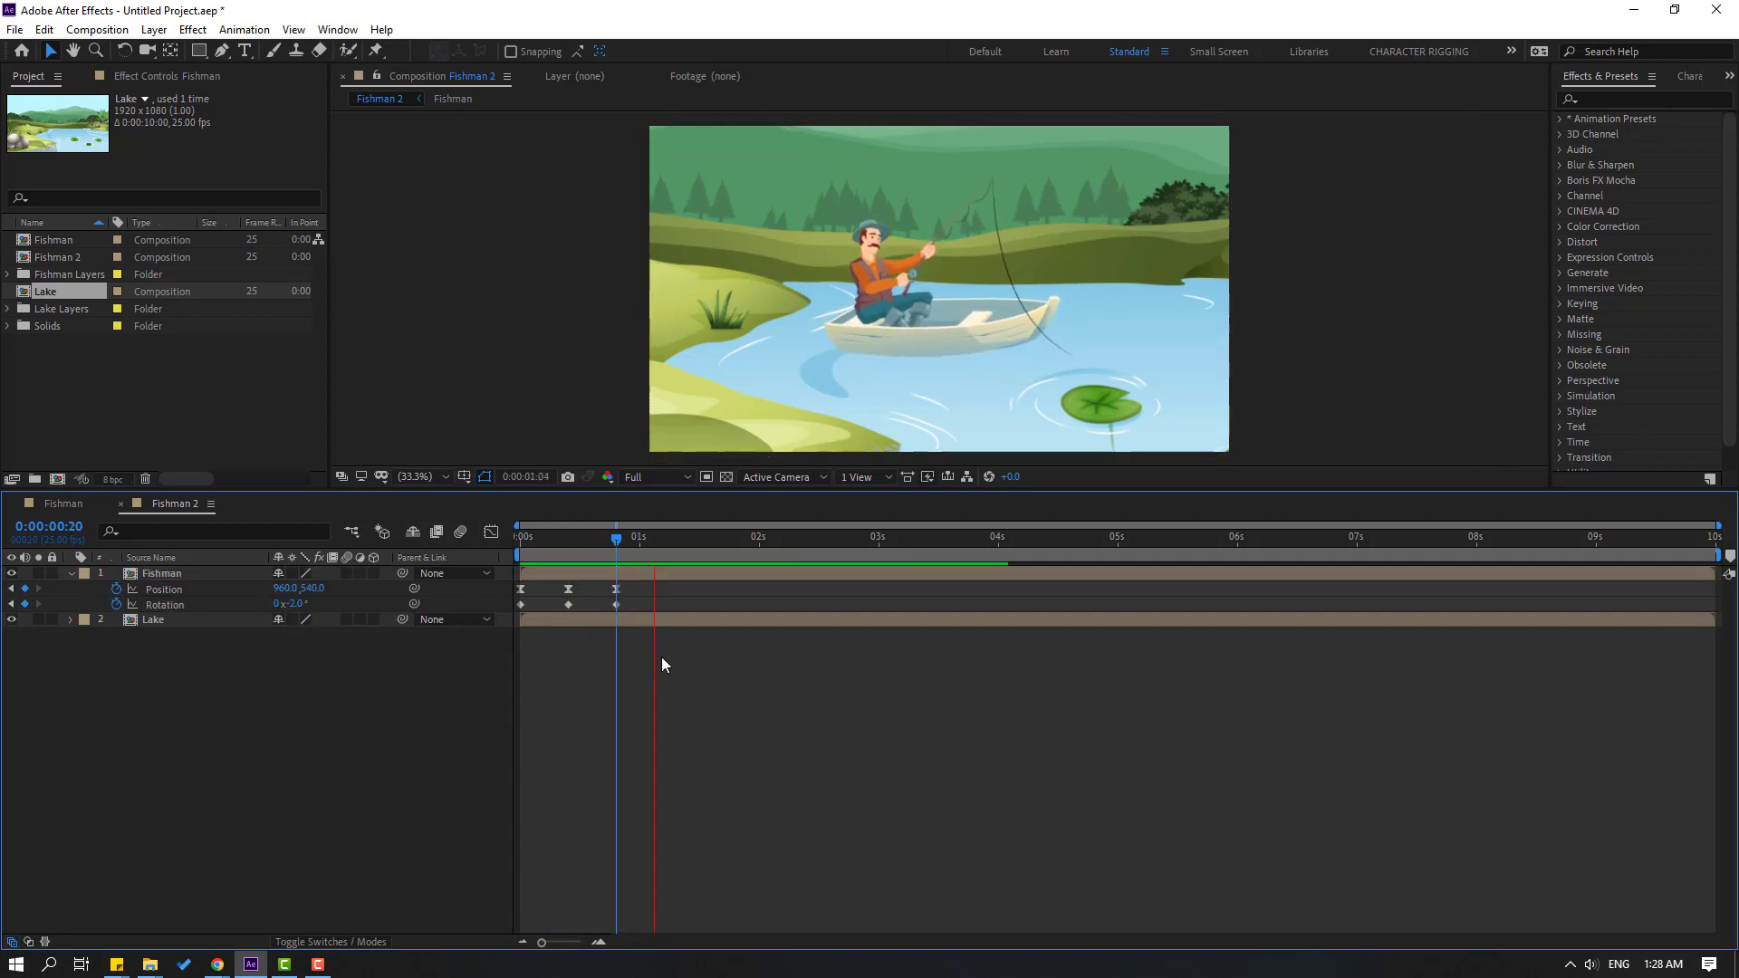
- Apply Easy Ease to the three Rotation keyframes and preview the rocking
drag(634, 608, 513, 601)
click(622, 540)
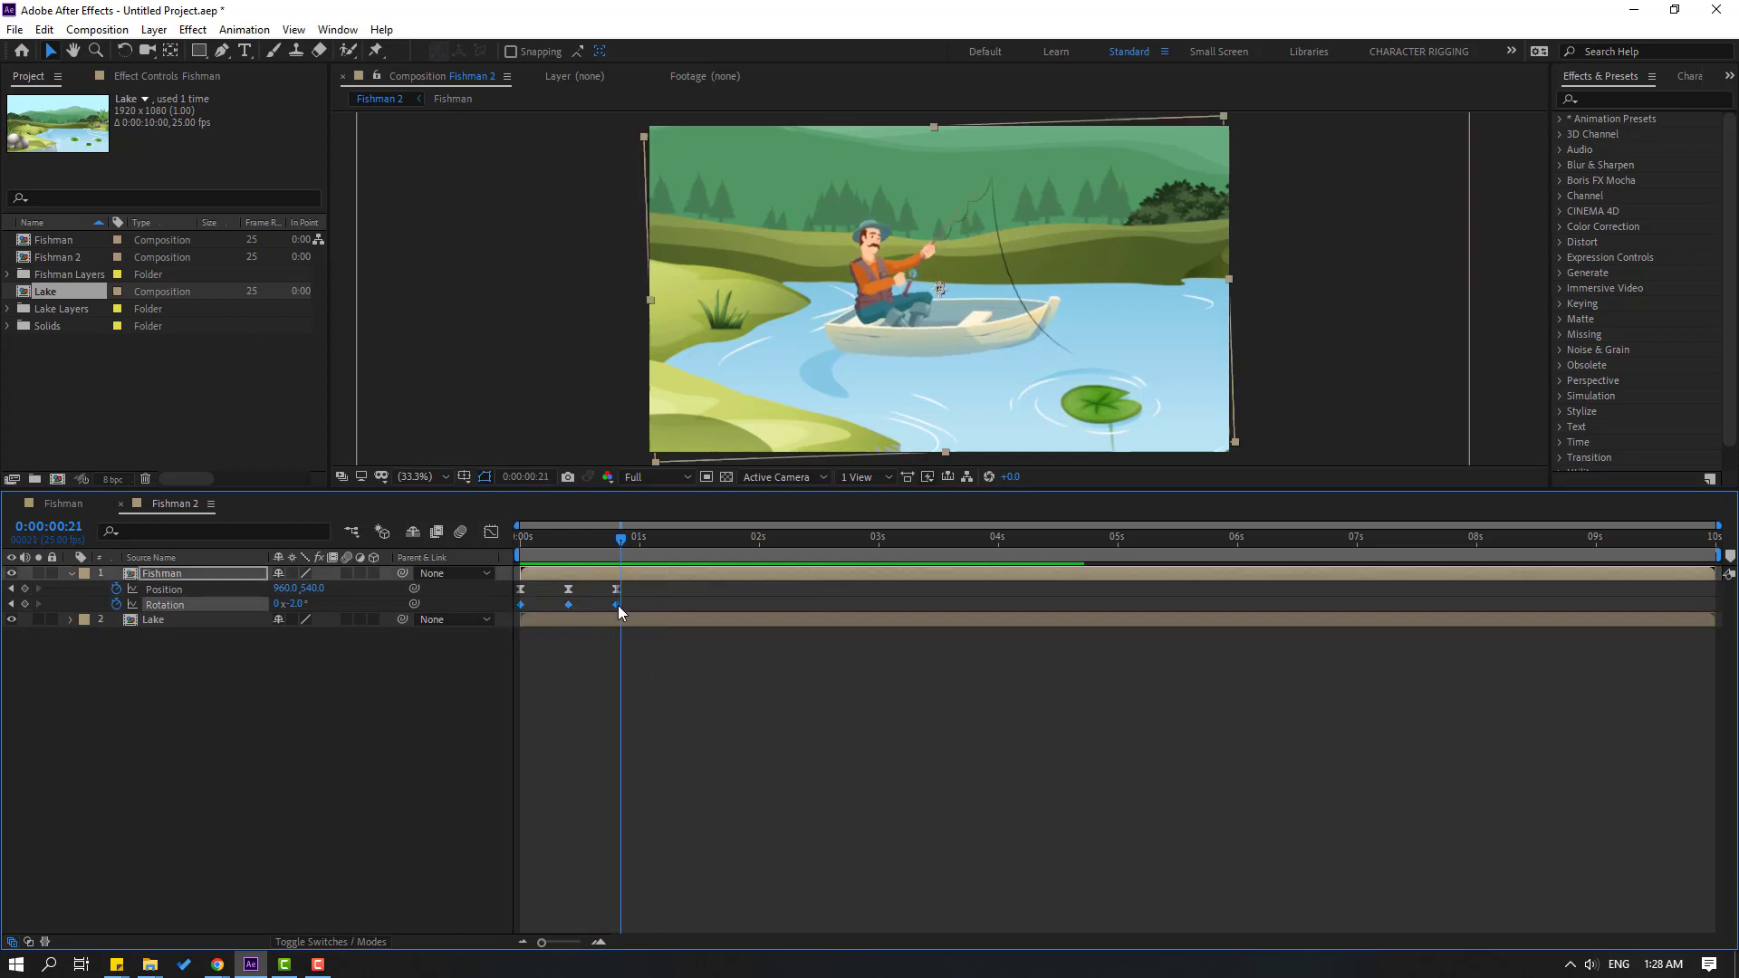
right_click(618, 605)
mouse_move(760, 829)
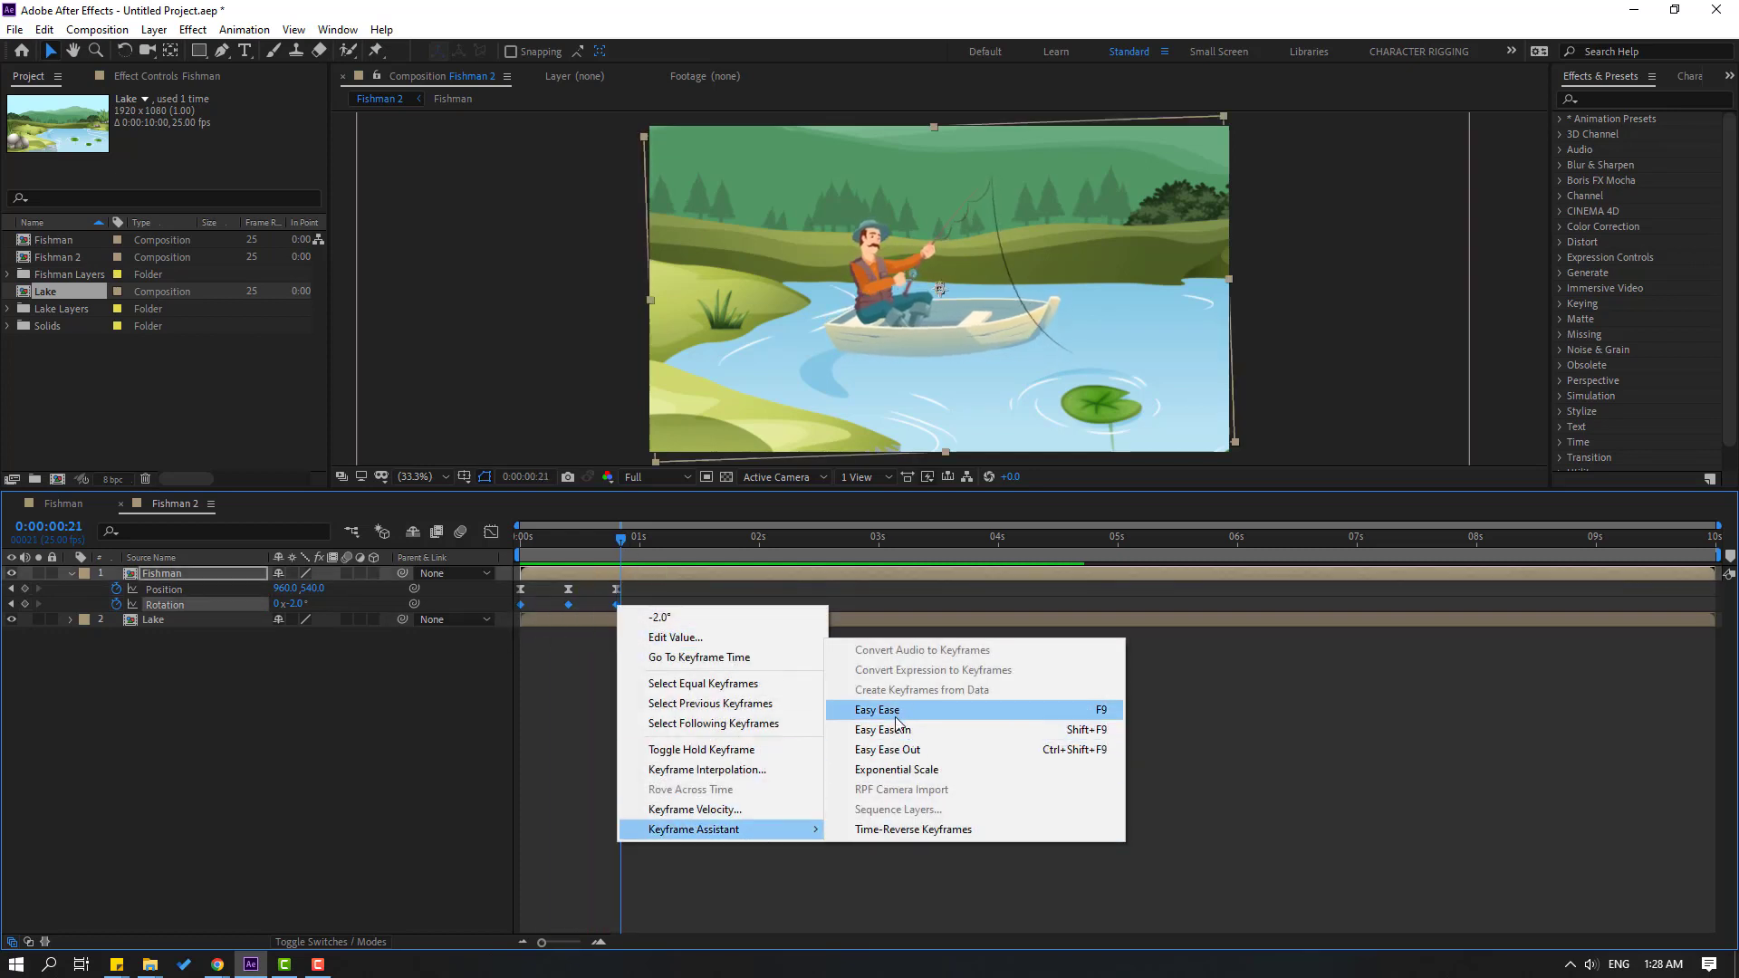
click(892, 712)
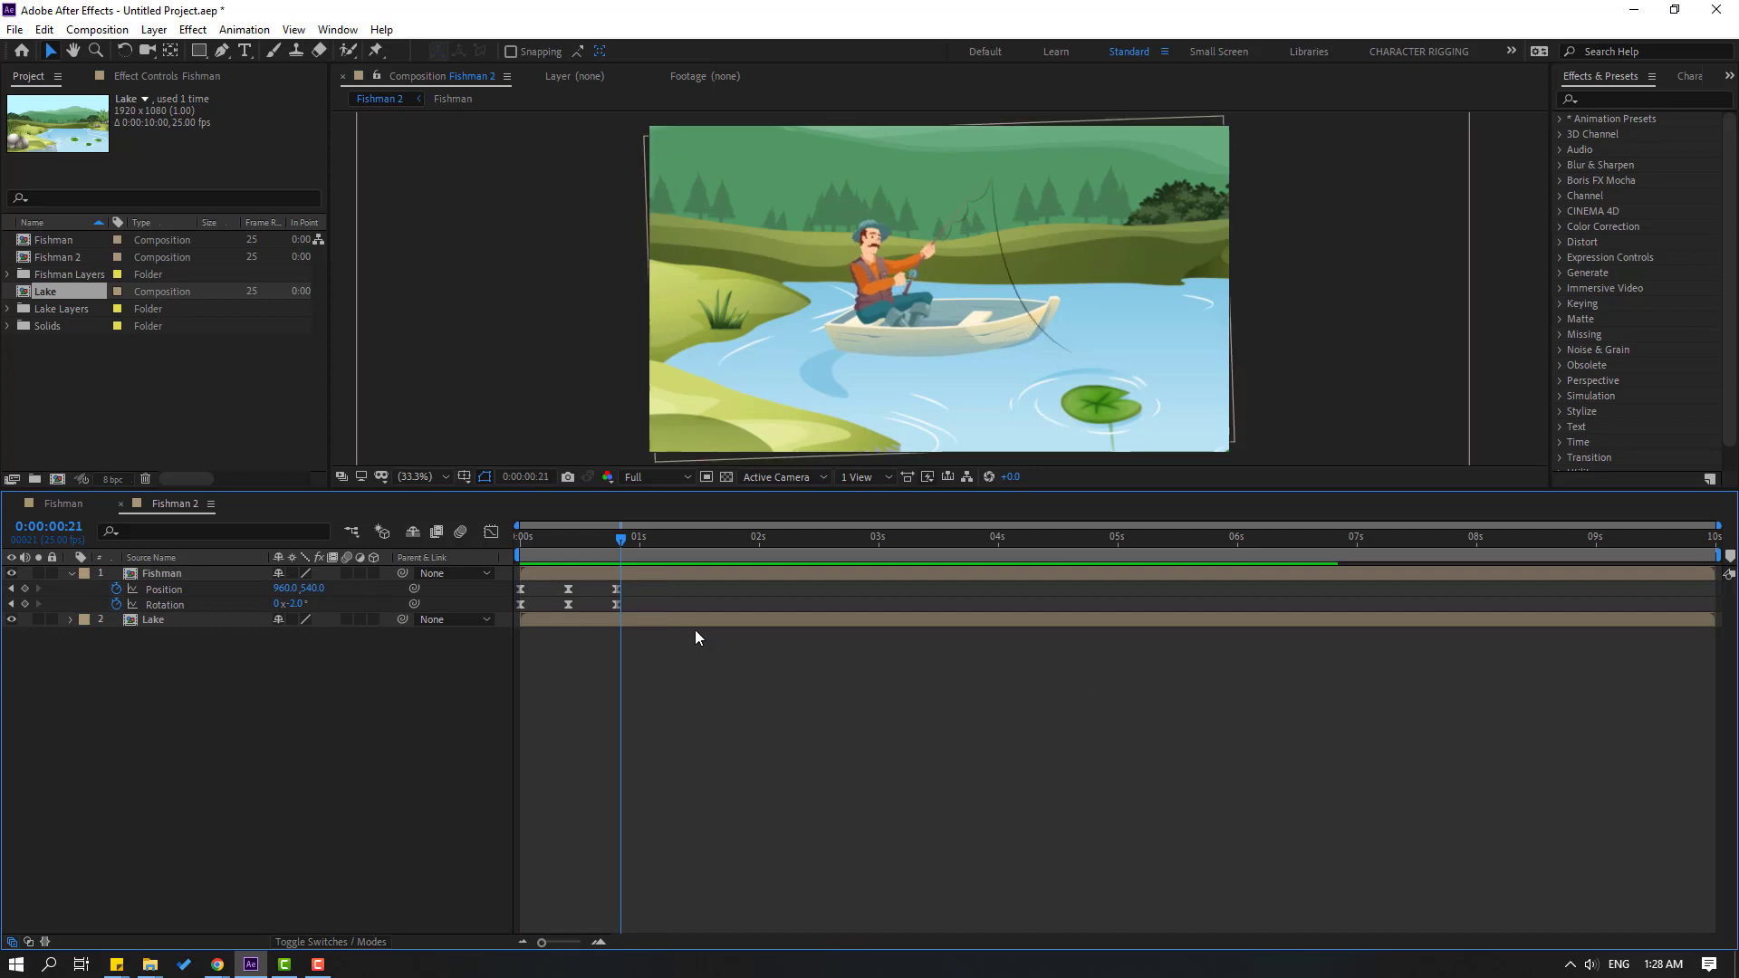
key(space)
- Spread all six Position and Rotation keyframes so the last sits at 2 seconds
key(space)
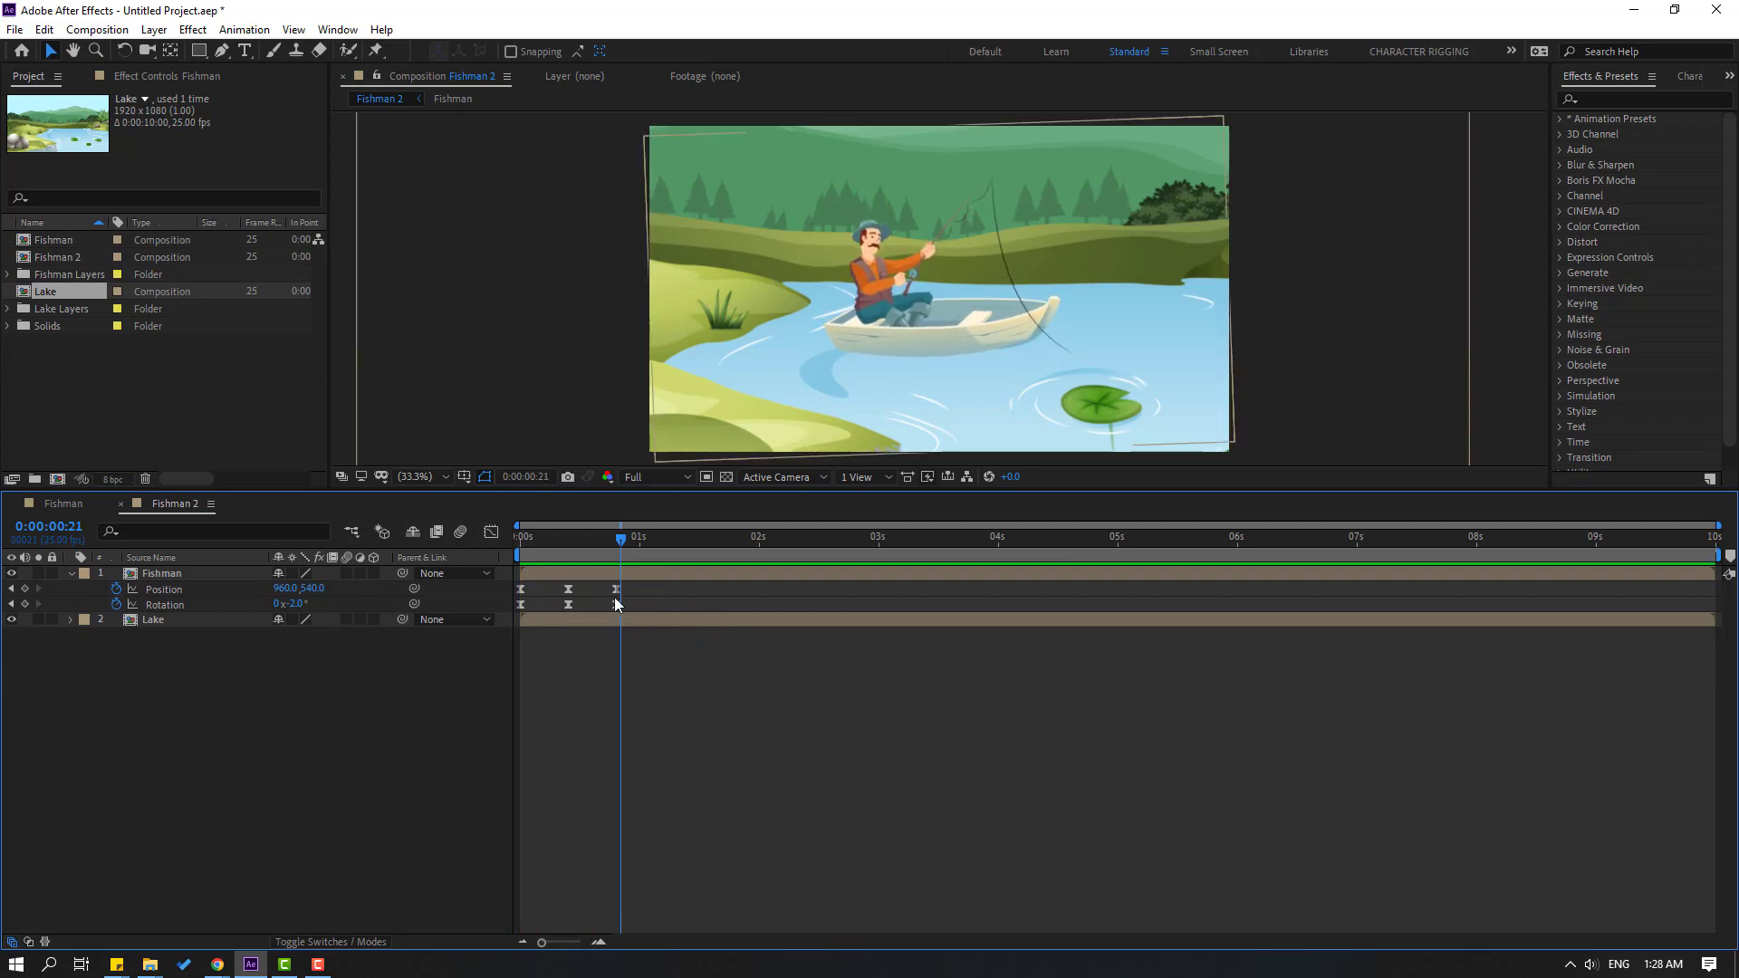
drag(632, 587, 759, 606)
click(759, 708)
key(space)
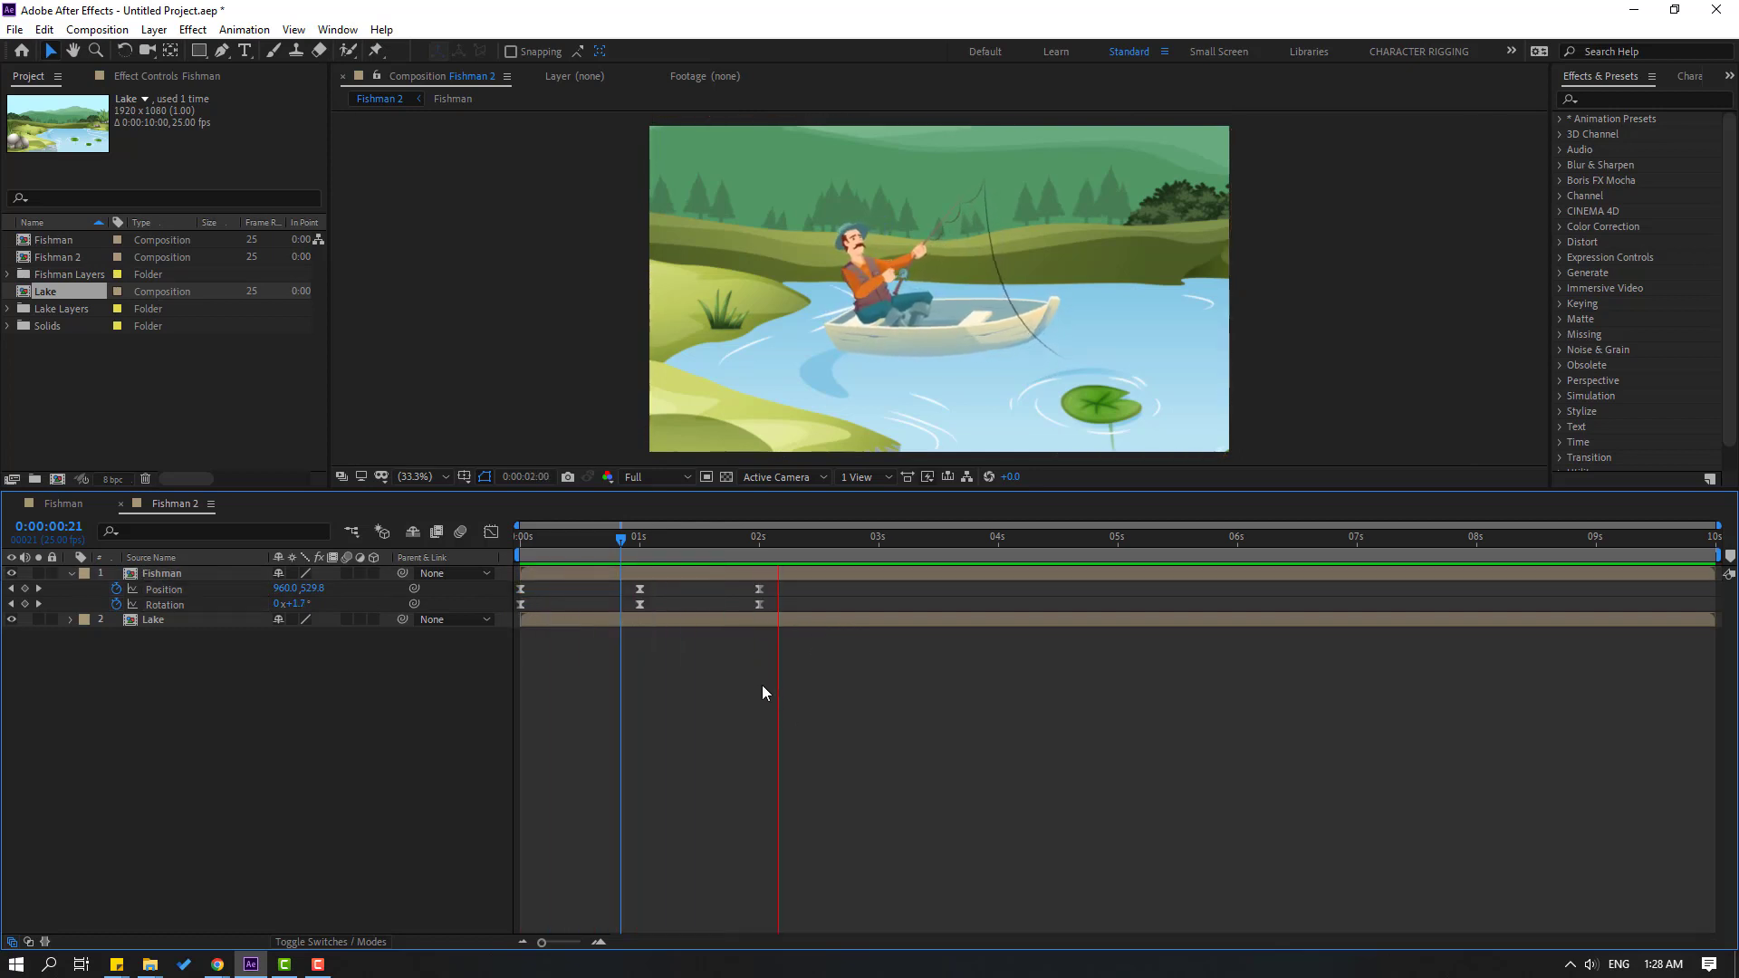
key(space)
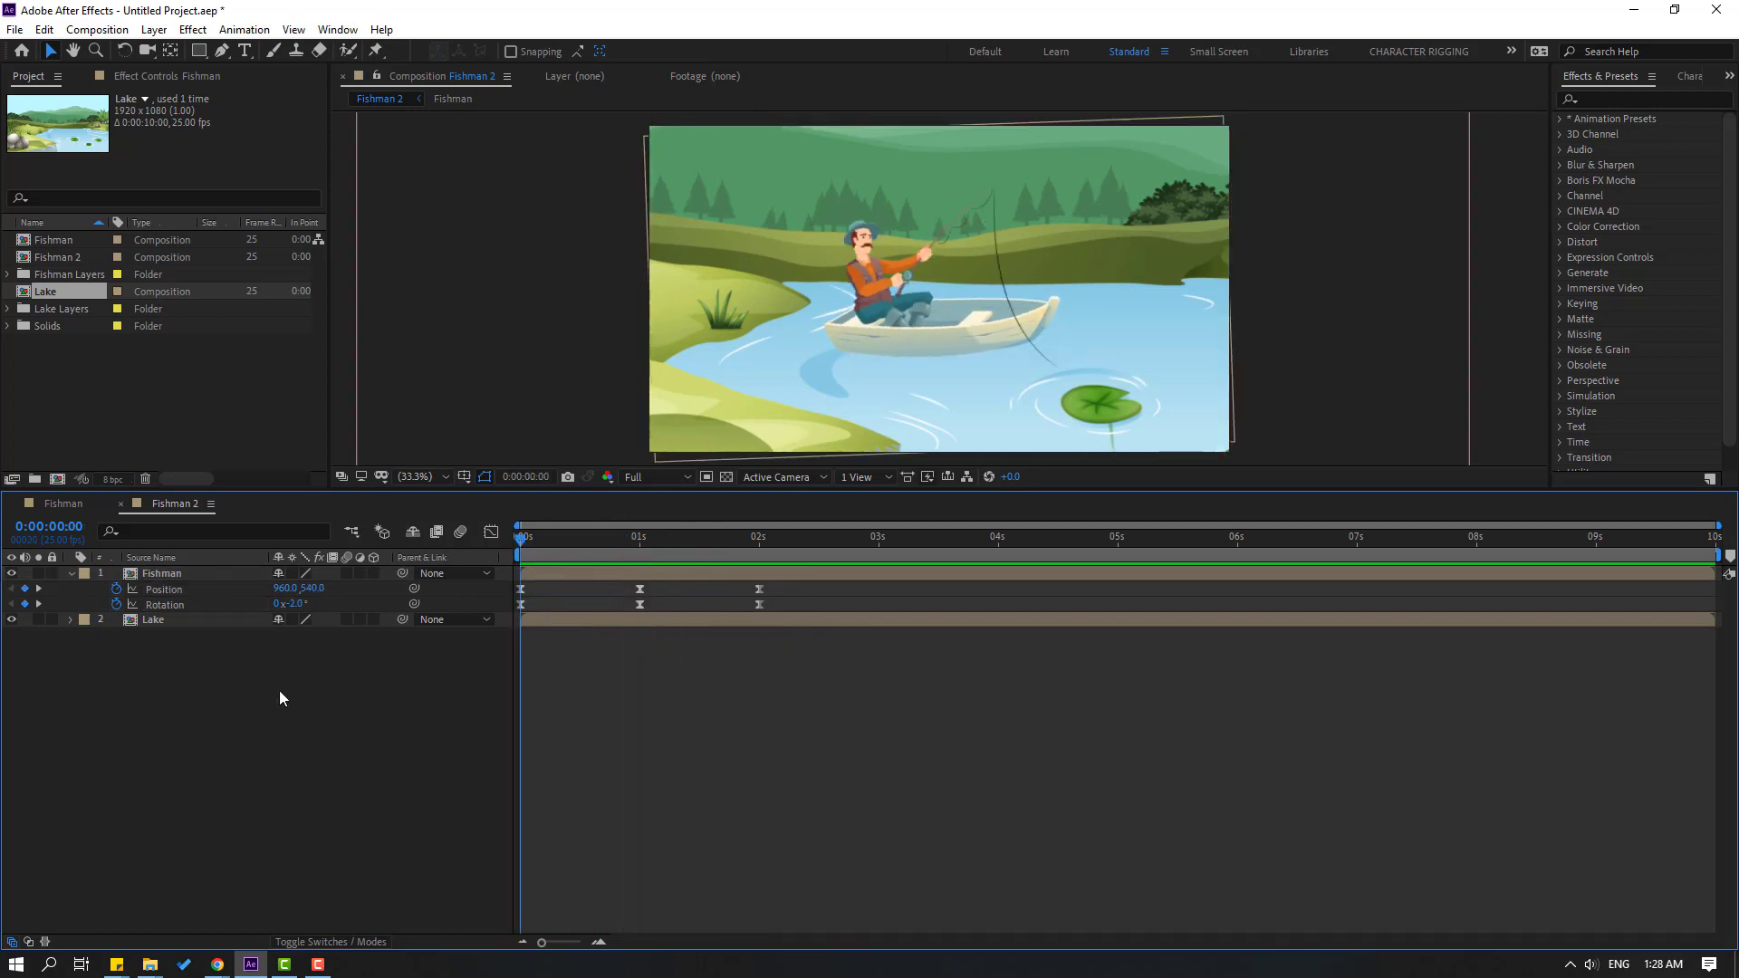
- Add a cycling loopOutDuration expression to Fishman's Position
alt+click(117, 589)
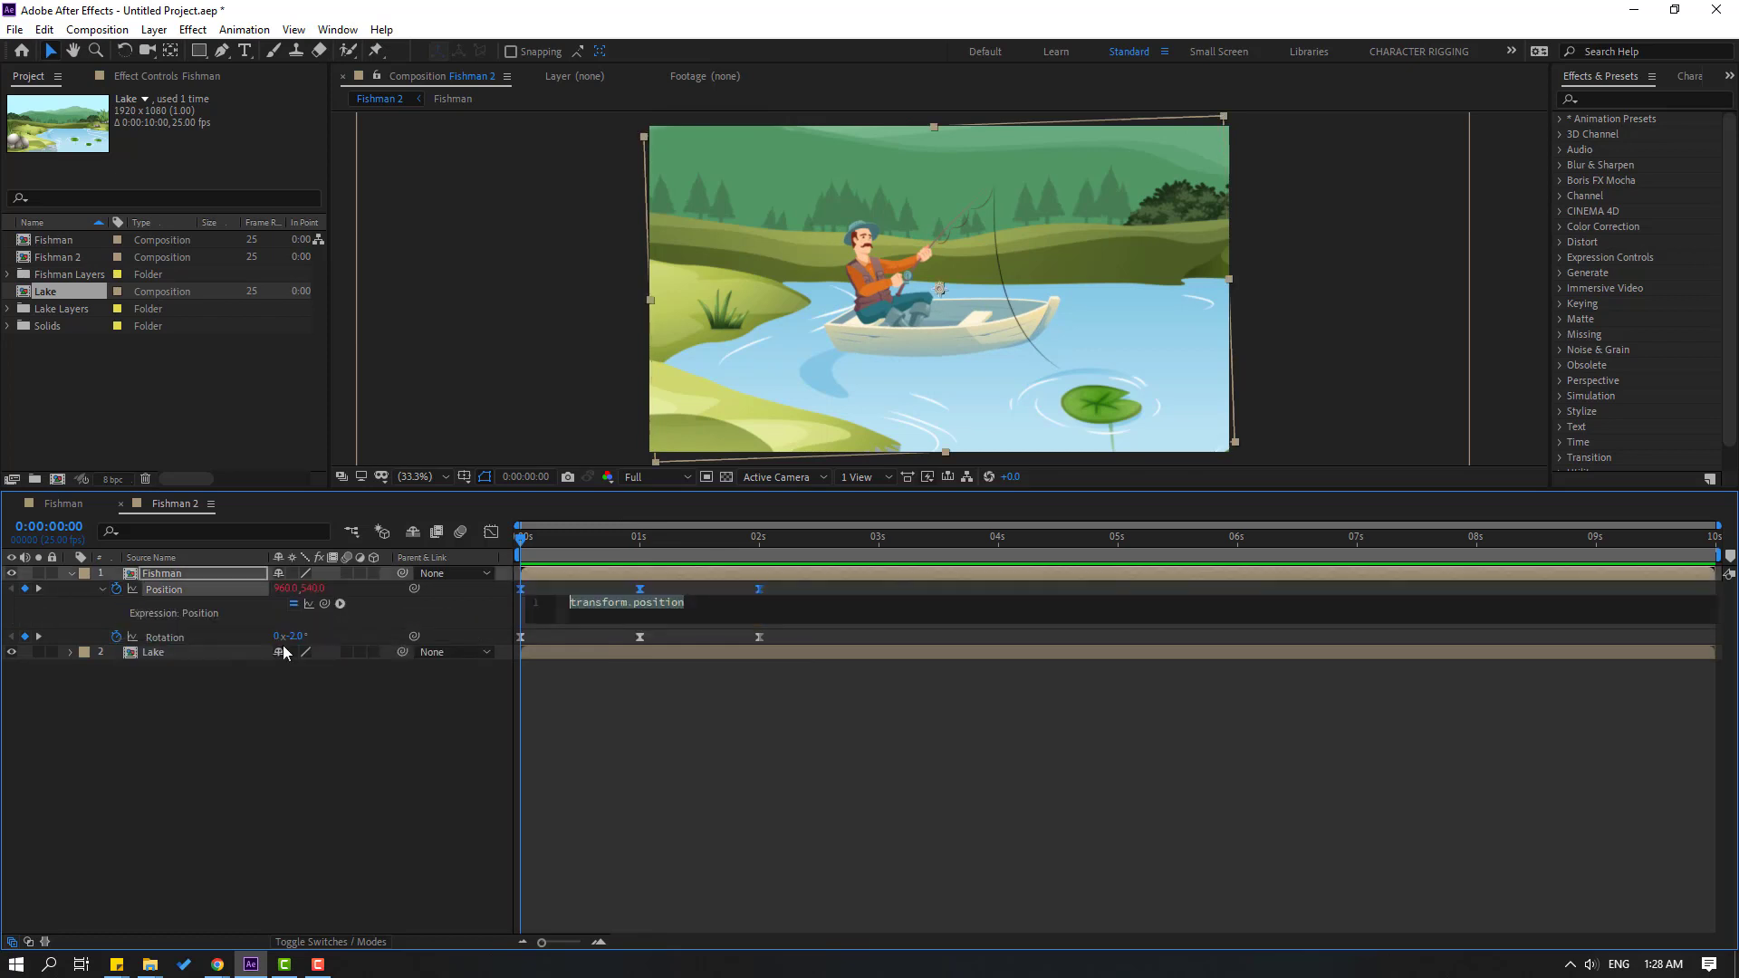
click(341, 603)
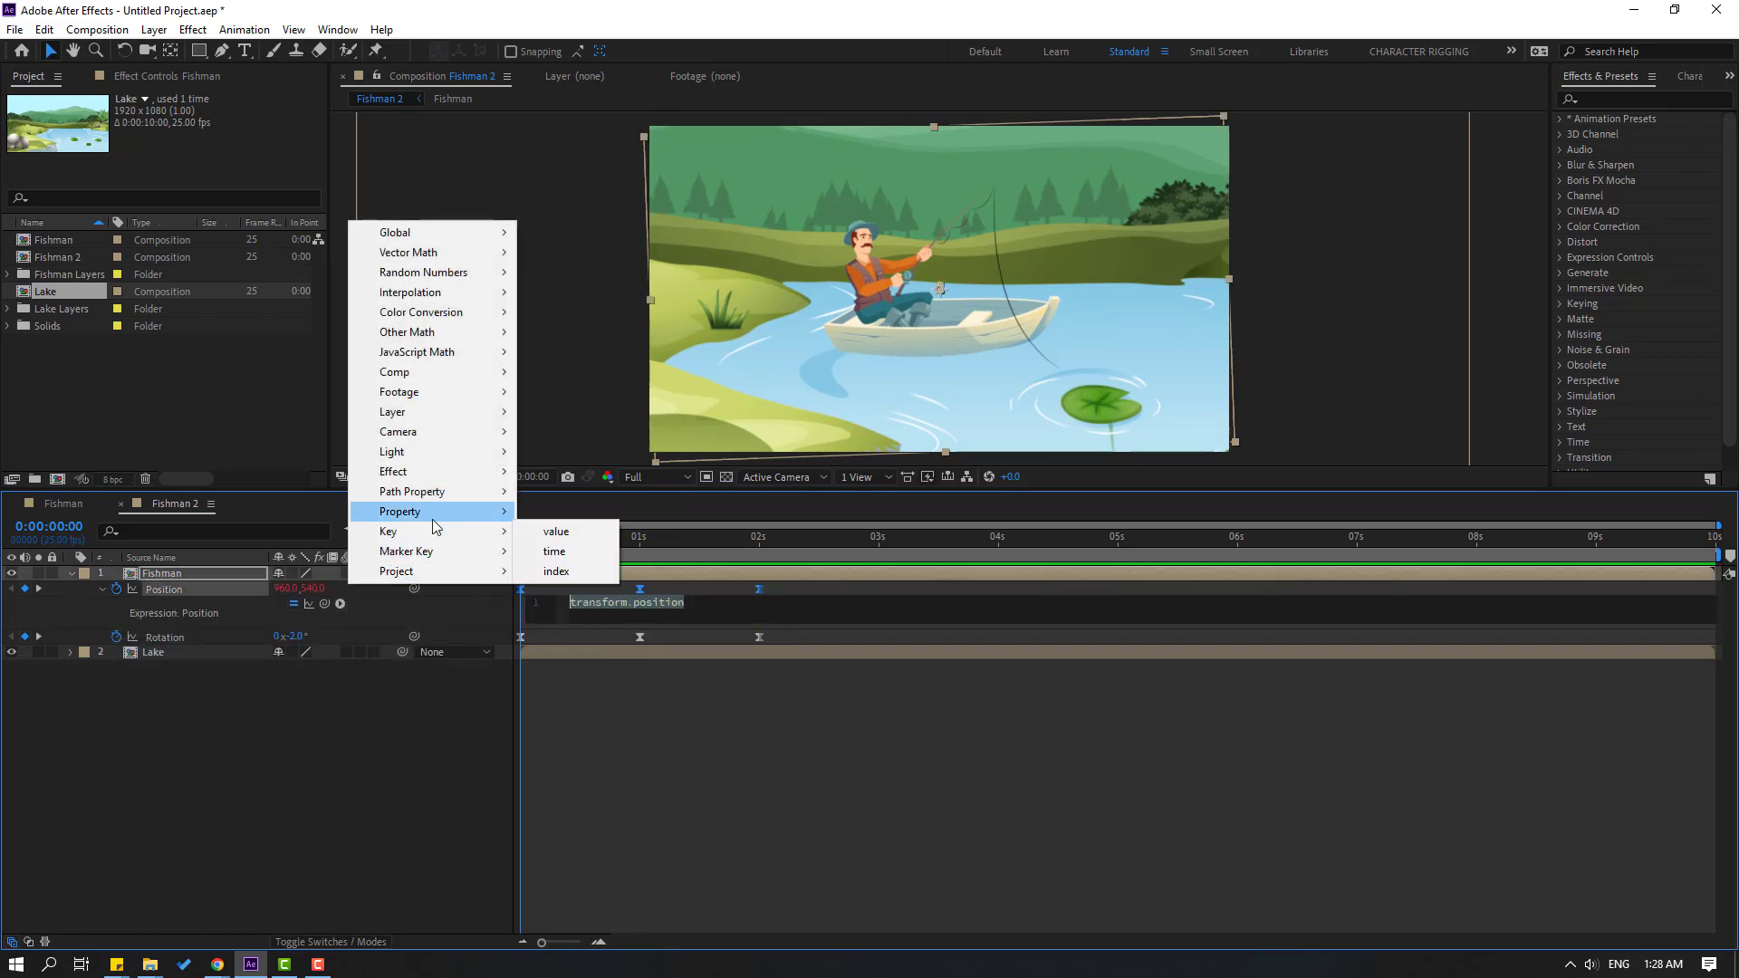
mouse_move(425, 512)
click(731, 752)
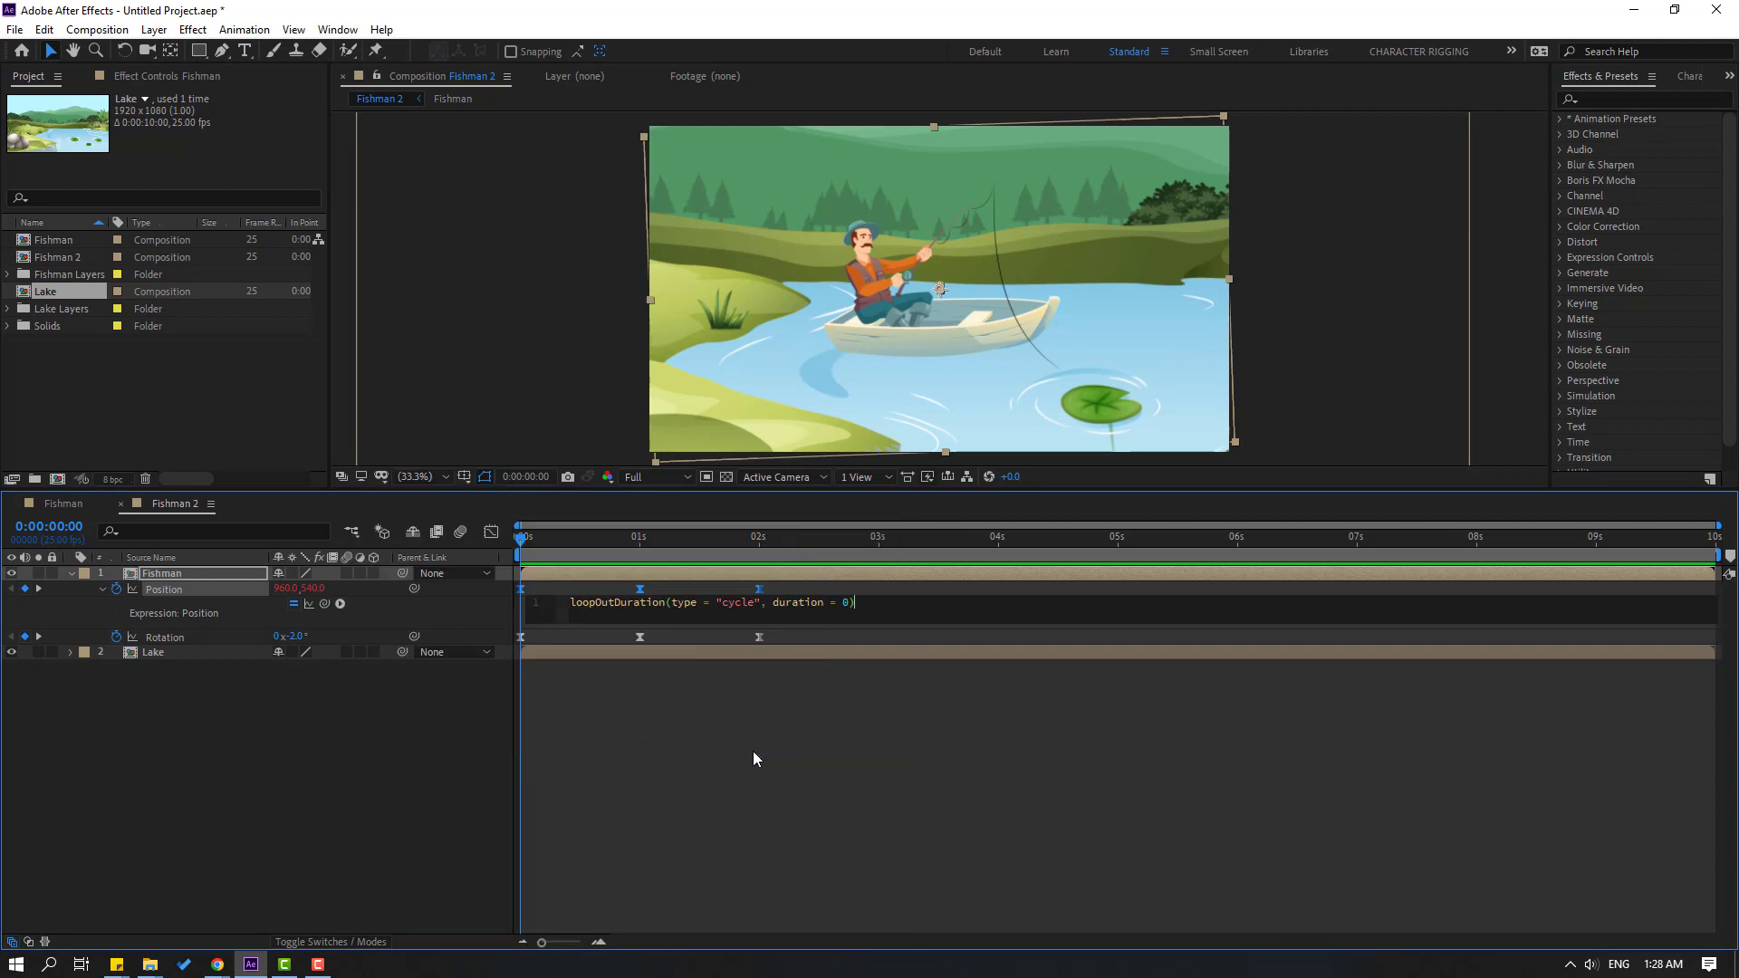
click(917, 815)
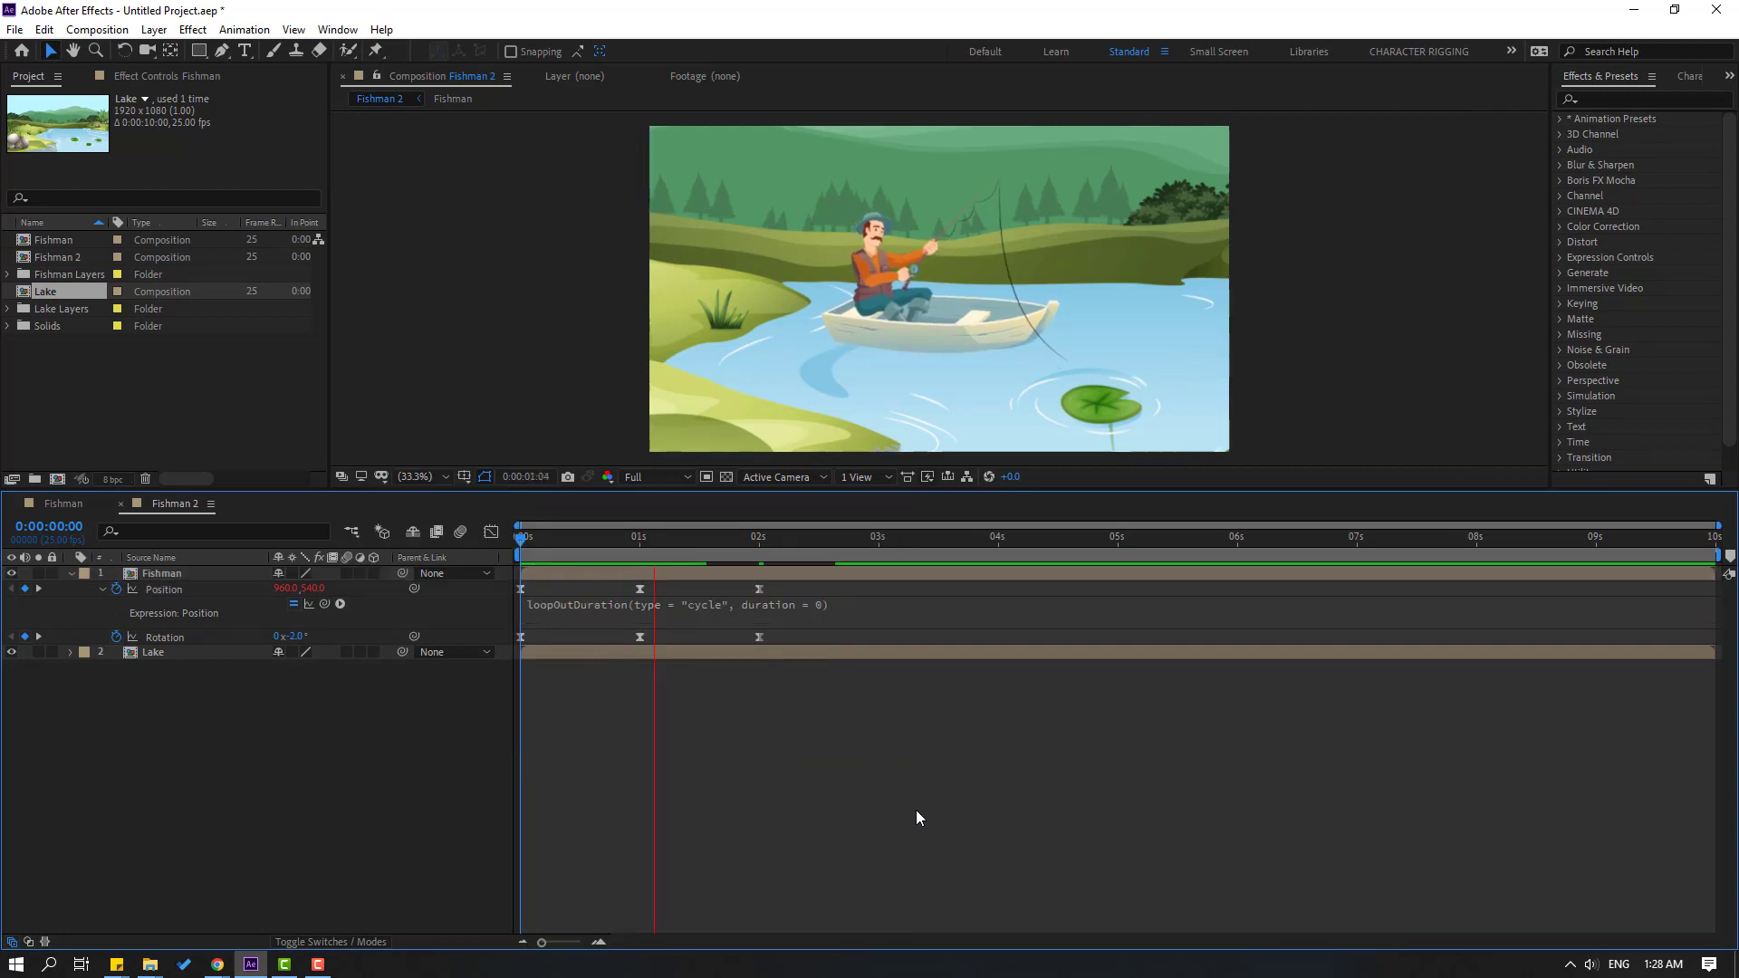
key(space)
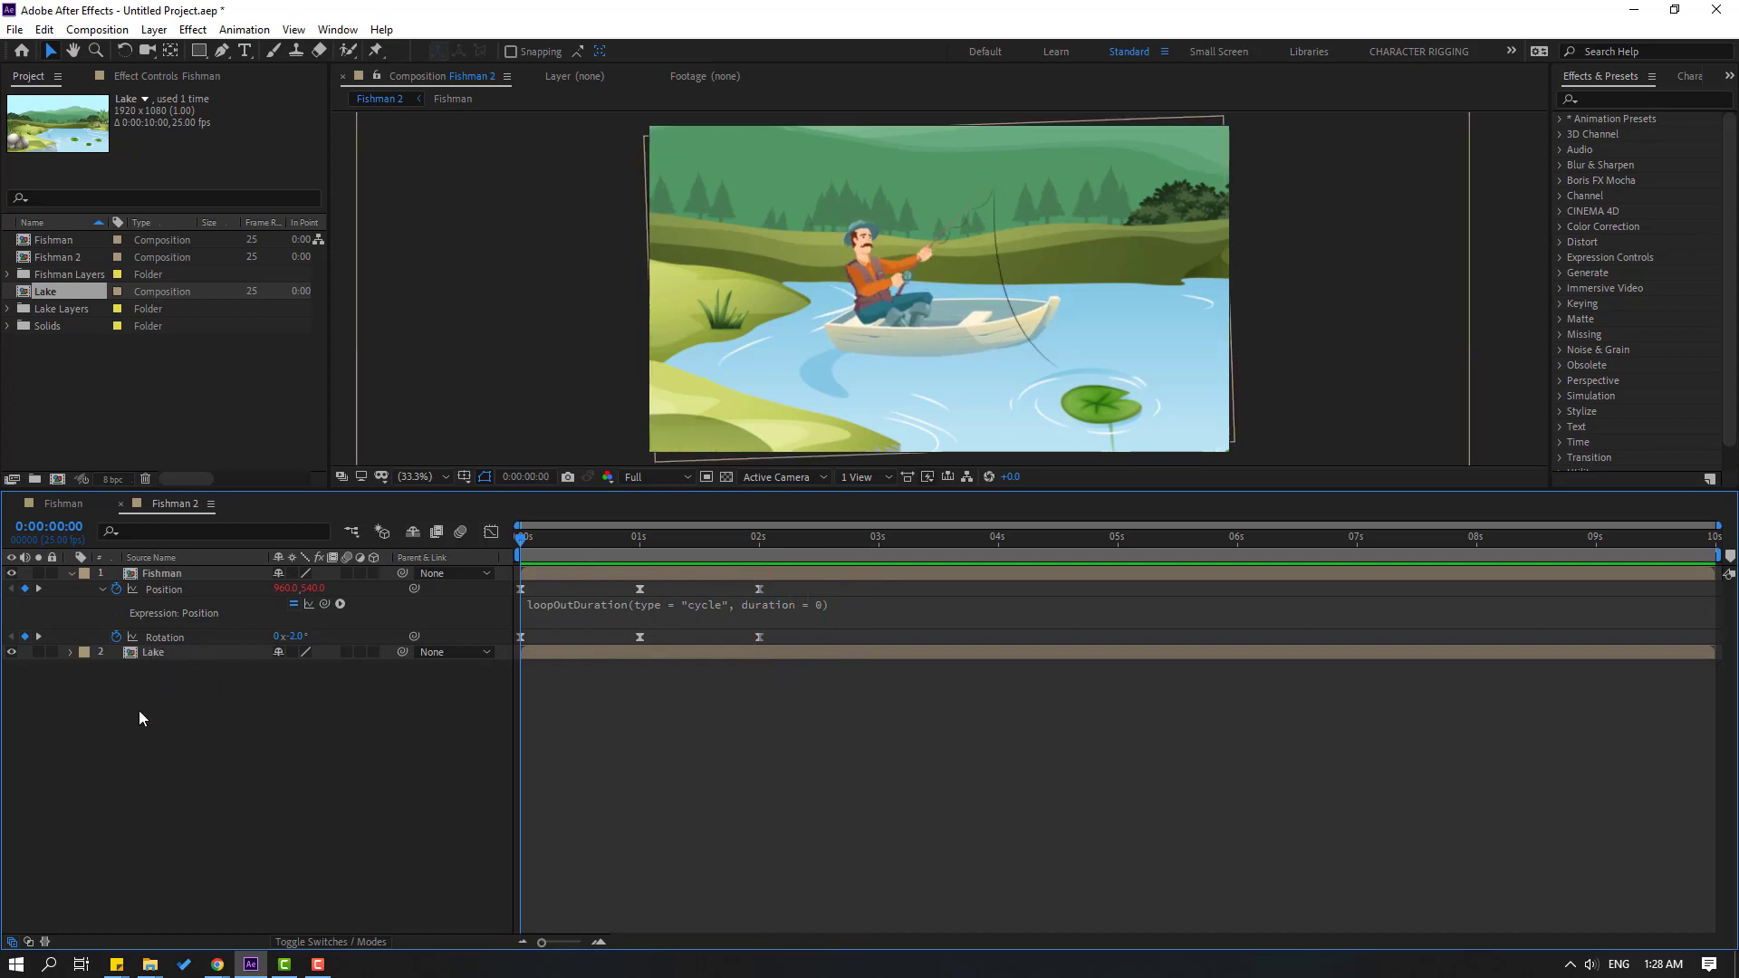
- Add the same cycling loopOutDuration expression to Fishman's Rotation
alt+click(116, 637)
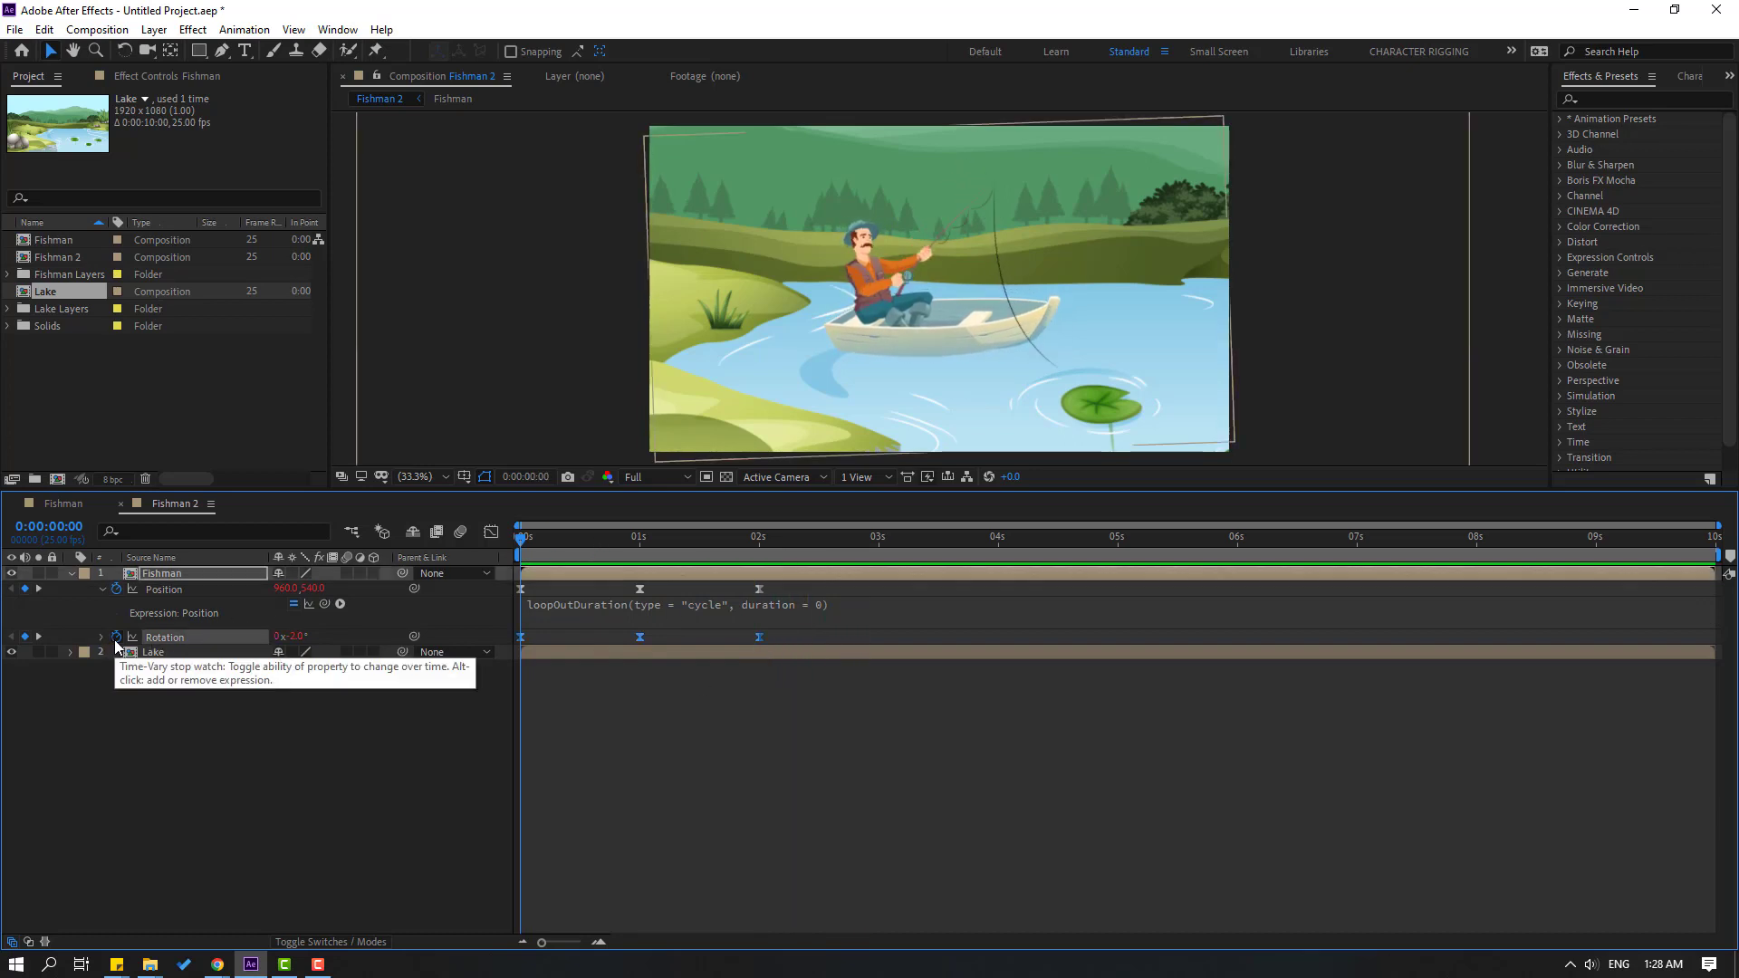
click(340, 652)
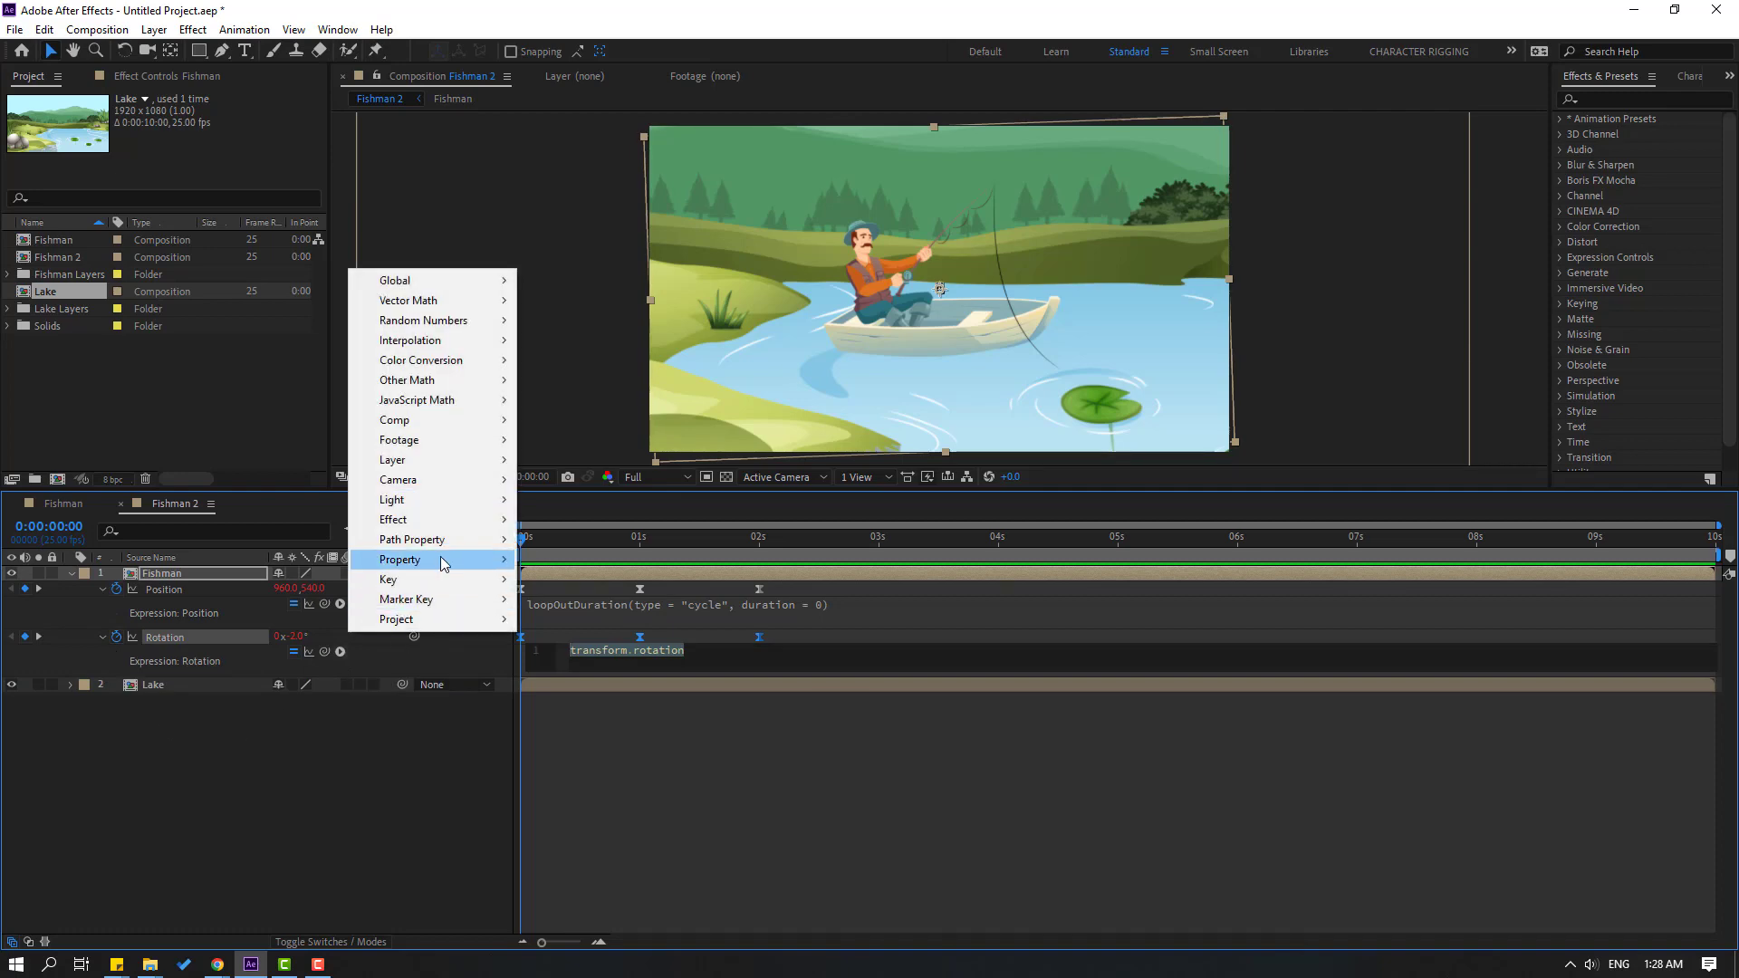
mouse_move(444, 560)
click(646, 381)
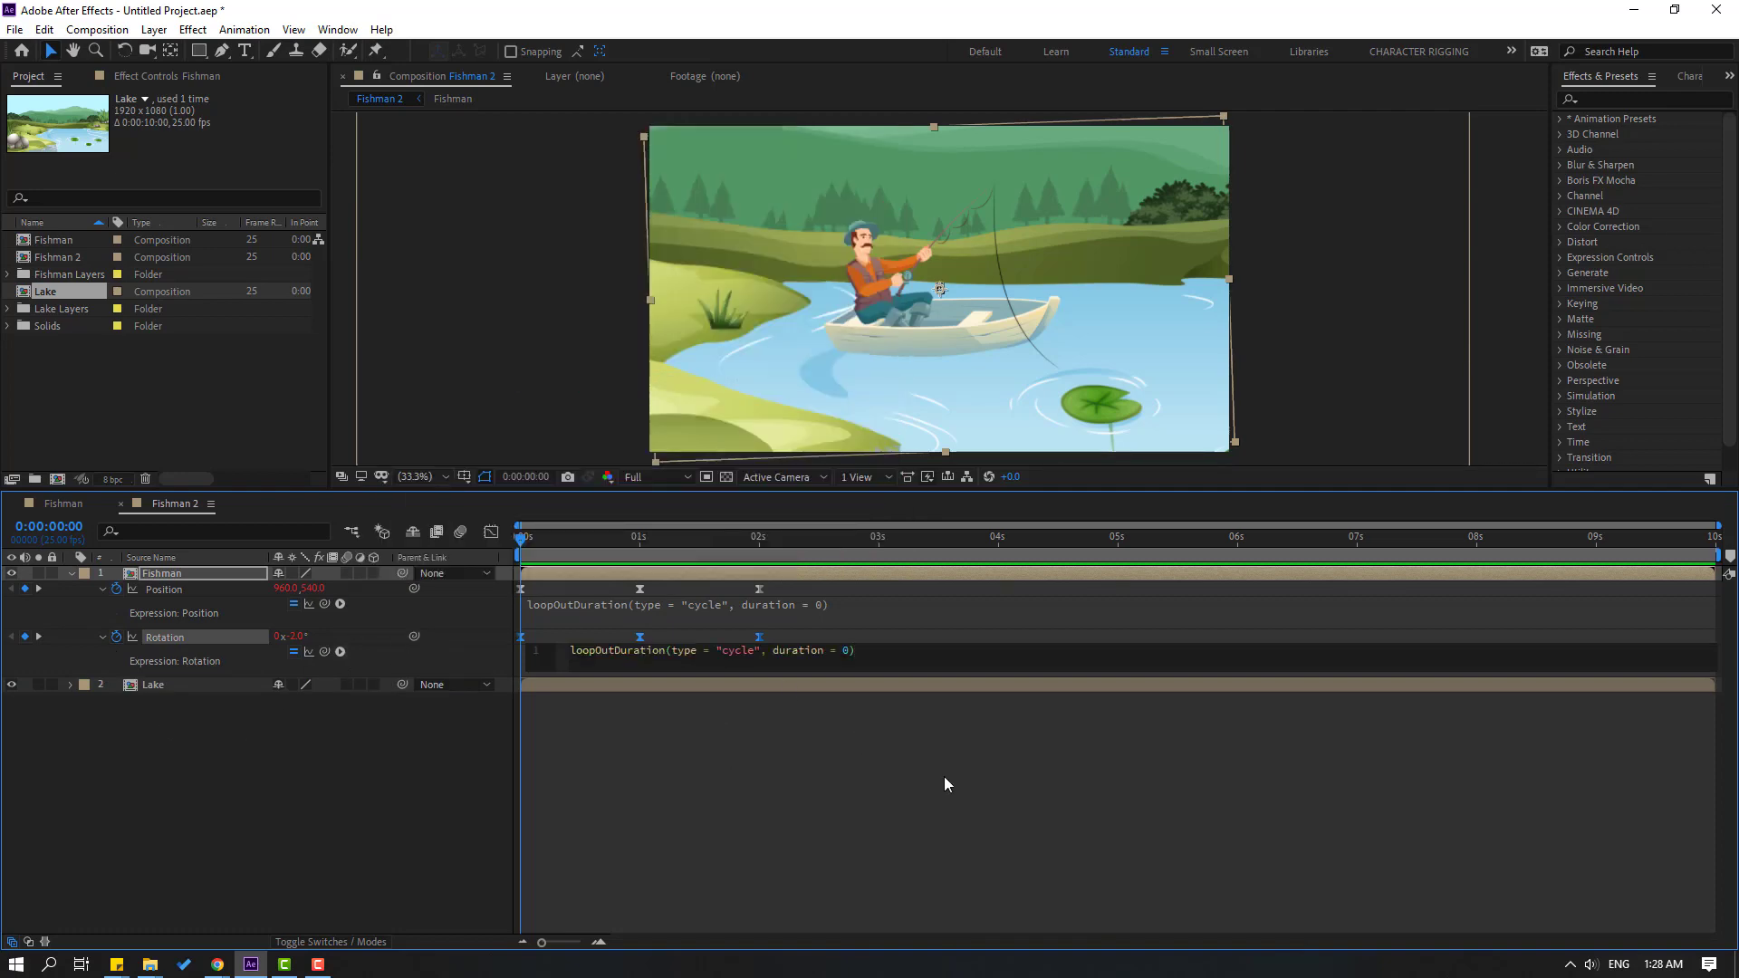